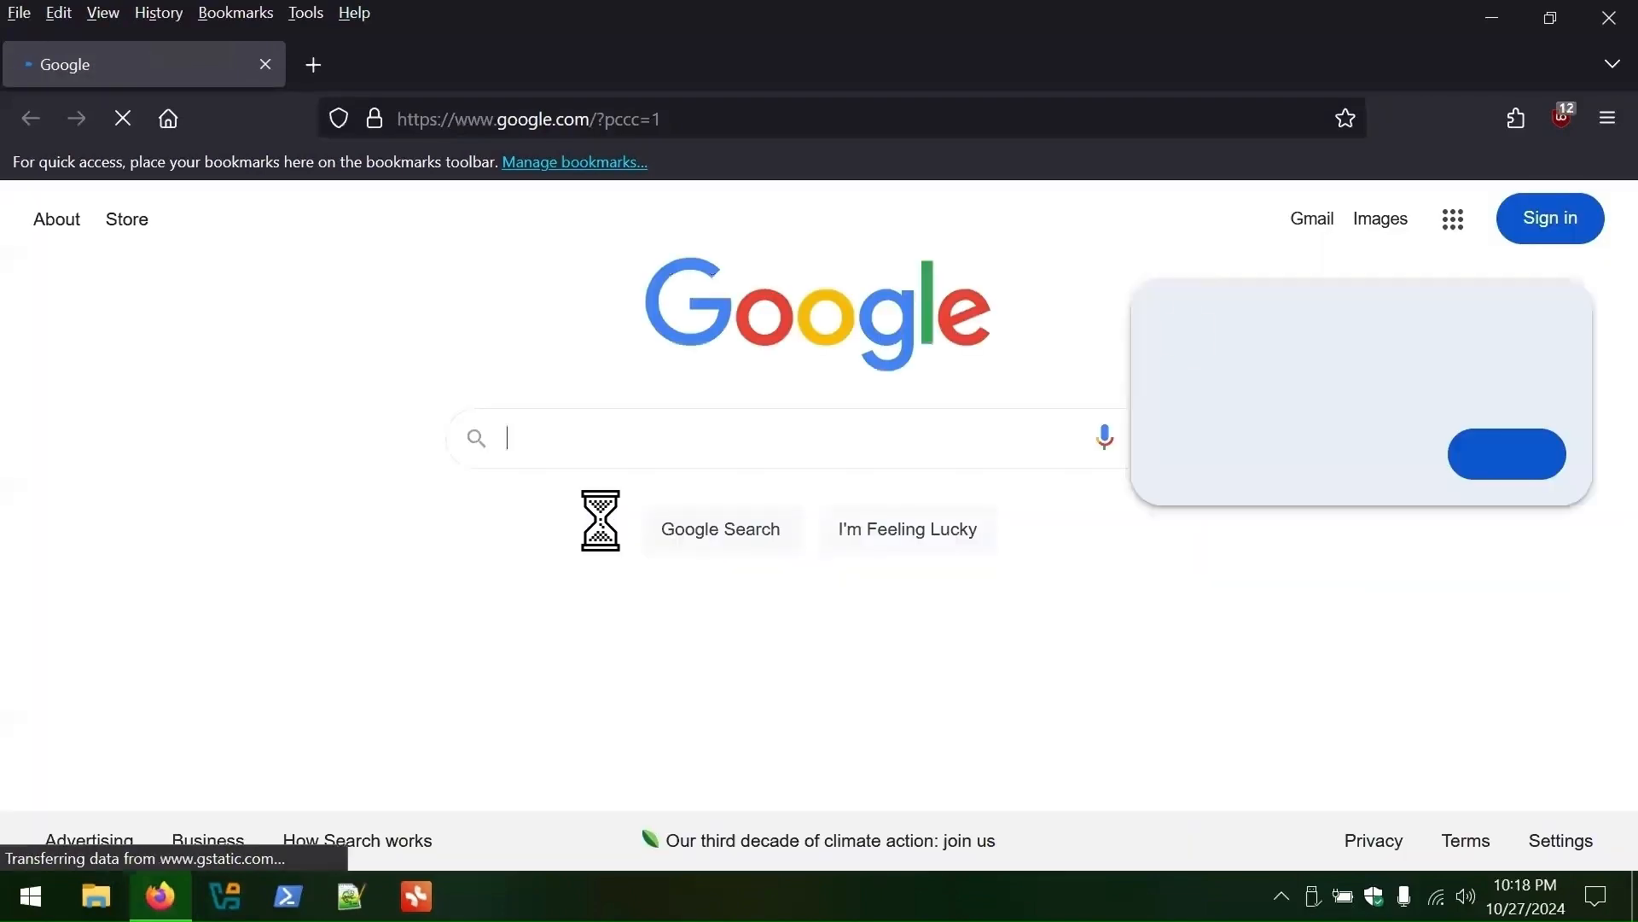
# - Run a Google search for 'Windows 11 ISO'
pyautogui.click(578, 445)
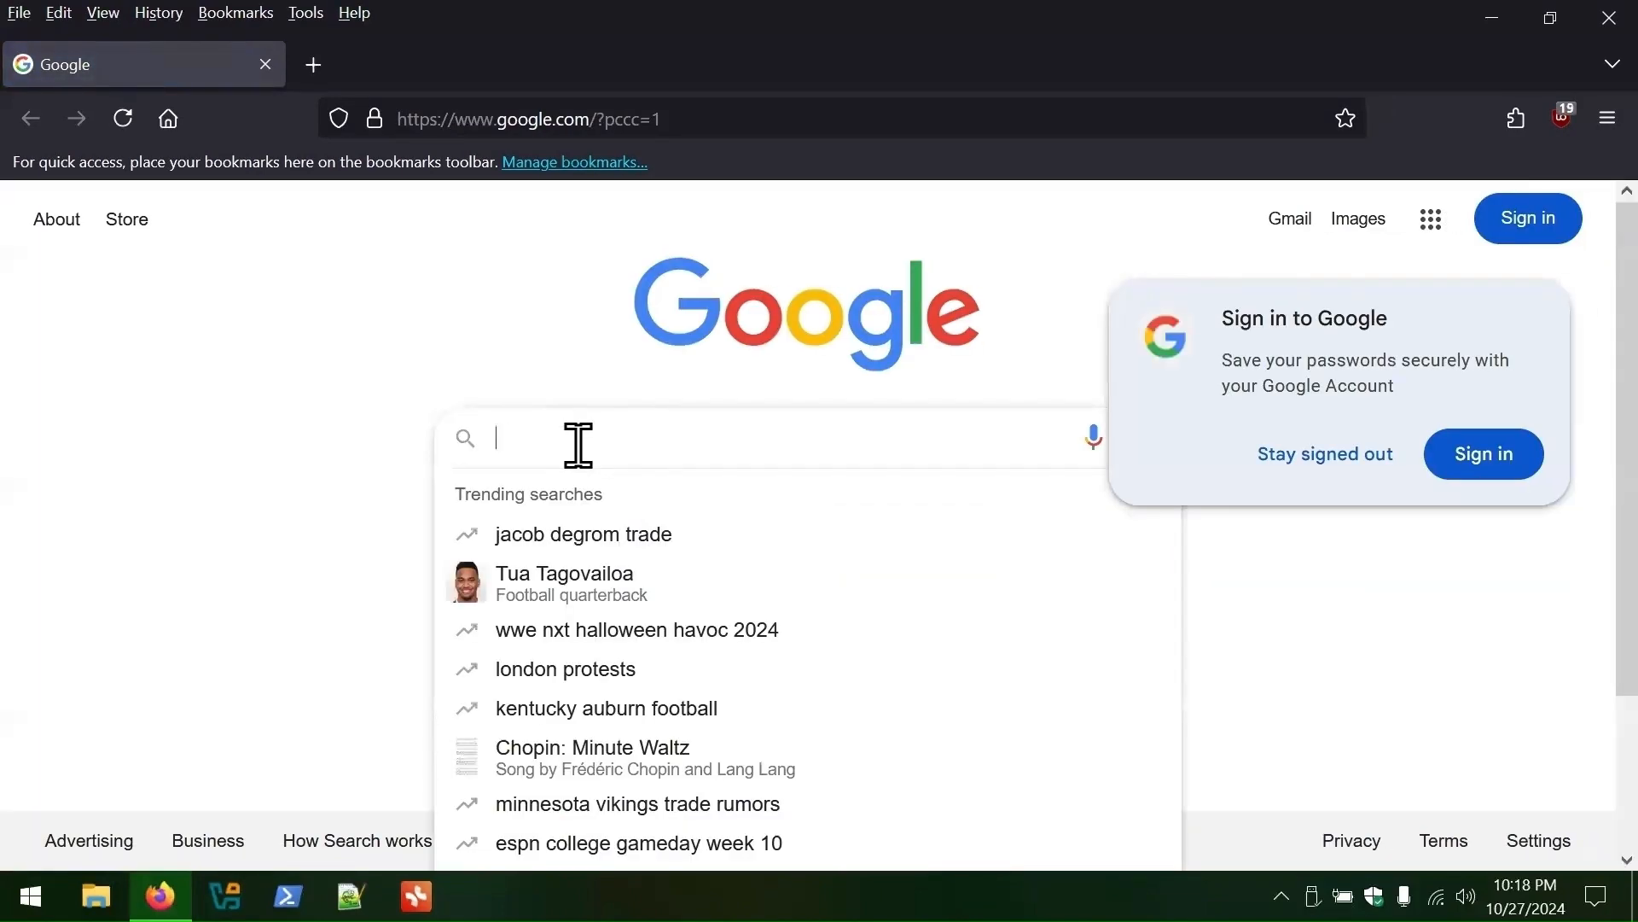
pyautogui.write('Windows 11')
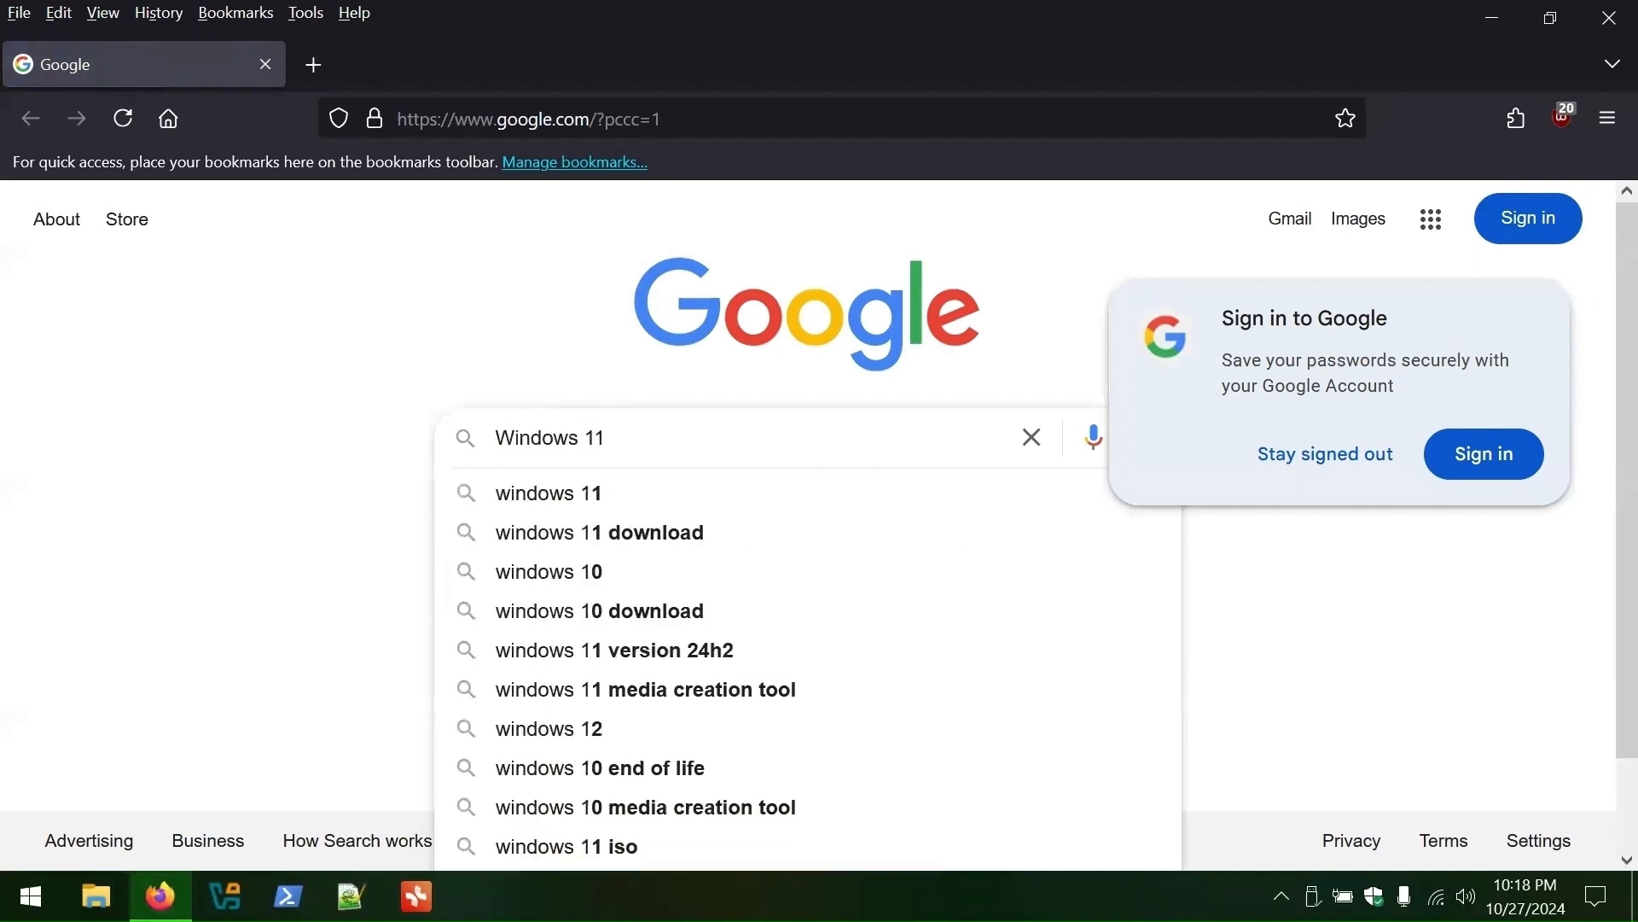
pyautogui.write(' ISO')
pyautogui.press('Return')
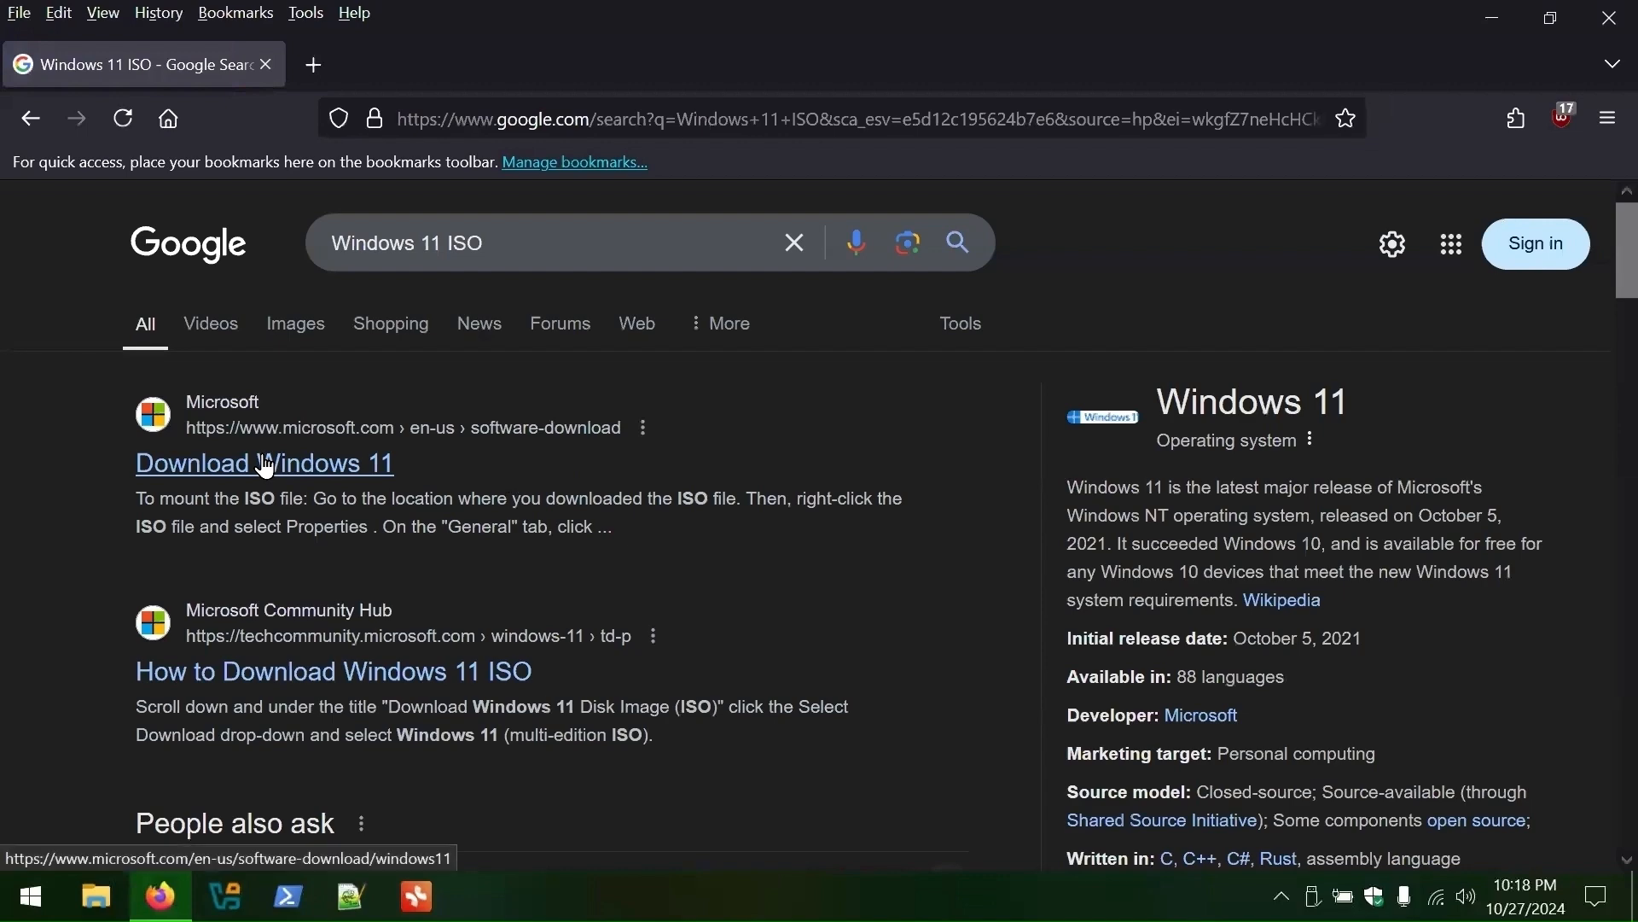
# - Open Microsoft's Download Windows 11 page and select the Windows 11 multi-edition ISO for x64
pyautogui.click(265, 464)
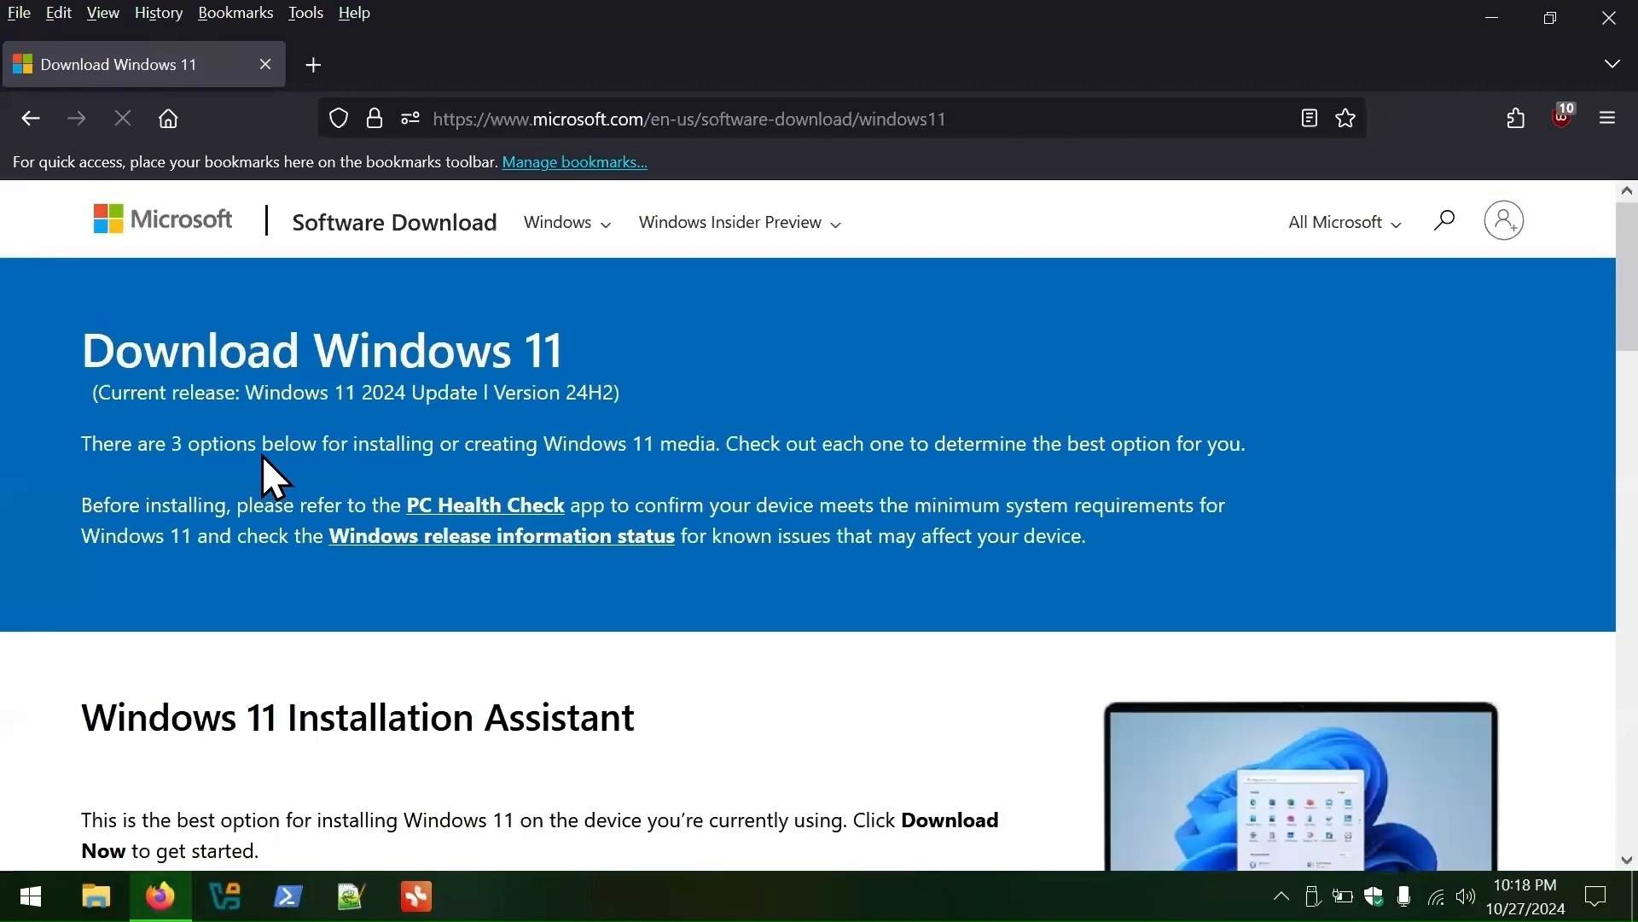
pyautogui.scroll(-8, 918, 398)
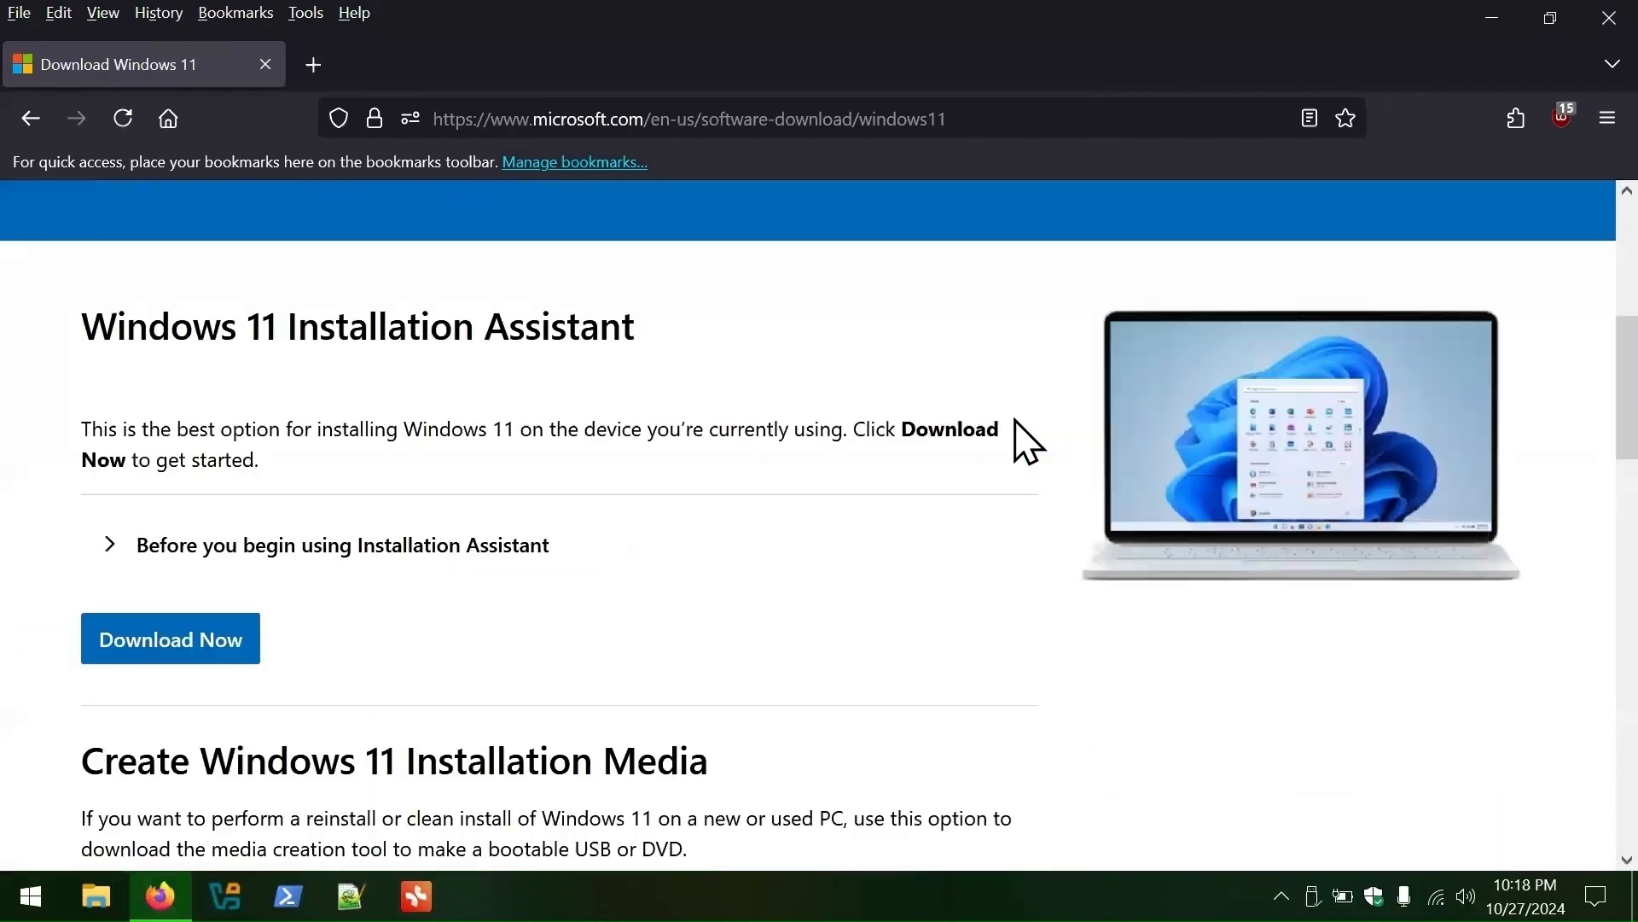
pyautogui.scroll(-9, 1015, 429)
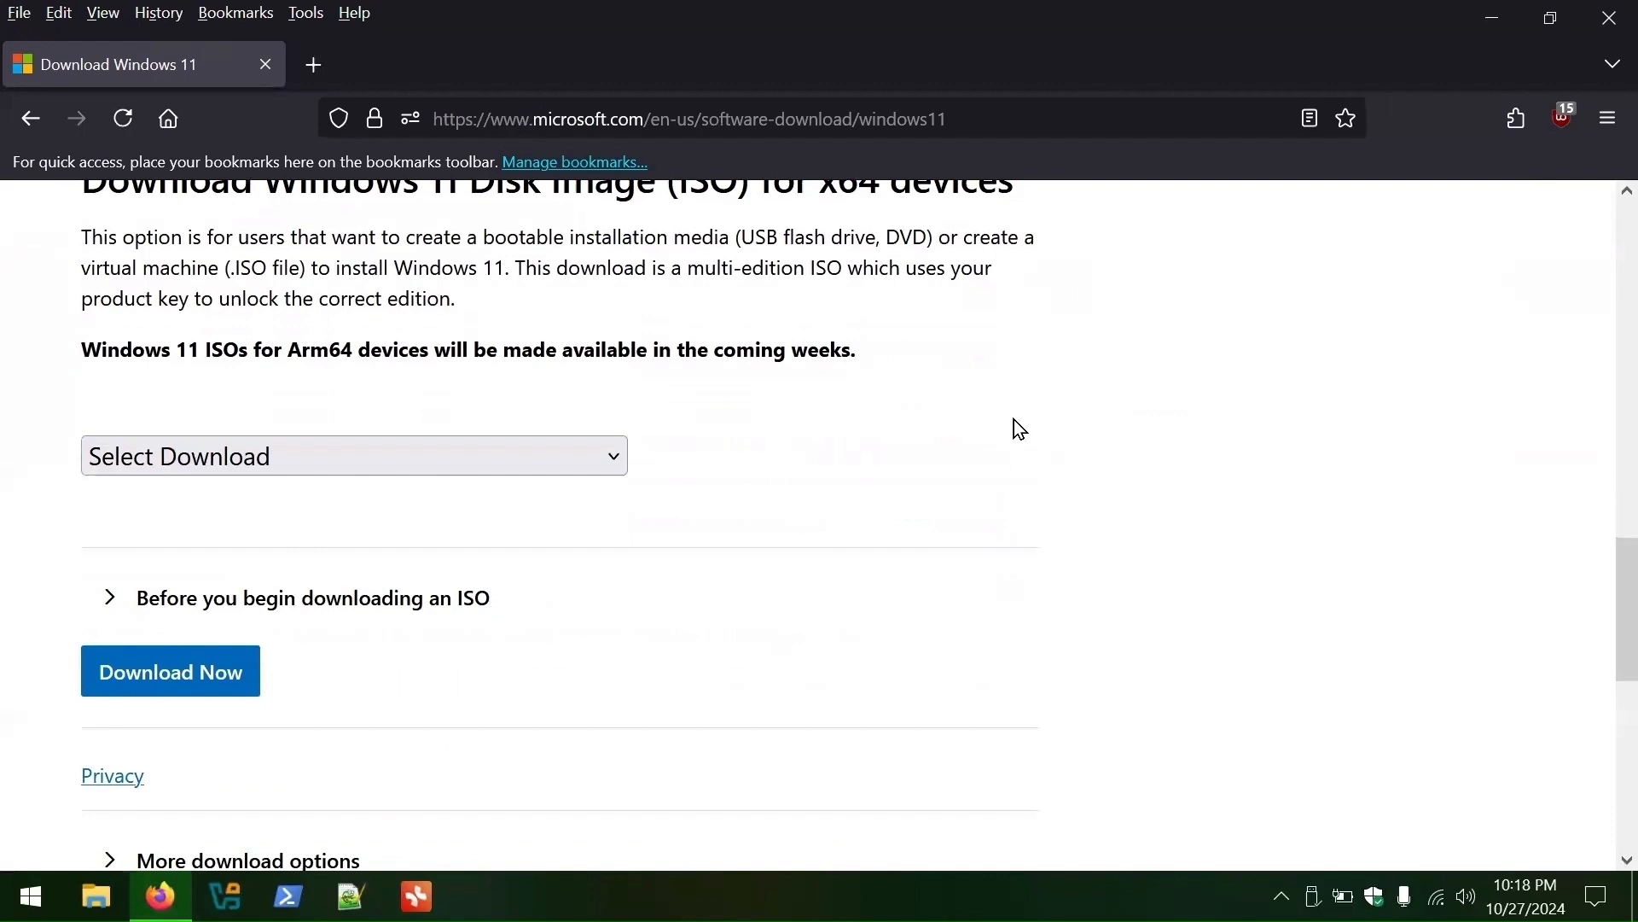
pyautogui.scroll(3, 1015, 428)
pyautogui.scroll(-2, 972, 411)
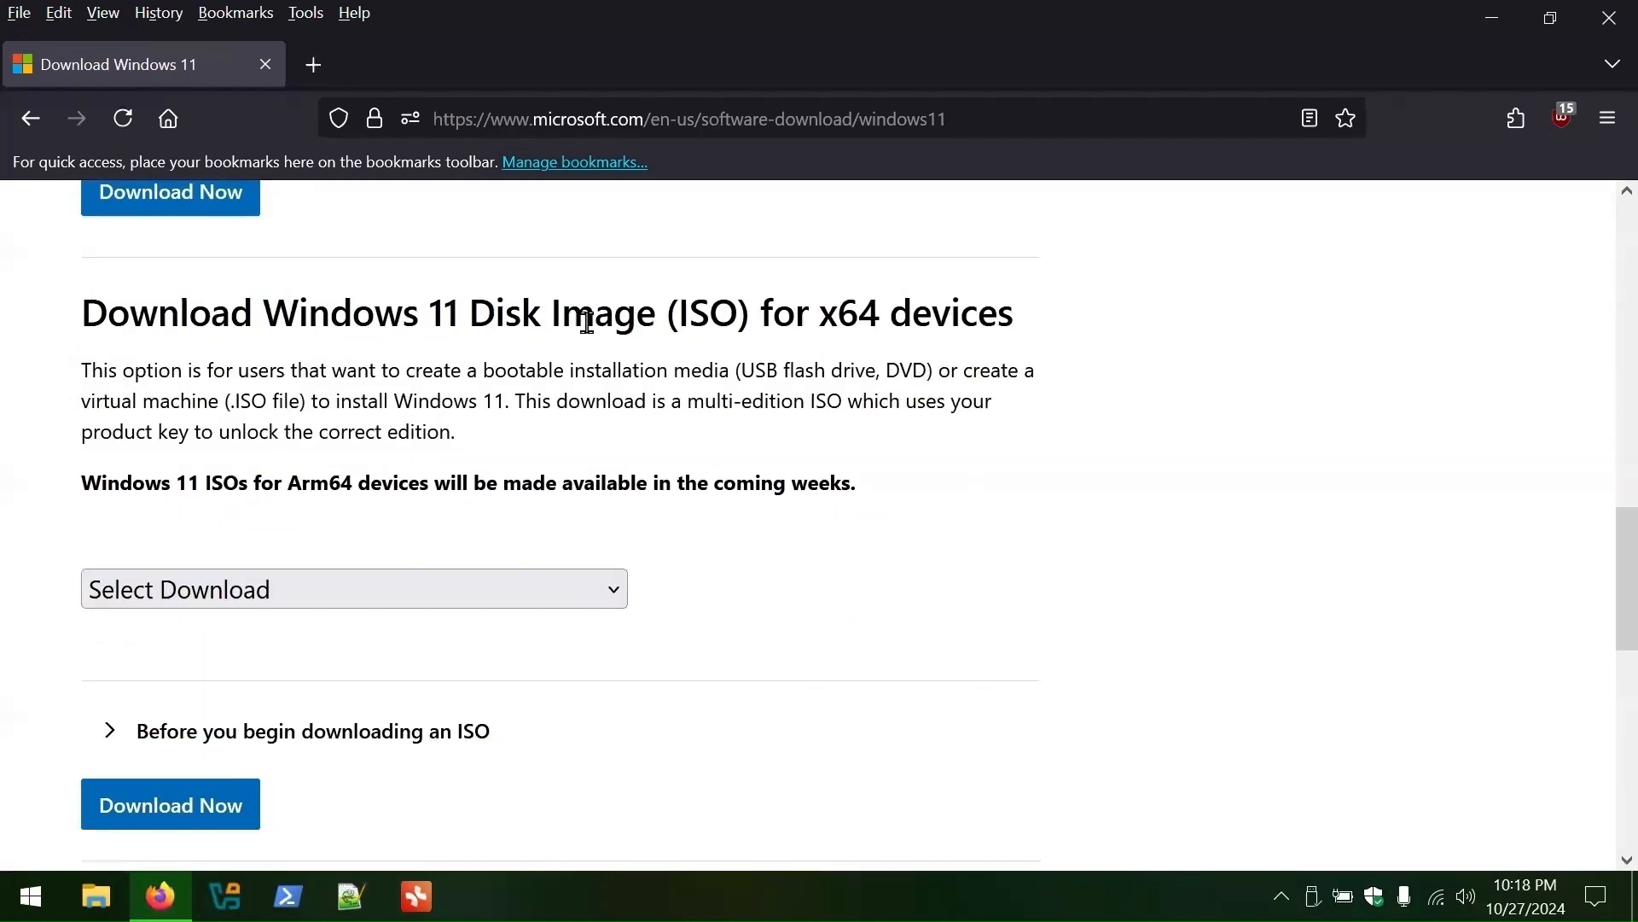
pyautogui.tripleClick(587, 322)
pyautogui.click(1014, 472)
pyautogui.click(516, 584)
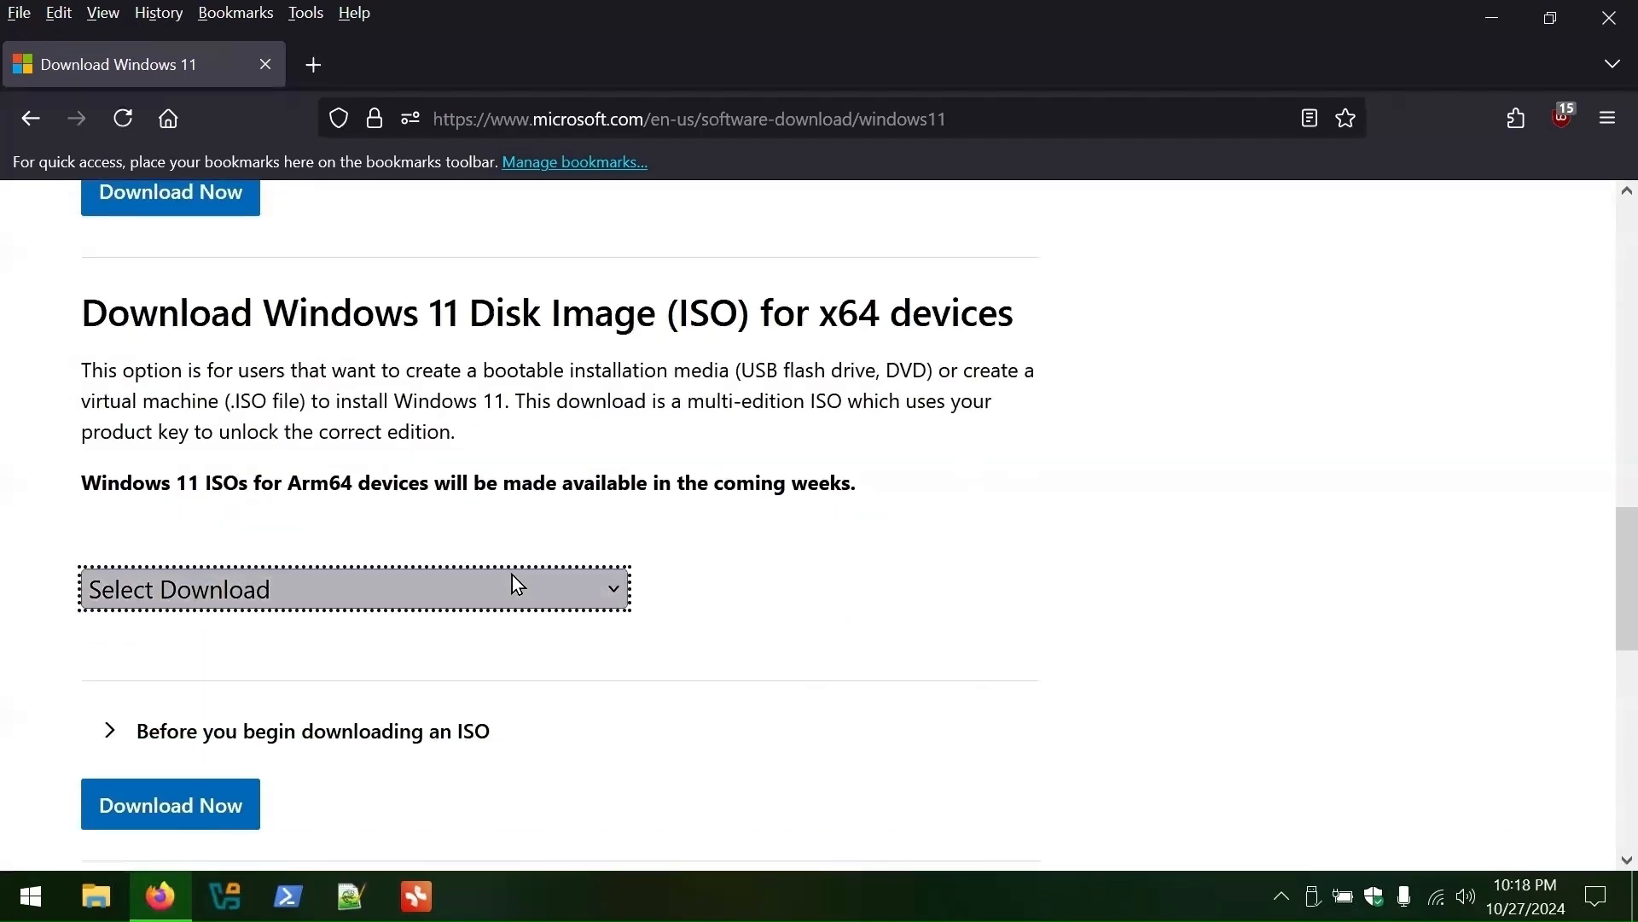
pyautogui.click(500, 695)
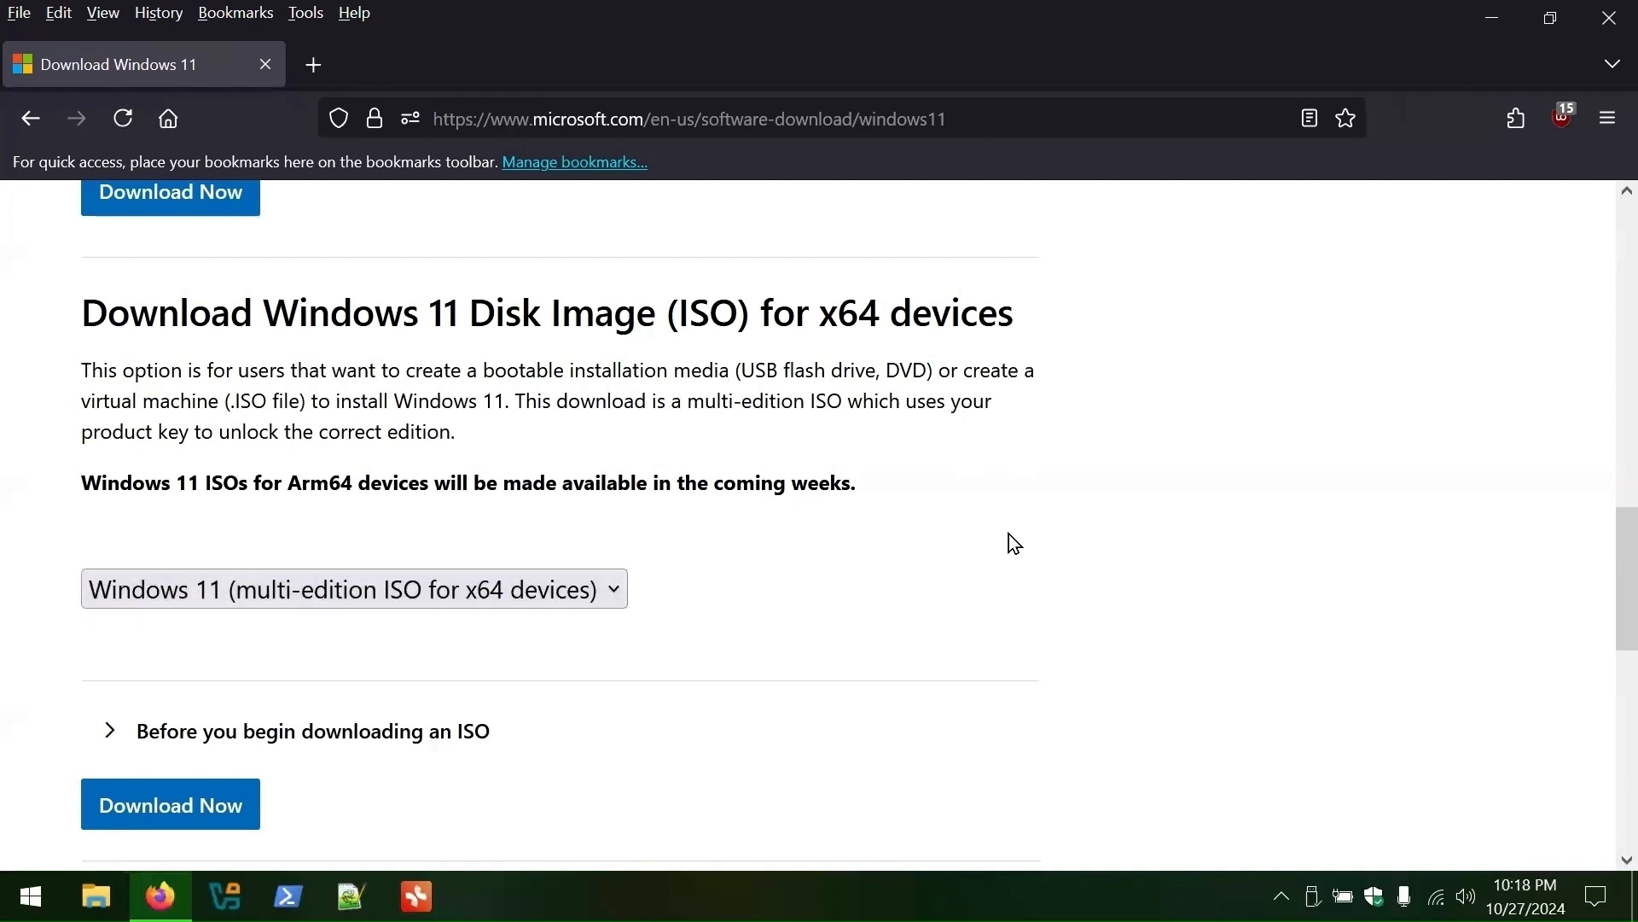
pyautogui.scroll(-2, 1014, 543)
pyautogui.click(189, 660)
# - Choose English (United States) as the product language and start the 64-bit download
pyautogui.scroll(-2, 890, 471)
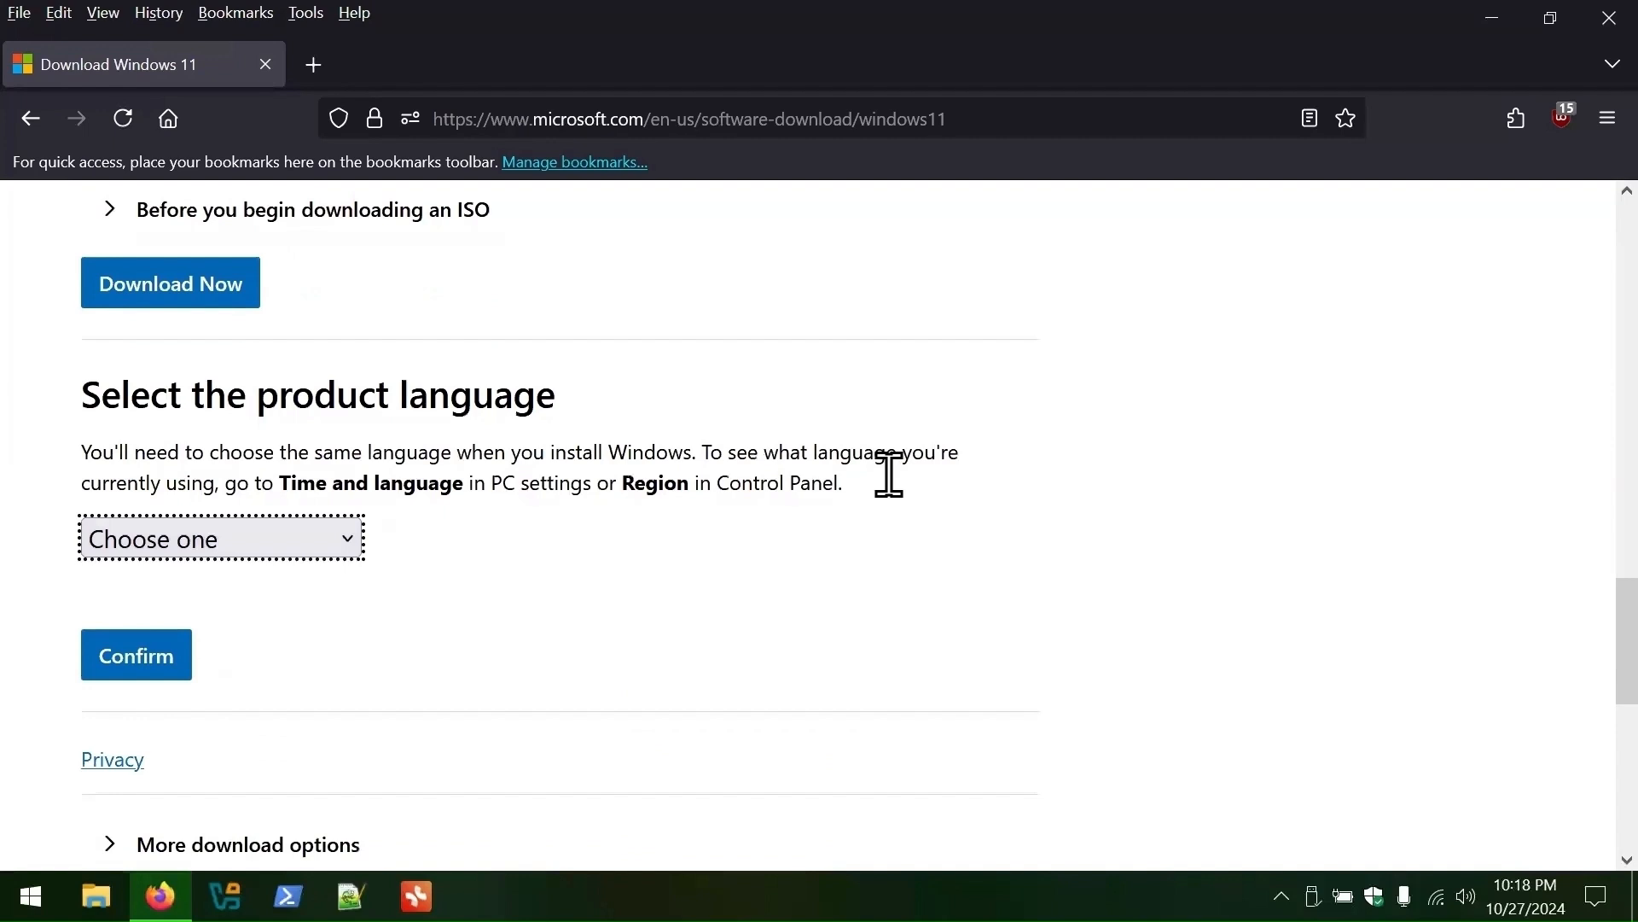
pyautogui.click(301, 540)
pyautogui.press('End')
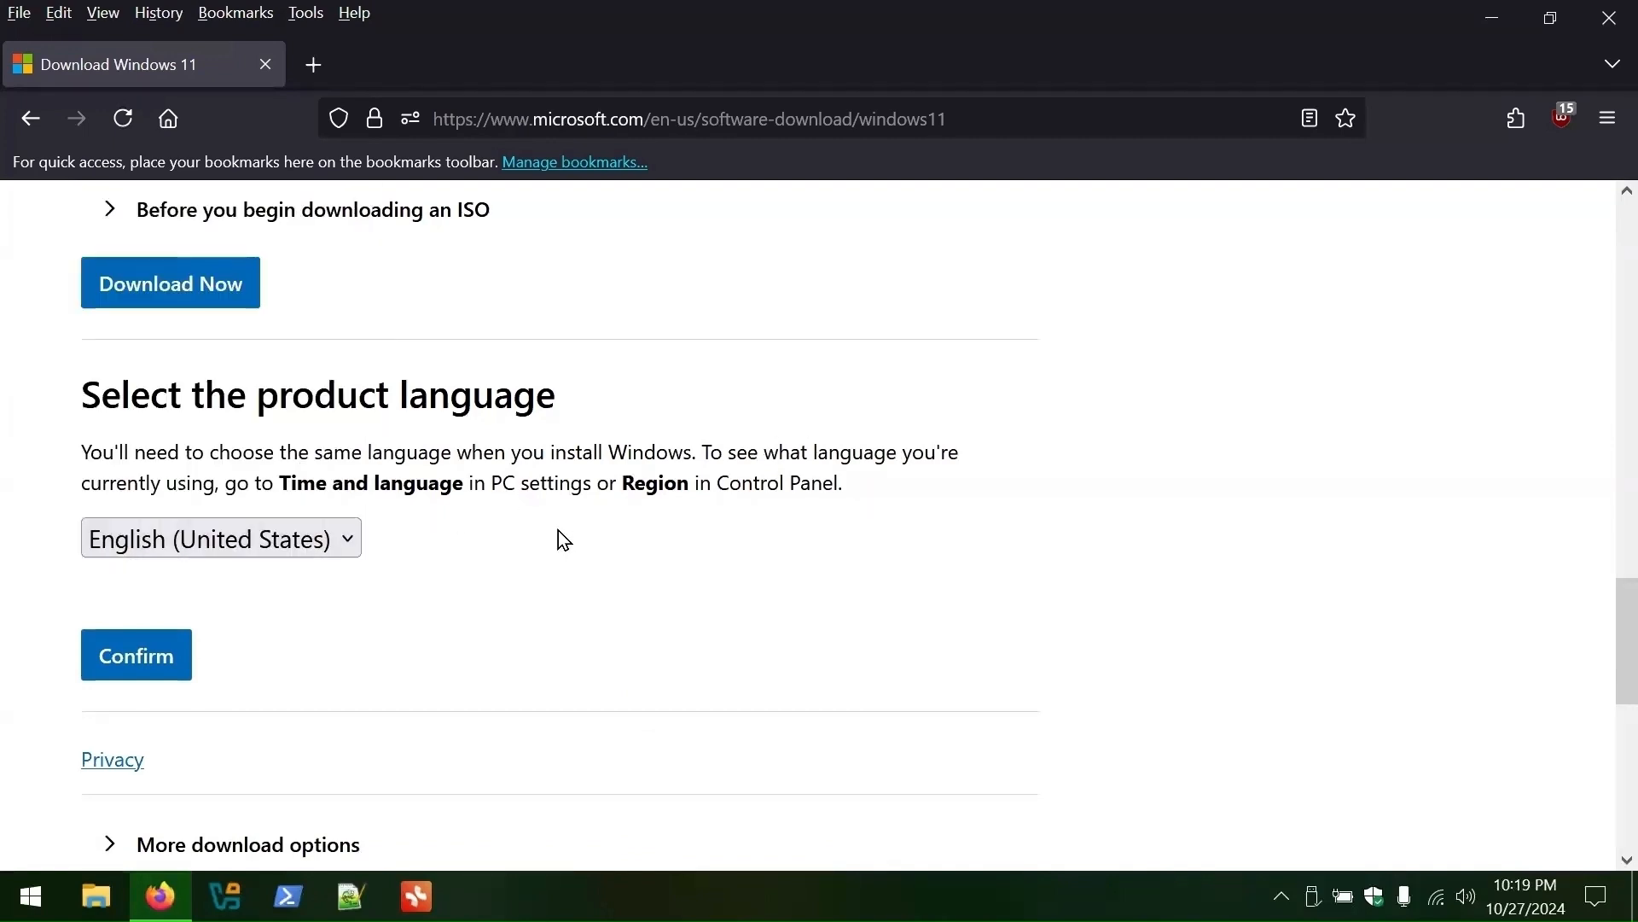
pyautogui.scroll(1, 558, 530)
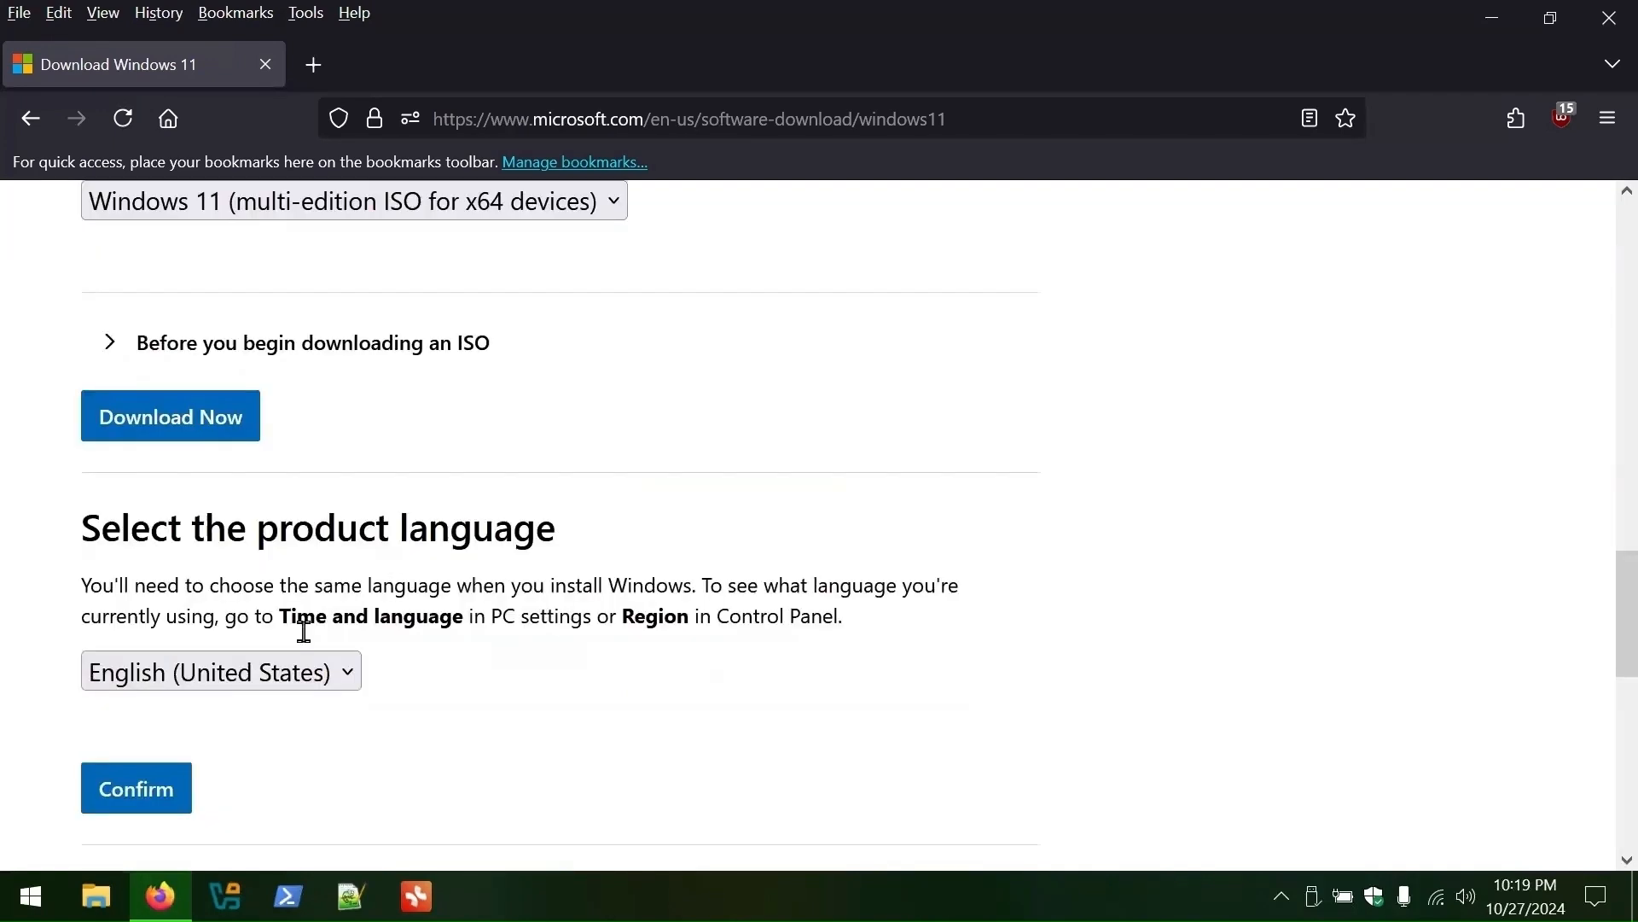
pyautogui.click(157, 789)
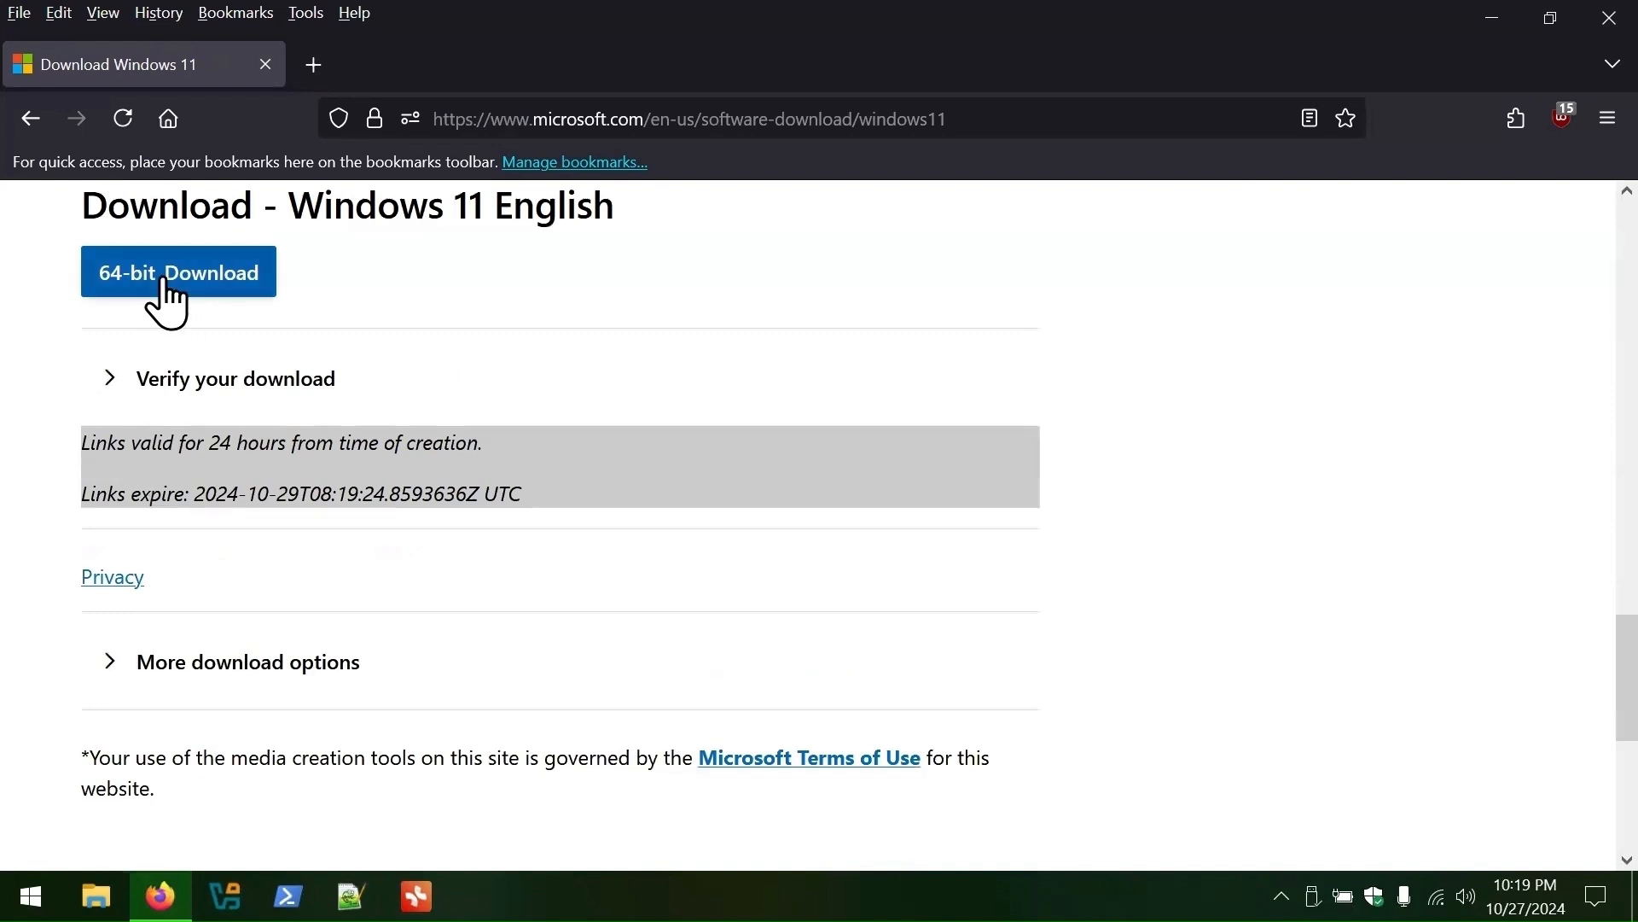
pyautogui.click(170, 286)
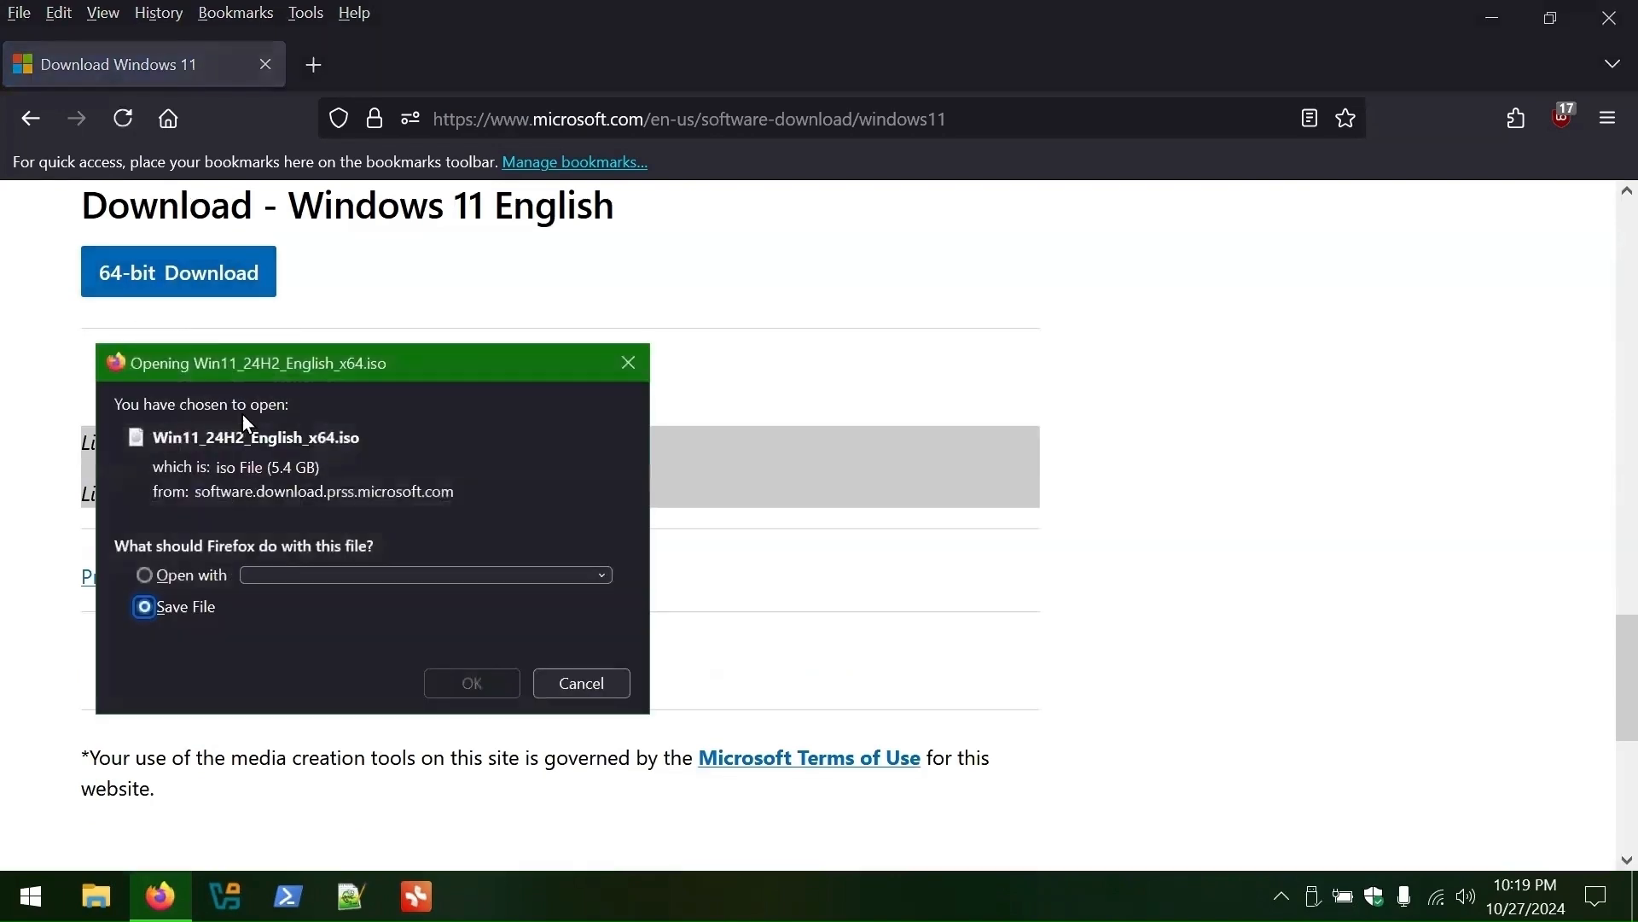
# - Save the ISO to Downloads as Windows11.iso
pyautogui.press('Return')
pyautogui.write('Windows11.iso')
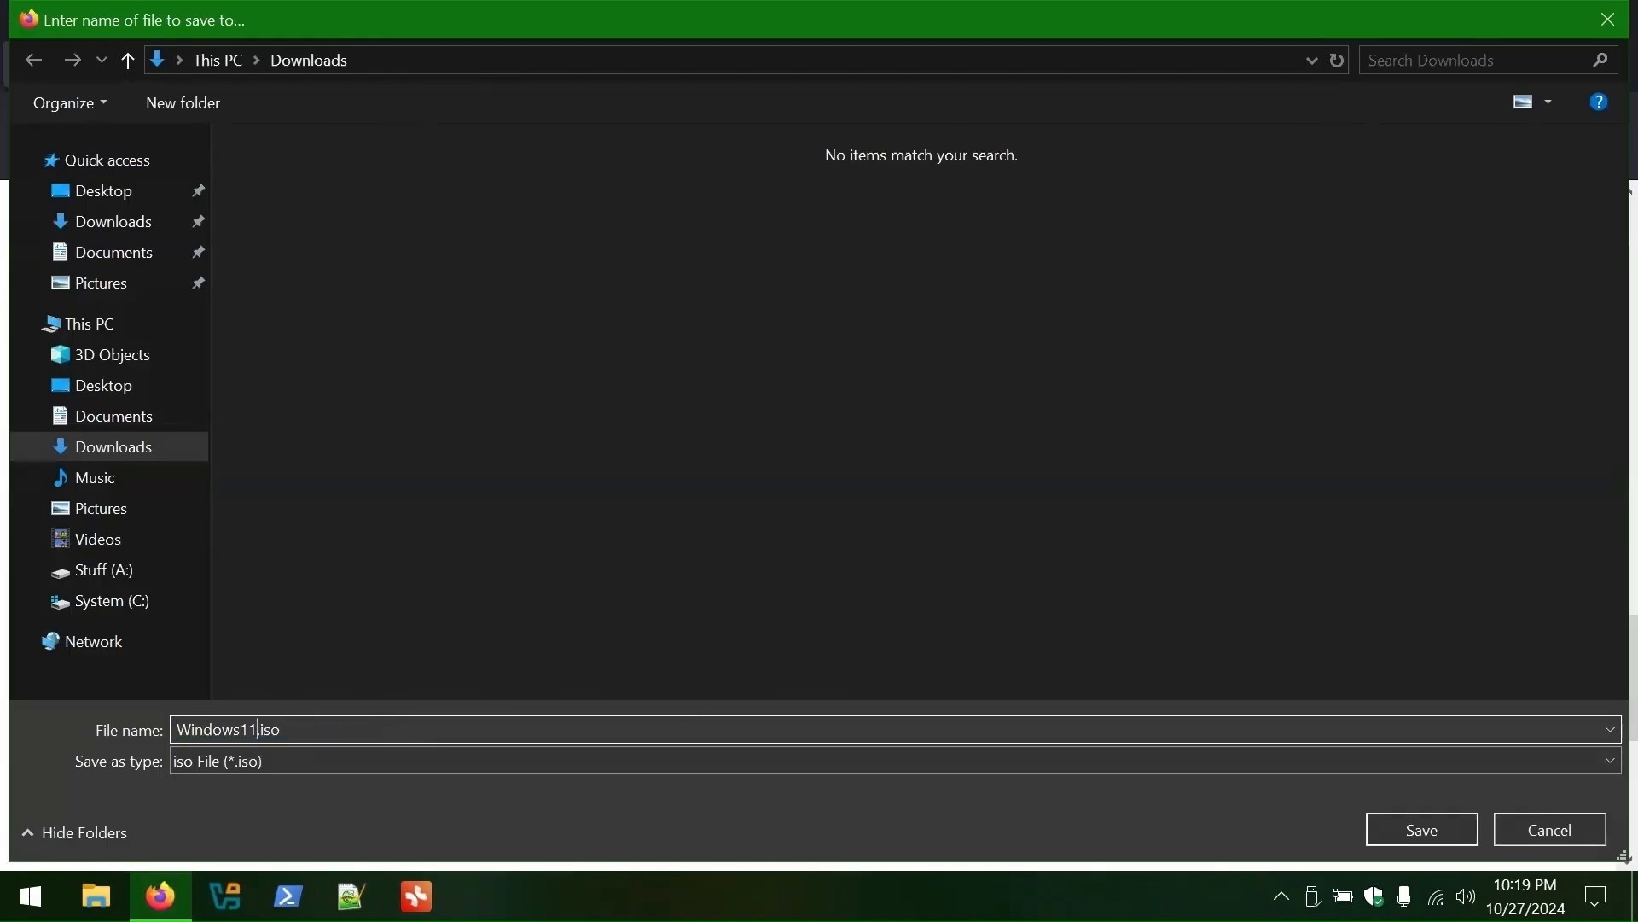
pyautogui.press('Return')
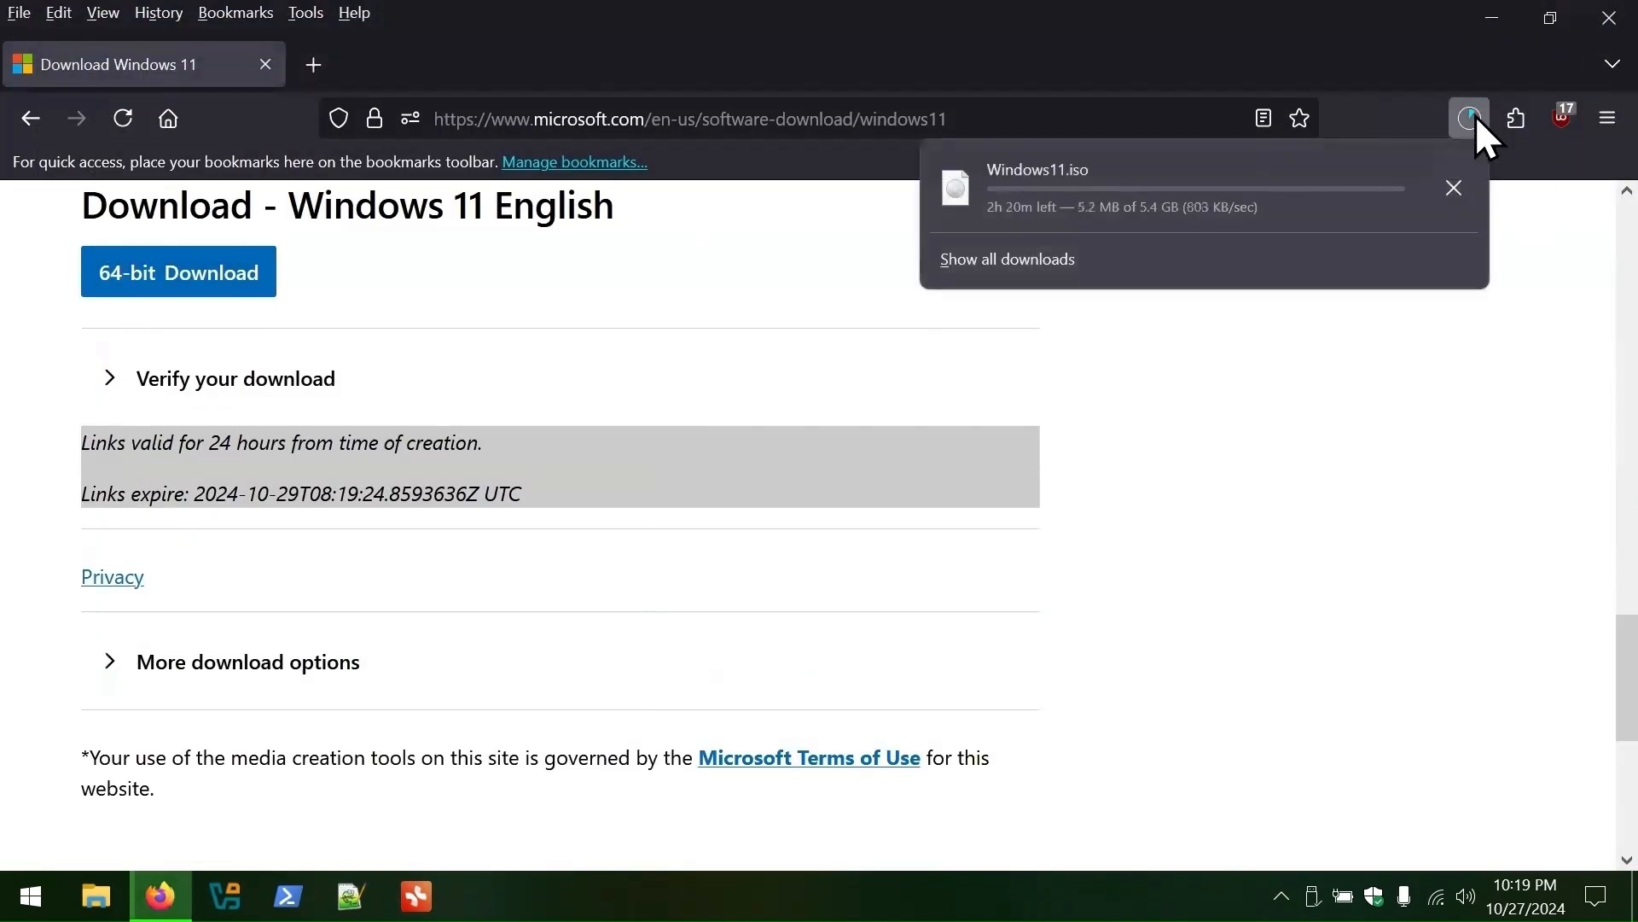
# - Close the downloads panel, minimize Firefox and bring up VirtualBox Manager
pyautogui.click(1471, 117)
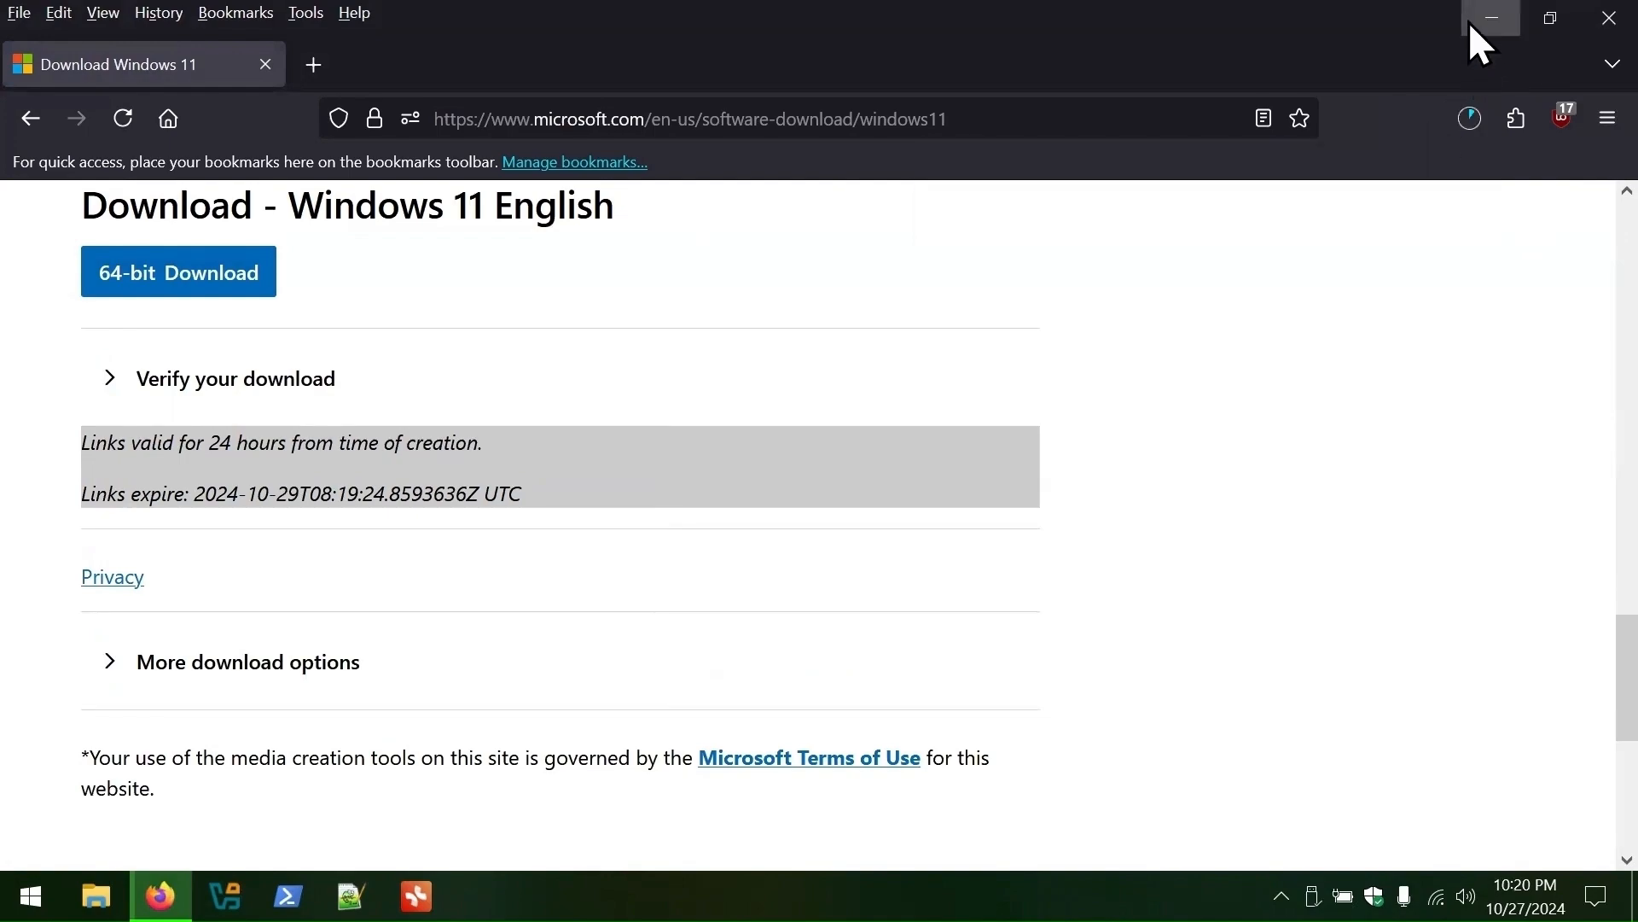
pyautogui.click(1492, 18)
pyautogui.click(224, 895)
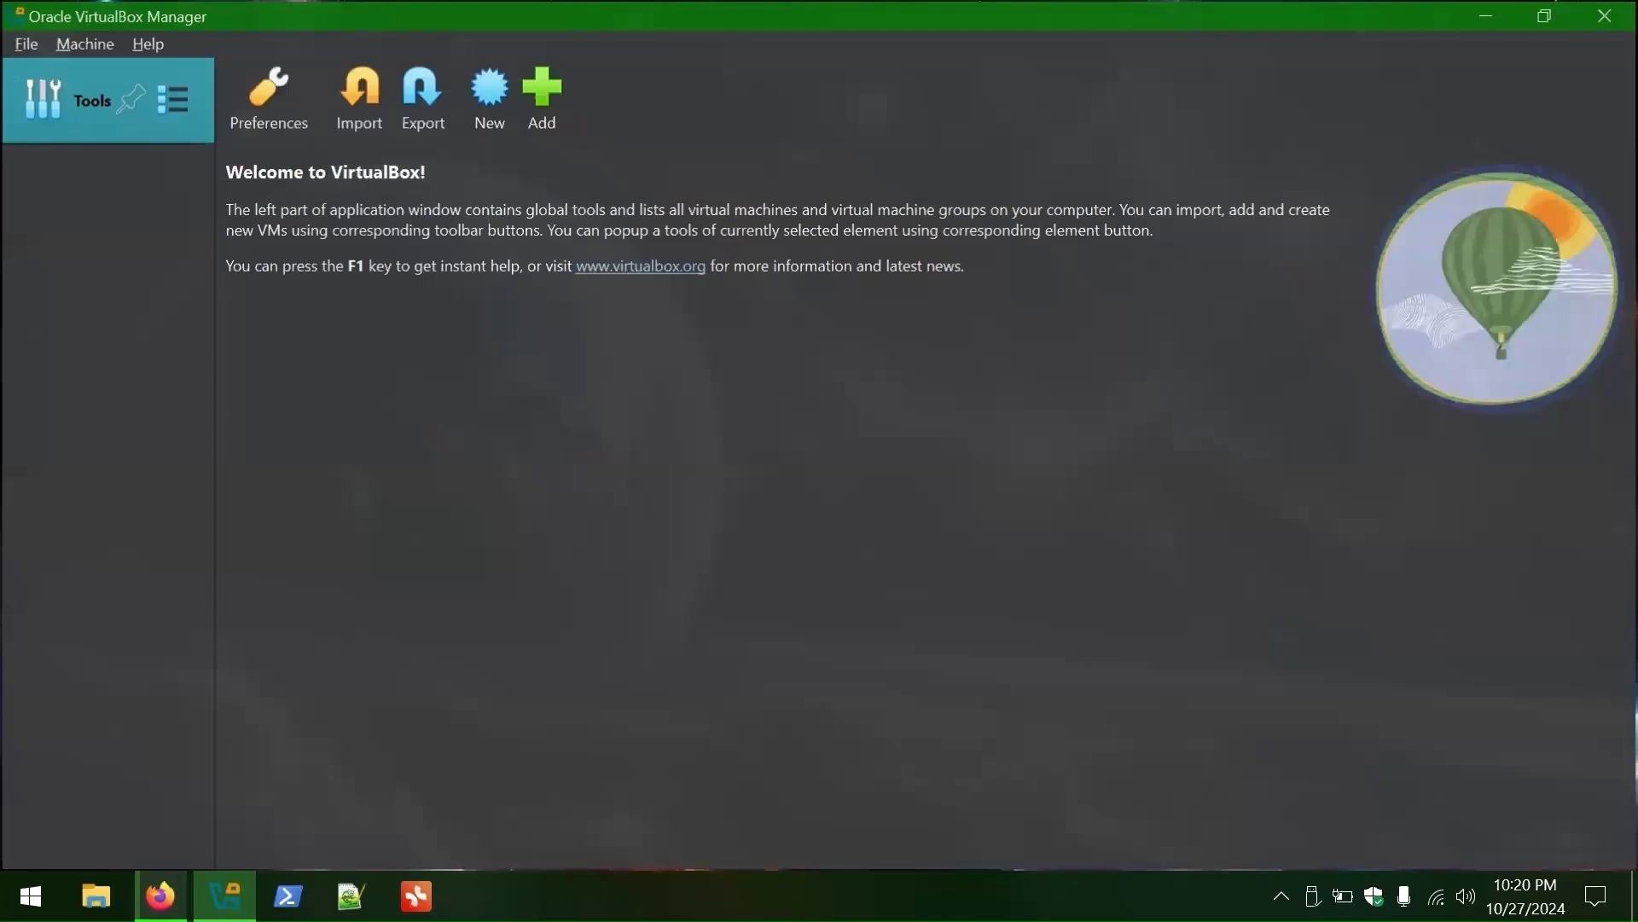
# - Start a new machine named Ready11 and raise its memory to 11187 MB and processors to 4
pyautogui.click(482, 111)
pyautogui.write('Ready11')
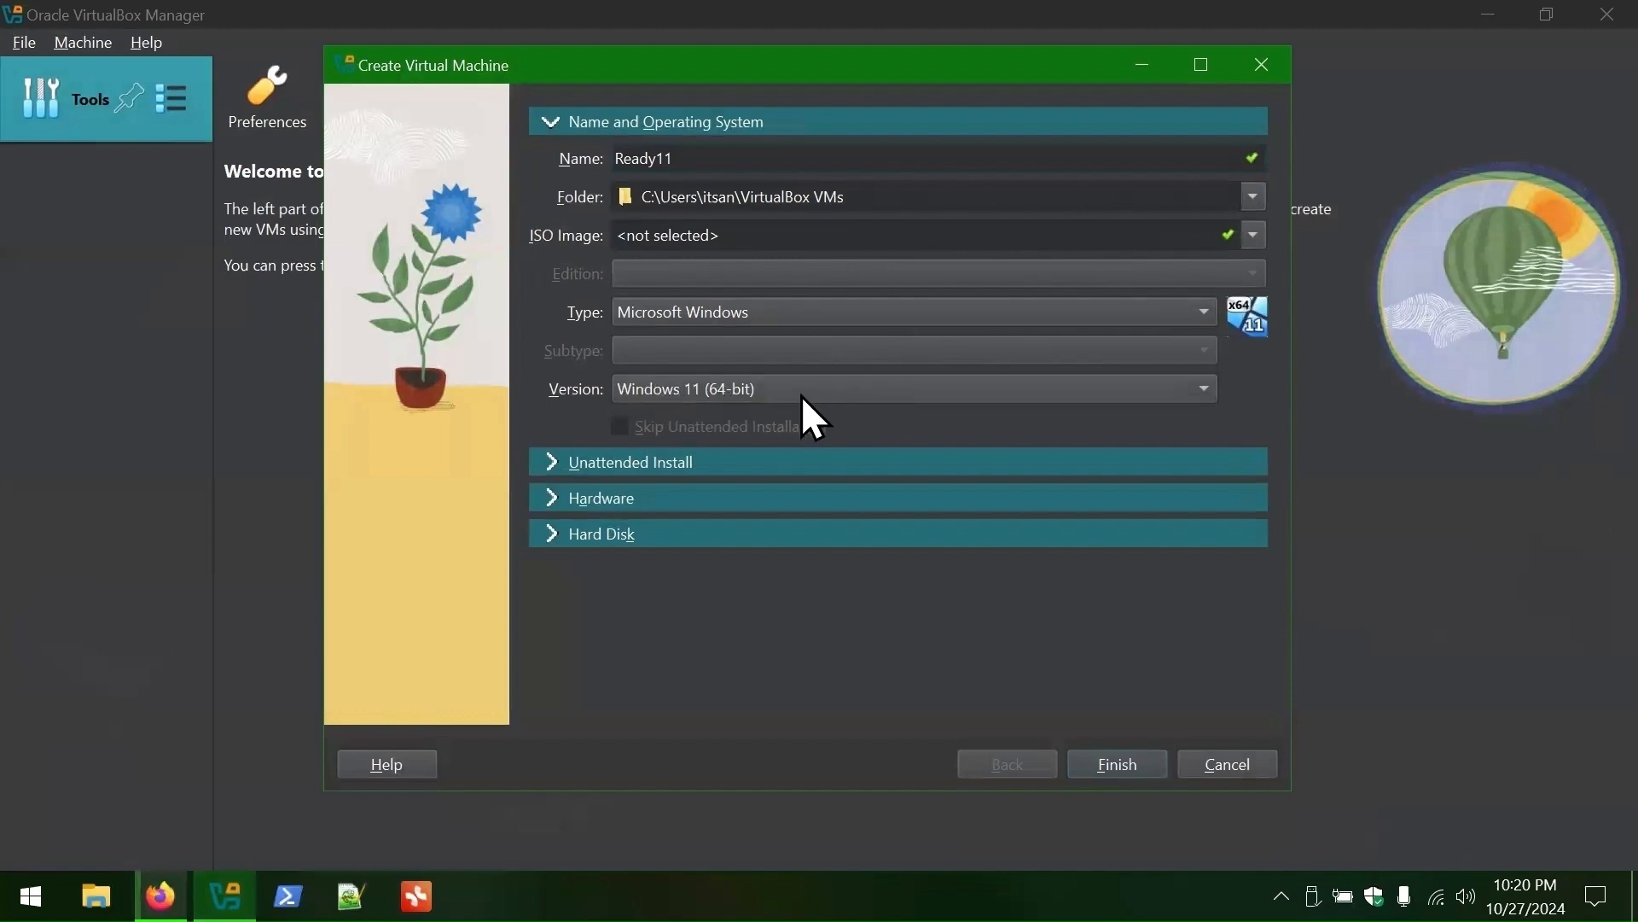
pyautogui.click(546, 460)
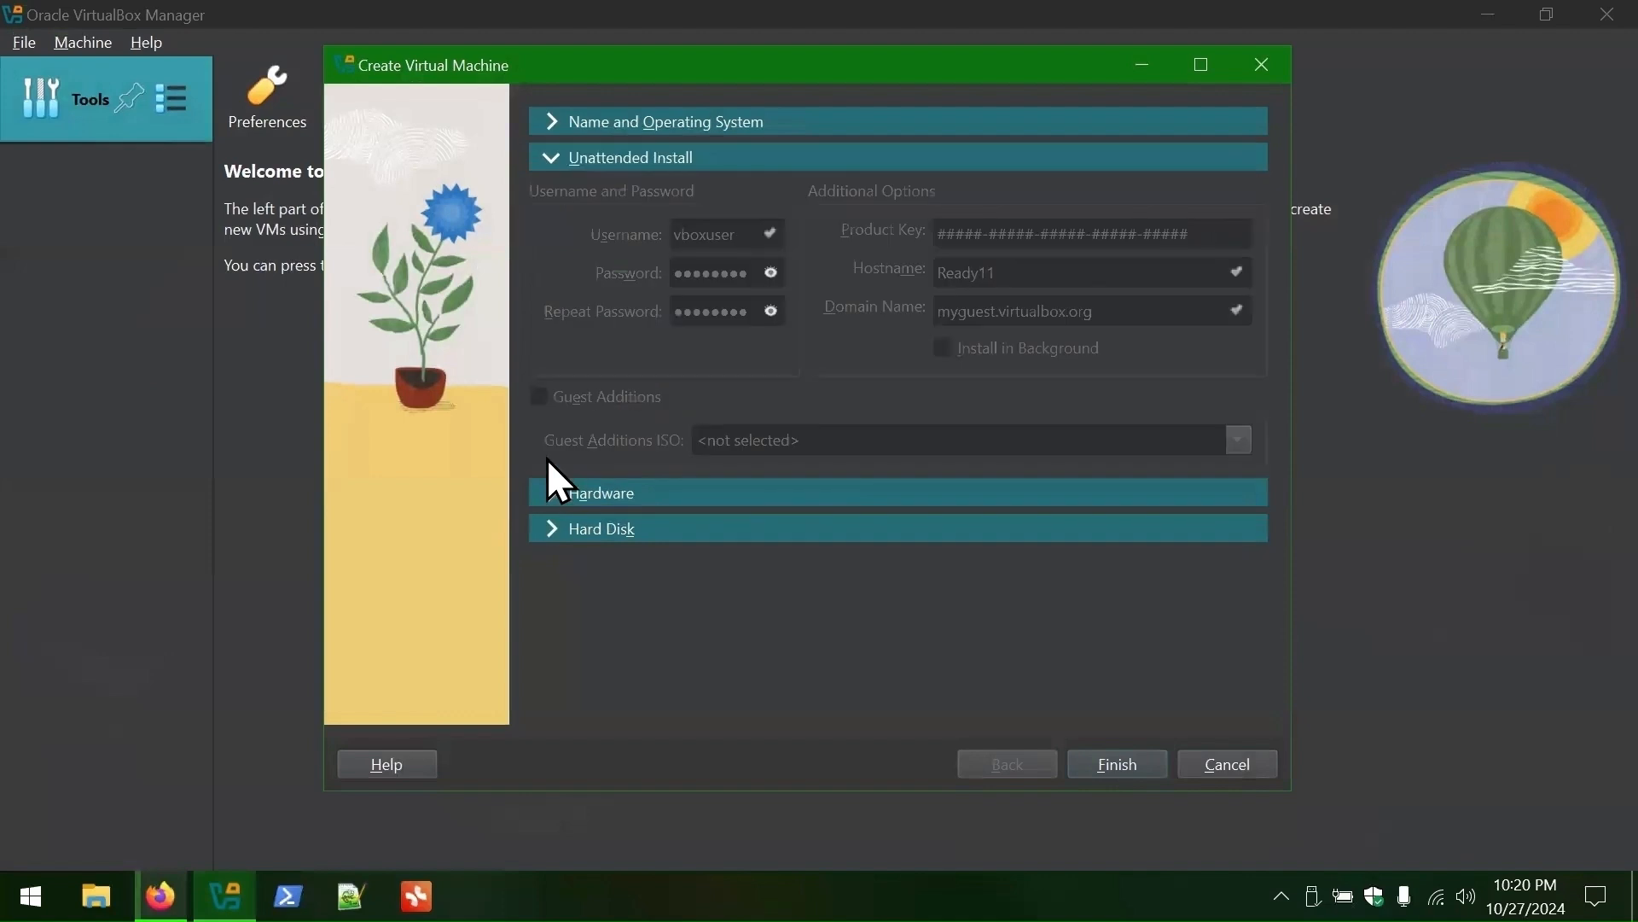
pyautogui.click(555, 487)
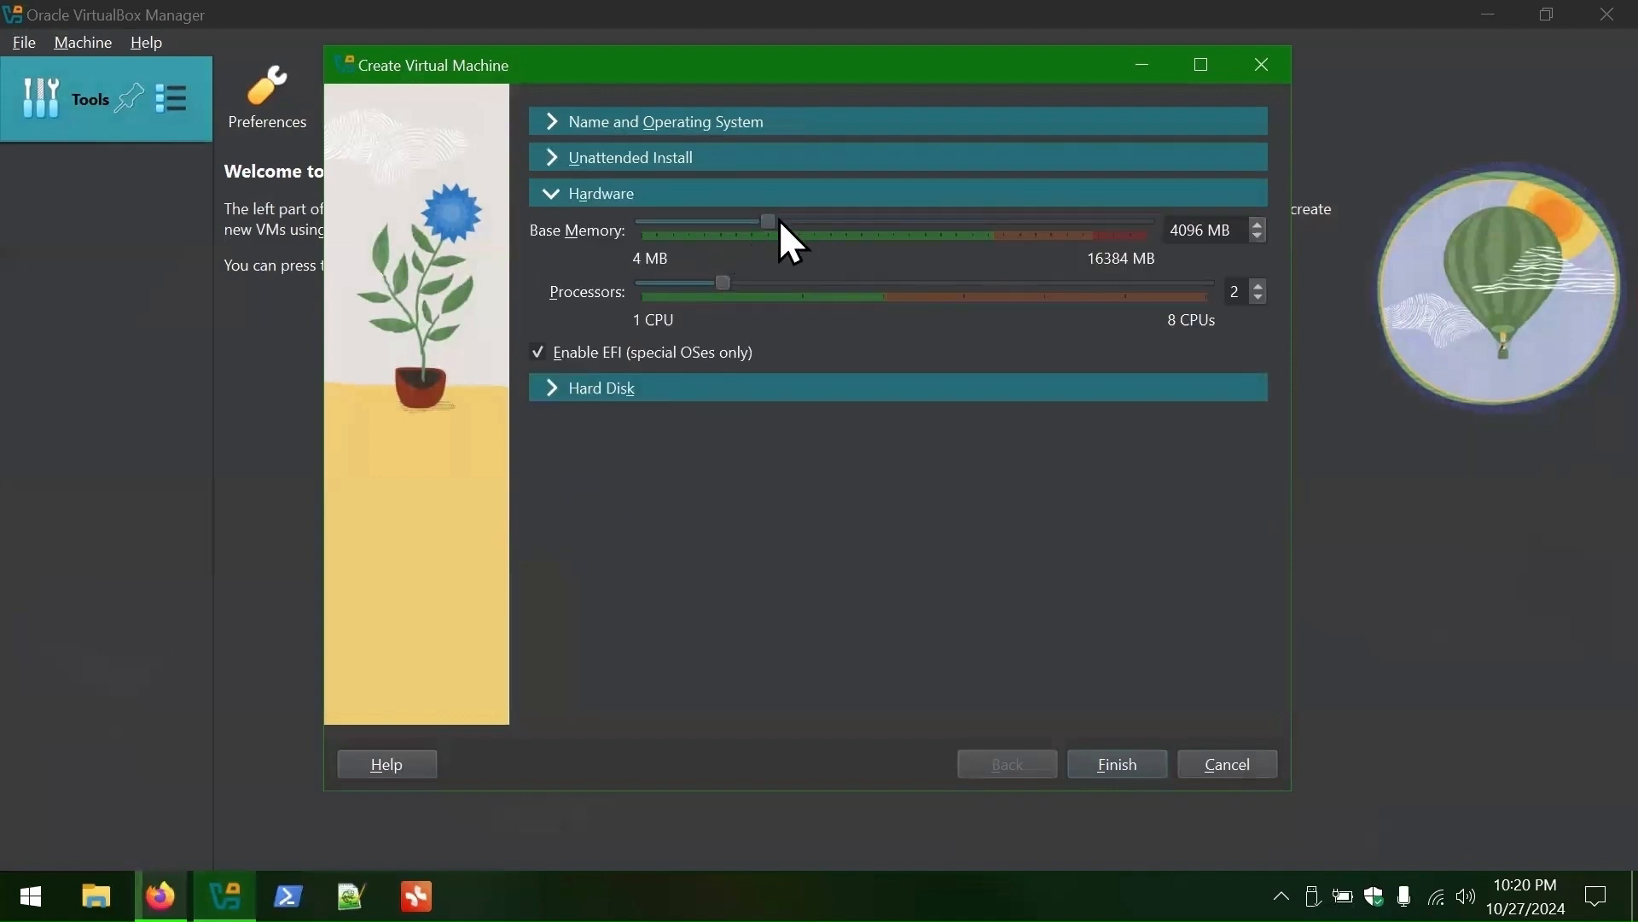
pyautogui.moveTo(766, 223); pyautogui.dragTo(985, 229)
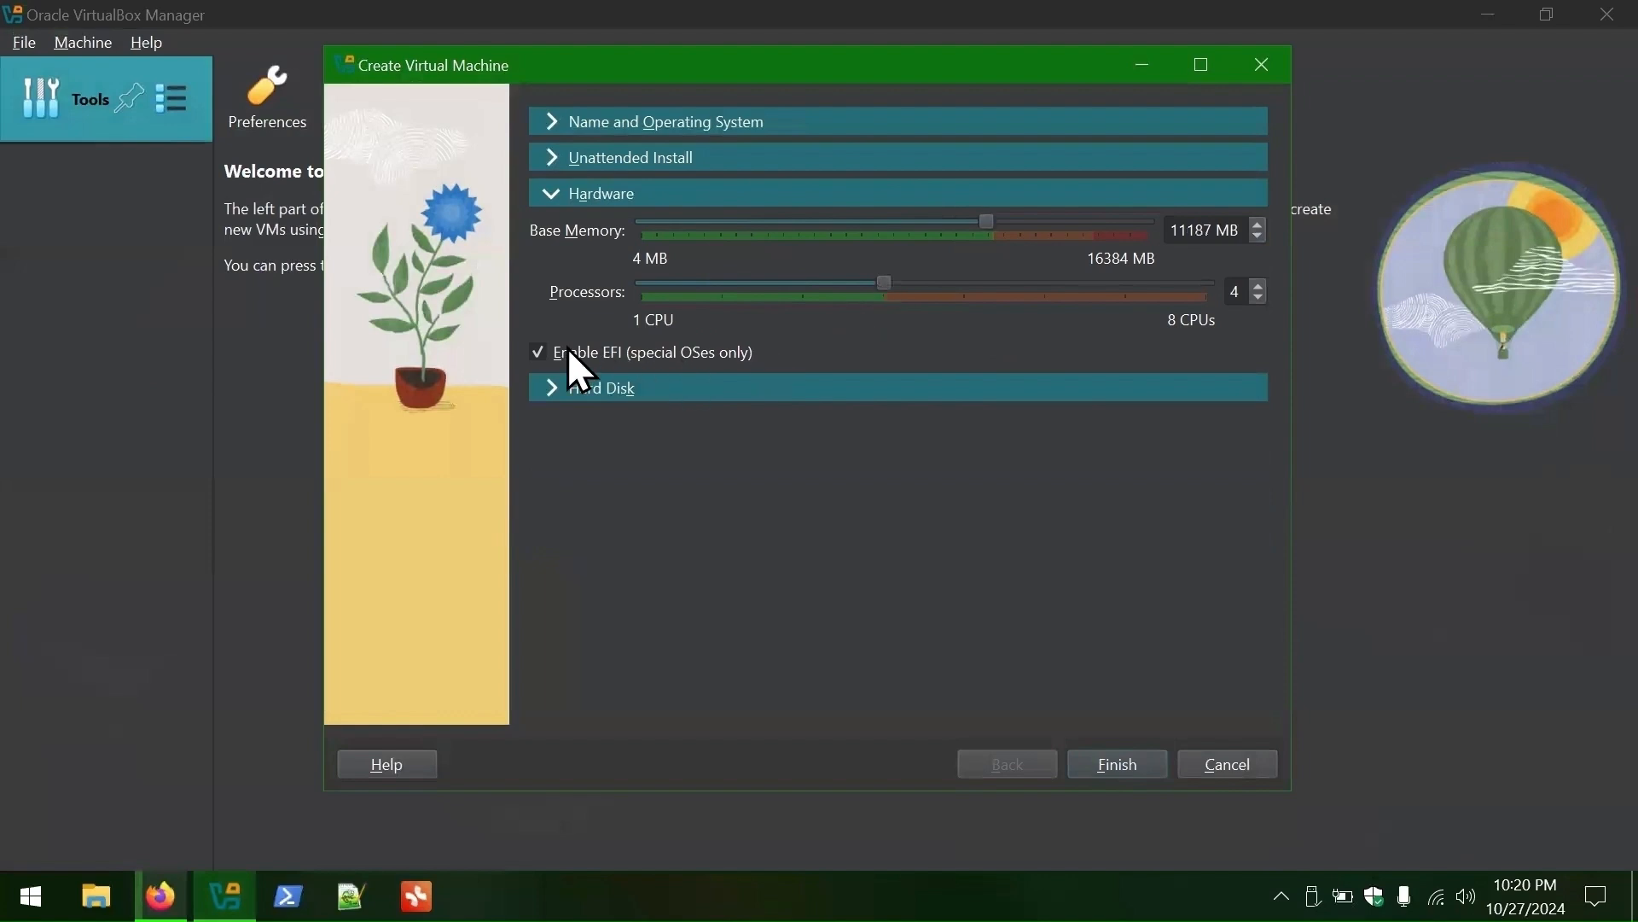
# - Make the 80 GB virtual hard disk a VHD file and finish creating Ready11
pyautogui.click(554, 391)
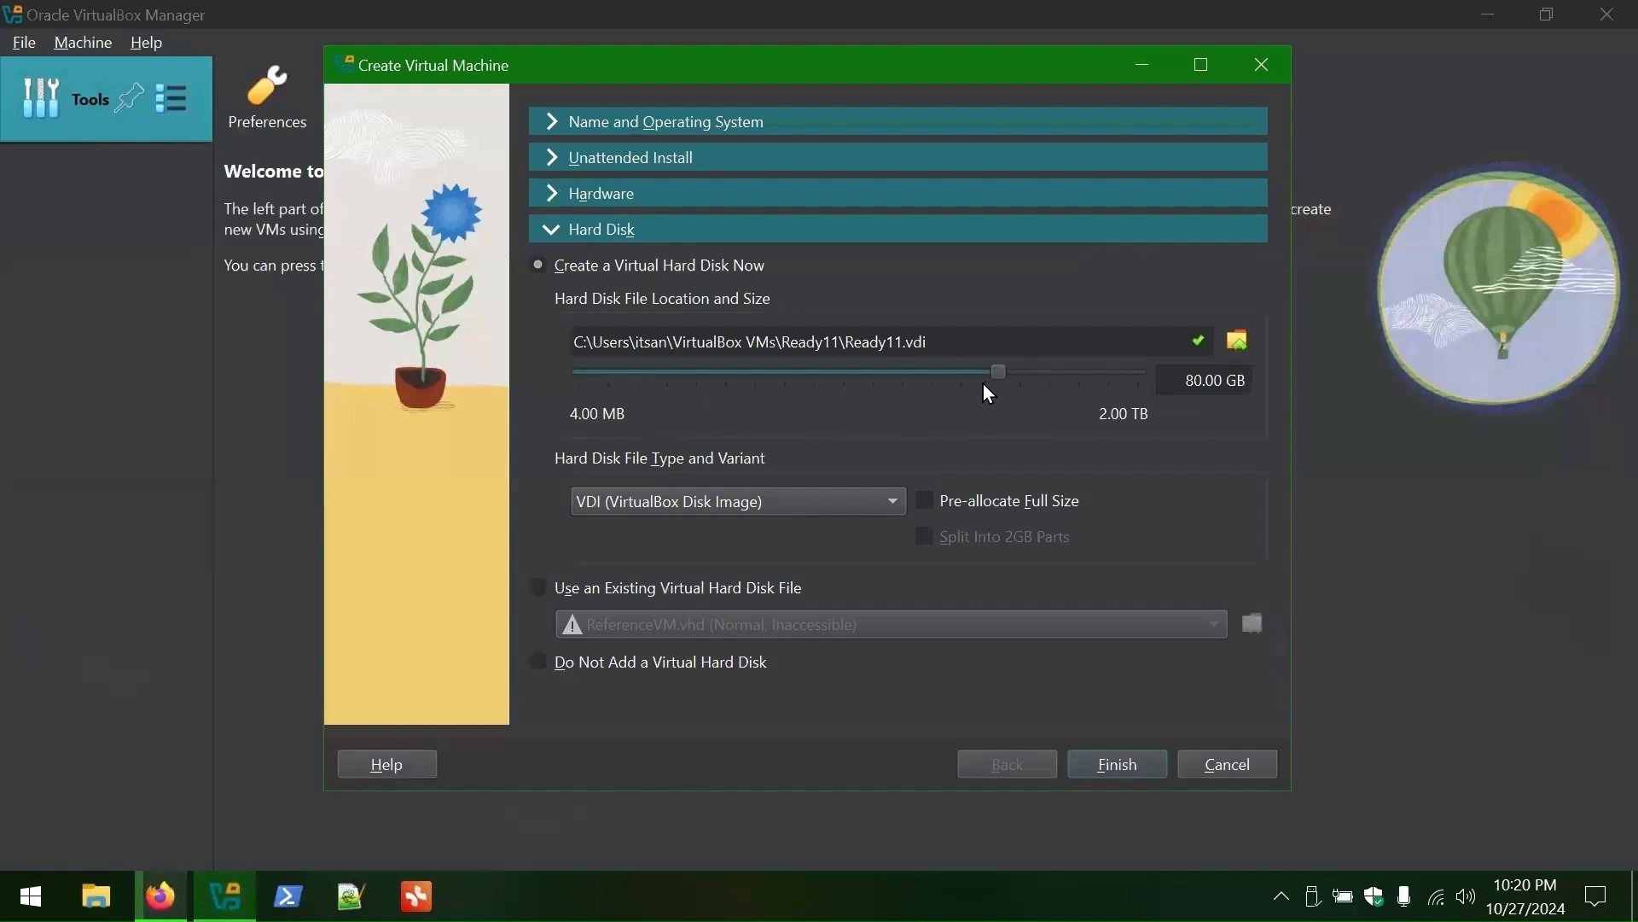
pyautogui.click(792, 509)
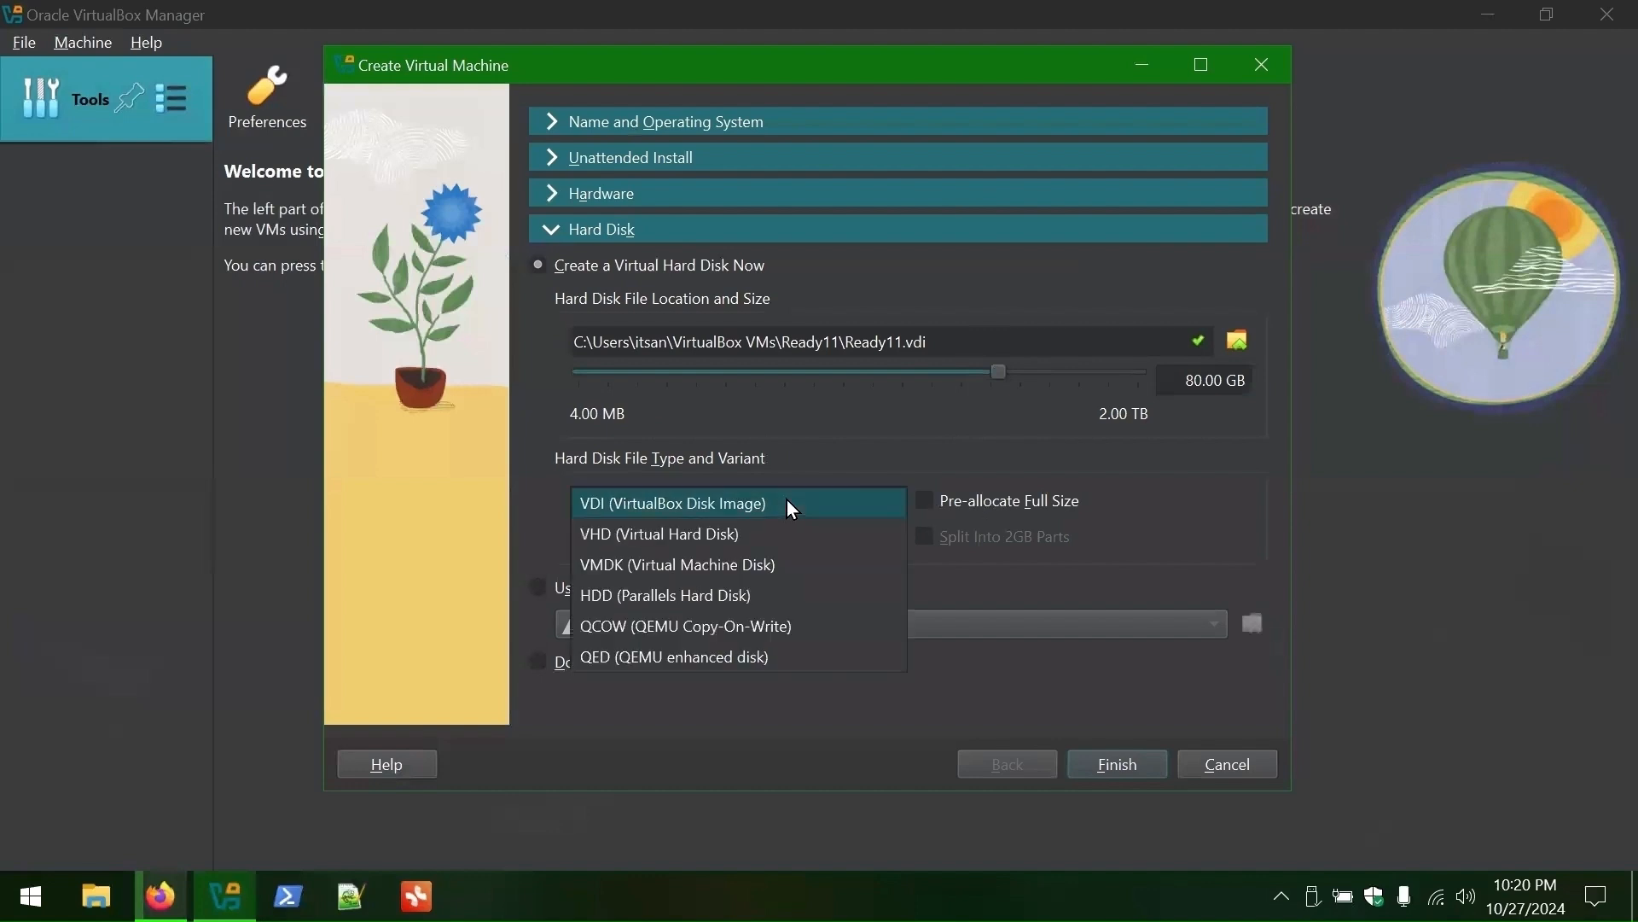
pyautogui.click(732, 532)
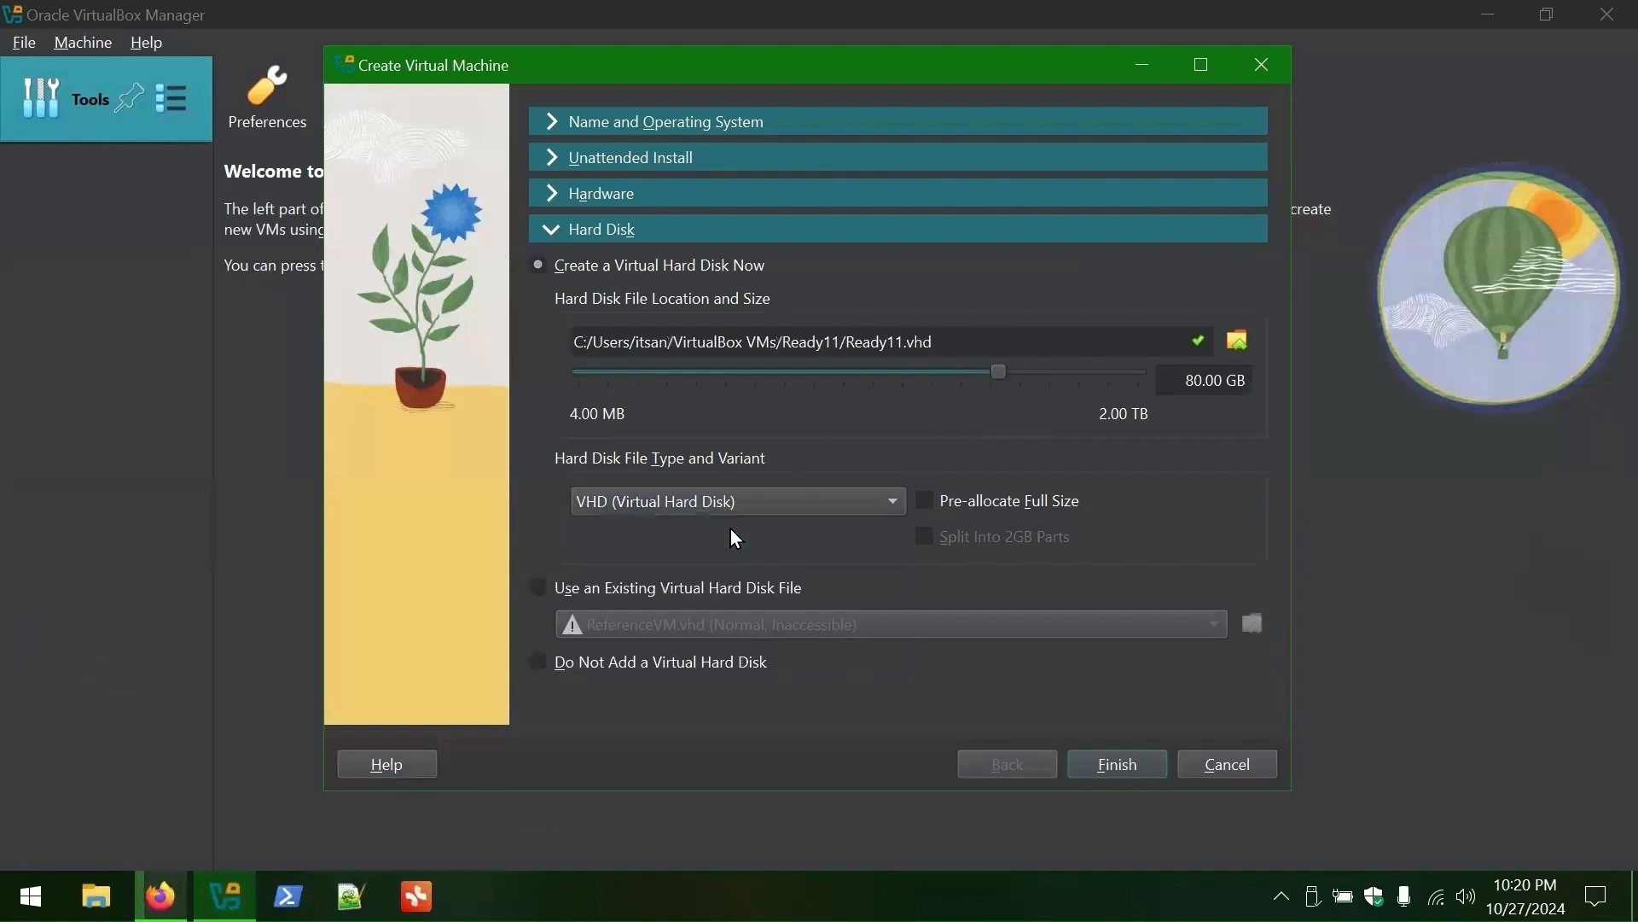
pyautogui.click(1123, 767)
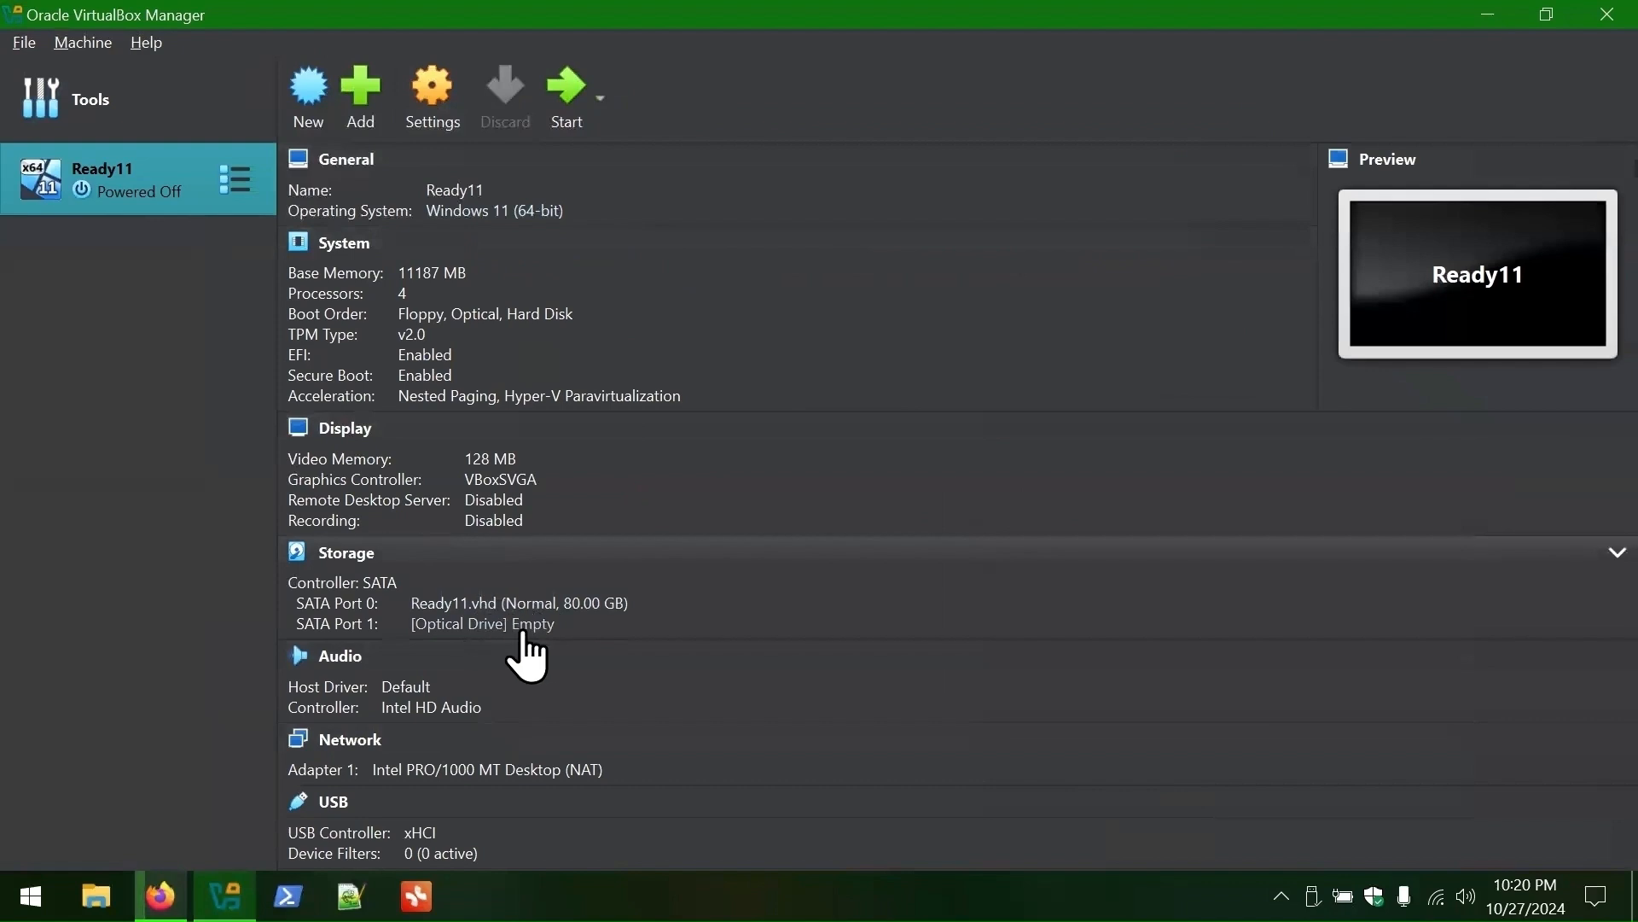
# - Check the Windows11.iso download progress in Firefox, then return to VirtualBox Manager
pyautogui.hotkey('alt', 'Tab')
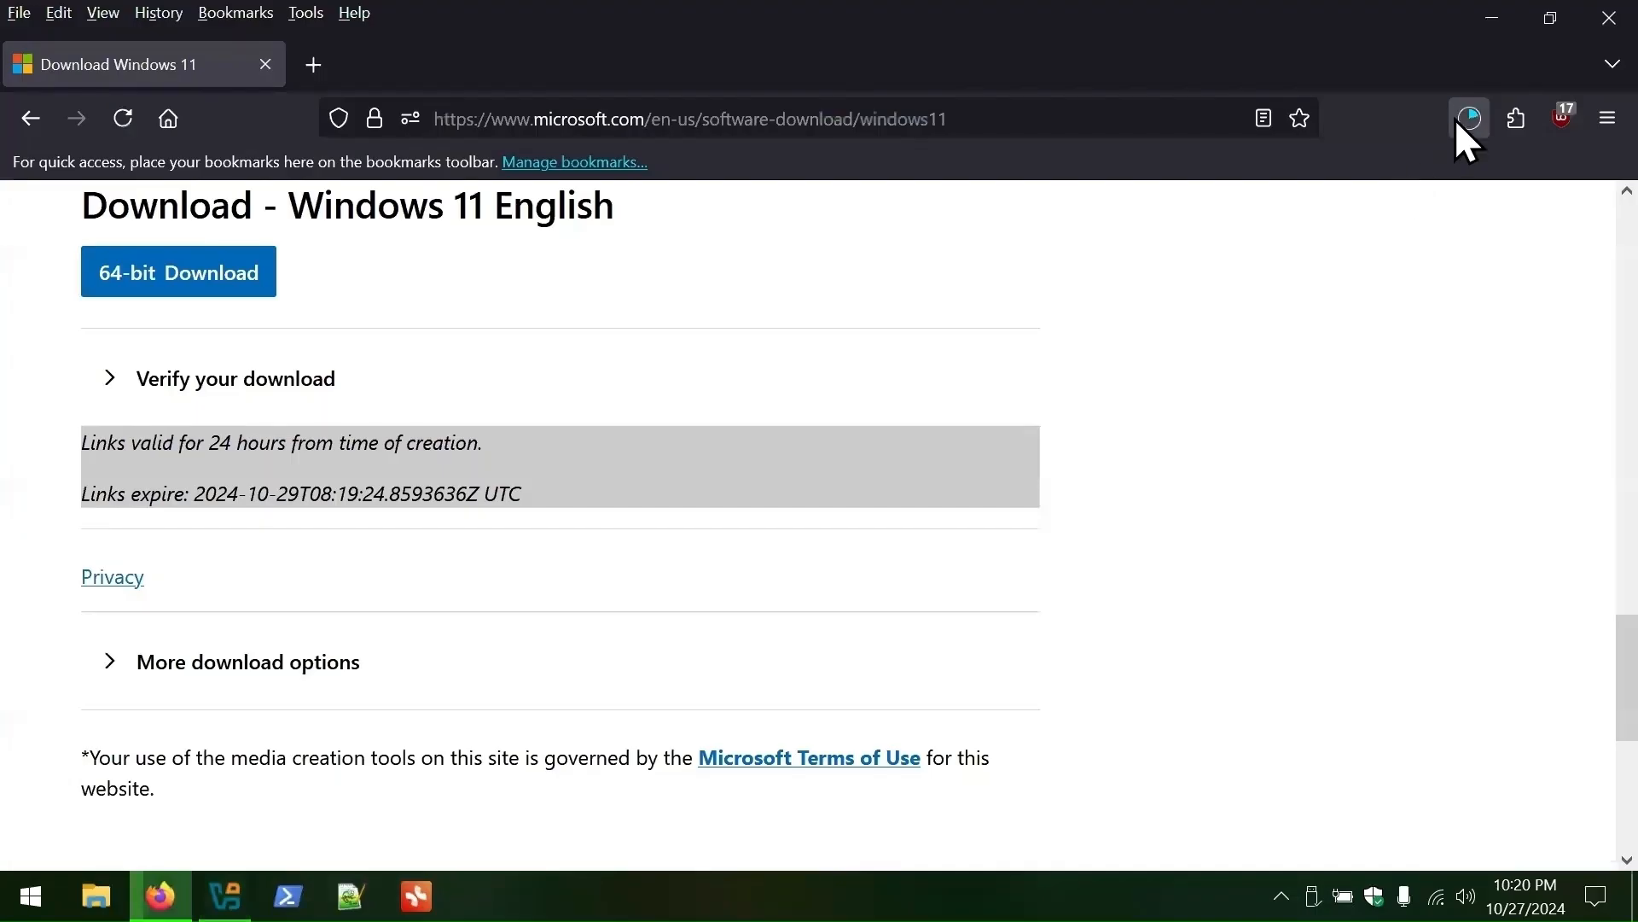
pyautogui.click(1467, 118)
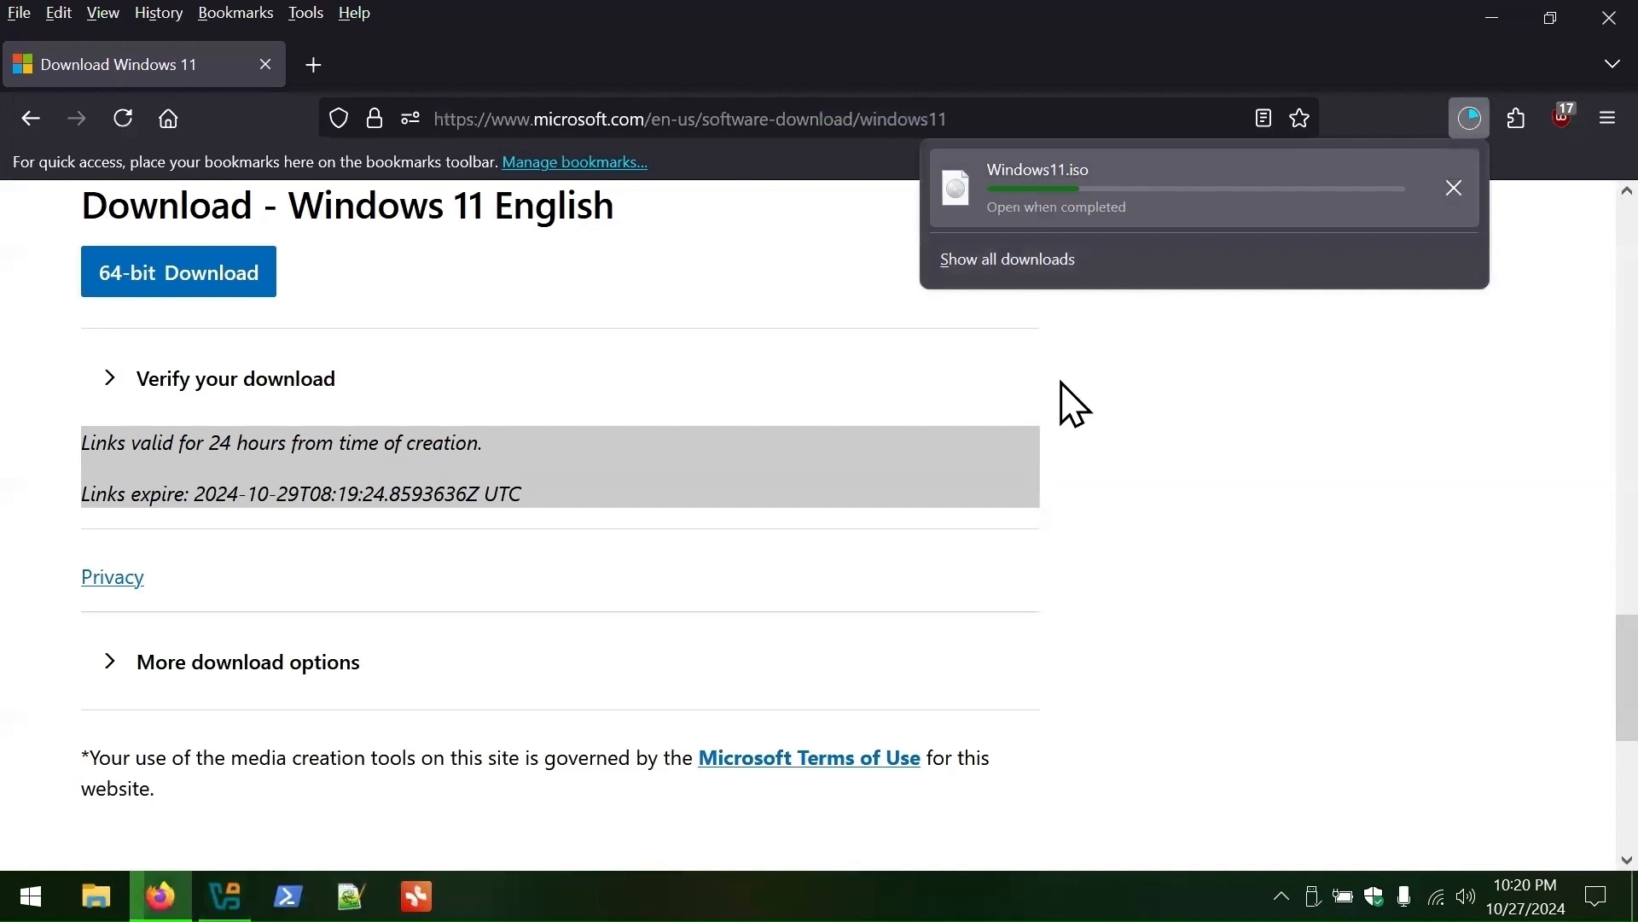
pyautogui.click(1066, 538)
pyautogui.click(225, 896)
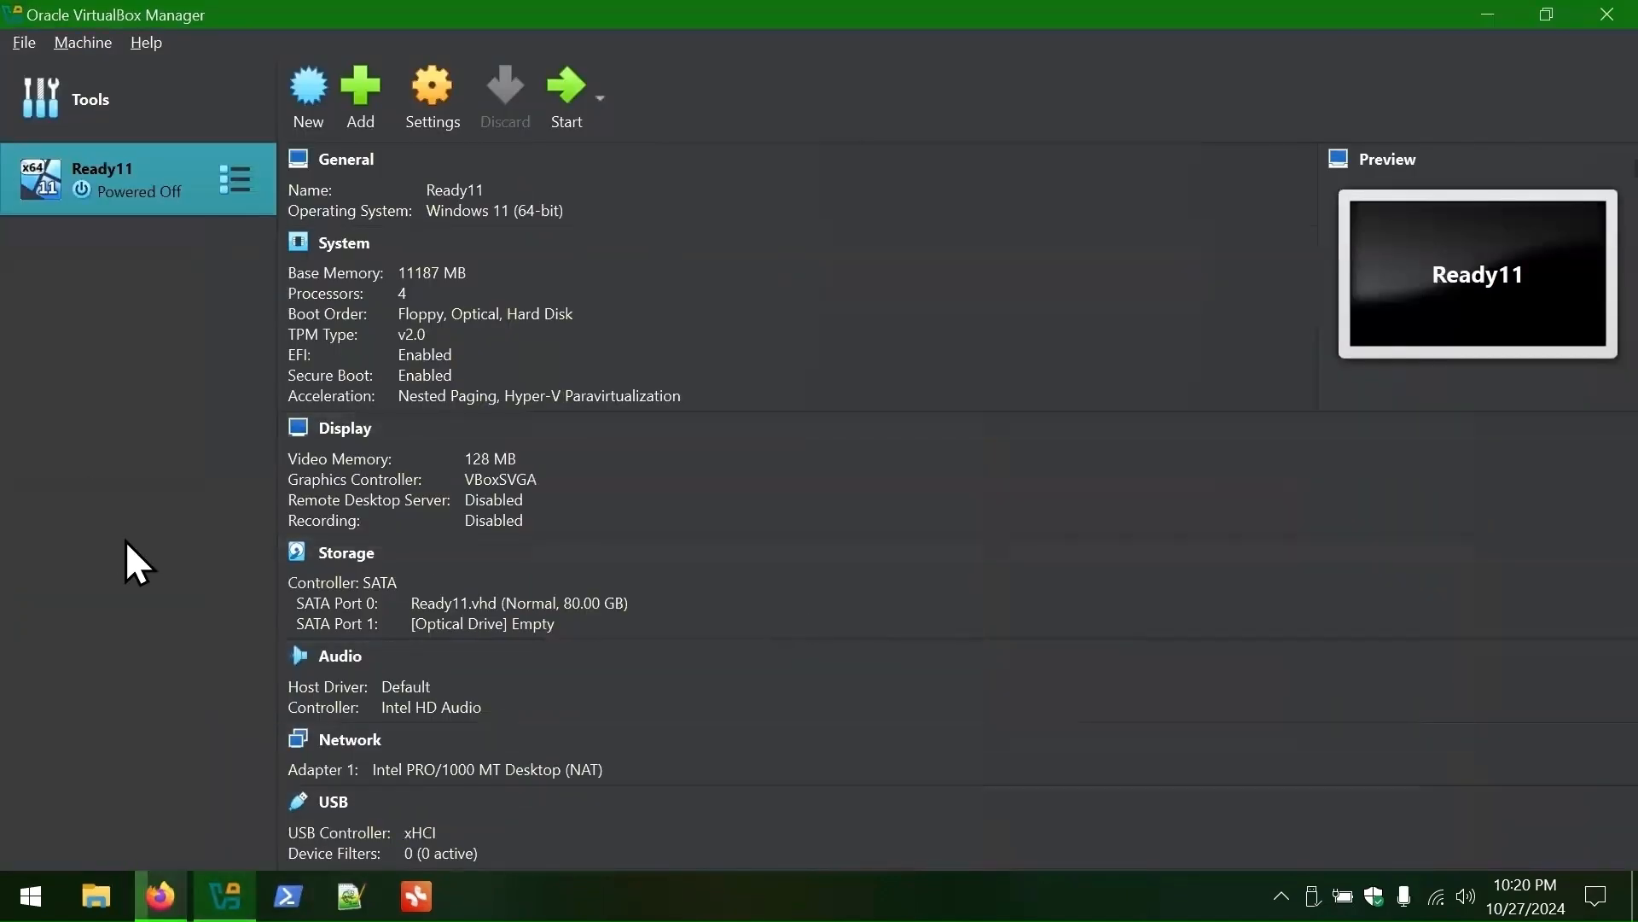
# - Move Ready11 into a new group
pyautogui.rightClick(121, 189)
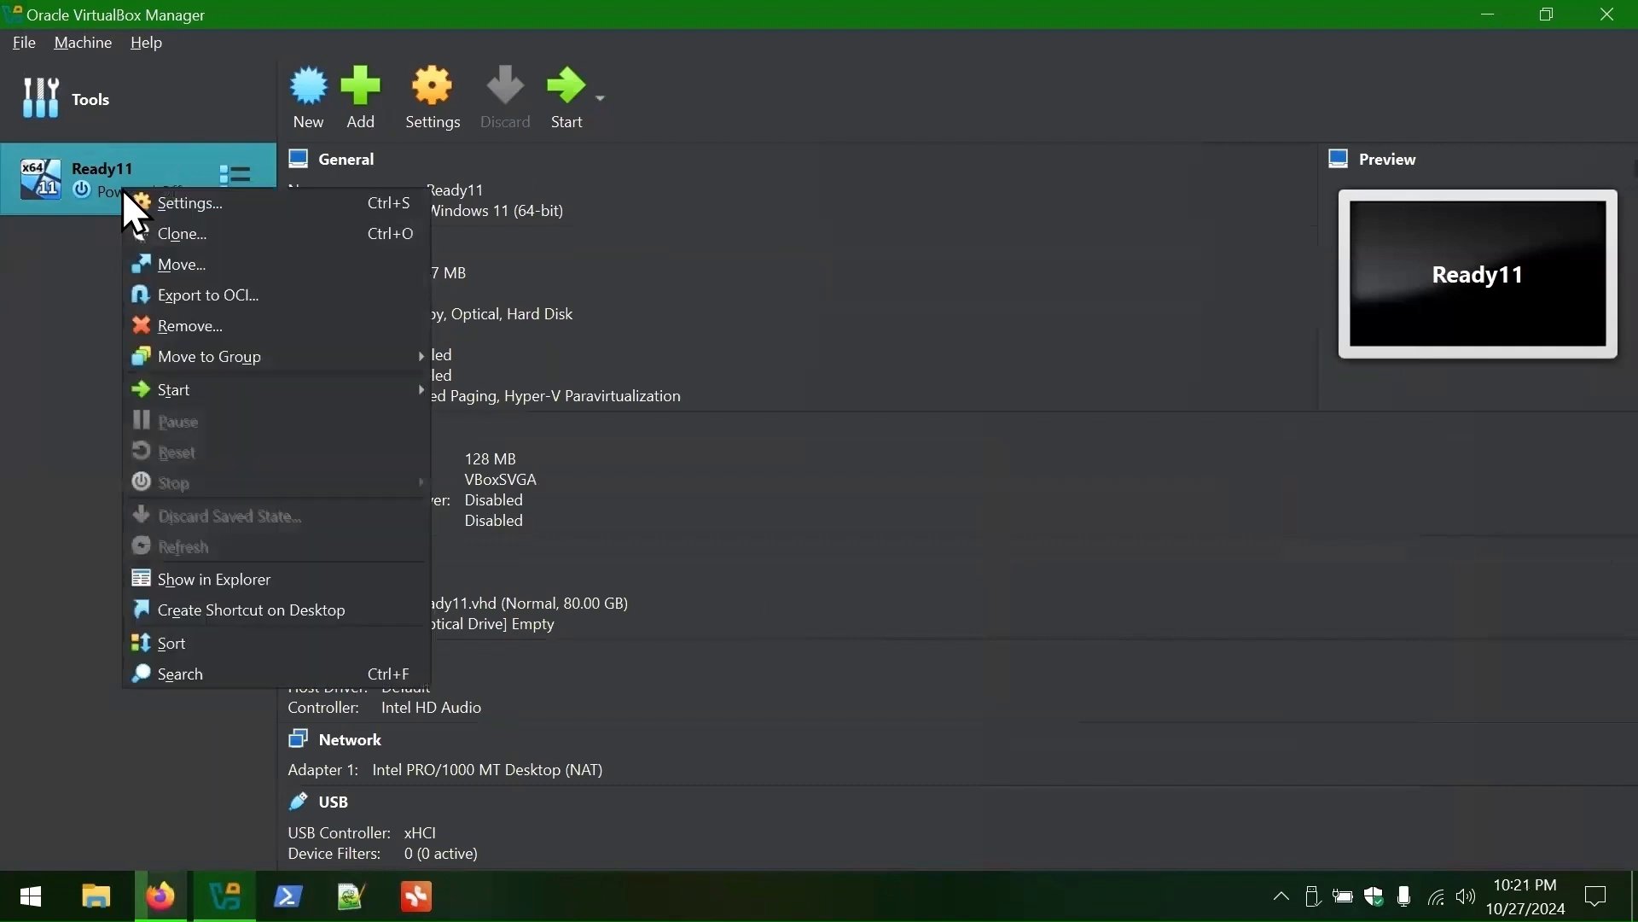
pyautogui.moveTo(260, 359)
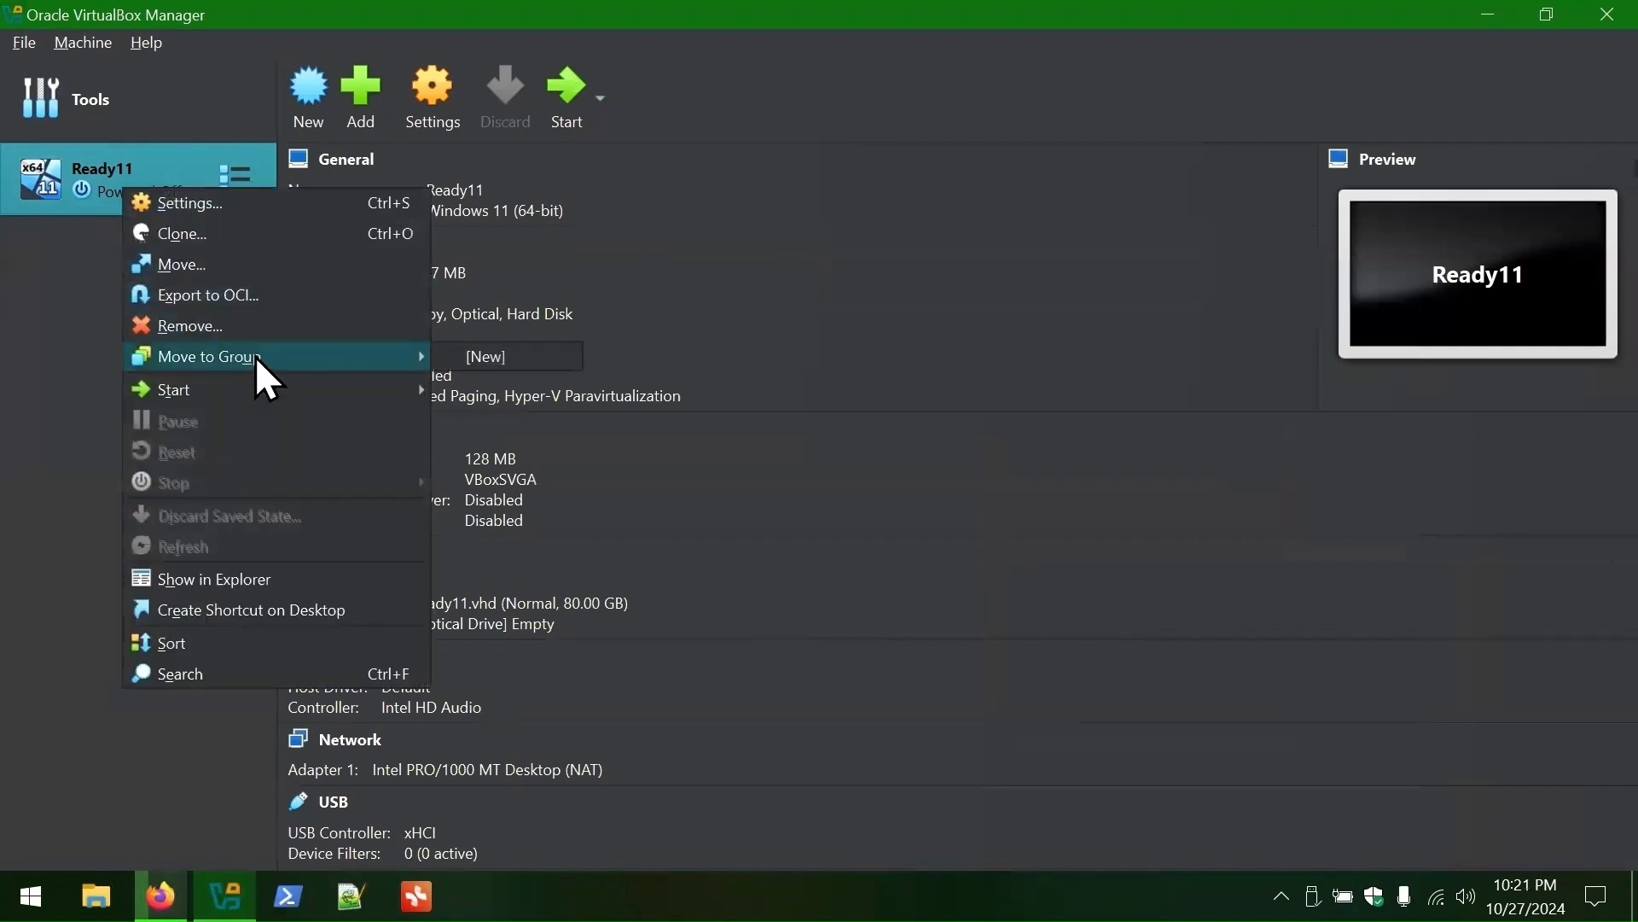
pyautogui.click(480, 350)
# - Rename the New group to WlaD and select Ready11
pyautogui.rightClick(79, 150)
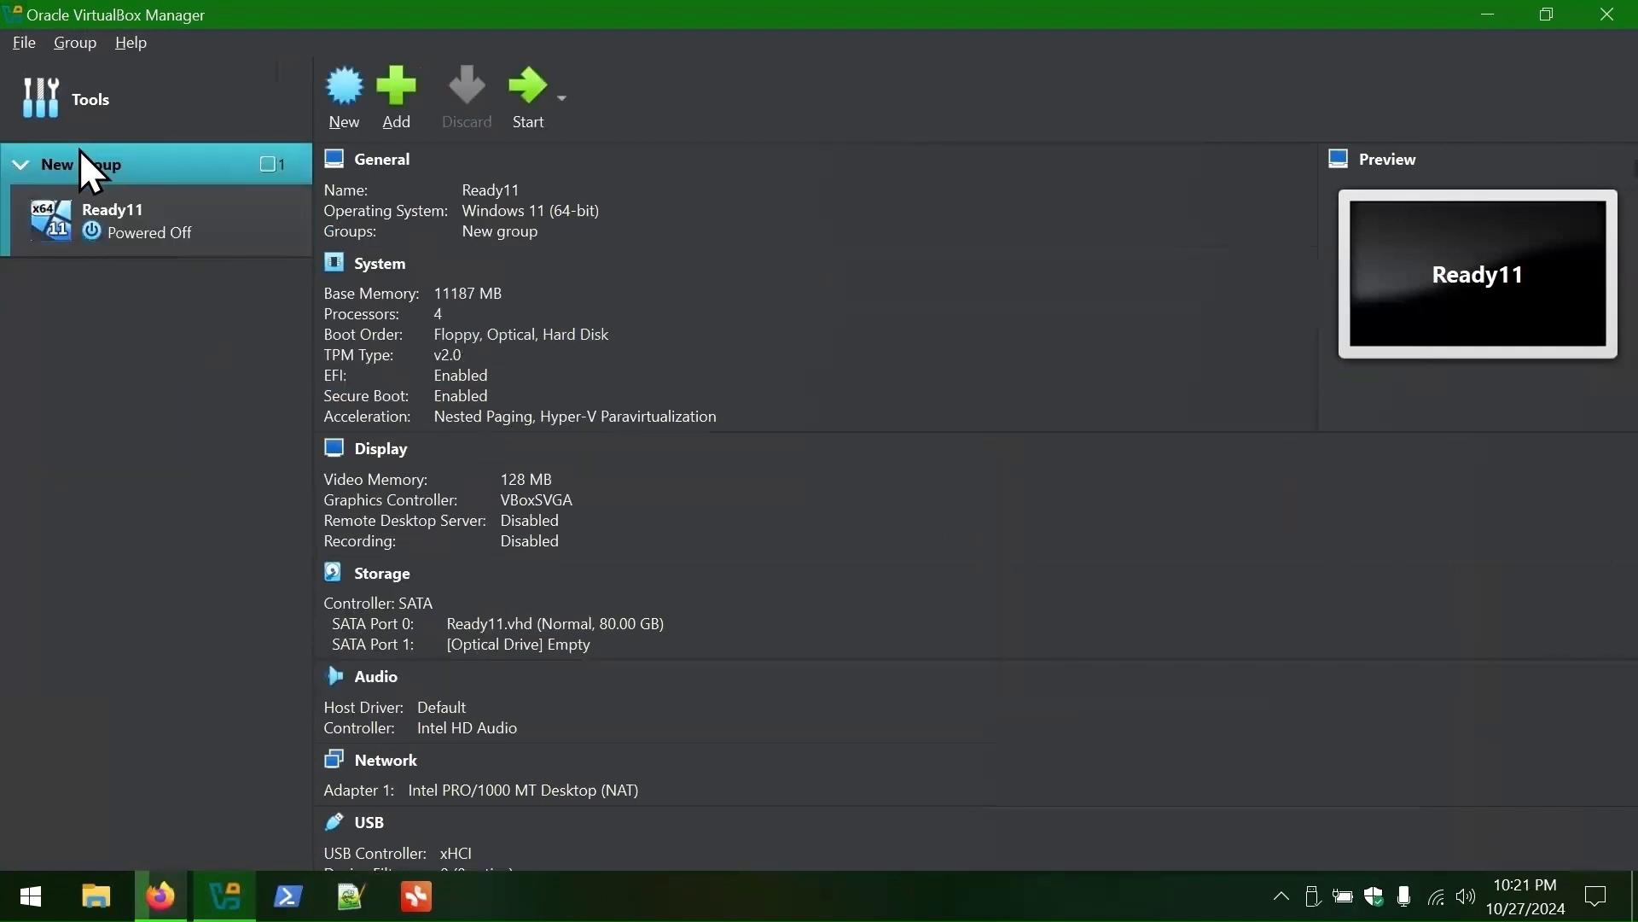
pyautogui.click(170, 227)
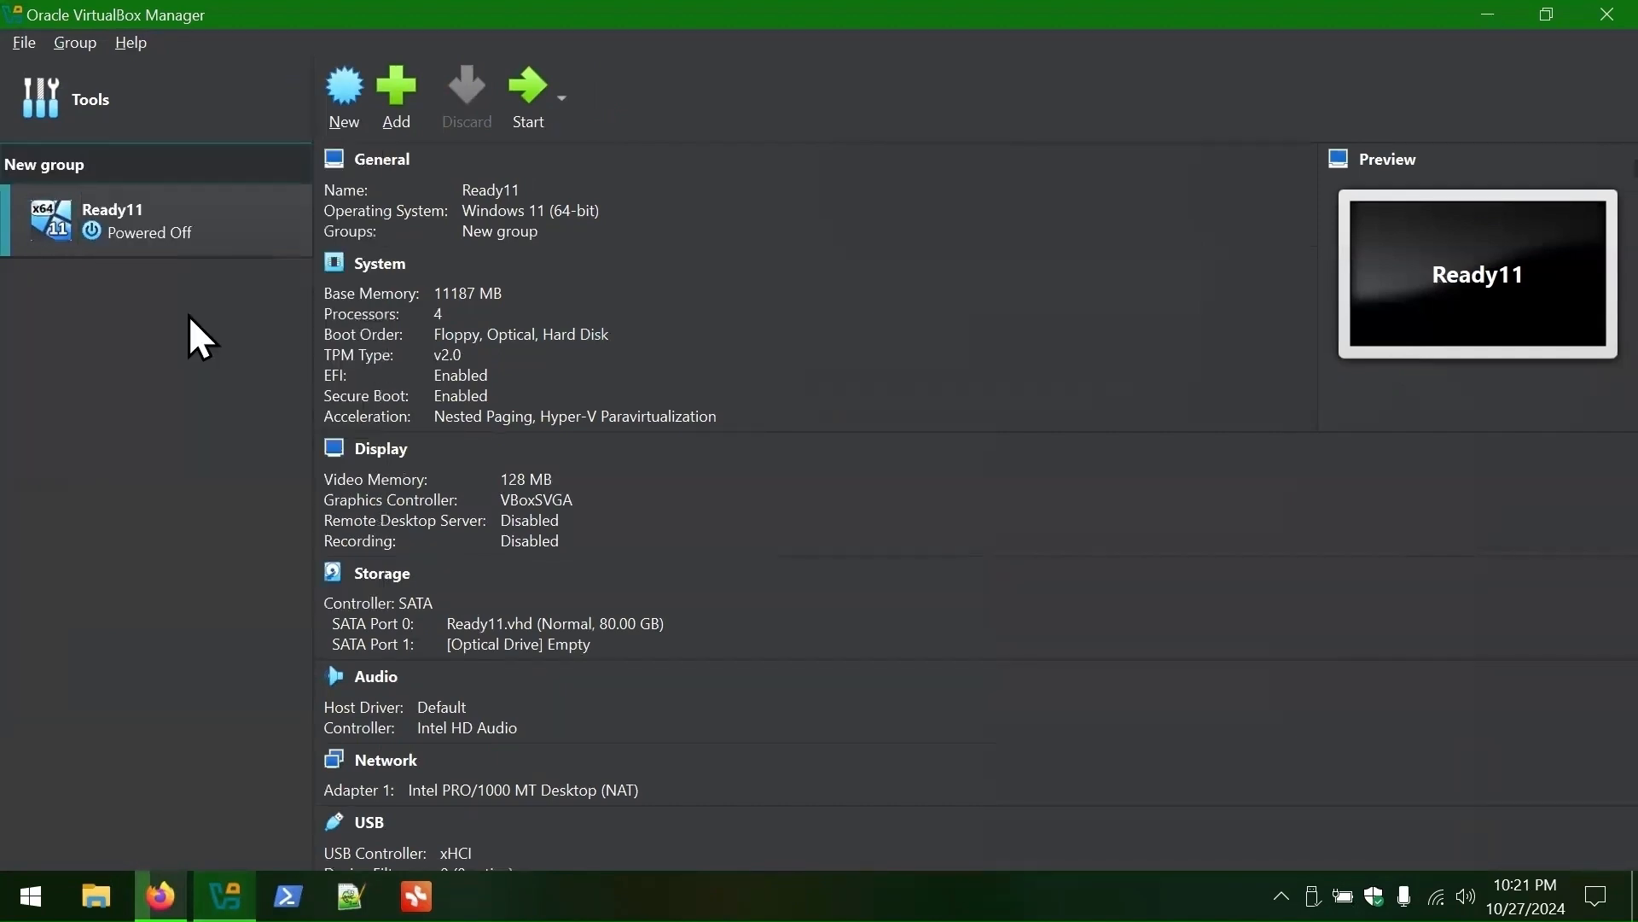
pyautogui.hotkey('ctrl', 'a')
pyautogui.write('WlaD')
pyautogui.press('Return')
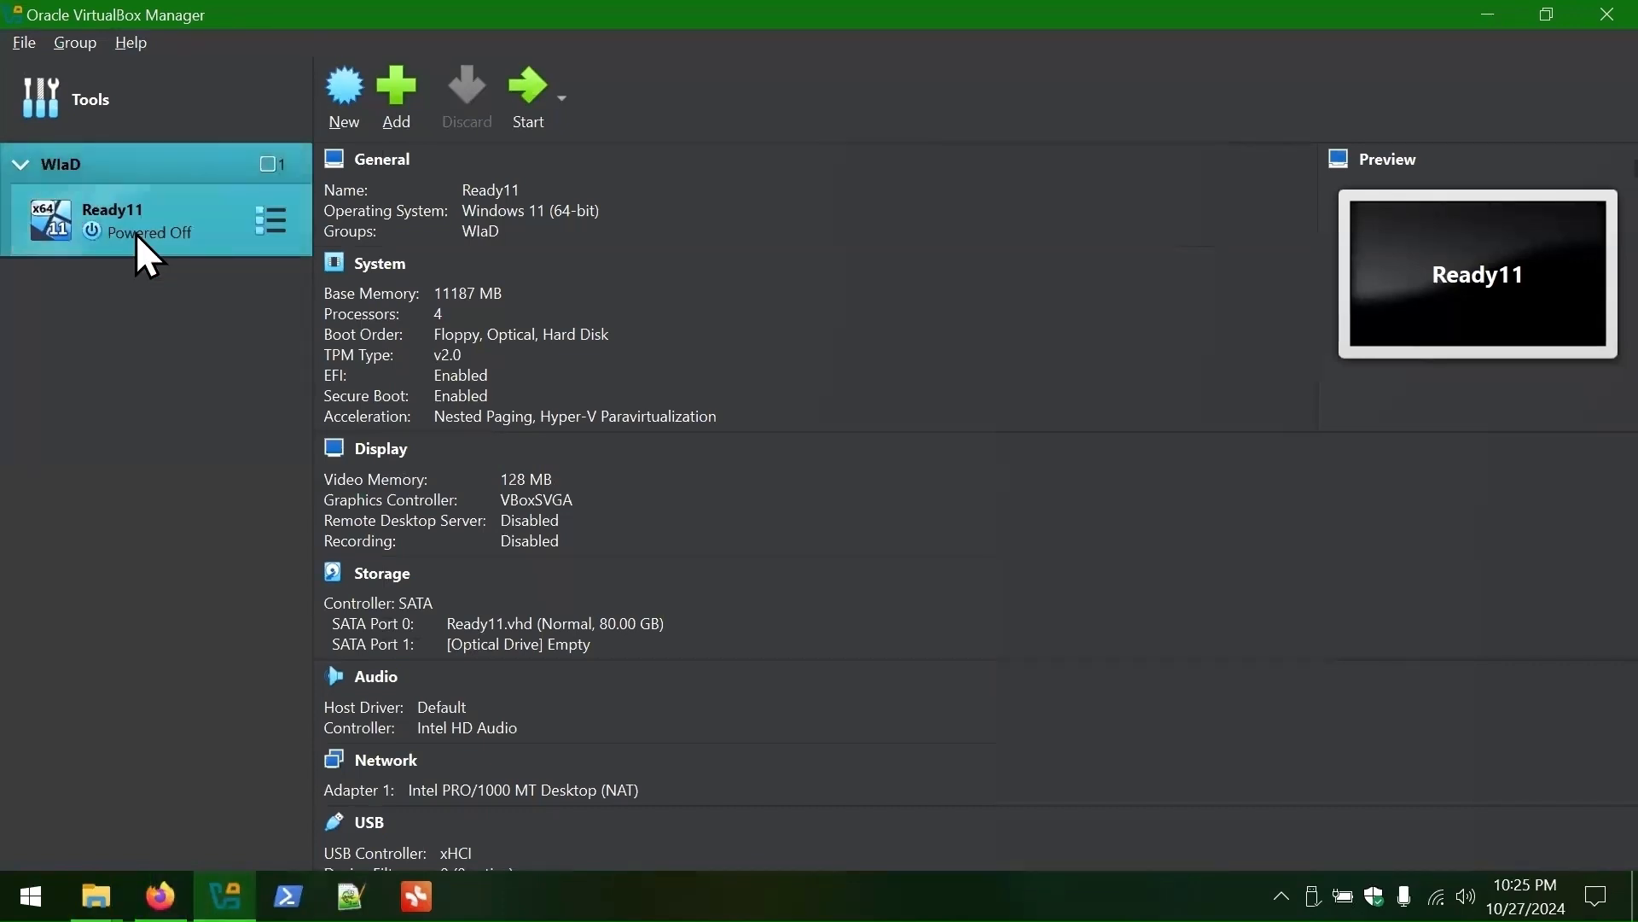
pyautogui.click(137, 237)
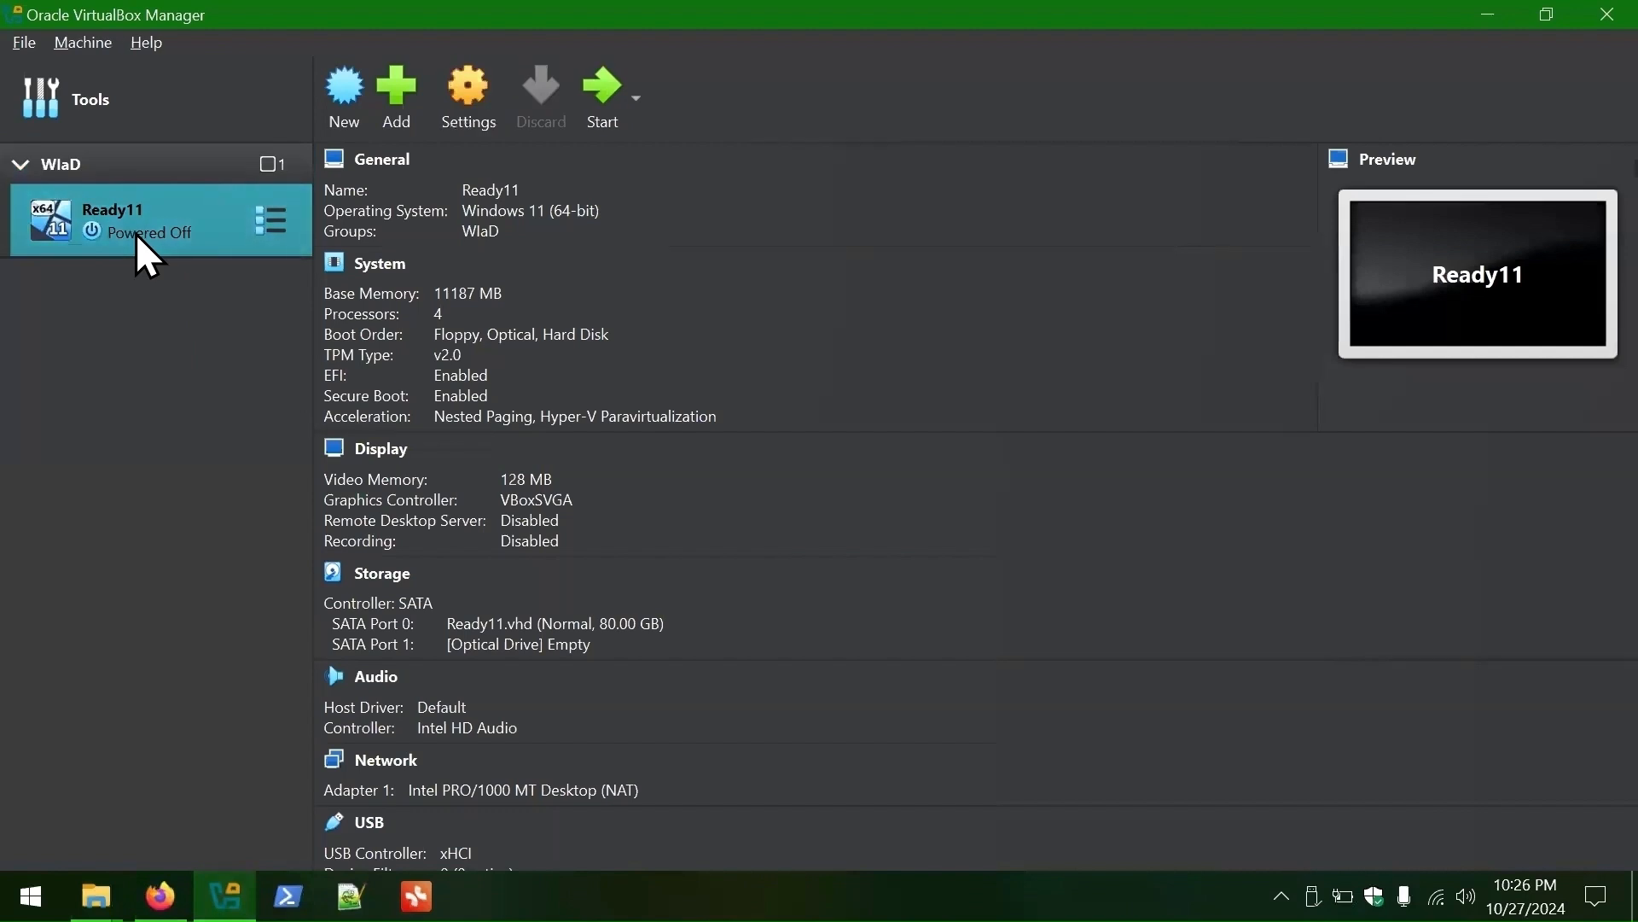
# - In Ready11's settings, set Shared Clipboard and Drag'n'Drop to Bidirectional
pyautogui.rightClick(136, 234)
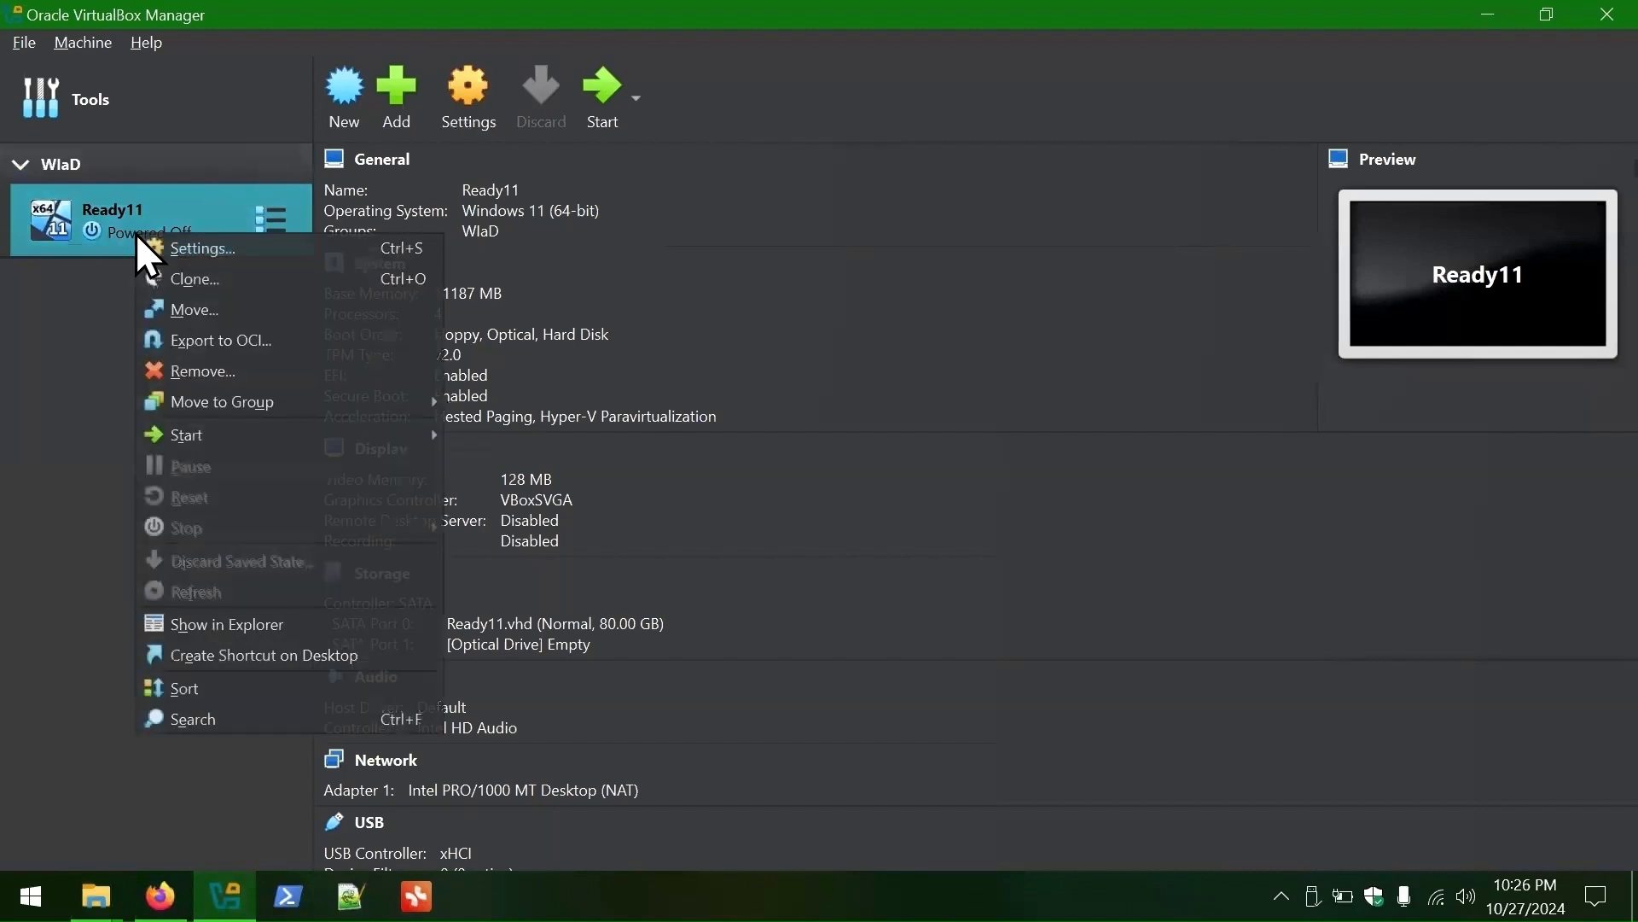
pyautogui.click(224, 248)
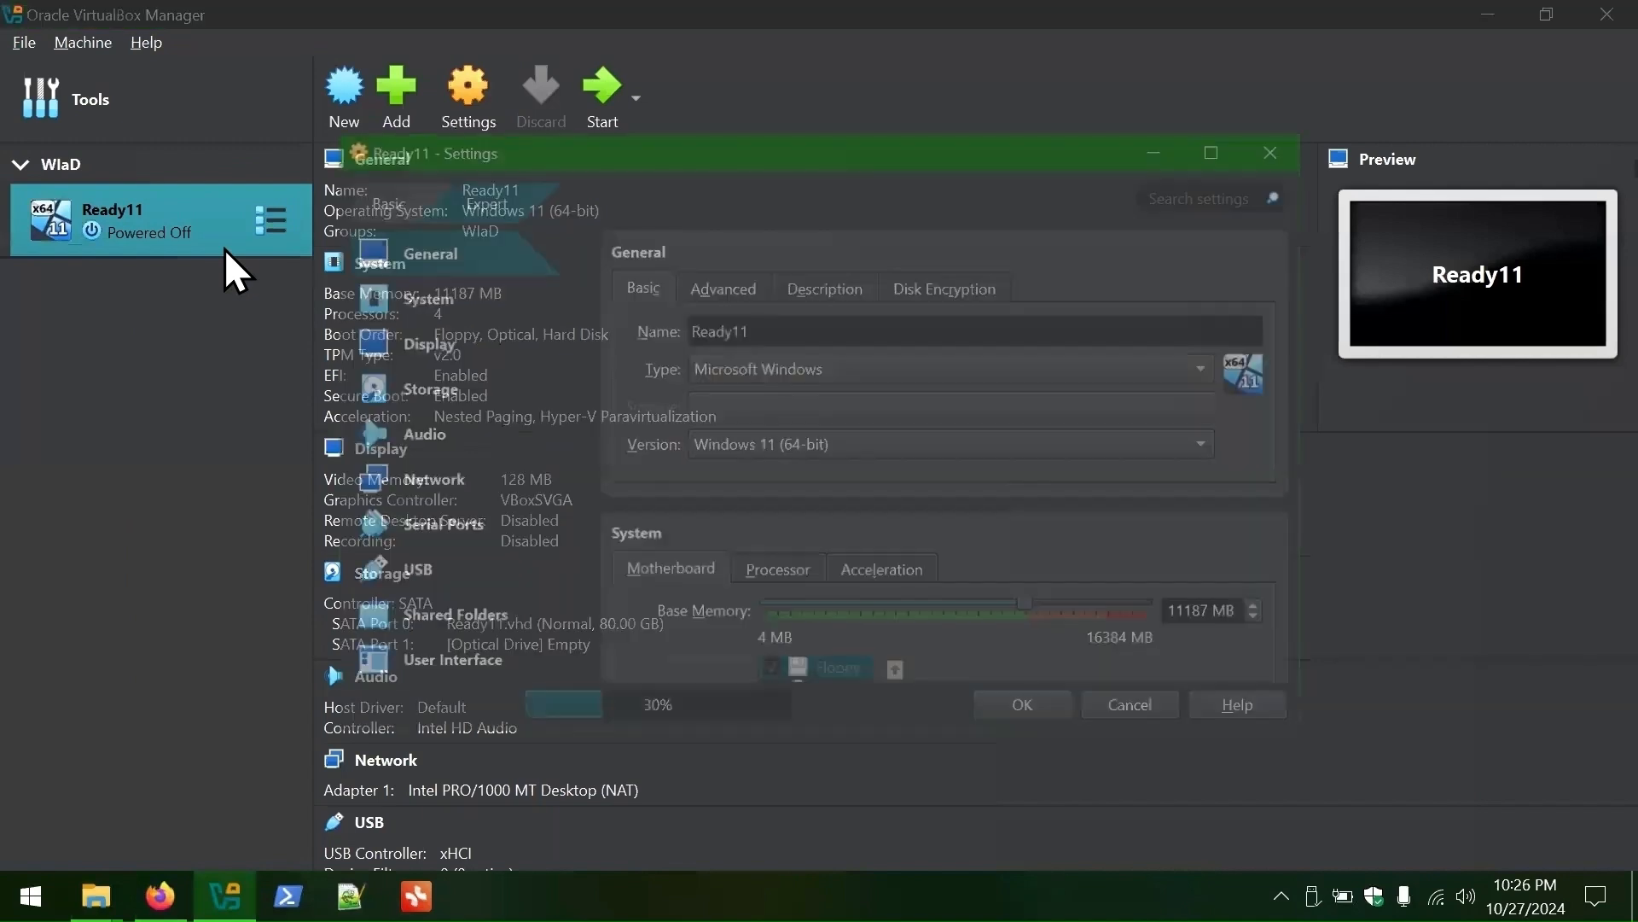
pyautogui.click(724, 283)
pyautogui.click(802, 355)
pyautogui.click(809, 468)
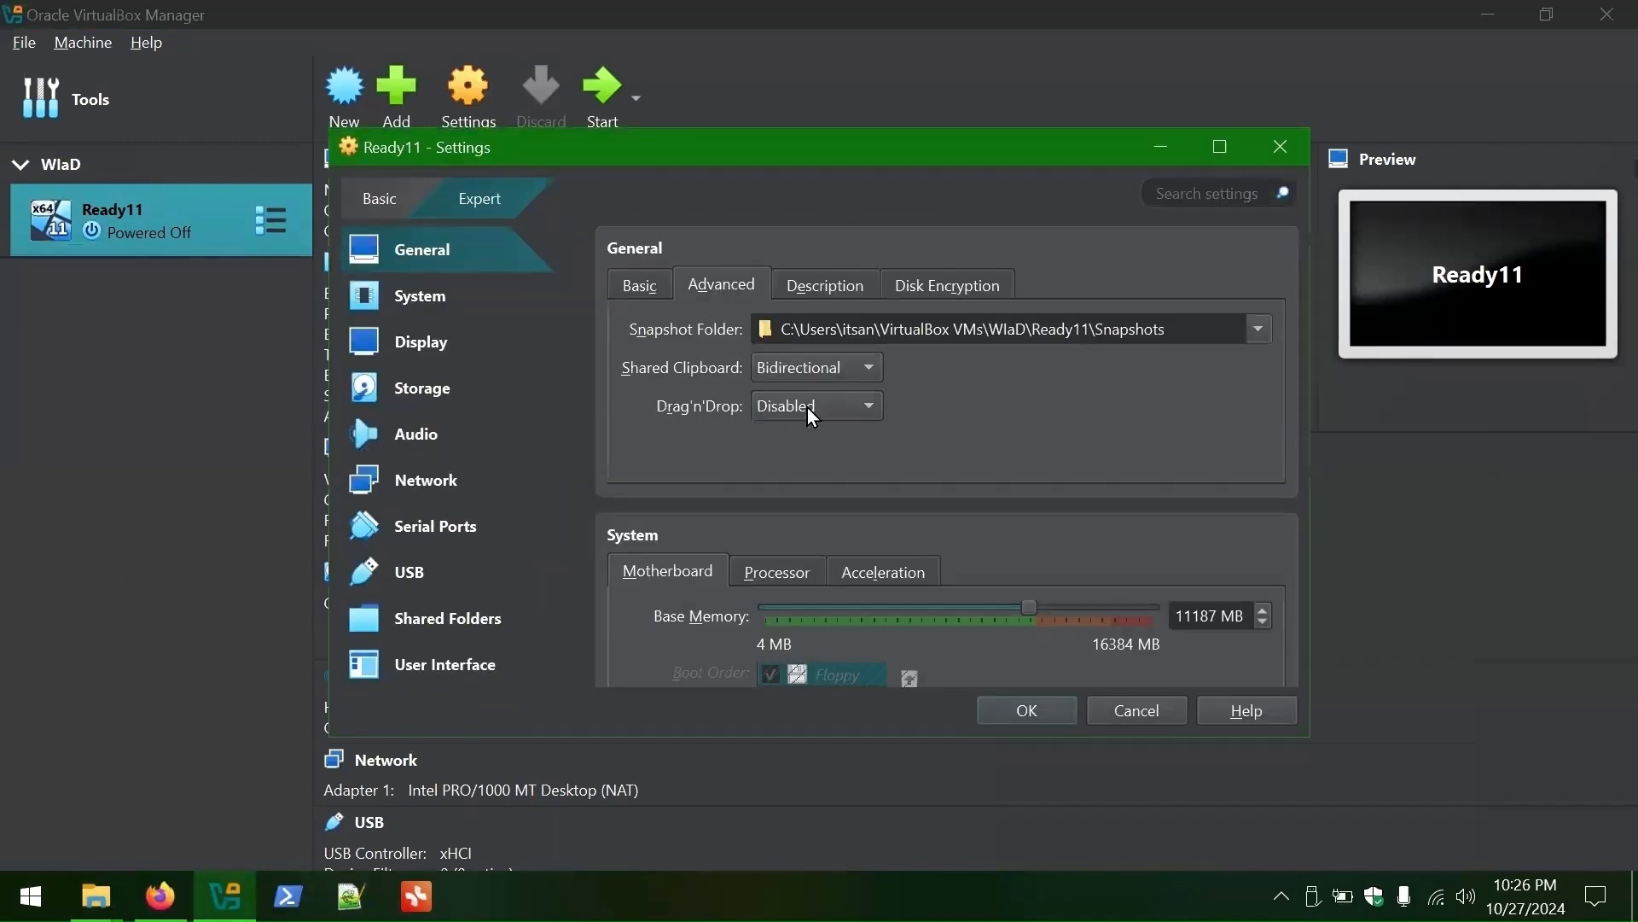
pyautogui.click(811, 407)
pyautogui.click(807, 494)
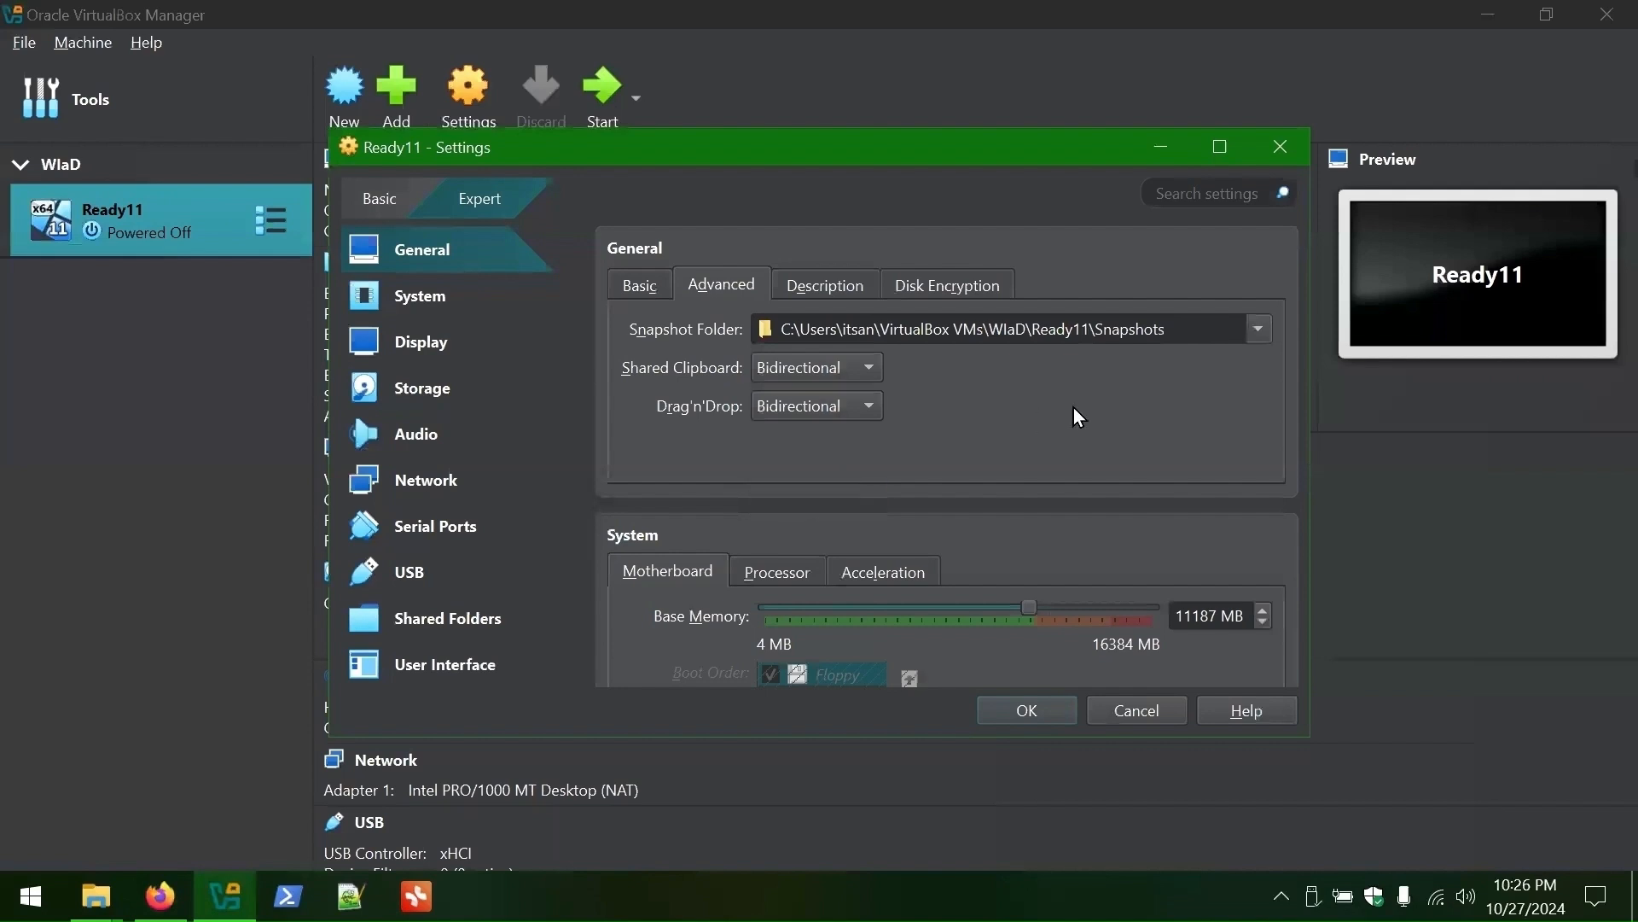
# - Review the Description, Processor and Motherboard settings pages
pyautogui.click(829, 290)
pyautogui.scroll(-3, 862, 443)
pyautogui.click(772, 266)
pyautogui.click(664, 263)
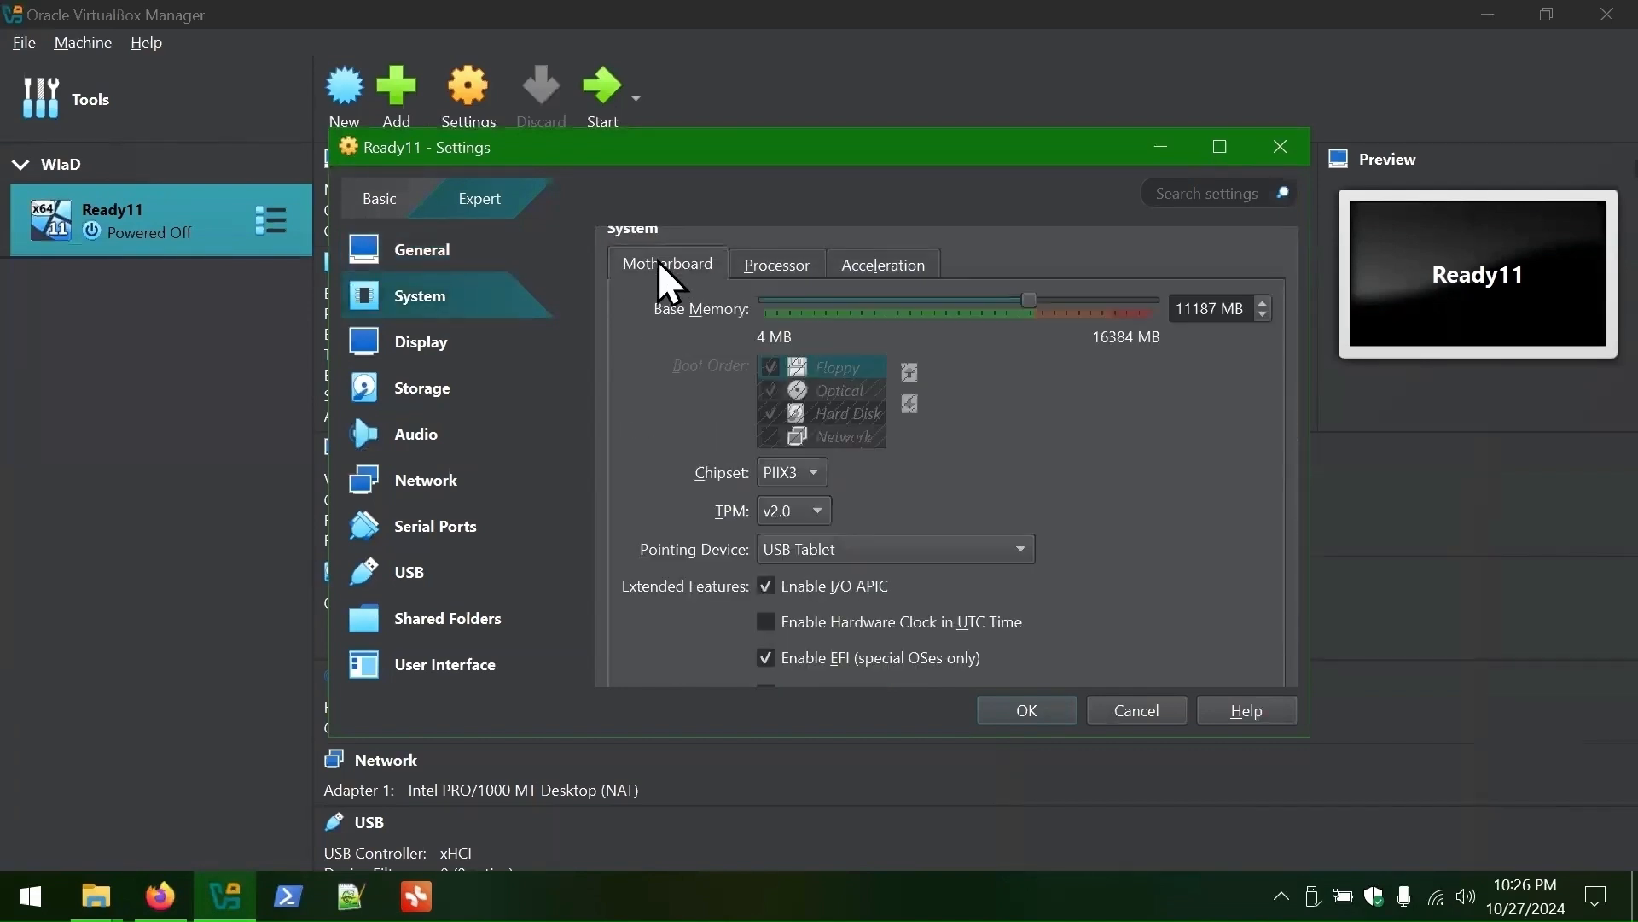
pyautogui.scroll(-10, 1118, 406)
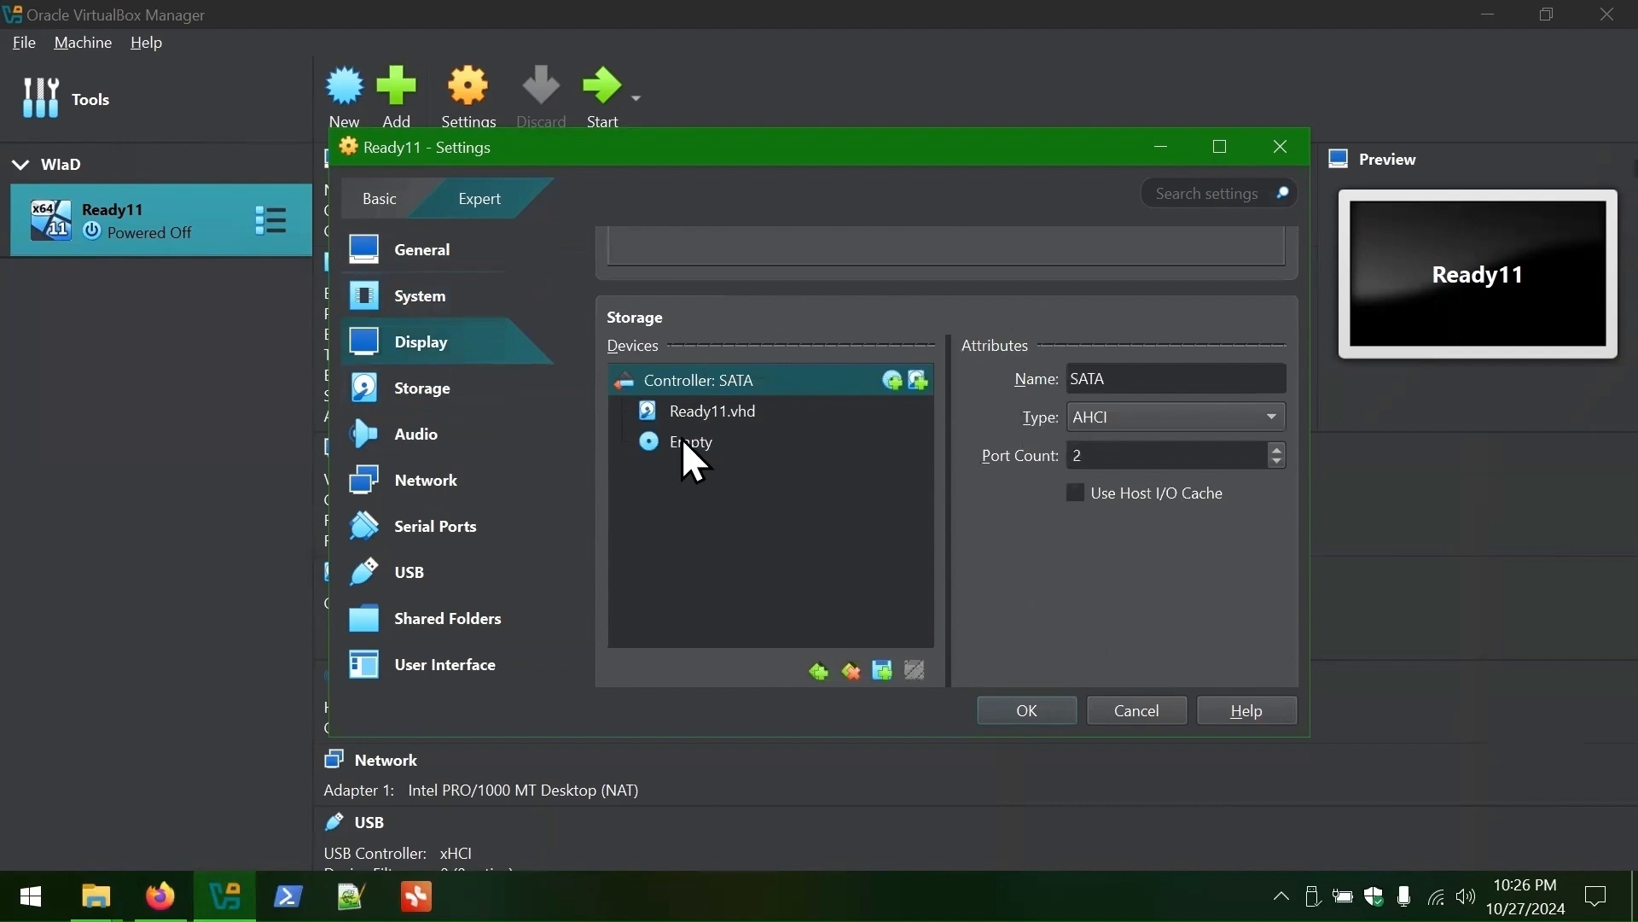
# - Load C:\ISOs\Windows11.iso into the empty optical drive
pyautogui.click(693, 453)
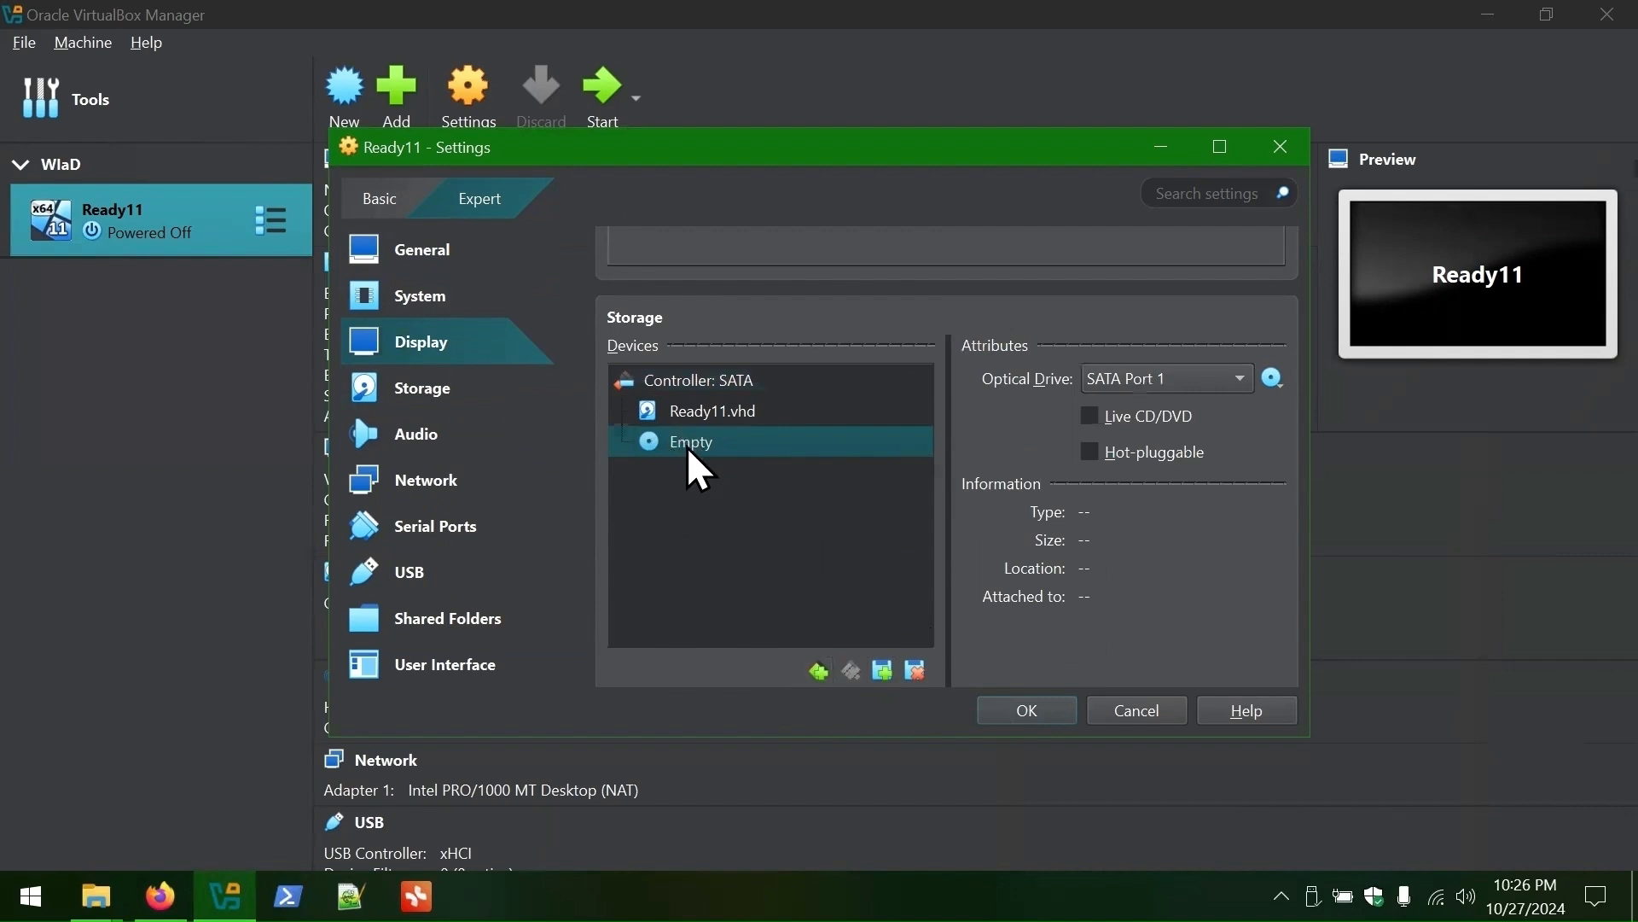
pyautogui.click(1273, 379)
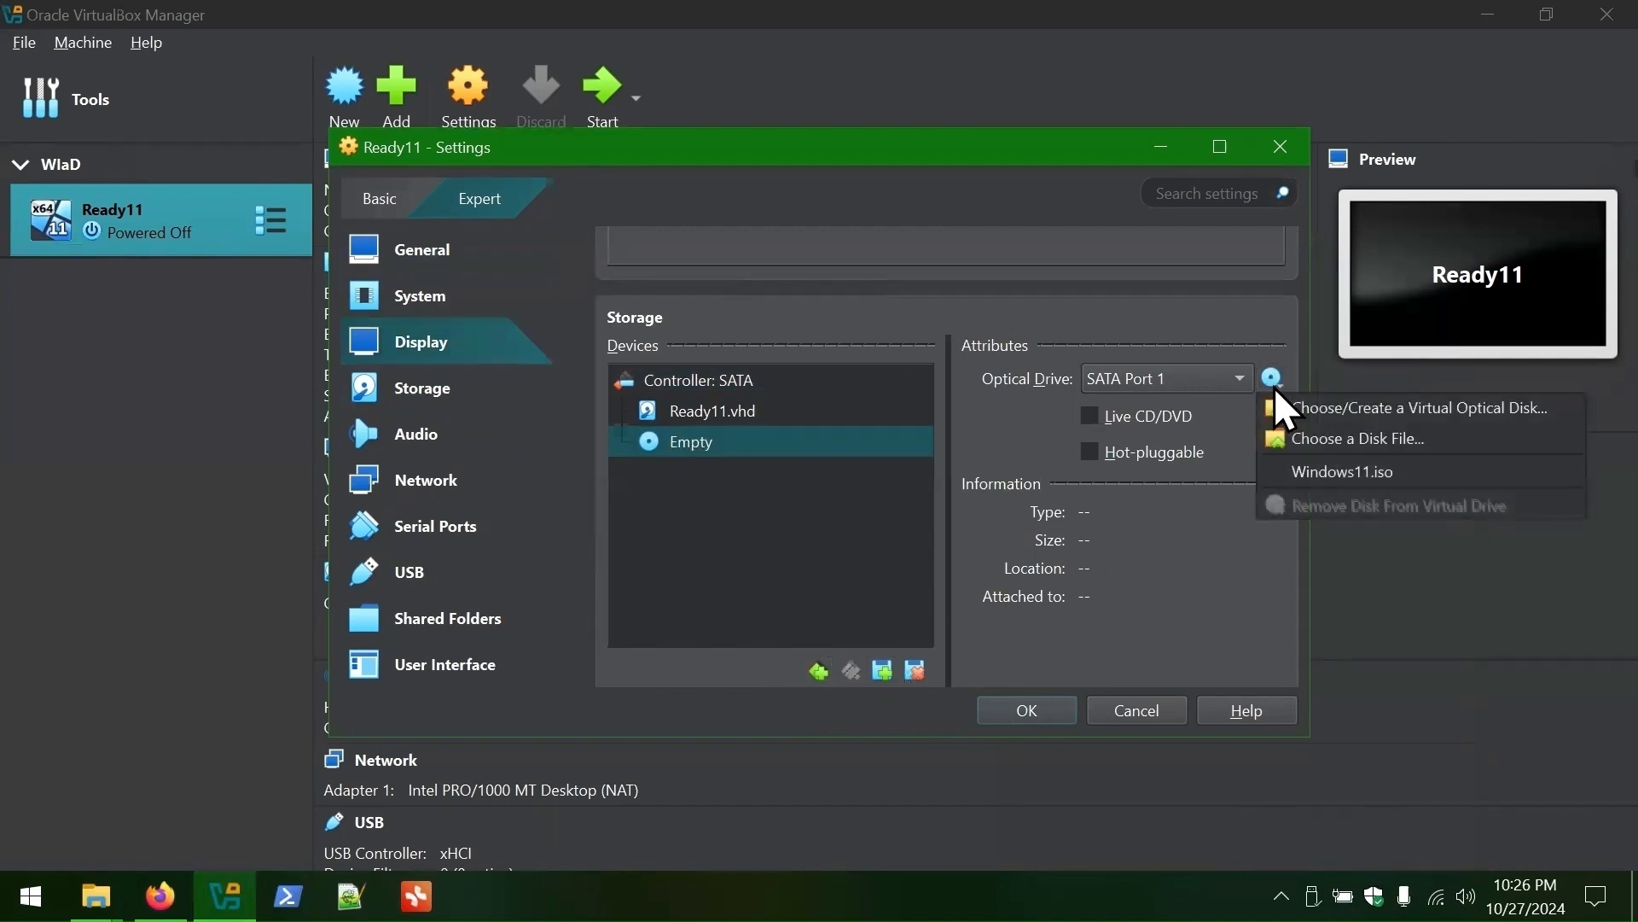
pyautogui.click(1384, 437)
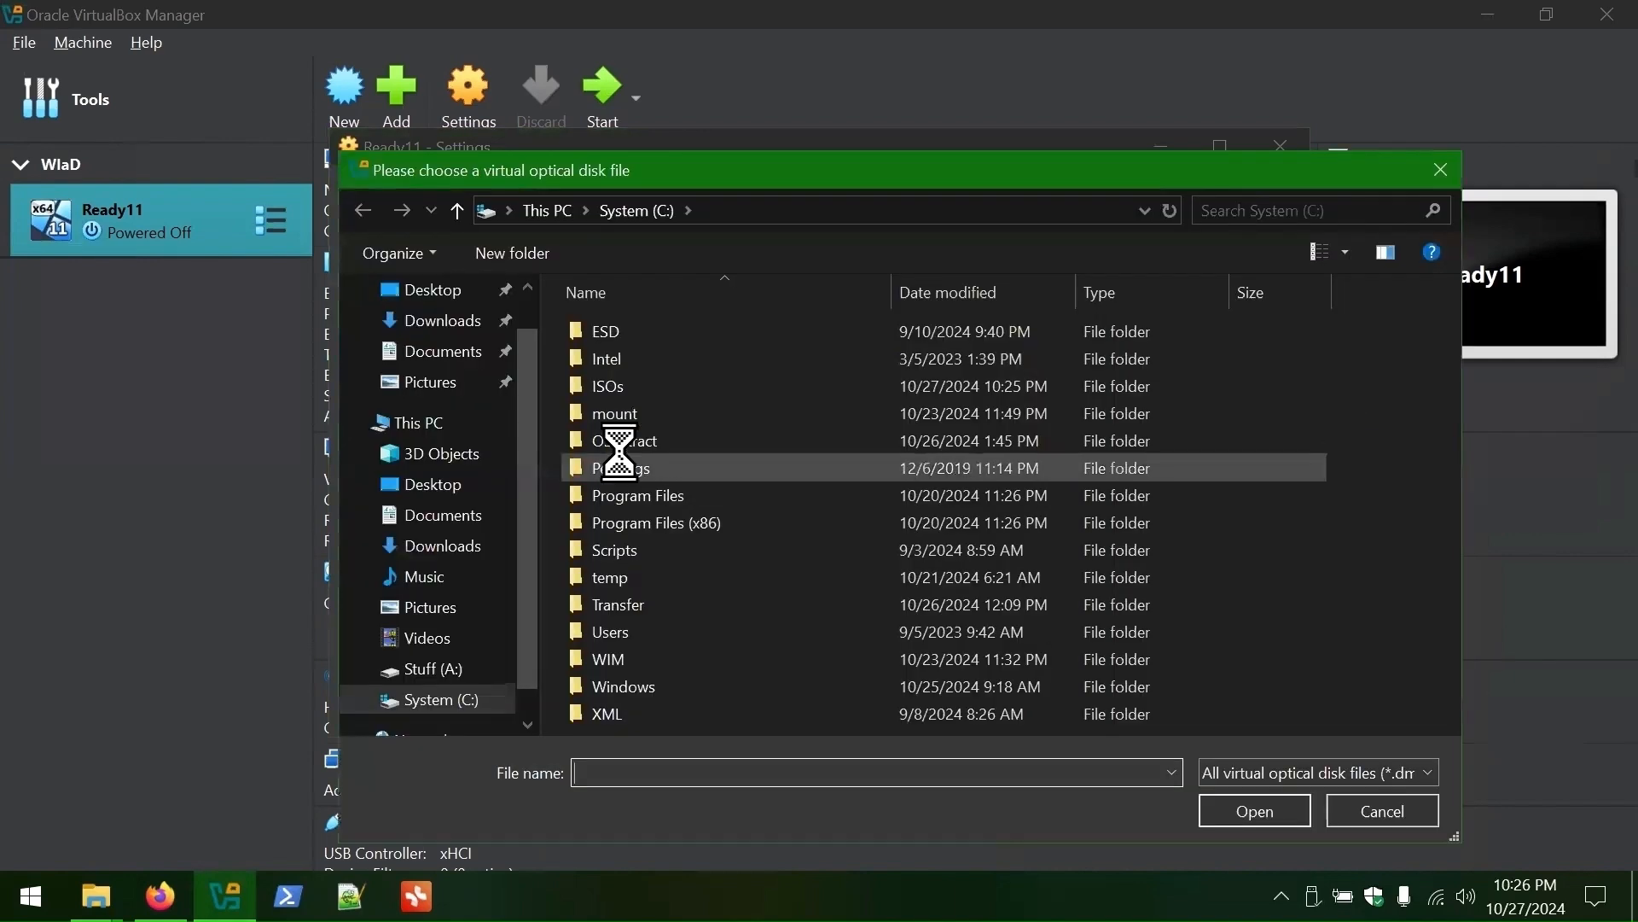
pyautogui.doubleClick(618, 386)
pyautogui.doubleClick(636, 330)
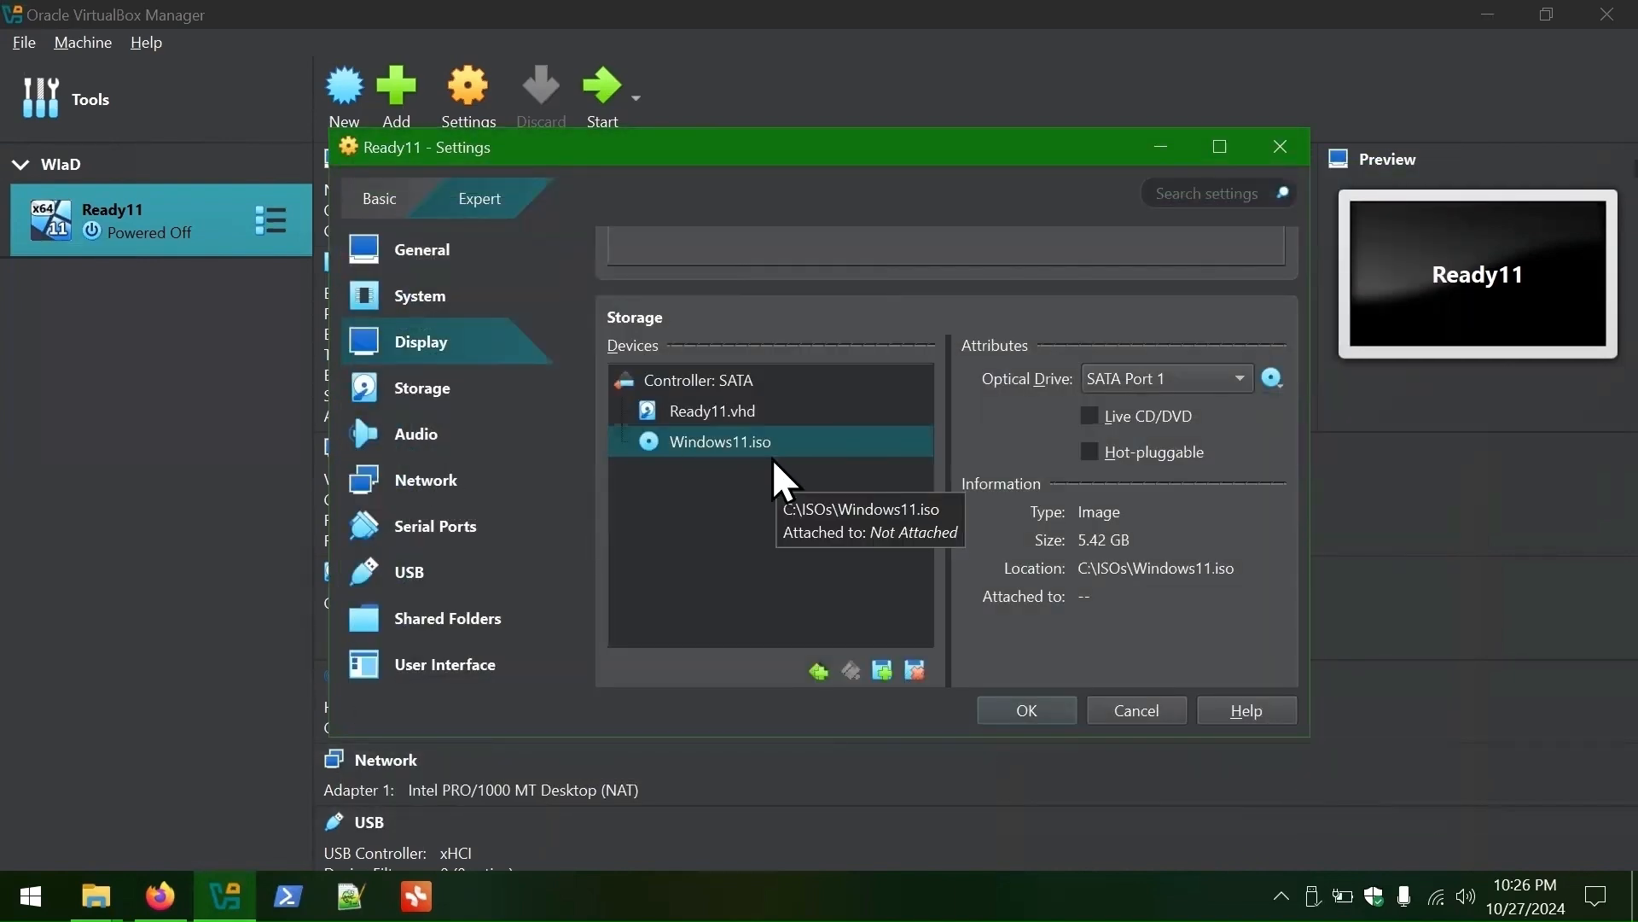
pyautogui.scroll(-3, 775, 457)
# - Set network Adapter 1 to Not attached
pyautogui.scroll(-5, 991, 485)
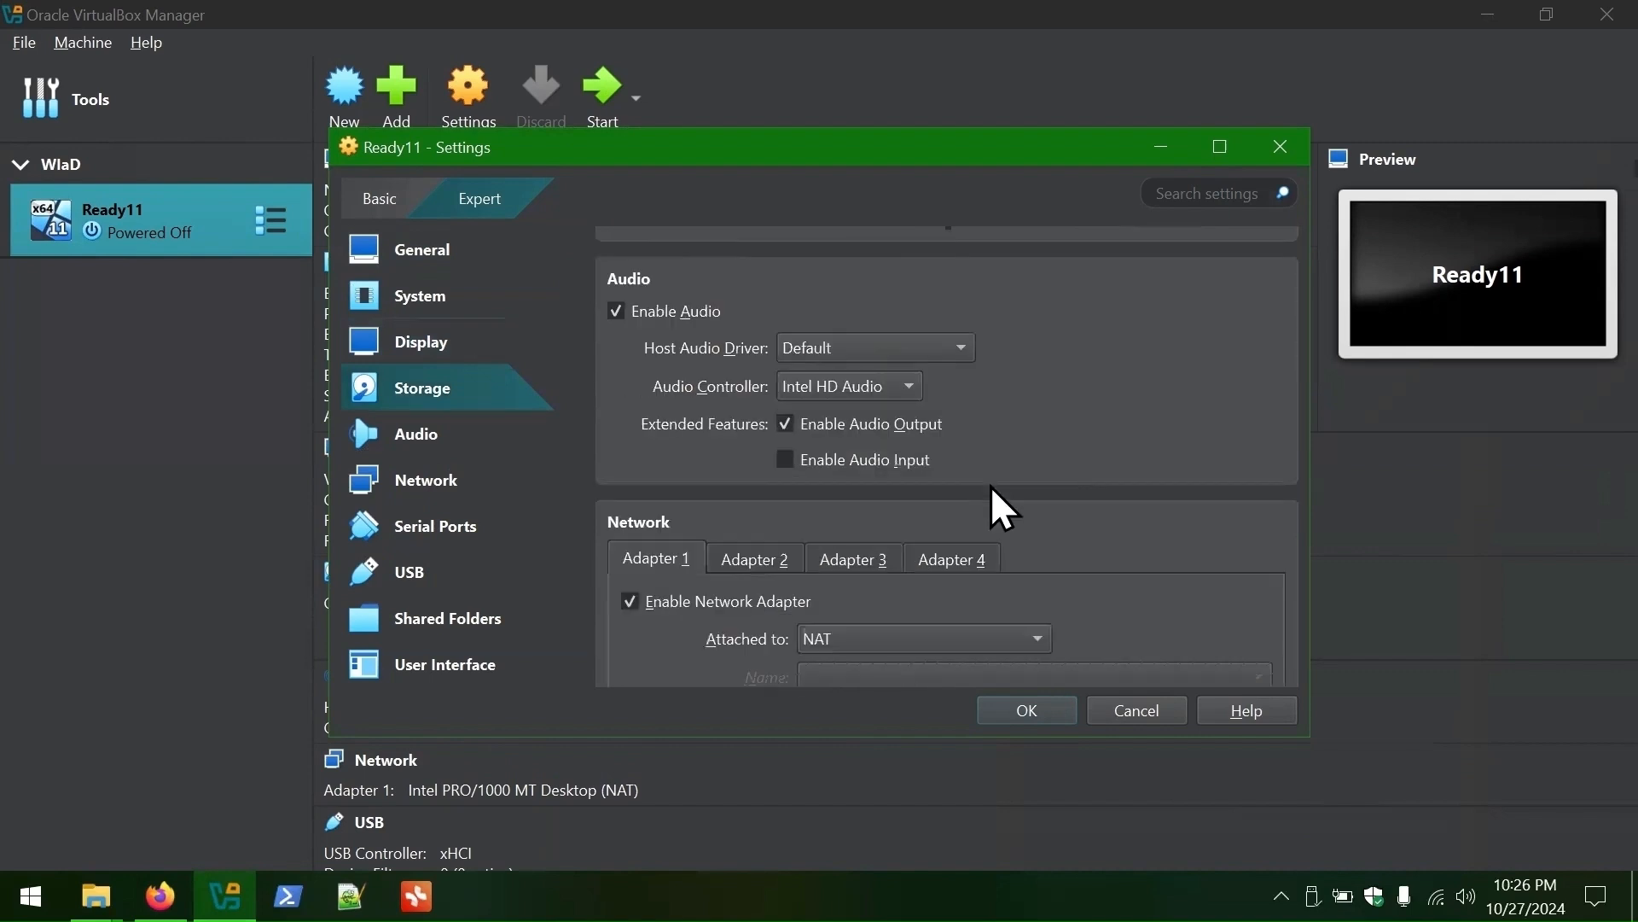
pyautogui.scroll(-2, 990, 485)
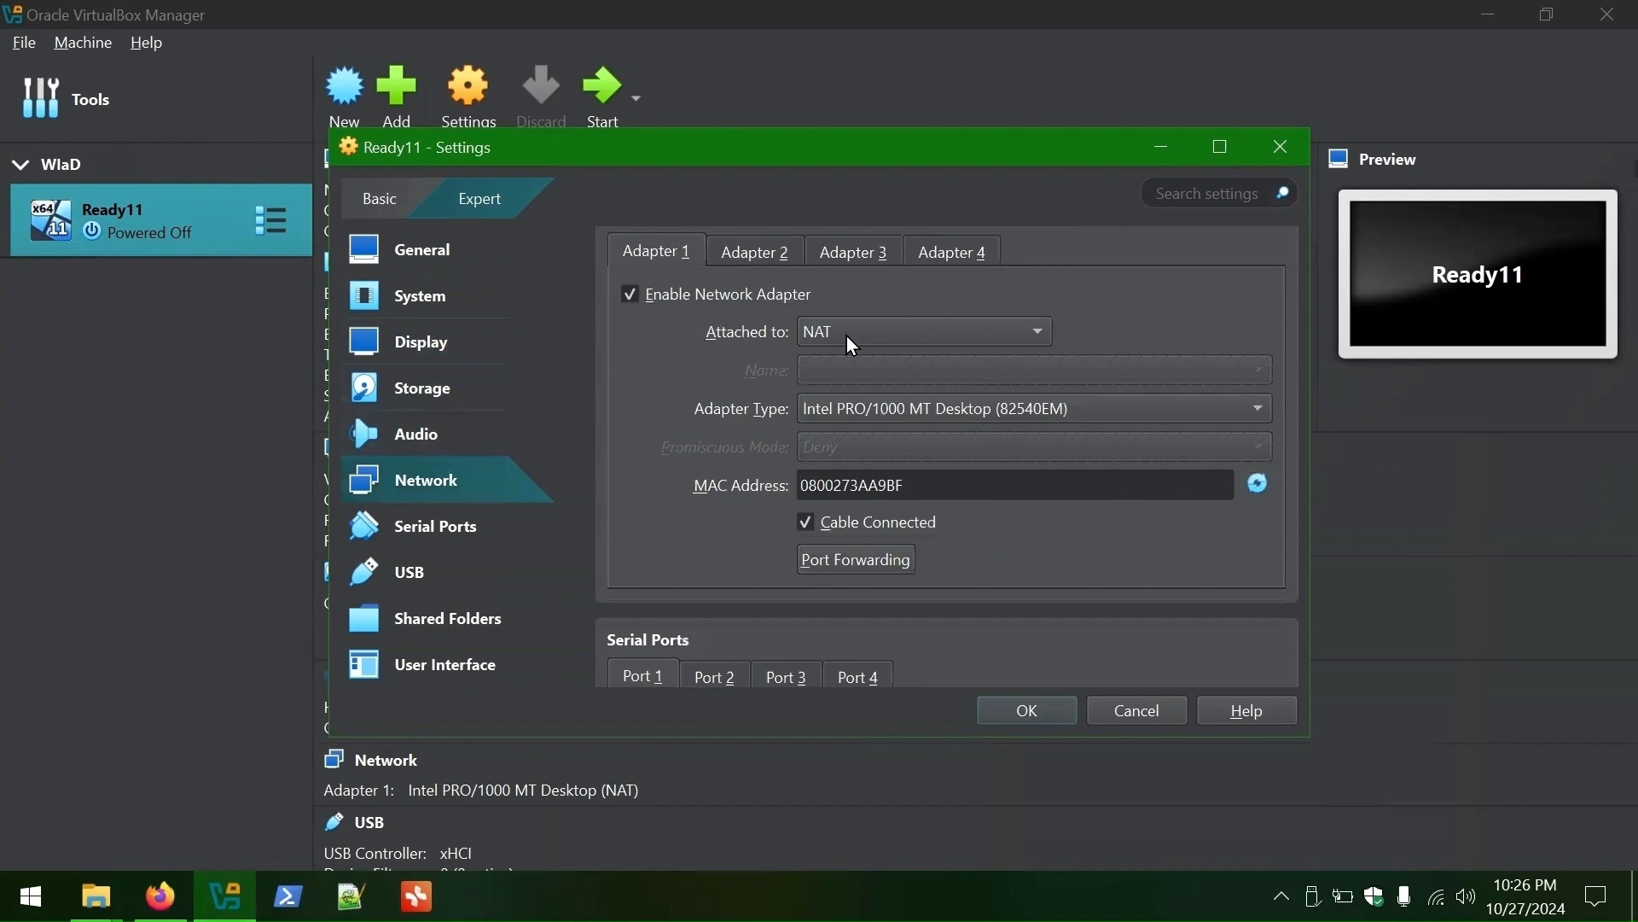
pyautogui.click(877, 339)
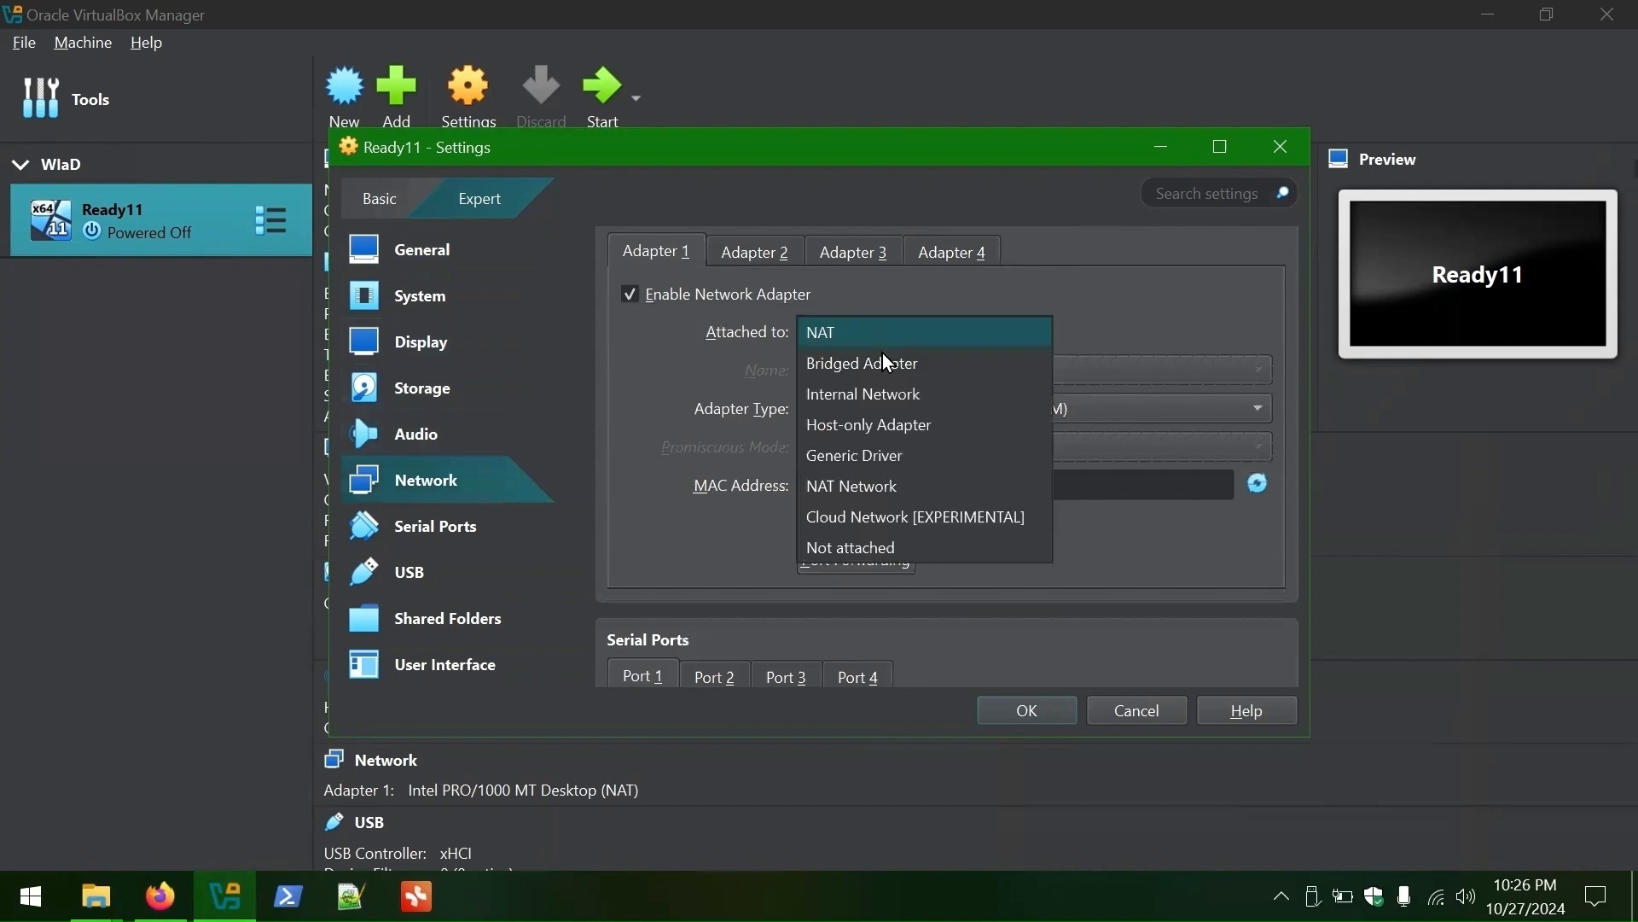
pyautogui.click(879, 544)
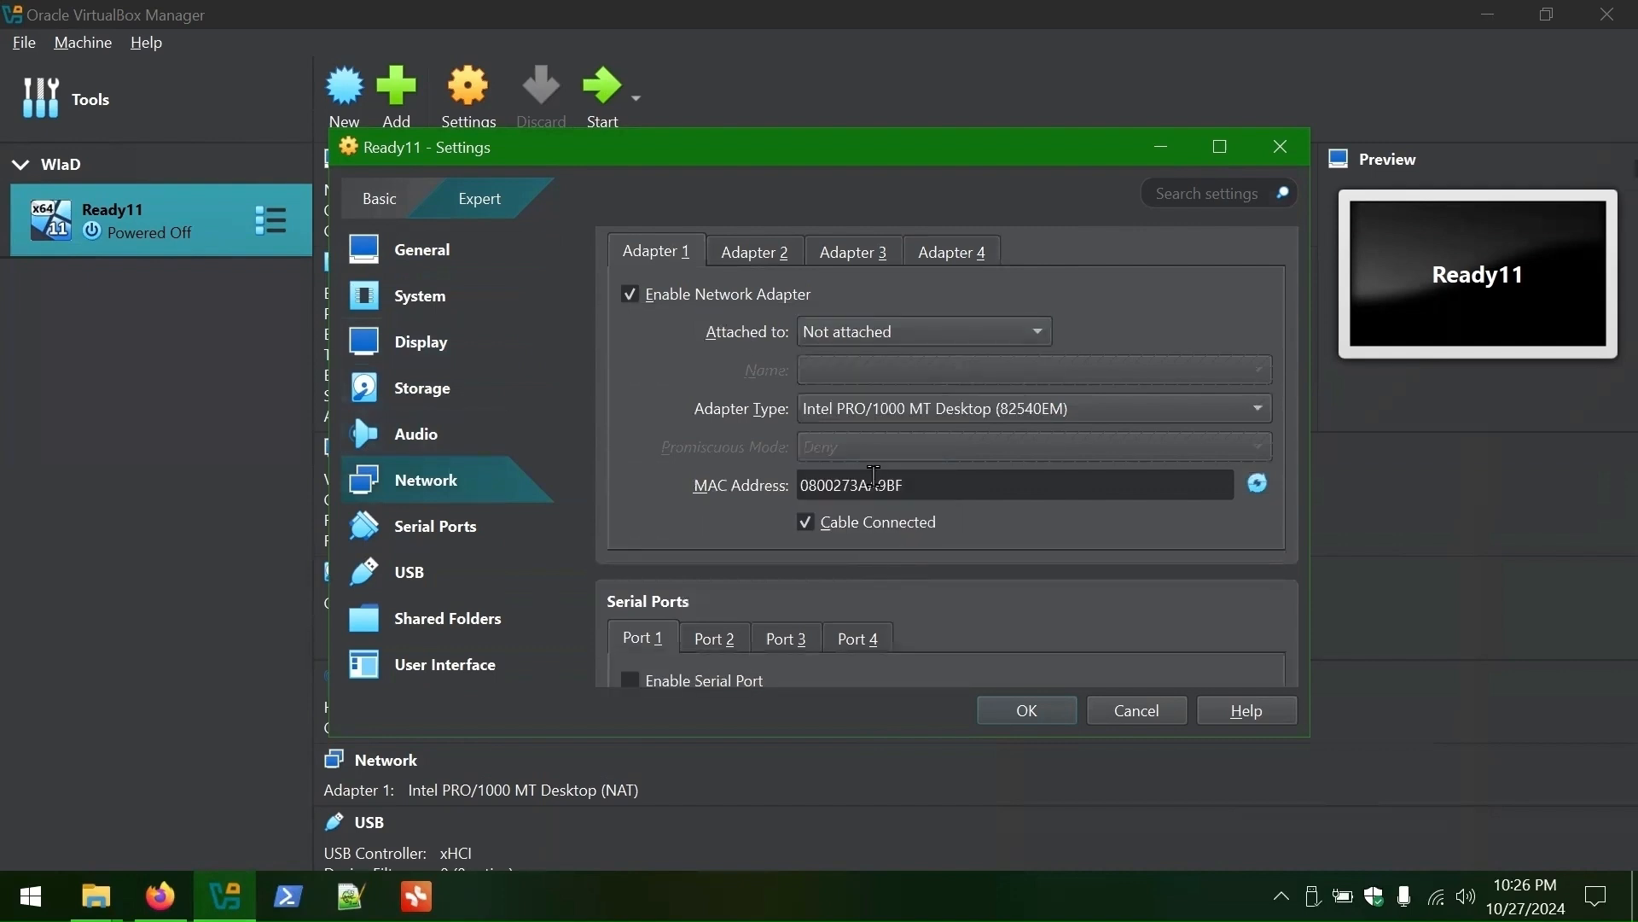
# - Look through the other network adapter tabs and the serial port tabs
pyautogui.click(765, 252)
pyautogui.click(889, 253)
pyautogui.click(757, 254)
pyautogui.scroll(-3, 997, 387)
pyautogui.scroll(-1, 1005, 382)
pyautogui.click(715, 408)
pyautogui.click(815, 408)
pyautogui.click(657, 406)
pyautogui.scroll(-6, 816, 386)
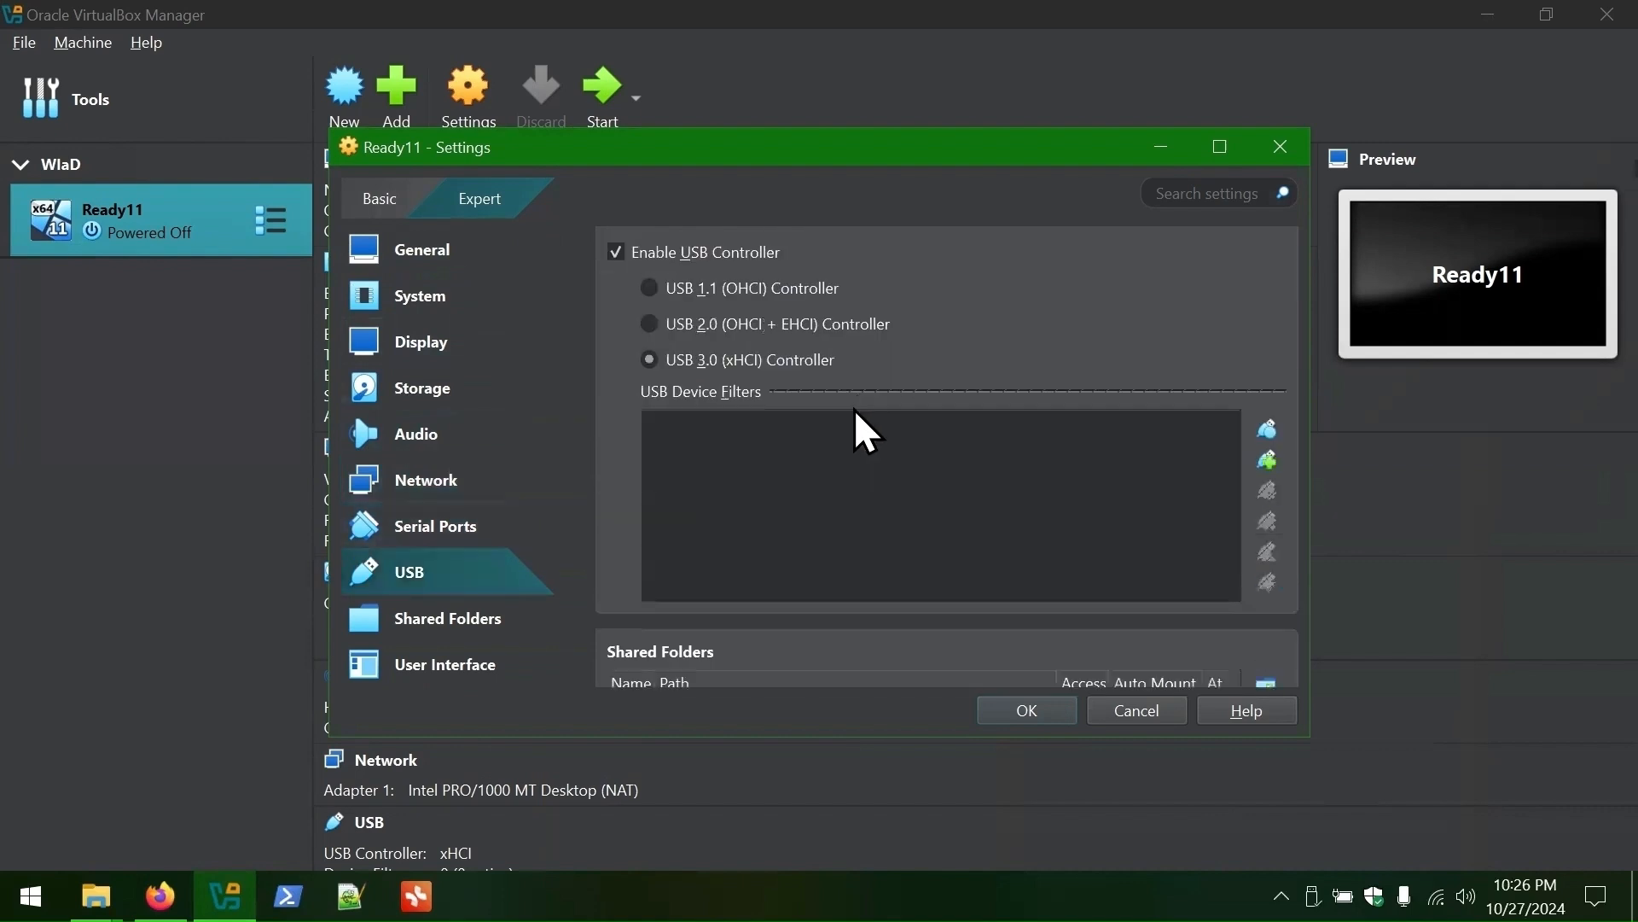
pyautogui.scroll(-2, 856, 410)
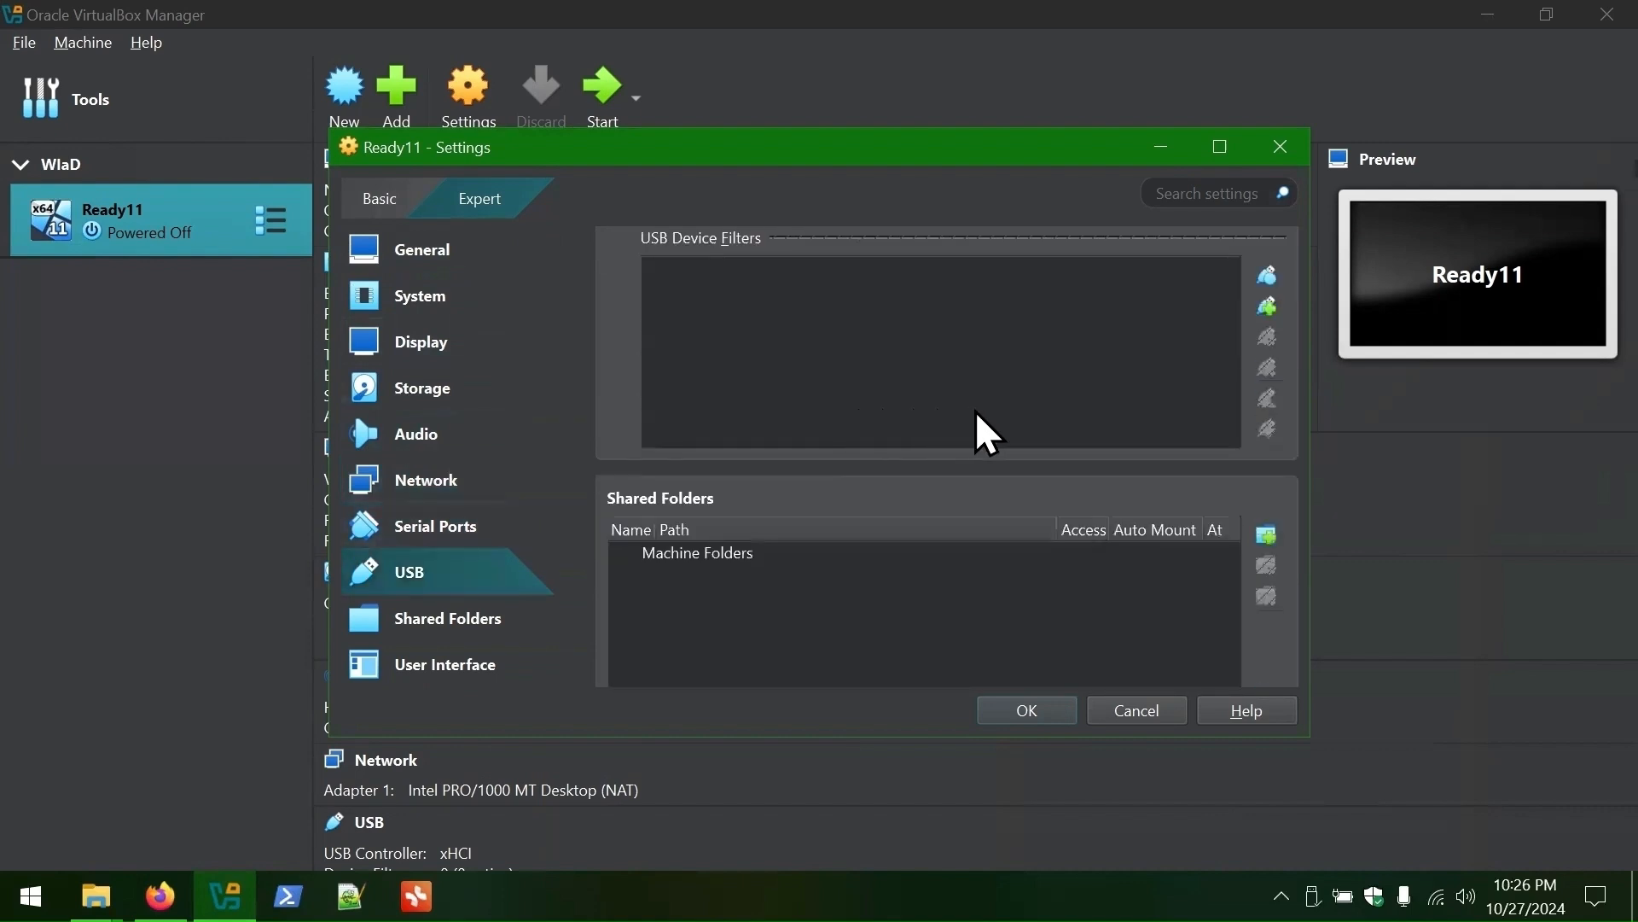
pyautogui.scroll(-2, 977, 412)
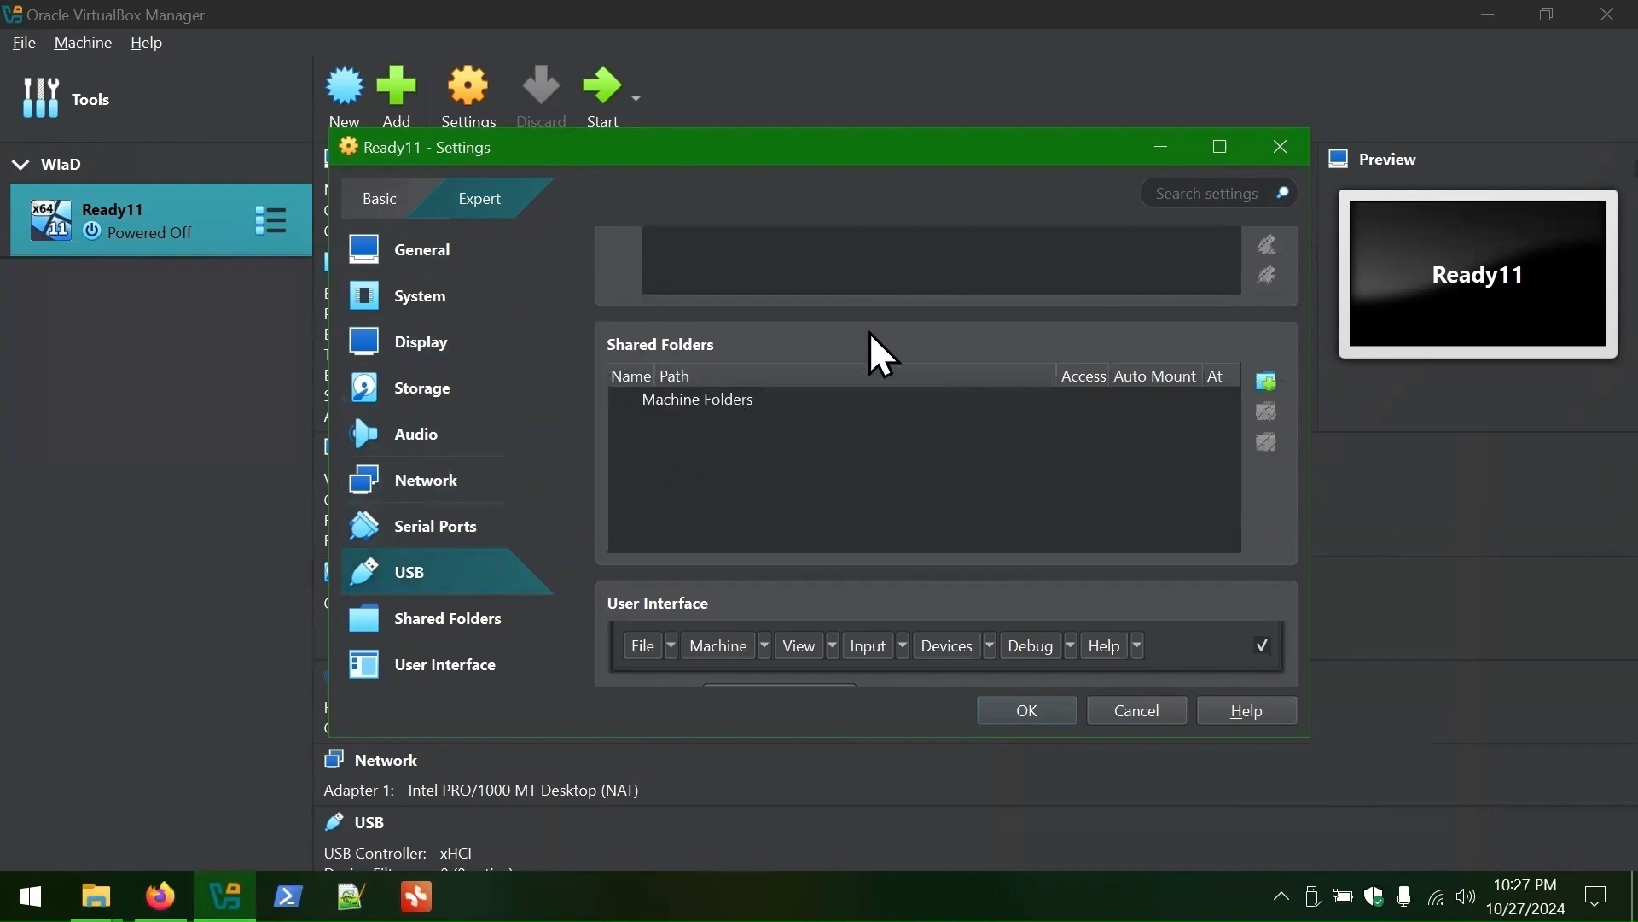
# - Add C:\Transfer as an auto-mounted shared folder and confirm Ready11's settings with OK
pyautogui.click(1266, 380)
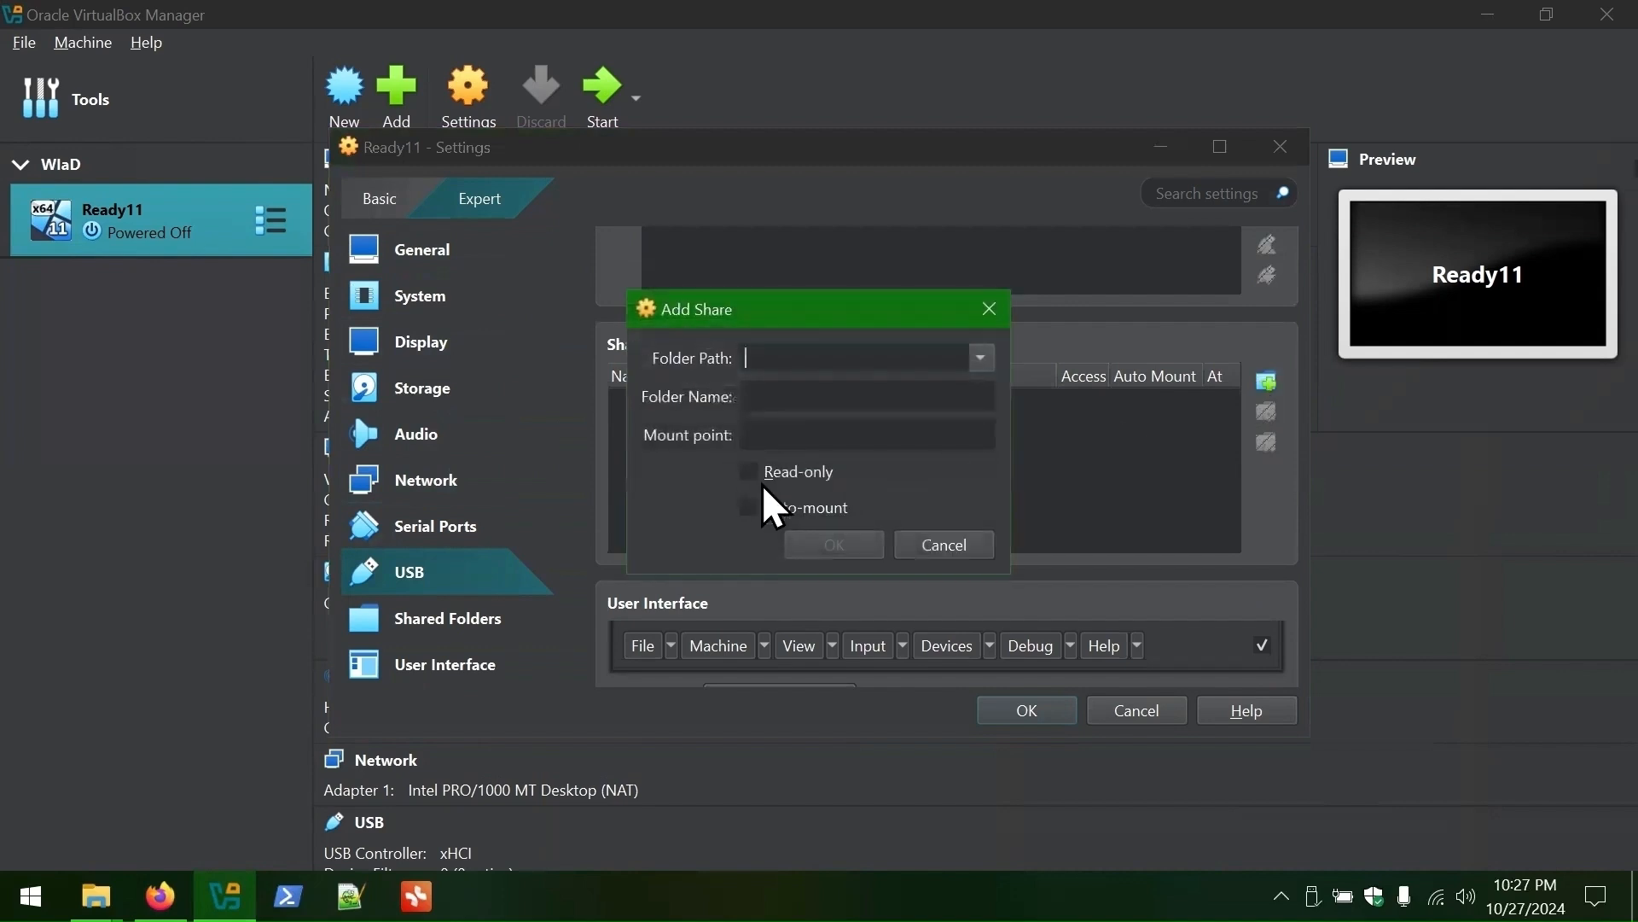
pyautogui.click(754, 514)
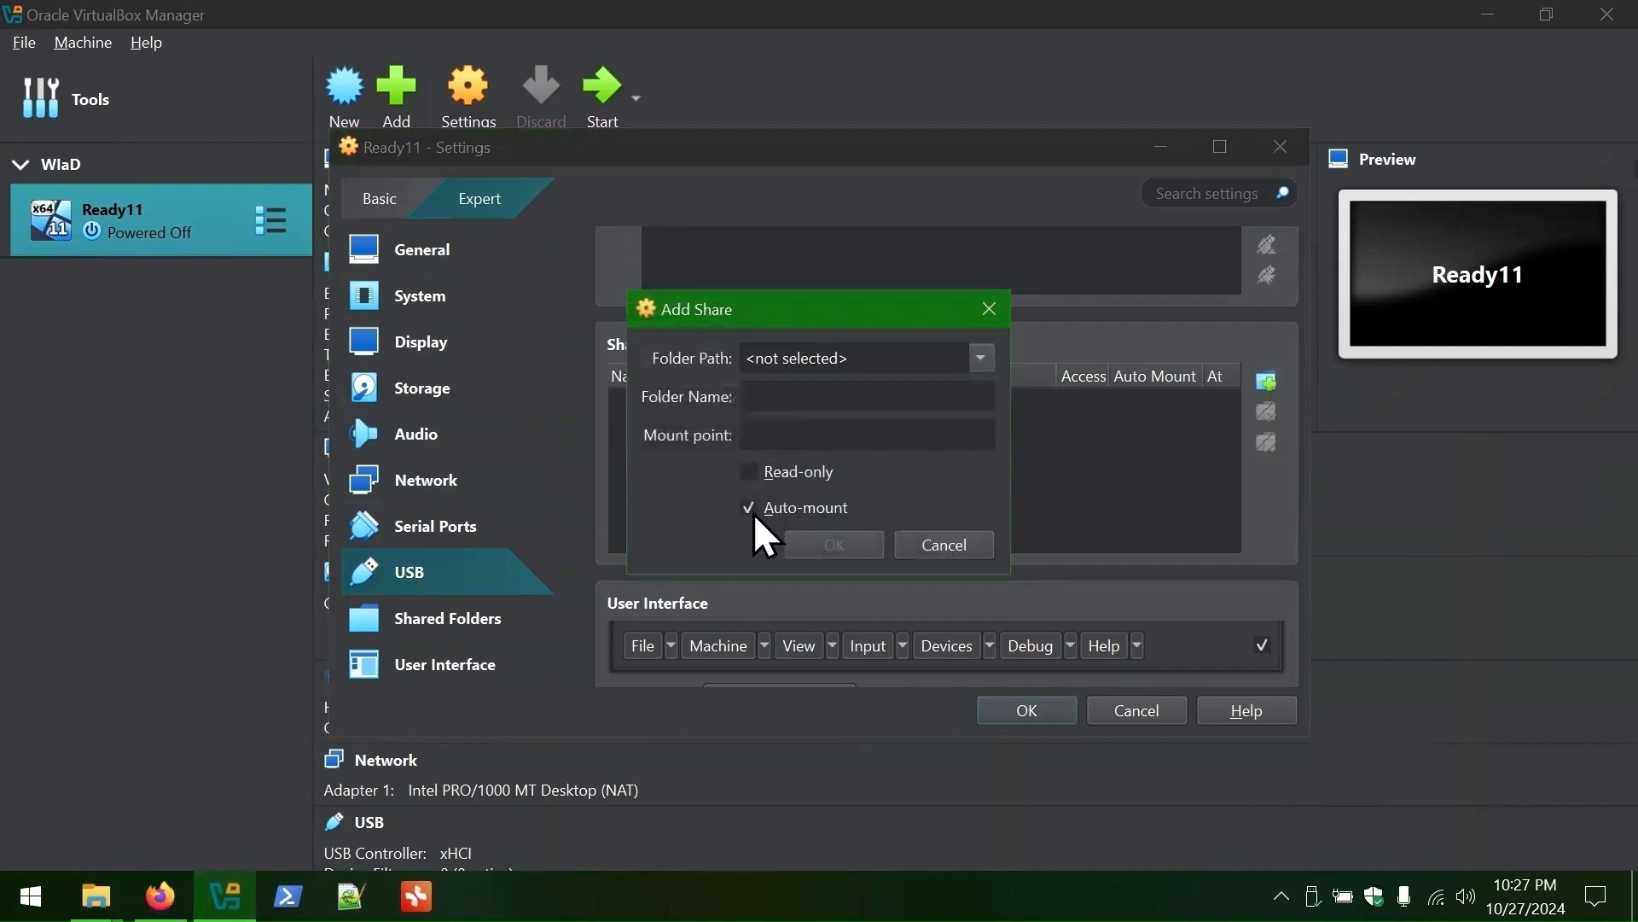
pyautogui.click(980, 362)
pyautogui.click(806, 416)
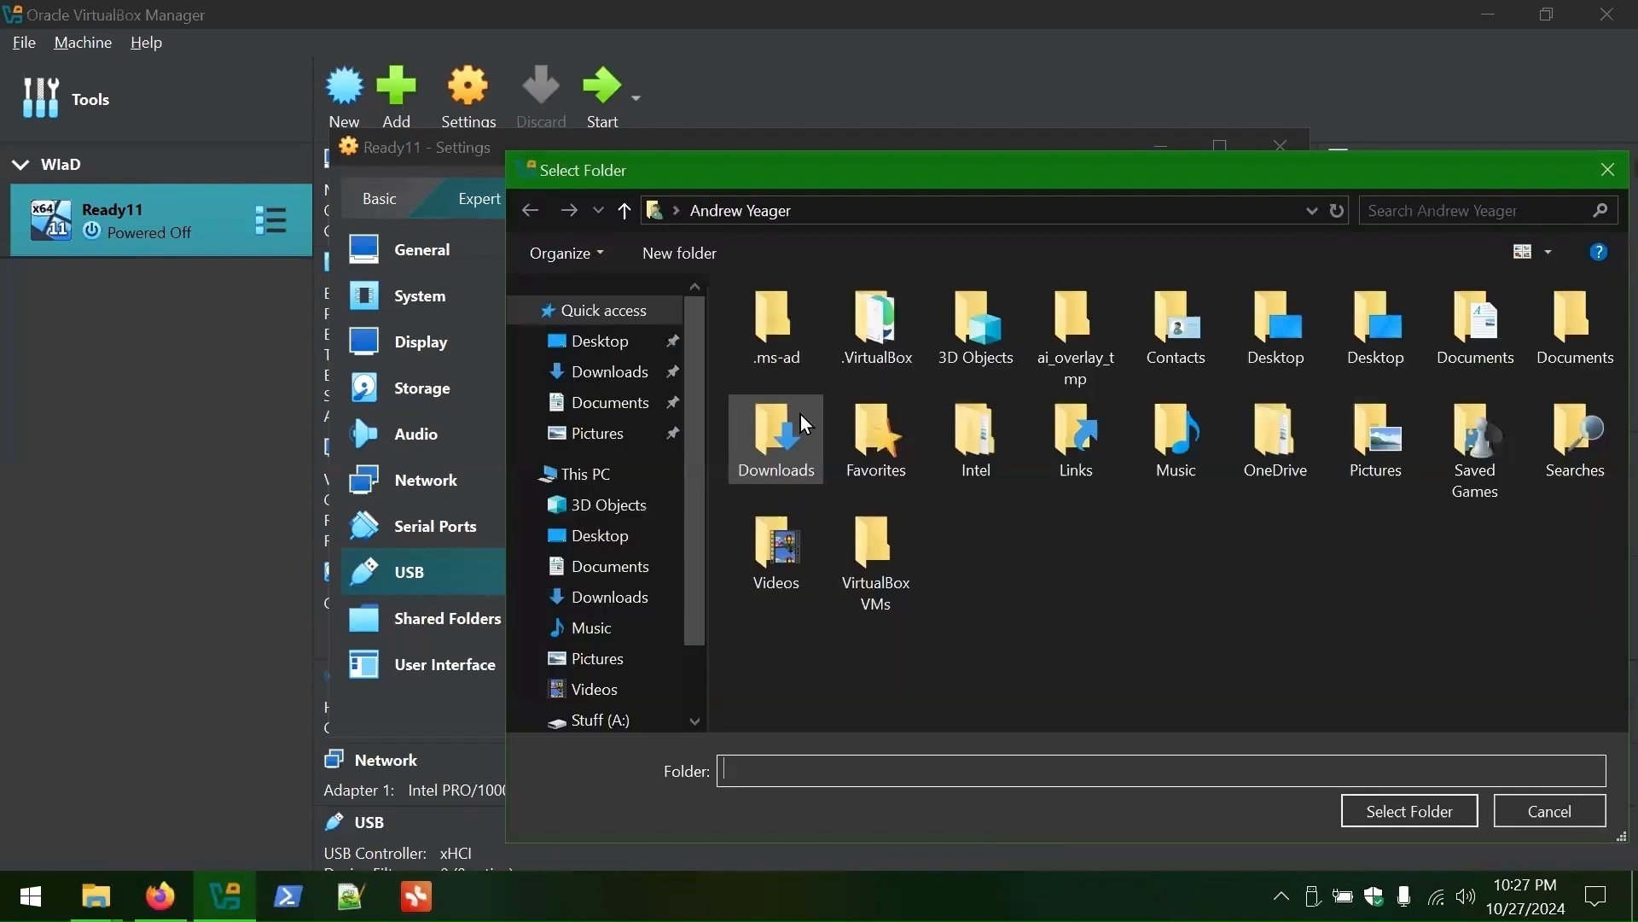
pyautogui.scroll(-3, 597, 674)
pyautogui.click(598, 638)
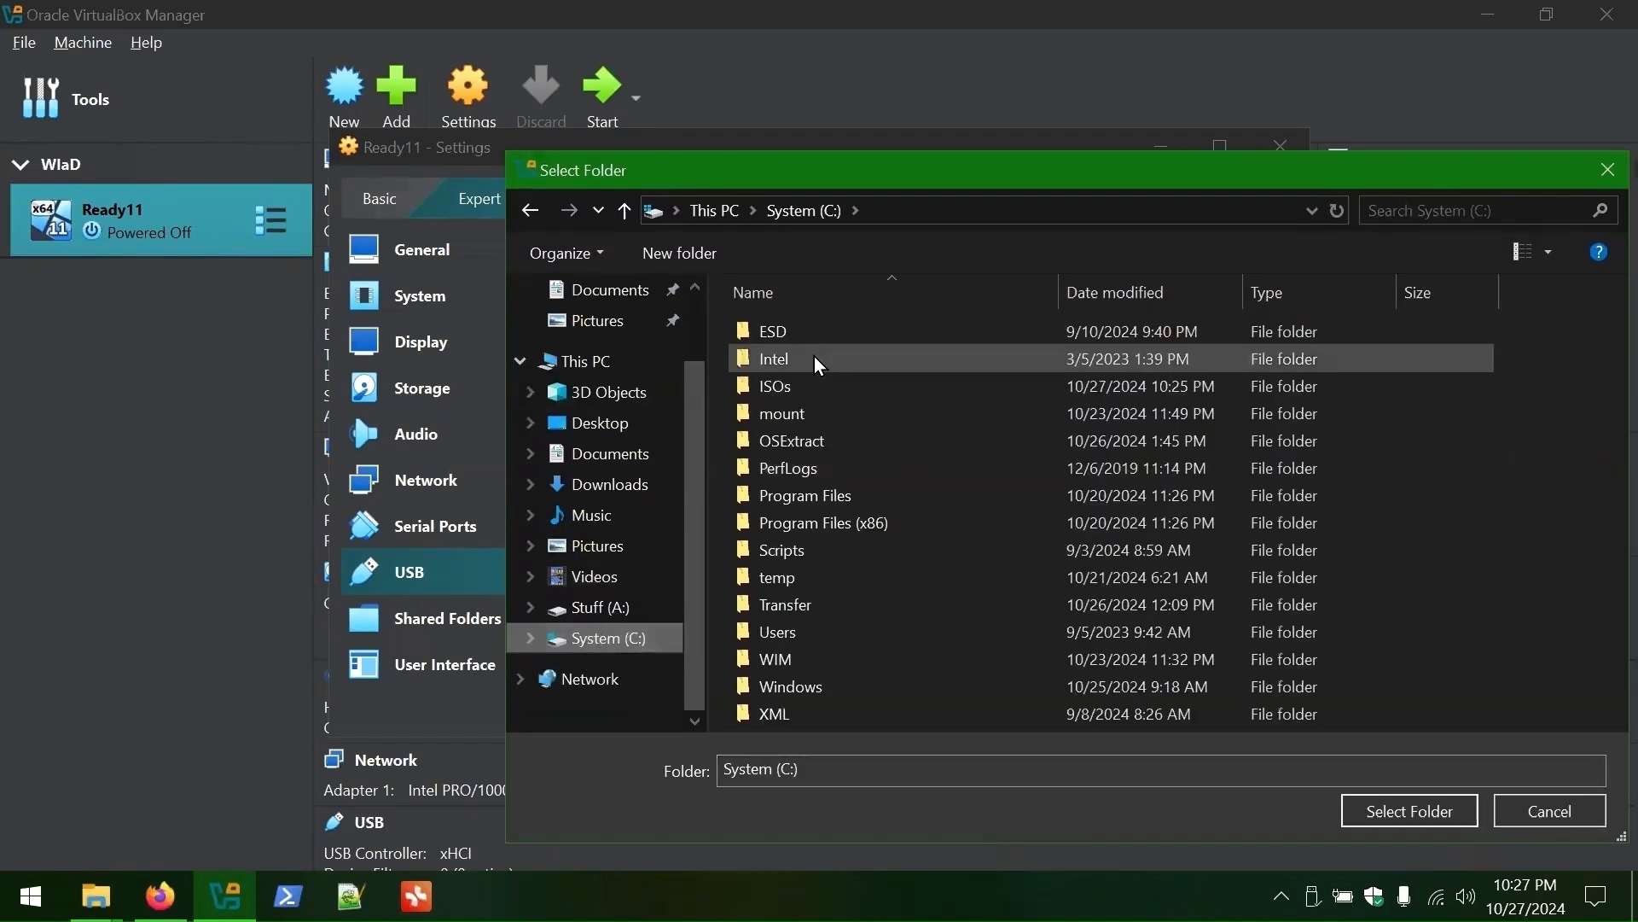
pyautogui.click(799, 602)
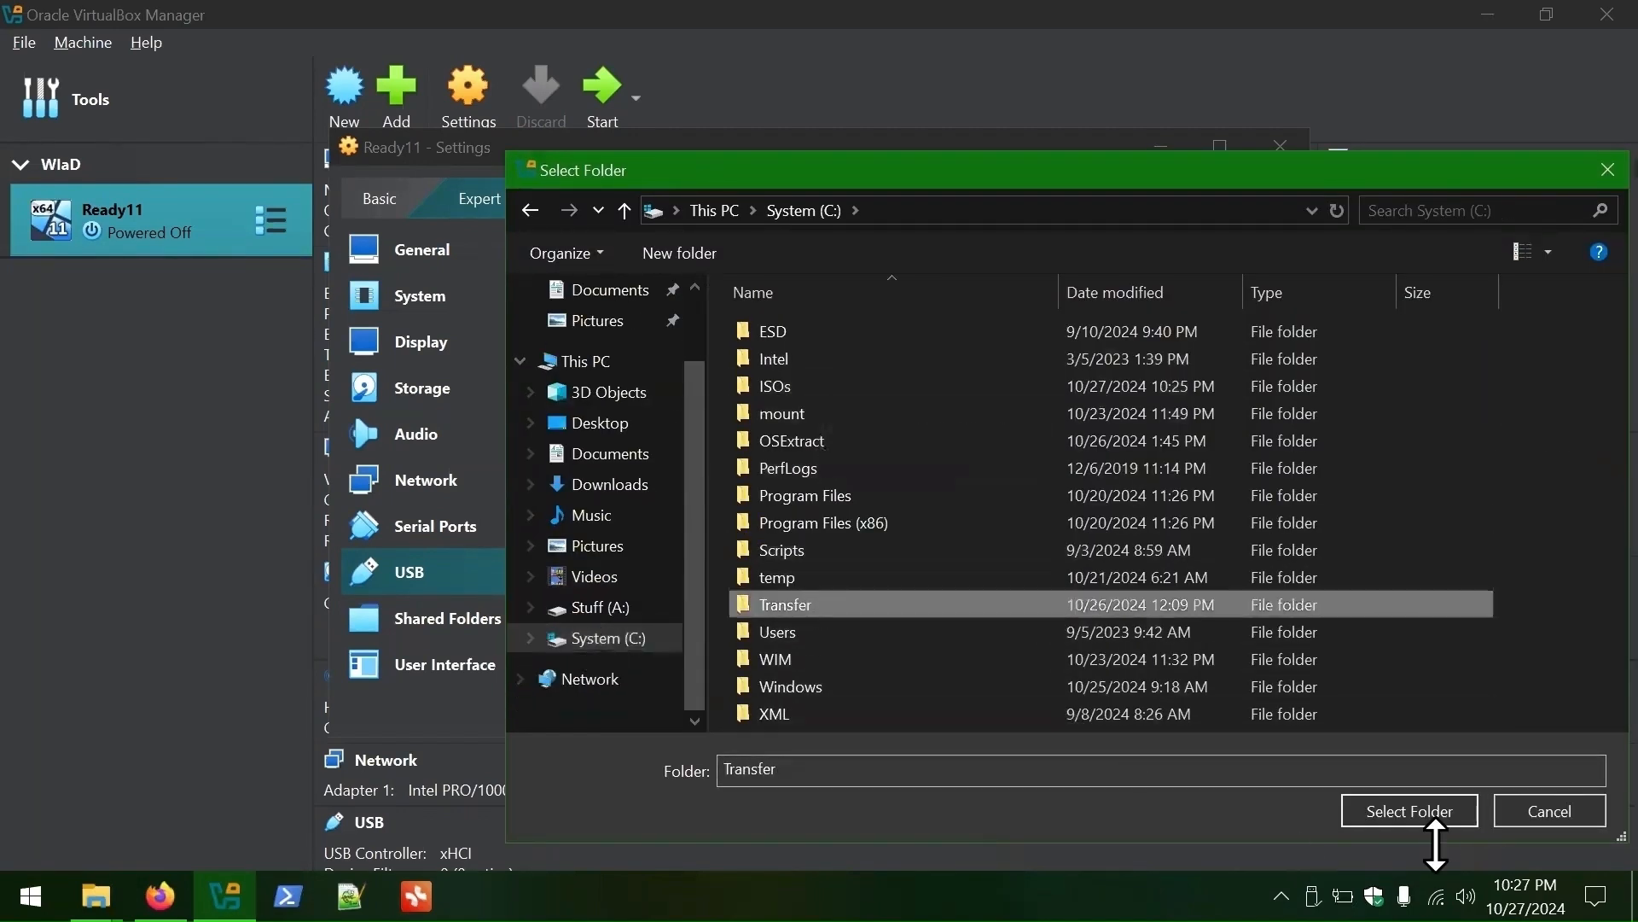
pyautogui.click(1433, 808)
pyautogui.click(828, 541)
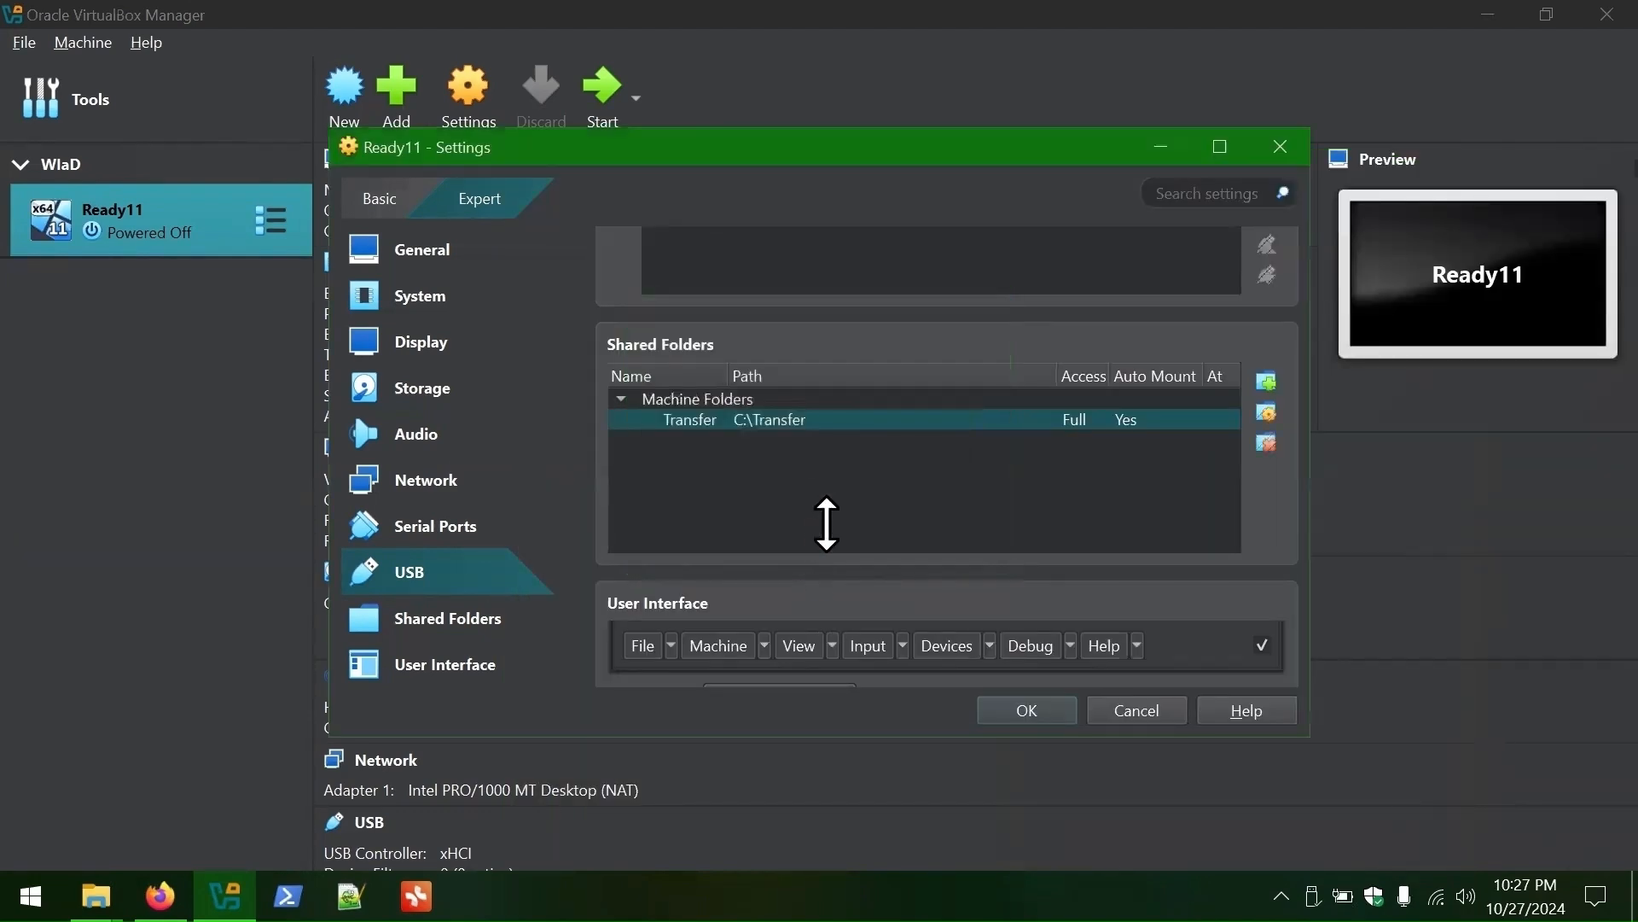
pyautogui.scroll(-3, 827, 523)
pyautogui.click(1029, 710)
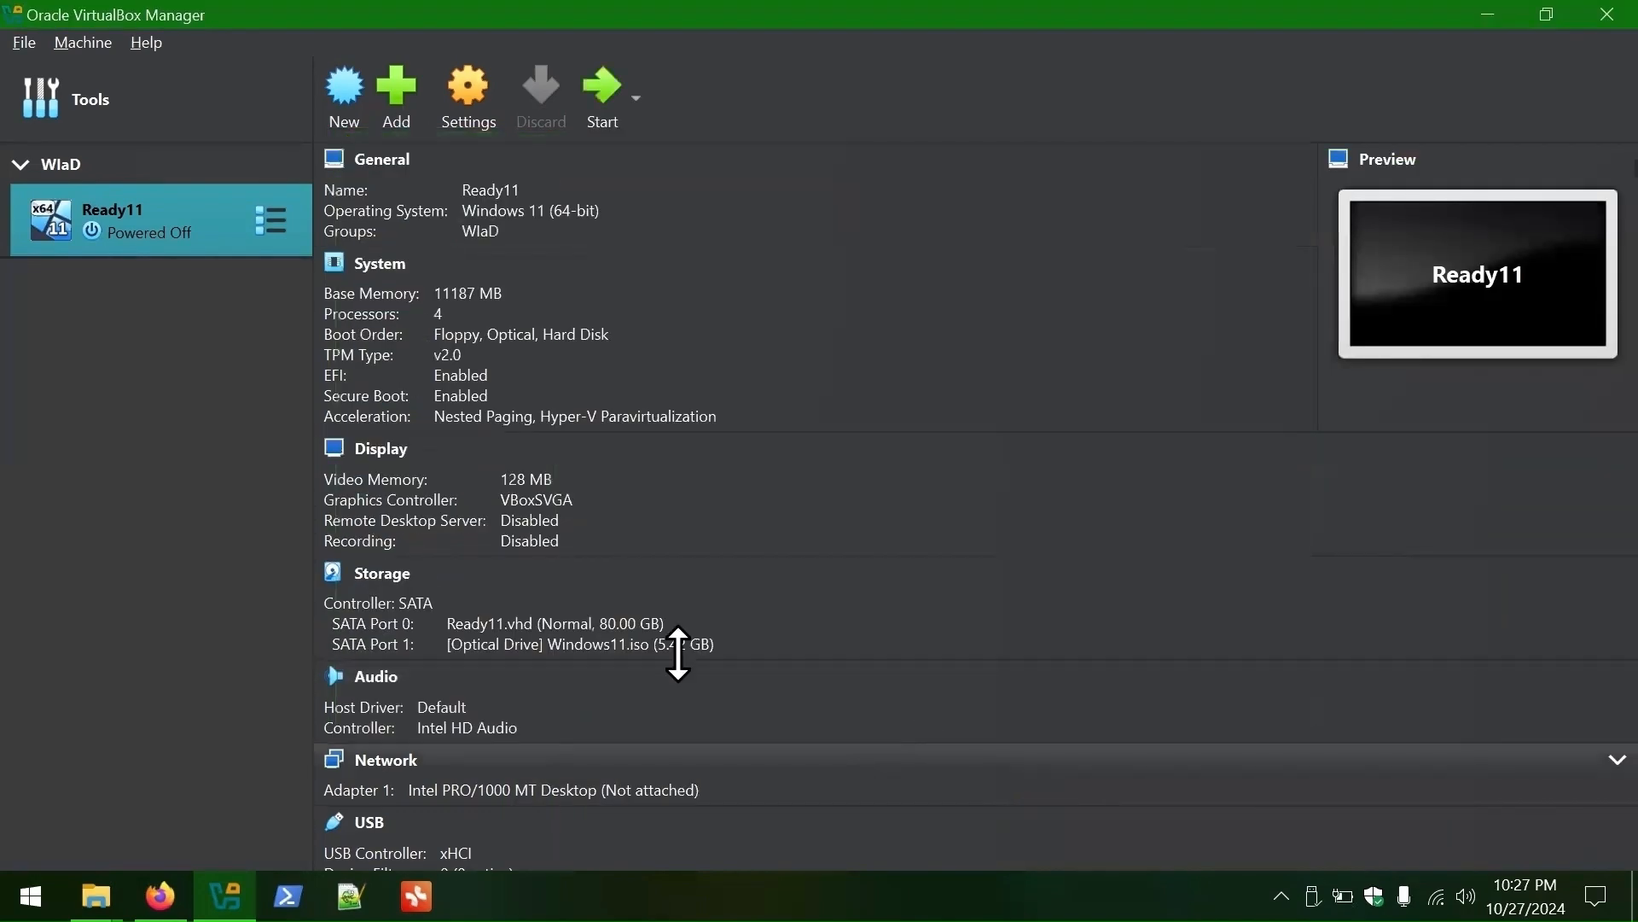
# - Boot Ready11, keep English (United States) install language, pick English (world) time format, continue
pyautogui.doubleClick(136, 224)
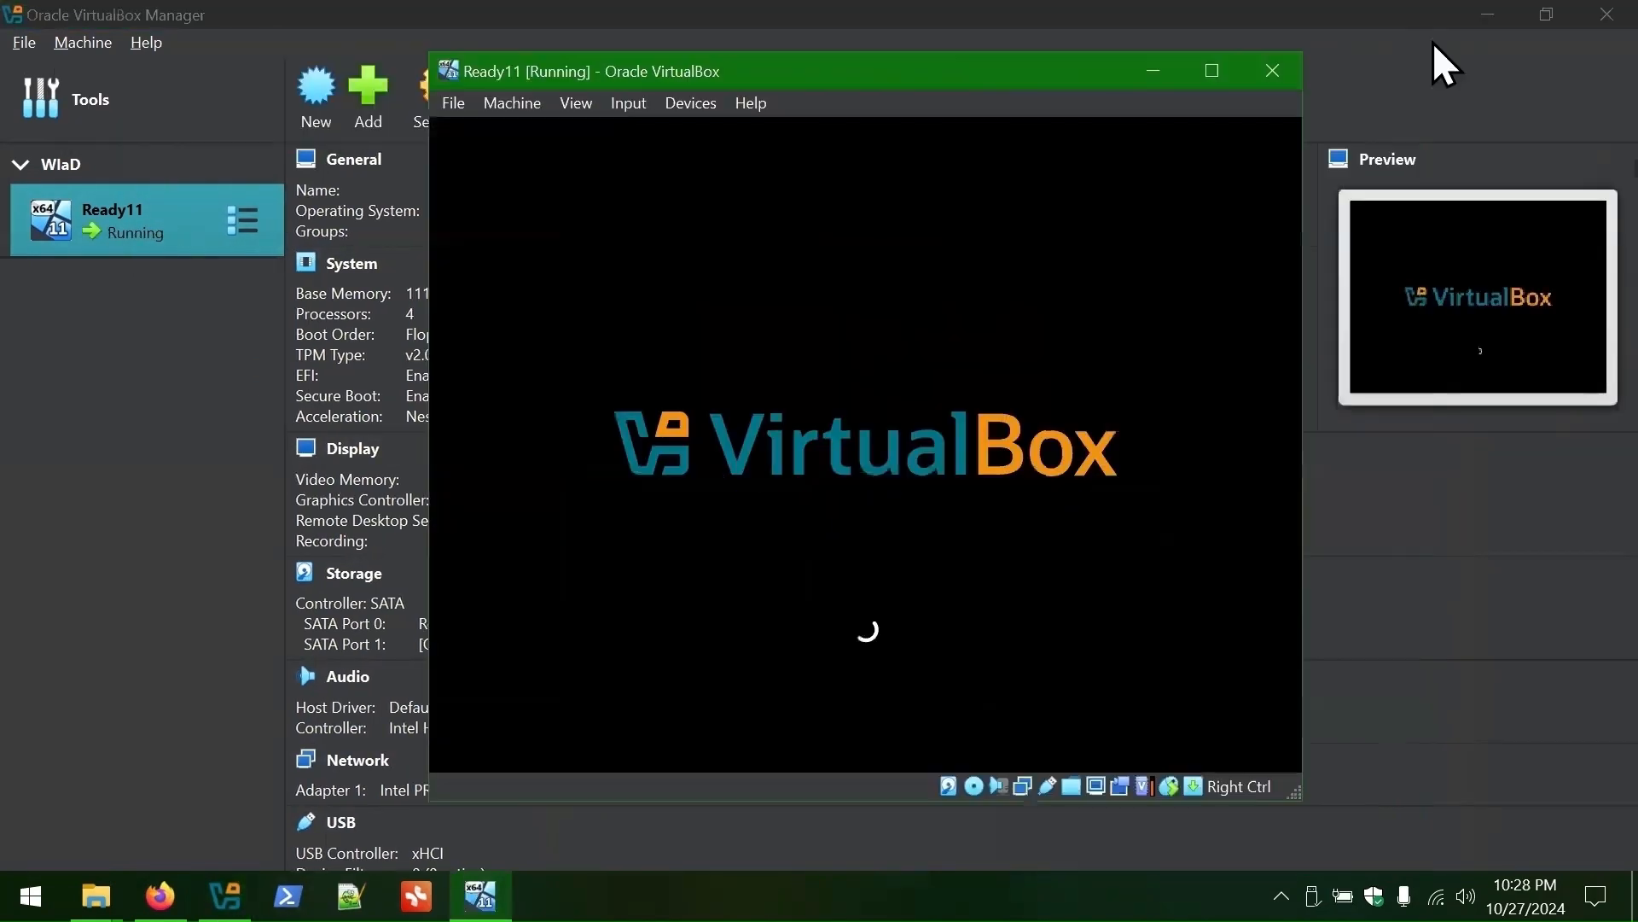
pyautogui.click(1487, 14)
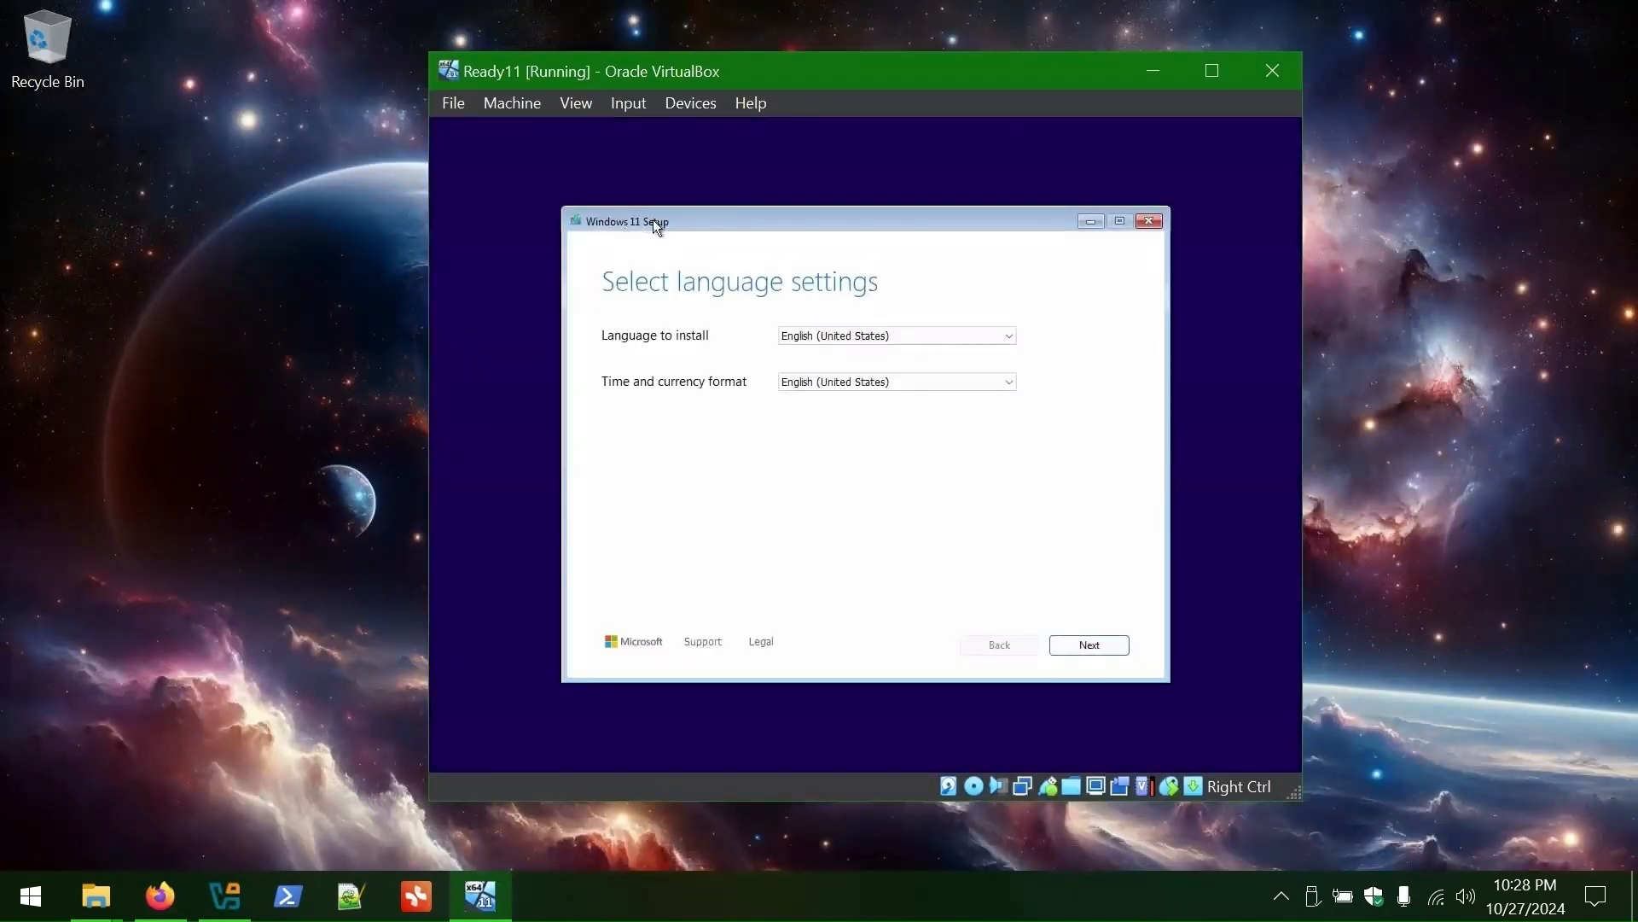
pyautogui.click(849, 337)
pyautogui.click(849, 337)
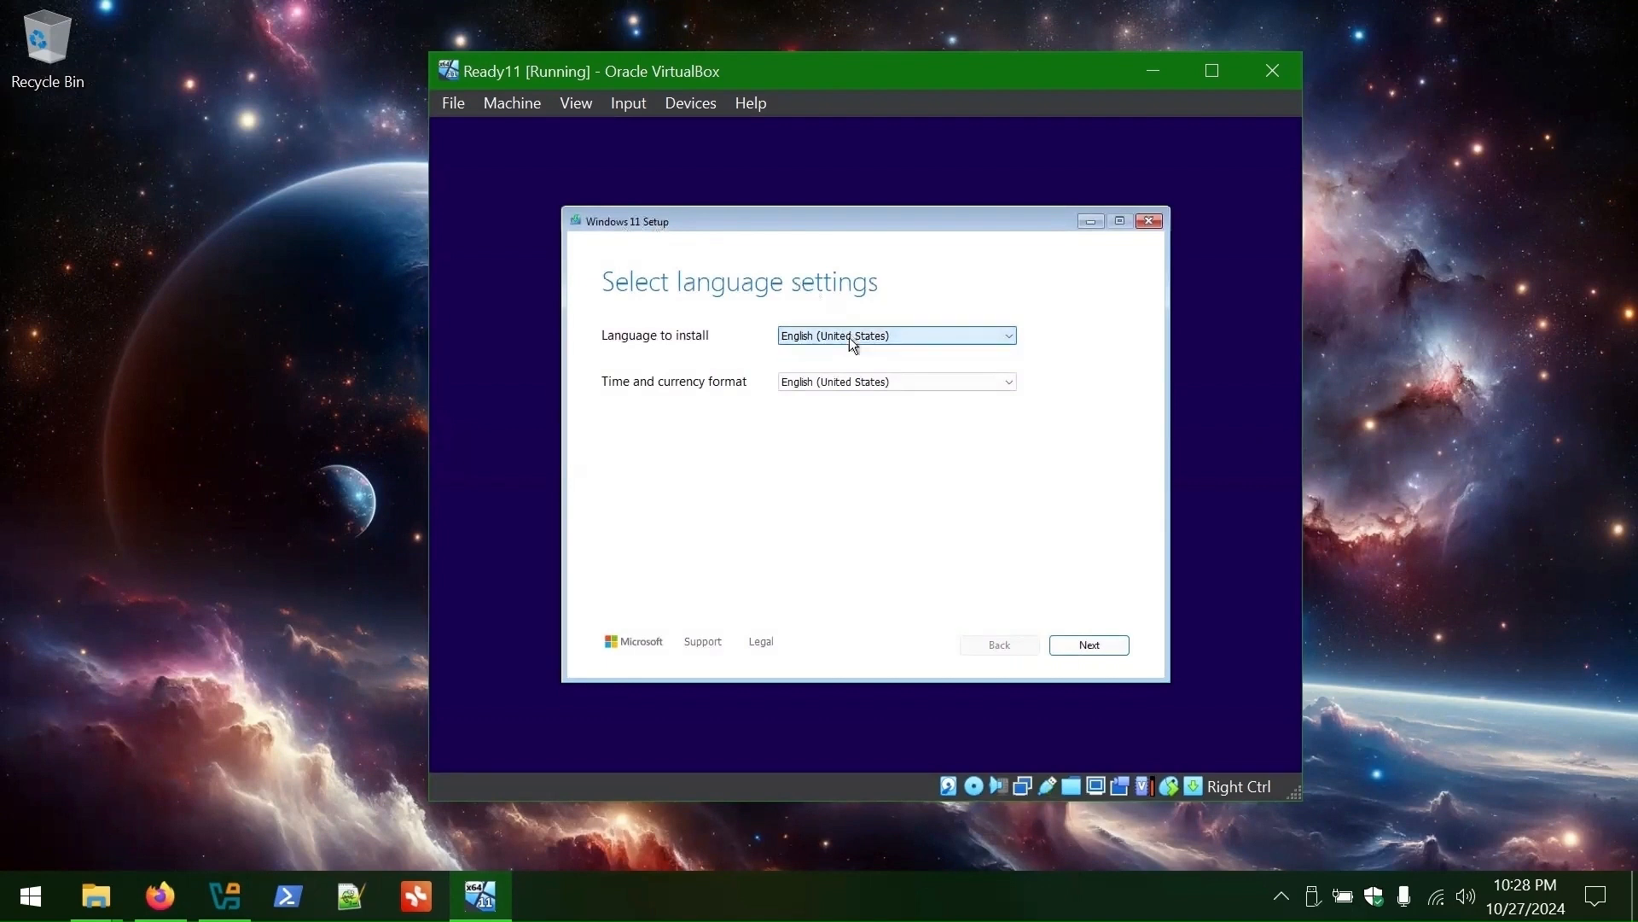
pyautogui.click(850, 390)
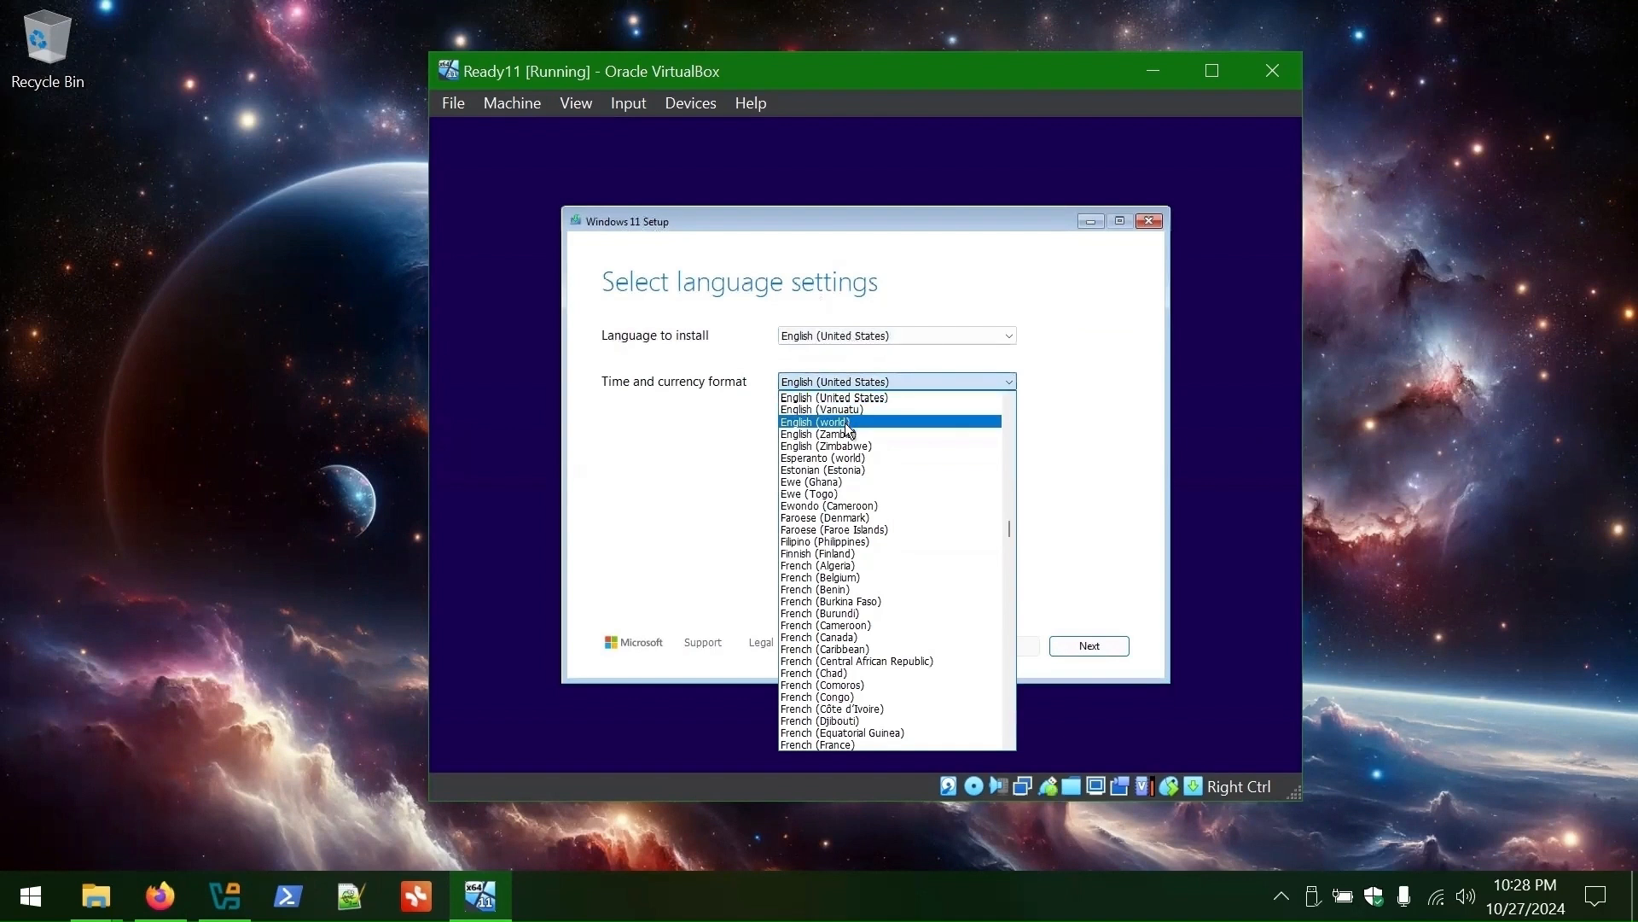
pyautogui.click(847, 423)
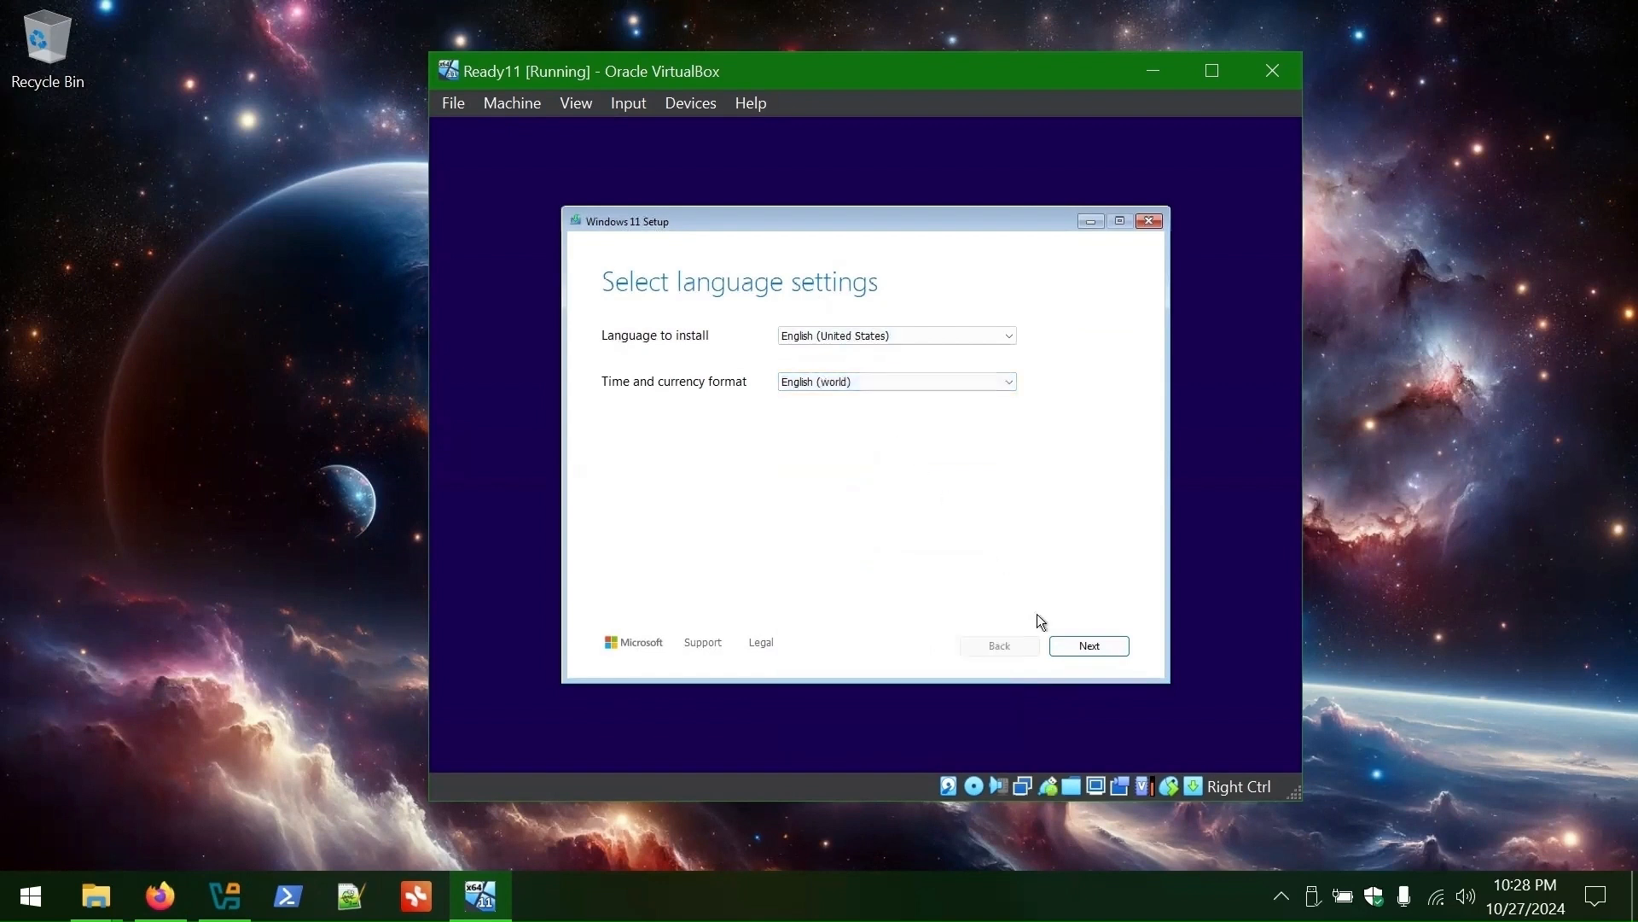
pyautogui.click(1091, 649)
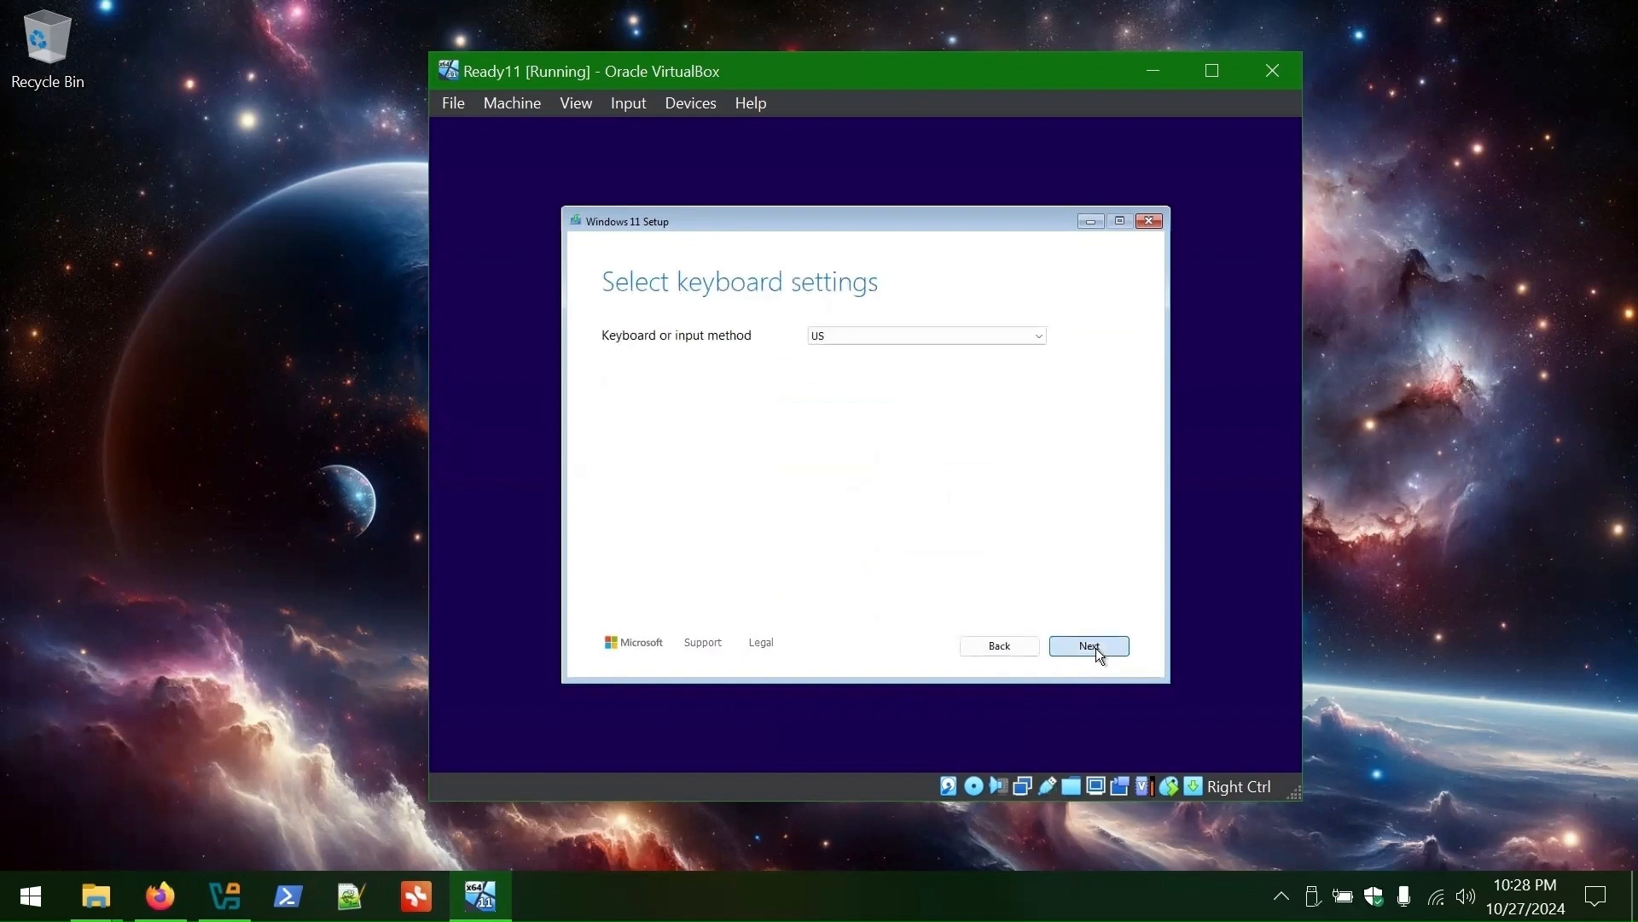
# - Accept the US keyboard, agree to deletion, and proceed without a product key
pyautogui.click(1099, 652)
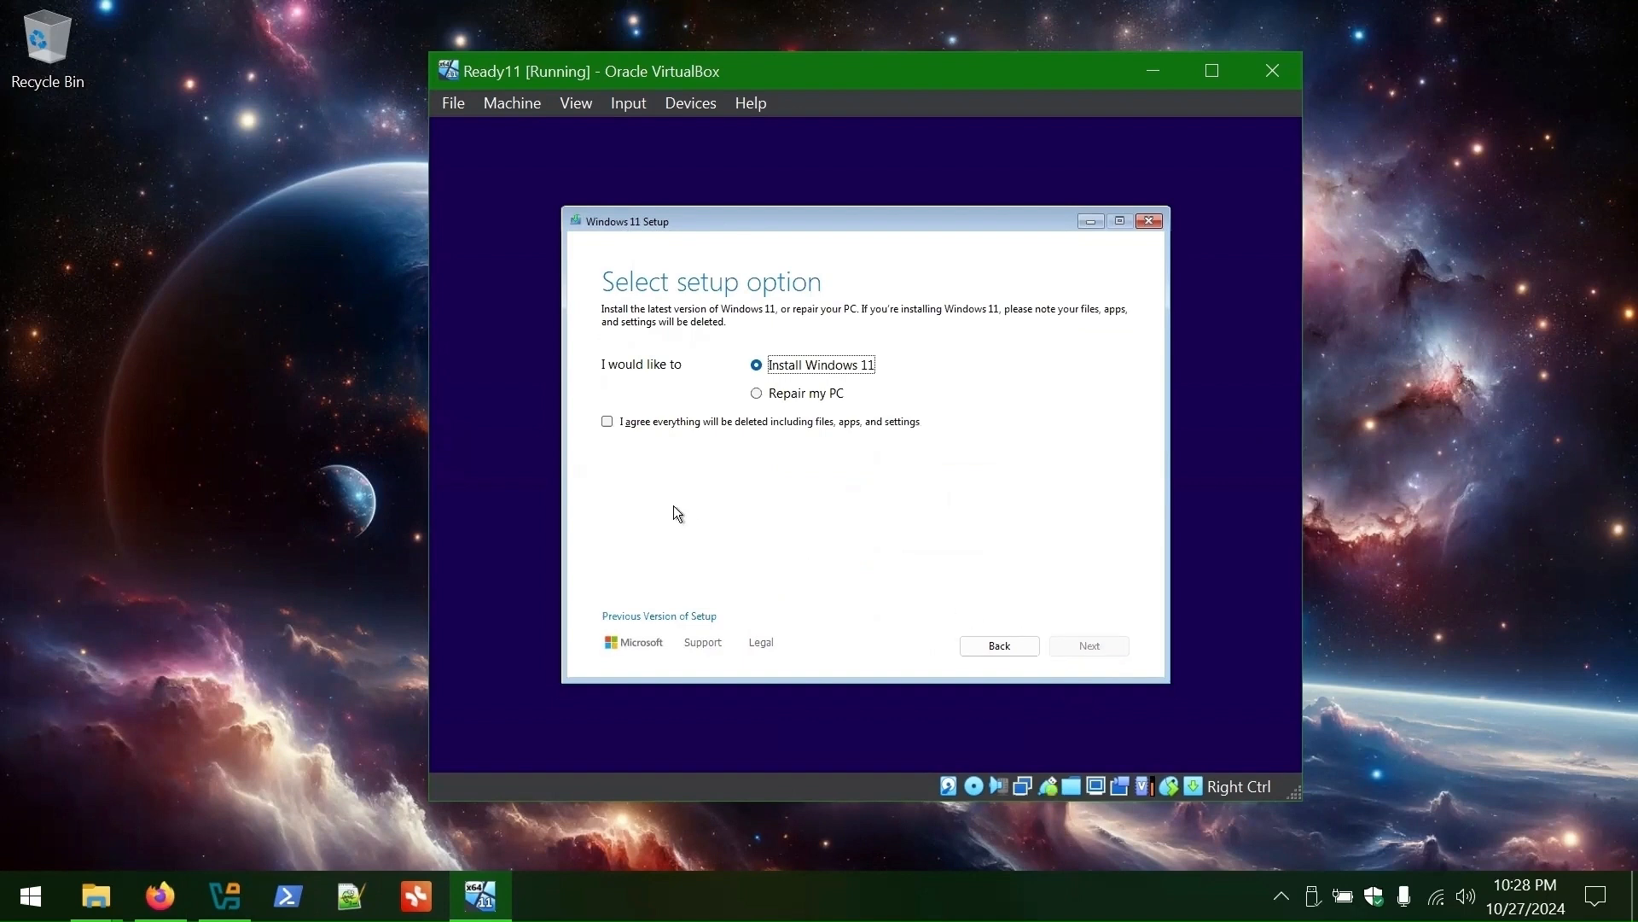
pyautogui.click(657, 427)
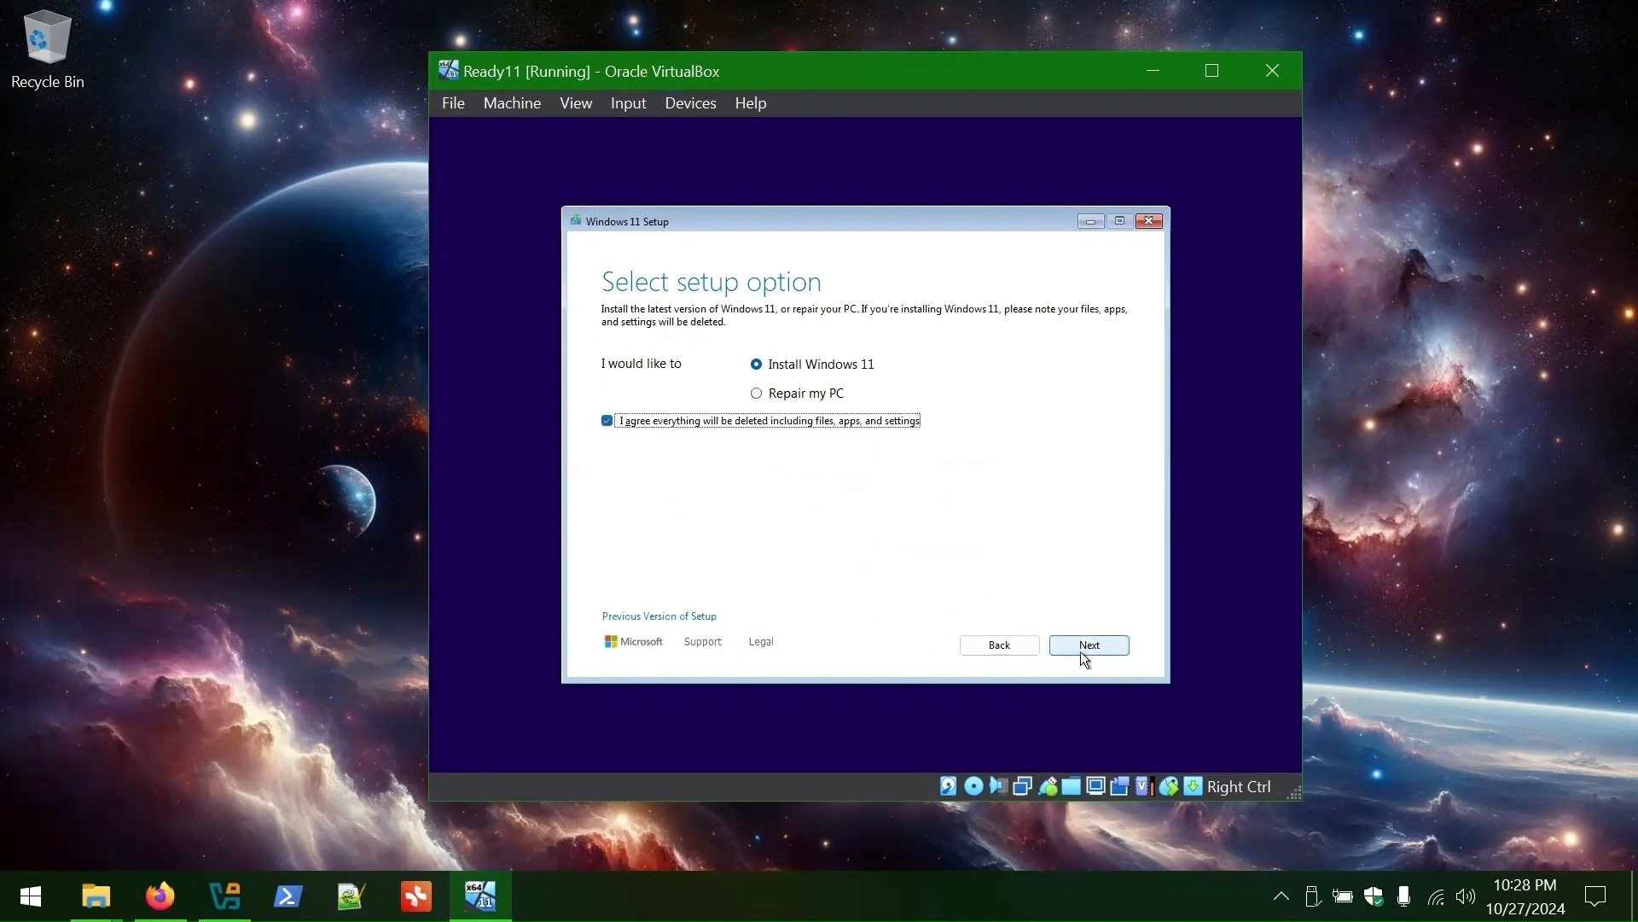
pyautogui.click(1088, 645)
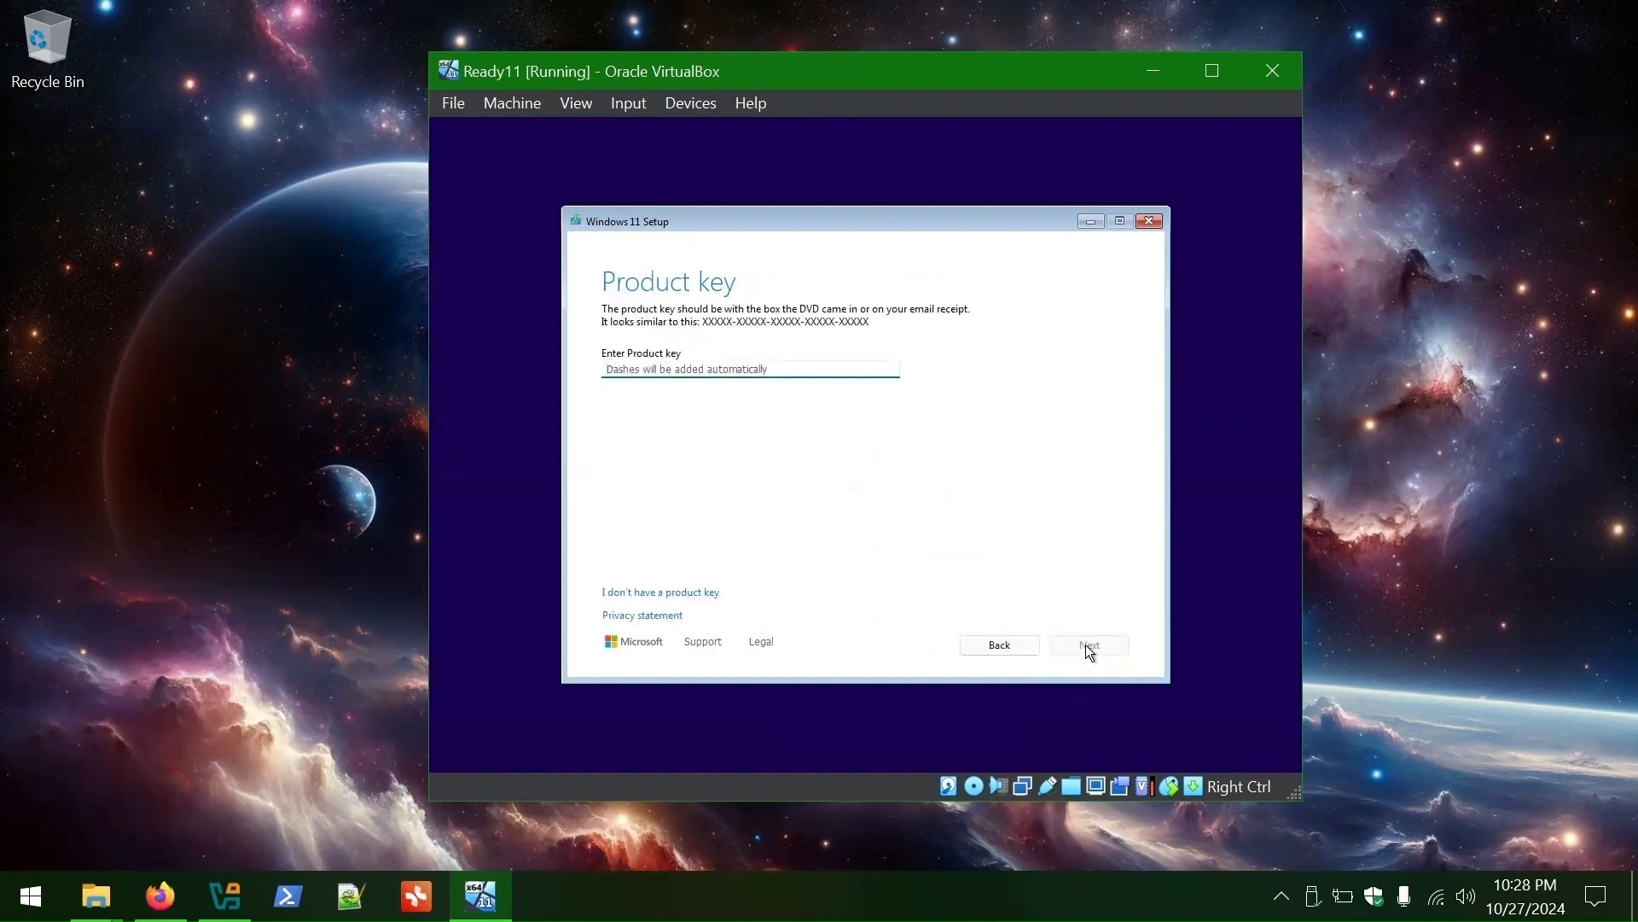
pyautogui.click(641, 599)
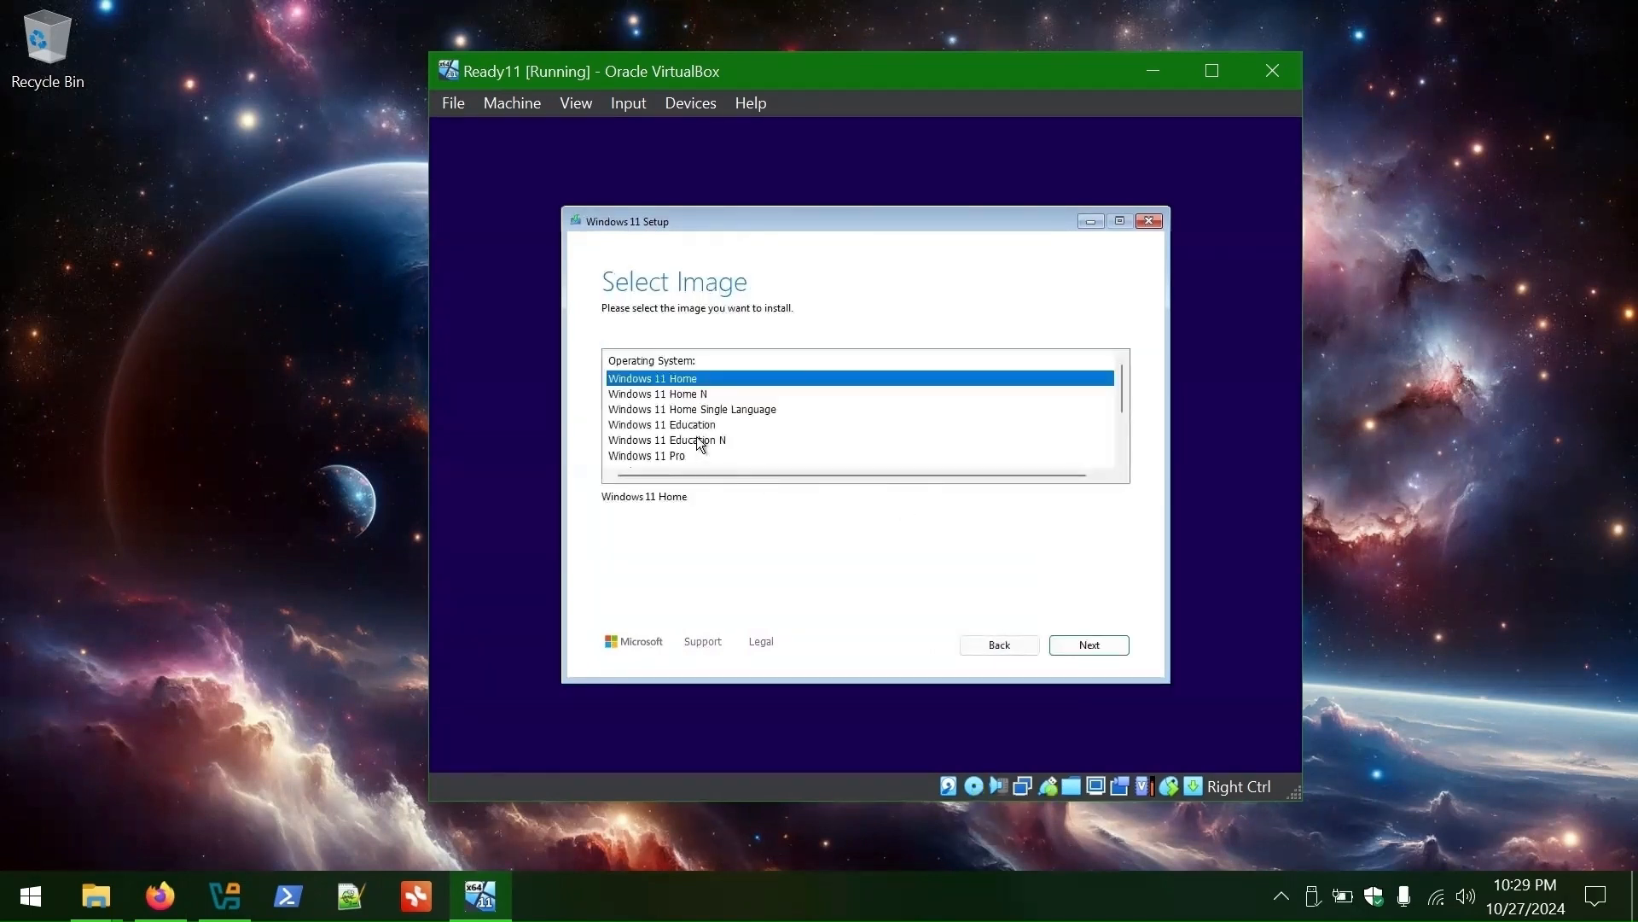
# - Choose Windows 11 Pro, accept the license, and install onto the 80 GB disk
pyautogui.click(666, 456)
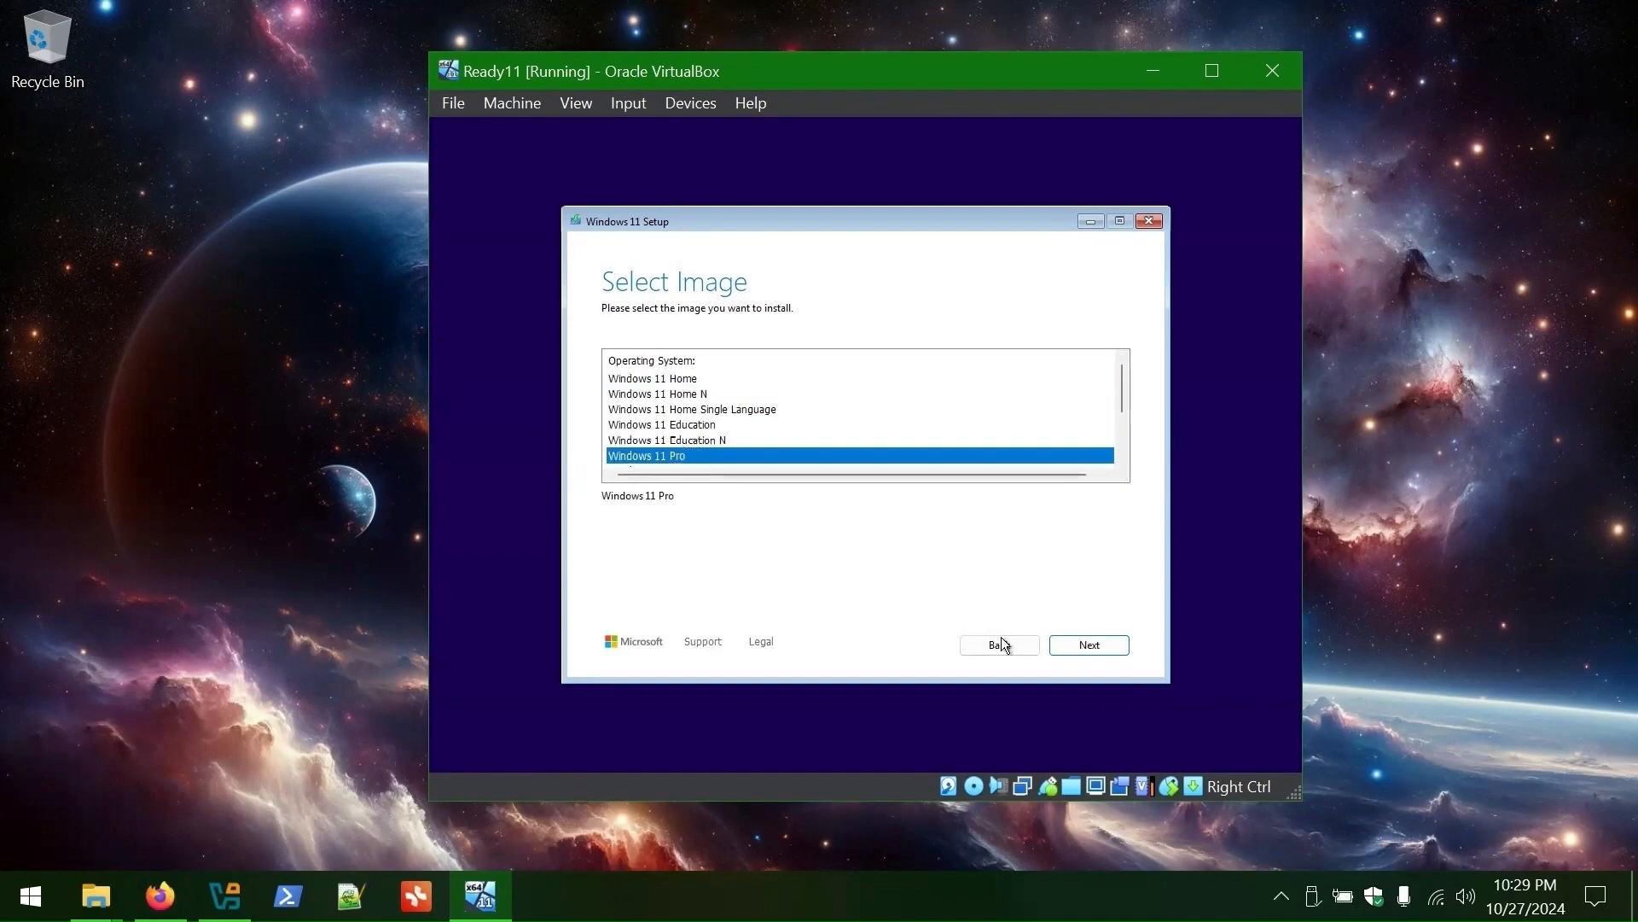
pyautogui.click(1087, 646)
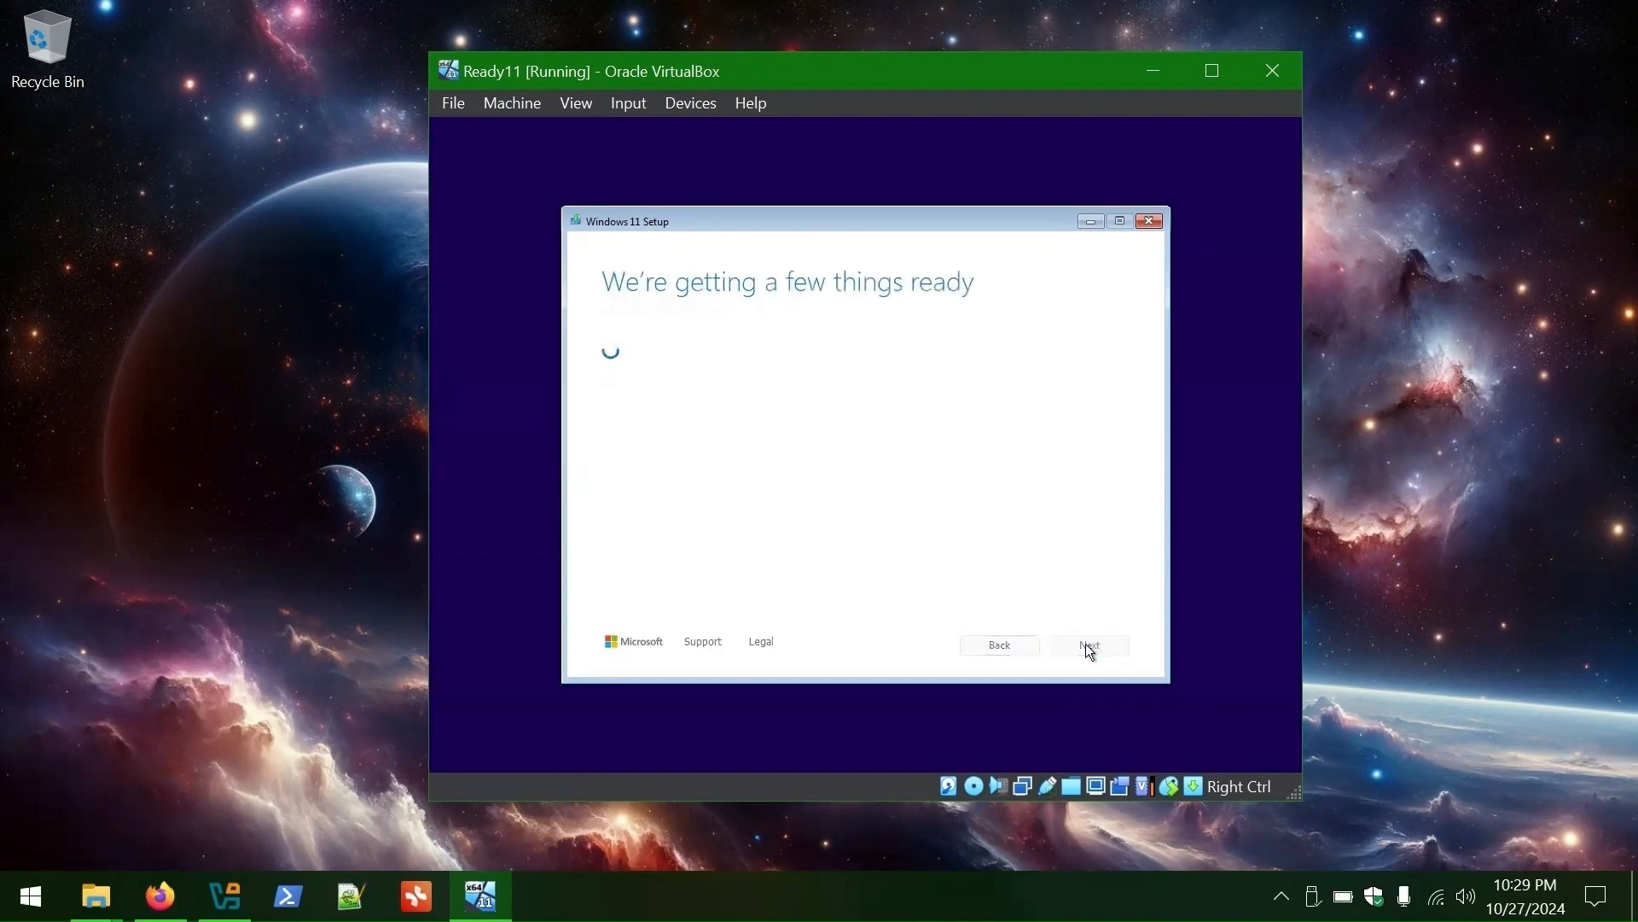
pyautogui.click(1089, 645)
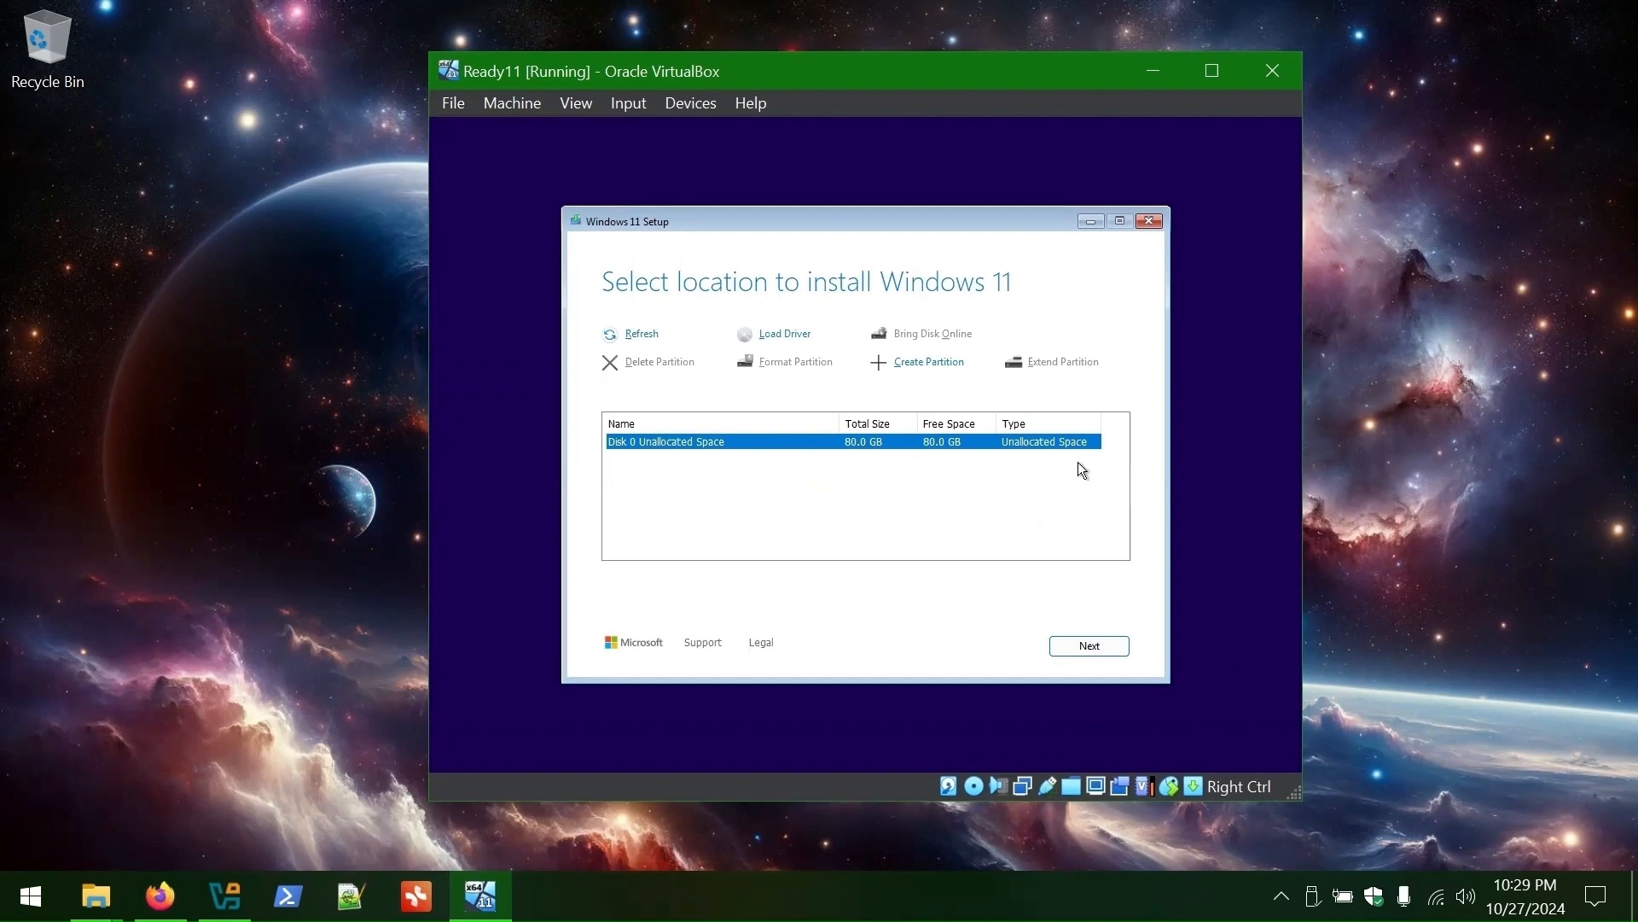
pyautogui.click(1100, 646)
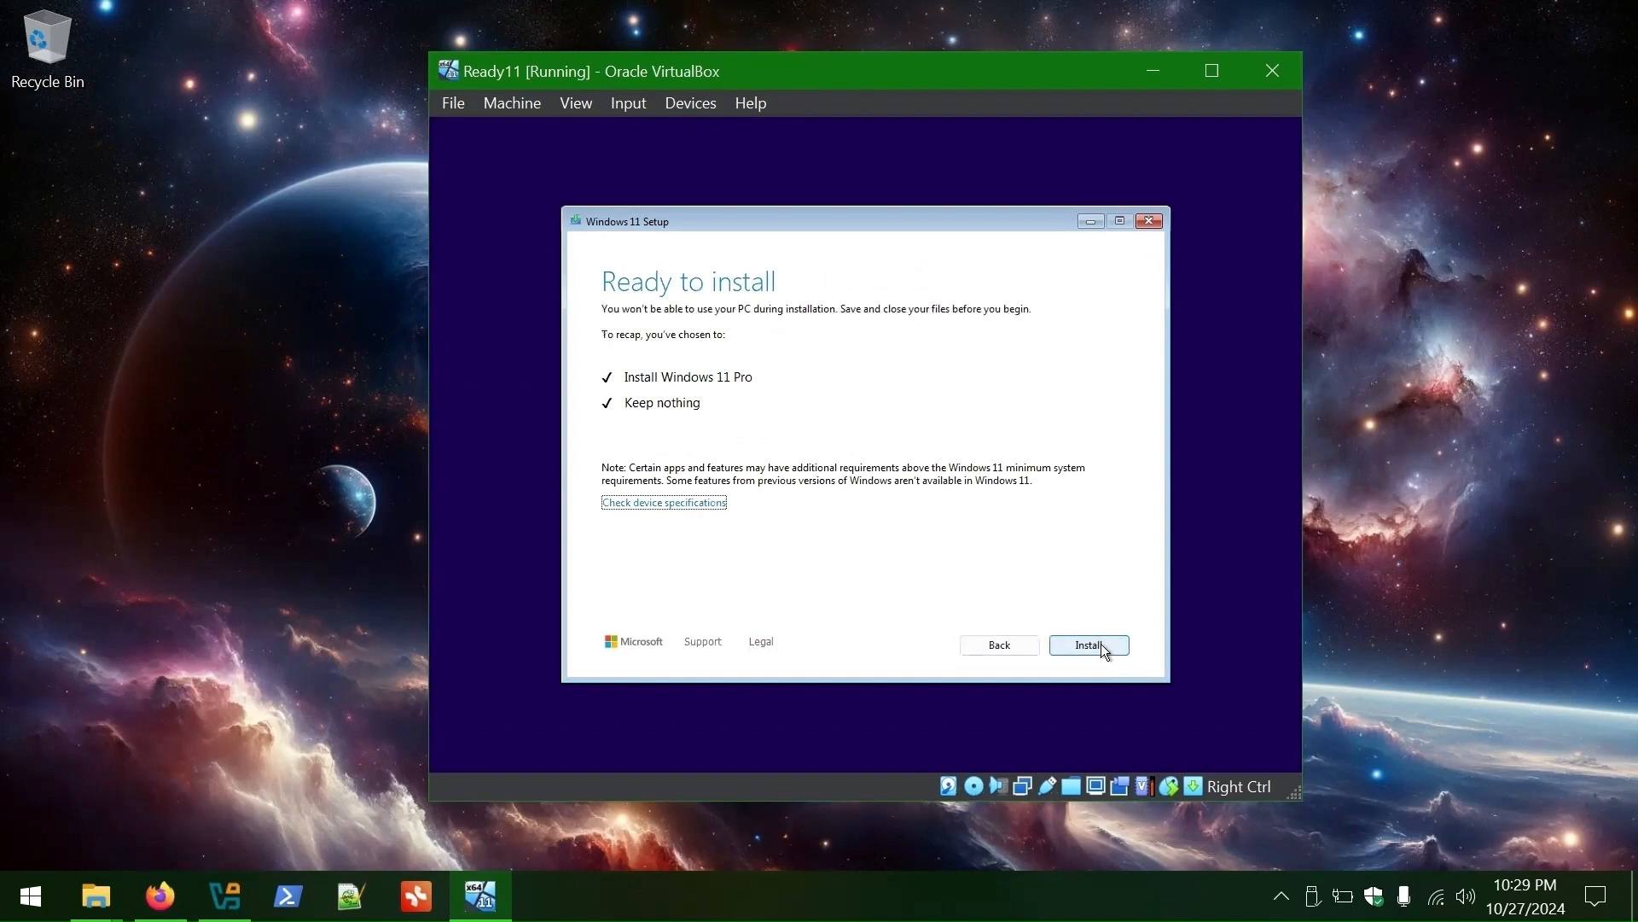
pyautogui.click(1101, 646)
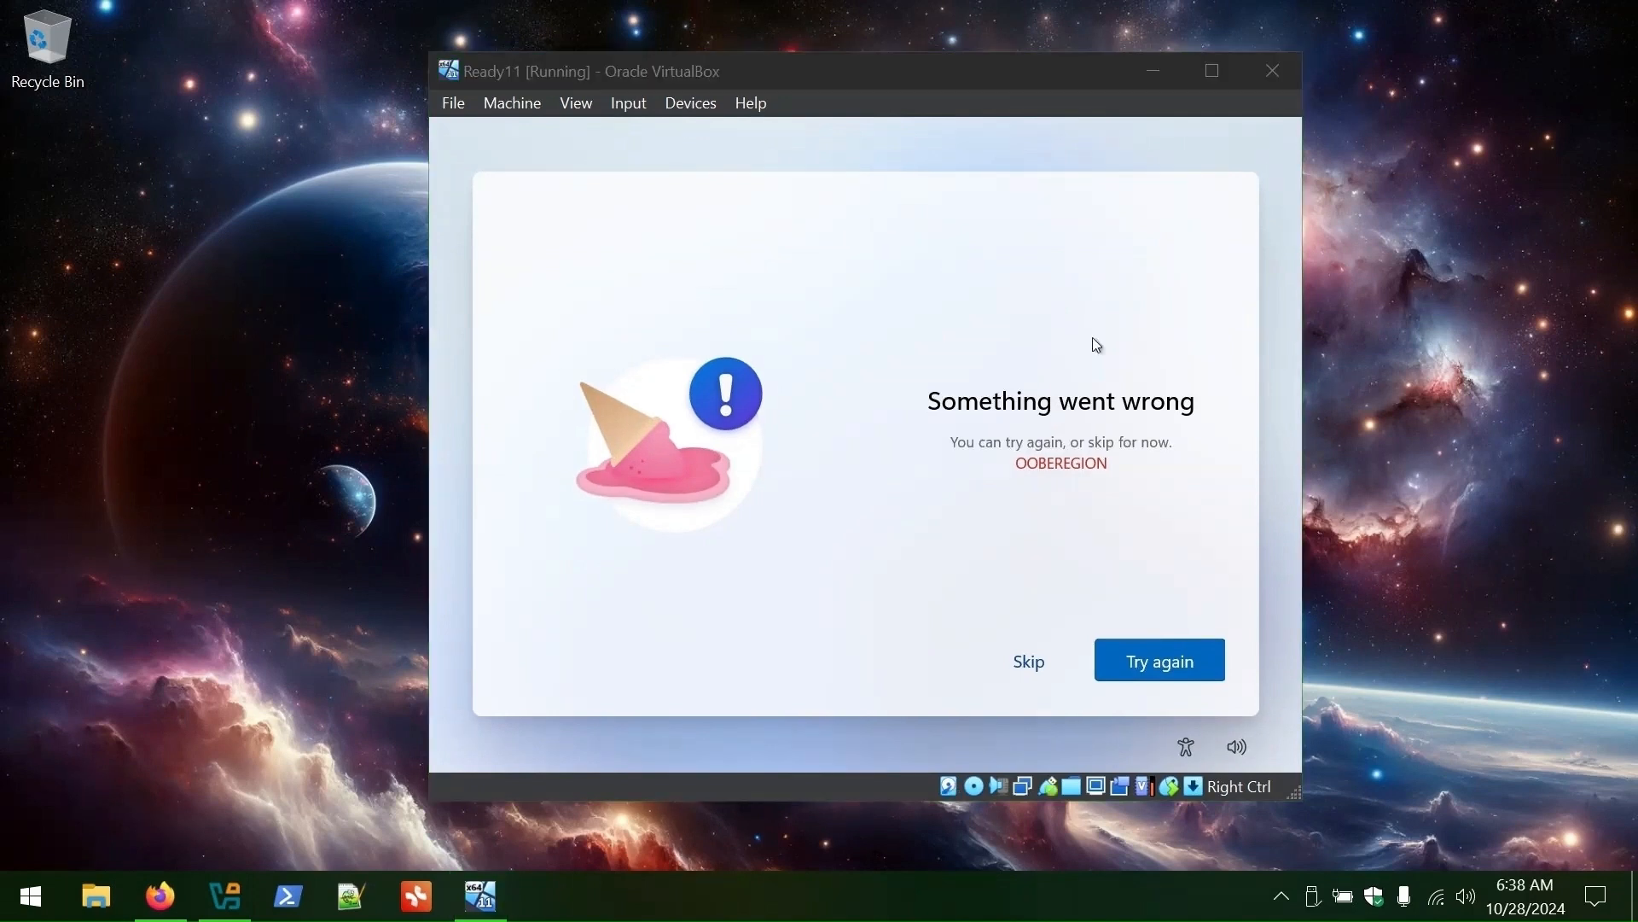
# - Focus the Ready11 VM window at the Windows 11 desktop and turn off Num Lock
pyautogui.click(1168, 339)
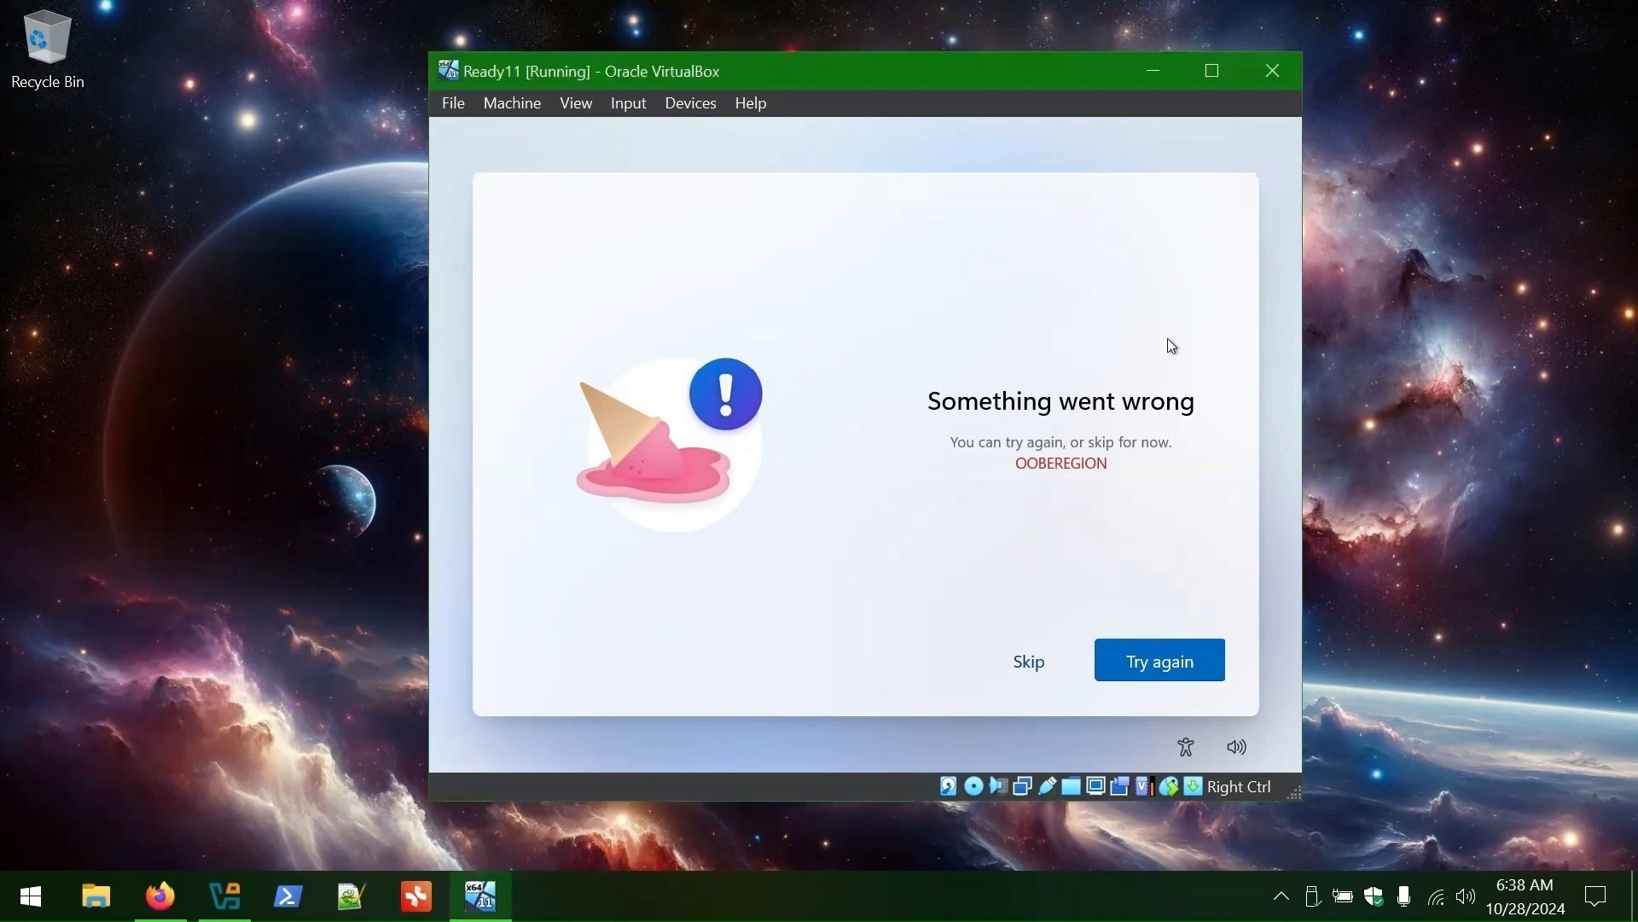
pyautogui.press('Num_Lock')
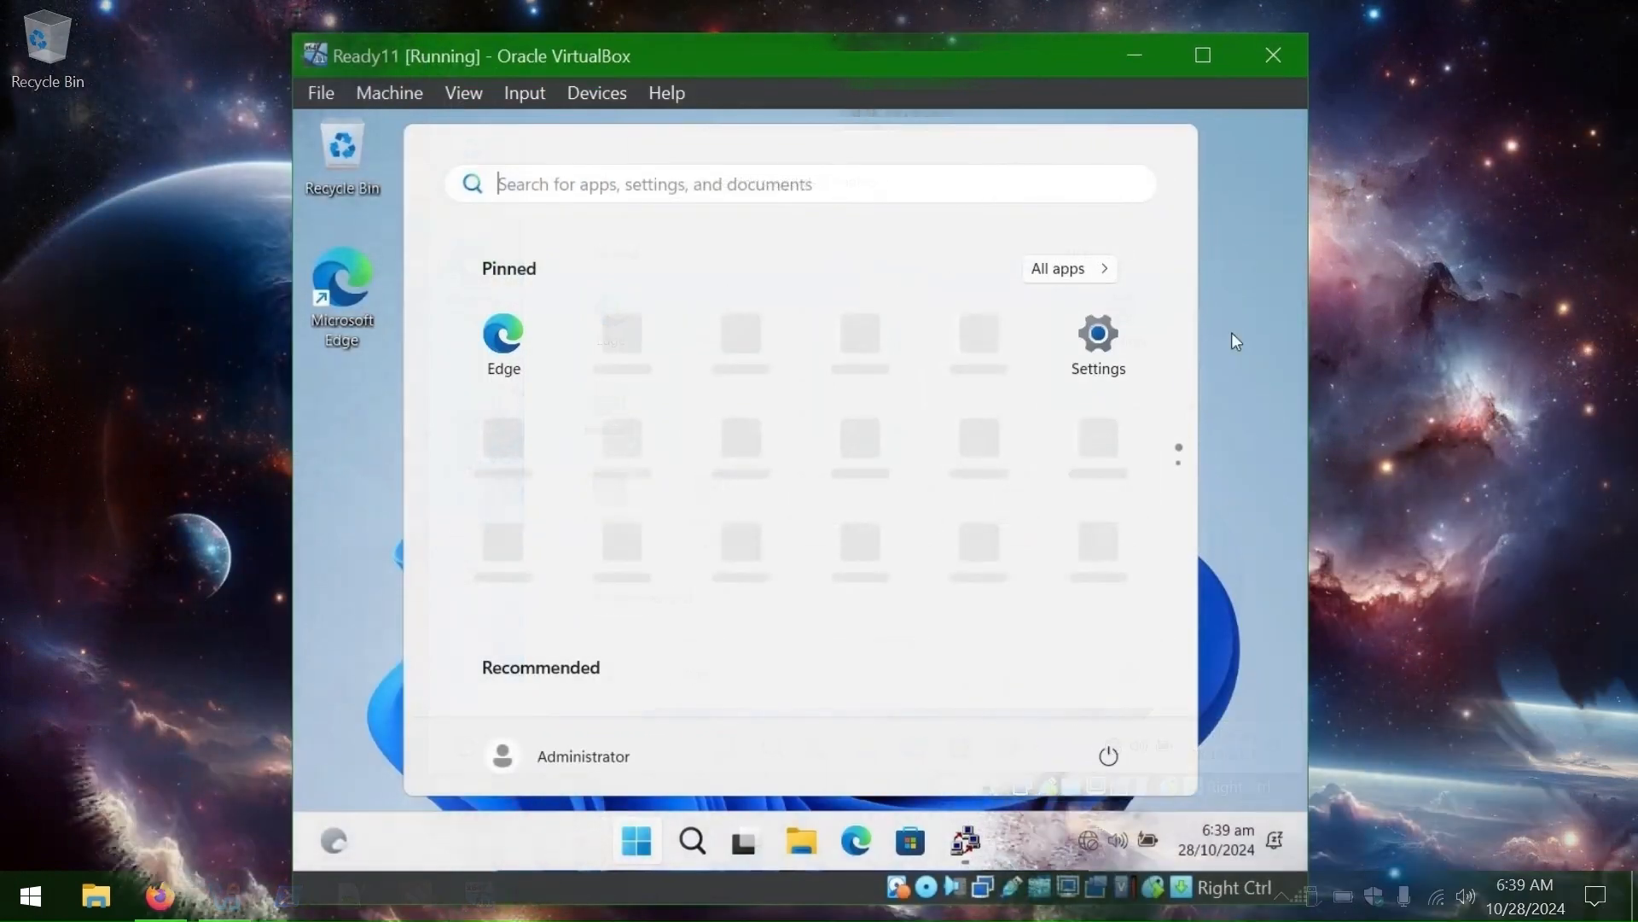
# - Unpin three placeholder apps from the VM's Start menu
pyautogui.rightClick(711, 310)
pyautogui.click(693, 401)
pyautogui.rightClick(605, 348)
pyautogui.click(681, 416)
pyautogui.rightClick(744, 351)
pyautogui.click(796, 422)
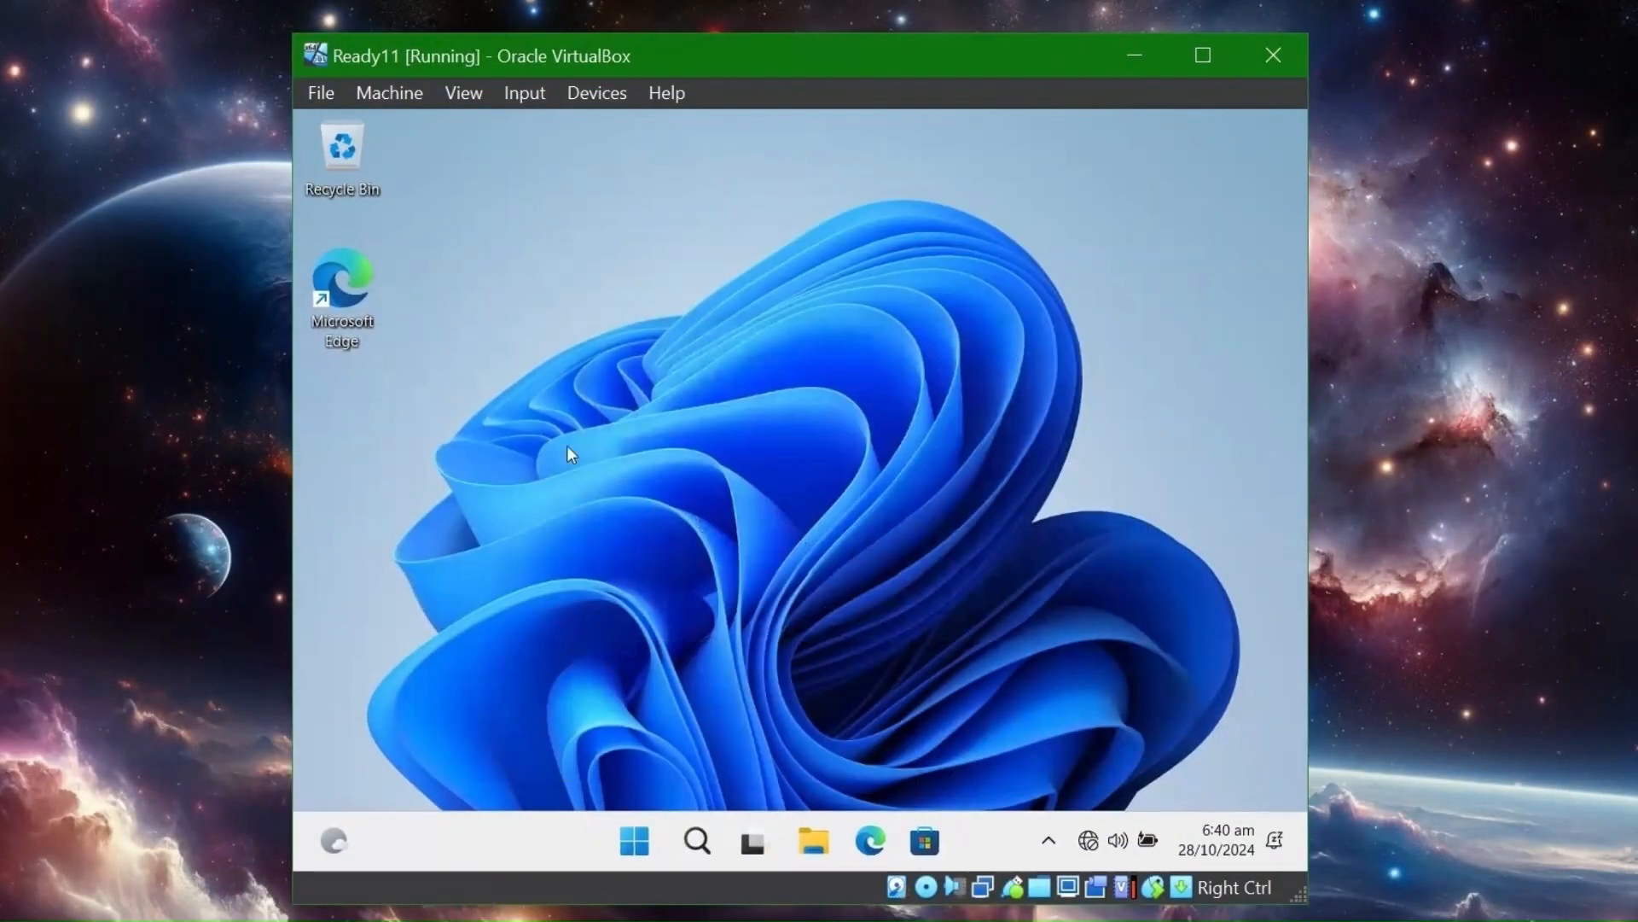
# - In Taskbar settings, show the Windows Security tray icon and align the taskbar Left
pyautogui.rightClick(504, 840)
pyautogui.click(580, 793)
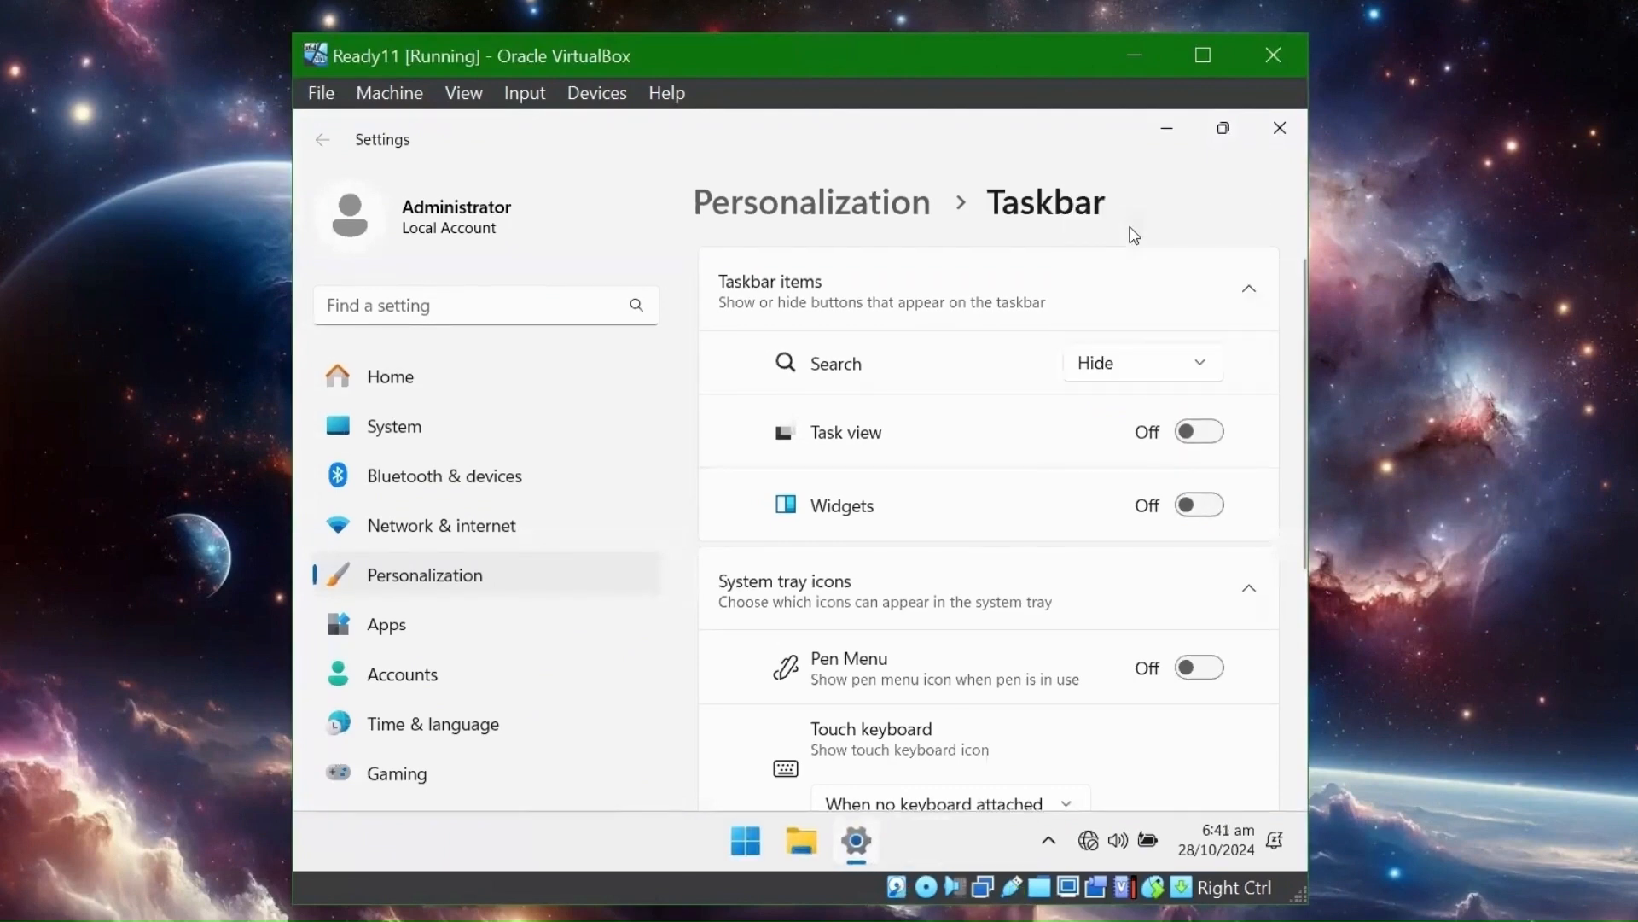
pyautogui.scroll(-5, 973, 538)
pyautogui.click(970, 539)
pyautogui.scroll(-3, 969, 546)
pyautogui.click(1199, 486)
pyautogui.click(1229, 567)
pyautogui.click(1137, 652)
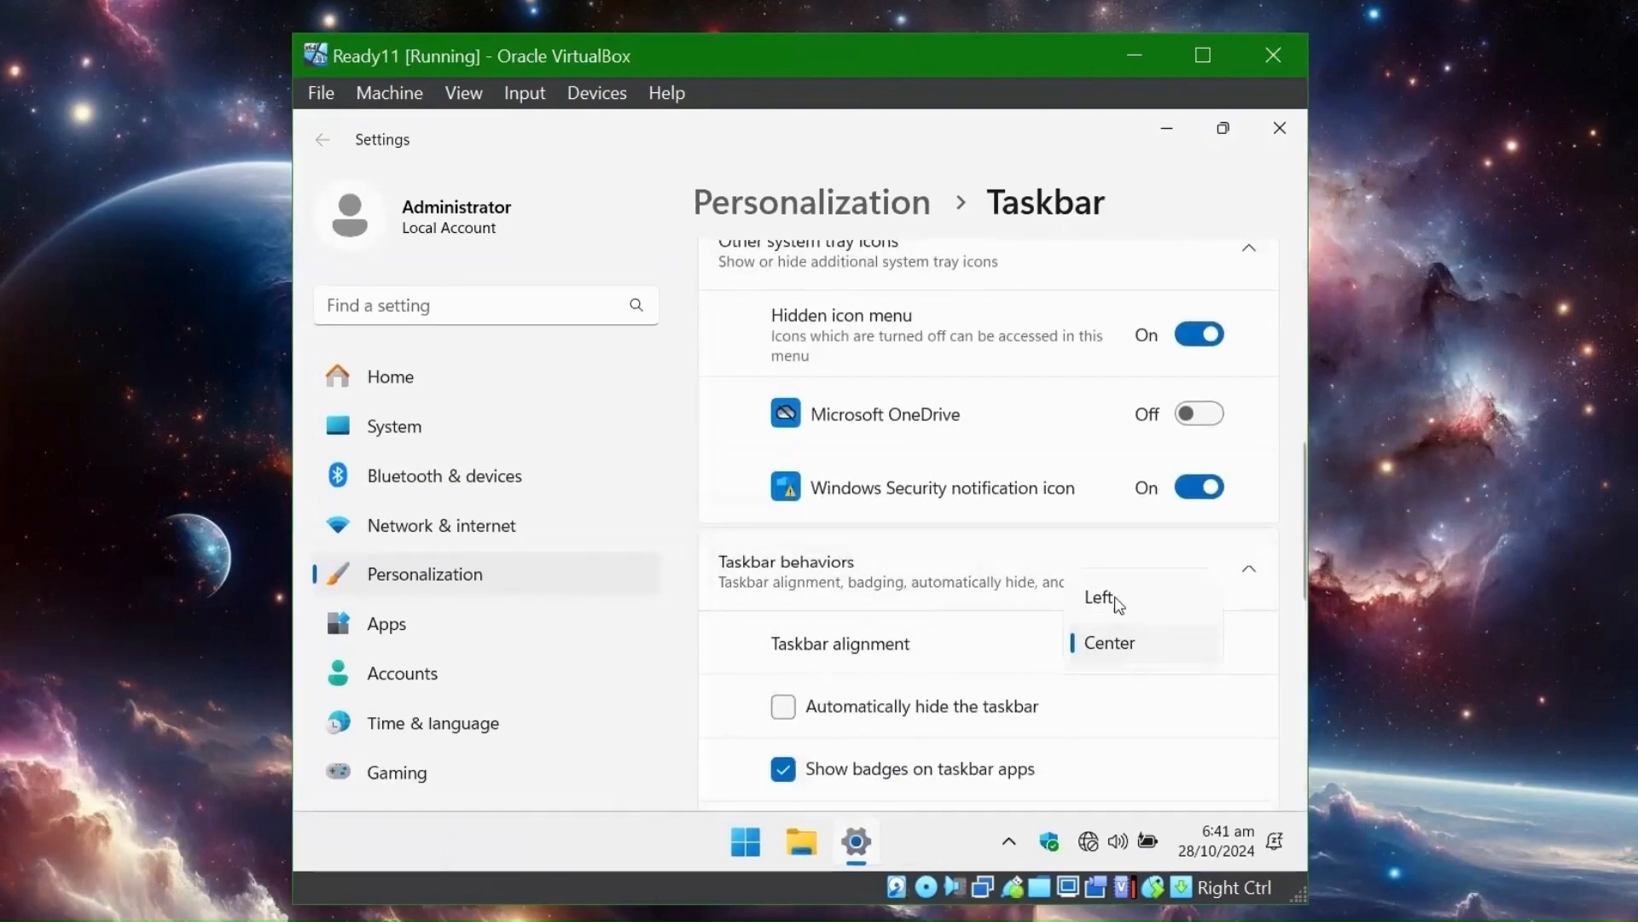
pyautogui.click(1105, 597)
pyautogui.click(1277, 132)
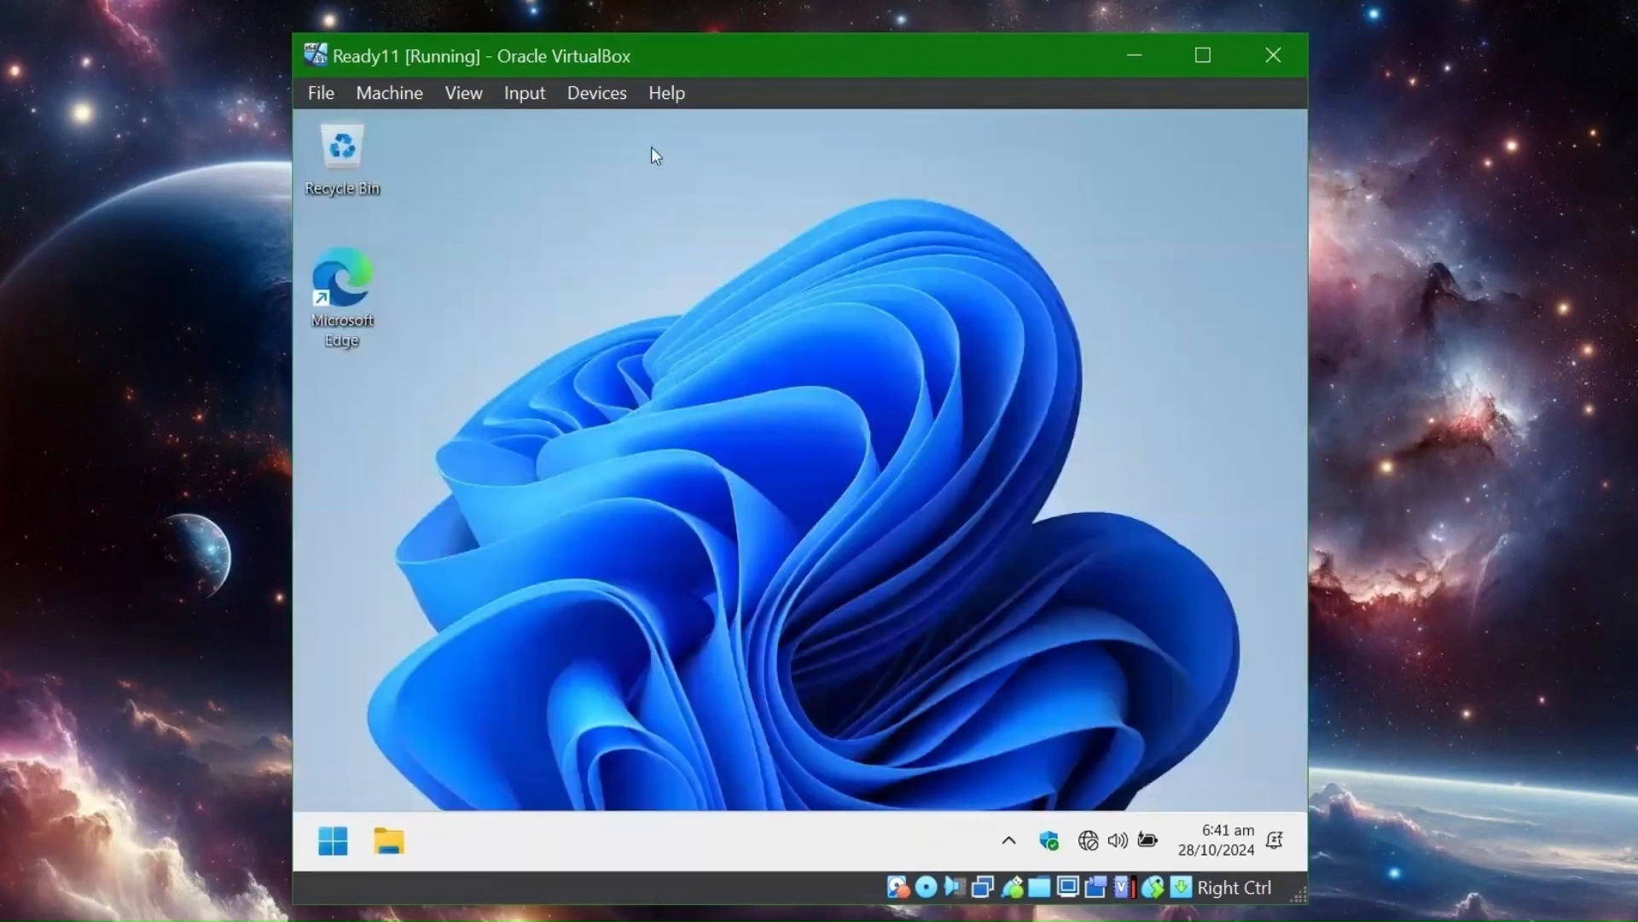
# - Insert the Guest Additions CD image and open CD Drive (D:) in File Explorer
pyautogui.click(582, 92)
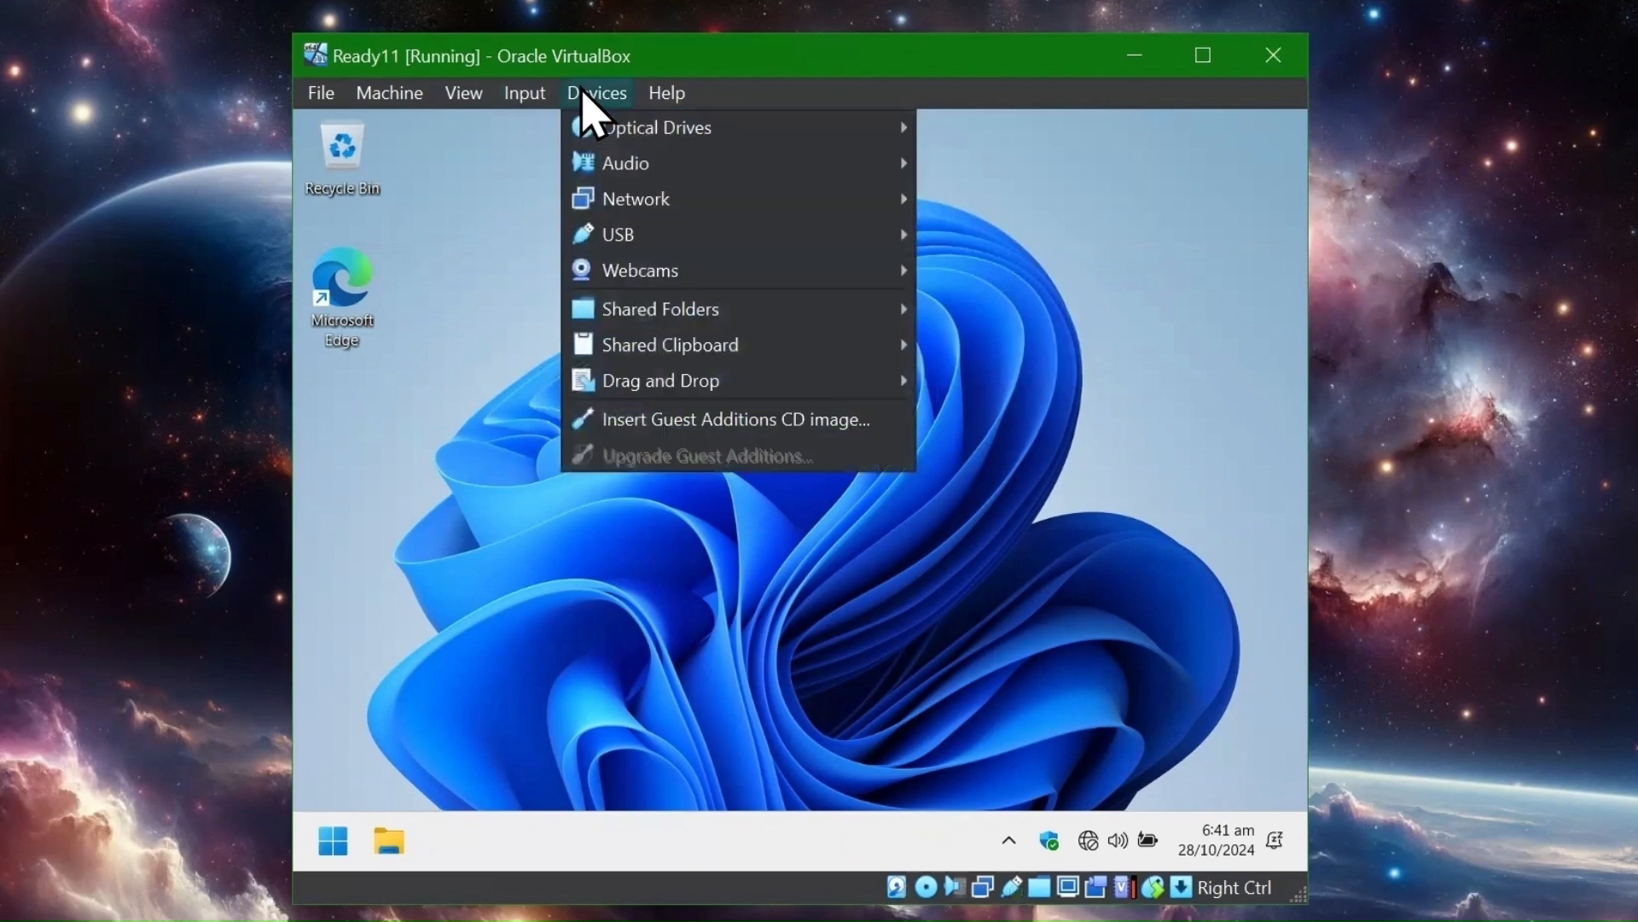
pyautogui.click(667, 419)
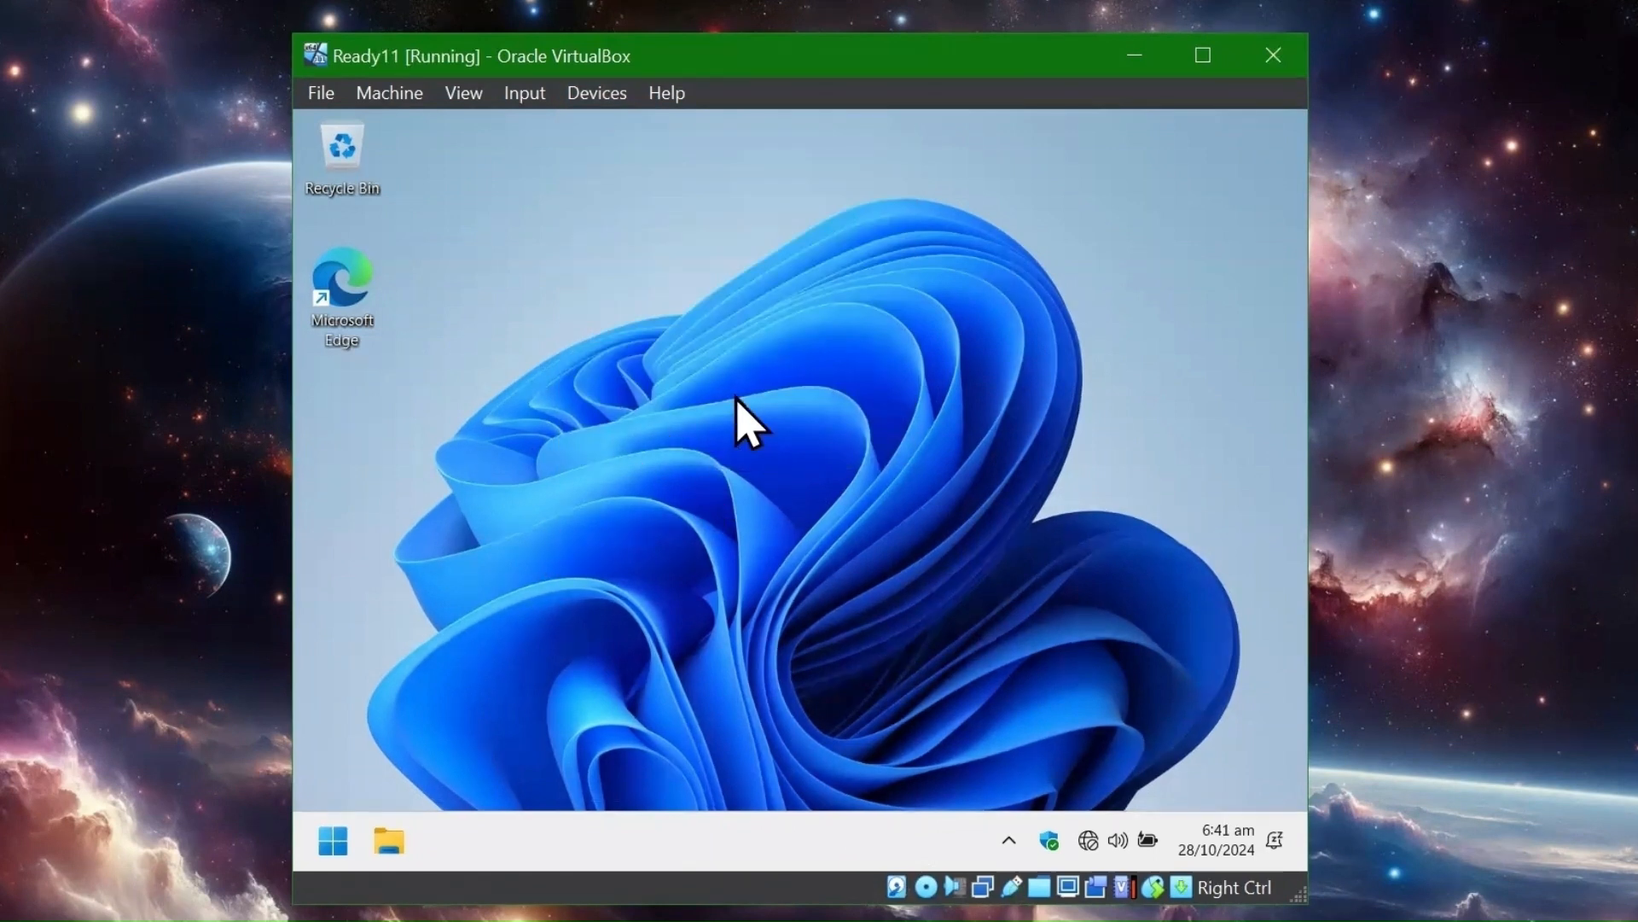
pyautogui.click(390, 843)
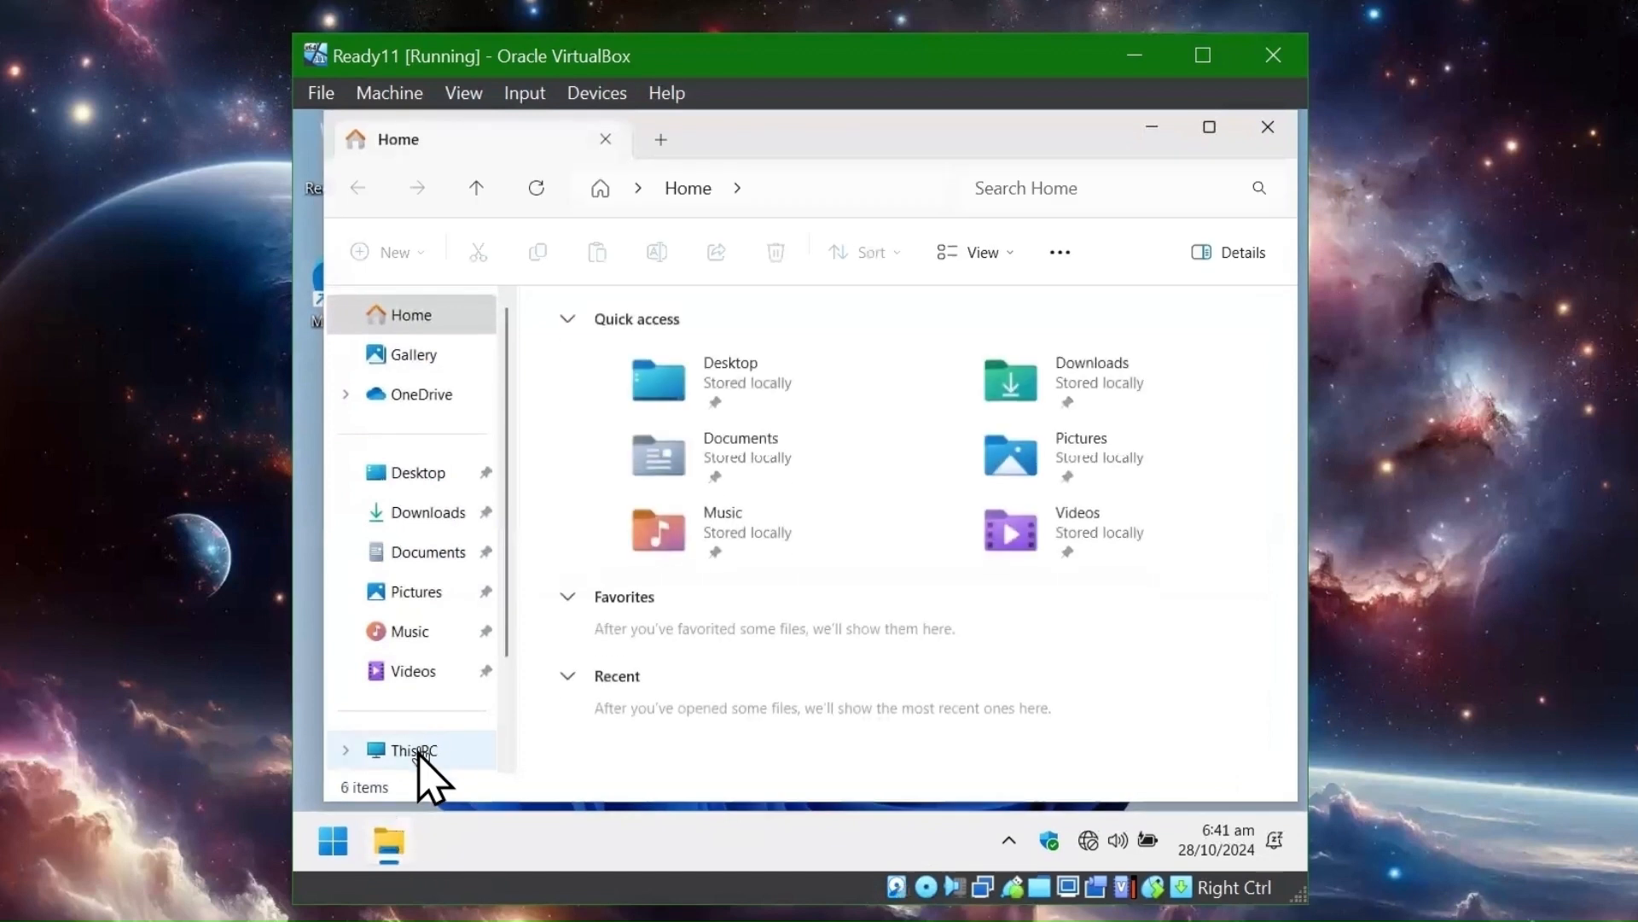
pyautogui.click(418, 750)
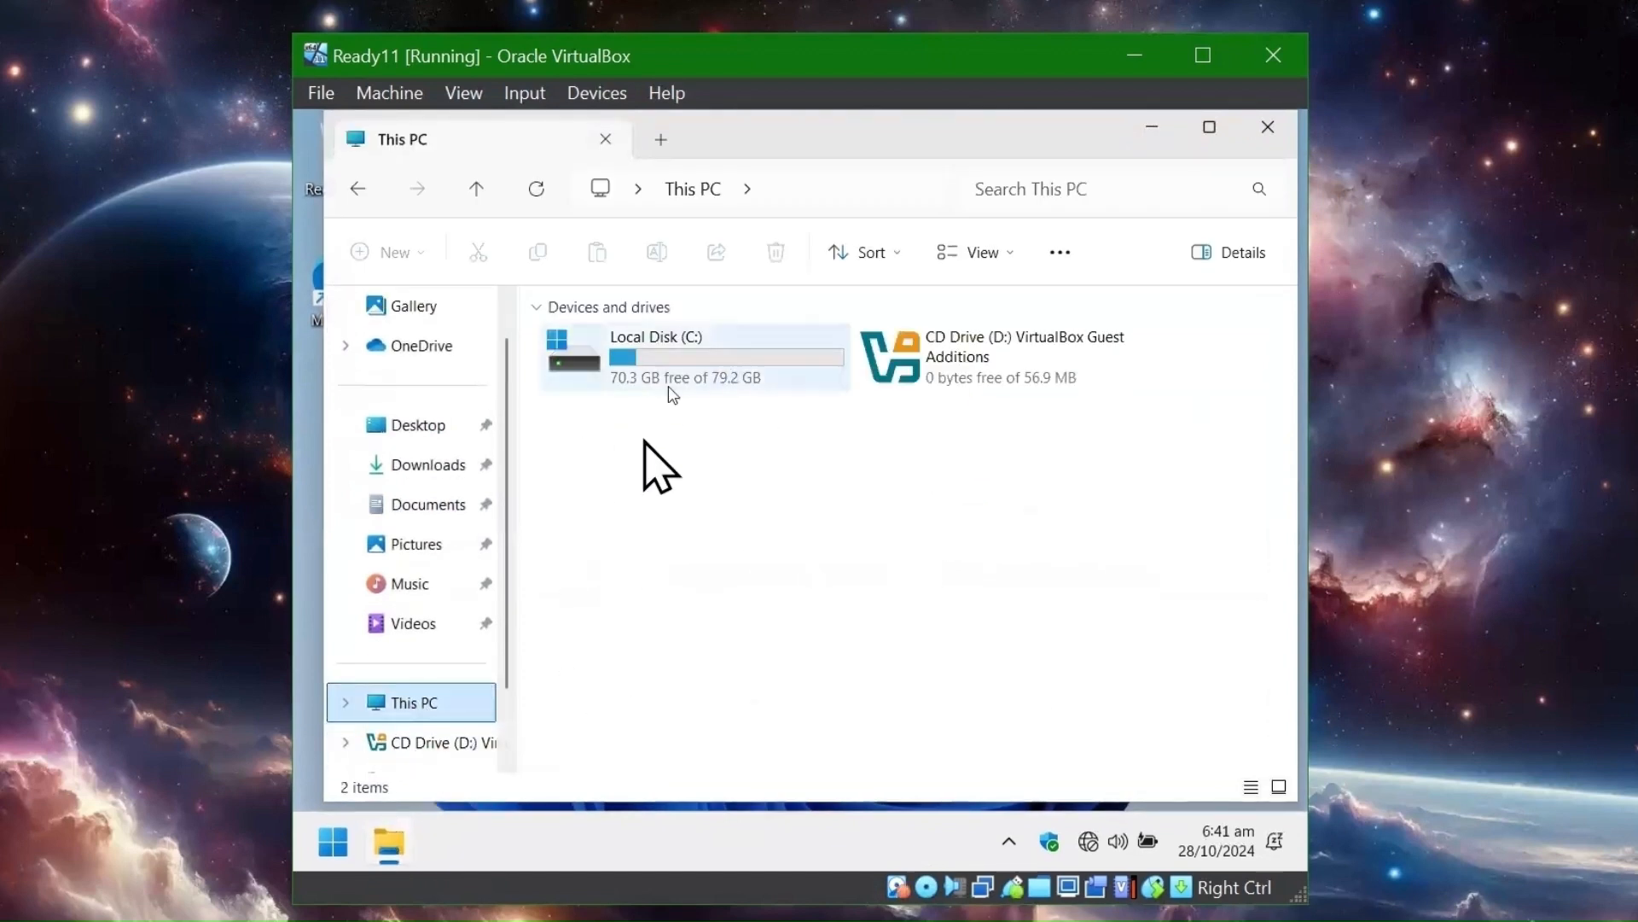
pyautogui.doubleClick(936, 365)
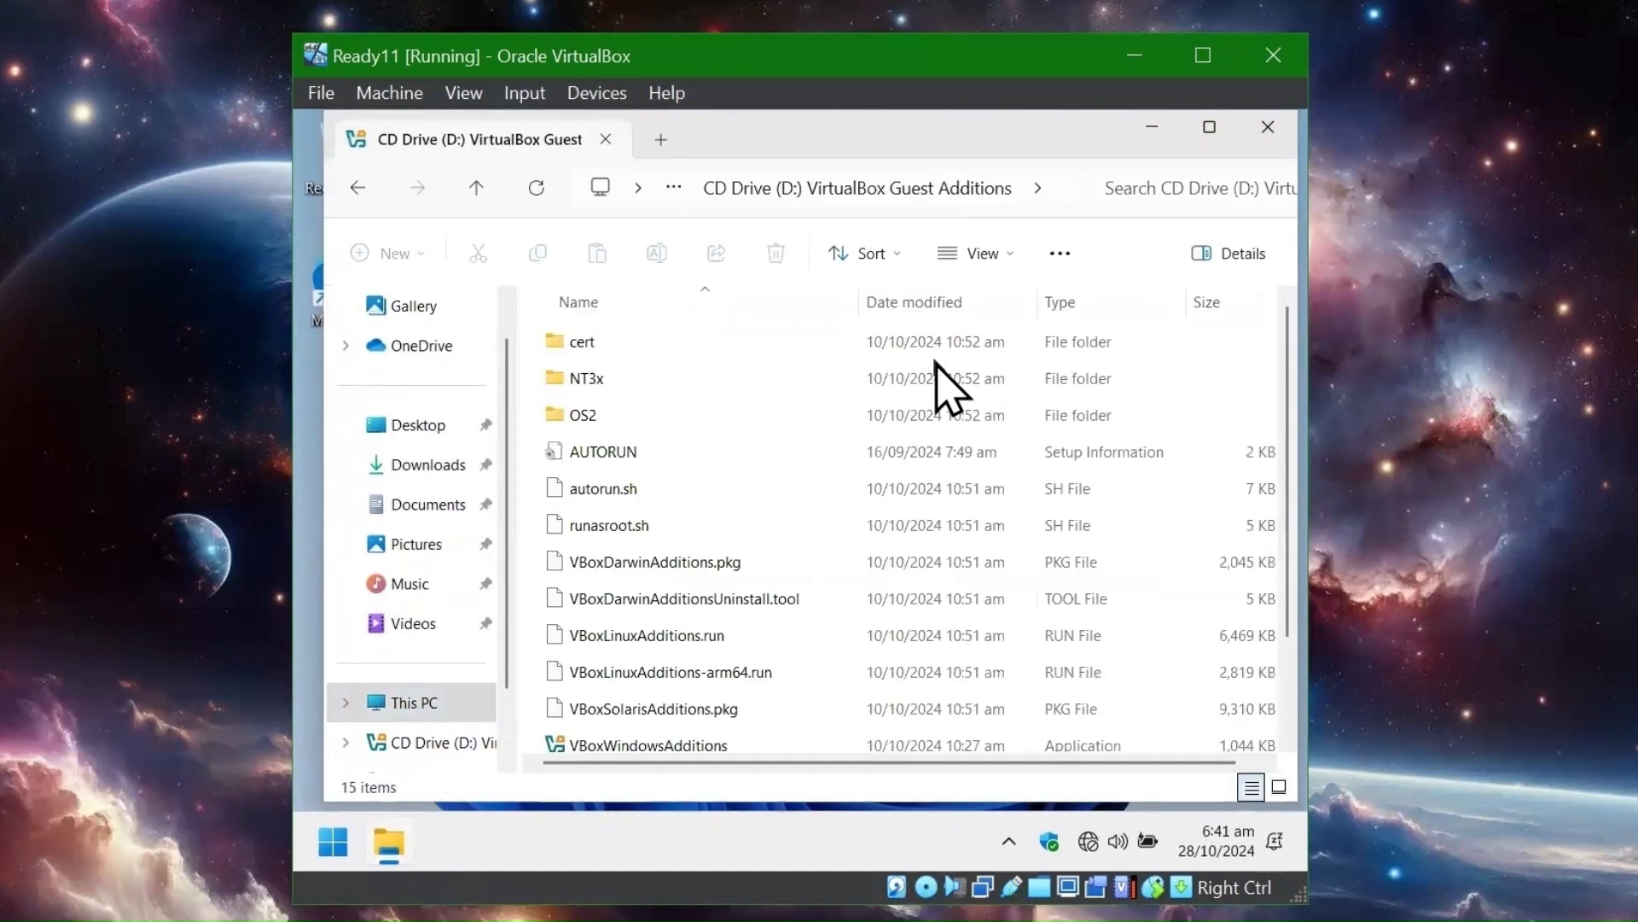
# - Install VBoxWindowsAdditions-amd64 with default location and components, finishing with Reboot now
pyautogui.scroll(-1, 688, 478)
pyautogui.doubleClick(687, 665)
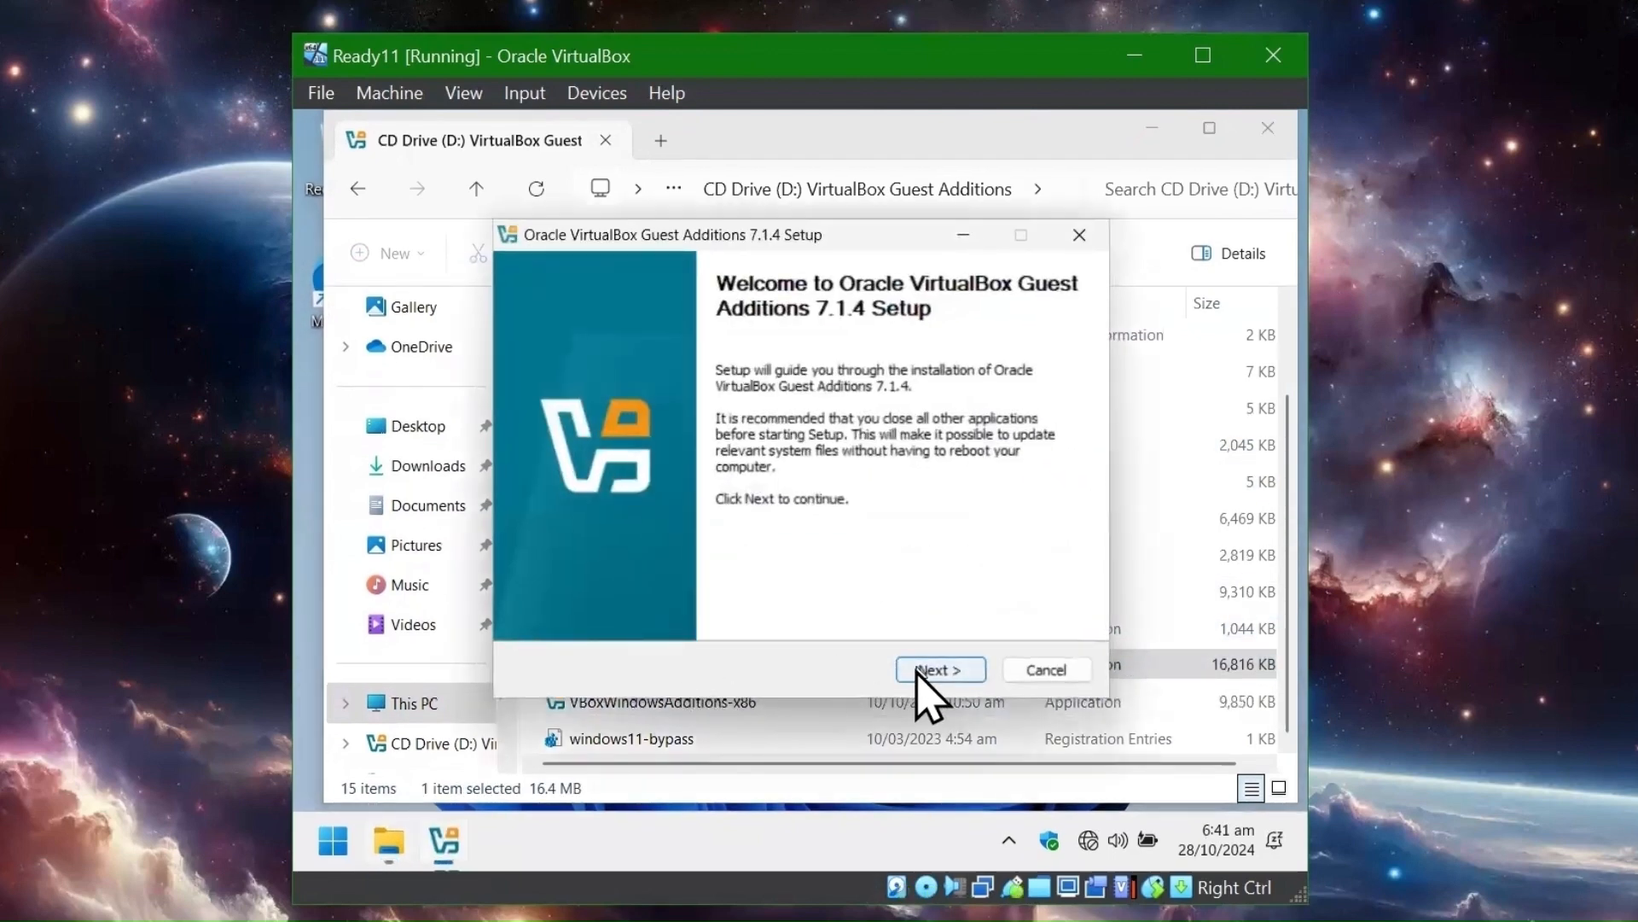
pyautogui.click(920, 663)
pyautogui.click(918, 670)
pyautogui.click(938, 669)
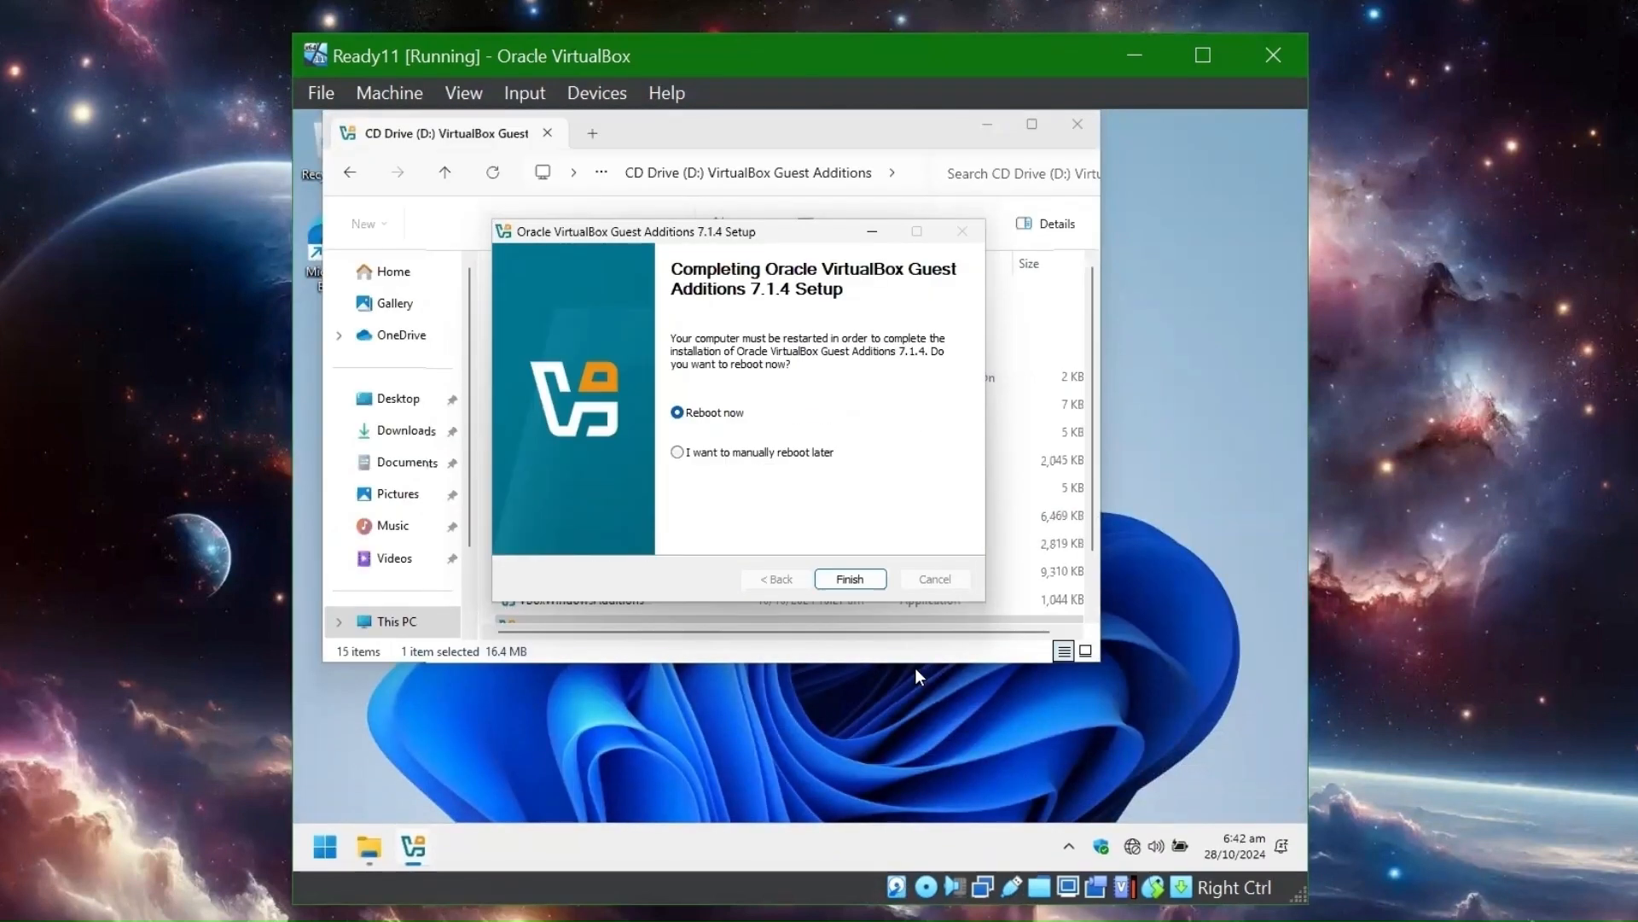
pyautogui.click(867, 579)
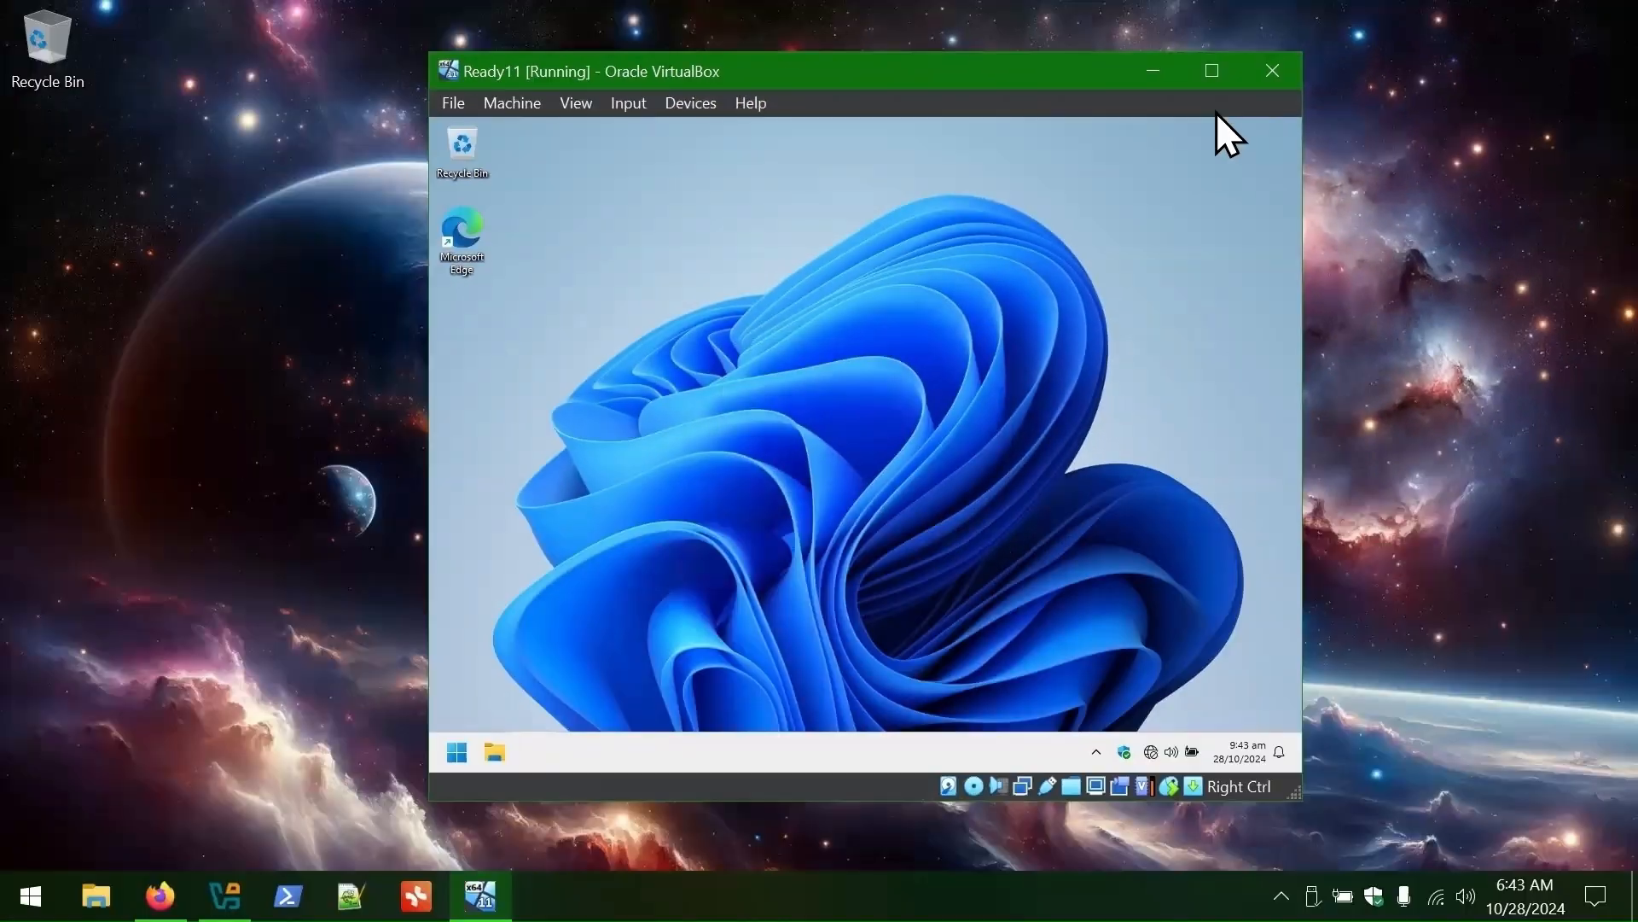
# - Maximize the VirtualBox window and a maximized File Explorer with a wider navigation pane
pyautogui.click(1203, 54)
pyautogui.press('super+e')
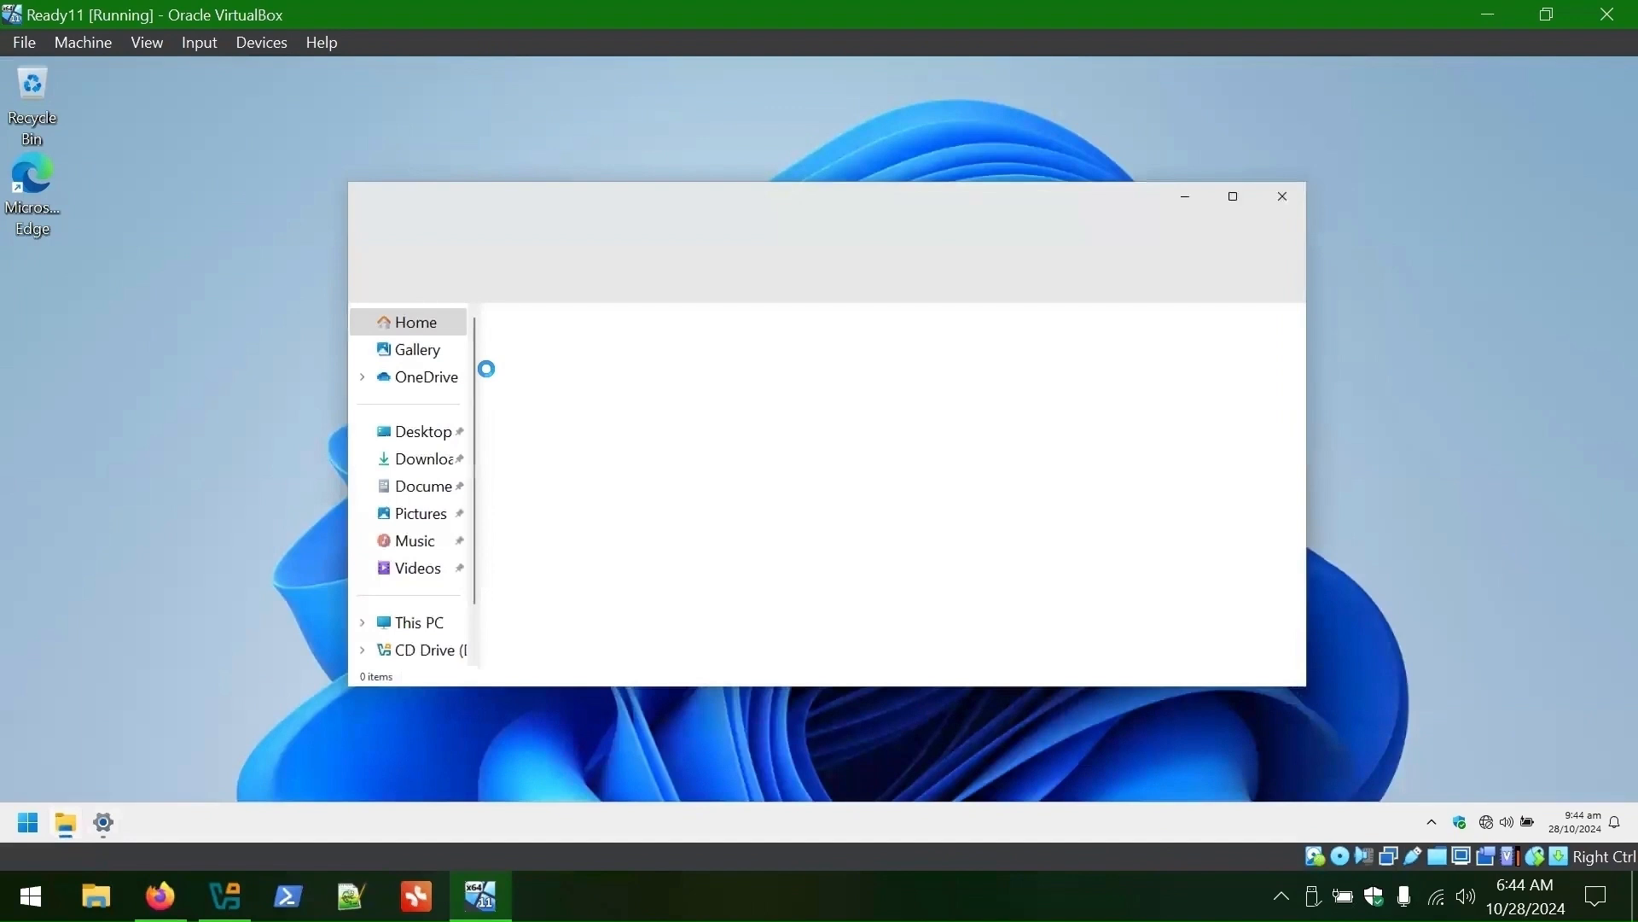
pyautogui.press('super+Up')
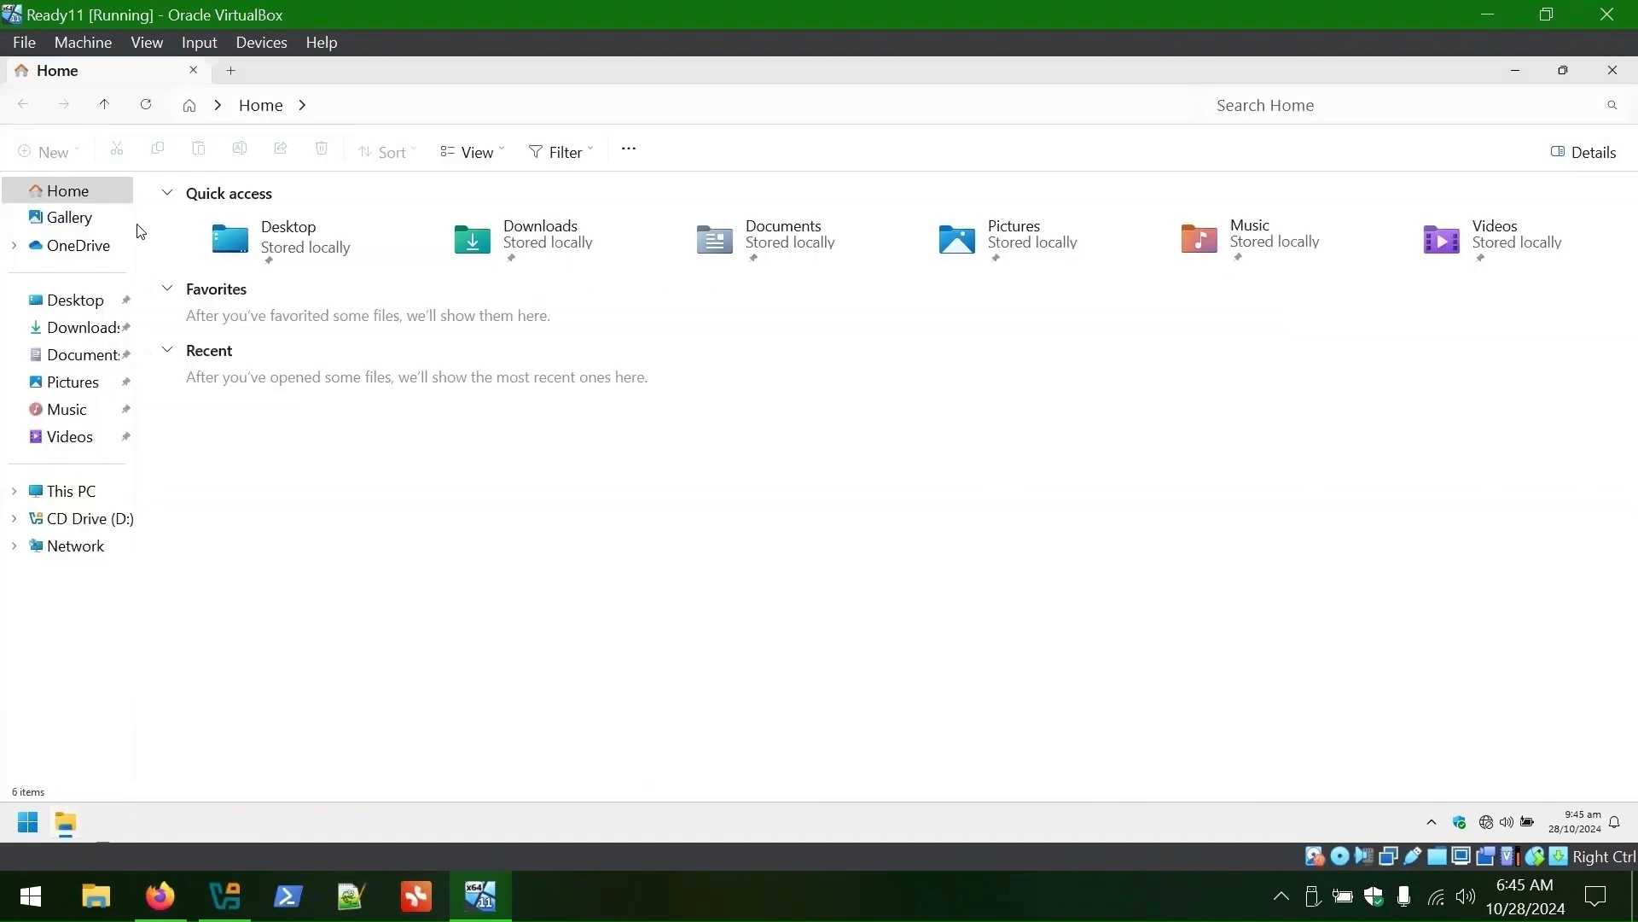
pyautogui.moveTo(136, 228); pyautogui.dragTo(307, 388)
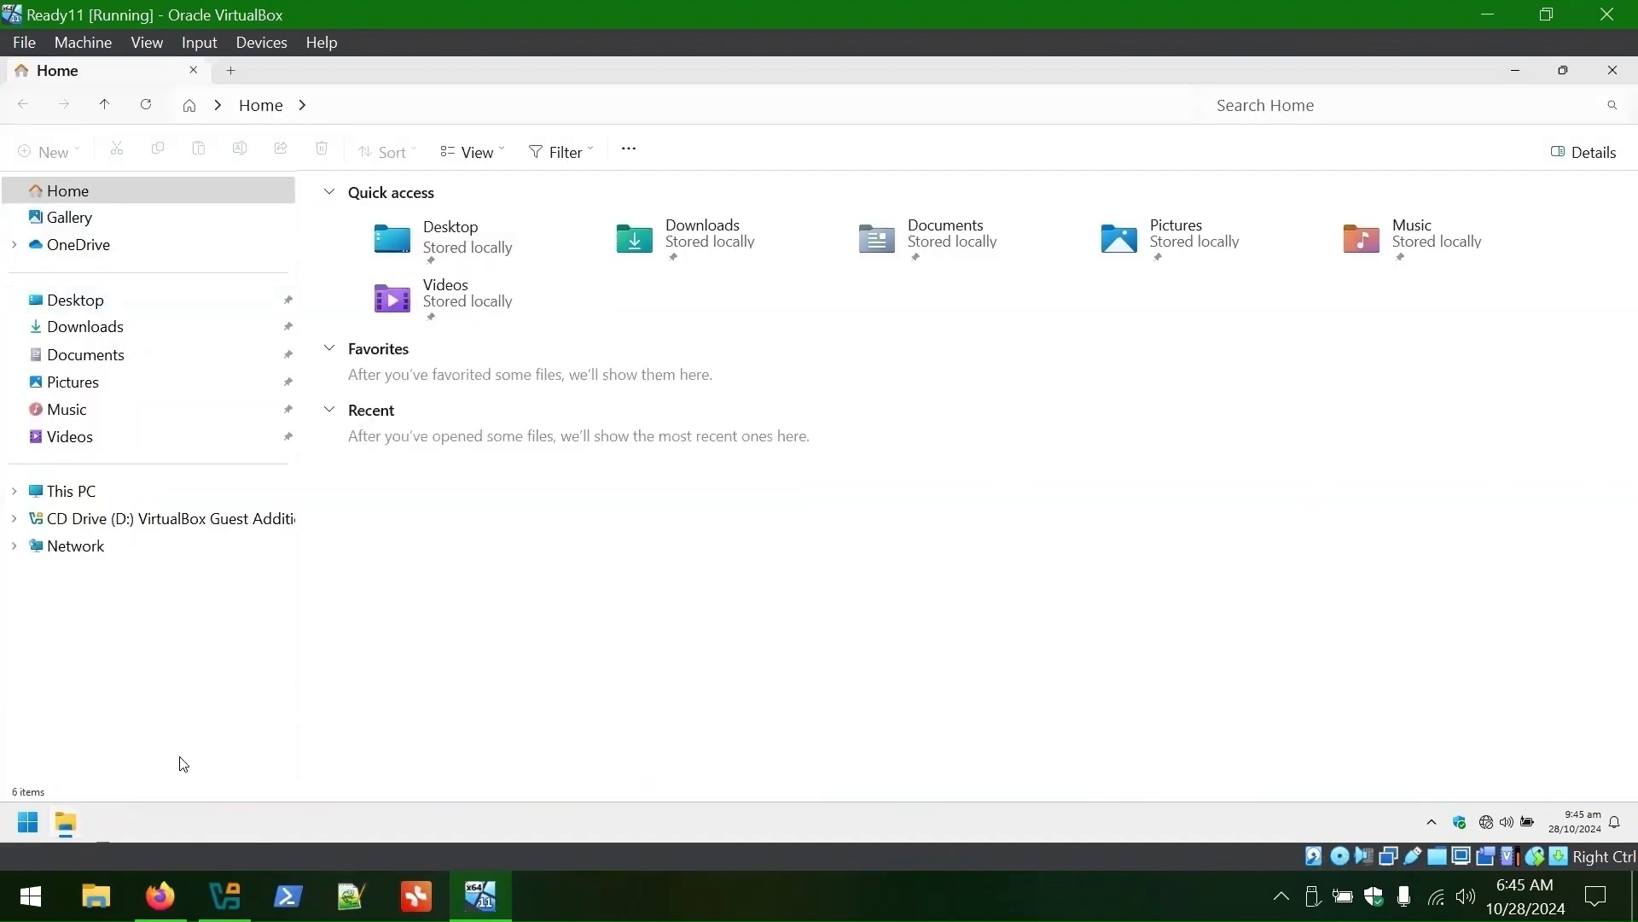
# - Open Transfer (Z:) under This PC and copy the OuterSpace2 image
pyautogui.click(120, 495)
pyautogui.click(425, 325)
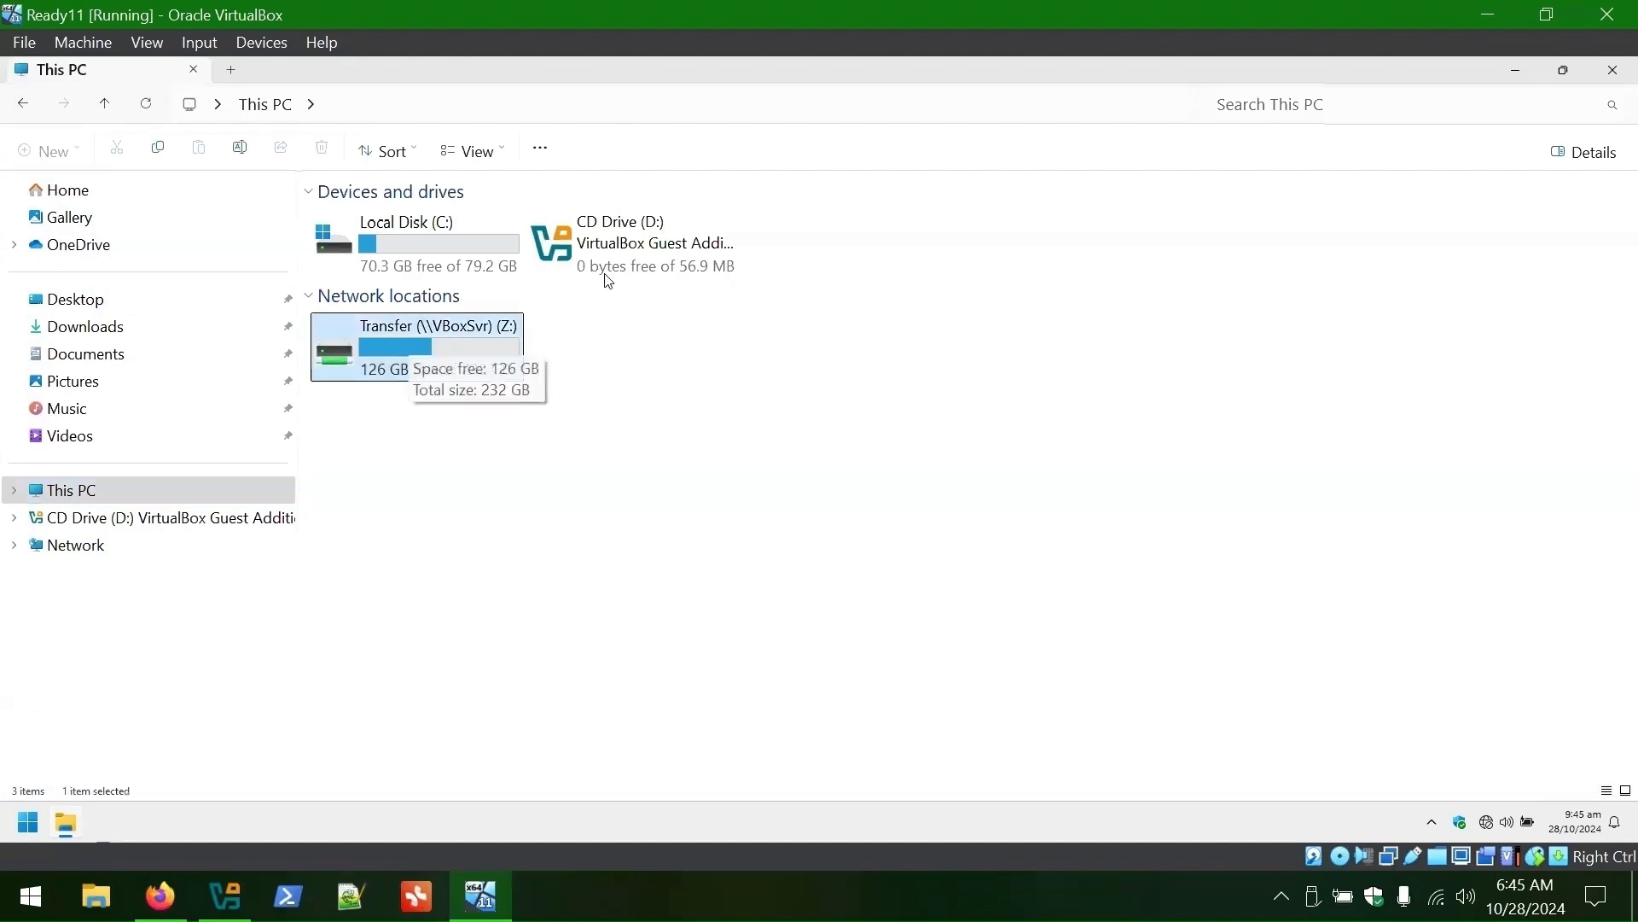
pyautogui.doubleClick(426, 325)
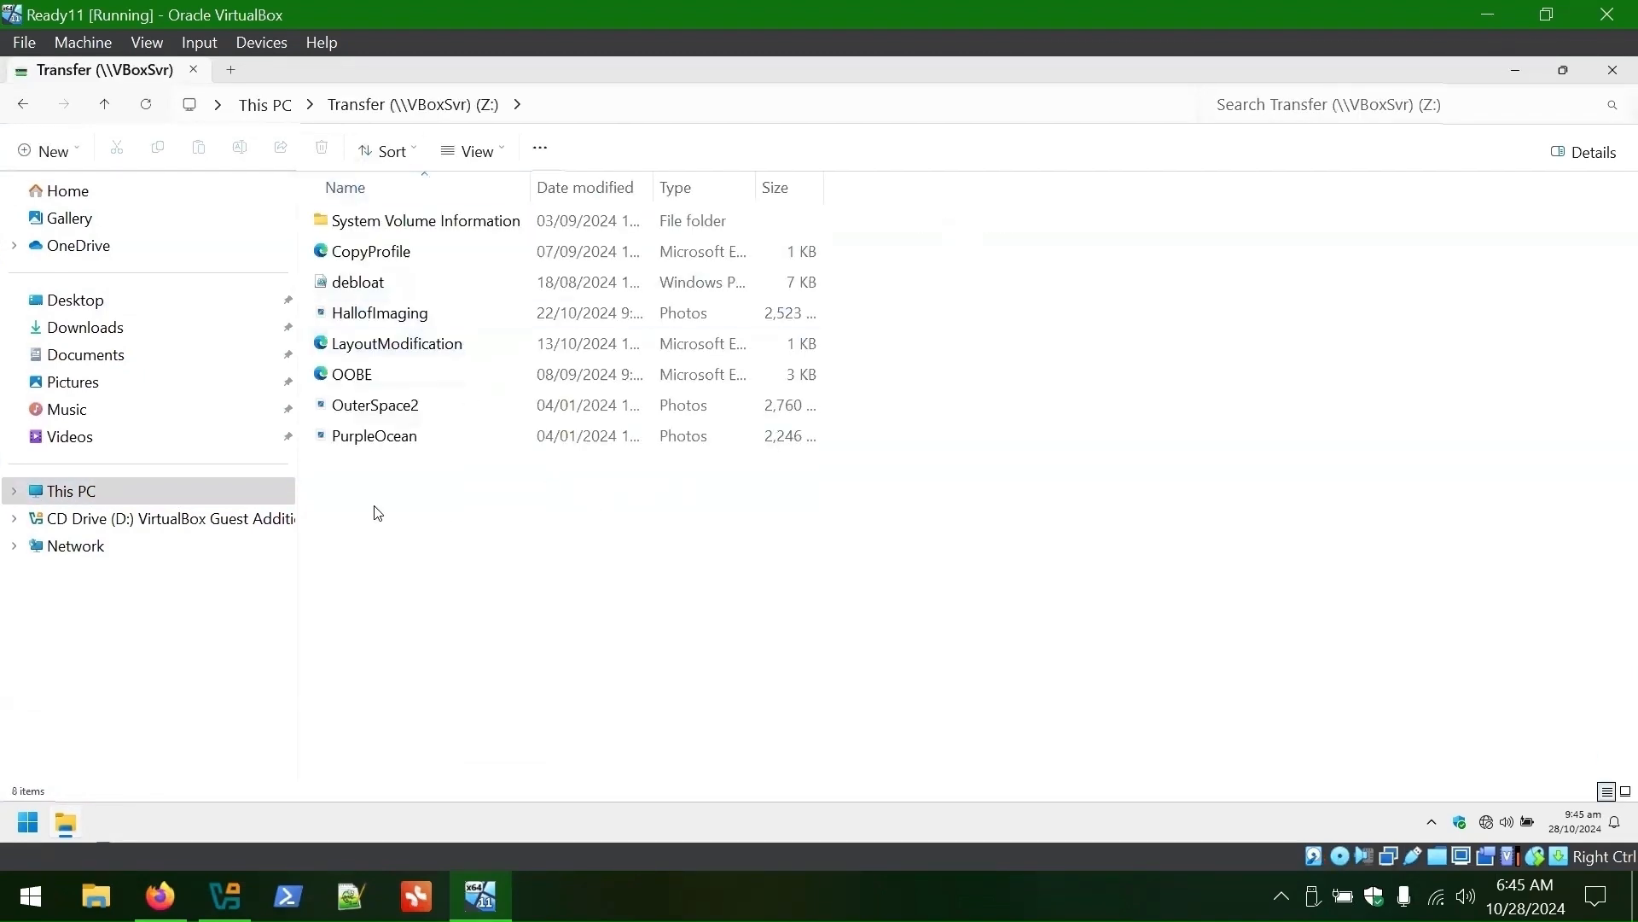
pyautogui.rightClick(358, 403)
pyautogui.click(442, 229)
# - Paste OuterSpace2 into Pictures and set it as the desktop background
pyautogui.click(150, 384)
pyautogui.rightClick(589, 406)
pyautogui.click(612, 430)
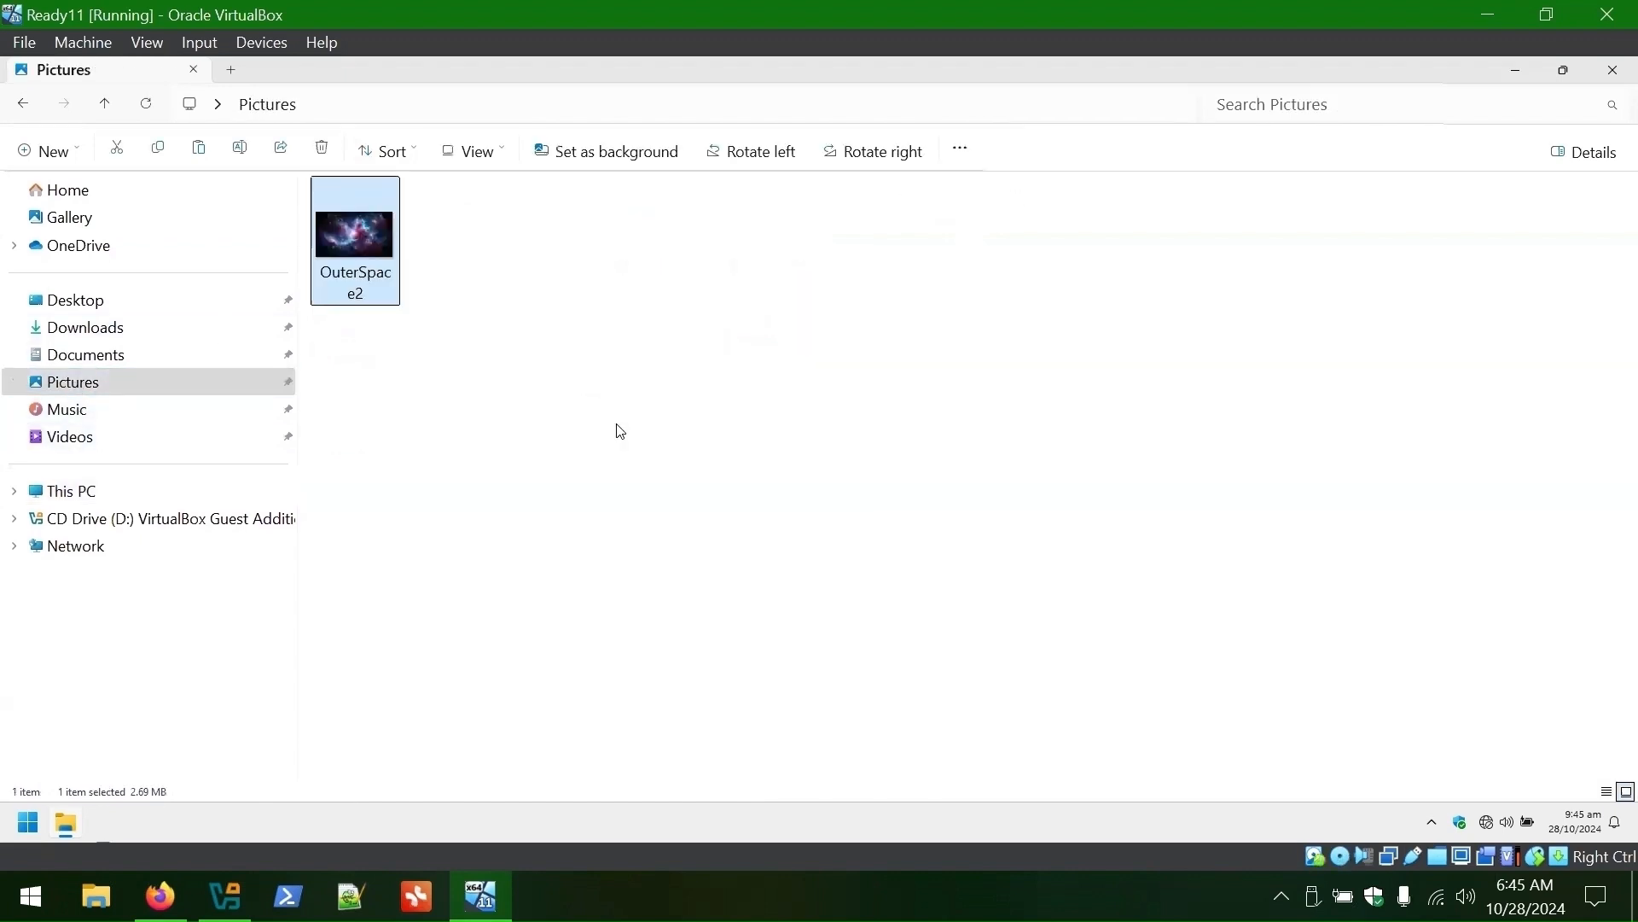
pyautogui.rightClick(349, 243)
pyautogui.click(482, 422)
pyautogui.click(1612, 70)
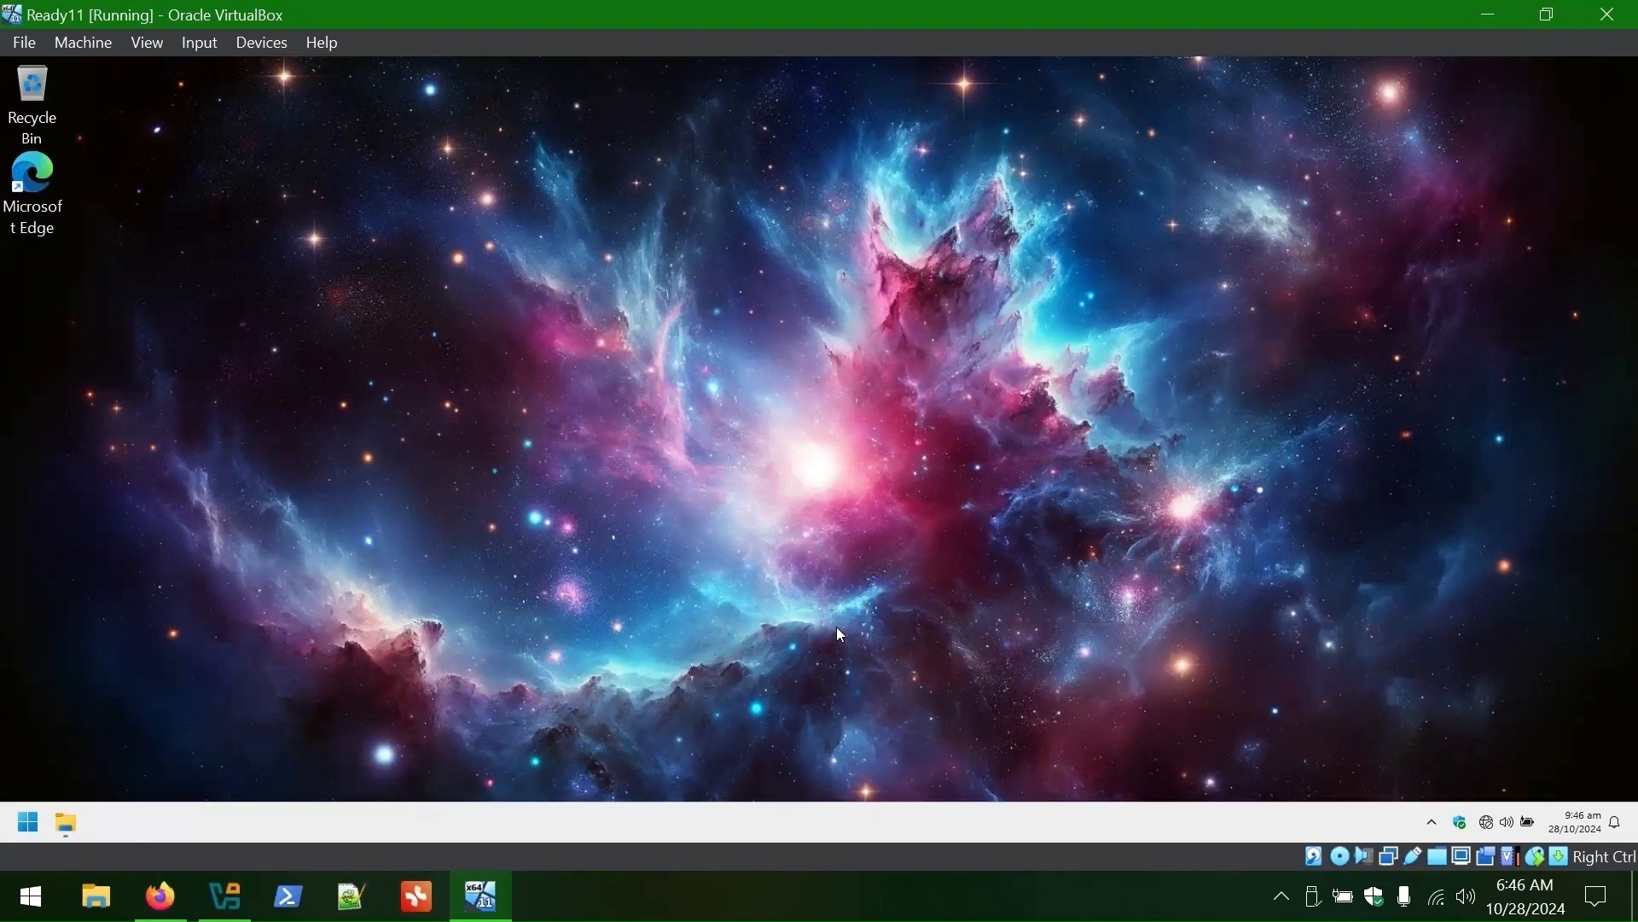
# - Rename the PC to IT-XXXXX in Settings and postpone the restart
pyautogui.click(28, 823)
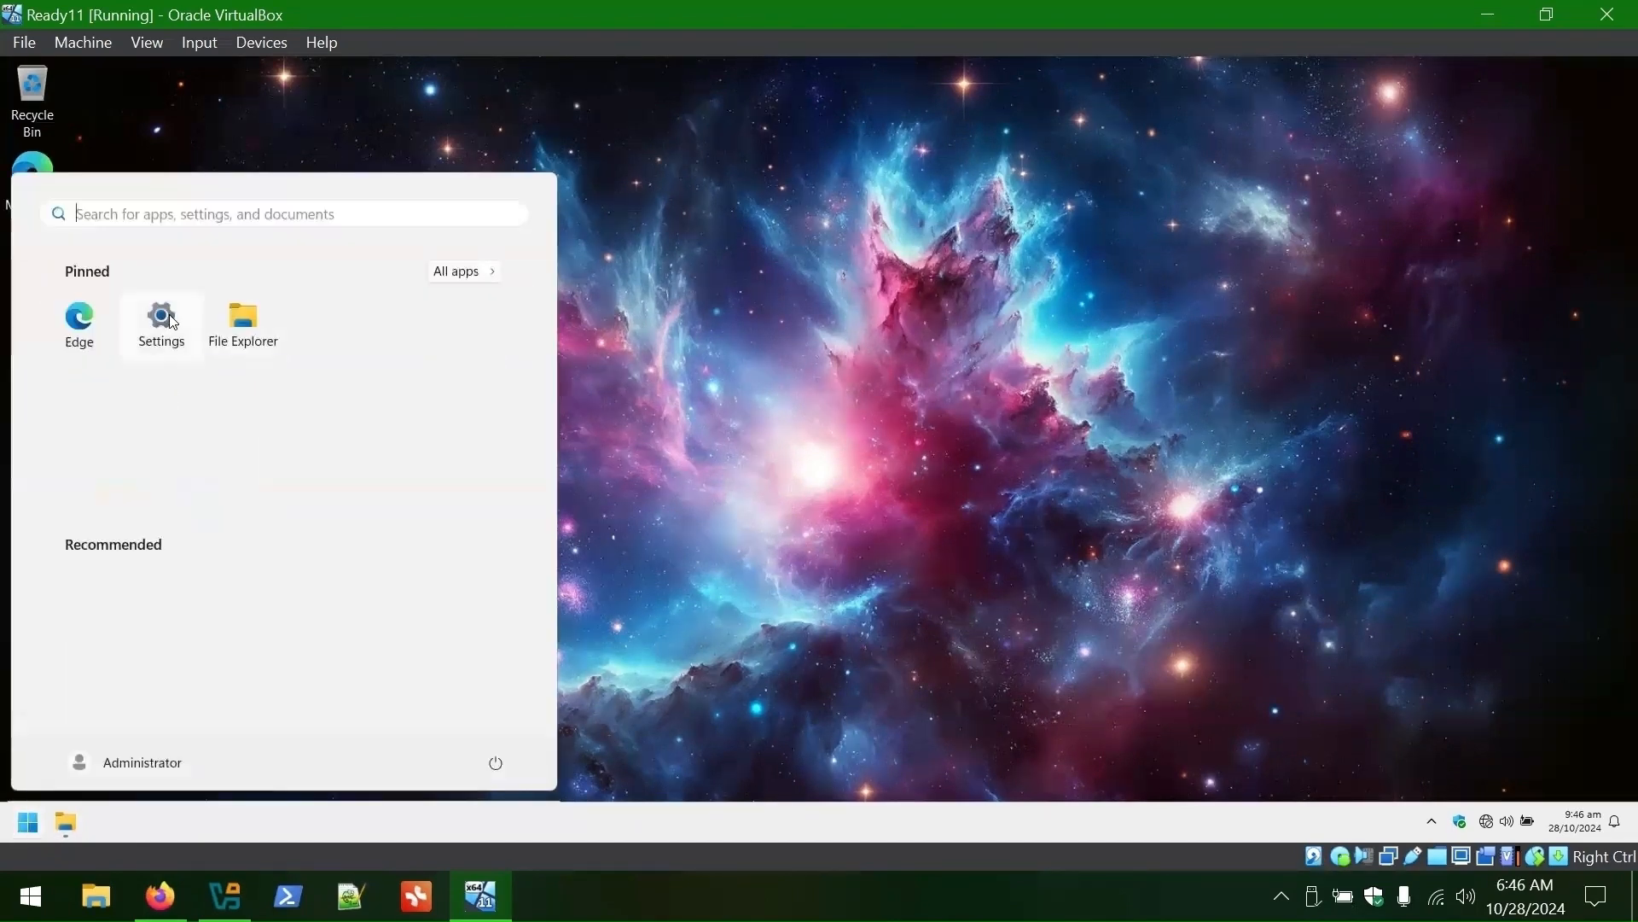
pyautogui.click(161, 320)
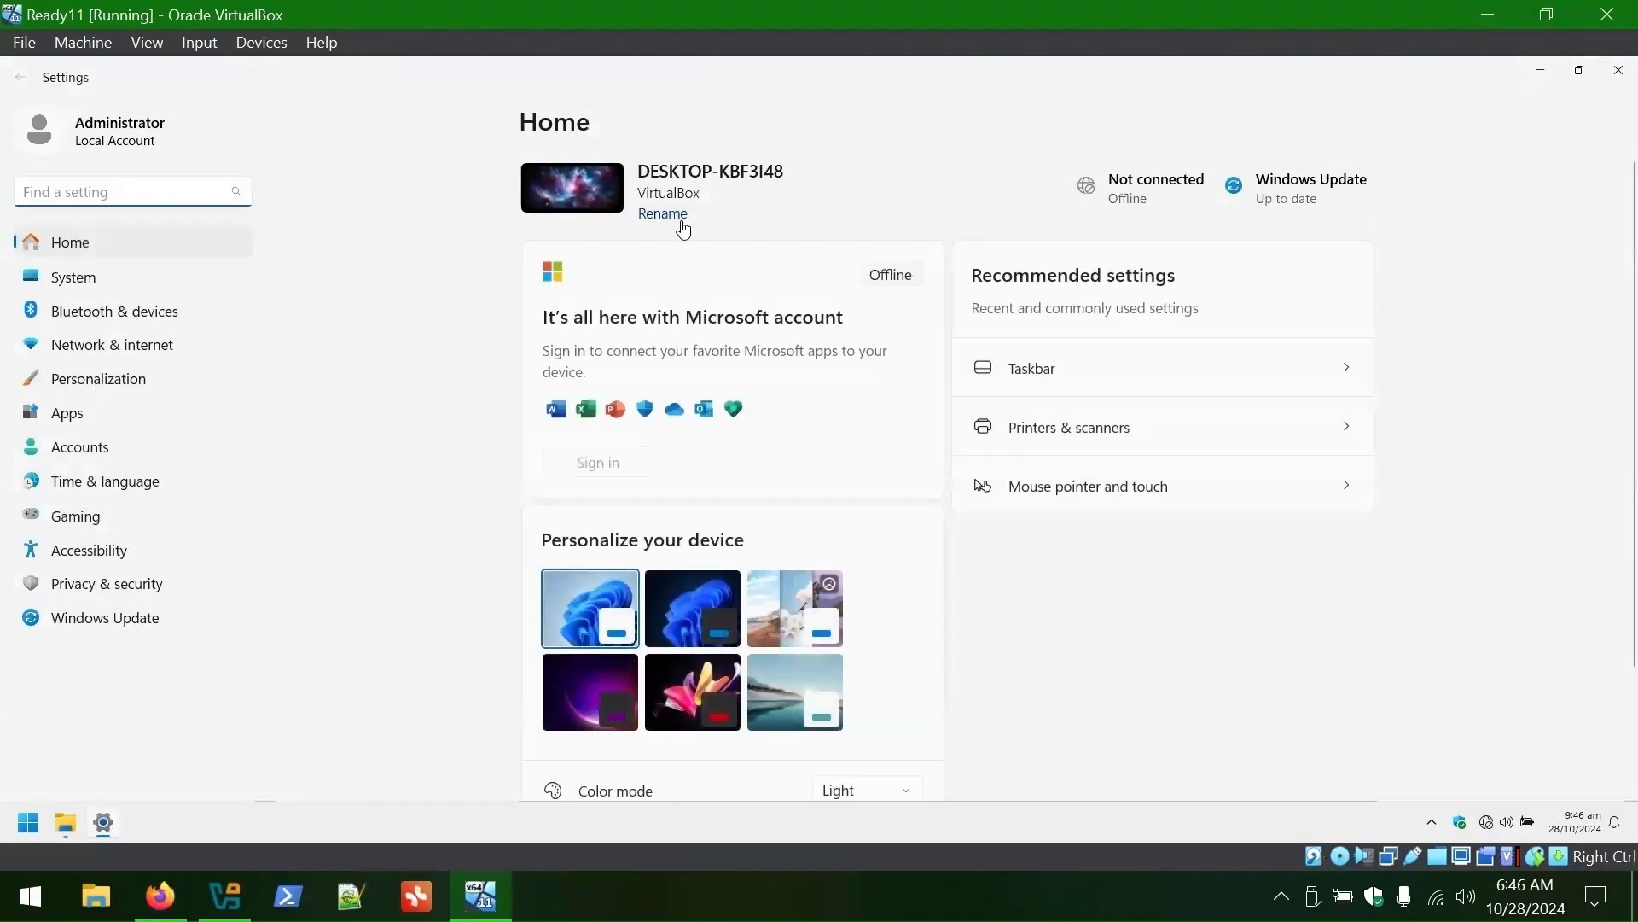
pyautogui.click(668, 216)
pyautogui.write('IT-XXXXX')
pyautogui.click(930, 512)
pyautogui.click(1024, 474)
# - Switch Windows to dark mode under Personalization > Colors
pyautogui.click(84, 390)
pyautogui.click(182, 382)
pyautogui.click(680, 456)
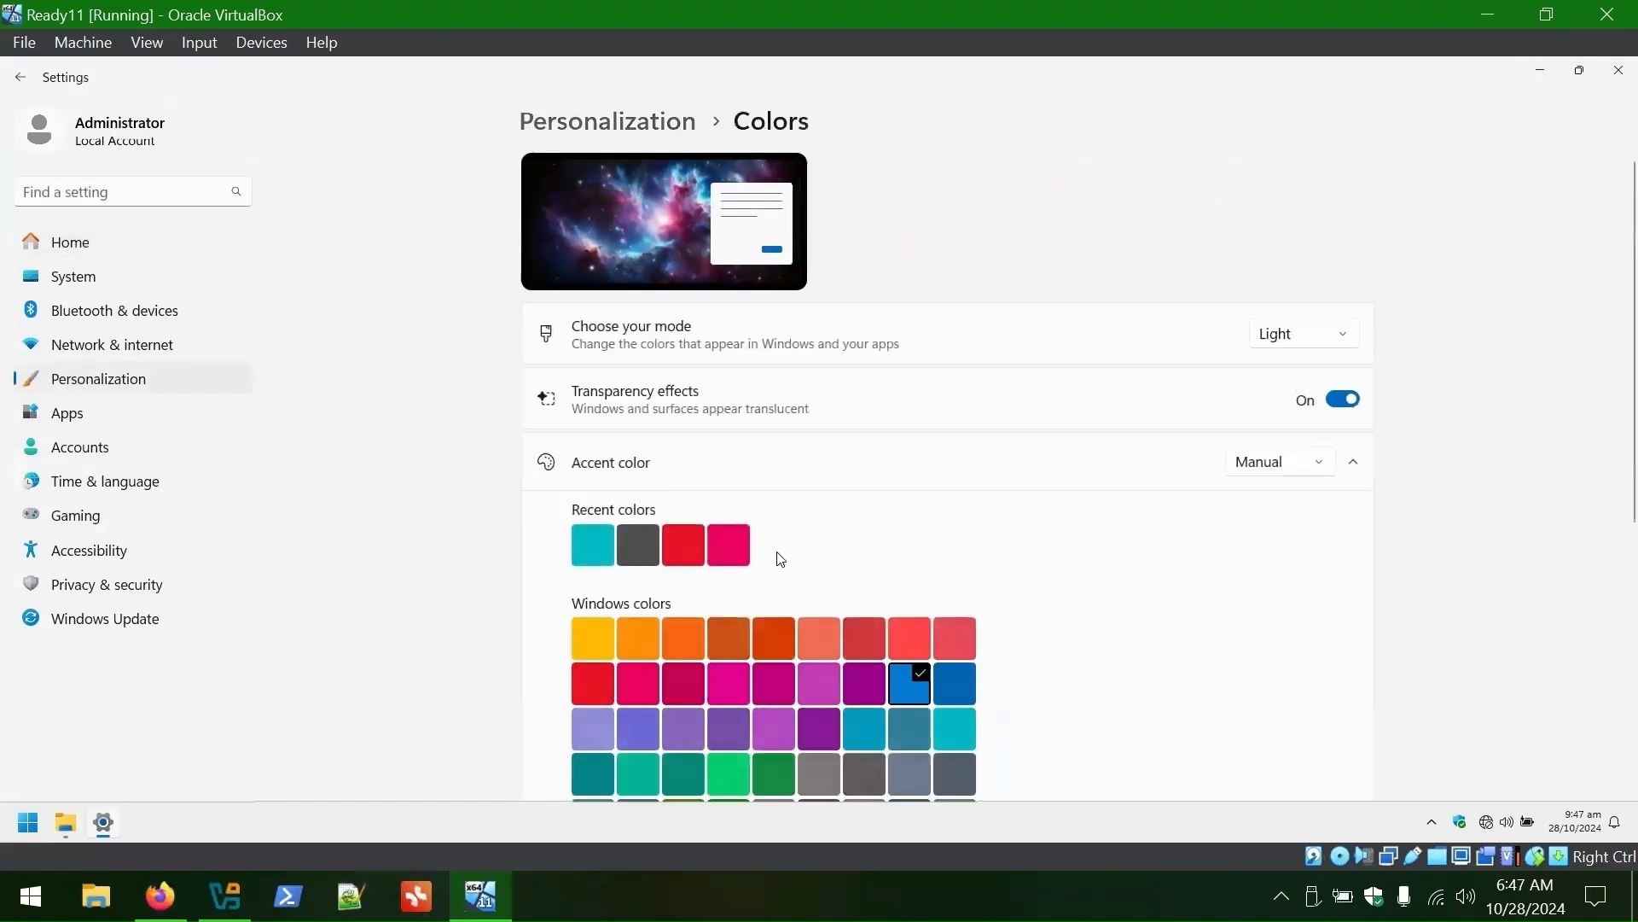
pyautogui.scroll(-1, 1445, 453)
pyautogui.click(1303, 238)
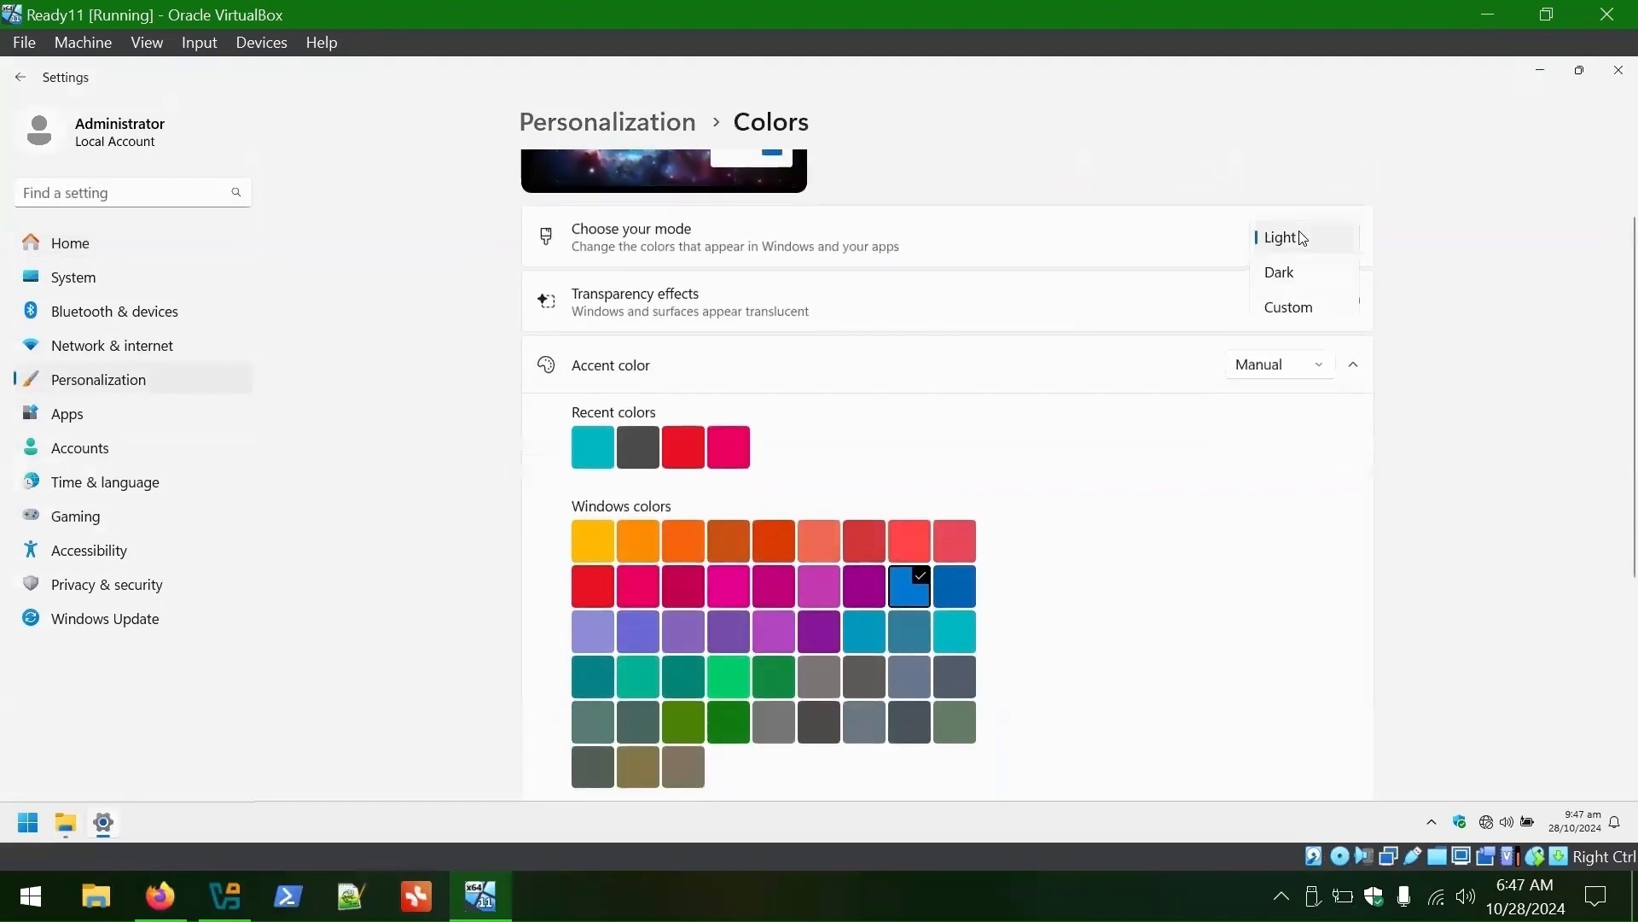
pyautogui.click(1284, 273)
# - Pick the dark teal accent and show it on Start, taskbar and title bars
pyautogui.scroll(-2, 1539, 280)
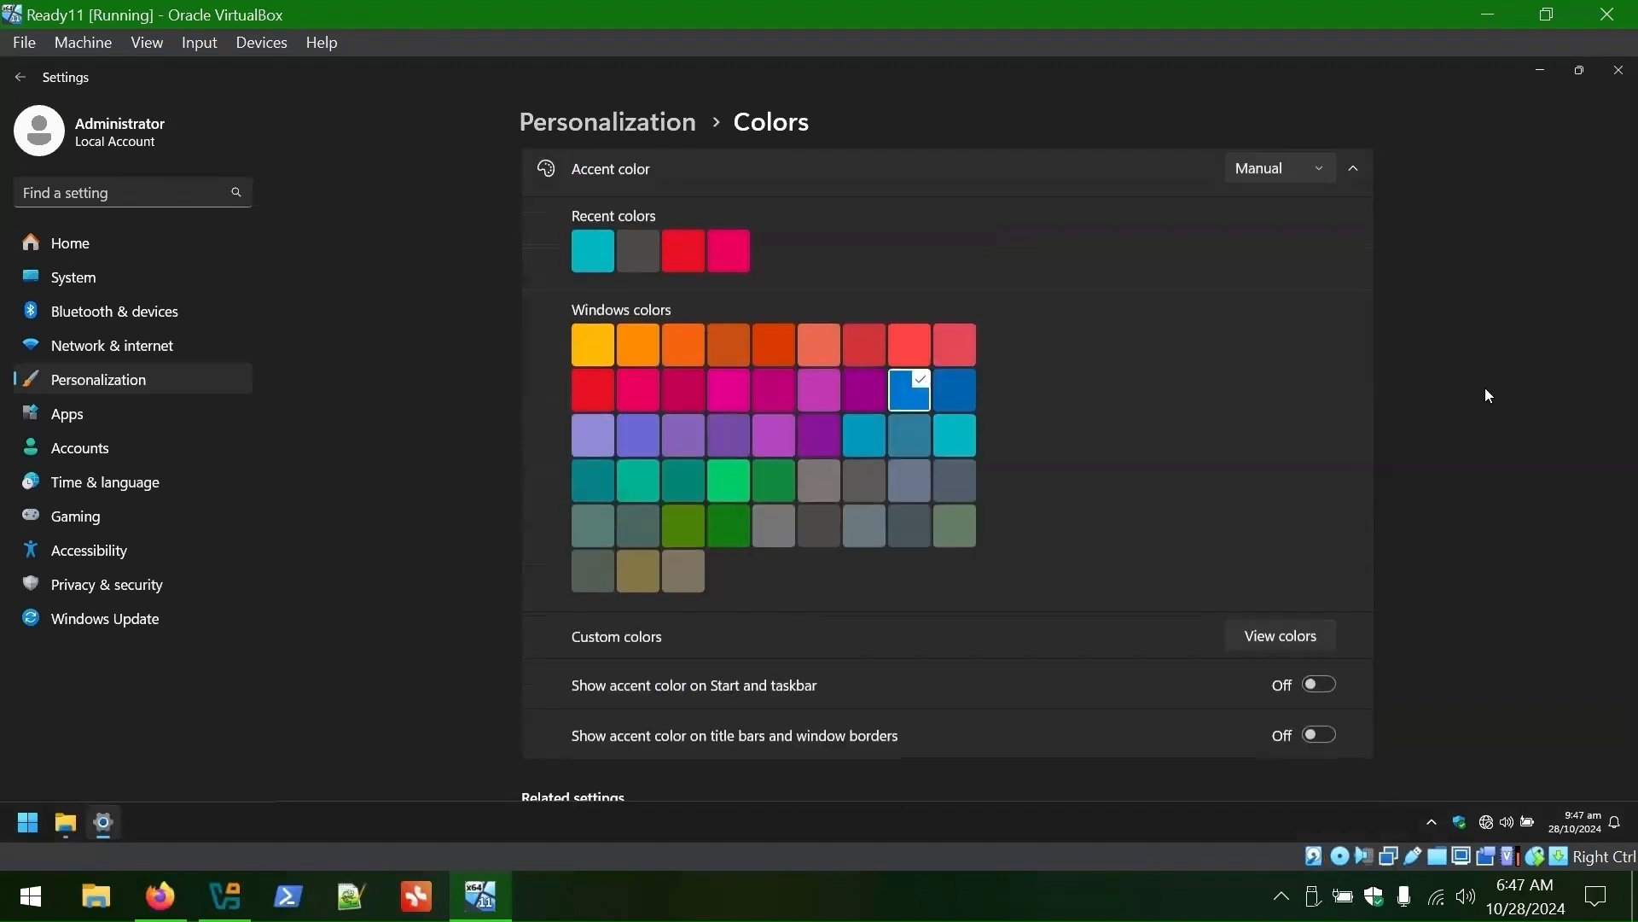
pyautogui.click(686, 483)
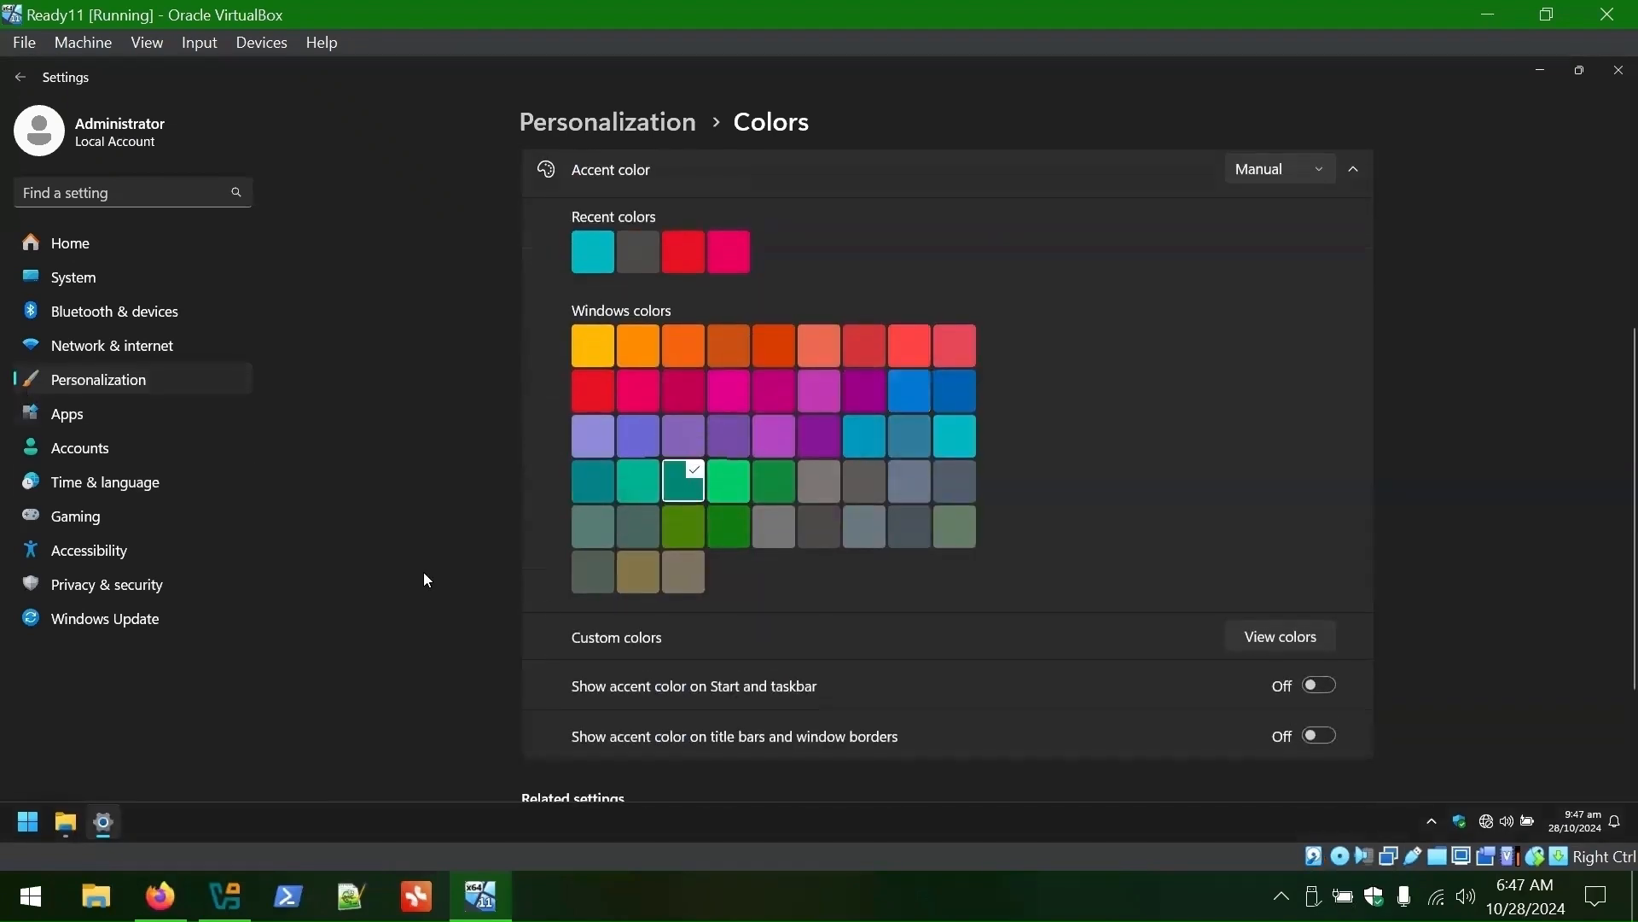
pyautogui.click(1321, 686)
pyautogui.click(1329, 743)
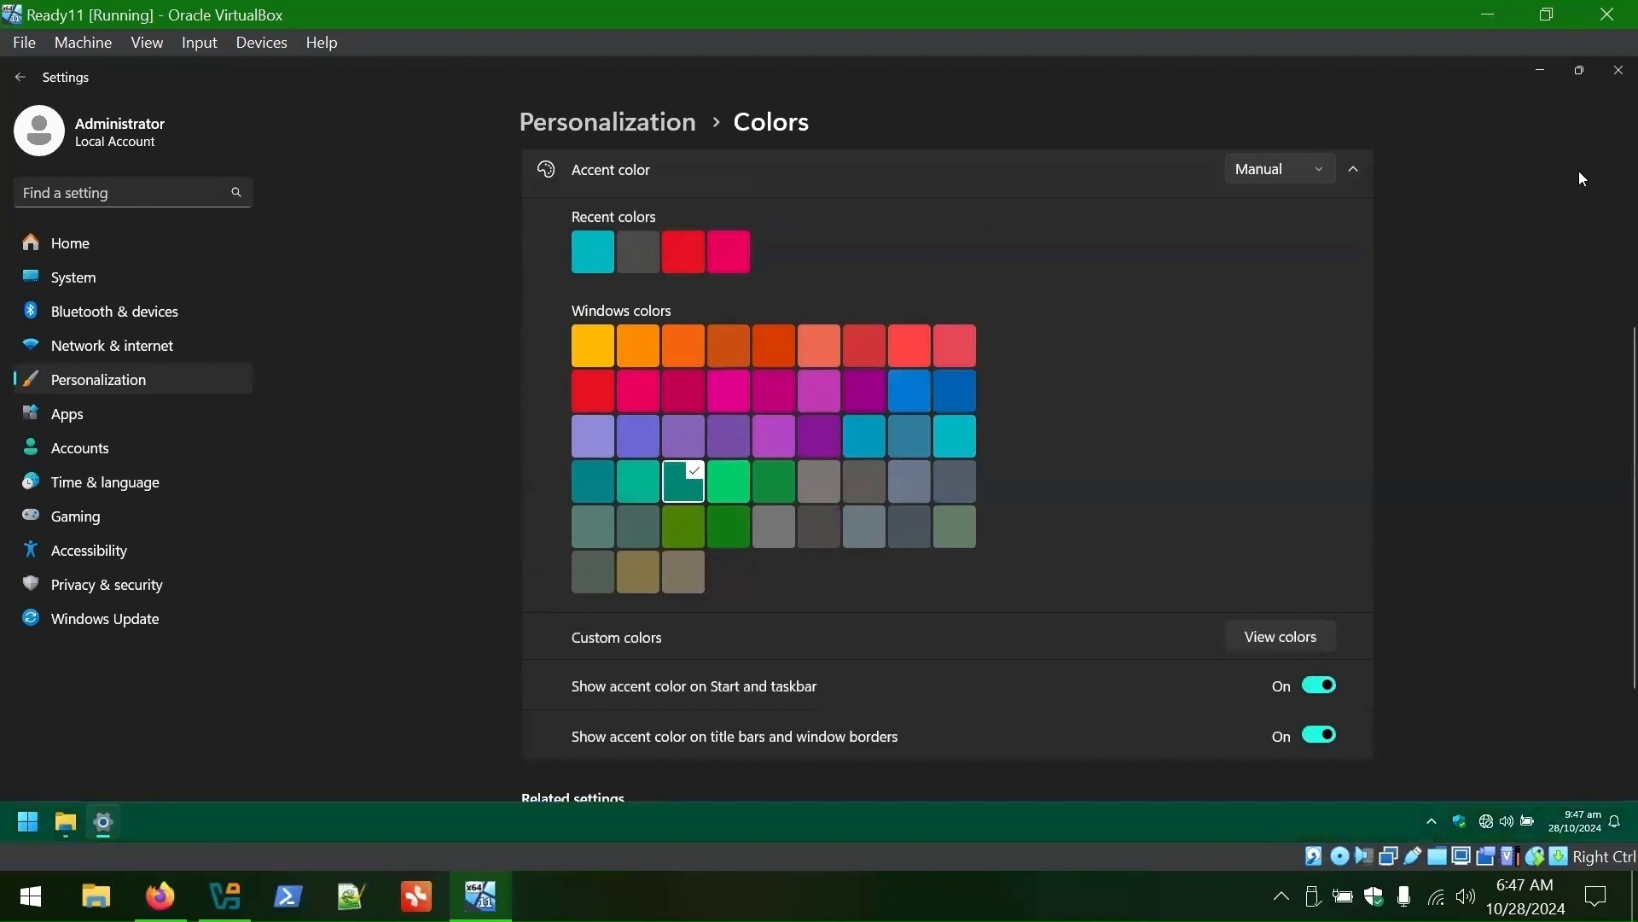
pyautogui.click(1540, 72)
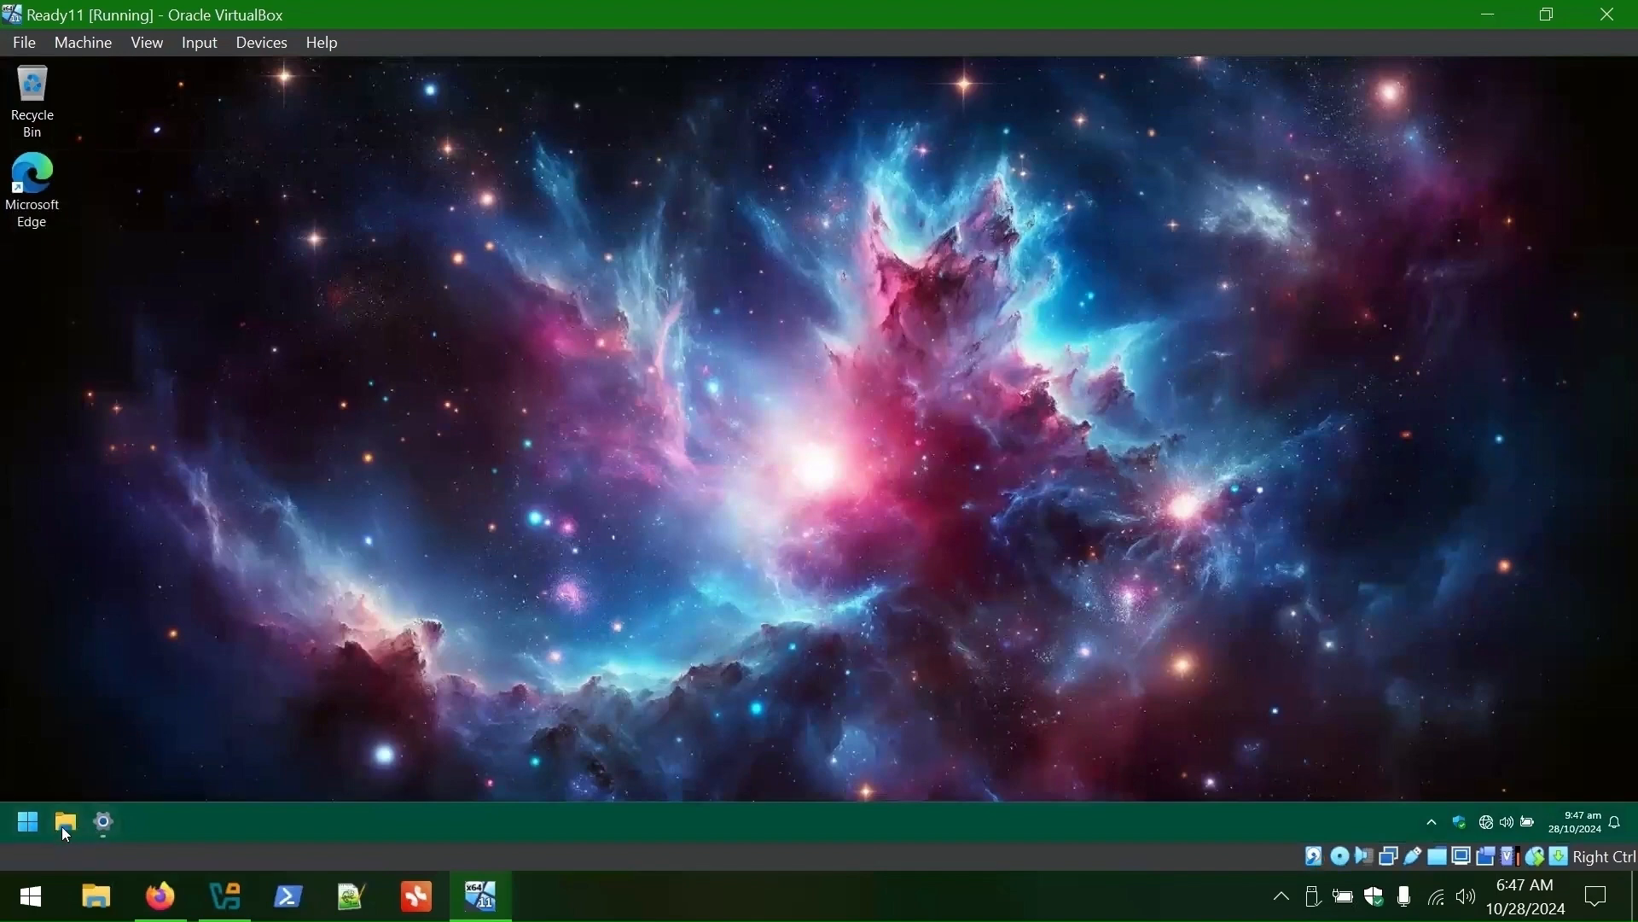
# - Enable the Computer desktop icon in Themes and place This PC beside the Recycle Bin
pyautogui.click(97, 824)
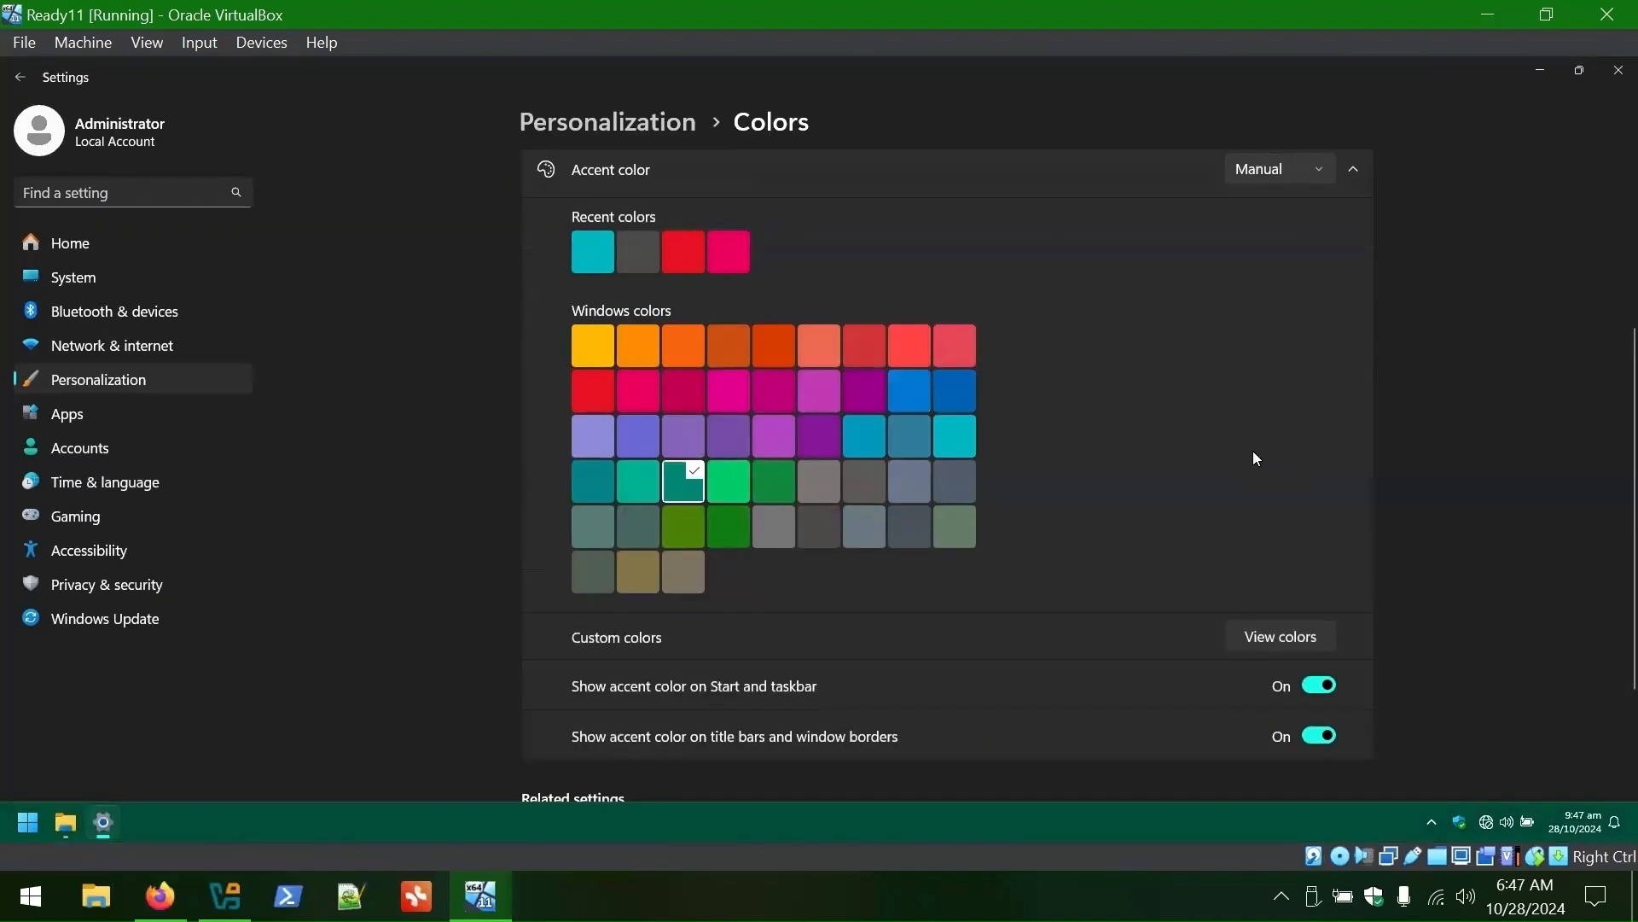
pyautogui.scroll(-3, 1211, 546)
pyautogui.scroll(6, 1156, 632)
pyautogui.click(608, 121)
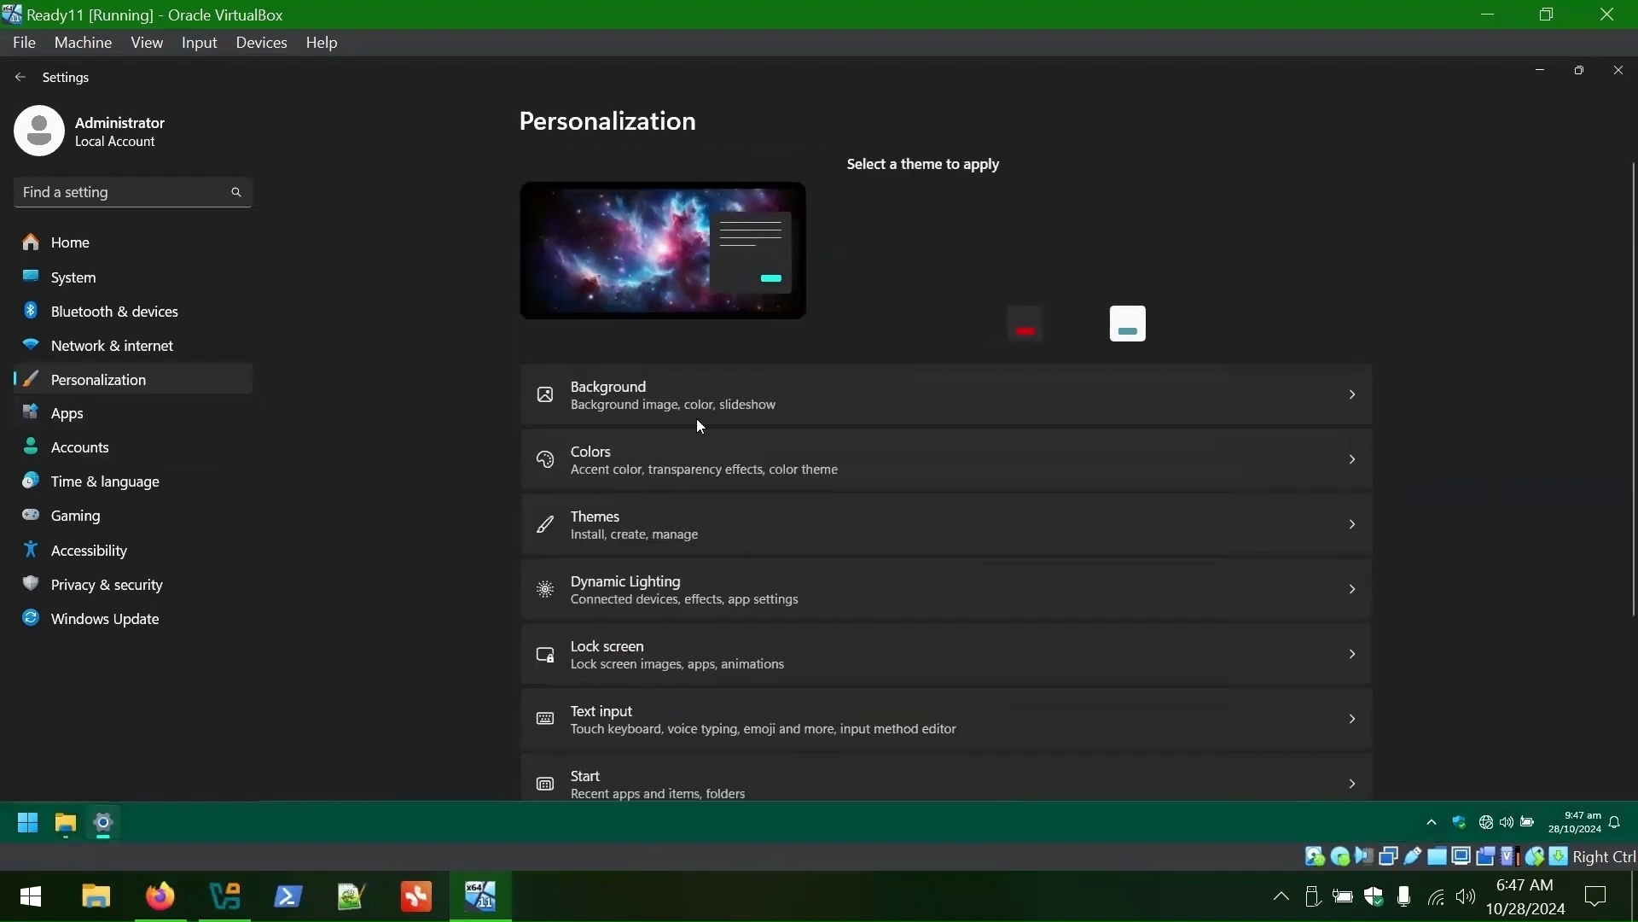
pyautogui.scroll(-3, 682, 443)
pyautogui.click(662, 330)
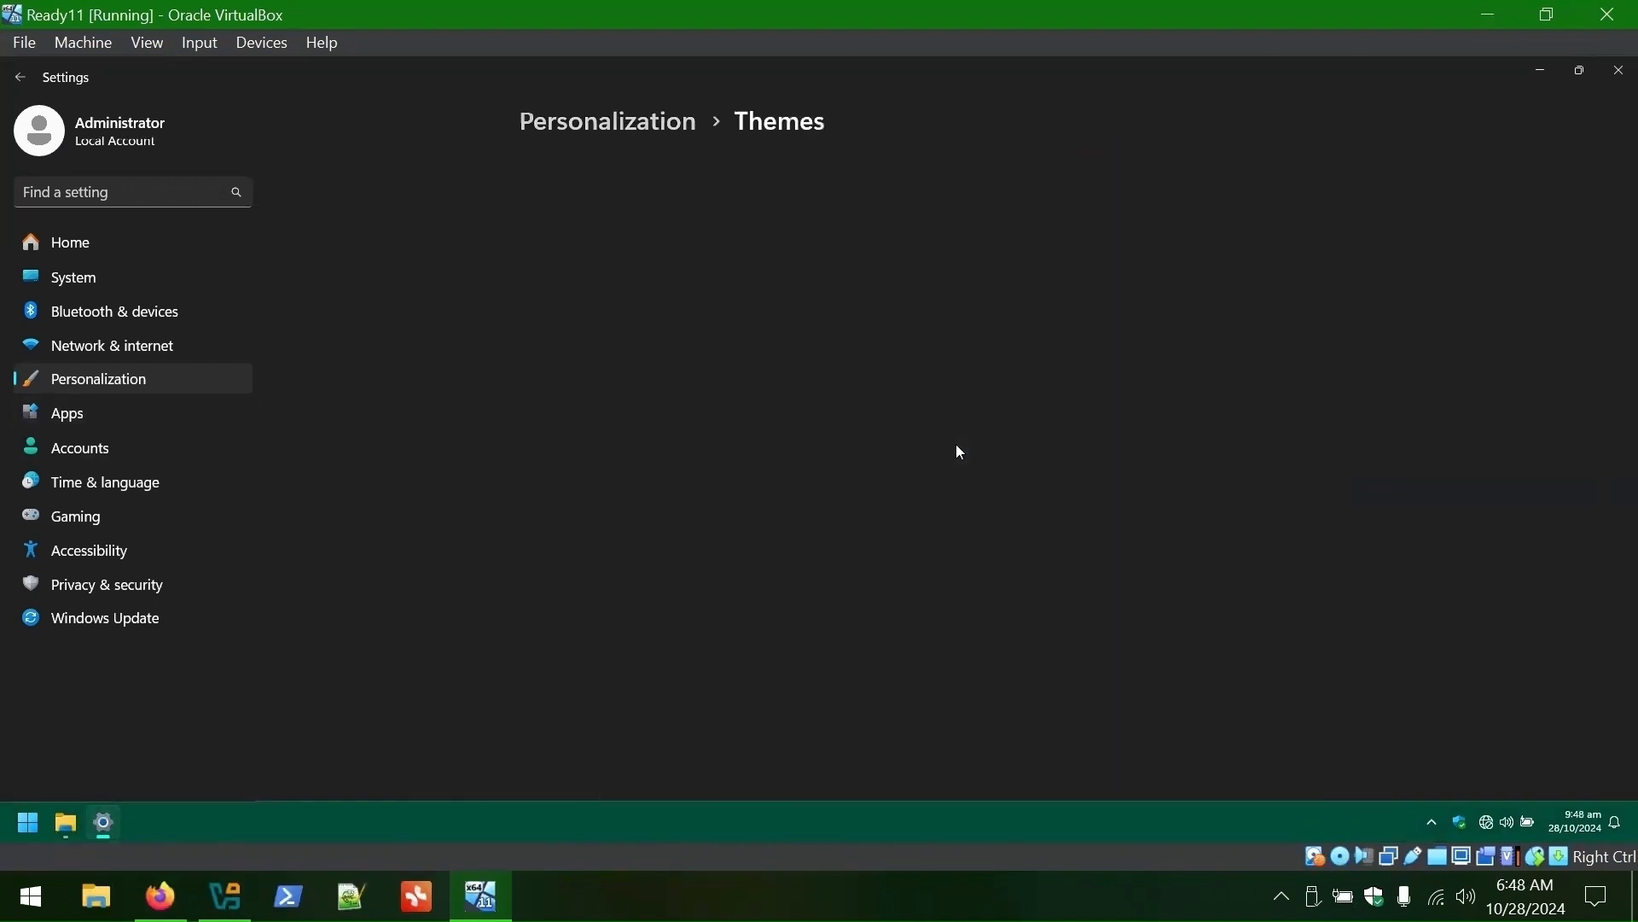
pyautogui.click(674, 606)
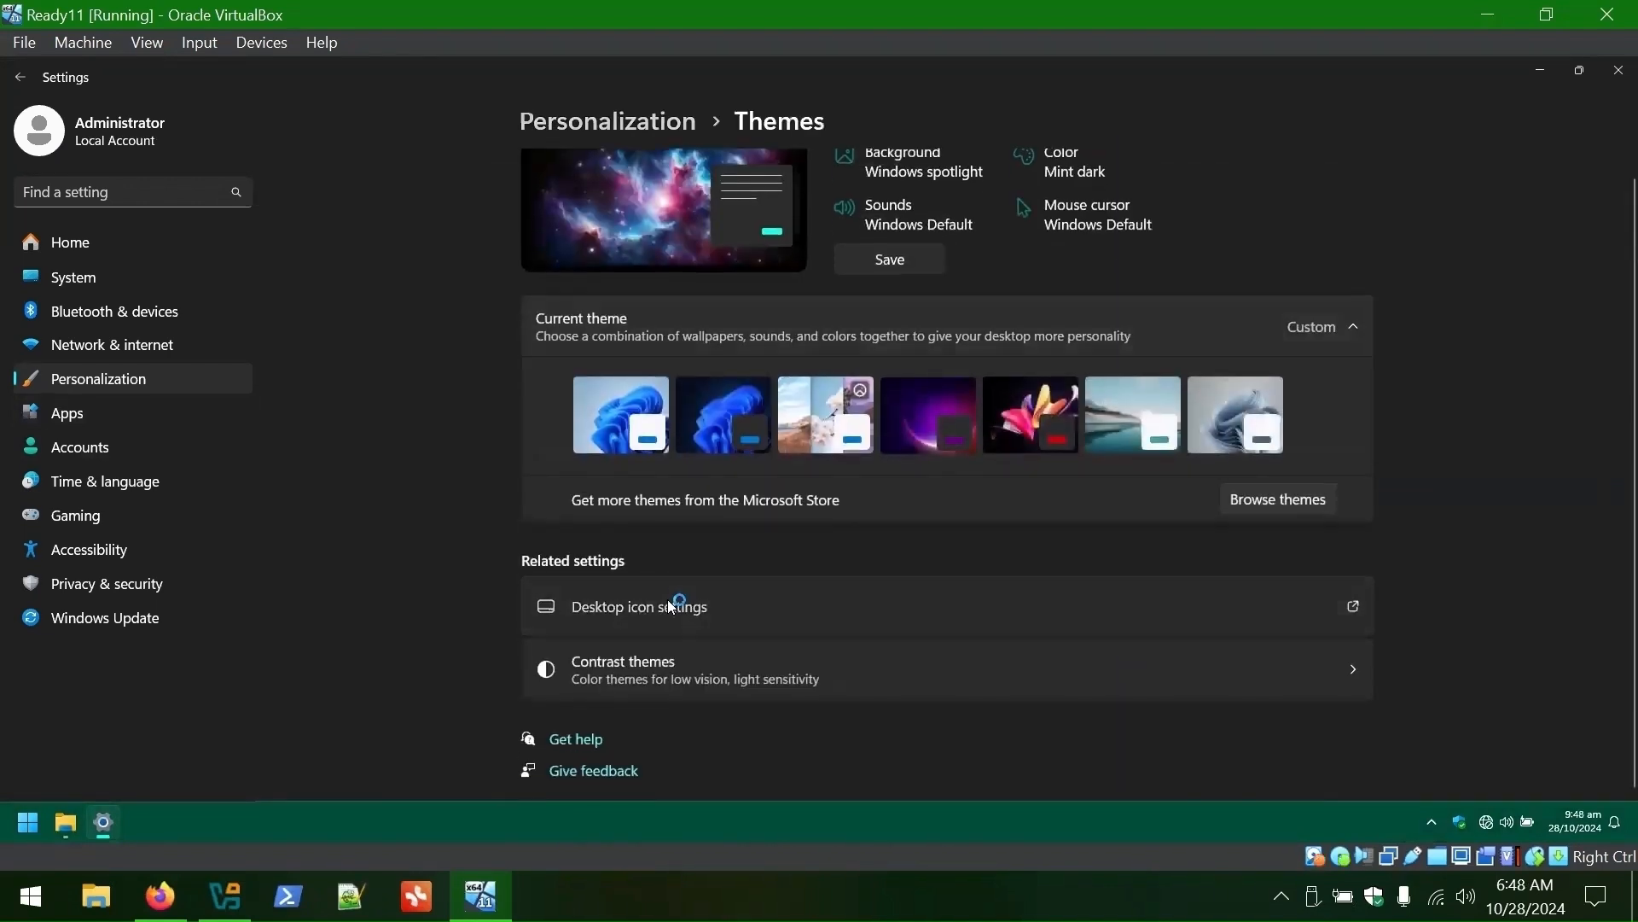
pyautogui.click(106, 205)
pyautogui.click(238, 495)
pyautogui.click(1533, 71)
pyautogui.moveTo(33, 266); pyautogui.dragTo(94, 90)
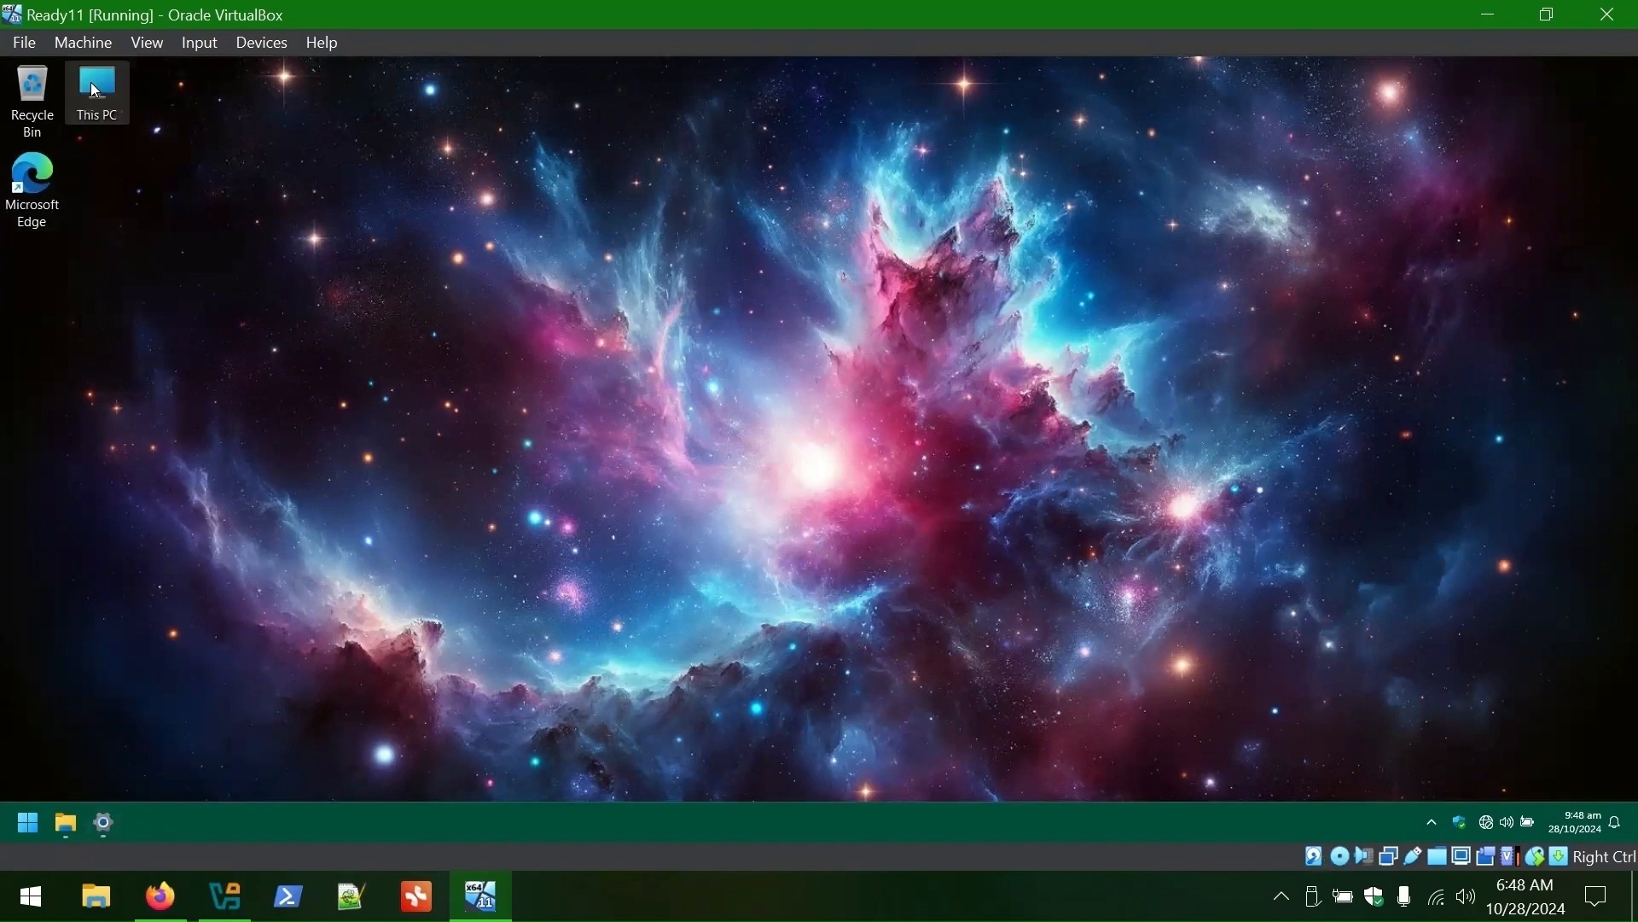
# - Deselect the picture in Pictures and go to Personalization > Lock screen
pyautogui.click(66, 822)
pyautogui.click(794, 452)
pyautogui.click(103, 824)
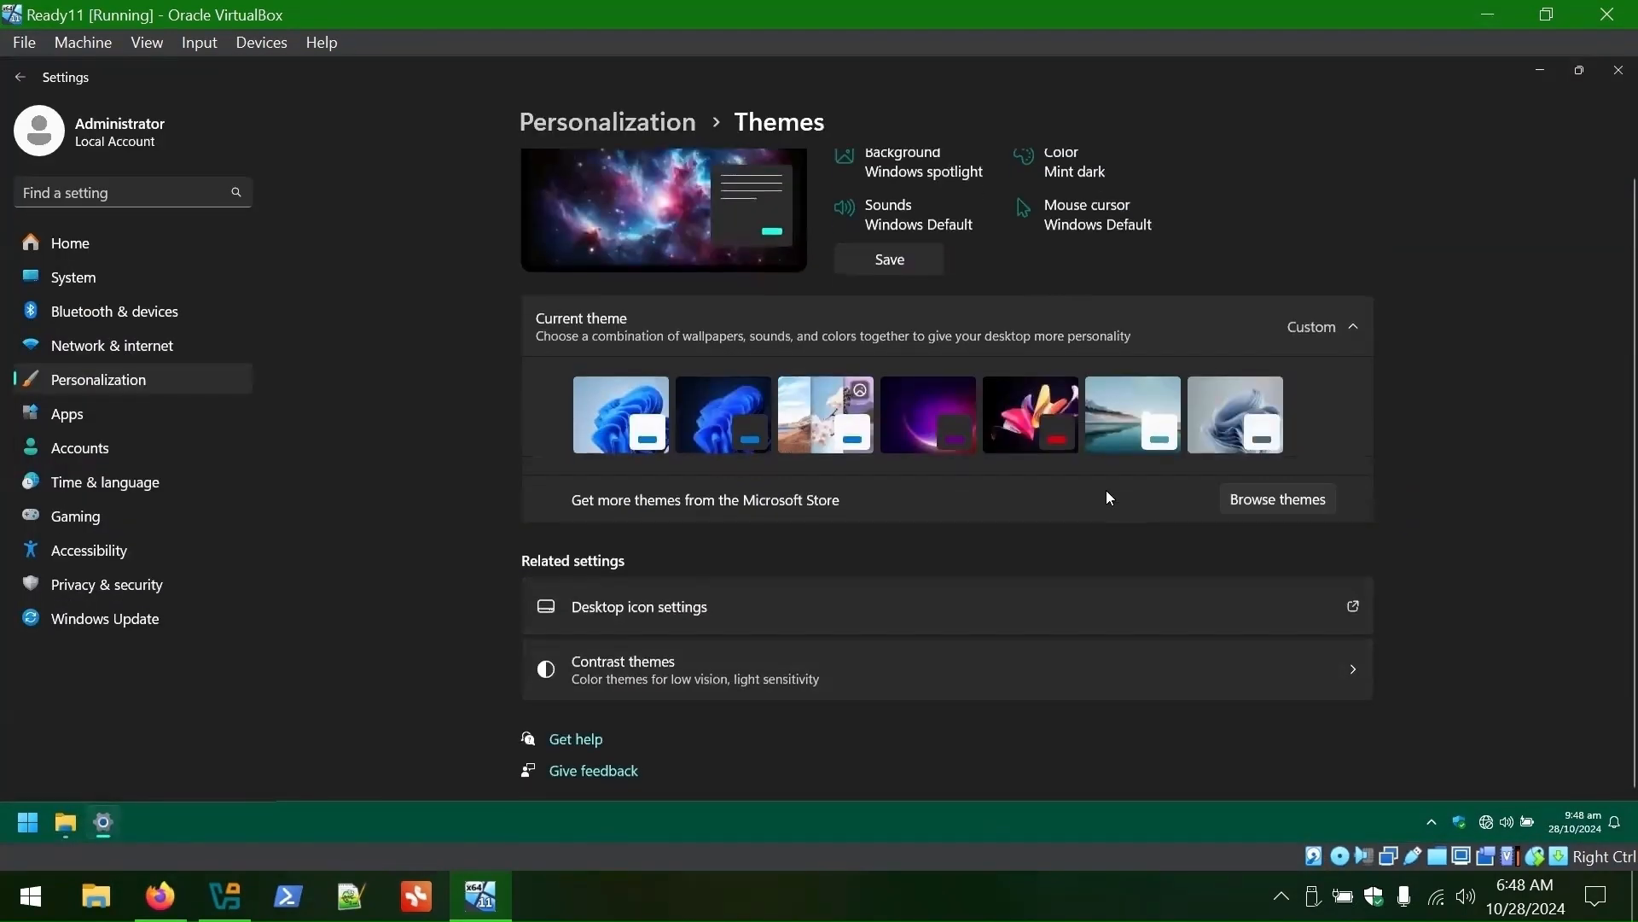
pyautogui.click(609, 122)
pyautogui.click(771, 494)
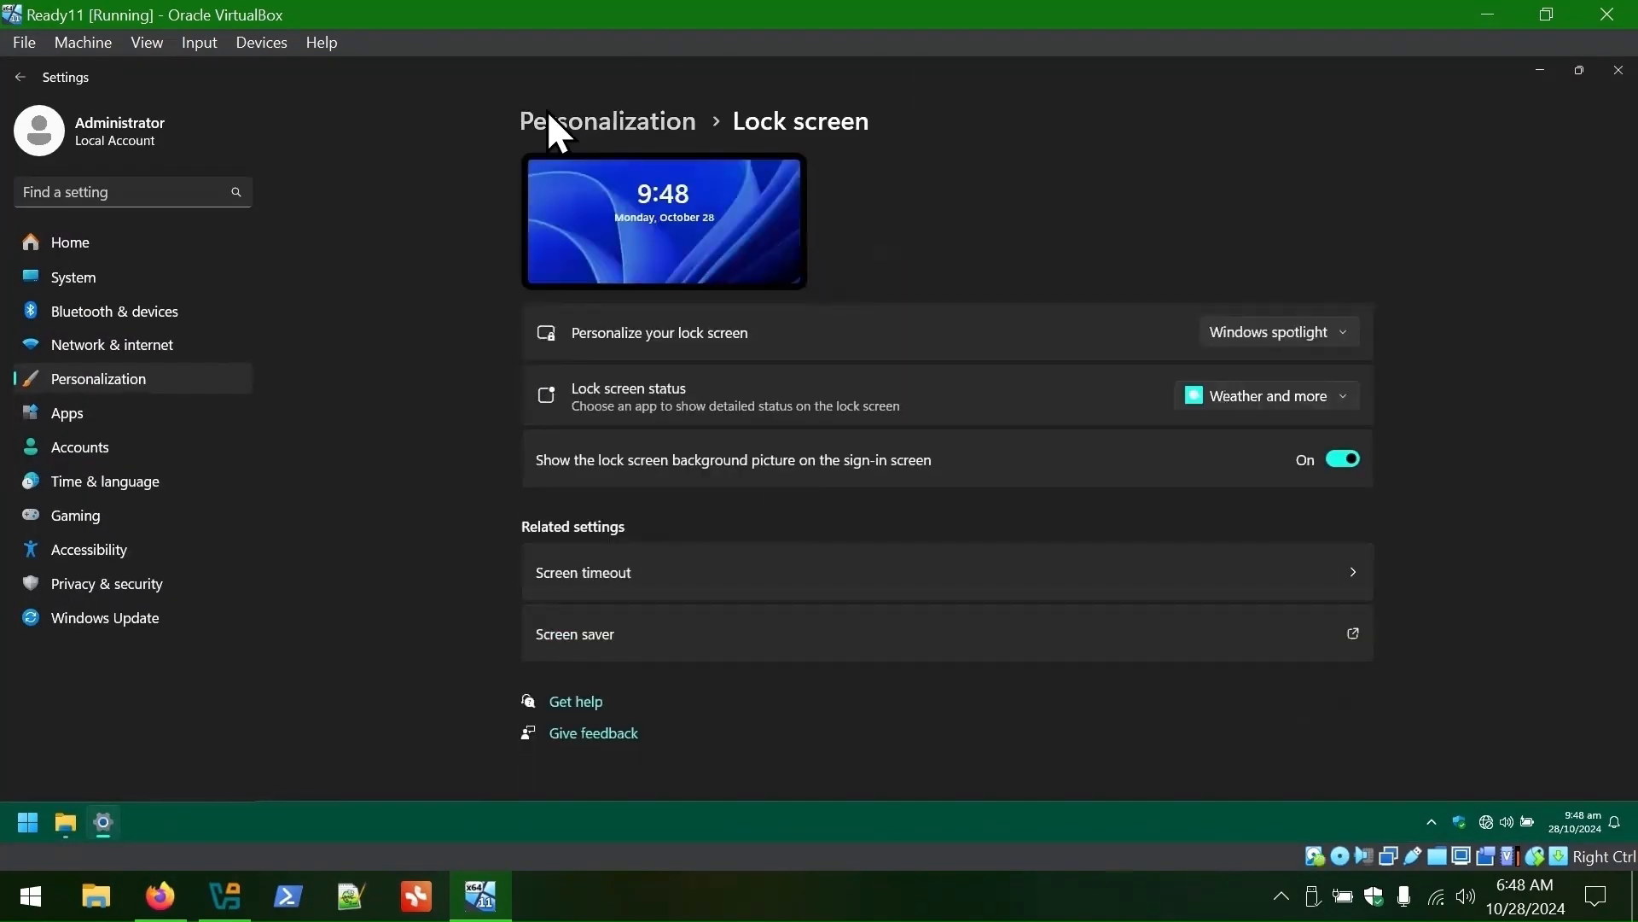
# - Set lock screen status to None, a Picture background using the second recent image, fun facts off
pyautogui.click(1263, 395)
pyautogui.click(1254, 332)
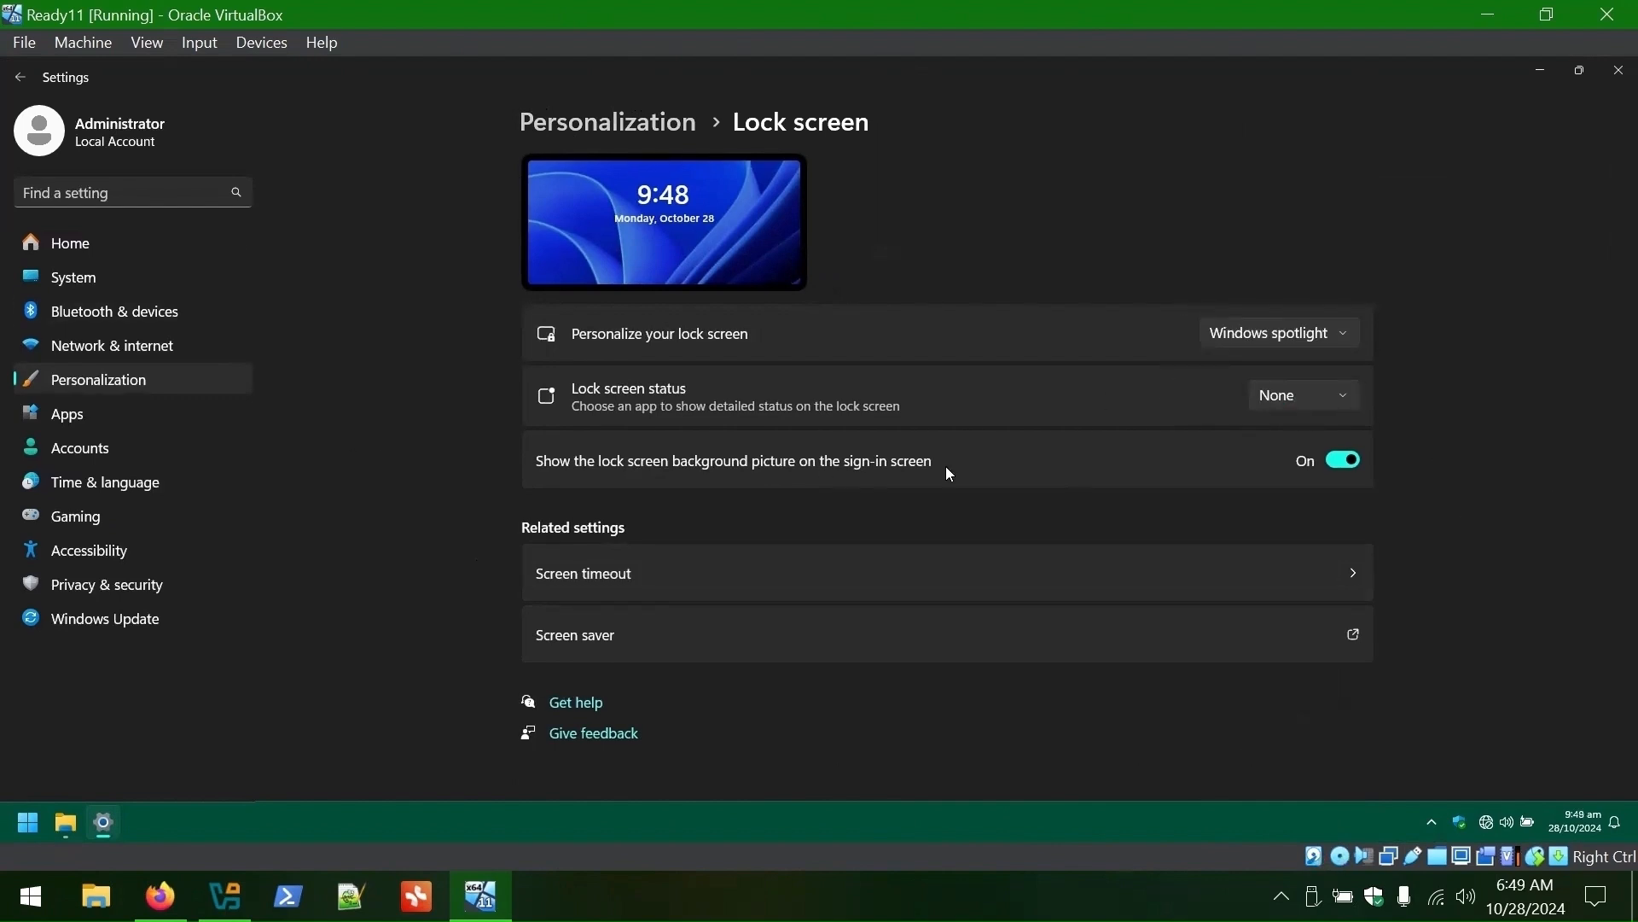
pyautogui.click(1271, 333)
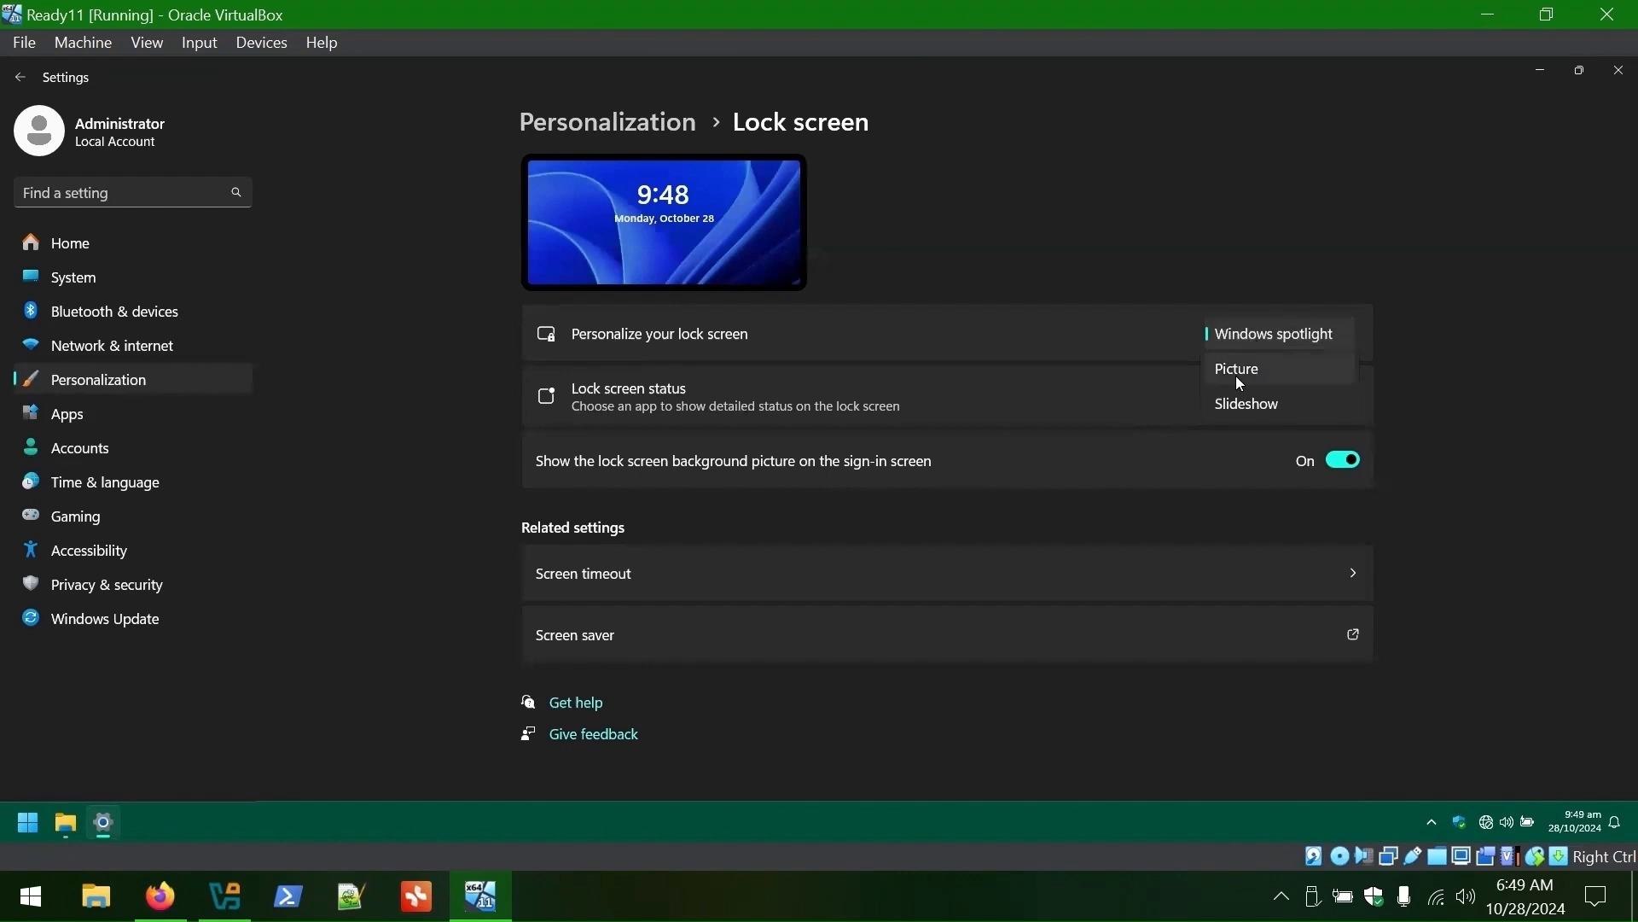
pyautogui.click(1239, 368)
pyautogui.click(863, 580)
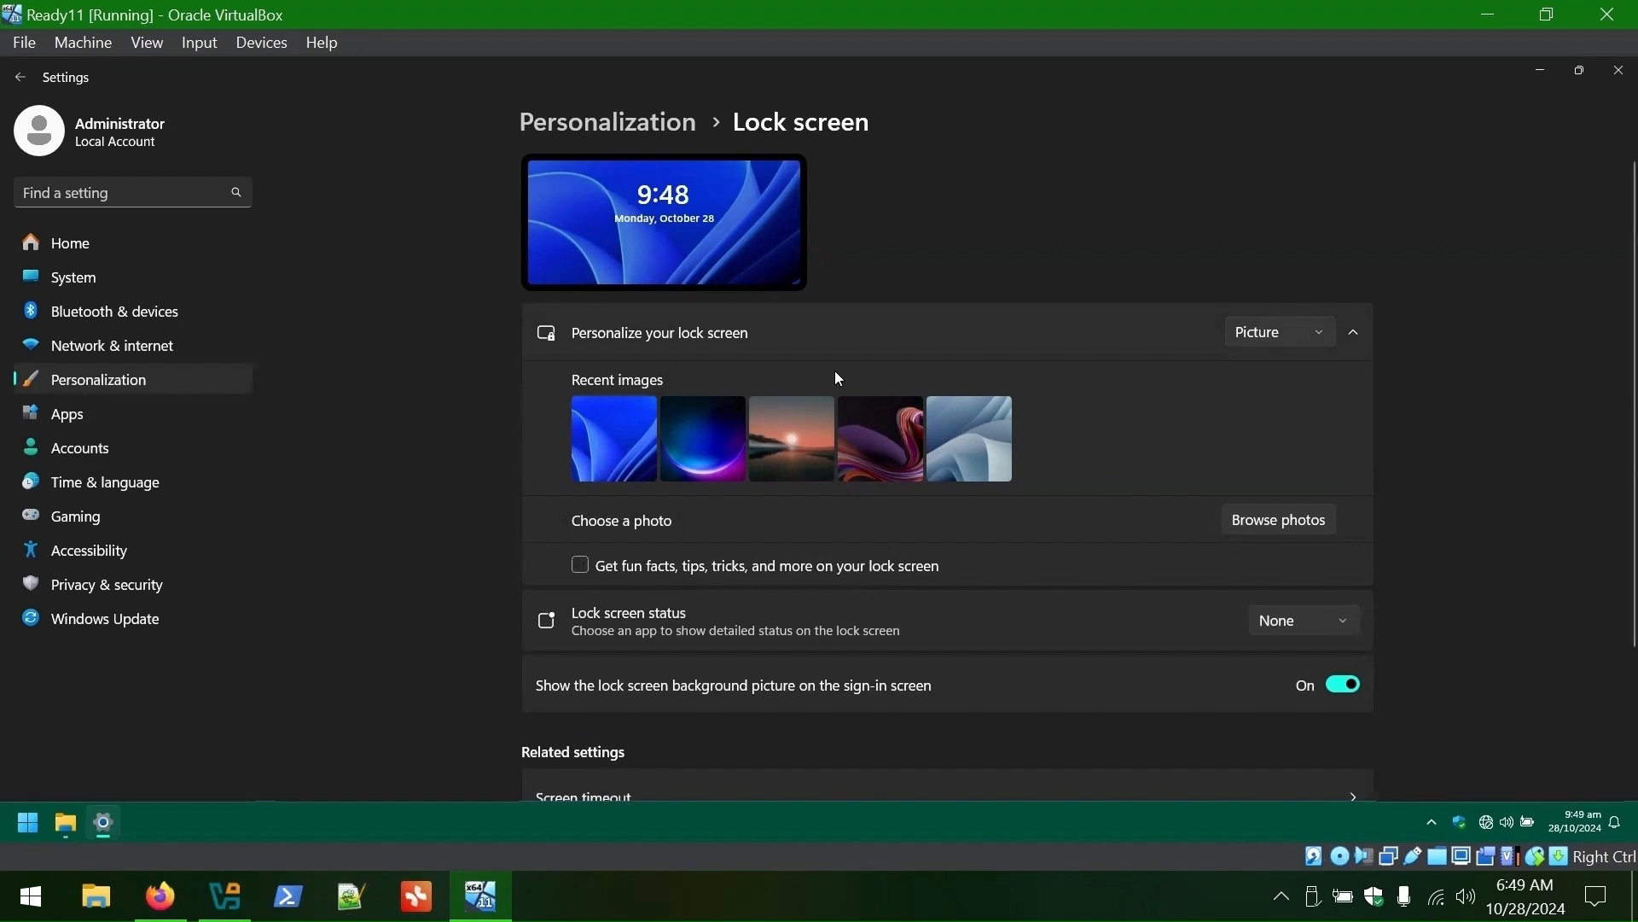
pyautogui.scroll(-3, 1408, 529)
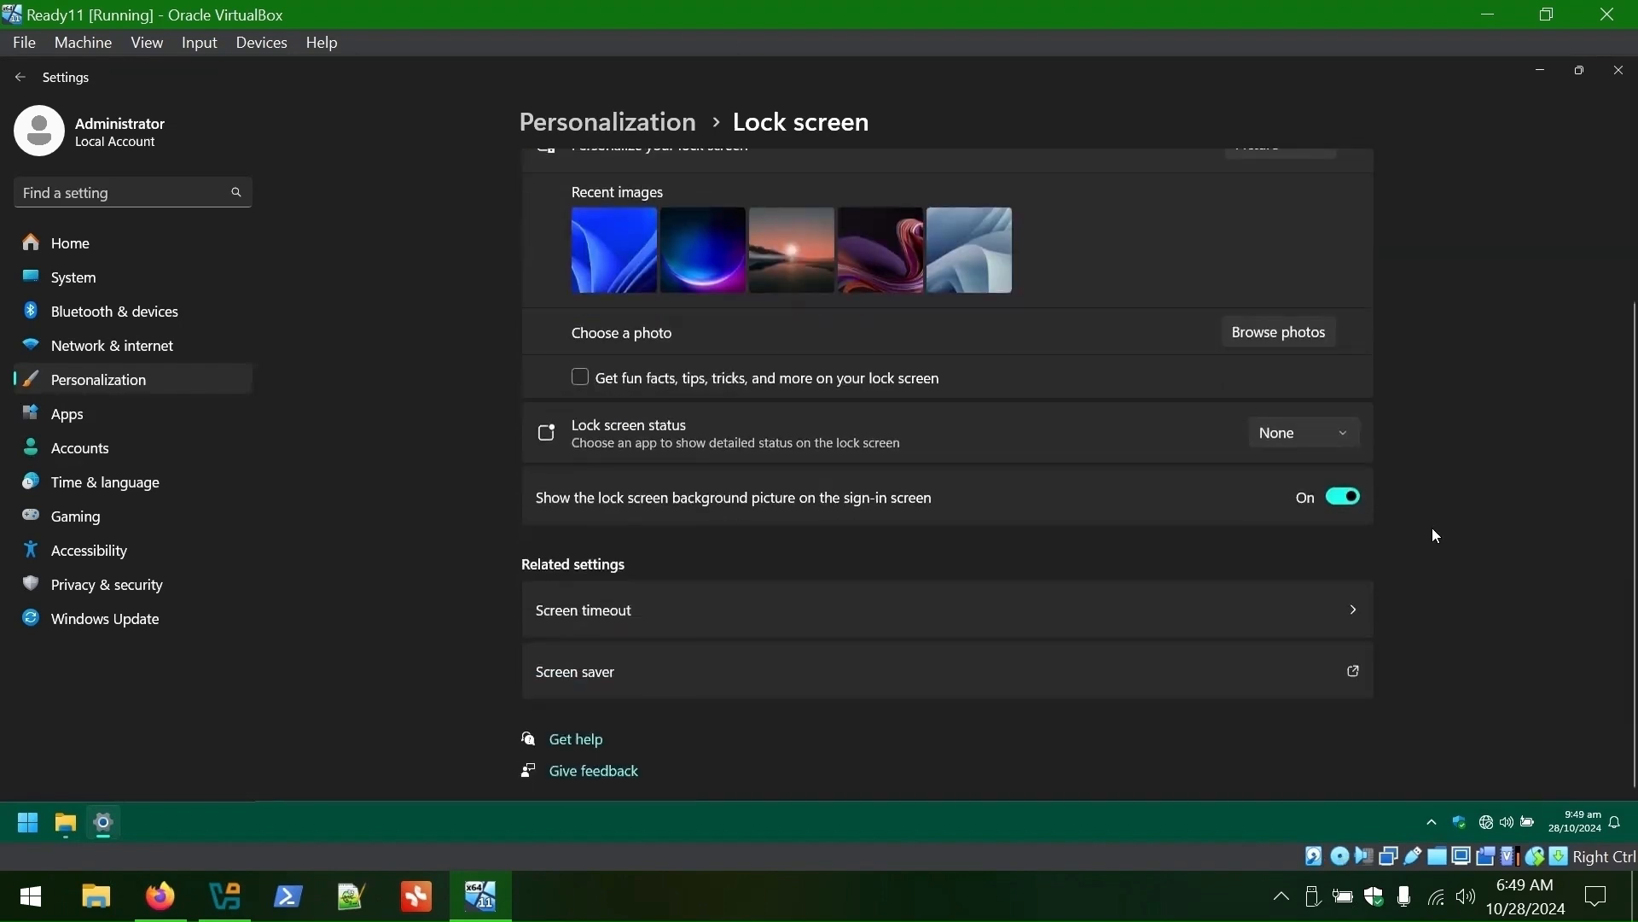
pyautogui.scroll(3, 1432, 527)
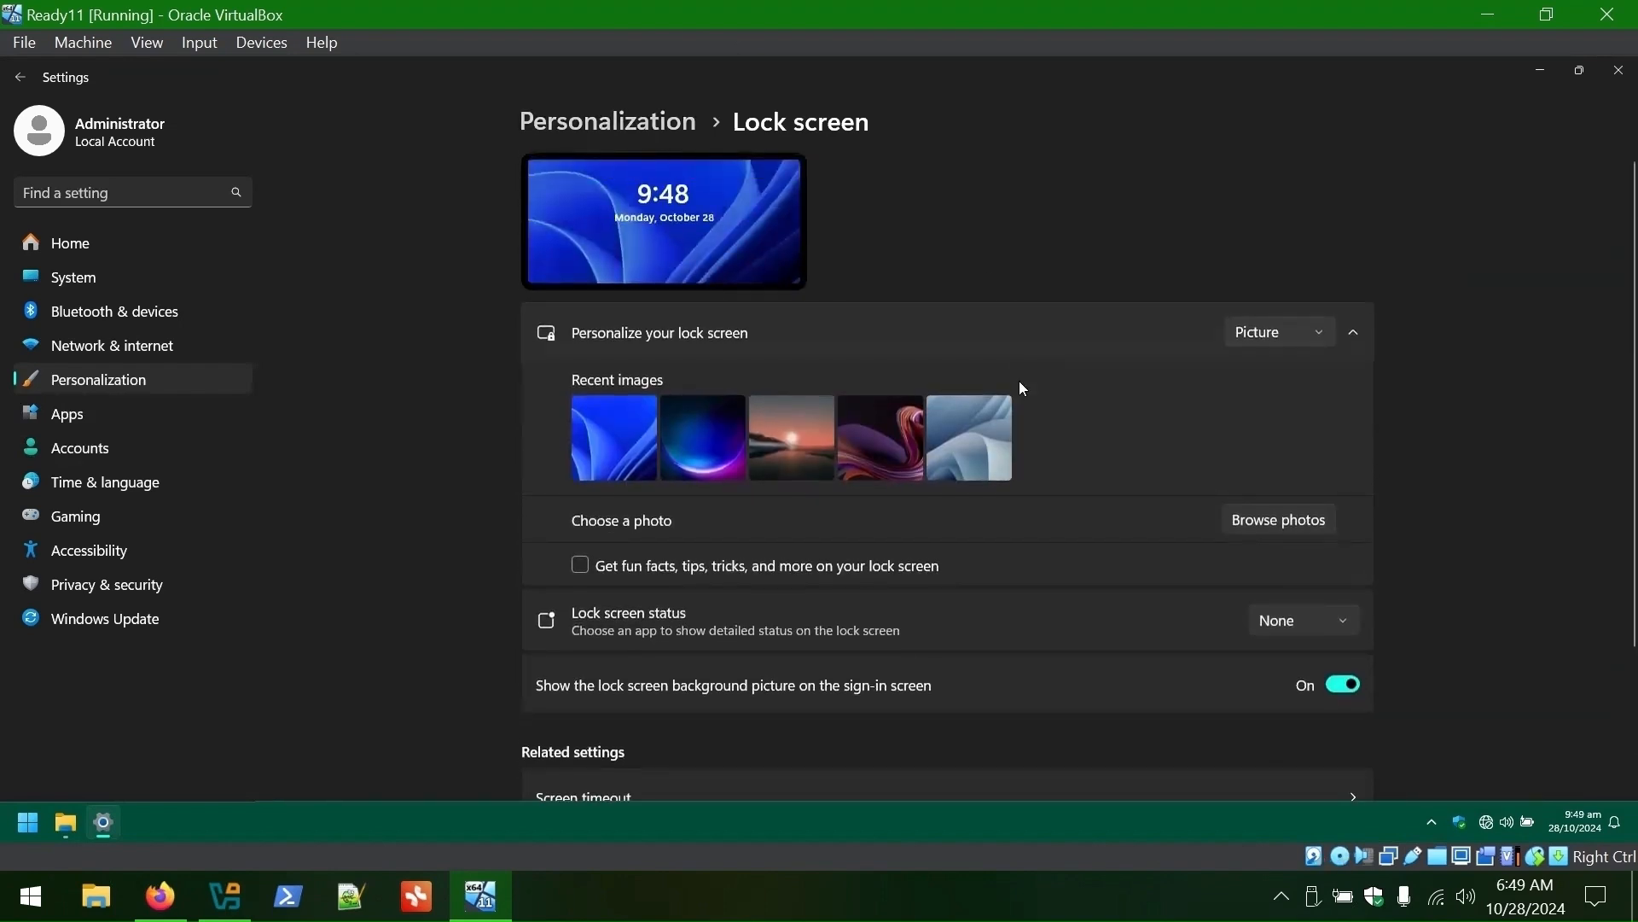
pyautogui.click(704, 445)
# - Browse the Text input, Start and Start folders personalization pages
pyautogui.click(608, 121)
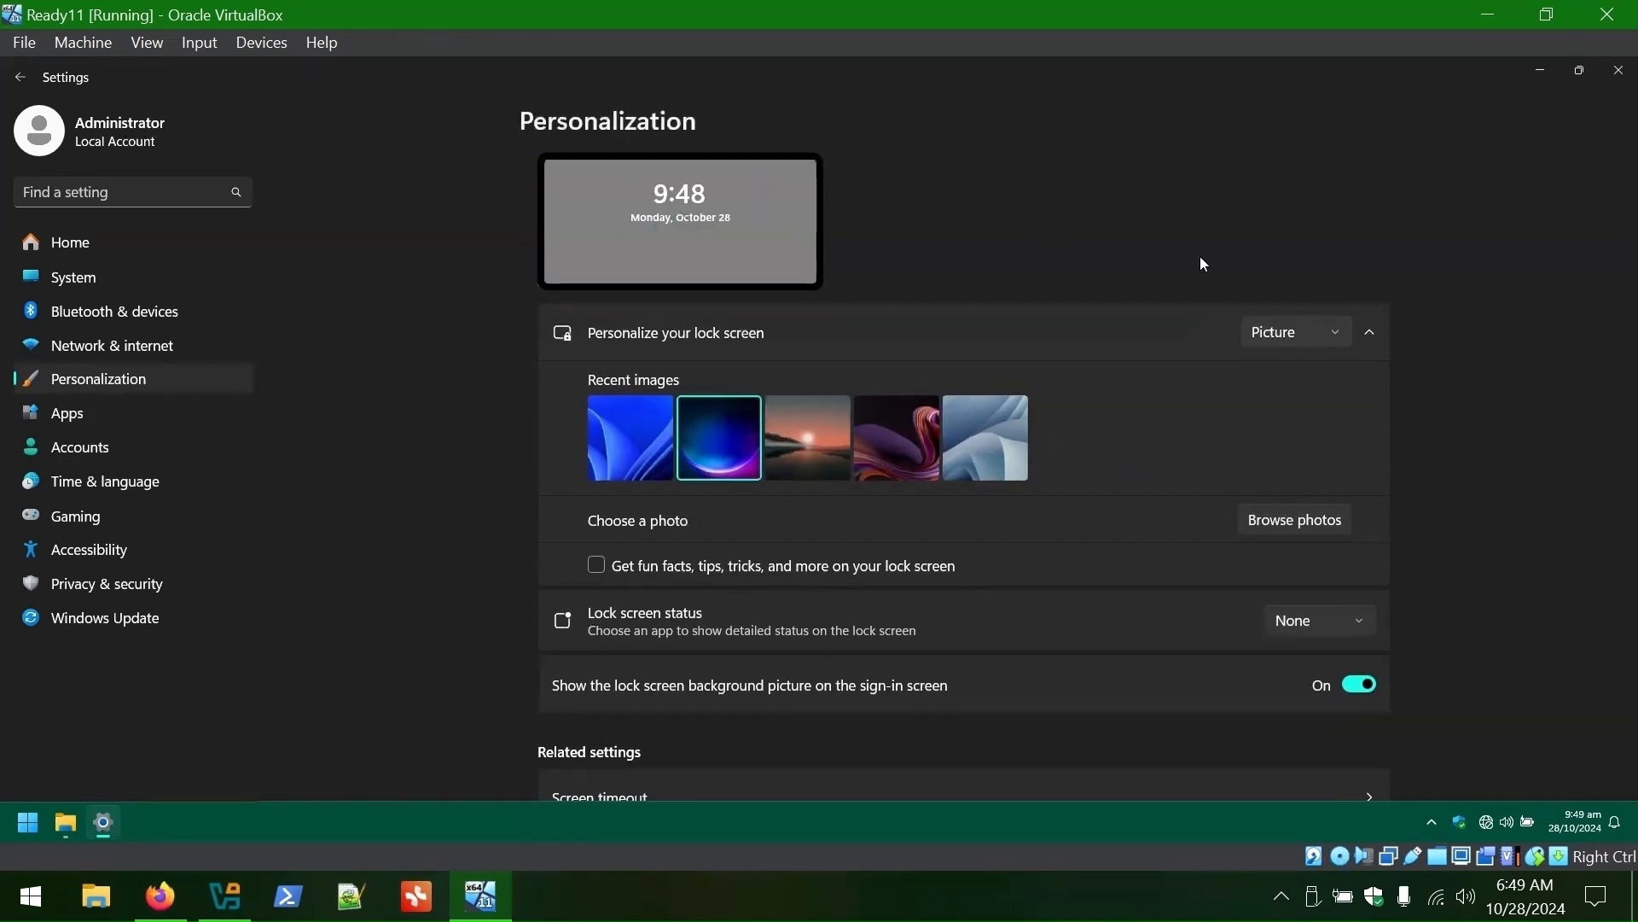
pyautogui.scroll(-3, 1418, 328)
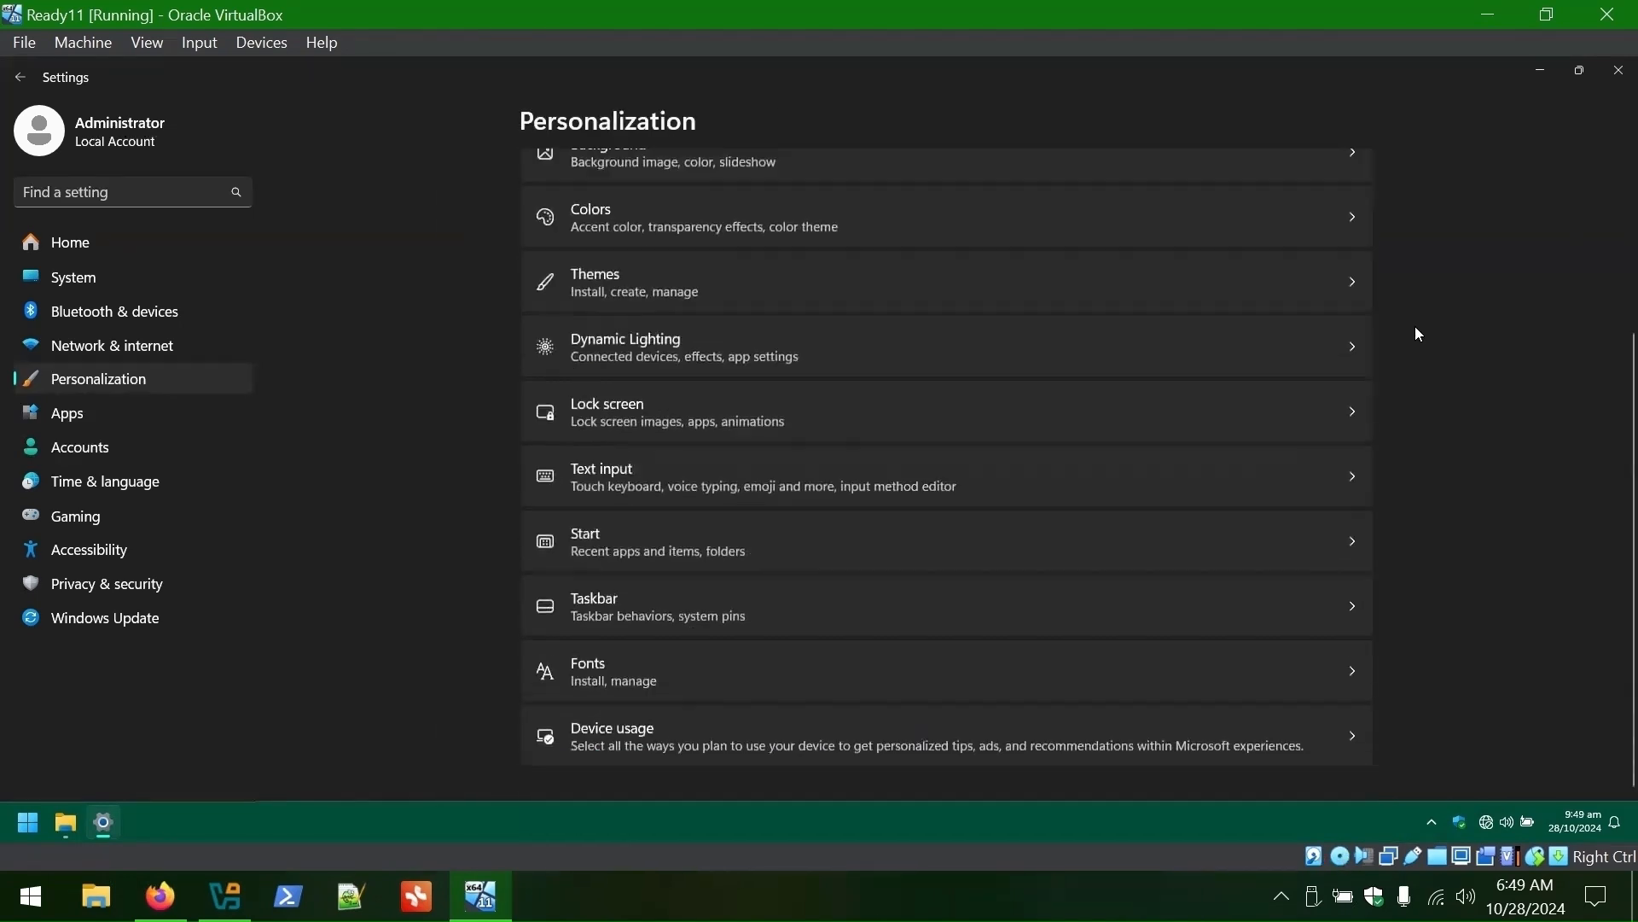
pyautogui.click(627, 479)
pyautogui.scroll(-5, 1491, 344)
pyautogui.scroll(5, 1492, 344)
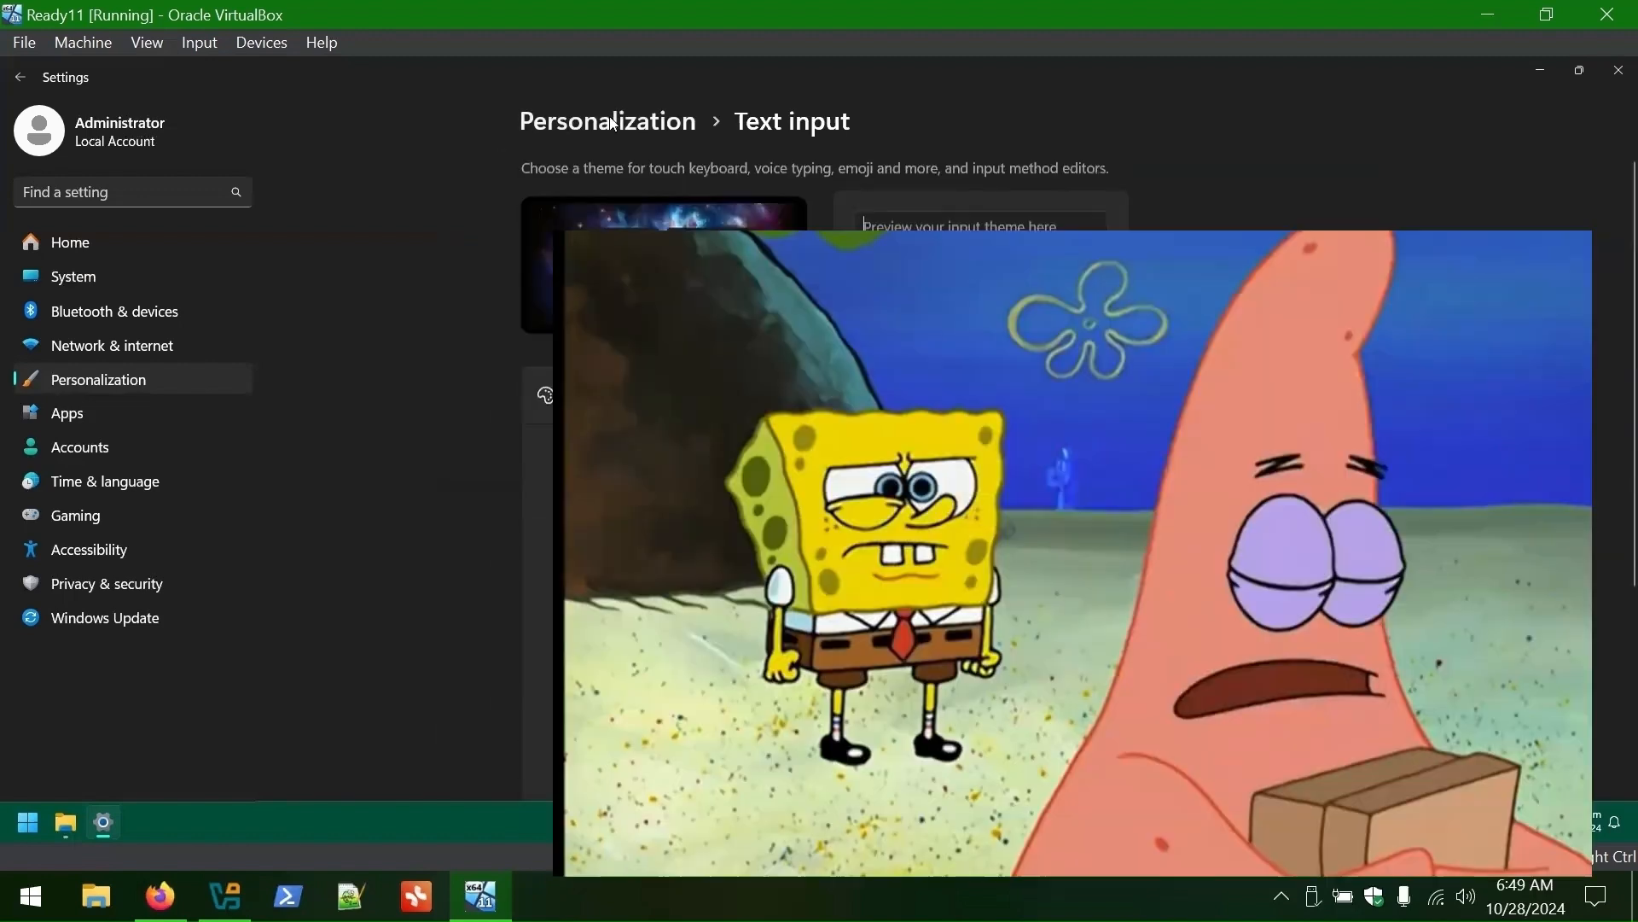
pyautogui.click(607, 121)
pyautogui.scroll(-3, 683, 512)
pyautogui.click(648, 542)
pyautogui.scroll(-1, 1066, 512)
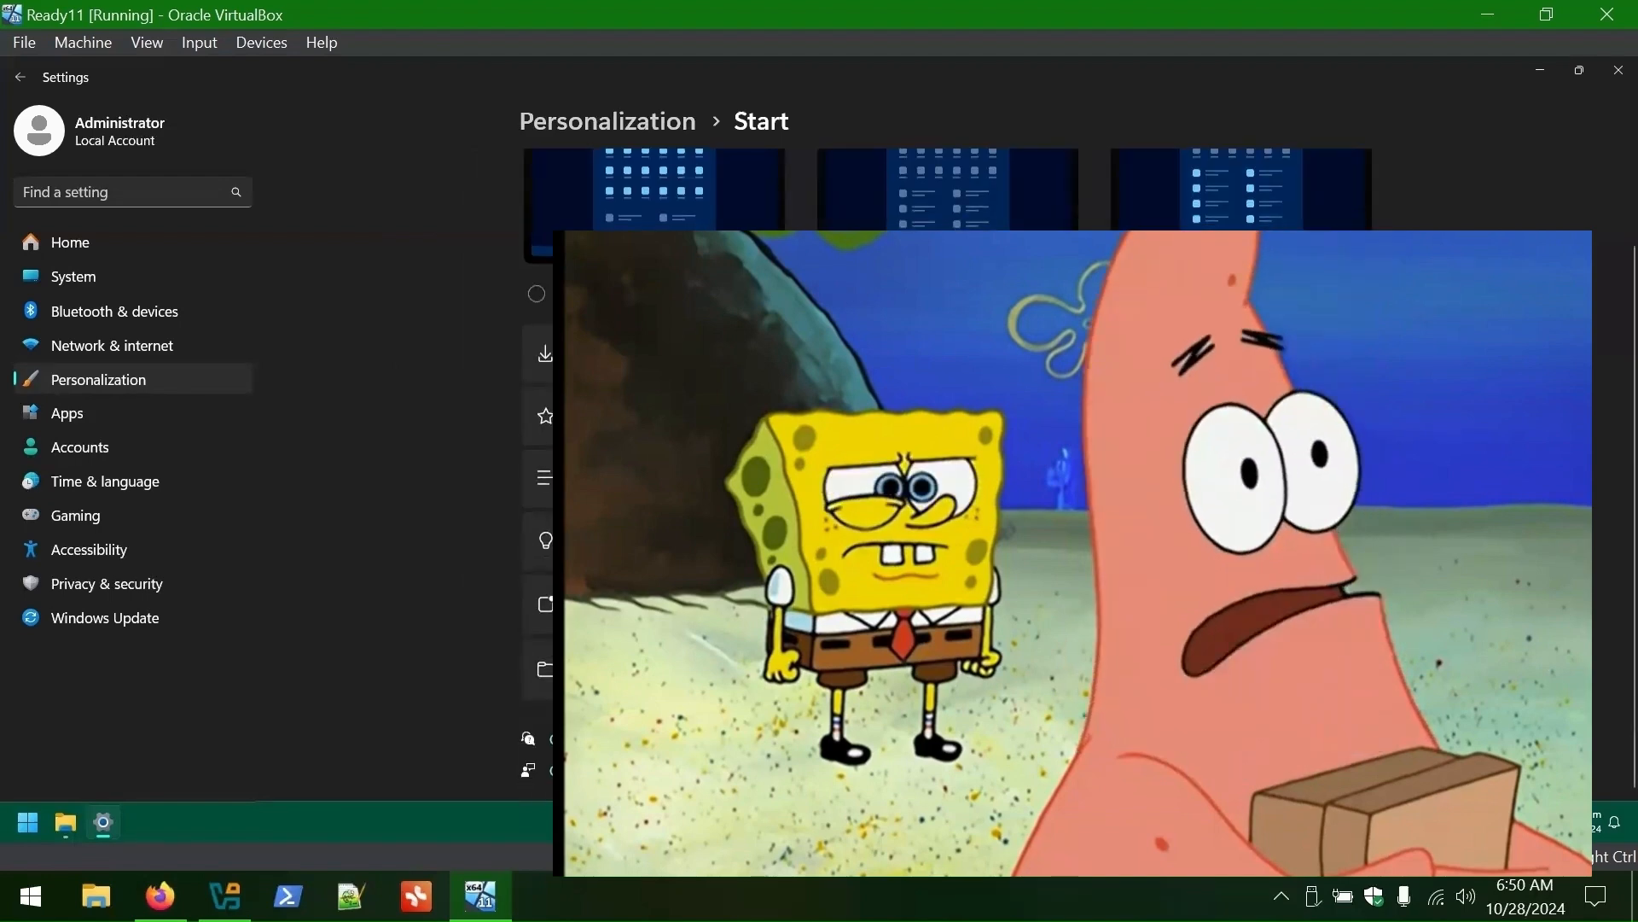
pyautogui.click(1067, 668)
pyautogui.hotkey('alt', 'Left')
pyautogui.hotkey('alt', 'Left')
# - Show the VirtualBox icon in the taskbar system tray and expand taskbar behaviours
pyautogui.click(666, 616)
pyautogui.scroll(-3, 929, 567)
pyautogui.click(1319, 563)
pyautogui.click(1195, 622)
pyautogui.scroll(-3, 945, 485)
# - Look over the Fonts (Cascadia Code) and Device usage pages, then close Settings
pyautogui.click(608, 121)
pyautogui.click(1018, 768)
pyautogui.scroll(-1, 1001, 683)
pyautogui.click(982, 682)
pyautogui.click(757, 125)
pyautogui.click(608, 121)
pyautogui.scroll(-5, 926, 512)
pyautogui.click(922, 673)
pyautogui.scroll(-2, 913, 576)
pyautogui.click(607, 121)
pyautogui.click(1618, 71)
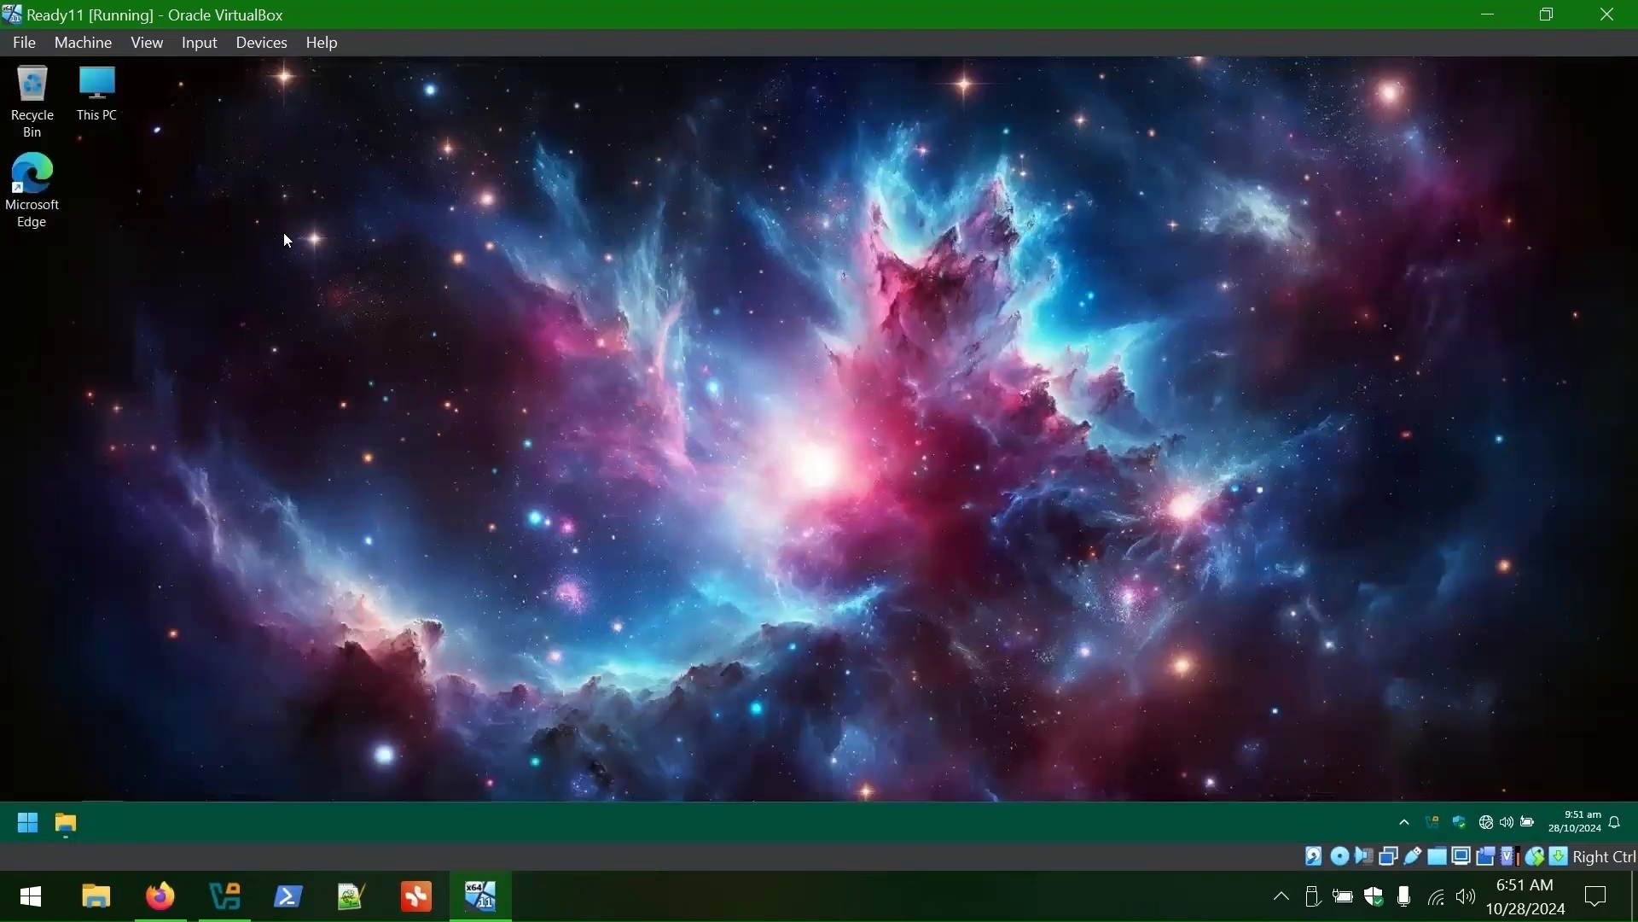
# - Open Transfer (Z:) in File Explorer and drag the debloat file onto the desktop
pyautogui.click(71, 829)
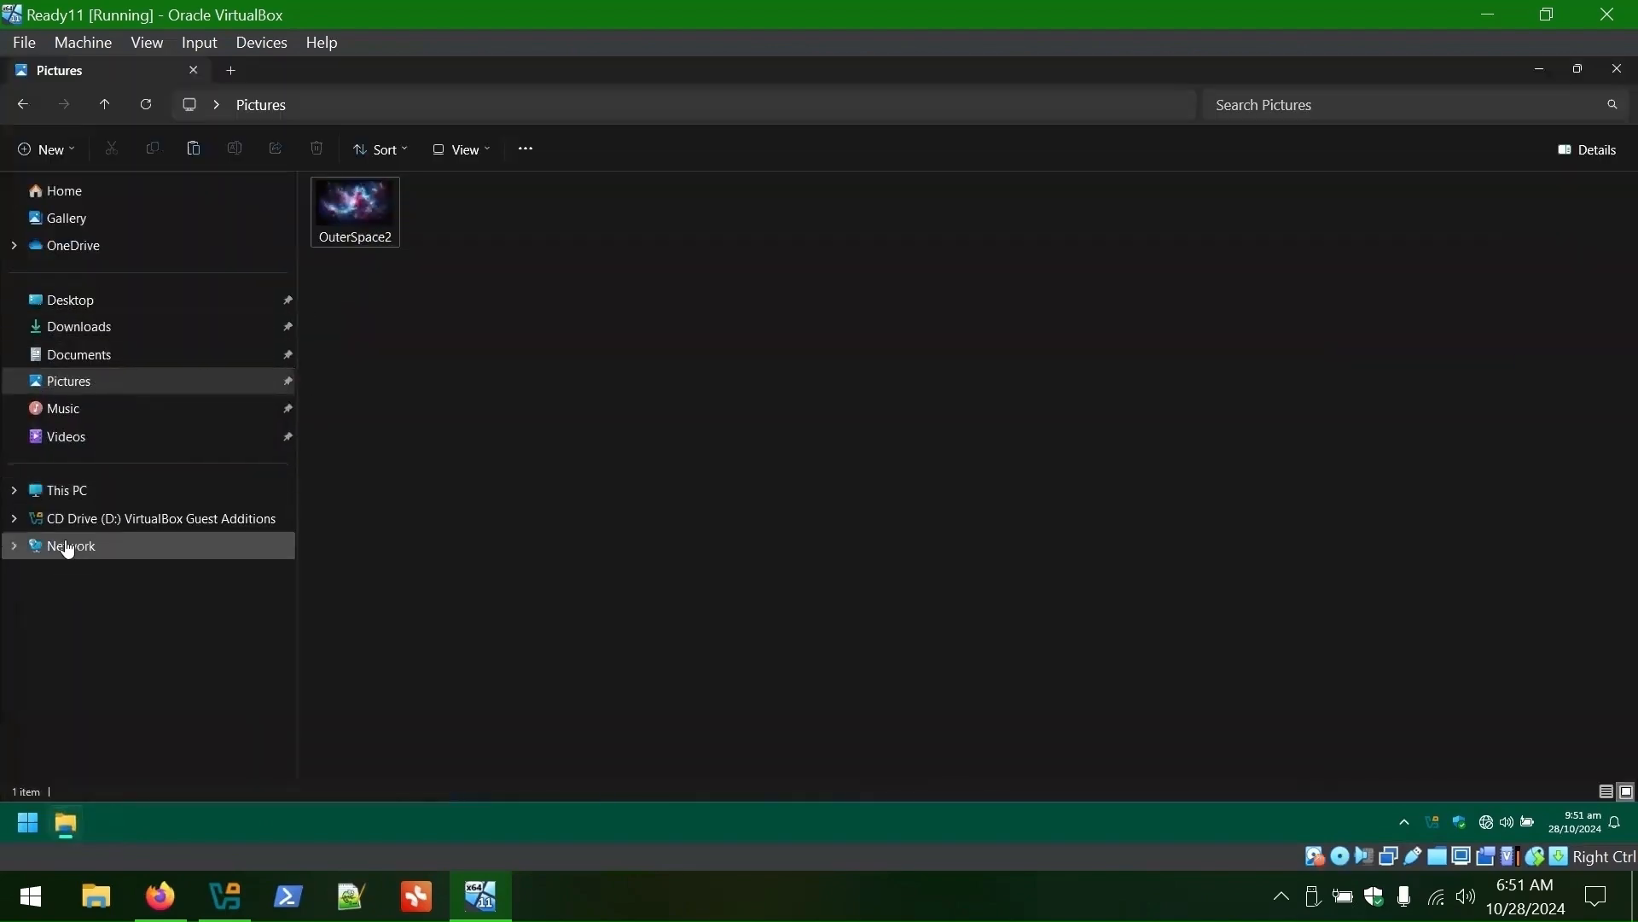
pyautogui.click(64, 491)
pyautogui.doubleClick(387, 295)
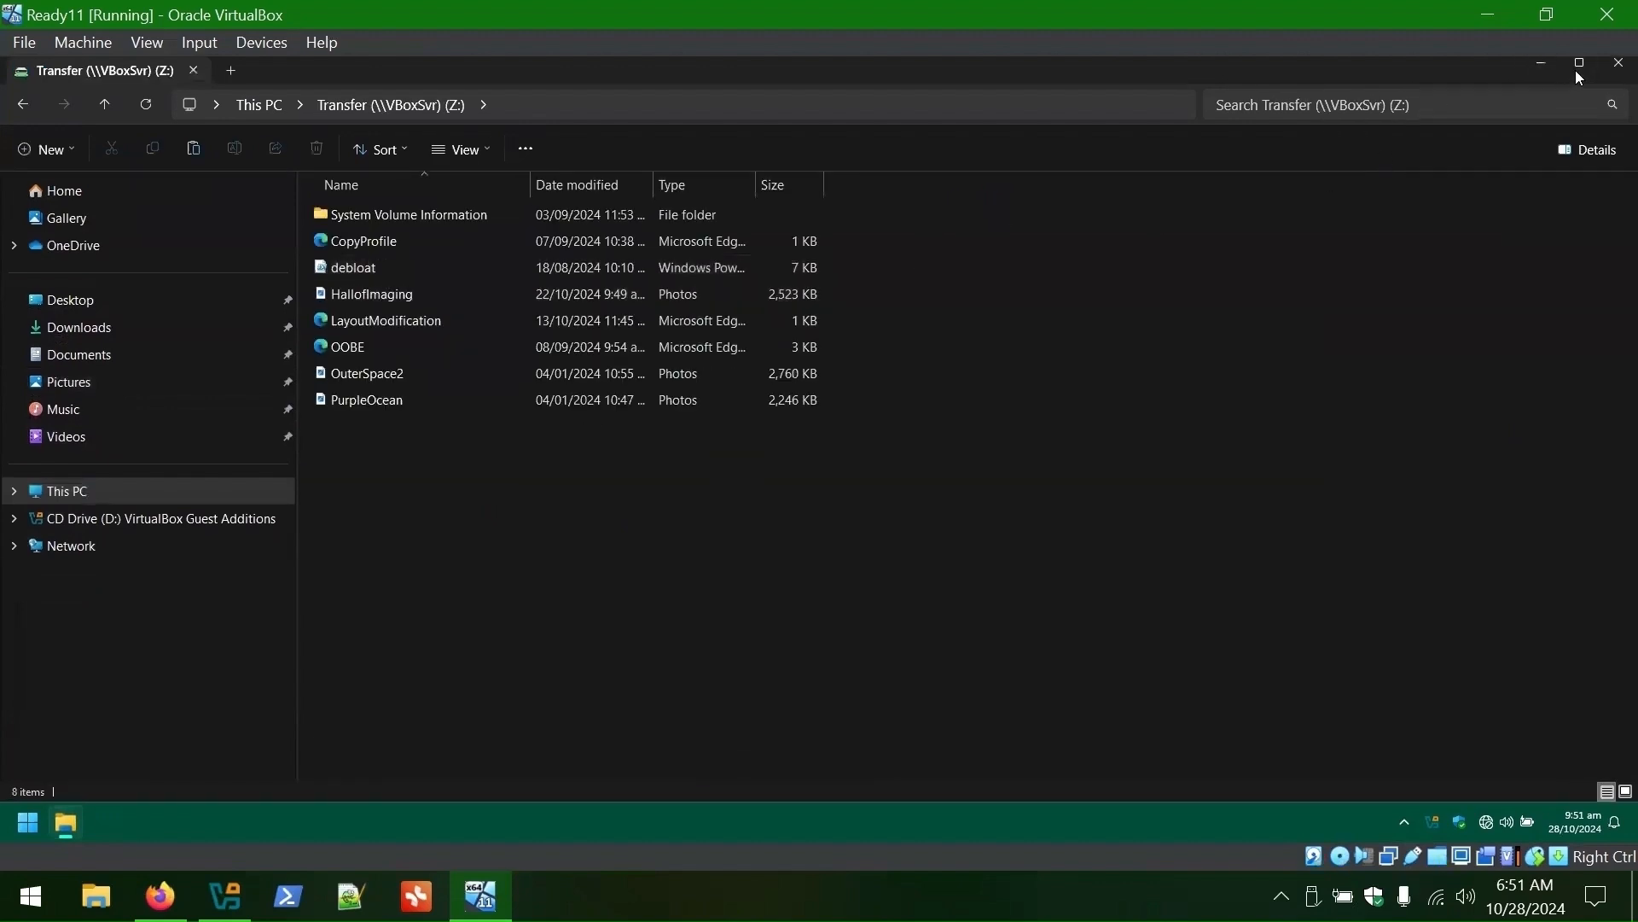
pyautogui.click(1577, 69)
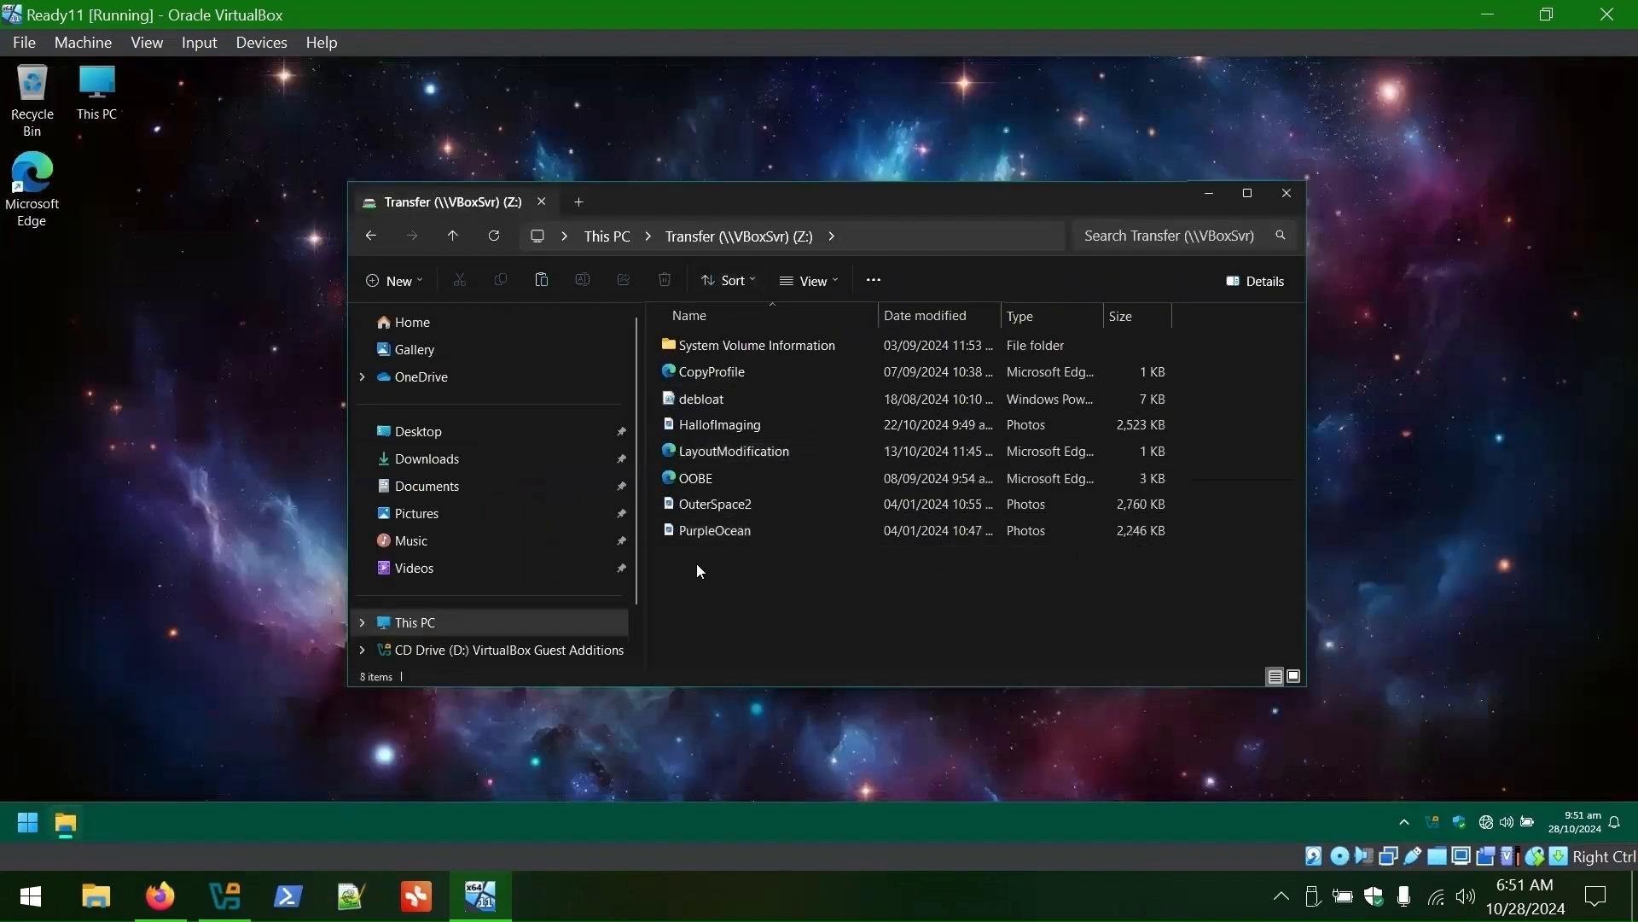
pyautogui.click(687, 399)
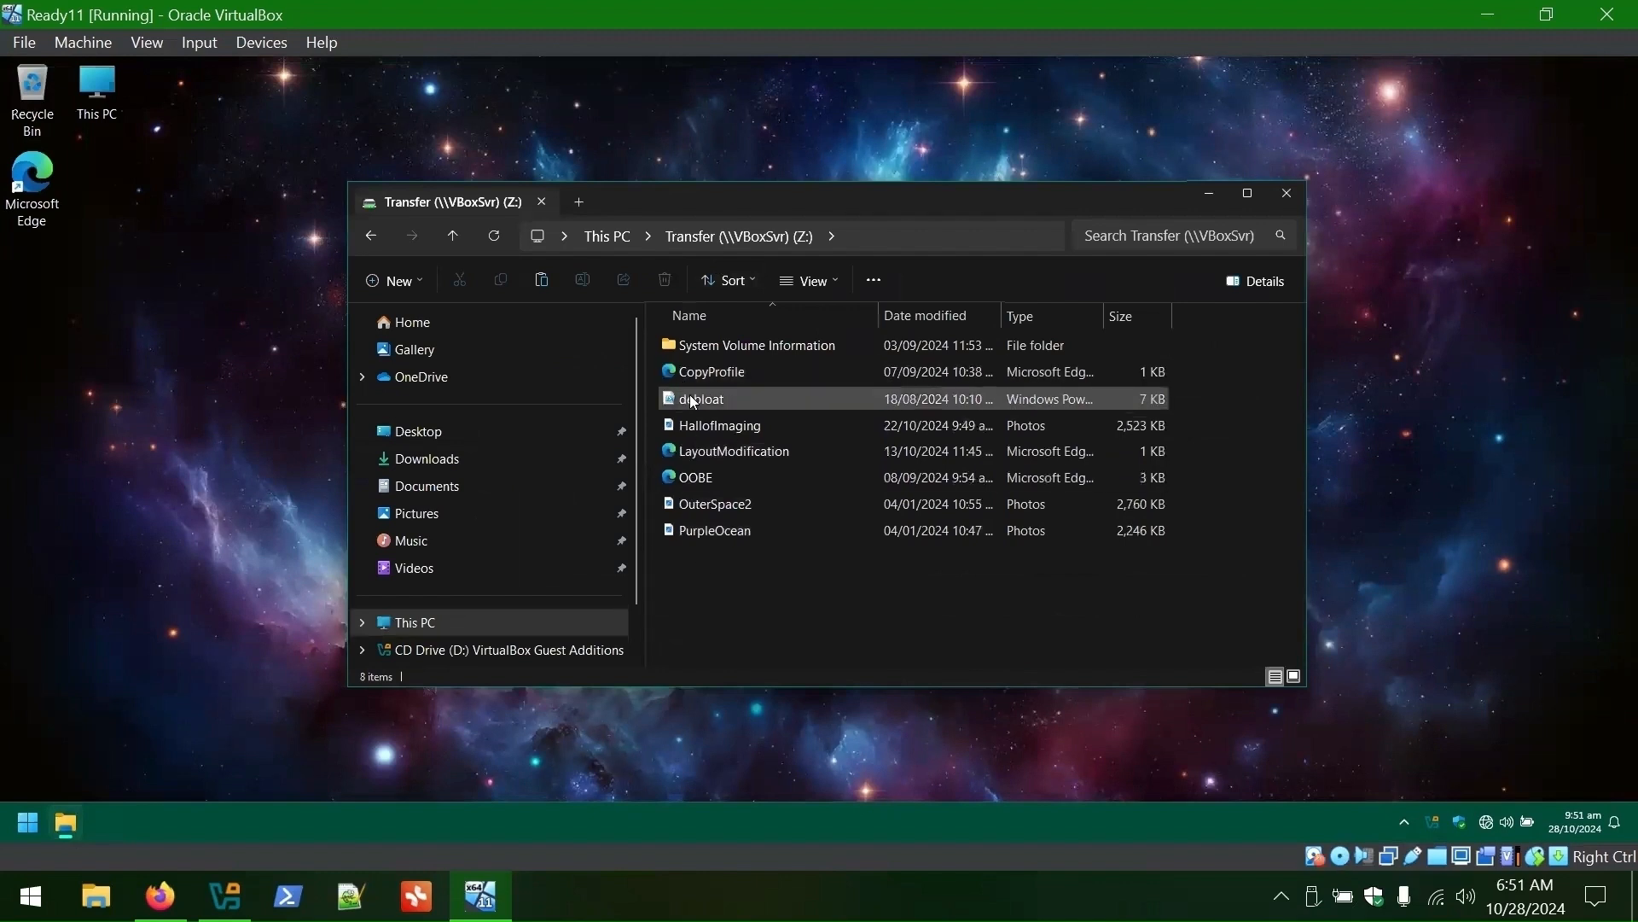
pyautogui.moveTo(664, 416); pyautogui.dragTo(211, 302)
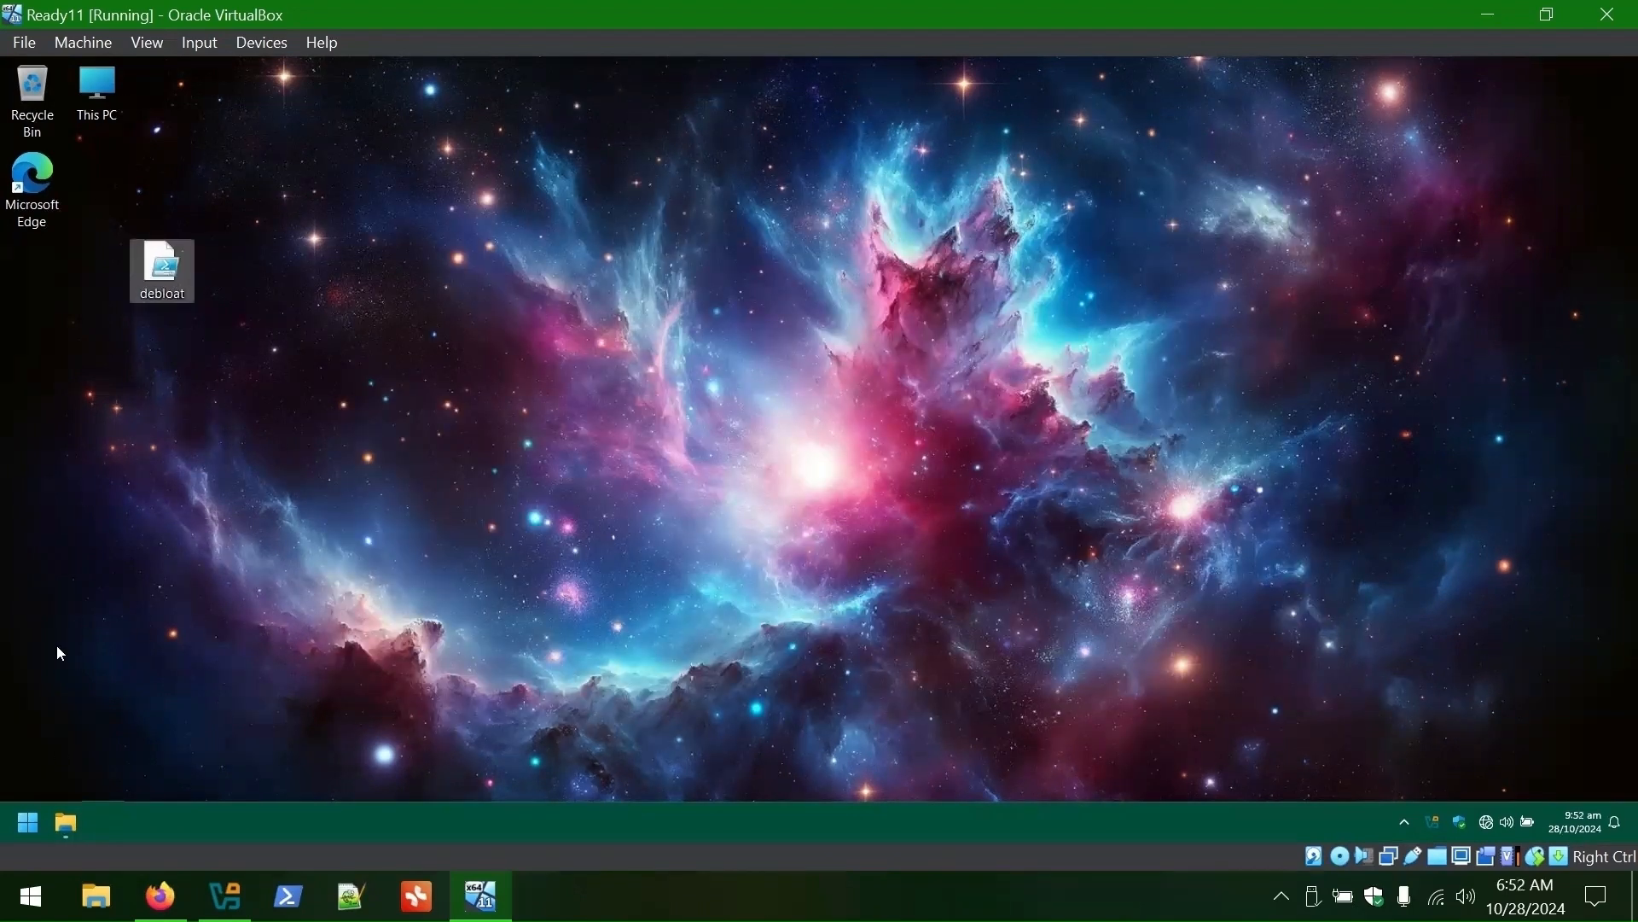
pyautogui.click(23, 826)
# - In an admin Windows PowerShell, set the execution policy to Unrestricted and verify it
pyautogui.write('powershell')
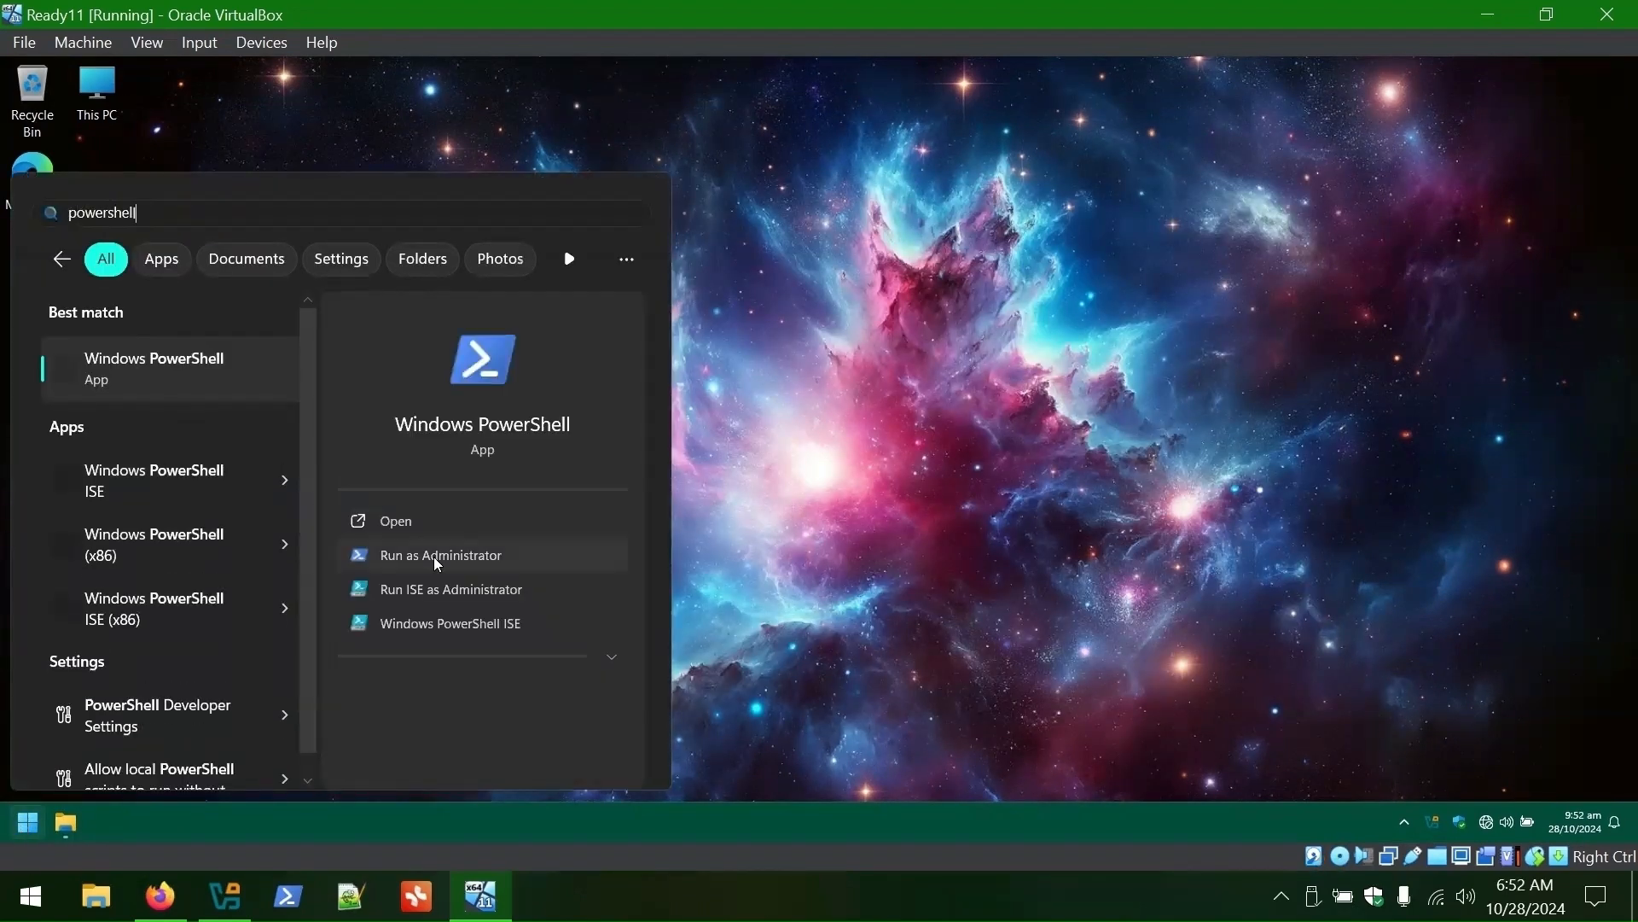
pyautogui.click(433, 555)
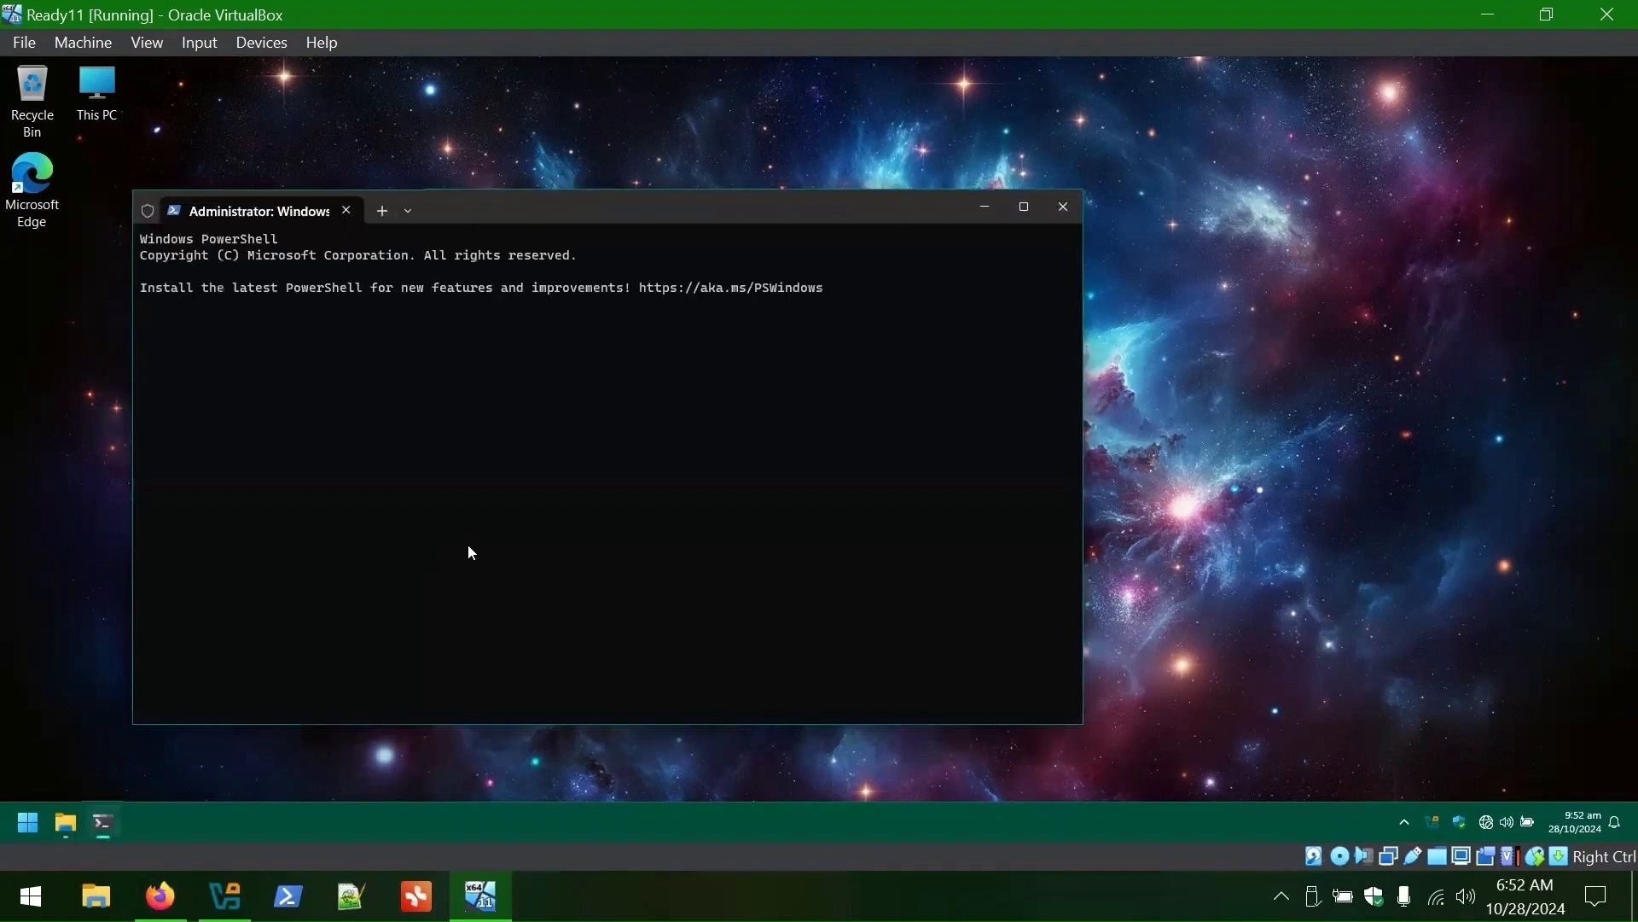
pyautogui.write('Set-ExecutionPolicy unrestricted')
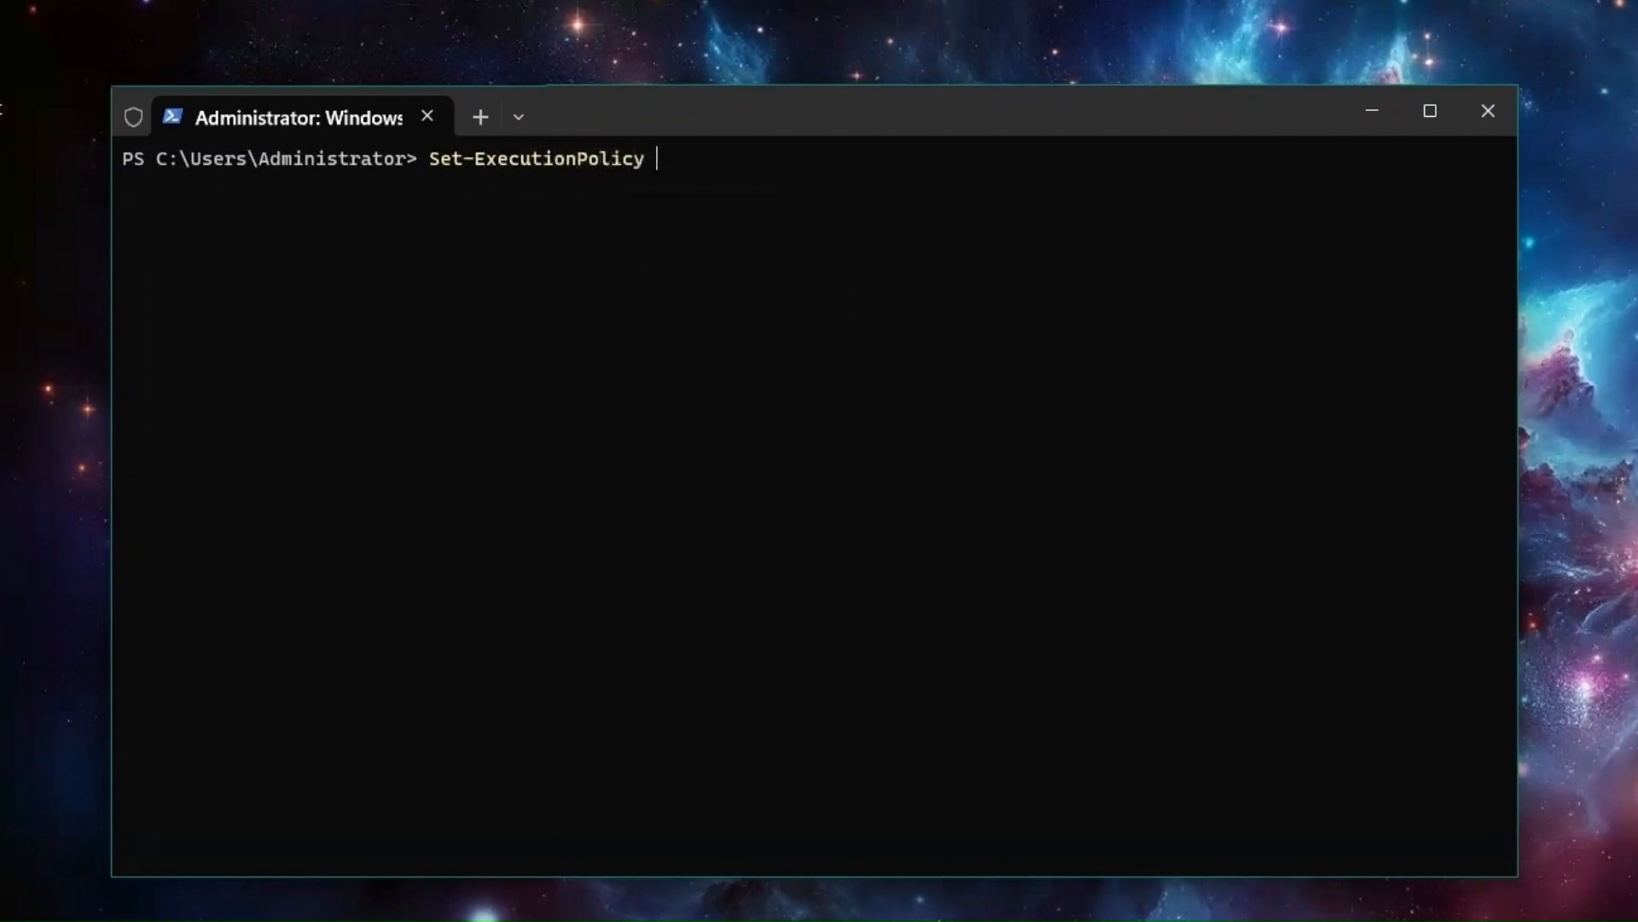
pyautogui.press('Return')
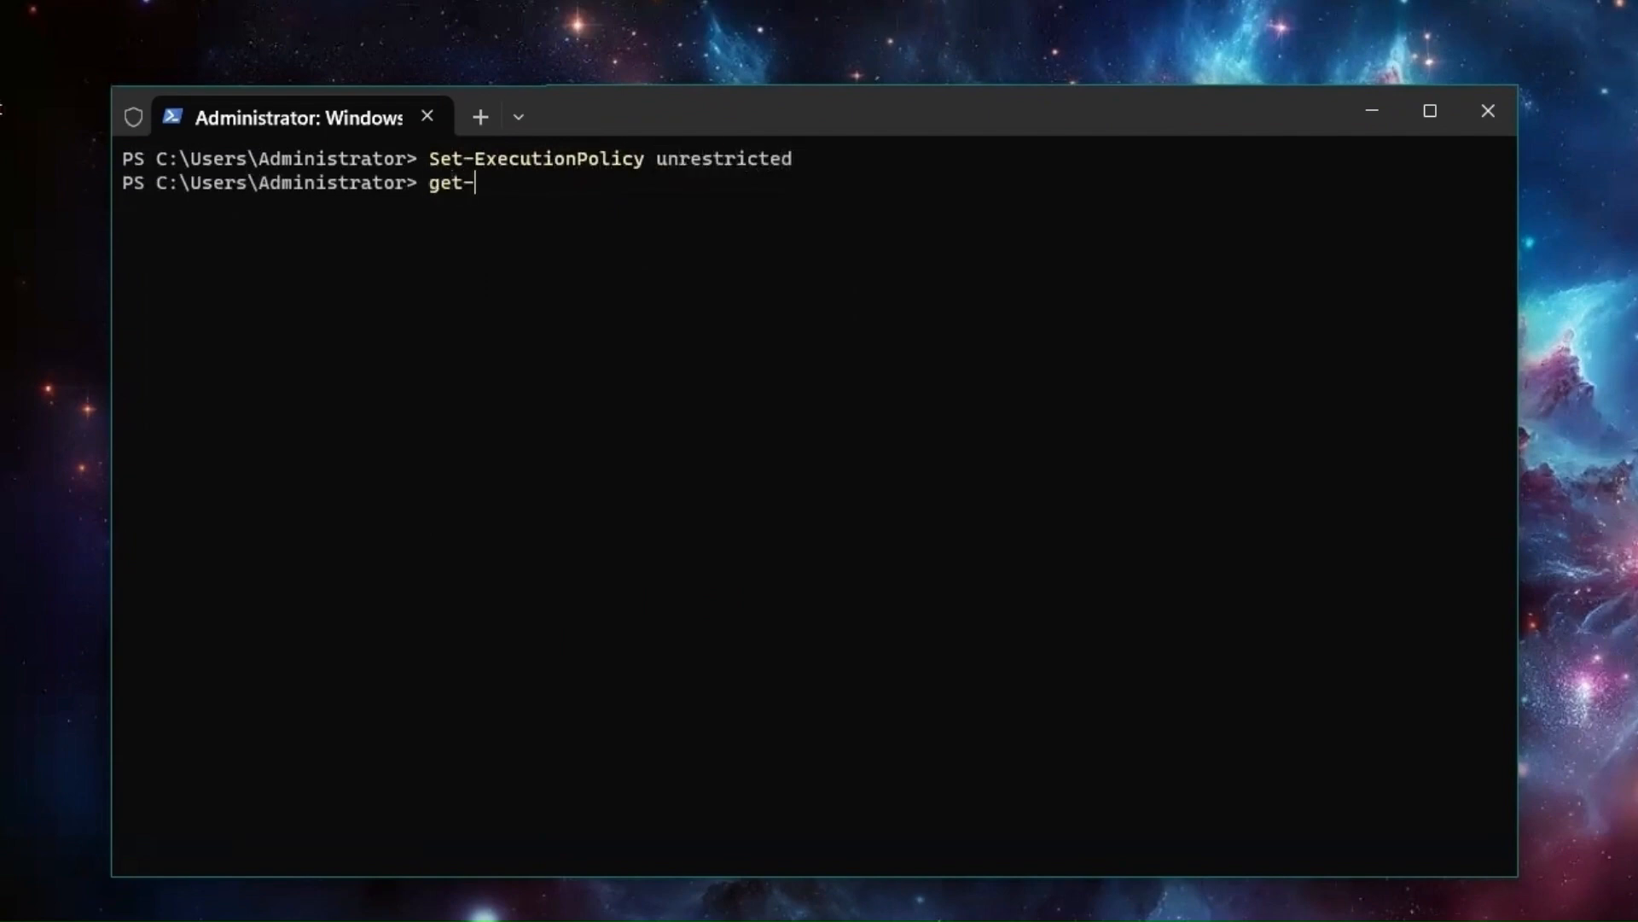
pyautogui.write('get-ExecutionPolicy')
pyautogui.press('Return')
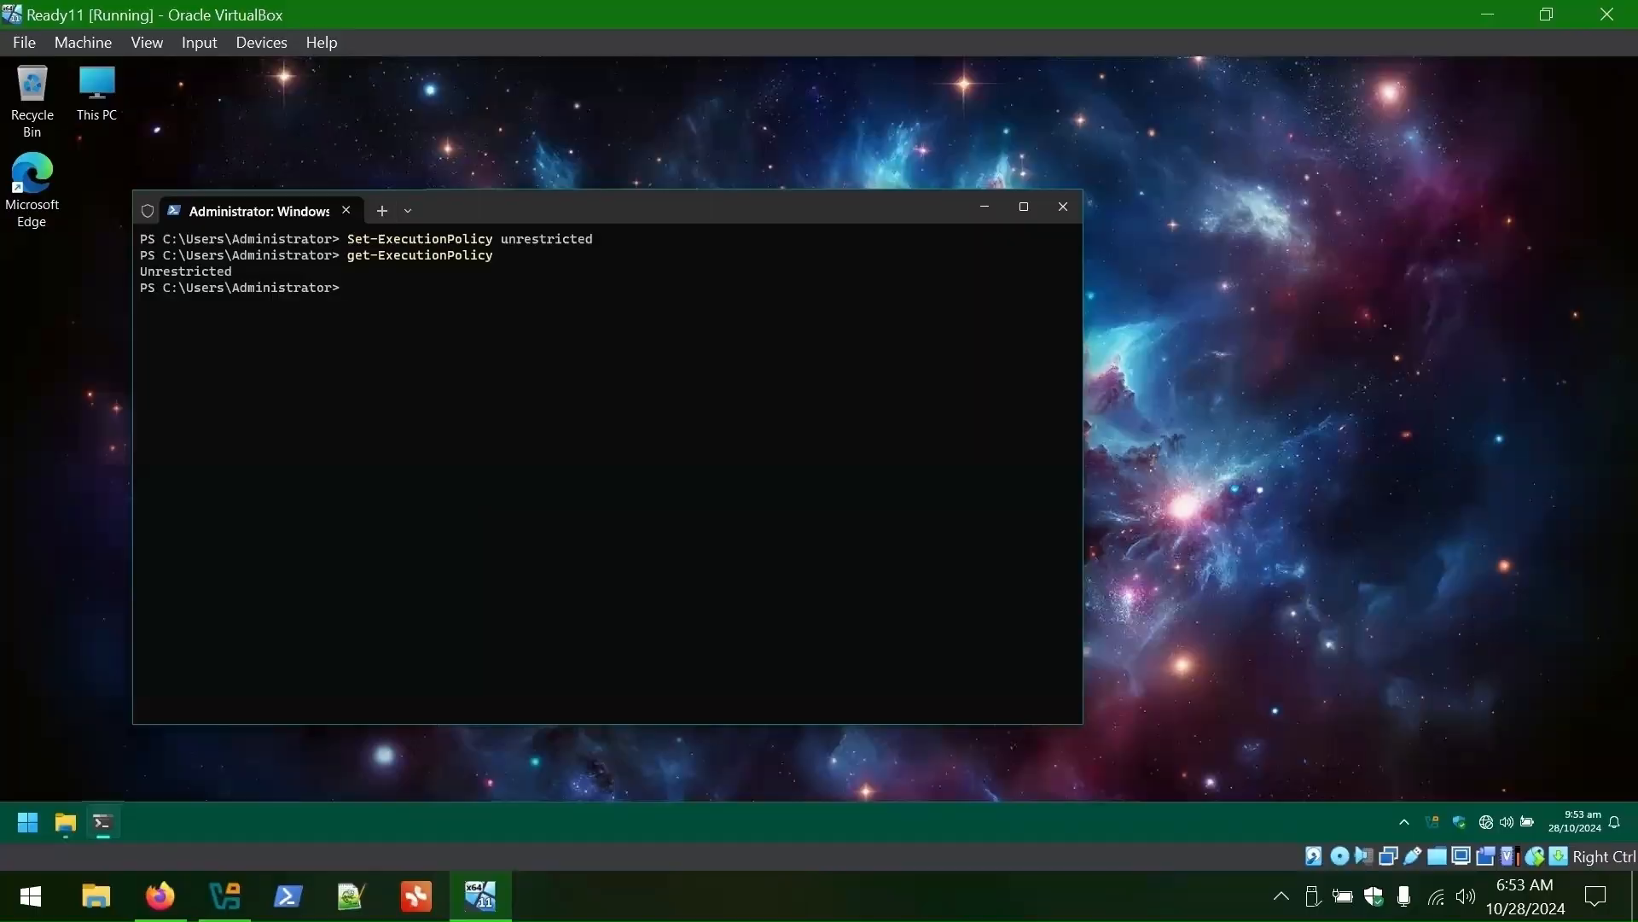
# - Run the desktop debloat script in PowerShell and let it restart the VM
pyautogui.moveTo(614, 203); pyautogui.dragTo(918, 108)
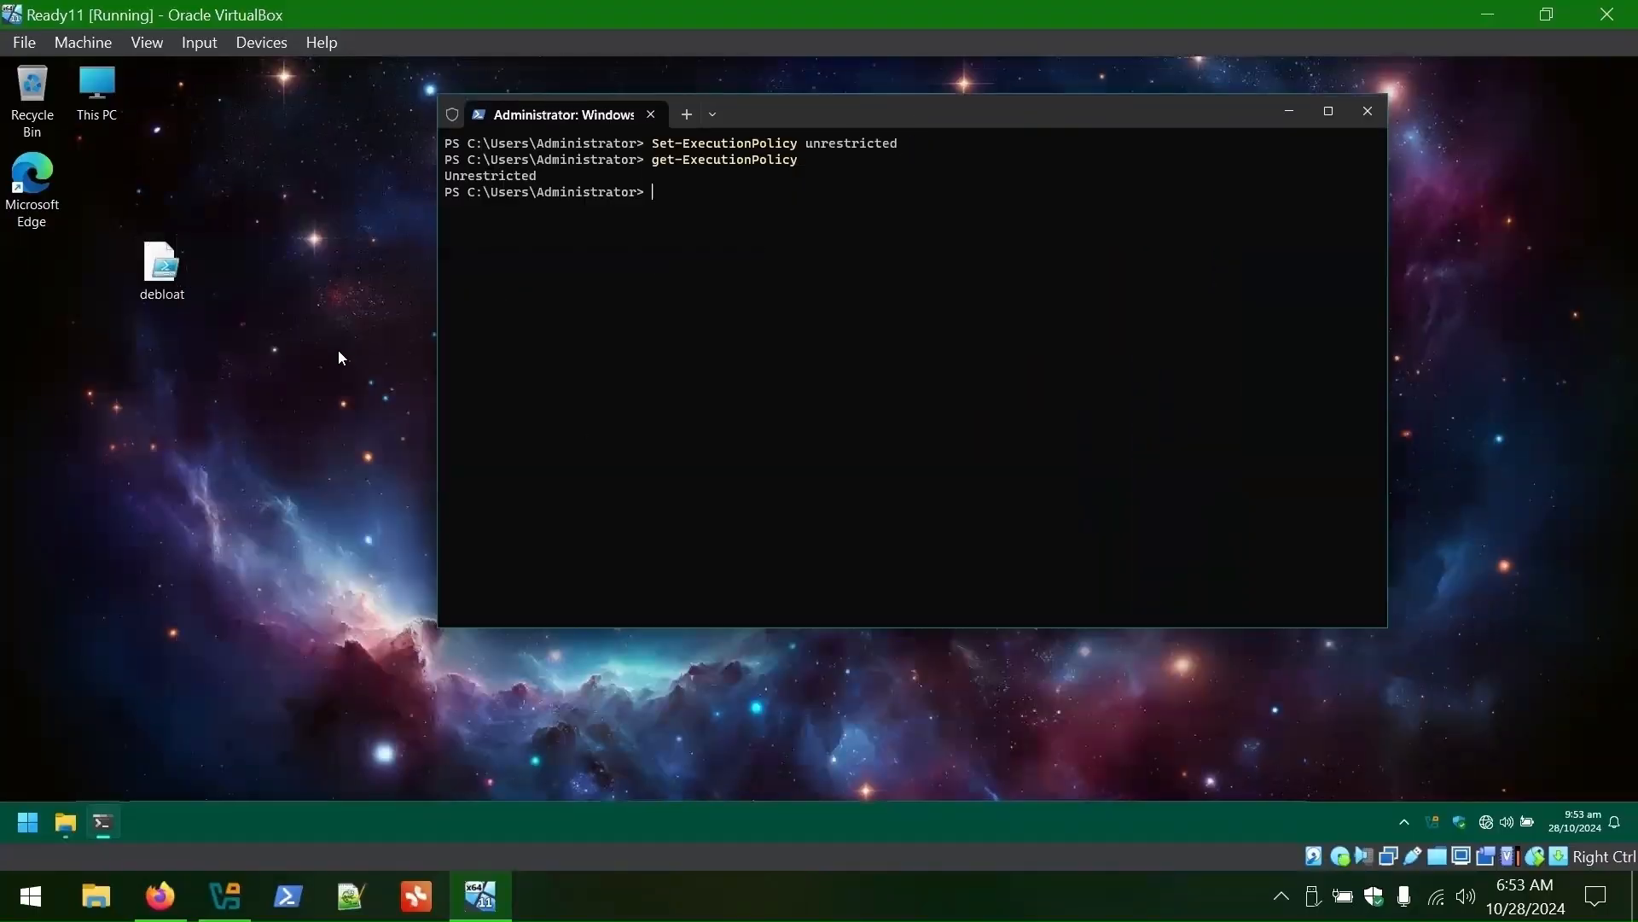
pyautogui.rightClick(165, 273)
pyautogui.click(251, 437)
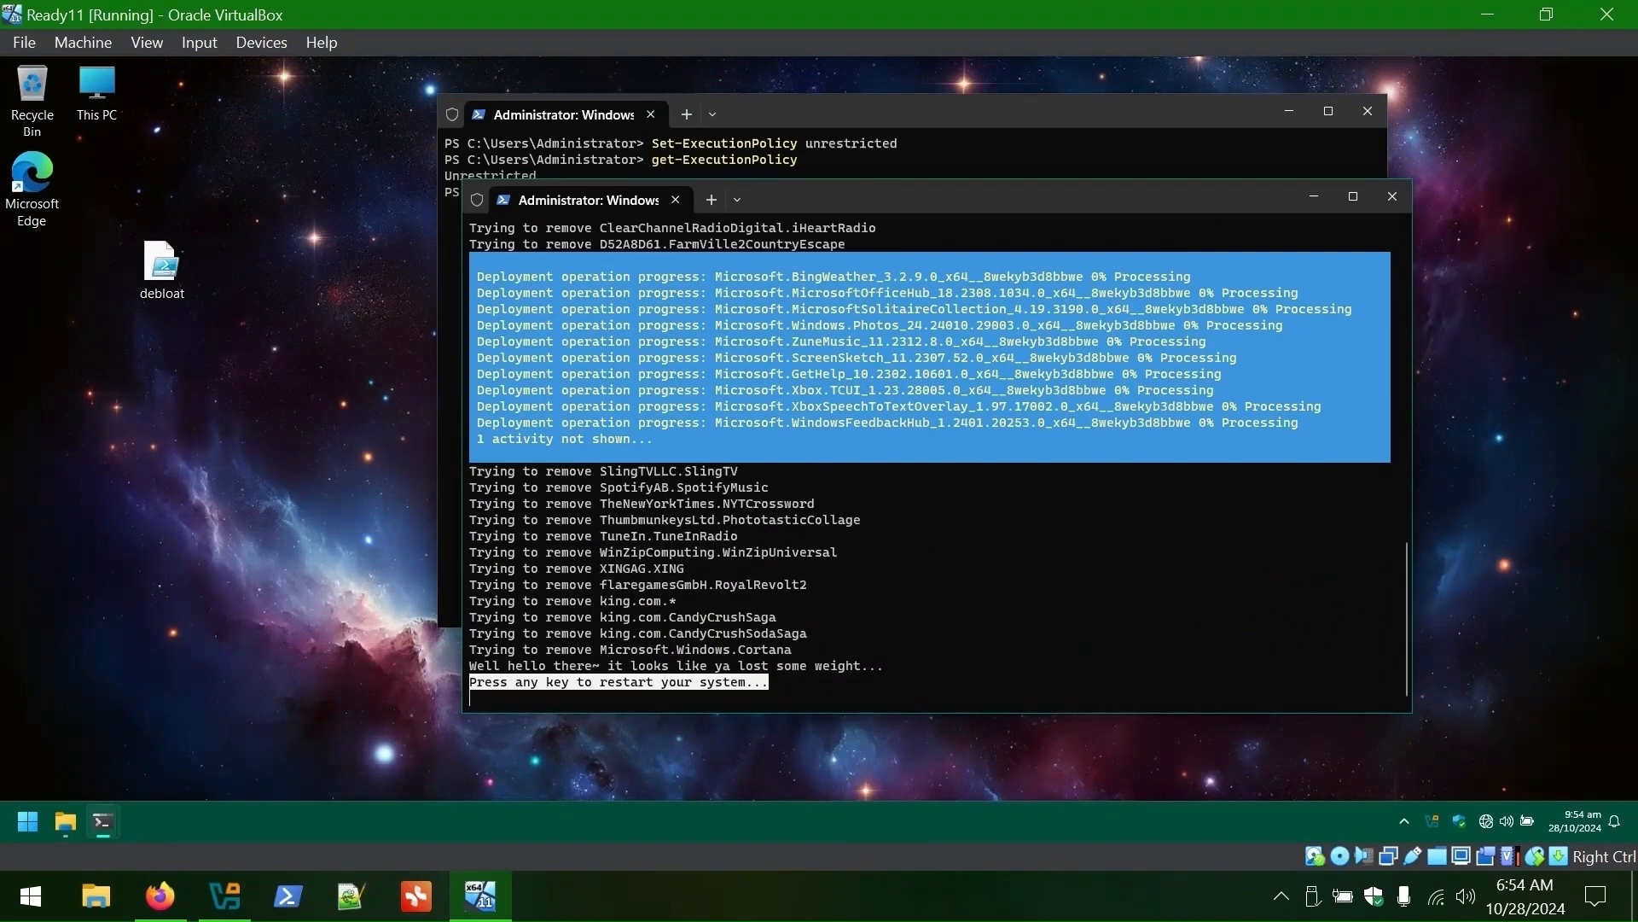
pyautogui.press('Return')
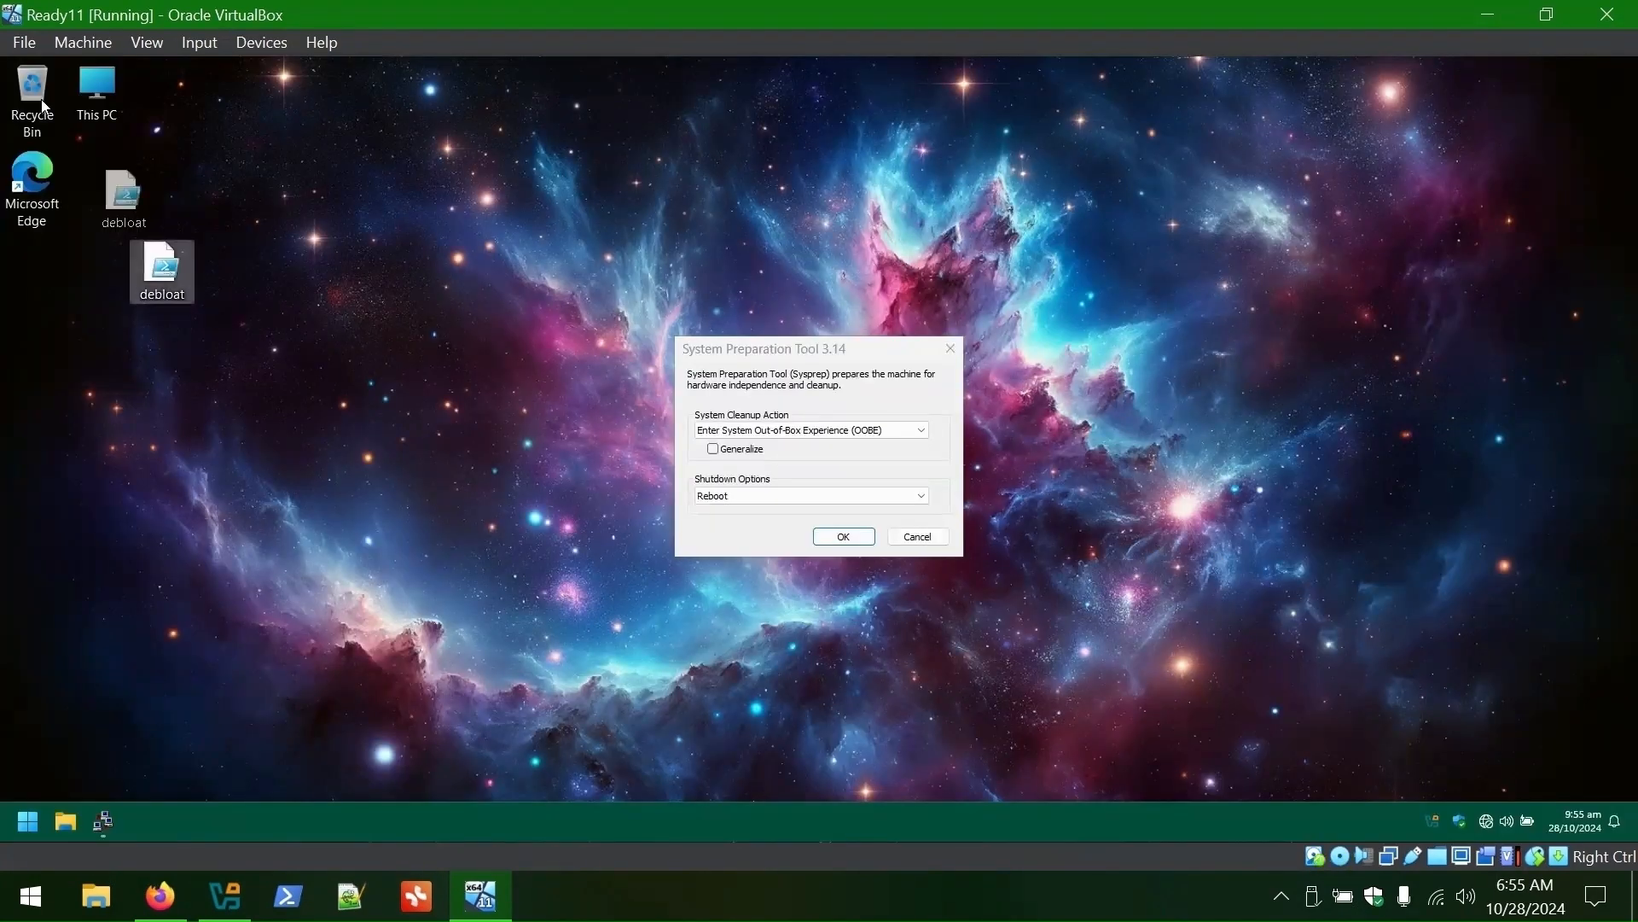
# - Empty the Recycle Bin to permanently delete the debloat script
pyautogui.rightClick(37, 99)
pyautogui.click(101, 195)
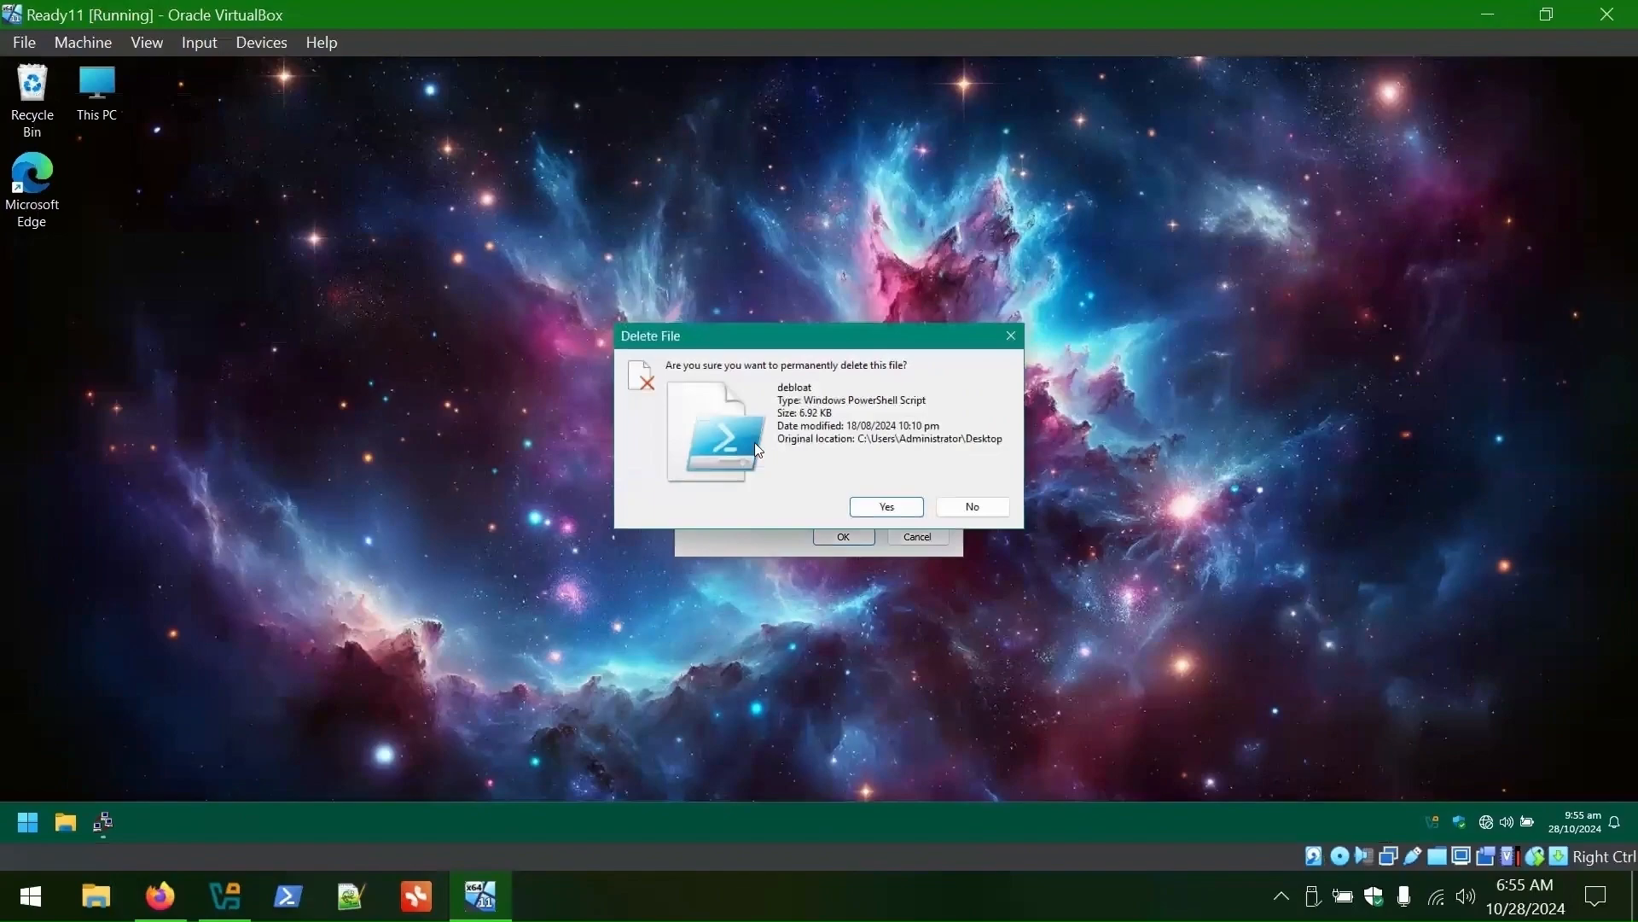
pyautogui.click(882, 507)
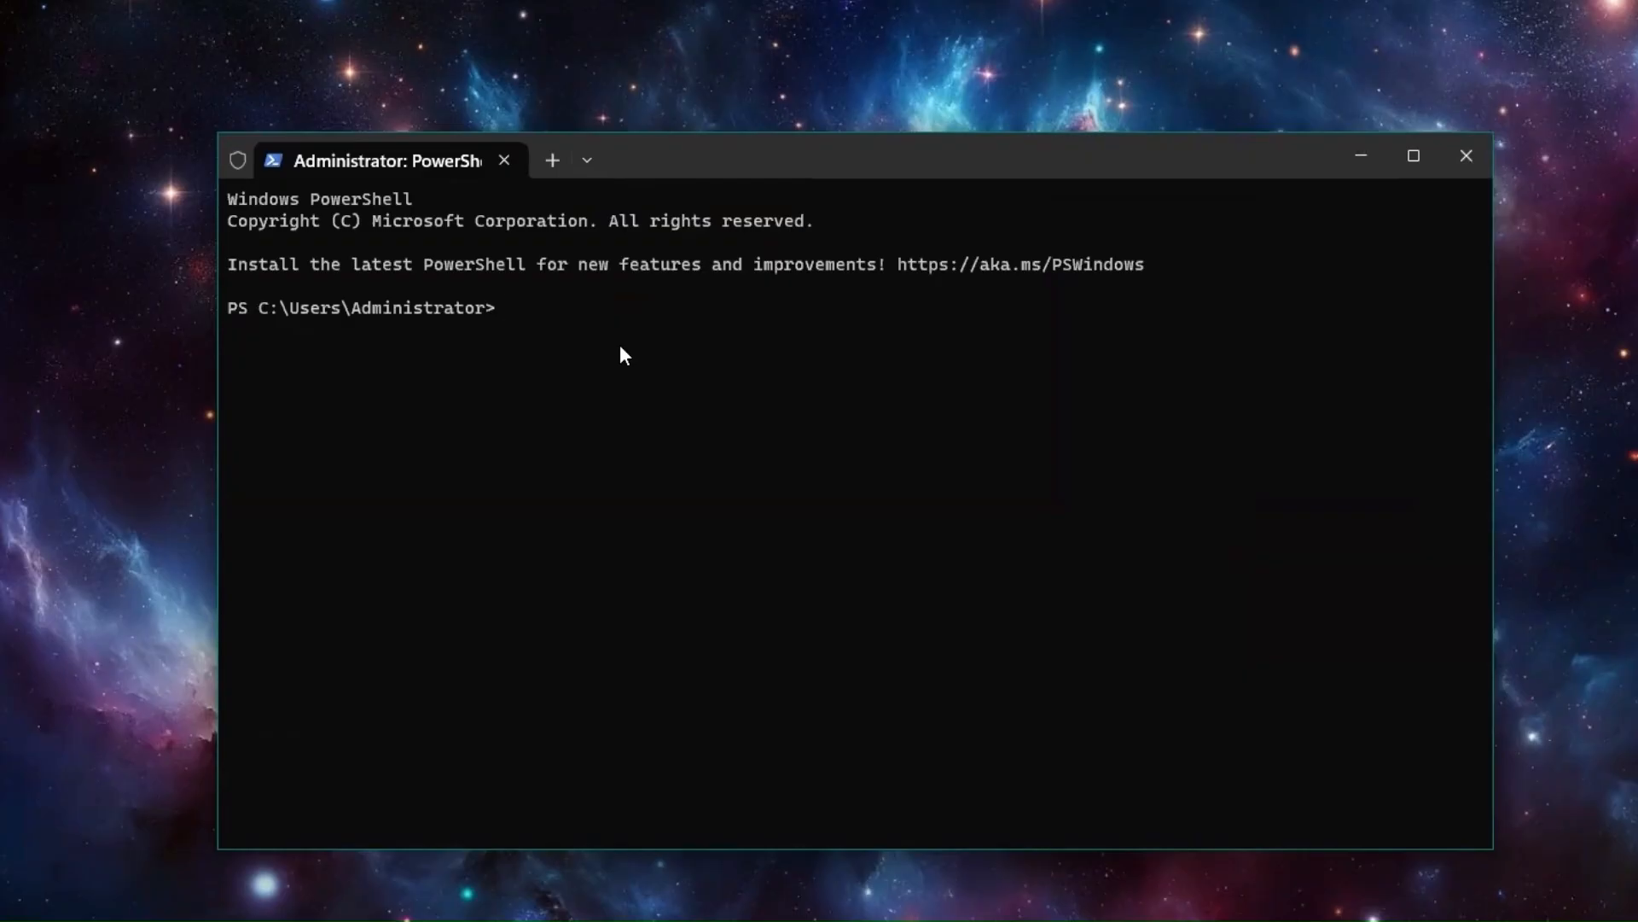
# - Set the PowerShell execution policy back to Restricted and verify it with Get-ExecutionPolicy
pyautogui.write('Set-ExecutionPolicy')
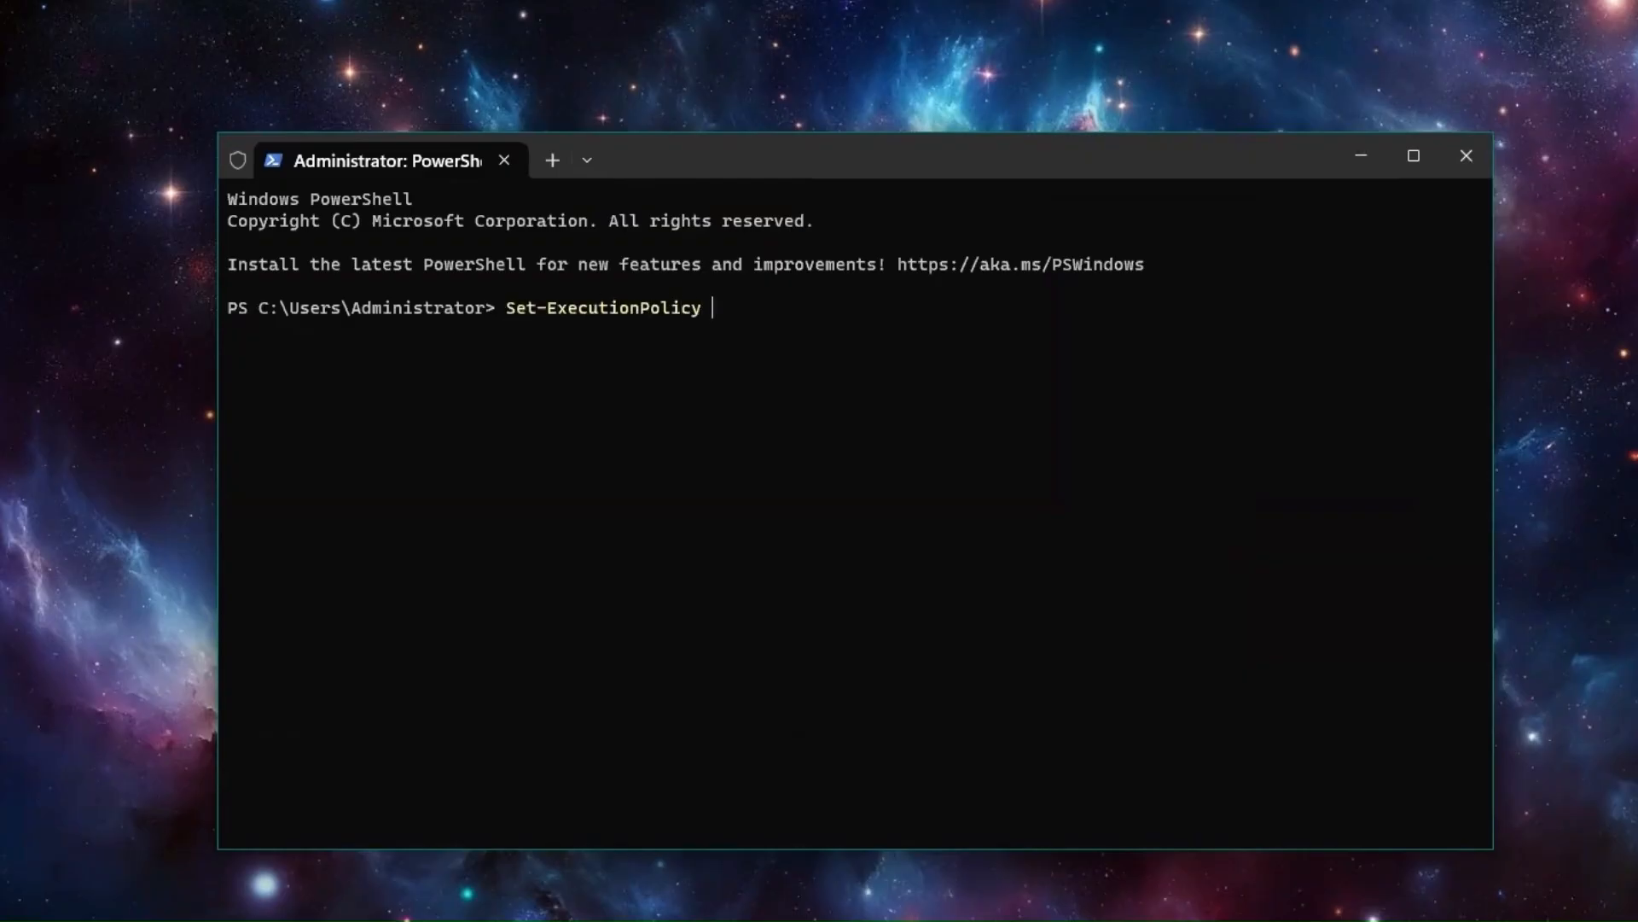
pyautogui.write(' restricted')
pyautogui.press('Return')
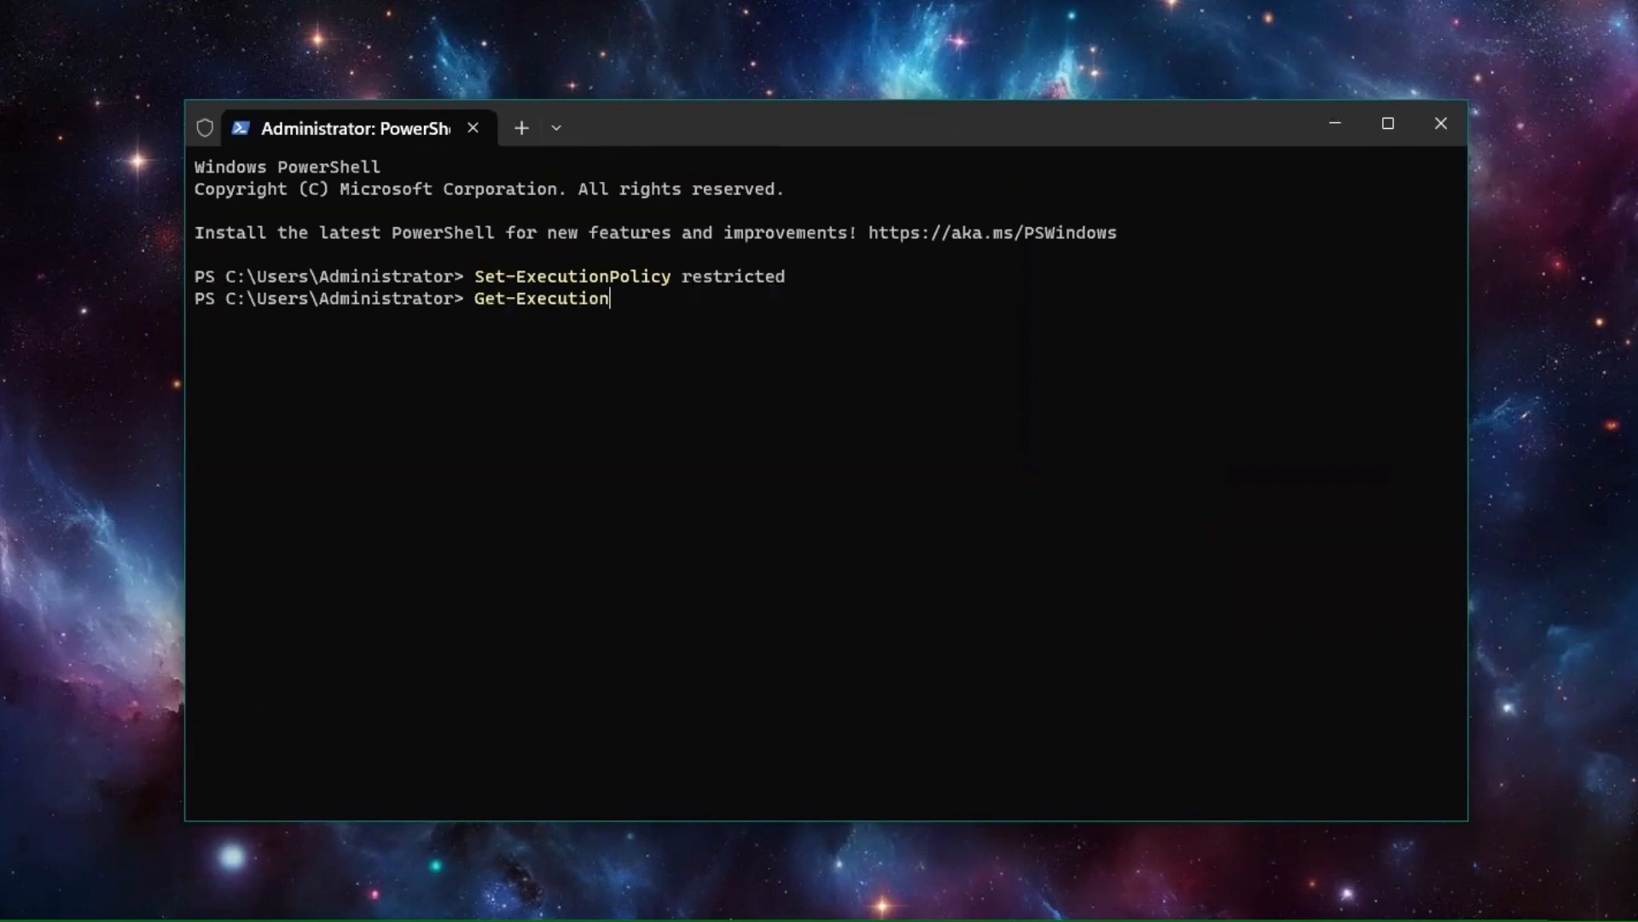
pyautogui.write('Get-ExecutionPolicy')
pyautogui.press('Return')
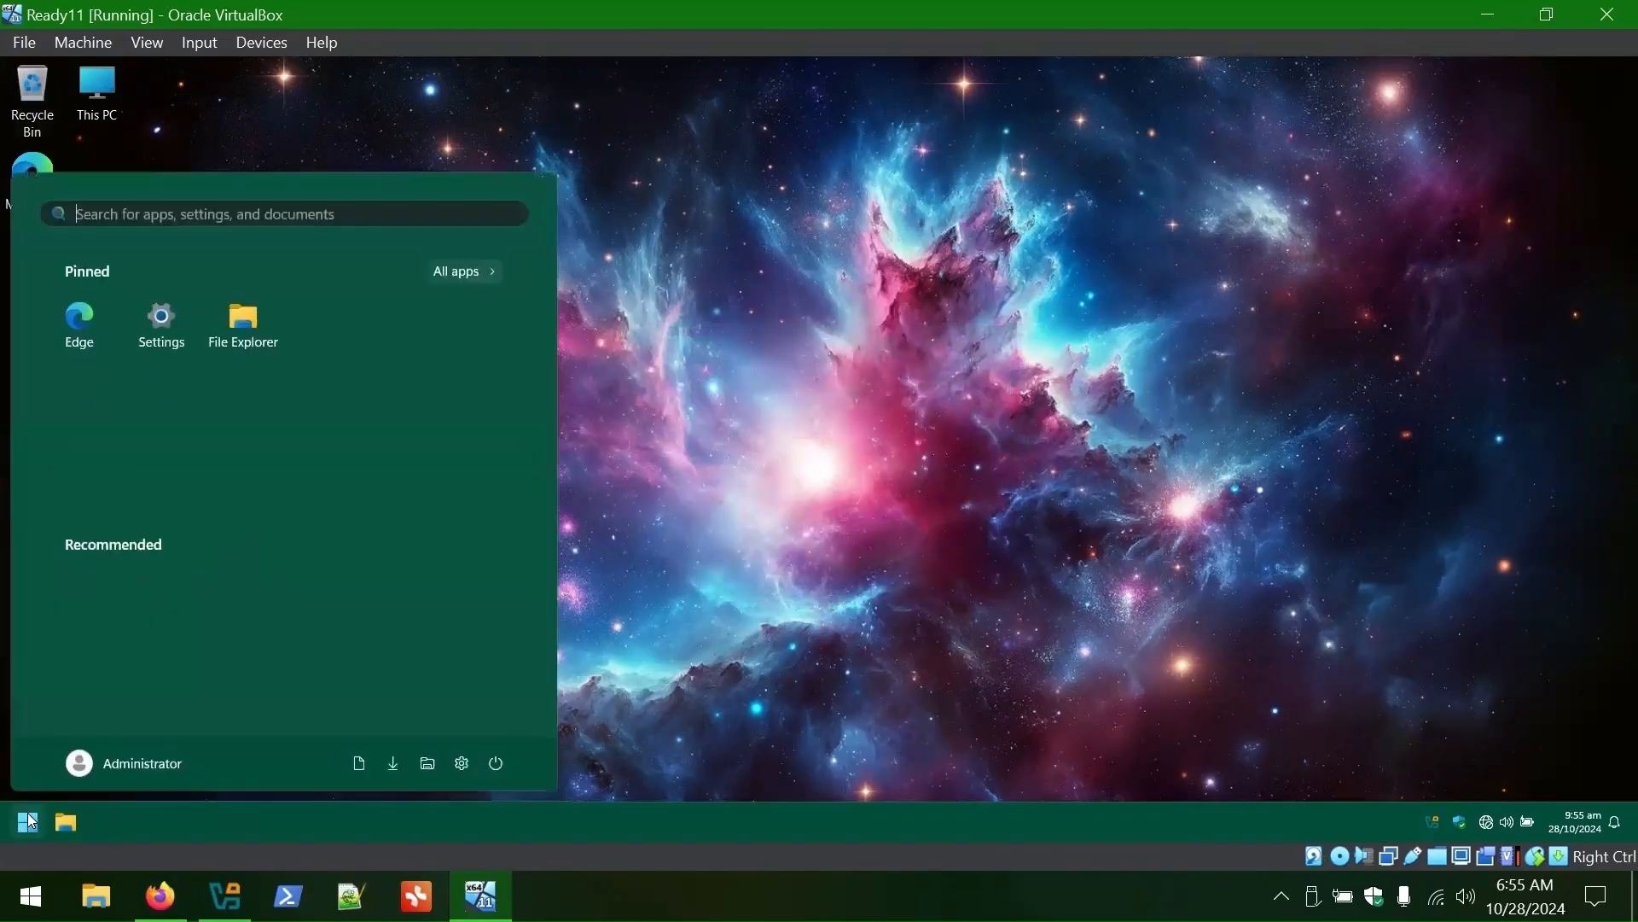
# - Uninstall the To Do app from the All apps list
pyautogui.click(464, 267)
pyautogui.scroll(-2, 172, 424)
pyautogui.rightClick(135, 448)
pyautogui.scroll(-2, 147, 492)
pyautogui.rightClick(141, 501)
pyautogui.click(194, 584)
pyautogui.click(369, 452)
# - Uninstall Outlook, Quick Assist and the Xbox app from All apps
pyautogui.scroll(-3, 171, 446)
pyautogui.rightClick(171, 446)
pyautogui.click(223, 526)
pyautogui.scroll(-1, 223, 394)
pyautogui.rightClick(142, 462)
pyautogui.click(195, 552)
pyautogui.scroll(-2, 171, 416)
pyautogui.rightClick(83, 691)
pyautogui.click(136, 773)
pyautogui.scroll(8, 292, 630)
pyautogui.click(863, 395)
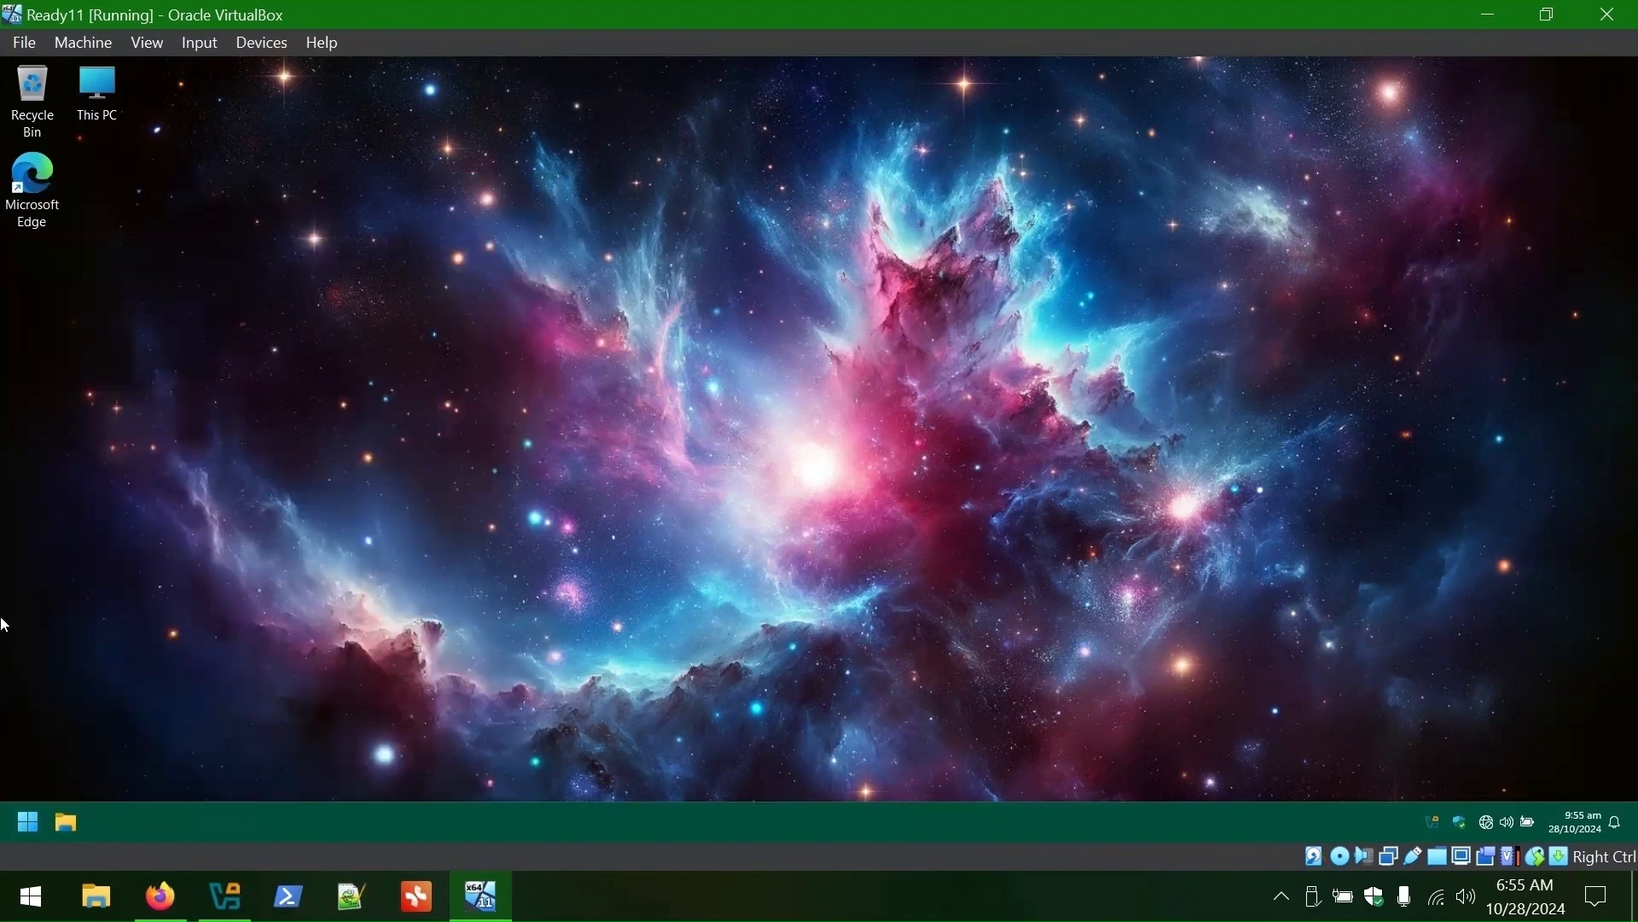
# - Shut down the Ready11 virtual machine from the Start menu
pyautogui.click(28, 824)
pyautogui.click(489, 766)
pyautogui.click(502, 694)
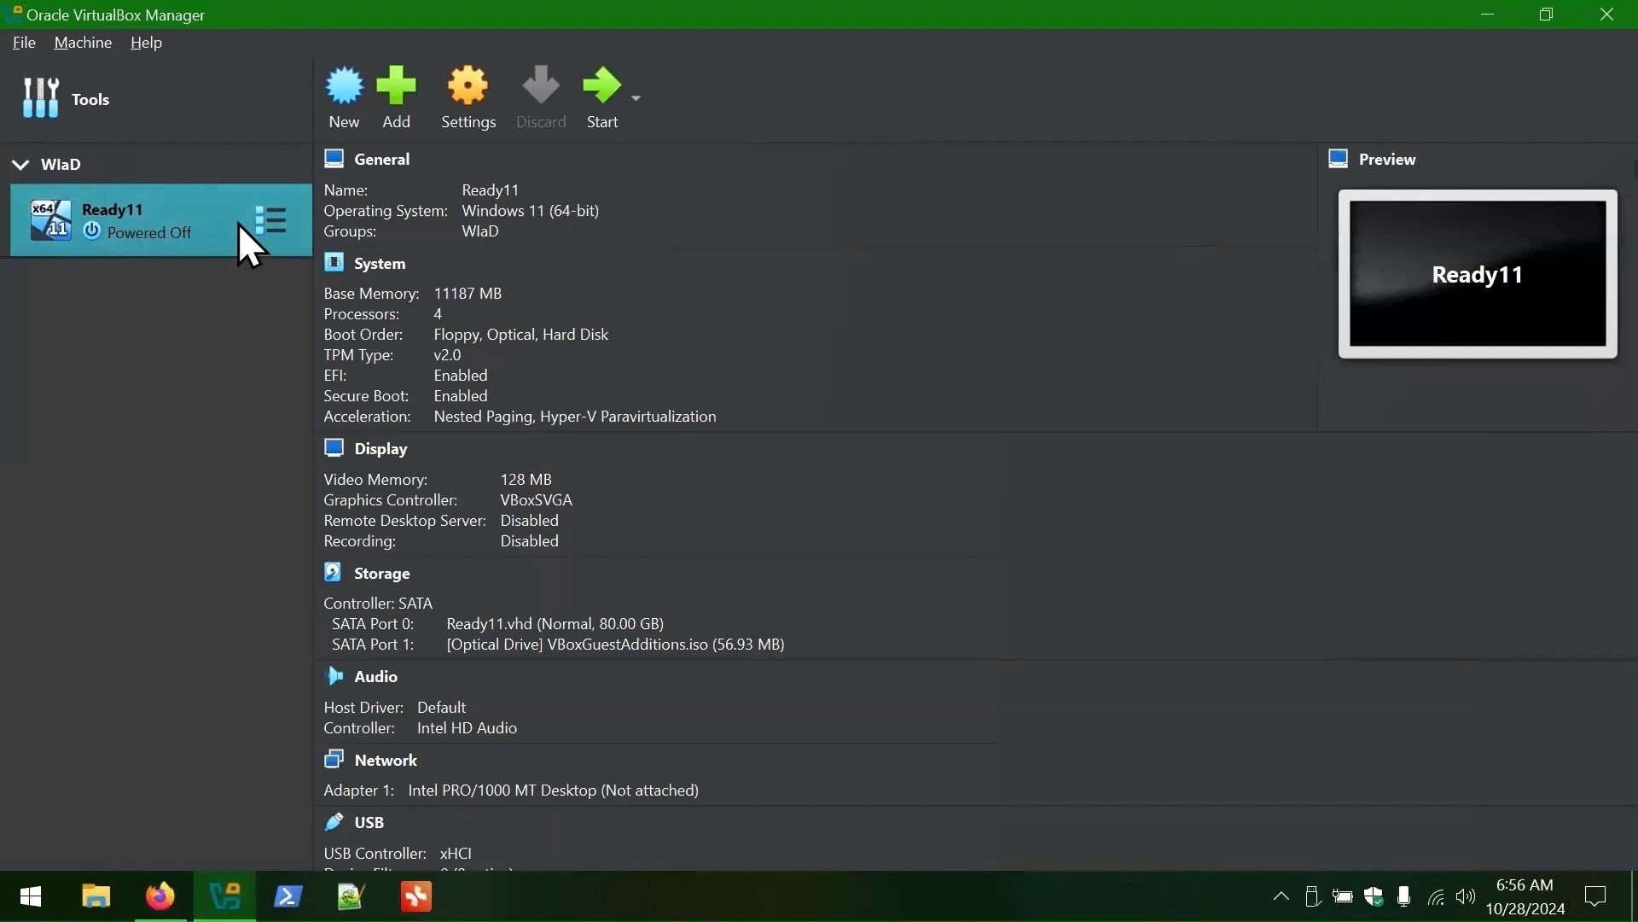
# - Take a snapshot of Ready11 named 'Offline'
pyautogui.click(266, 226)
pyautogui.click(409, 275)
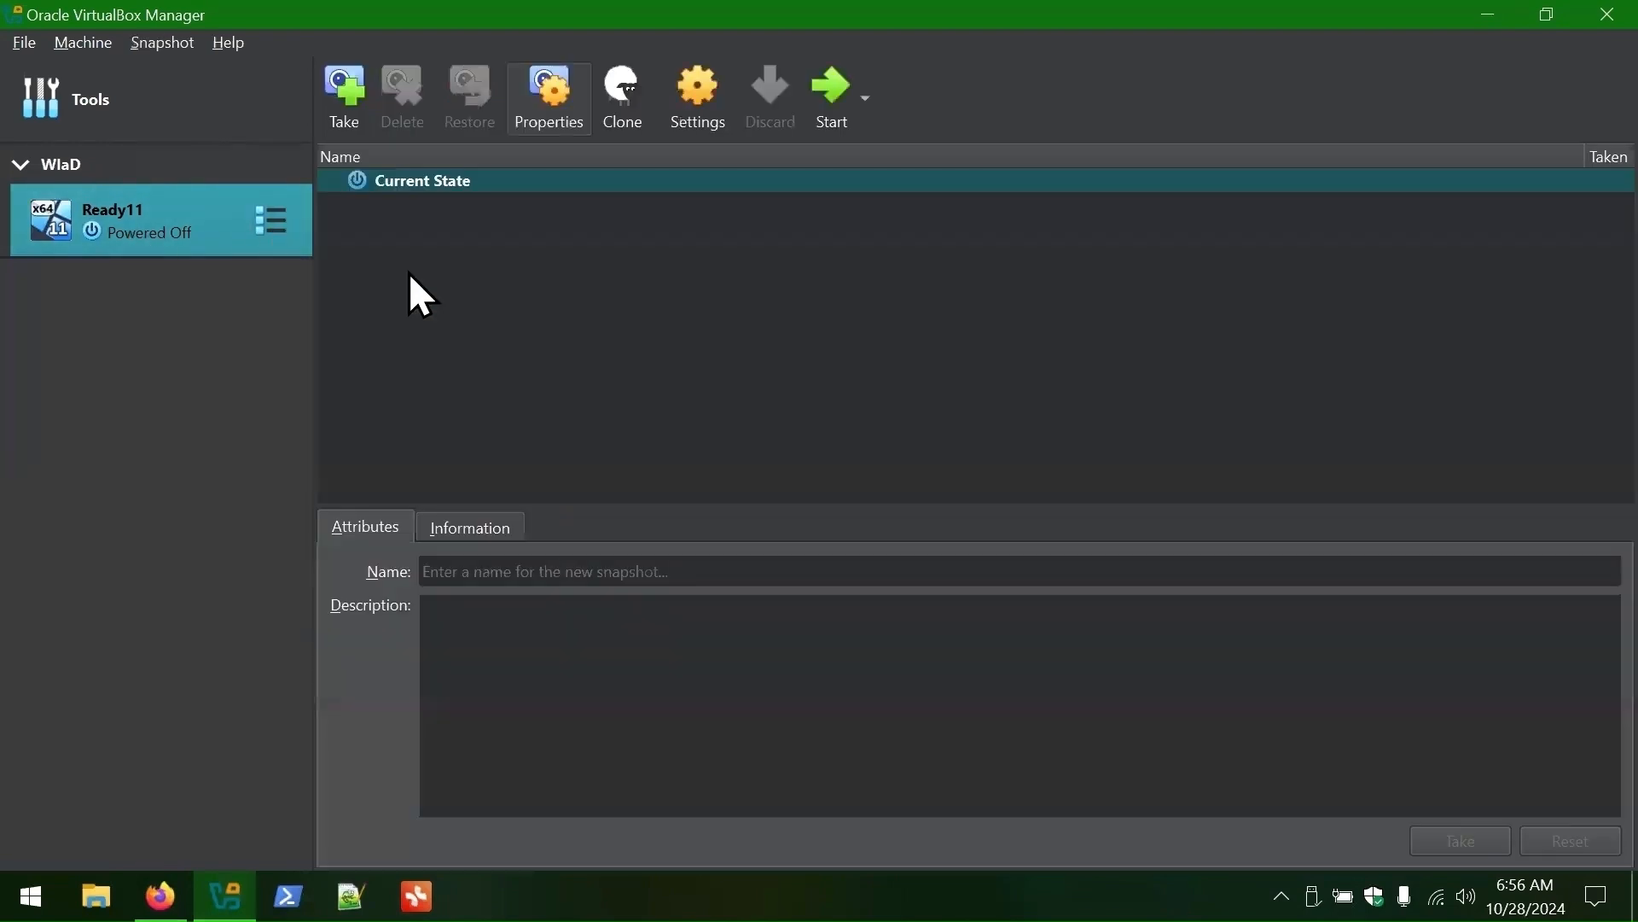
pyautogui.click(346, 79)
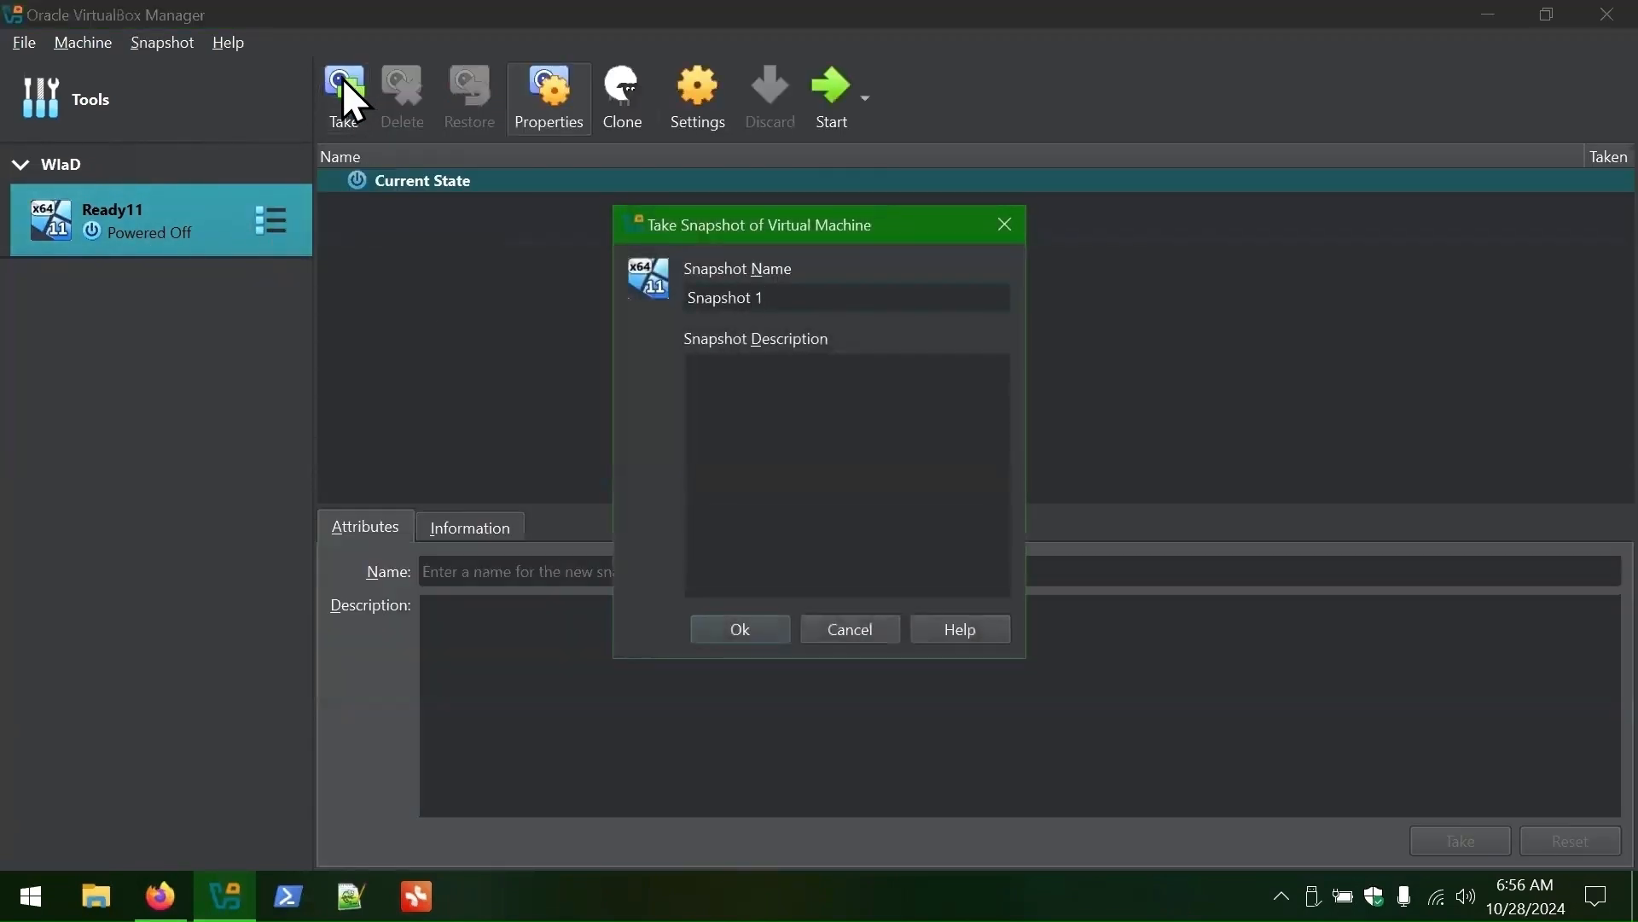
pyautogui.write('Offline')
pyautogui.press('Return')
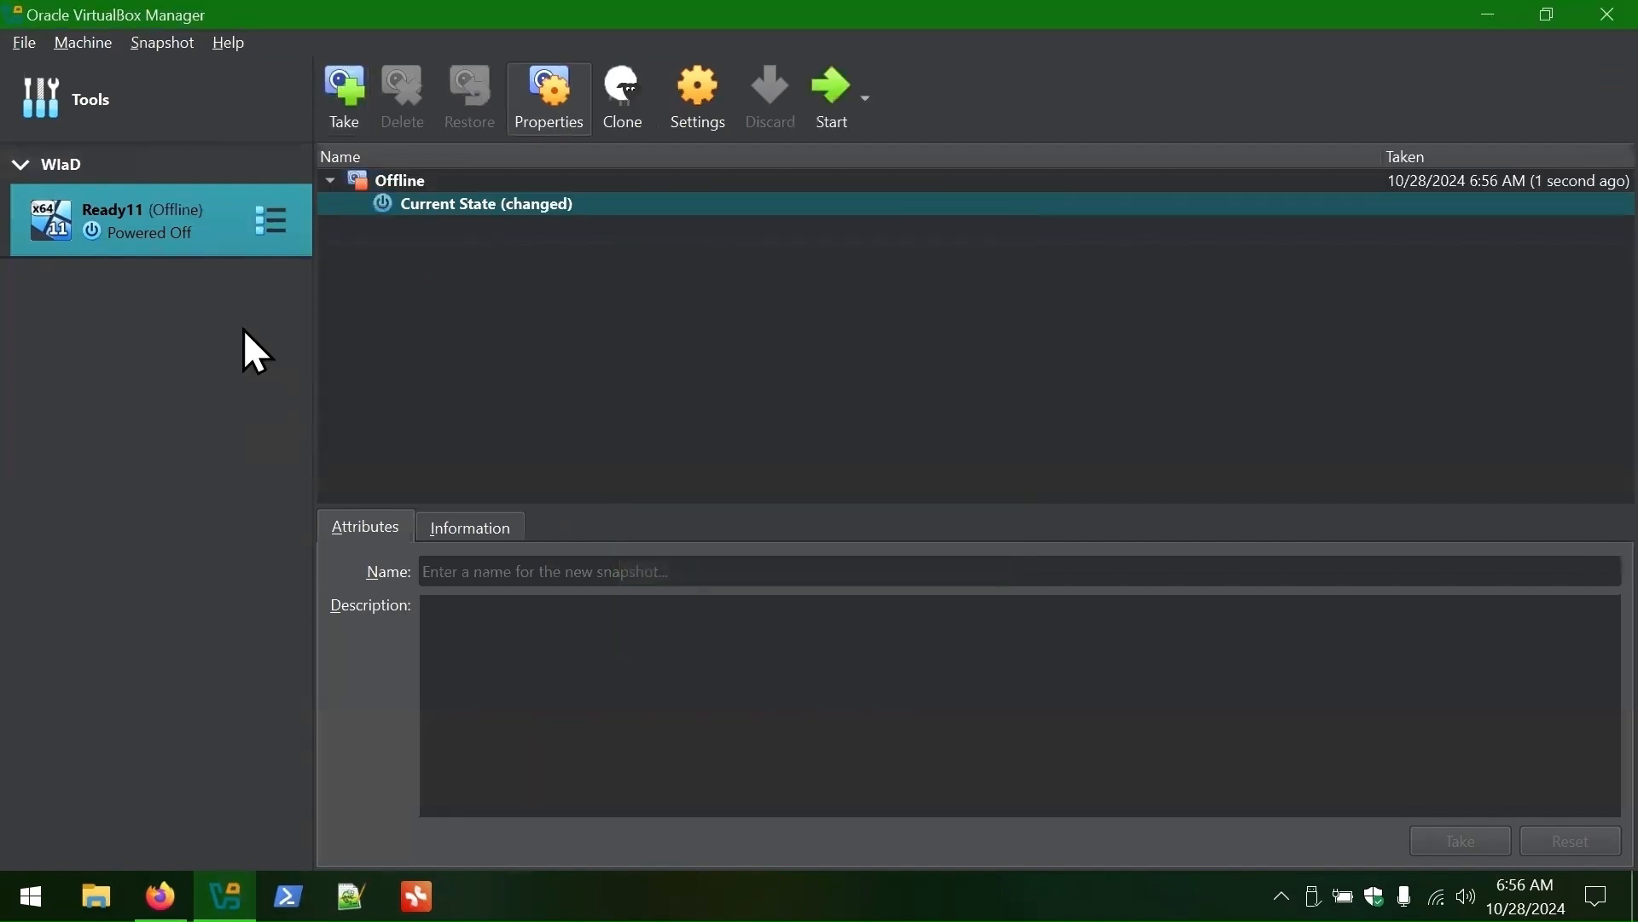
# - Change Ready11's network adapter from Not attached to NAT
pyautogui.click(271, 220)
pyautogui.click(369, 213)
pyautogui.scroll(-3, 559, 330)
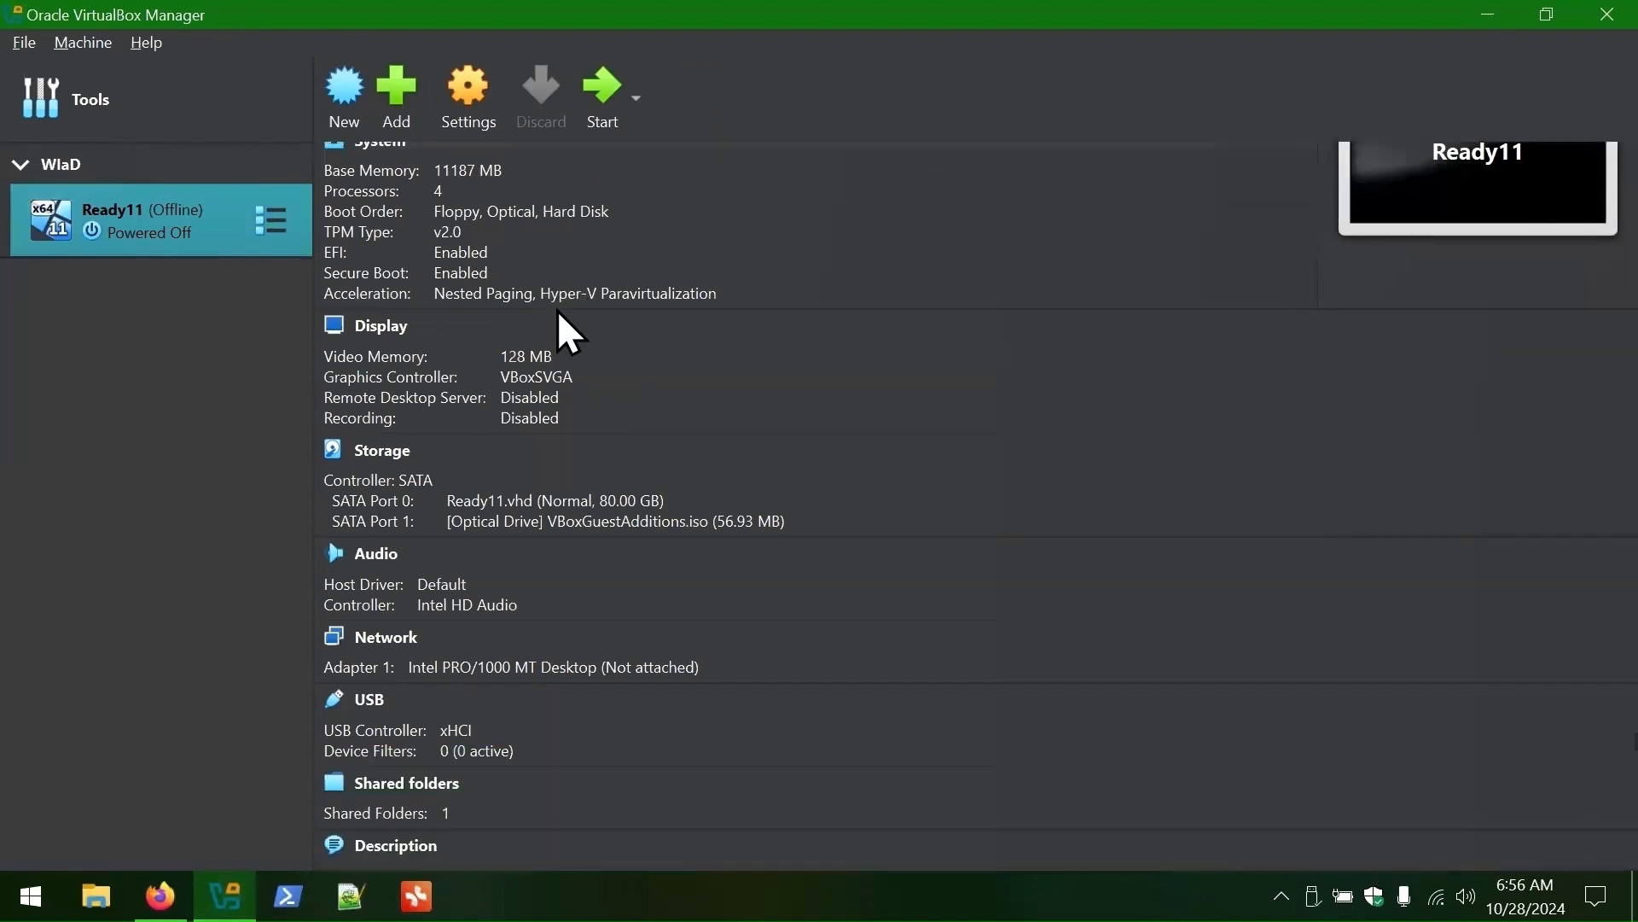
pyautogui.click(636, 647)
pyautogui.click(847, 713)
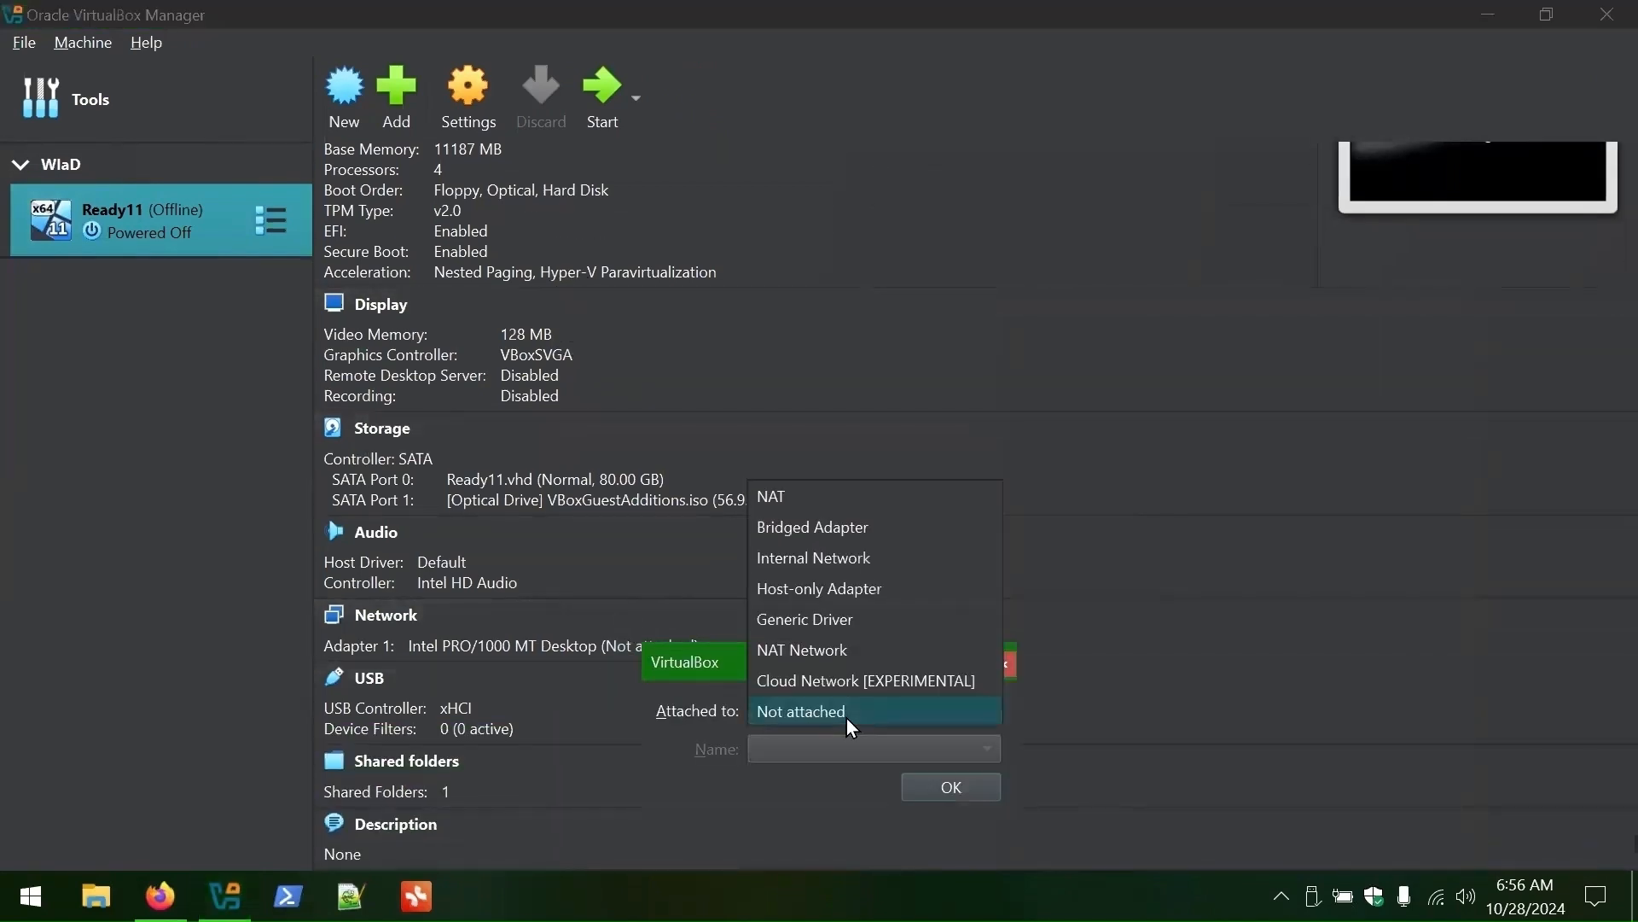
pyautogui.click(772, 499)
pyautogui.click(951, 786)
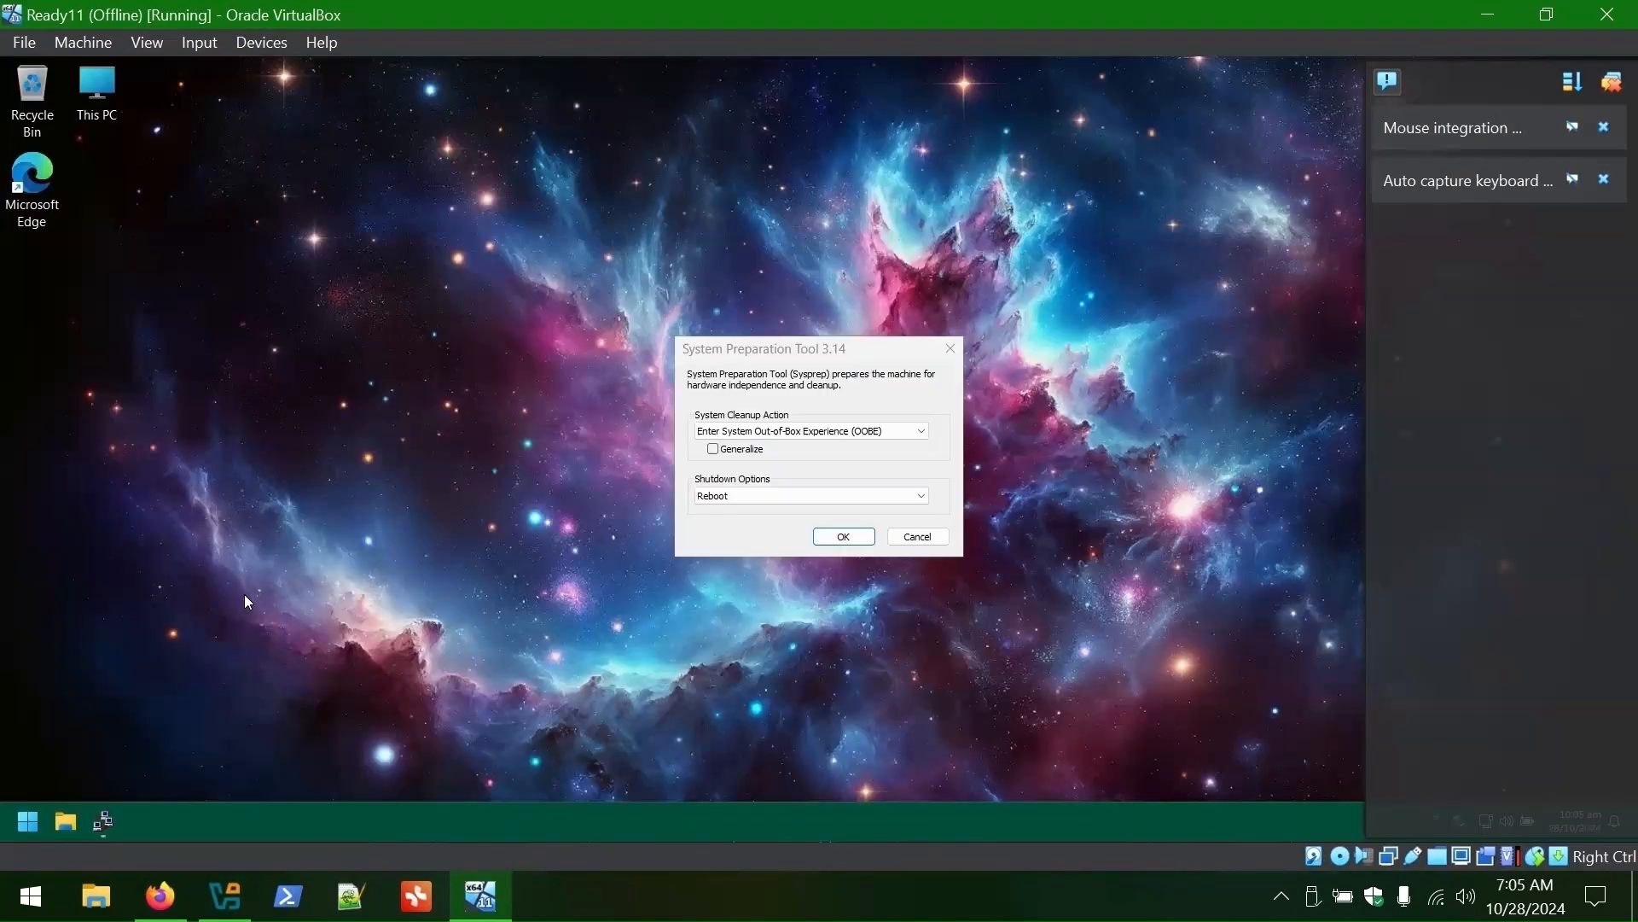
# - Close the System Preparation Tool, then find Firefox, 7-Zip and VLC downloads in Edge
pyautogui.click(1612, 82)
pyautogui.click(917, 537)
pyautogui.doubleClick(32, 184)
pyautogui.click(429, 104)
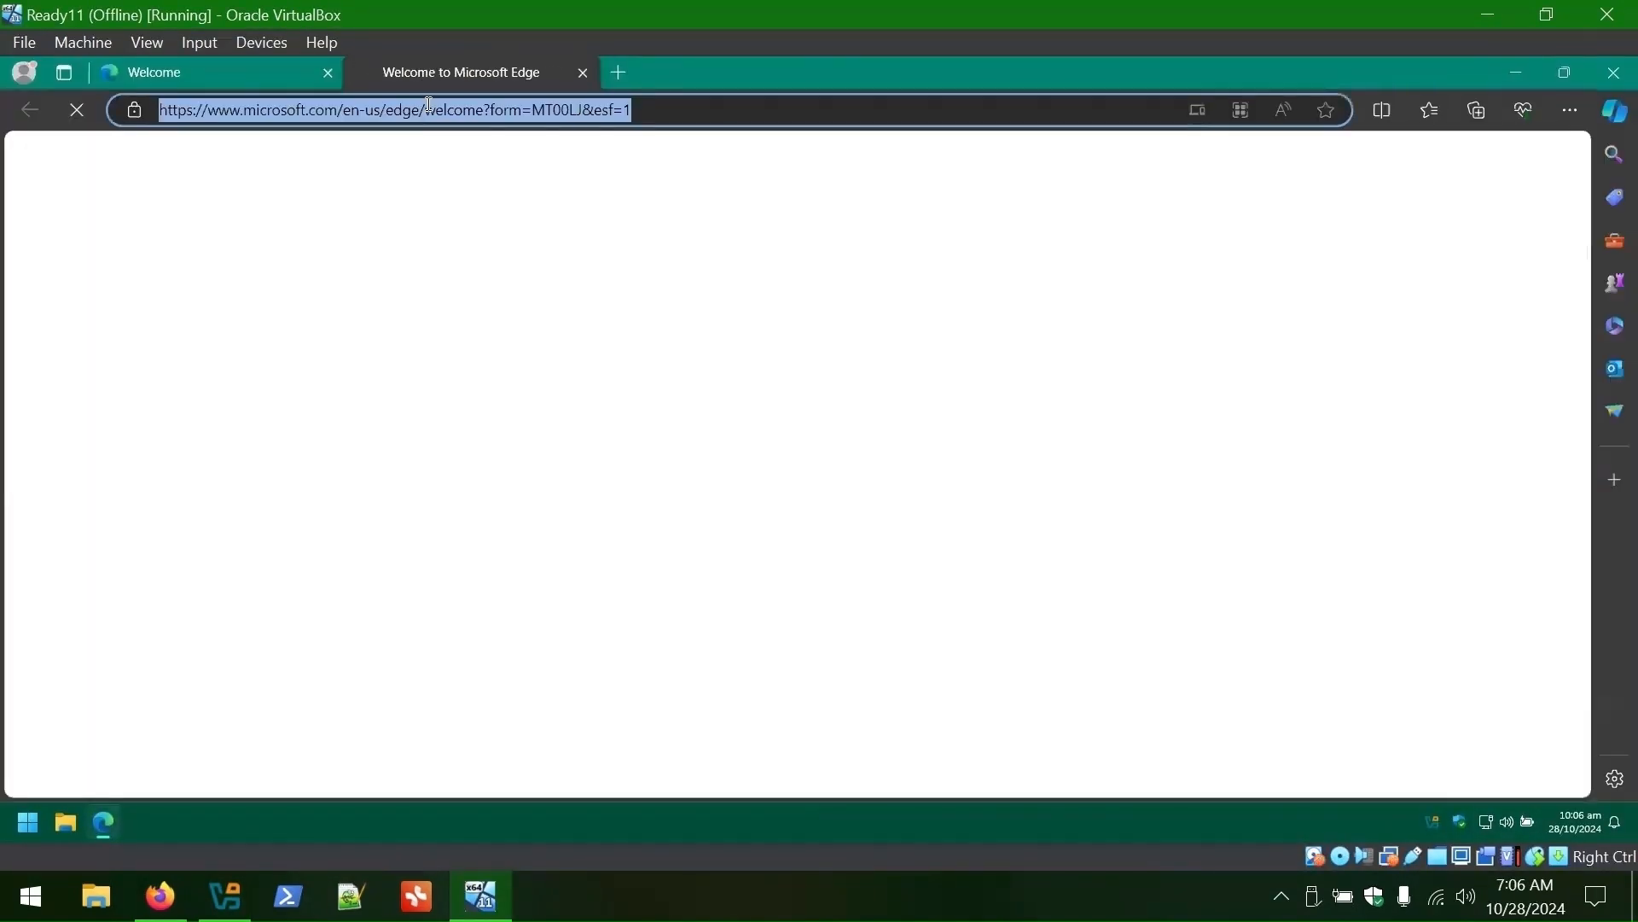
pyautogui.write('firefox')
pyautogui.press('Return')
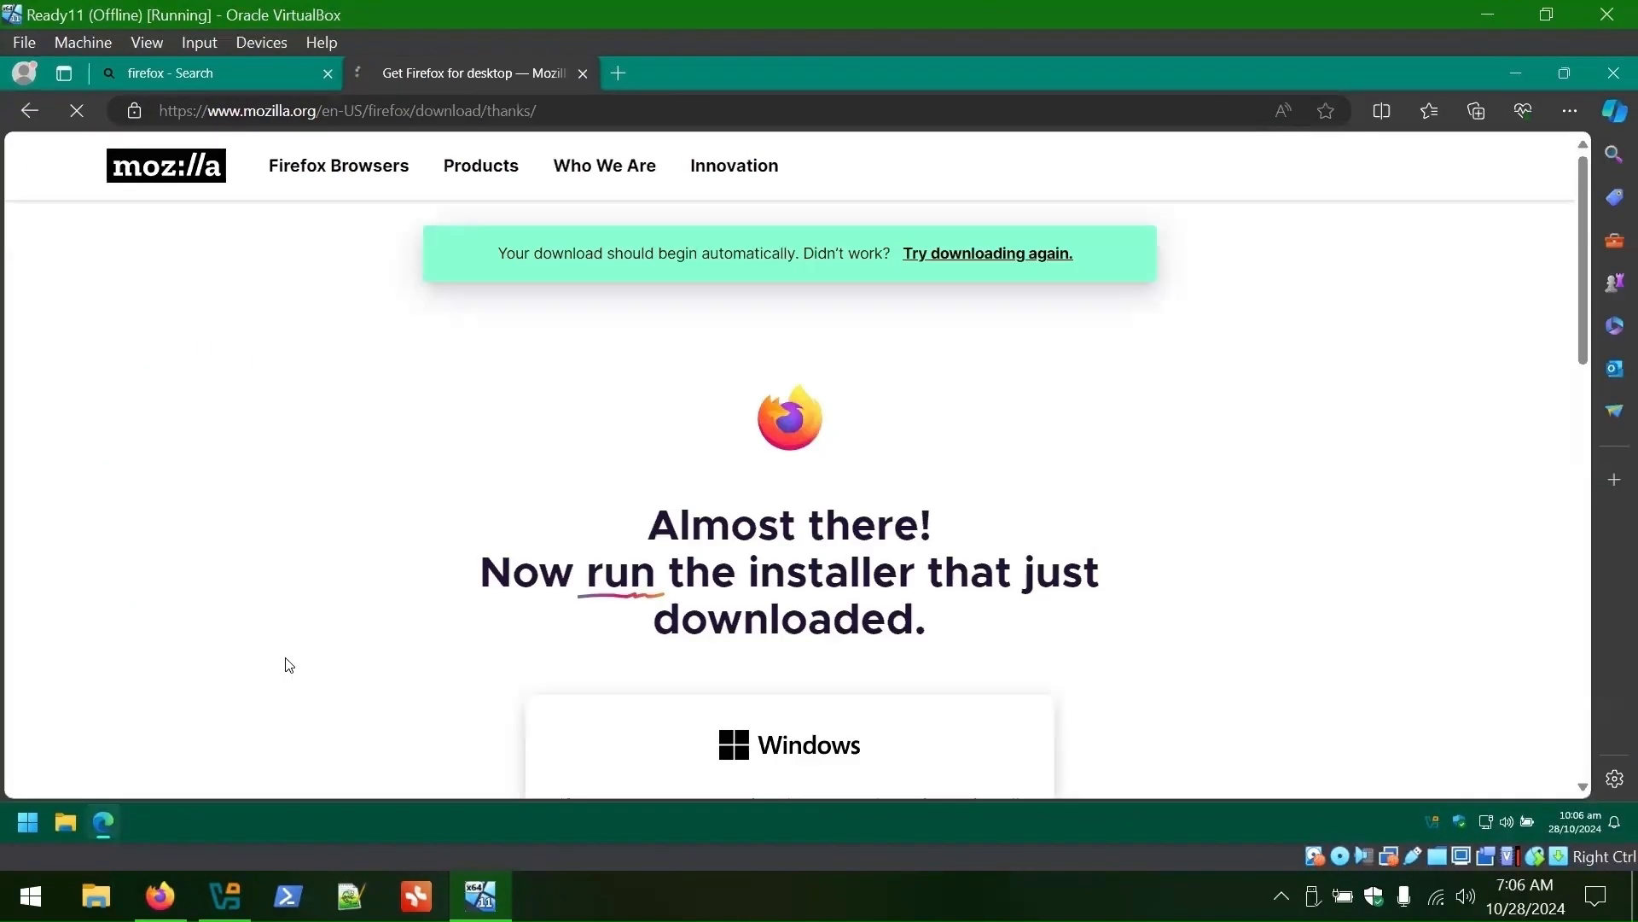
pyautogui.click(501, 115)
pyautogui.write('7z')
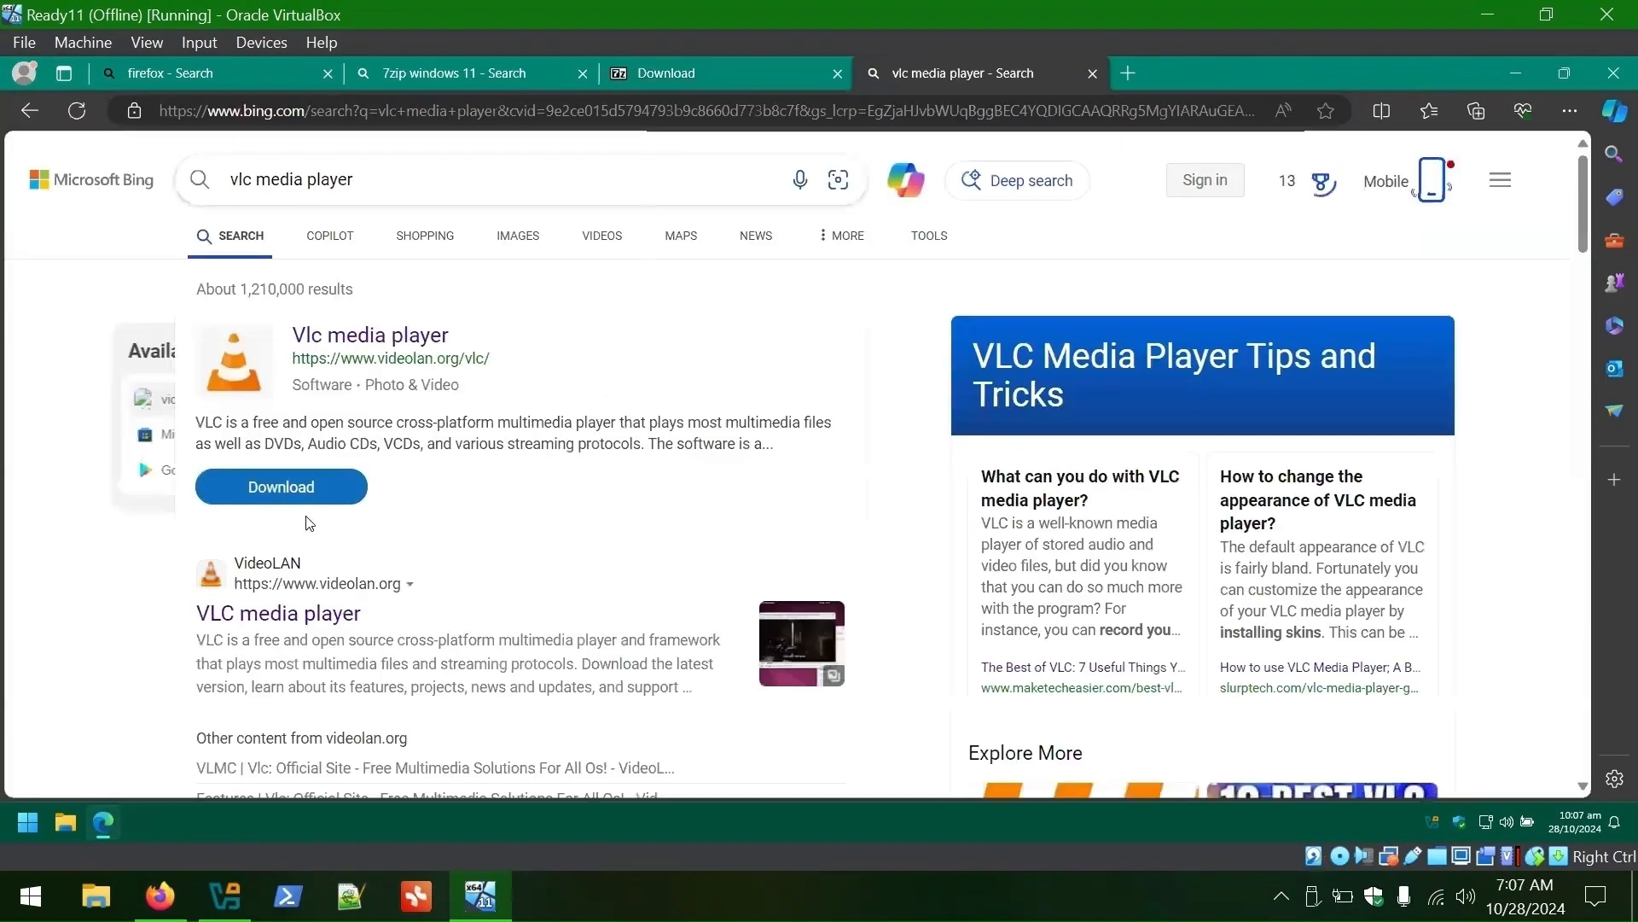
pyautogui.click(281, 487)
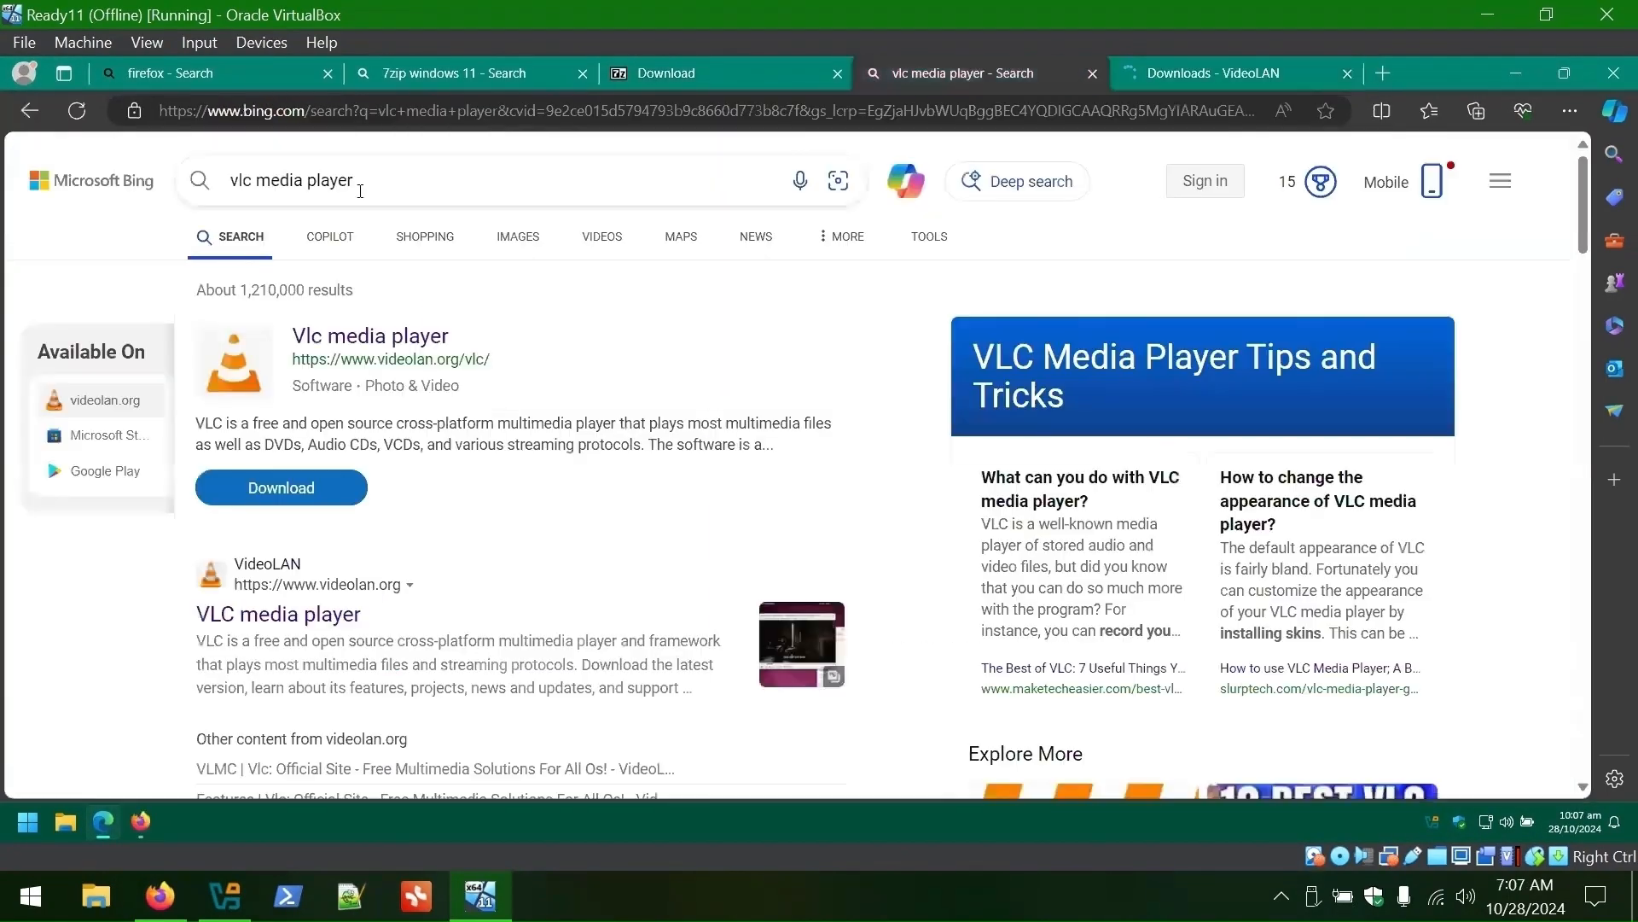
# - Download KeePass and WinDirStat, then launch the VLC installer
pyautogui.click(359, 190)
pyautogui.write('keepass')
pyautogui.press('Return')
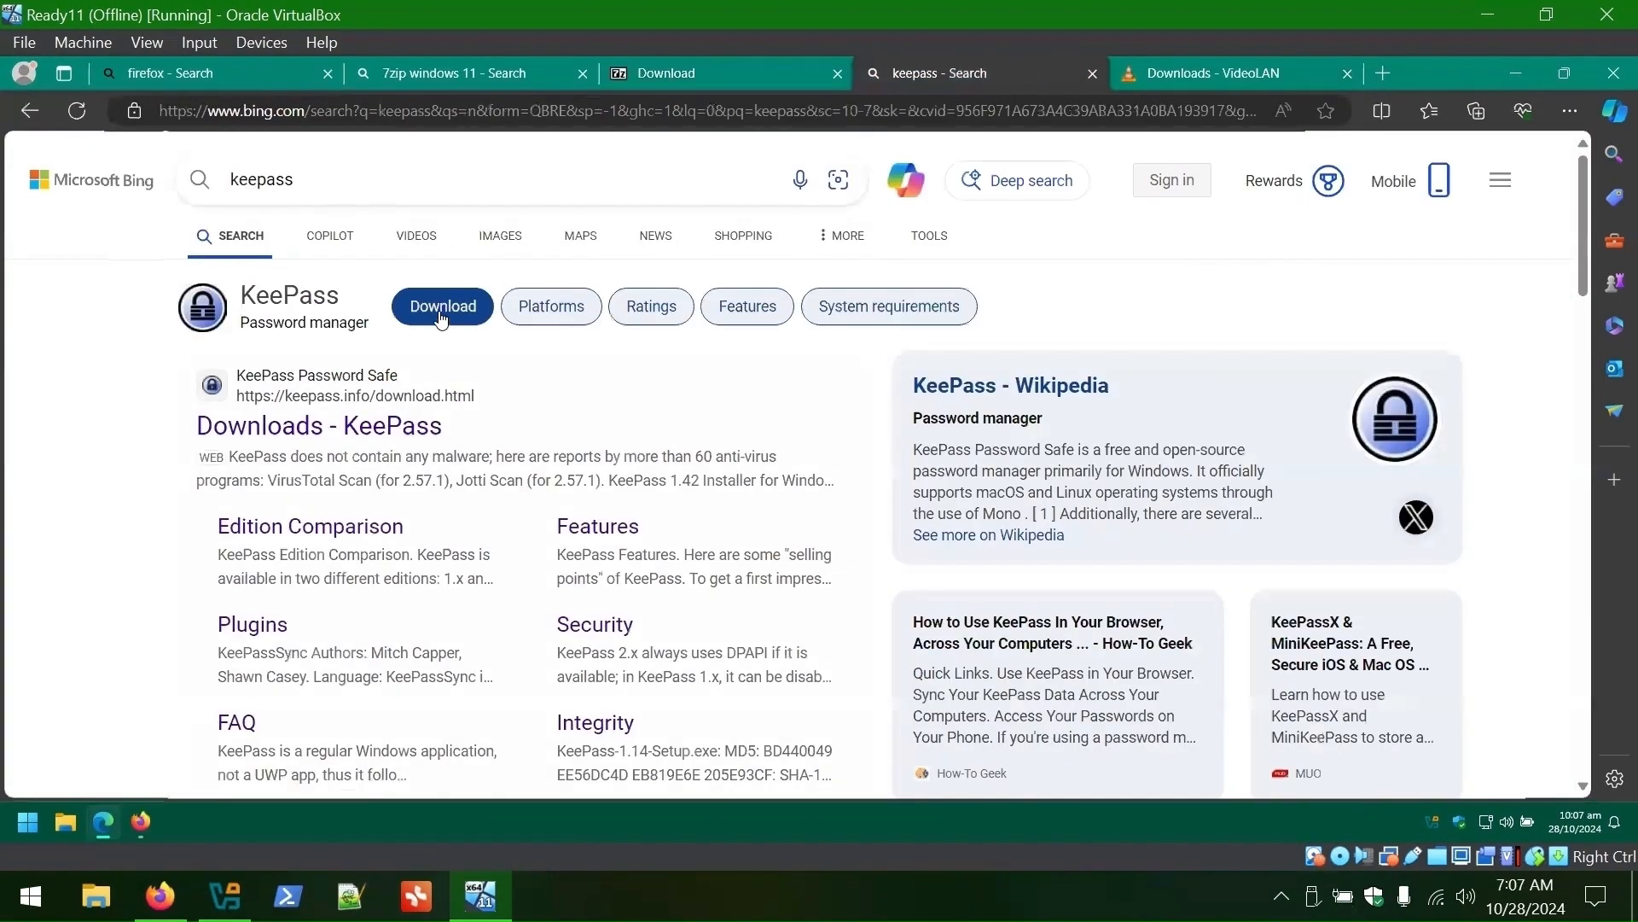
pyautogui.click(441, 318)
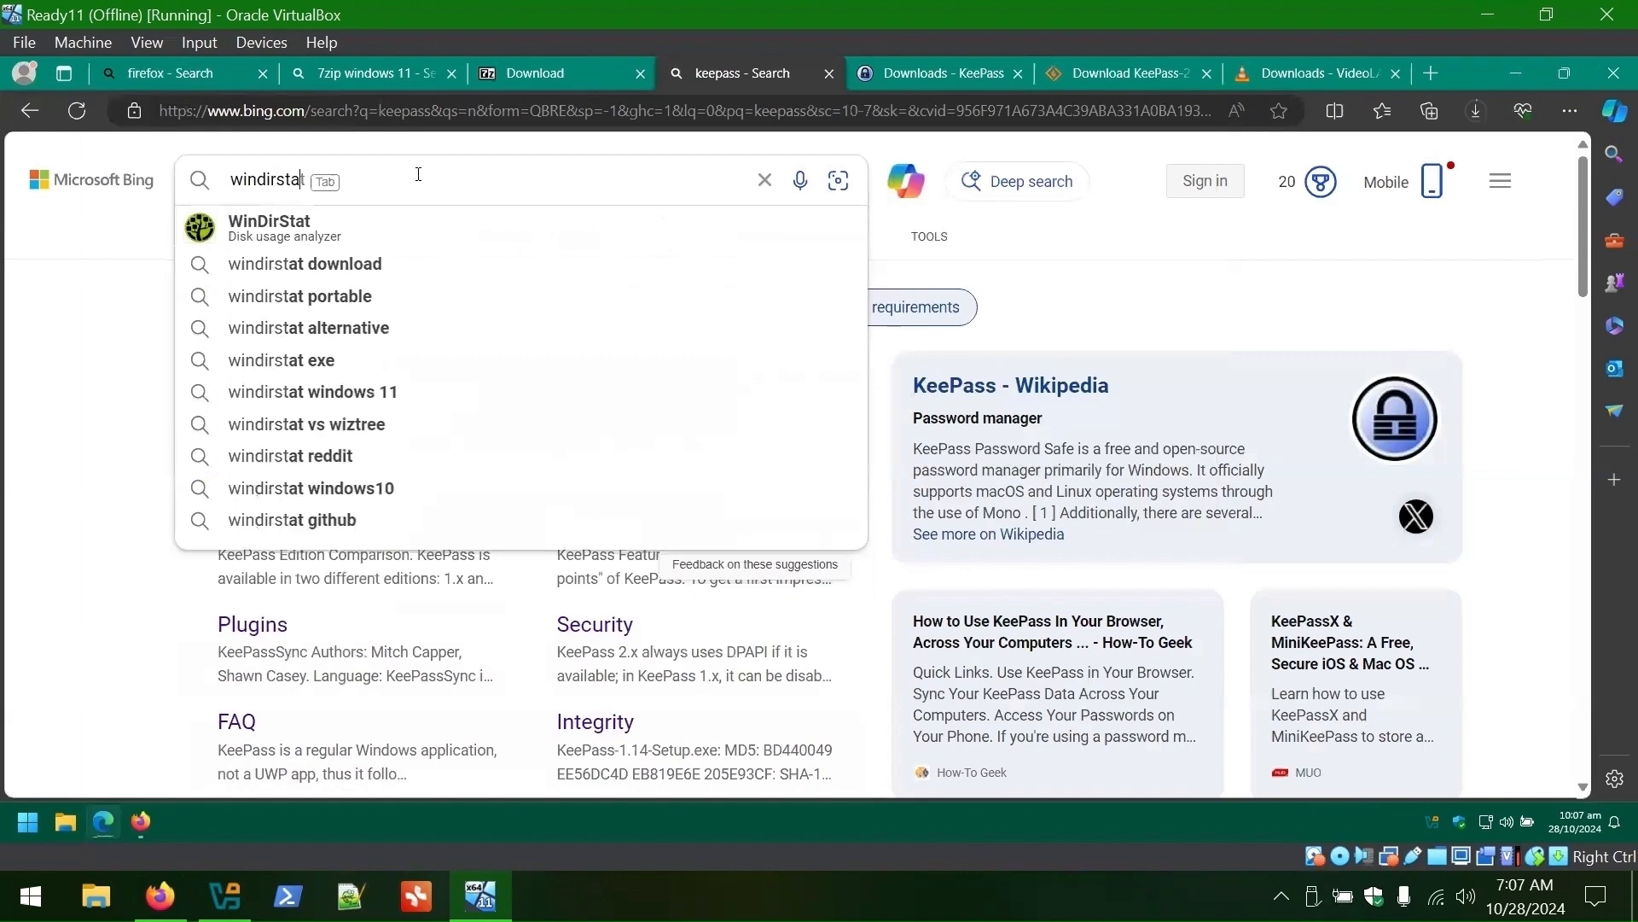
pyautogui.press('Return')
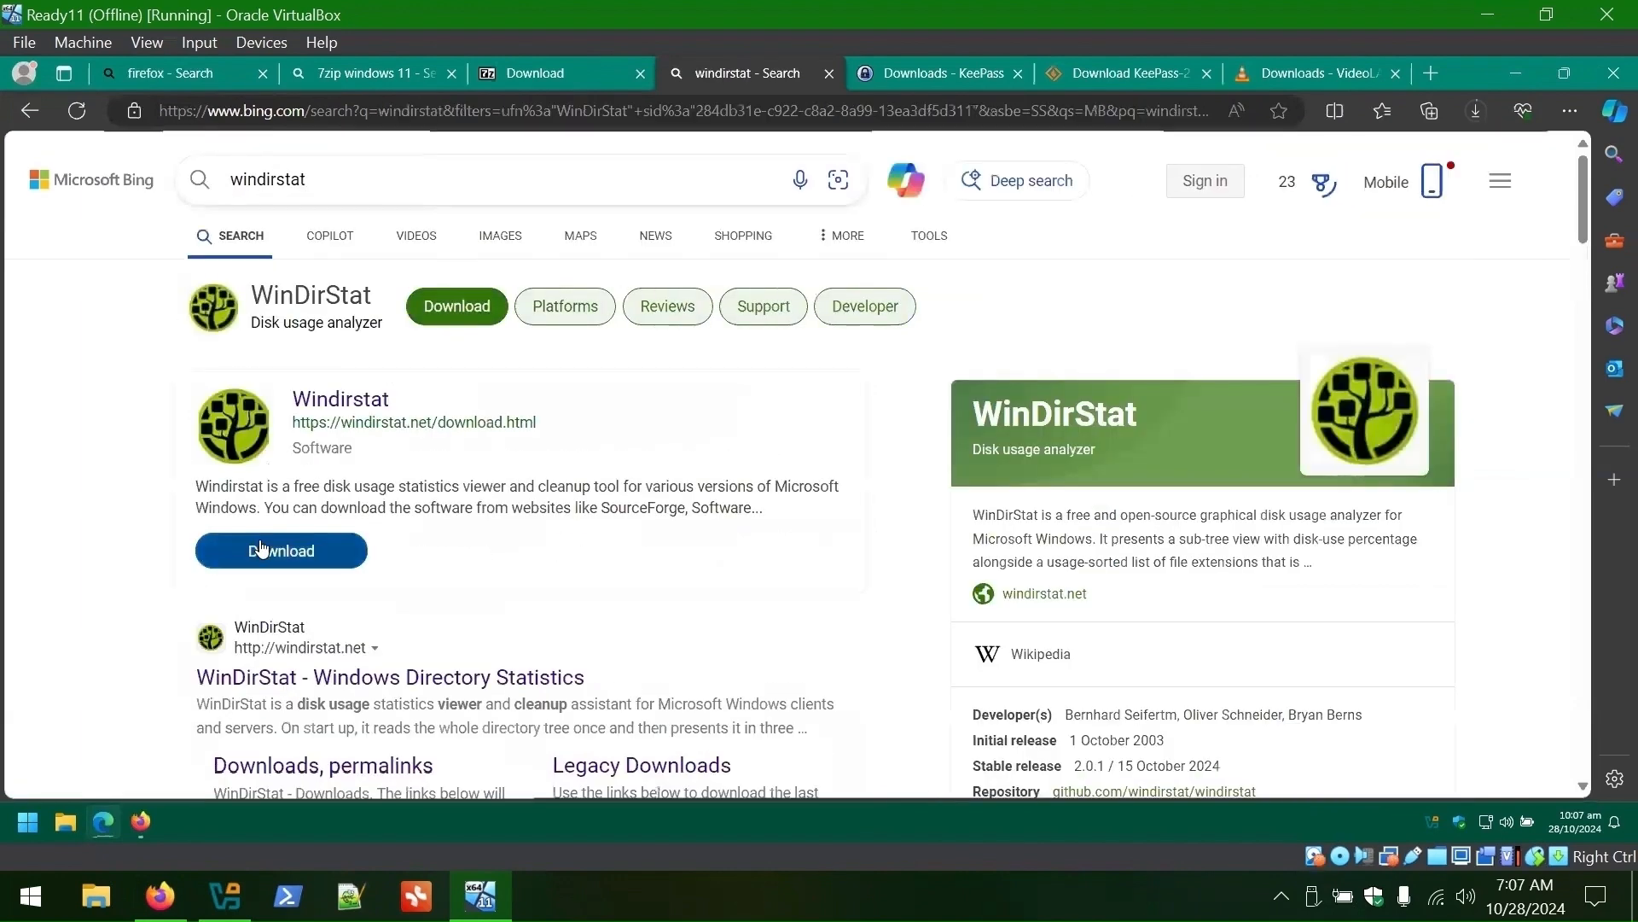
pyautogui.click(254, 551)
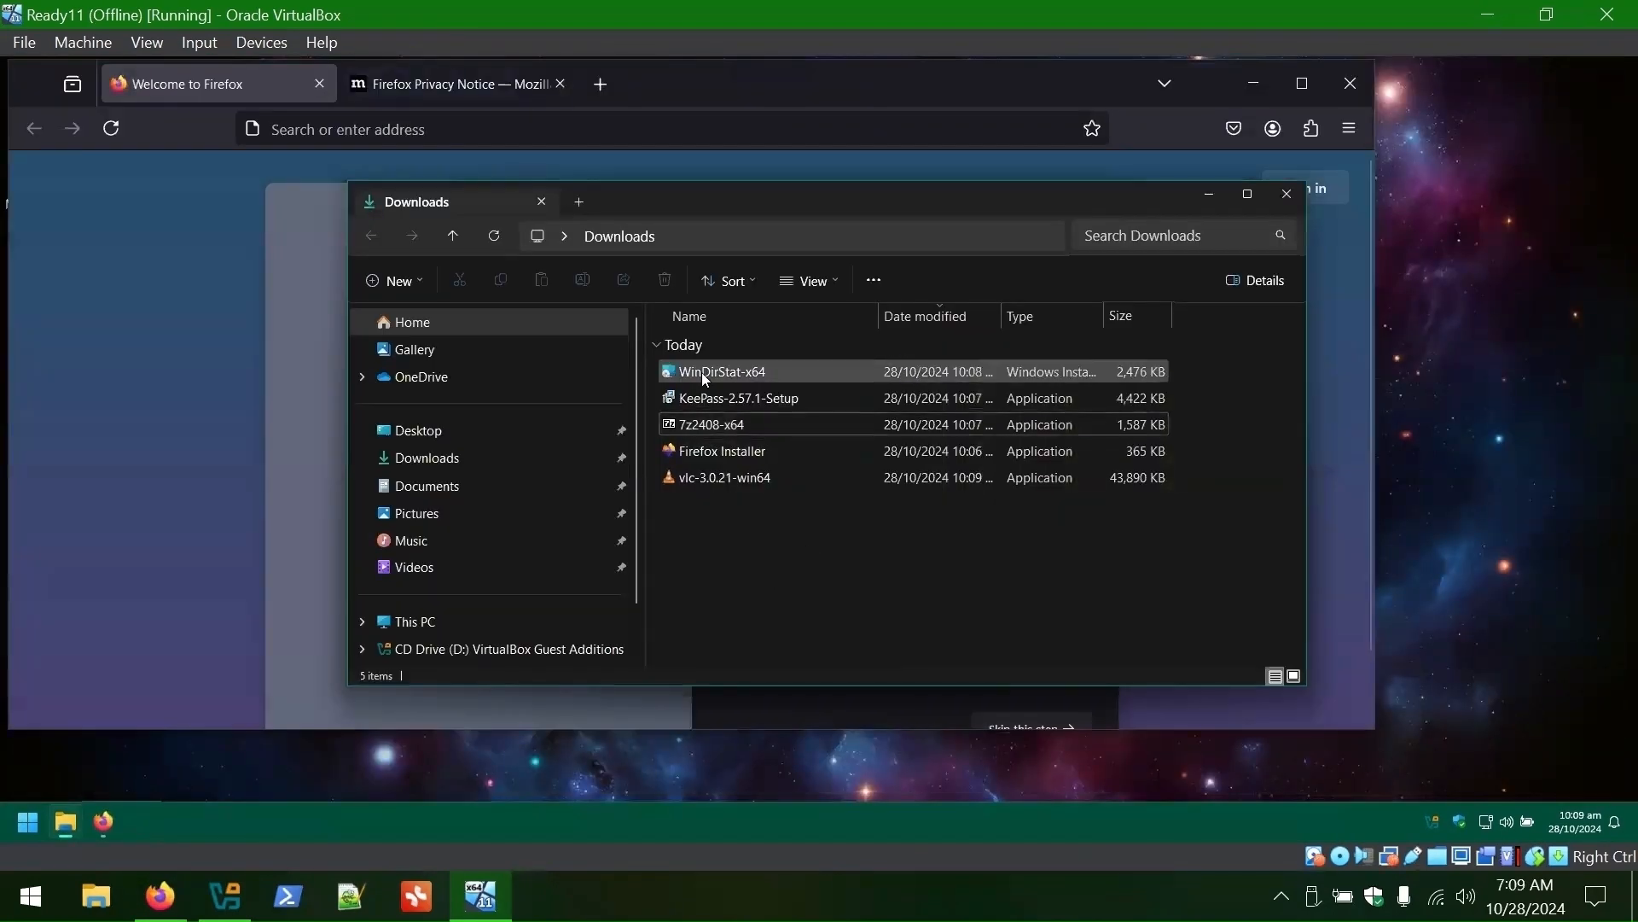
pyautogui.doubleClick(701, 372)
# - Install VLC media player through its setup wizard
pyautogui.click(827, 475)
pyautogui.click(913, 574)
pyautogui.click(929, 574)
pyautogui.click(862, 633)
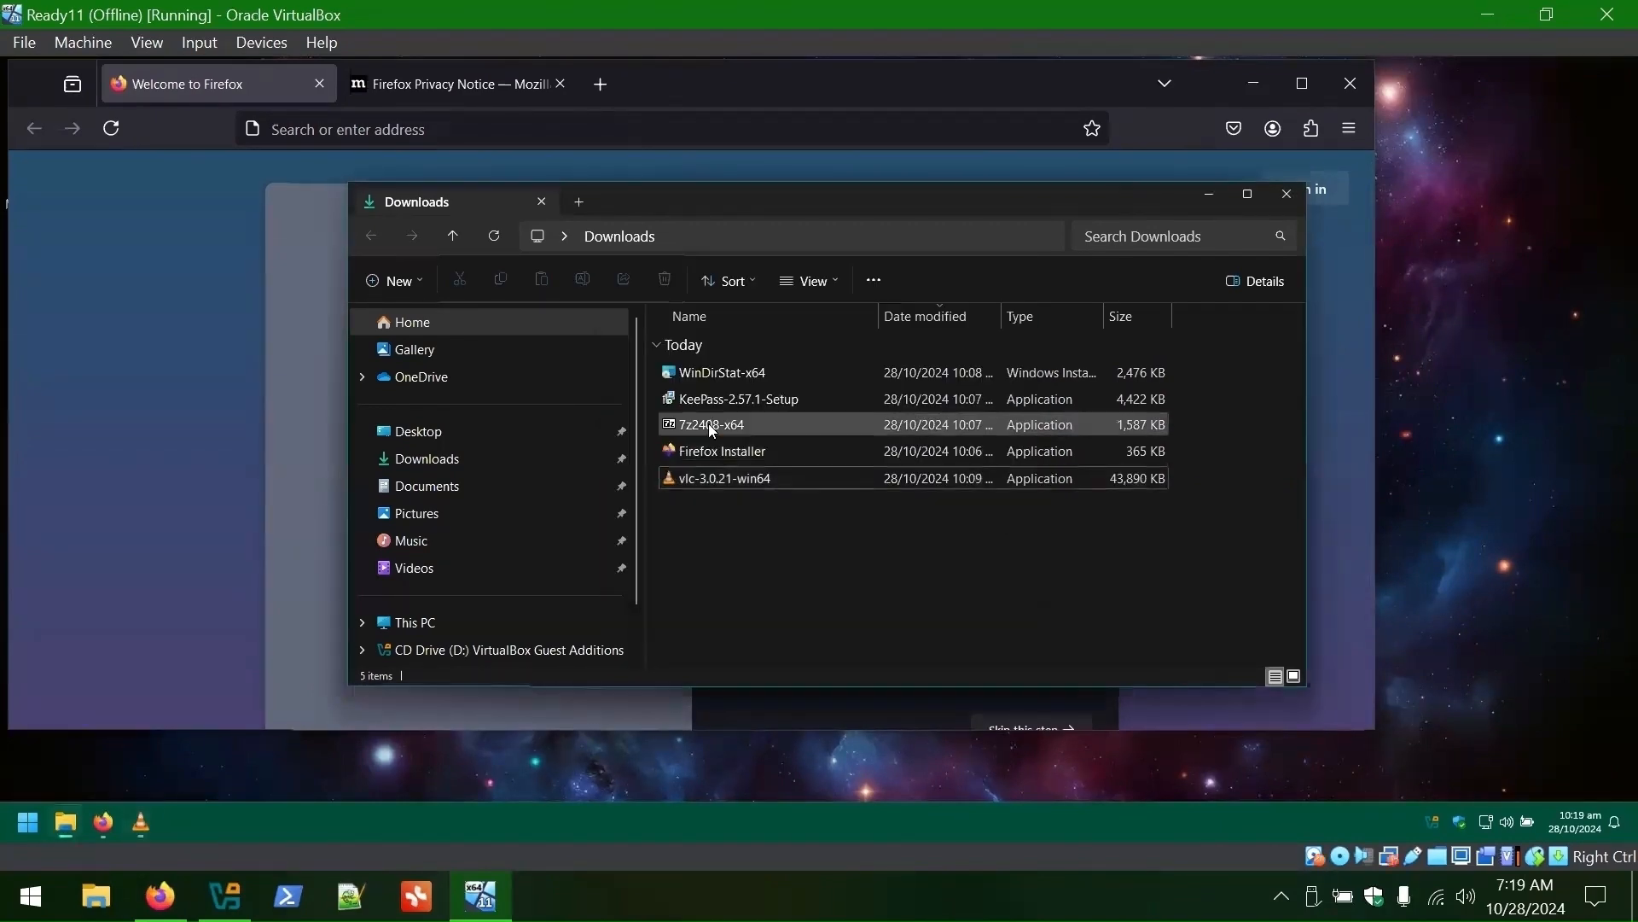
# - Install KeePass by running its installer and stepping through the wizard
pyautogui.doubleClick(713, 400)
pyautogui.click(826, 479)
pyautogui.click(648, 510)
pyautogui.click(930, 573)
pyautogui.click(933, 574)
pyautogui.click(933, 575)
pyautogui.click(934, 577)
pyautogui.click(1214, 201)
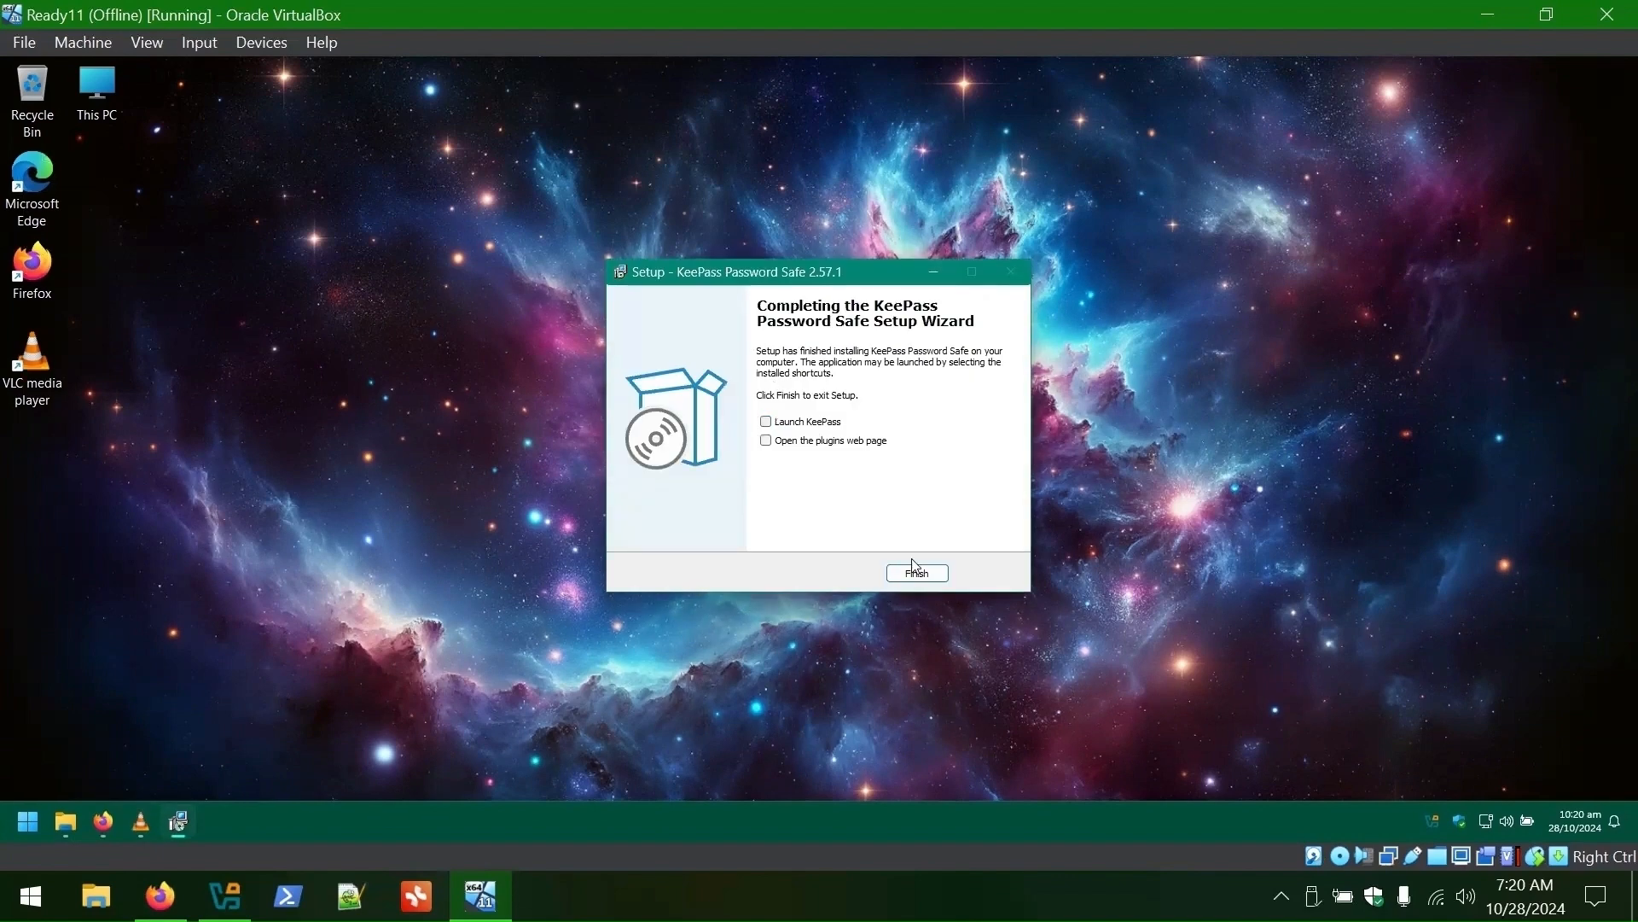
pyautogui.click(916, 572)
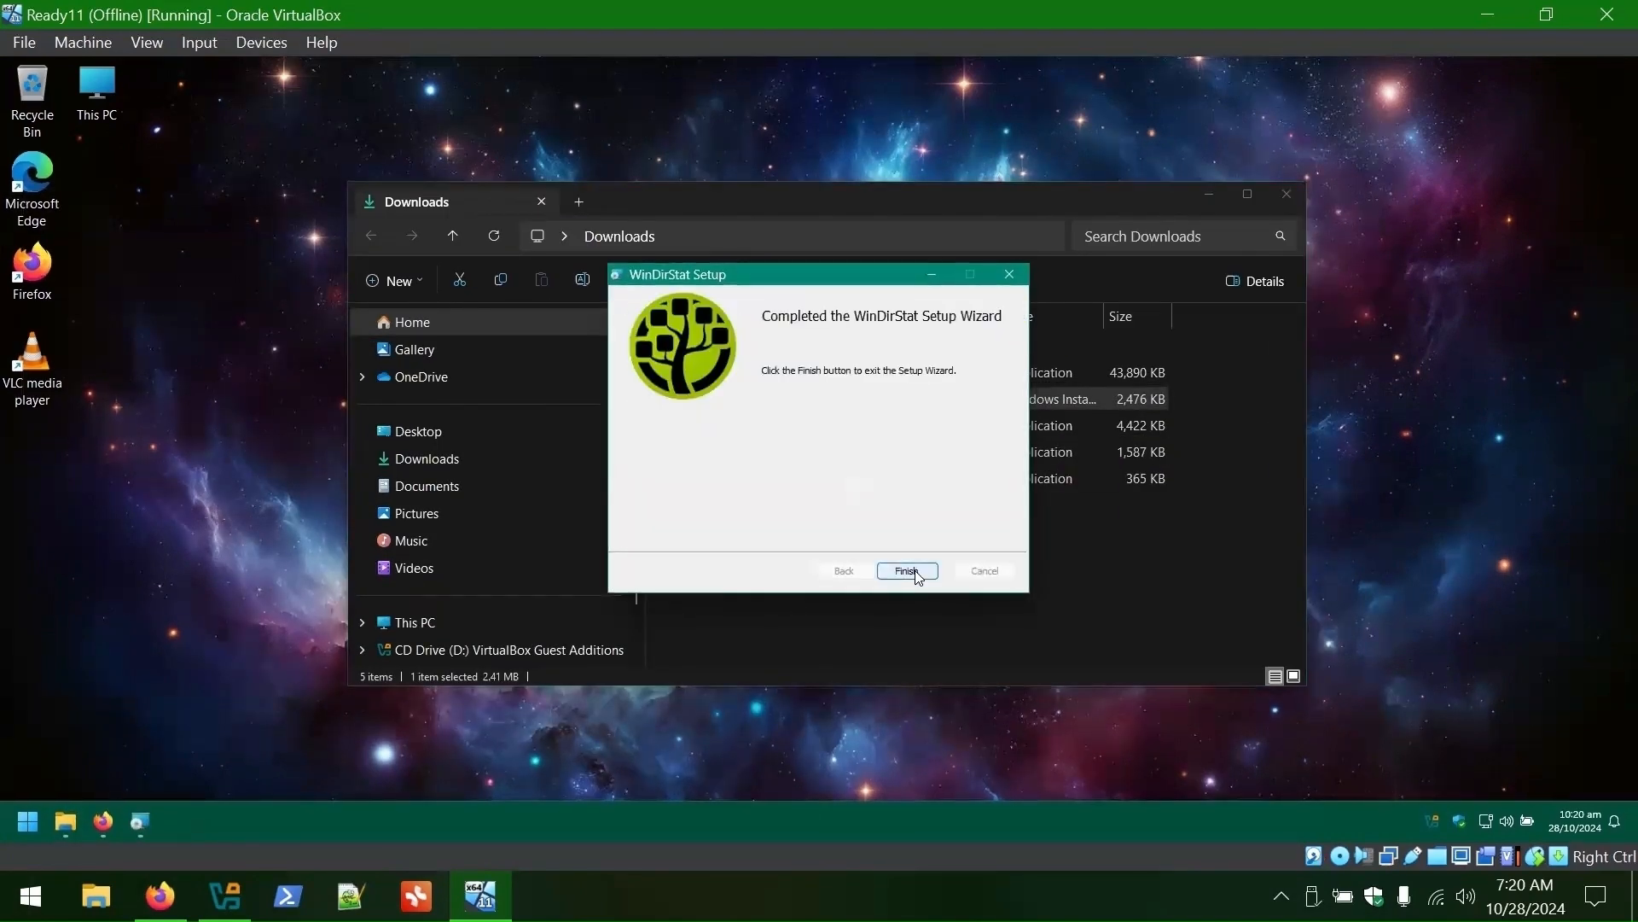
# - Close the finished WinDirStat installer and check the installed apps in All apps
pyautogui.click(907, 567)
pyautogui.click(833, 538)
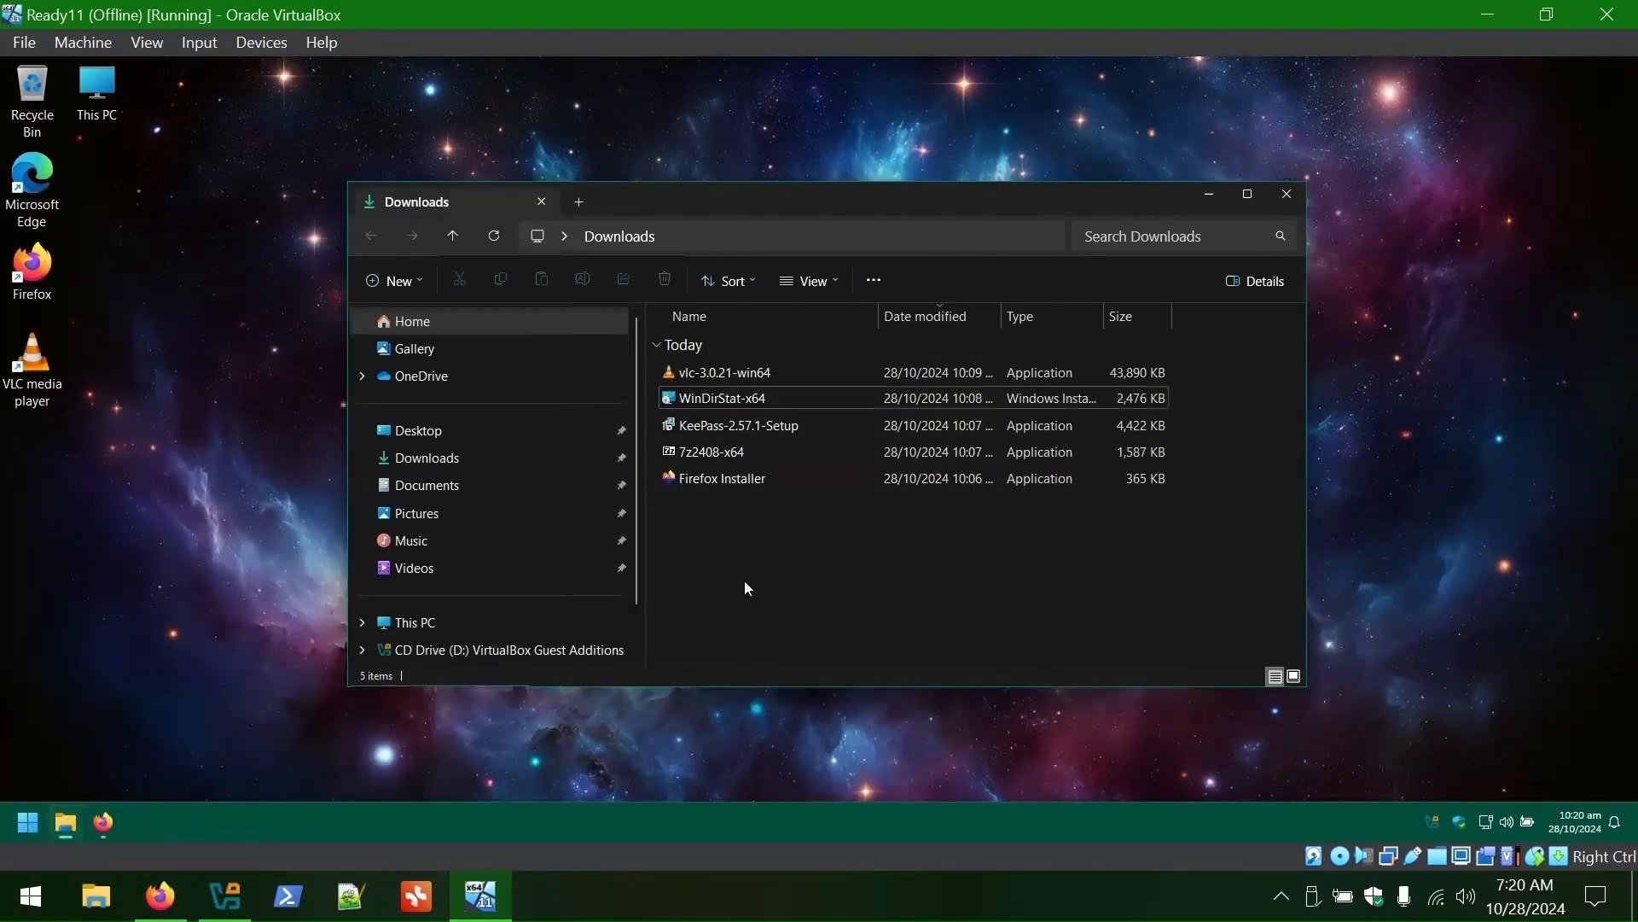
pyautogui.click(27, 823)
pyautogui.click(476, 269)
pyautogui.scroll(-15, 234, 380)
pyautogui.click(927, 524)
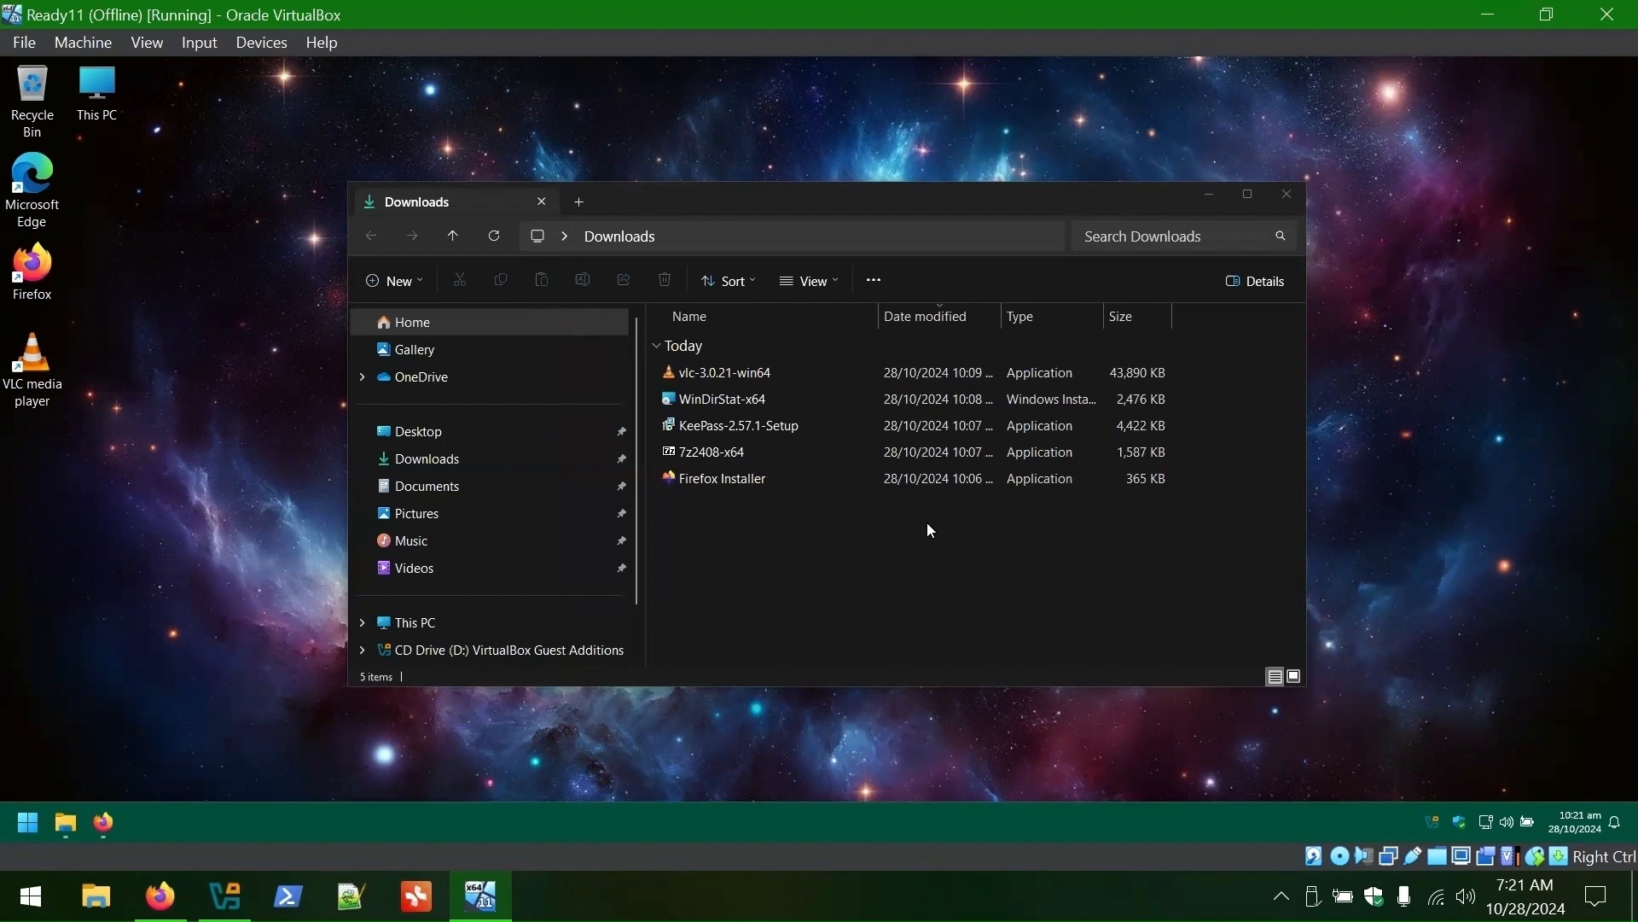
# - Delete all five installers, empty the Recycle Bin and close the Downloads folder
pyautogui.hotkey('ctrl', 'a')
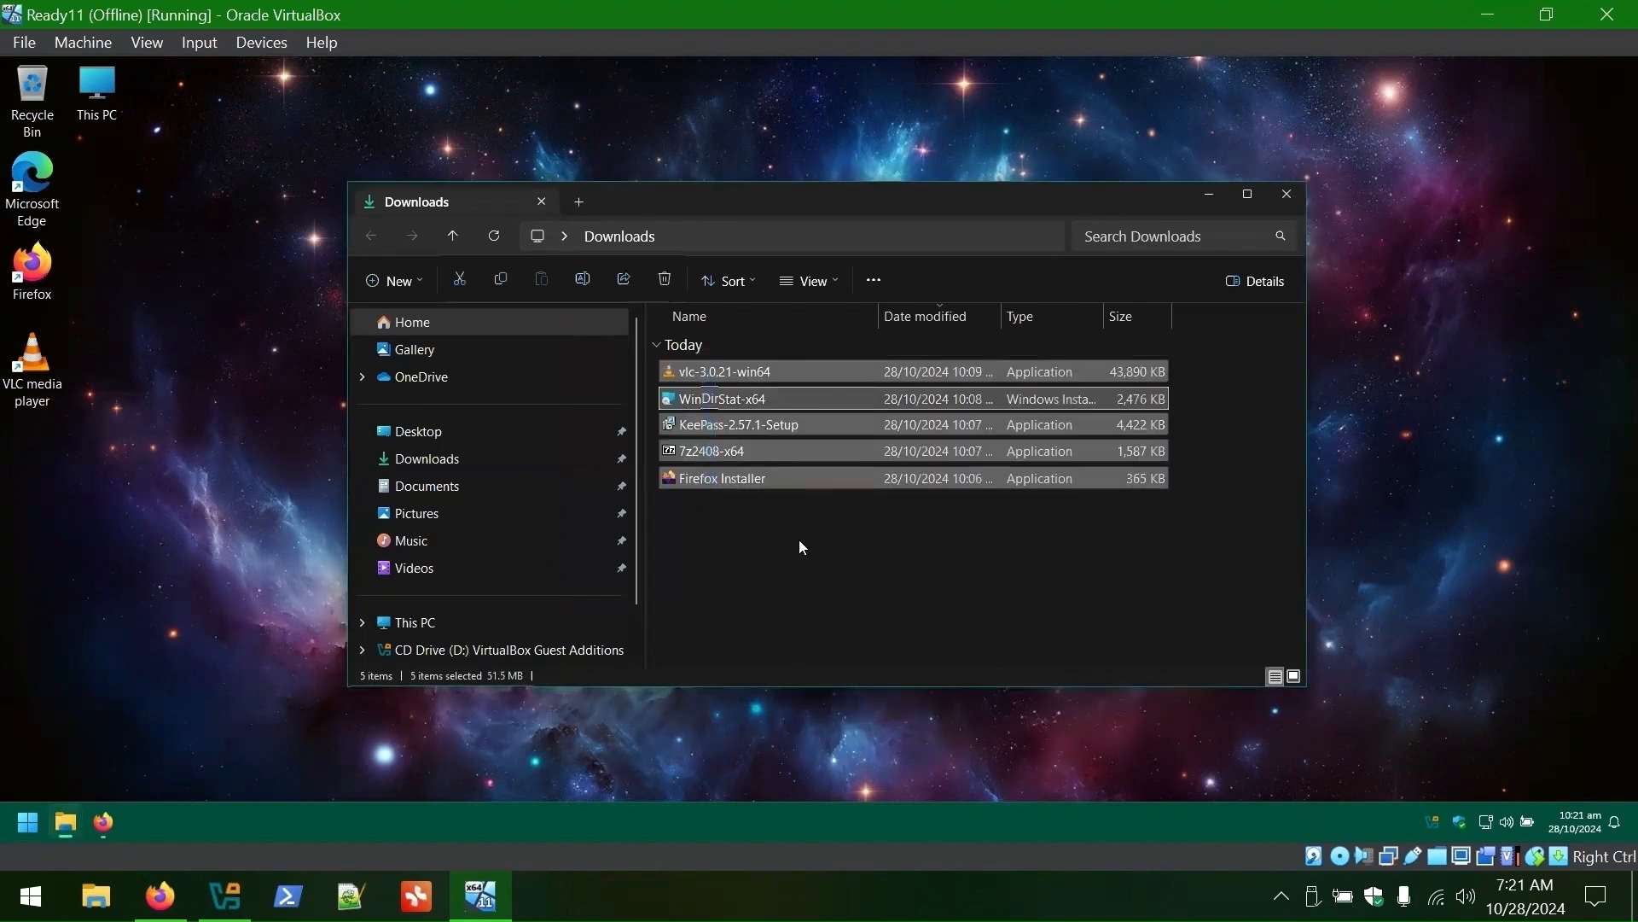
pyautogui.press('Delete')
pyautogui.rightClick(35, 92)
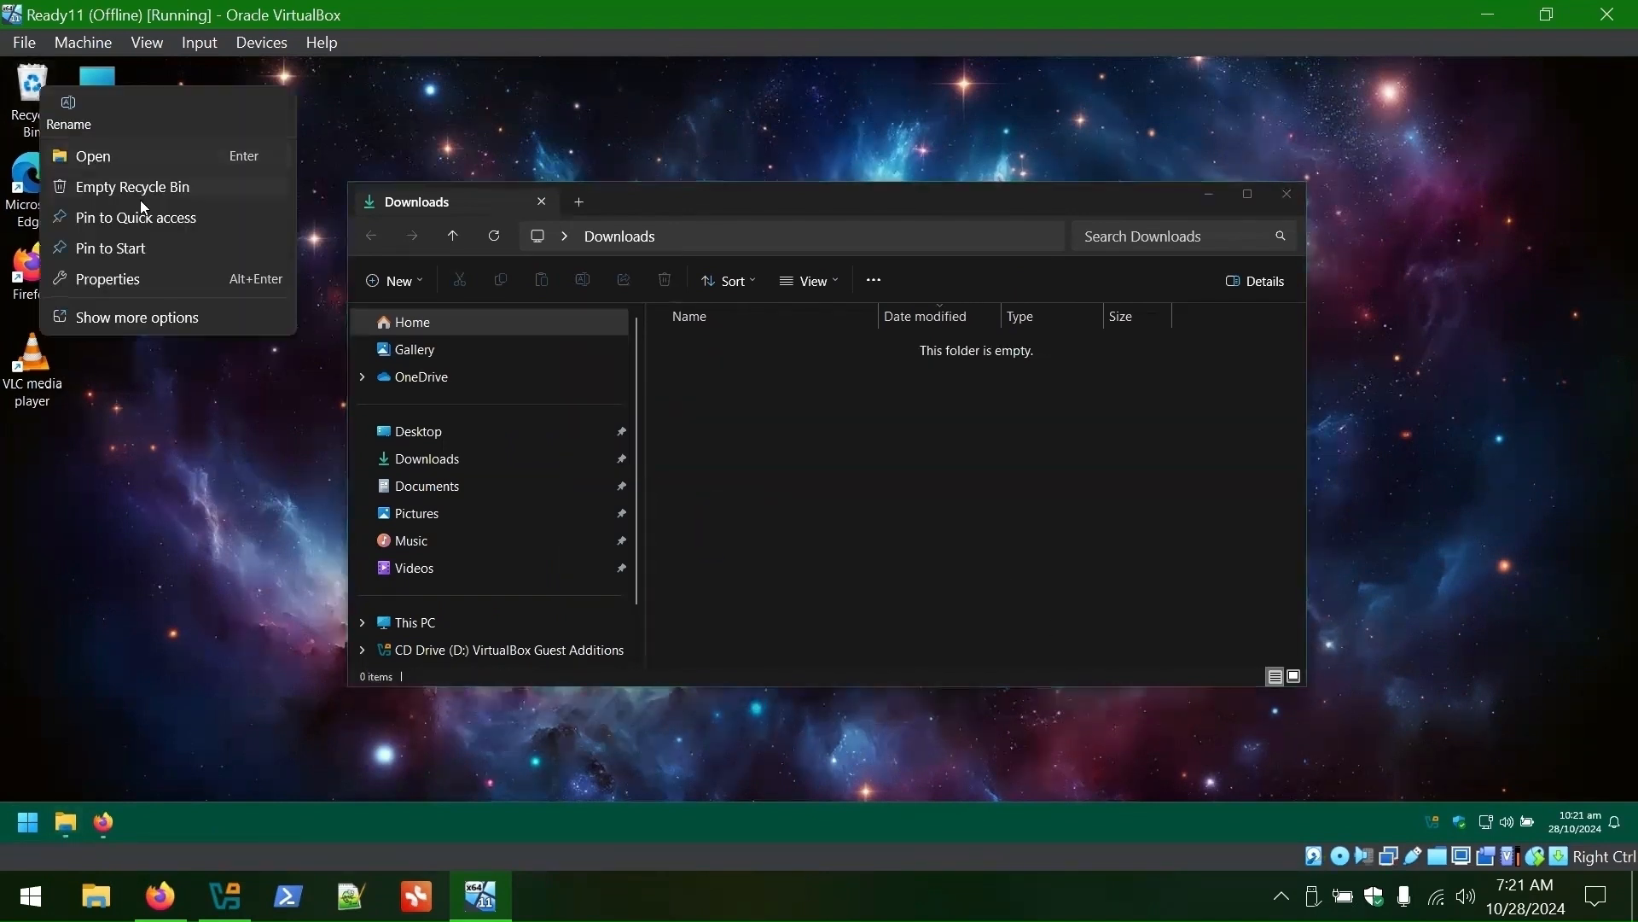
pyautogui.click(142, 192)
pyautogui.click(887, 453)
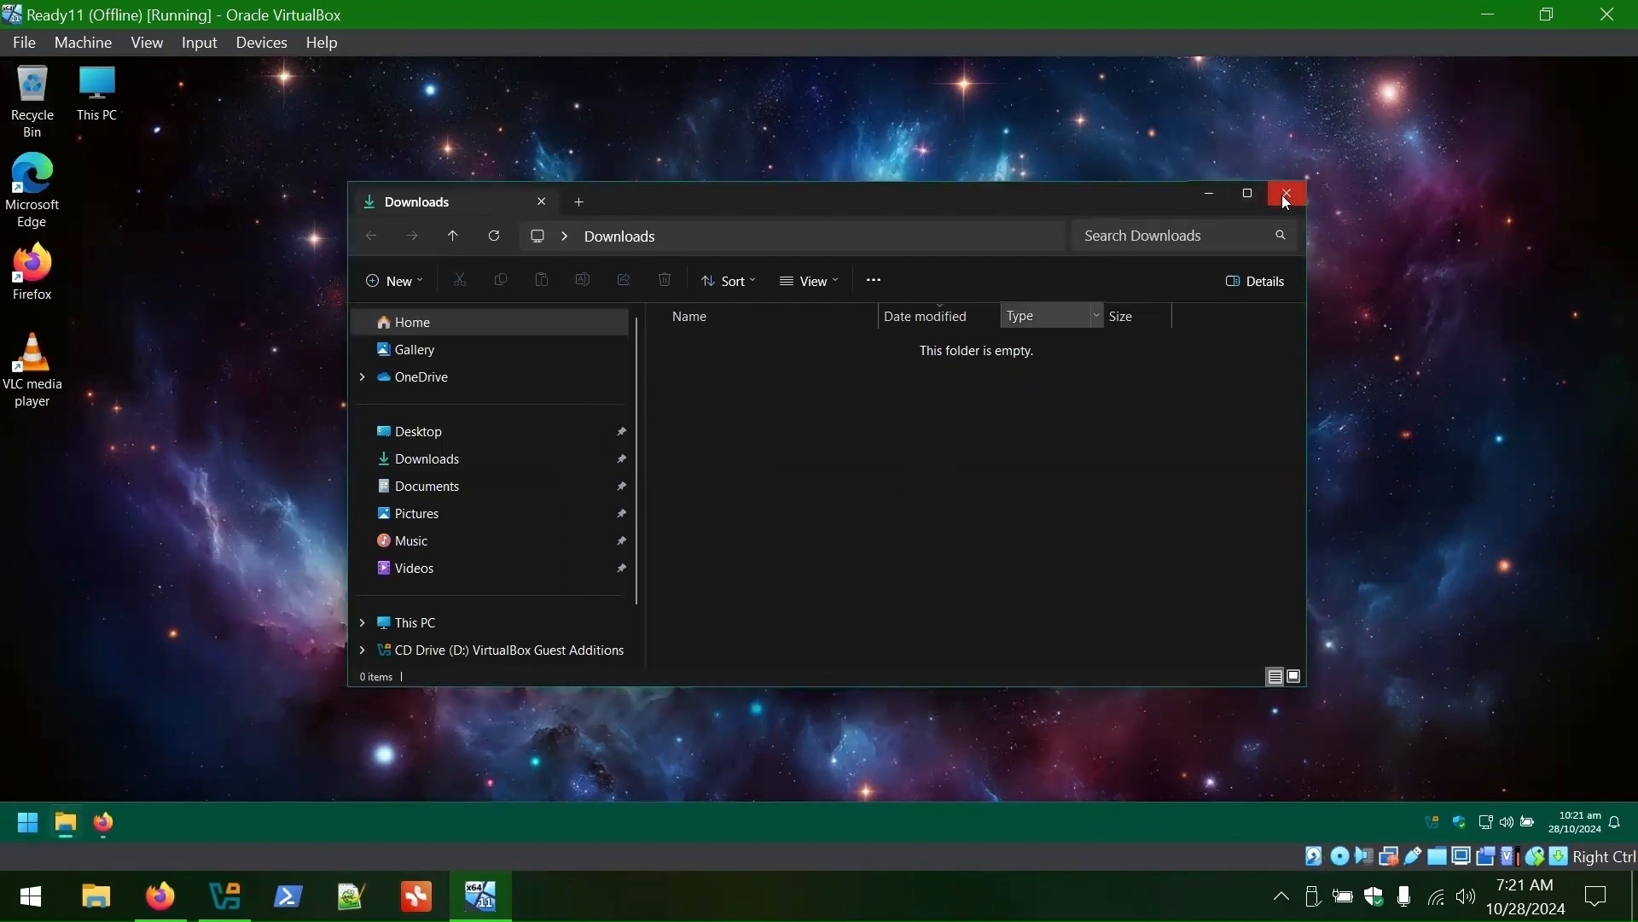
pyautogui.click(1289, 200)
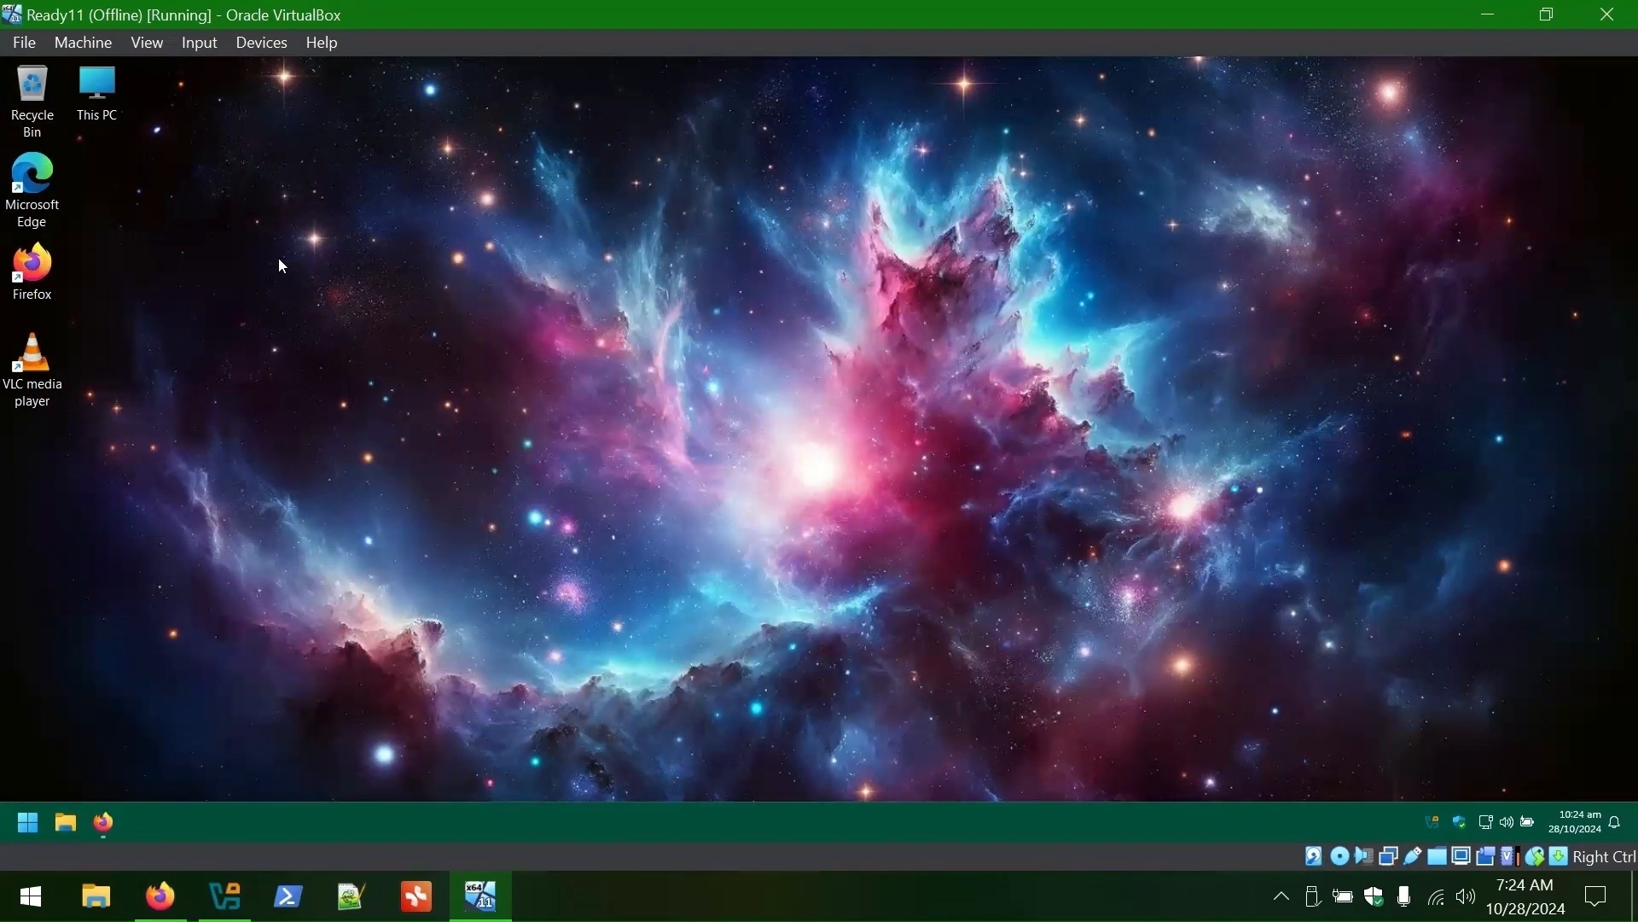
# - Move Firefox's shortcut beside Edge with VLC in its old spot, and look up WinDirStat
pyautogui.moveTo(33, 267); pyautogui.dragTo(96, 175)
pyautogui.moveTo(33, 363); pyautogui.dragTo(32, 271)
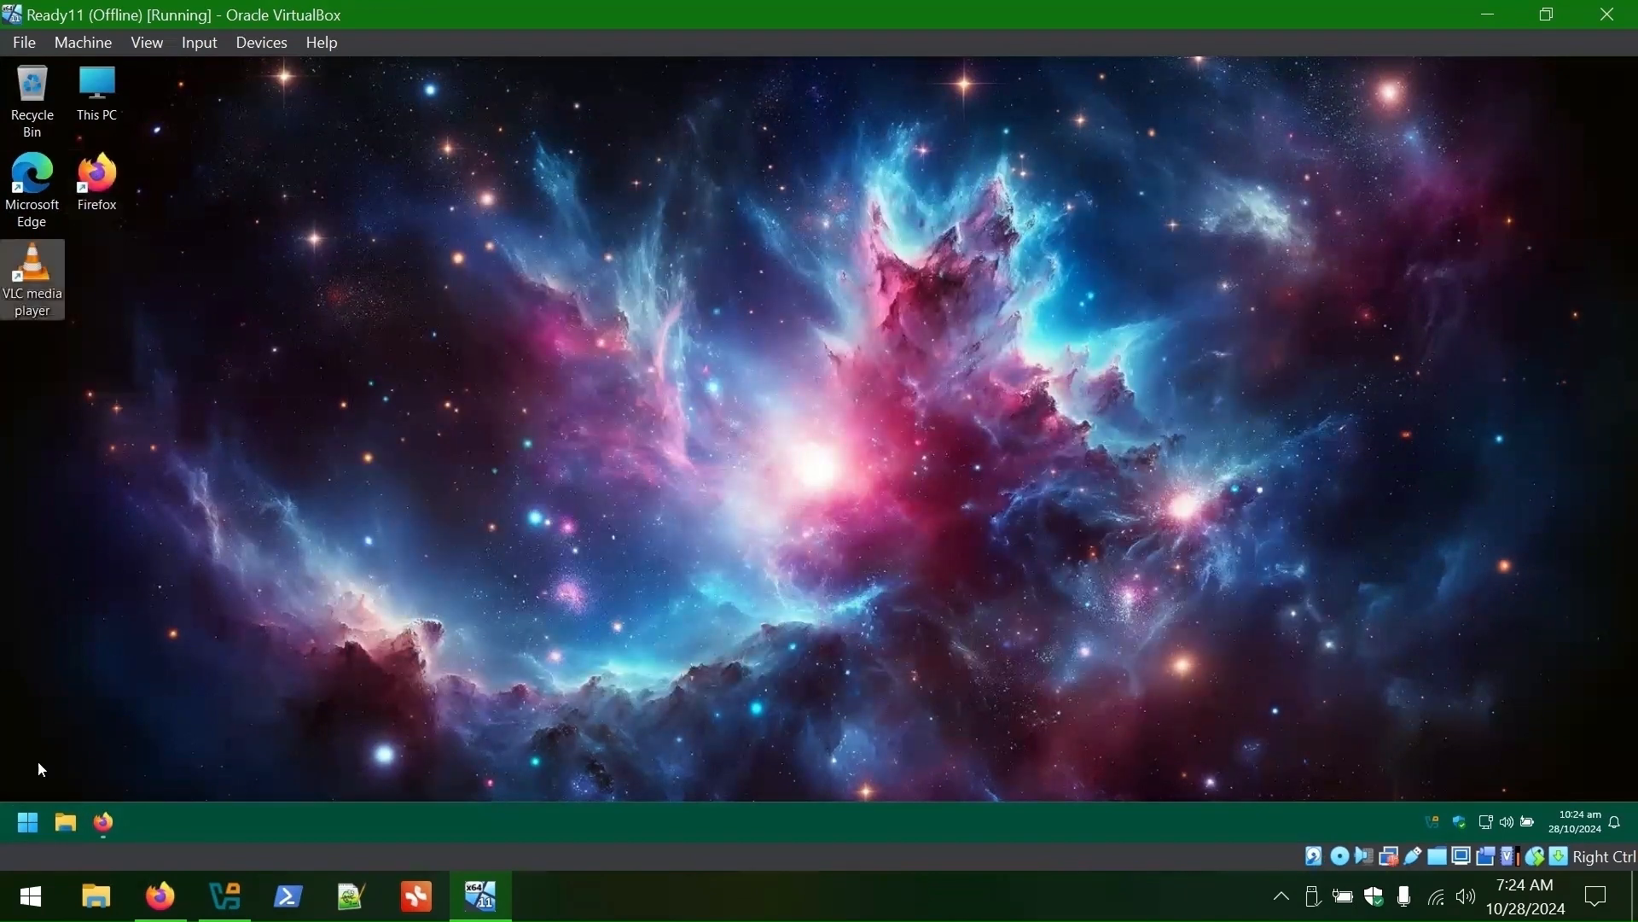
pyautogui.click(28, 823)
pyautogui.write('windirStat')
pyautogui.rightClick(118, 368)
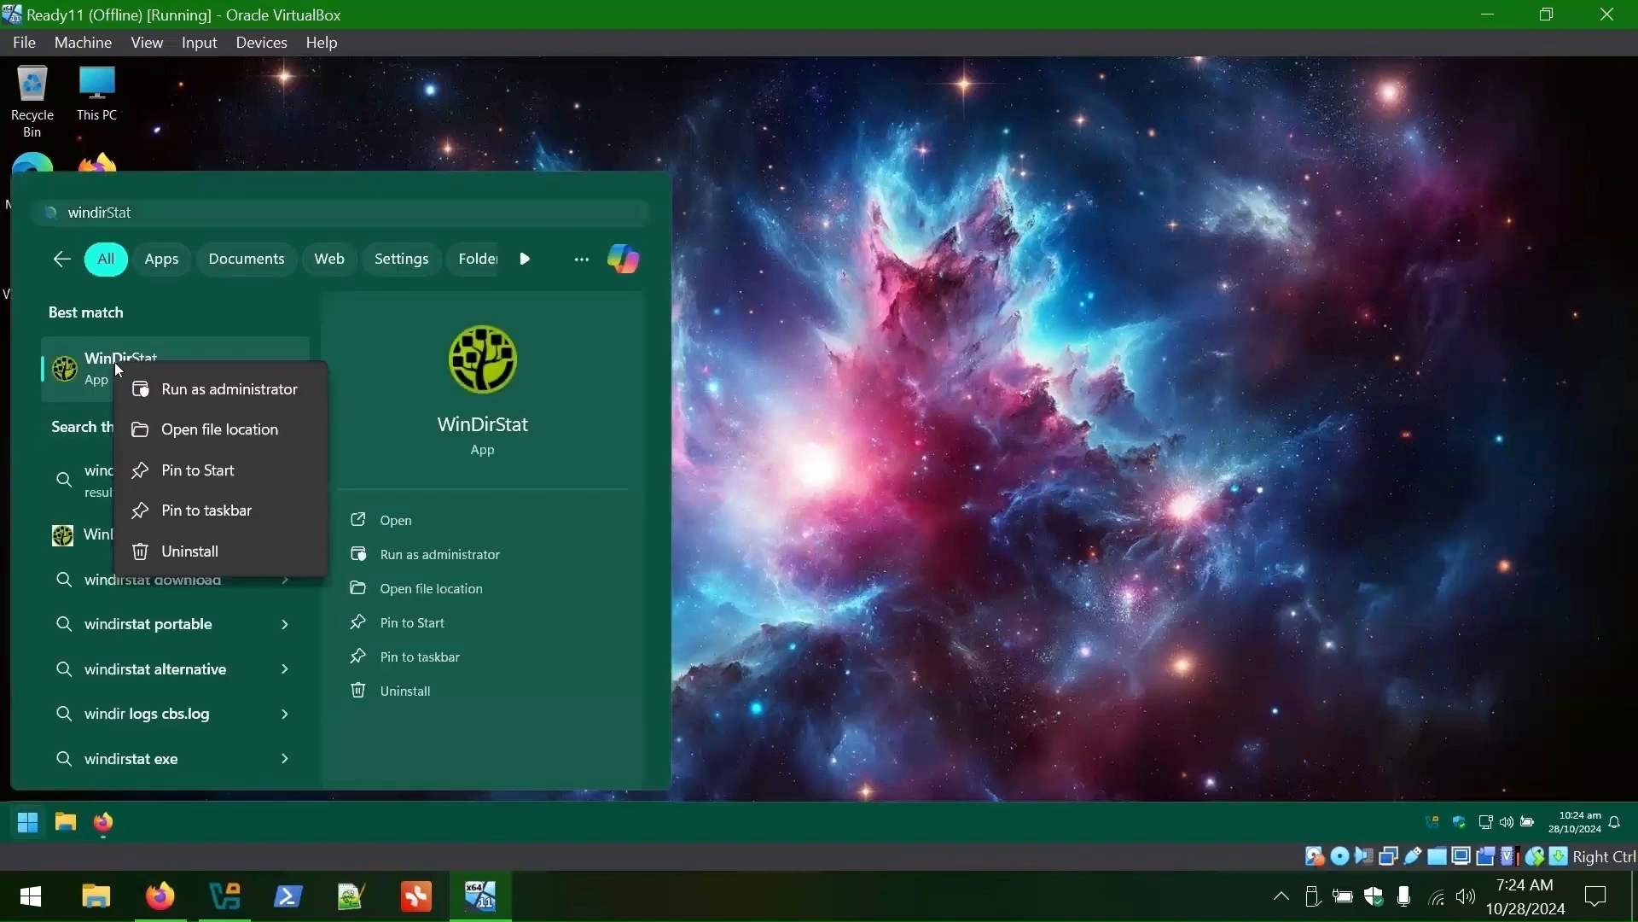
pyautogui.press('Escape')
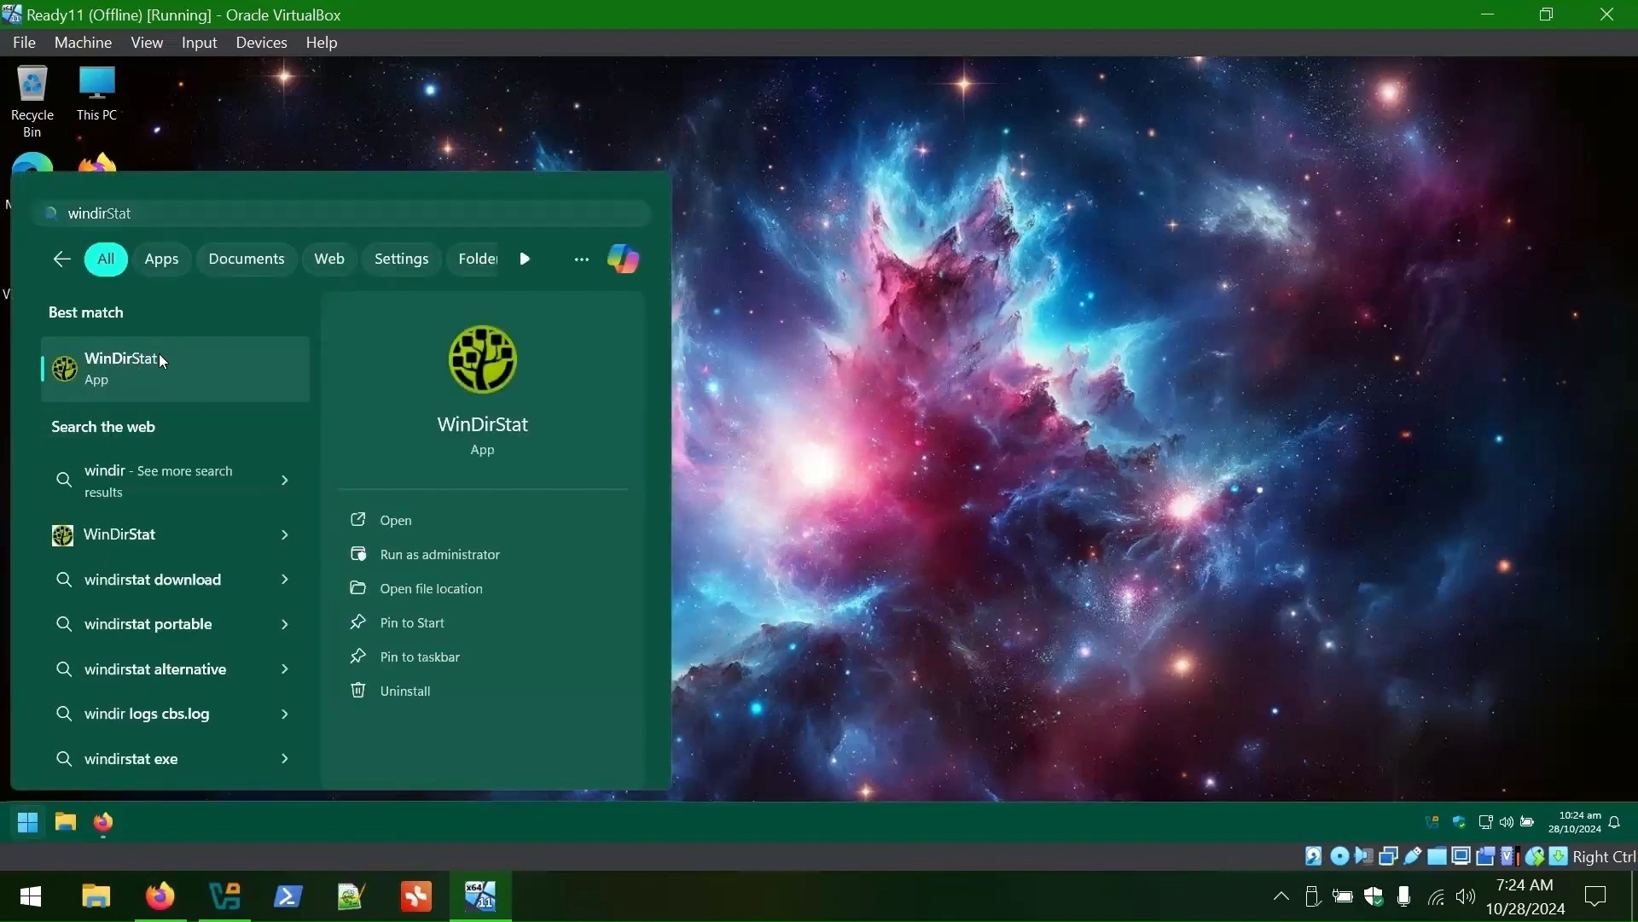
# - Copy the WinDirStat shortcut onto the desktop and launch Firefox
pyautogui.click(431, 588)
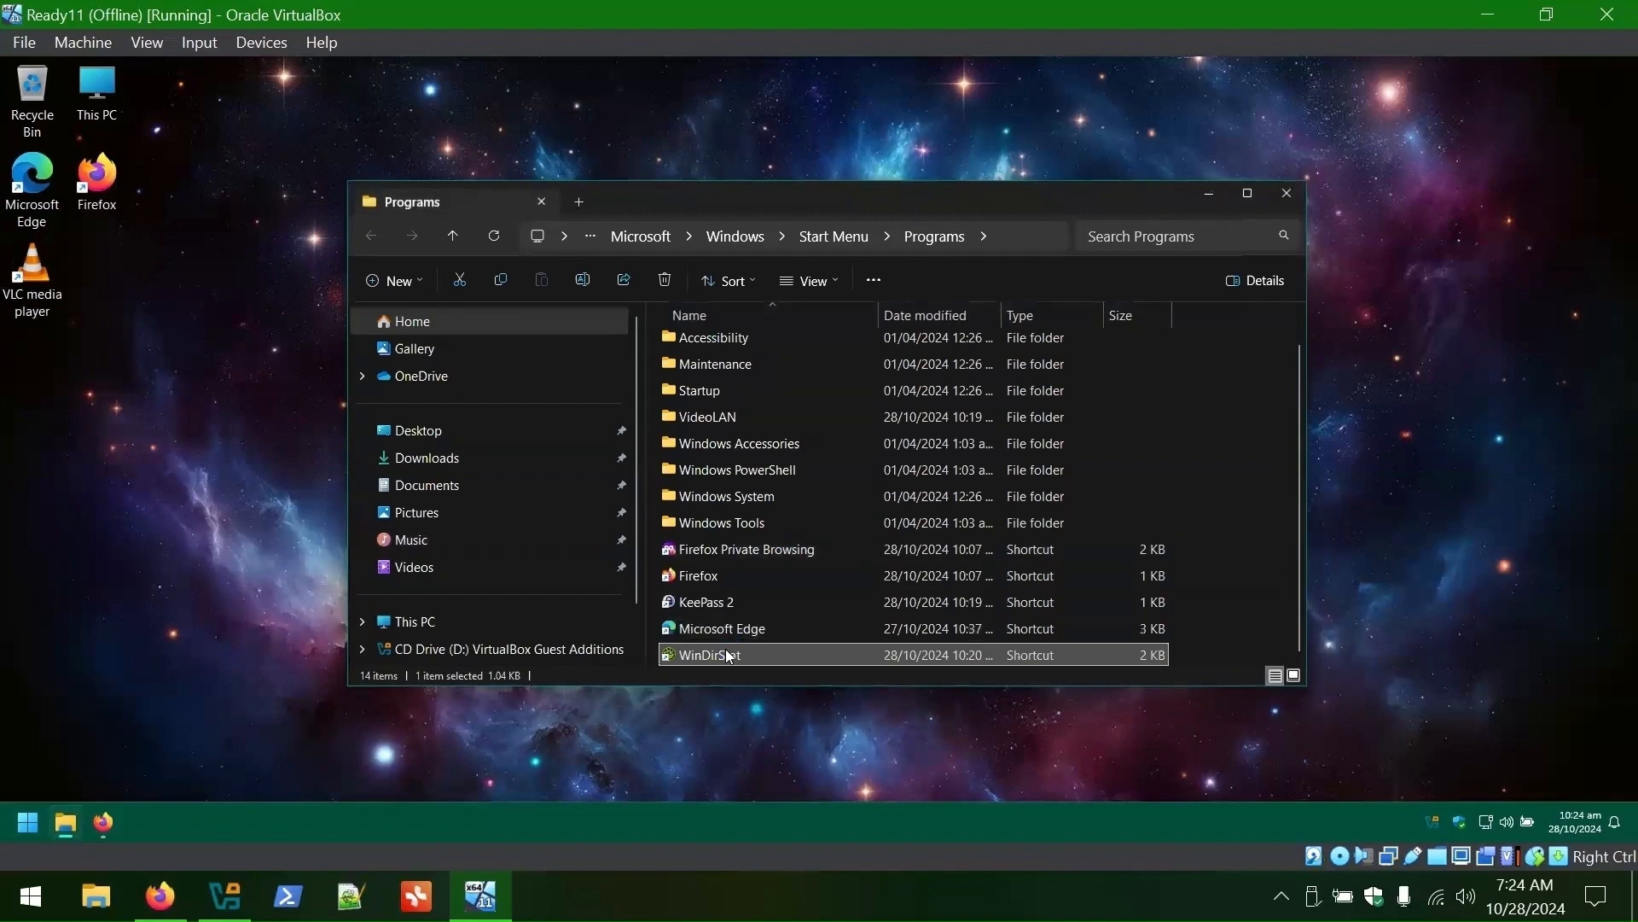
pyautogui.rightClick(725, 653)
pyautogui.click(783, 681)
pyautogui.click(135, 319)
pyautogui.hotkey('ctrl', 'v')
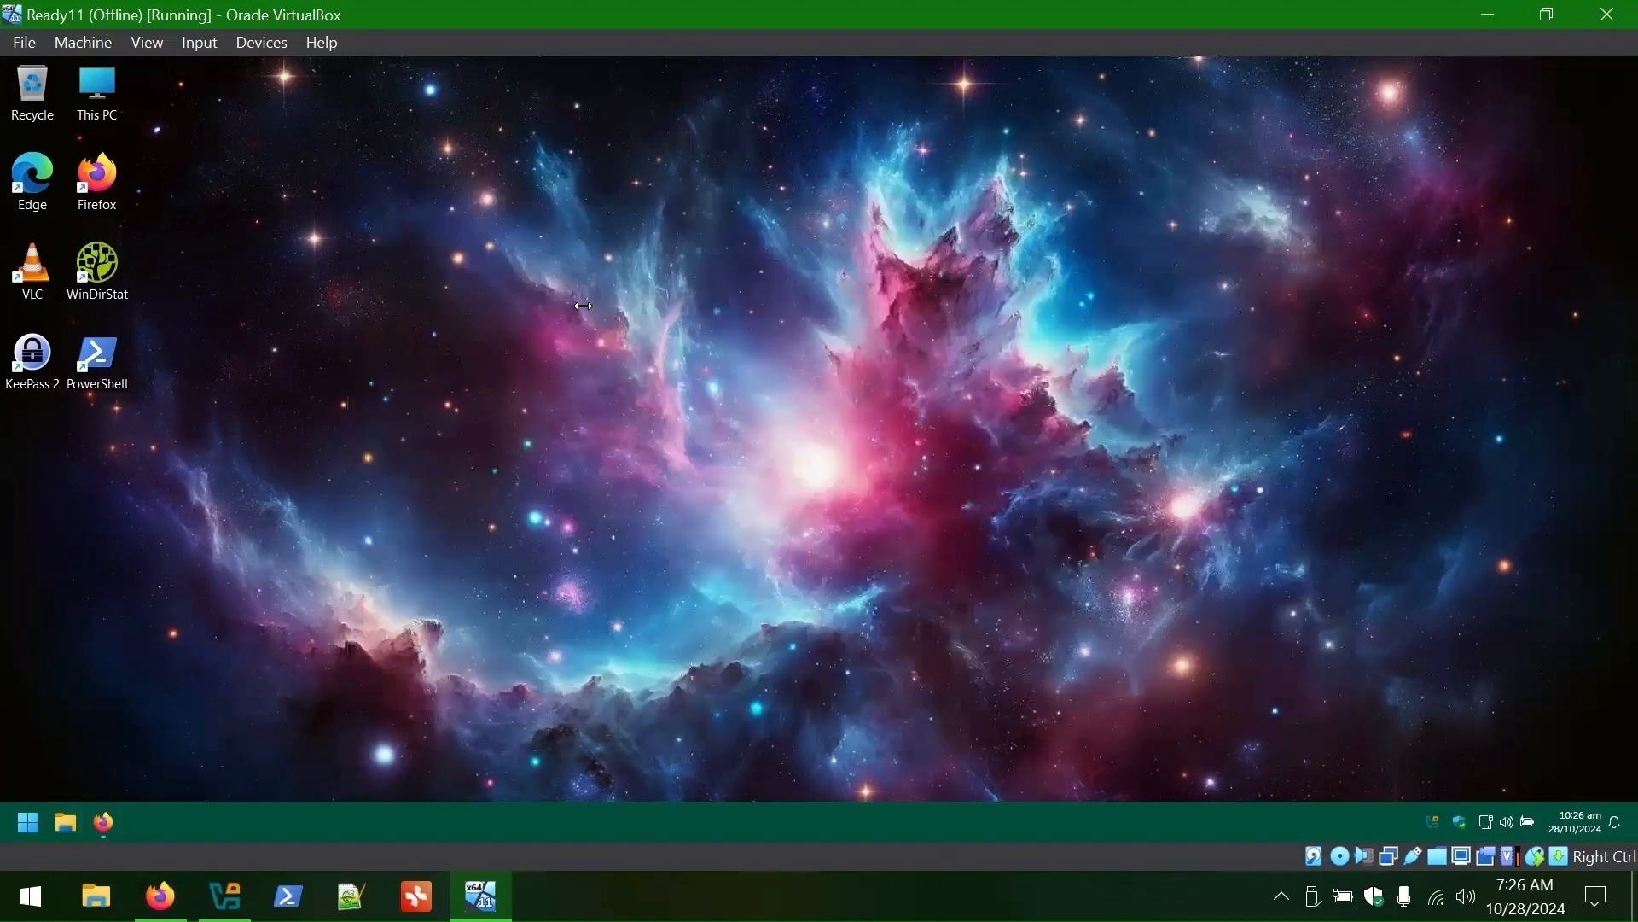
pyautogui.click(113, 814)
# - Remove Firefox View from the toolbar and close the privacy notice page
pyautogui.rightClick(72, 92)
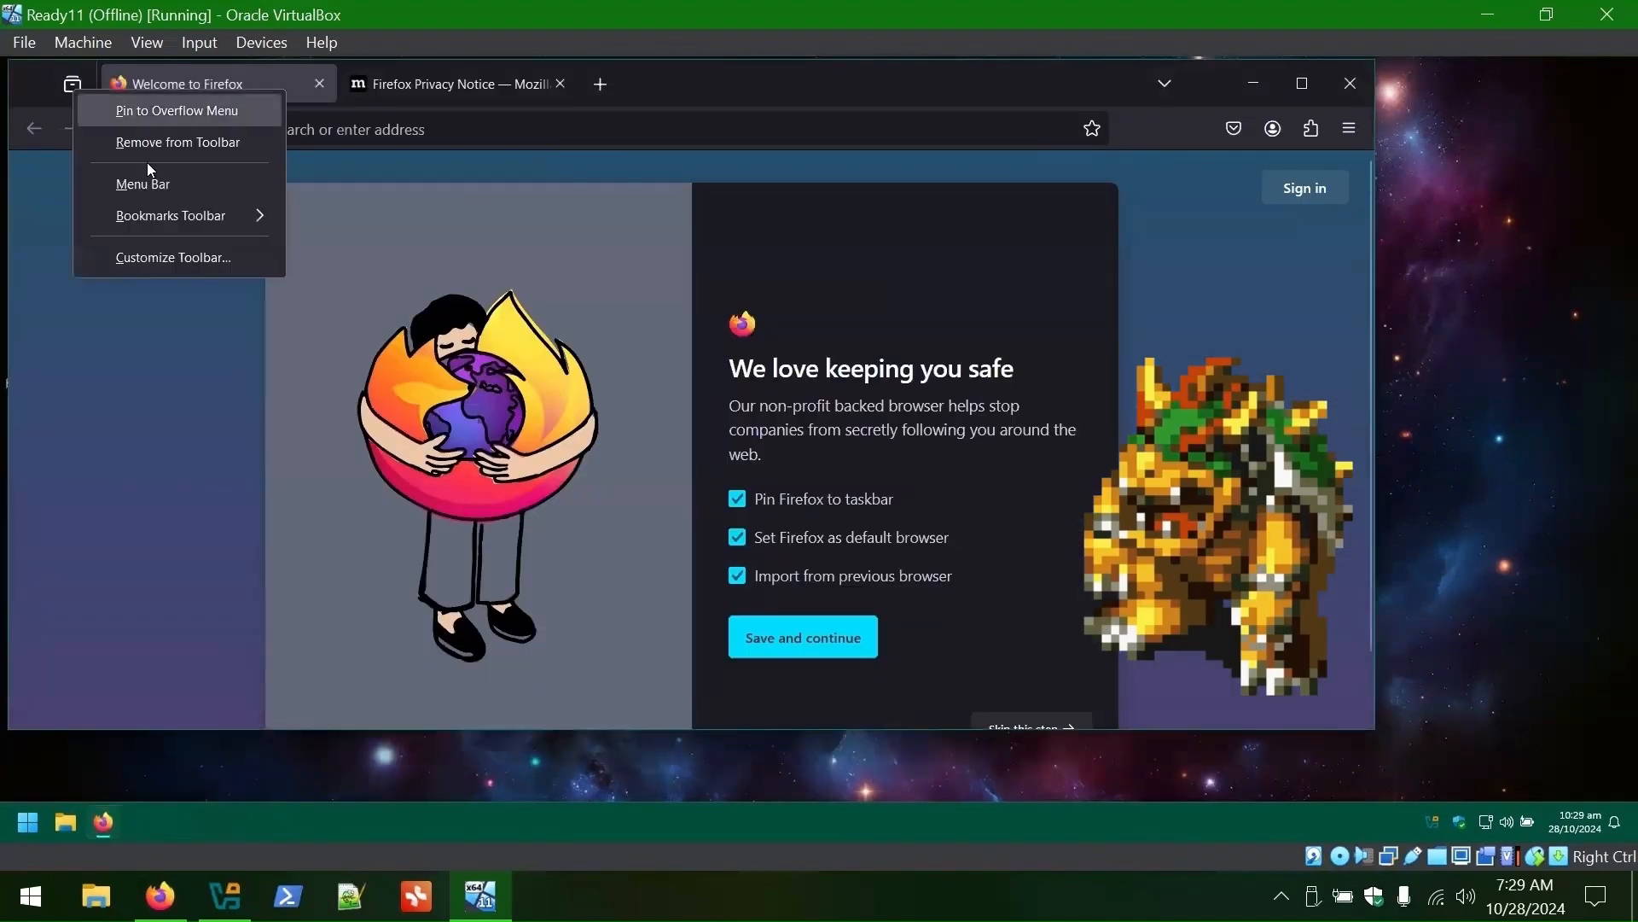
pyautogui.click(154, 141)
pyautogui.click(560, 83)
# - Set the Firefox homepage to about:profiles and make new tabs open blank
pyautogui.click(1361, 136)
pyautogui.click(1146, 670)
pyautogui.scroll(-20, 578, 370)
pyautogui.scroll(-10, 746, 422)
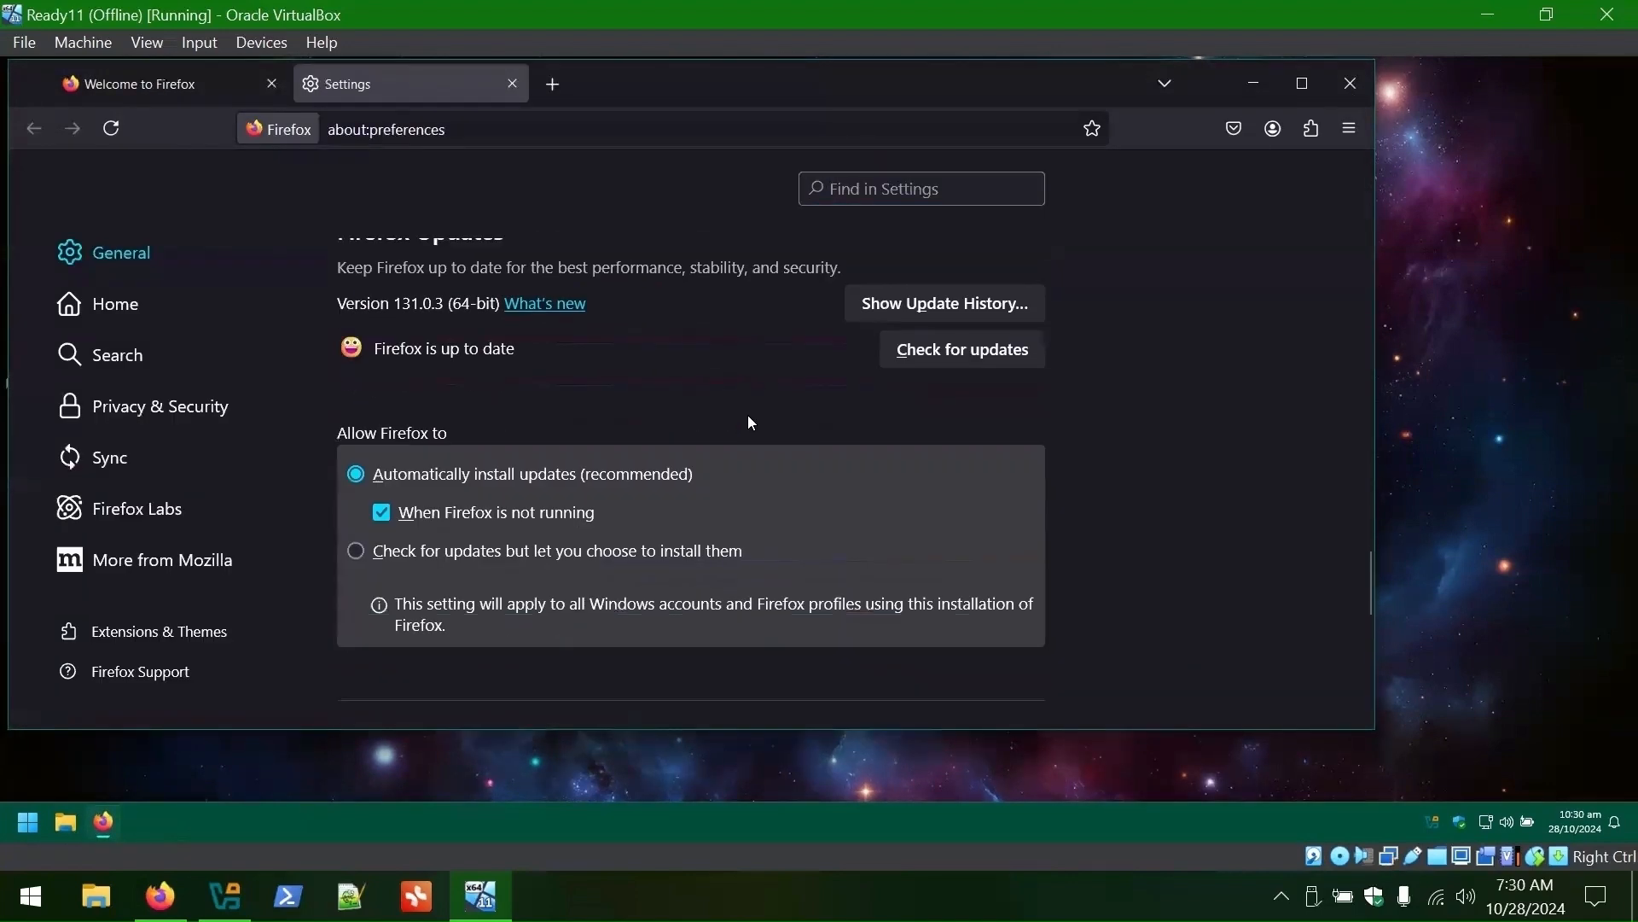
pyautogui.click(98, 304)
pyautogui.click(751, 394)
pyautogui.click(747, 463)
pyautogui.click(751, 440)
pyautogui.write('about:profiles')
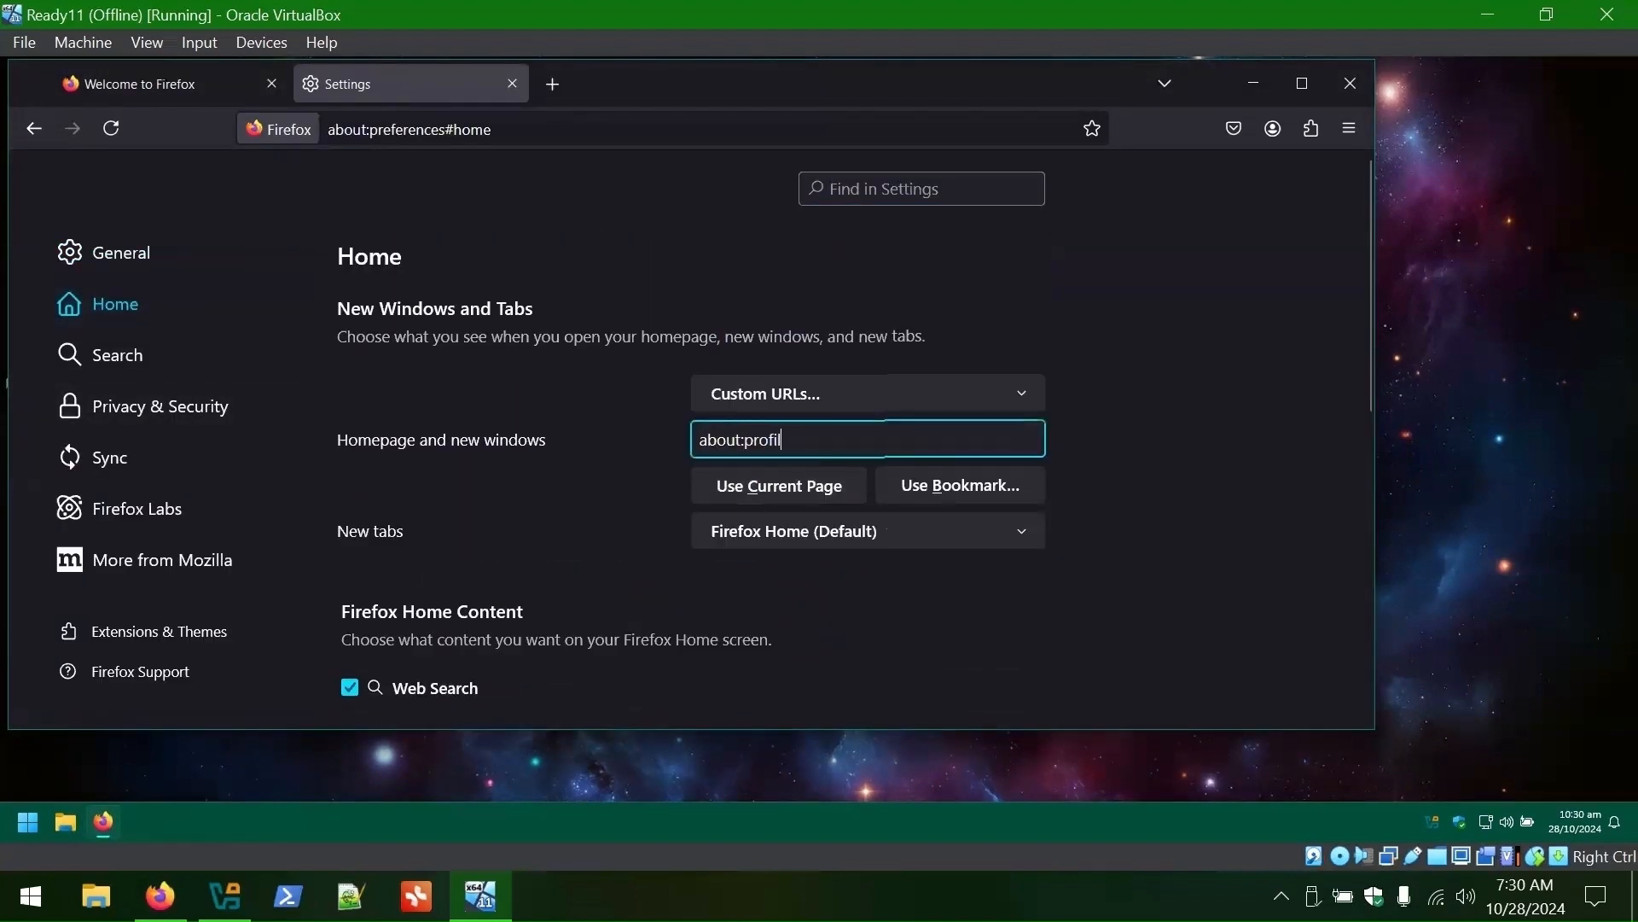
pyautogui.click(852, 592)
pyautogui.click(837, 531)
pyautogui.click(802, 595)
# - Turn off recommended stories on Firefox Home and review Search and Privacy & Security settings
pyautogui.scroll(-3, 768, 589)
pyautogui.scroll(-4, 466, 692)
pyautogui.click(350, 322)
pyautogui.click(118, 355)
pyautogui.scroll(-10, 704, 328)
pyautogui.click(995, 584)
pyautogui.click(159, 406)
pyautogui.scroll(-15, 422, 375)
pyautogui.scroll(-15, 426, 381)
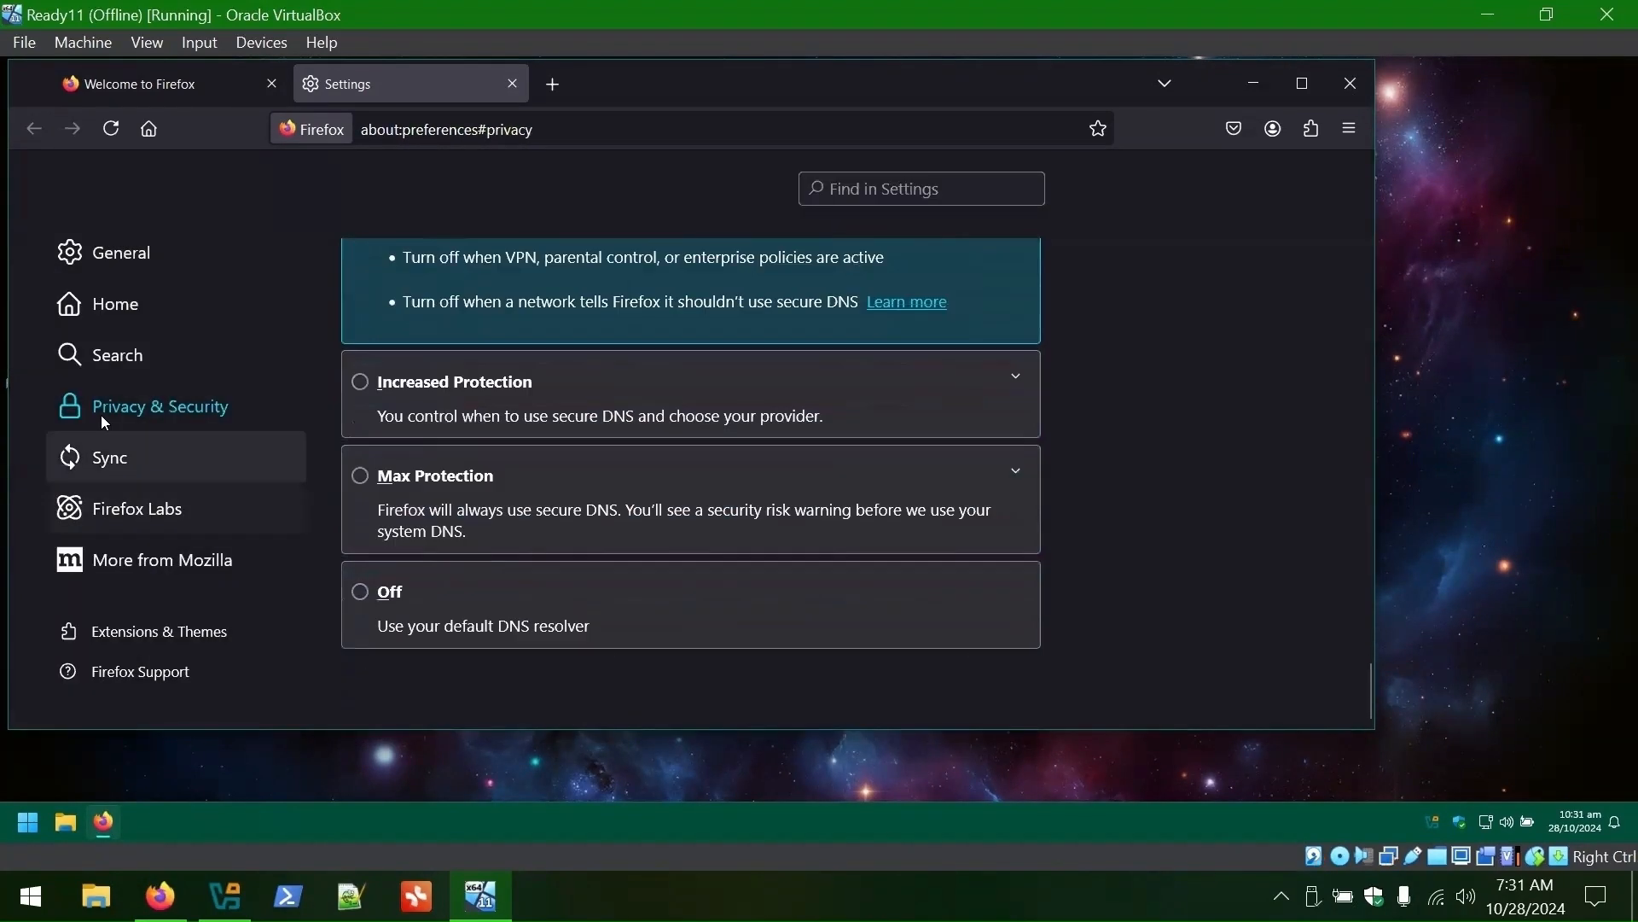
# - Install the Firefox Multi-Account Containers extension and restart Firefox onto about:profiles
pyautogui.hotkey('ctrl', 'shift', 'a')
pyautogui.write('c')
pyautogui.press('Return')
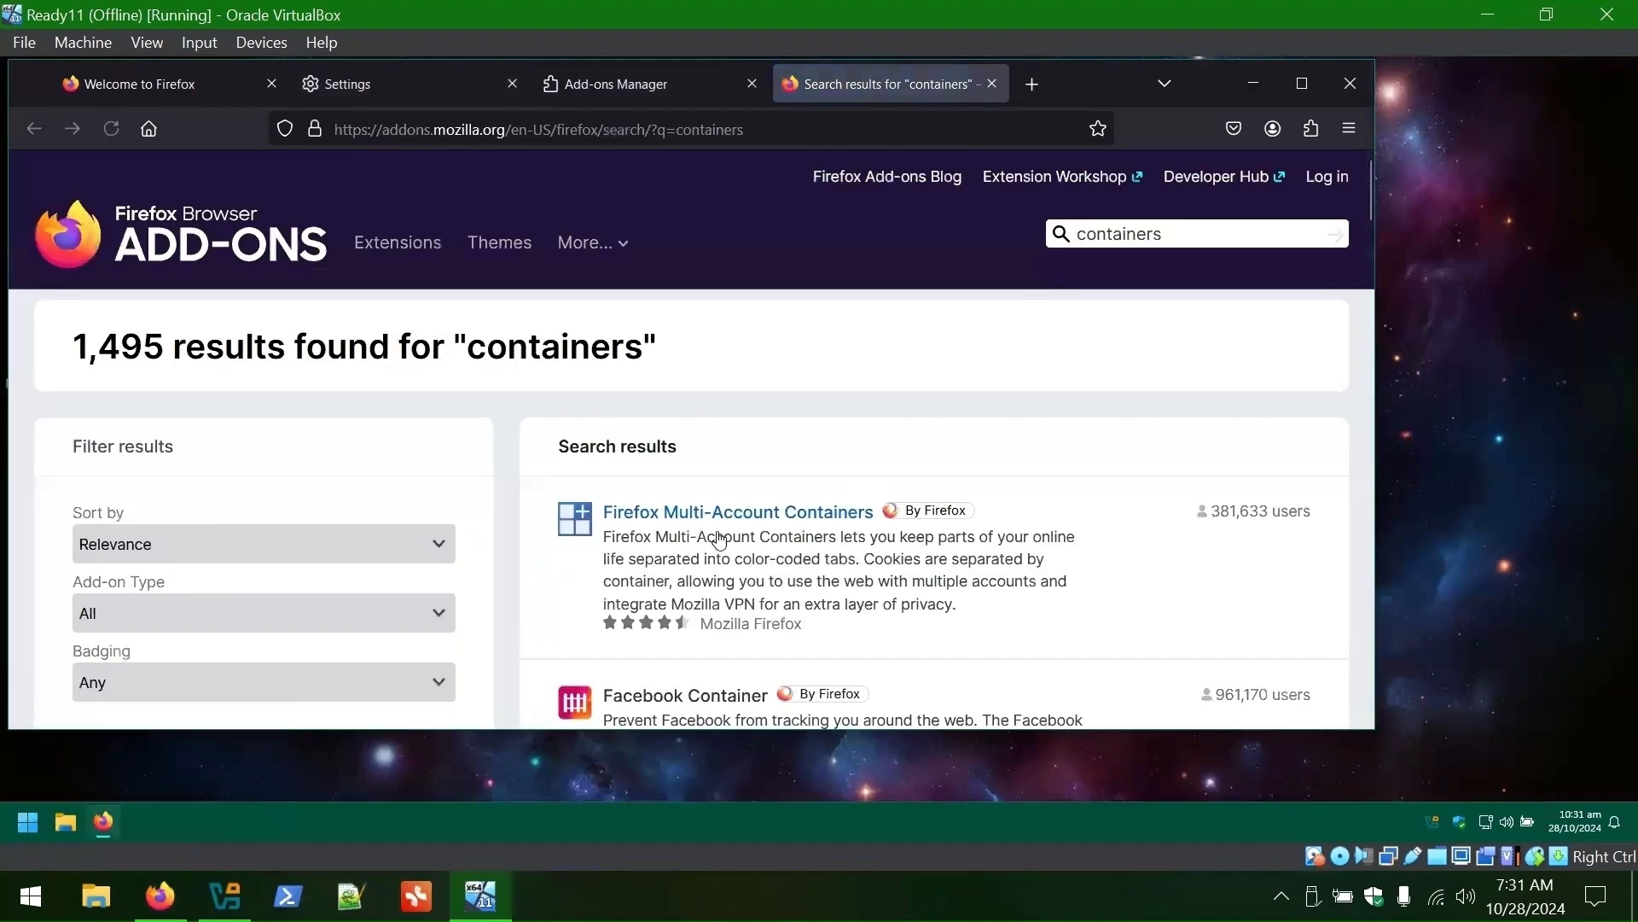
pyautogui.click(733, 515)
pyautogui.click(745, 594)
pyautogui.click(1302, 83)
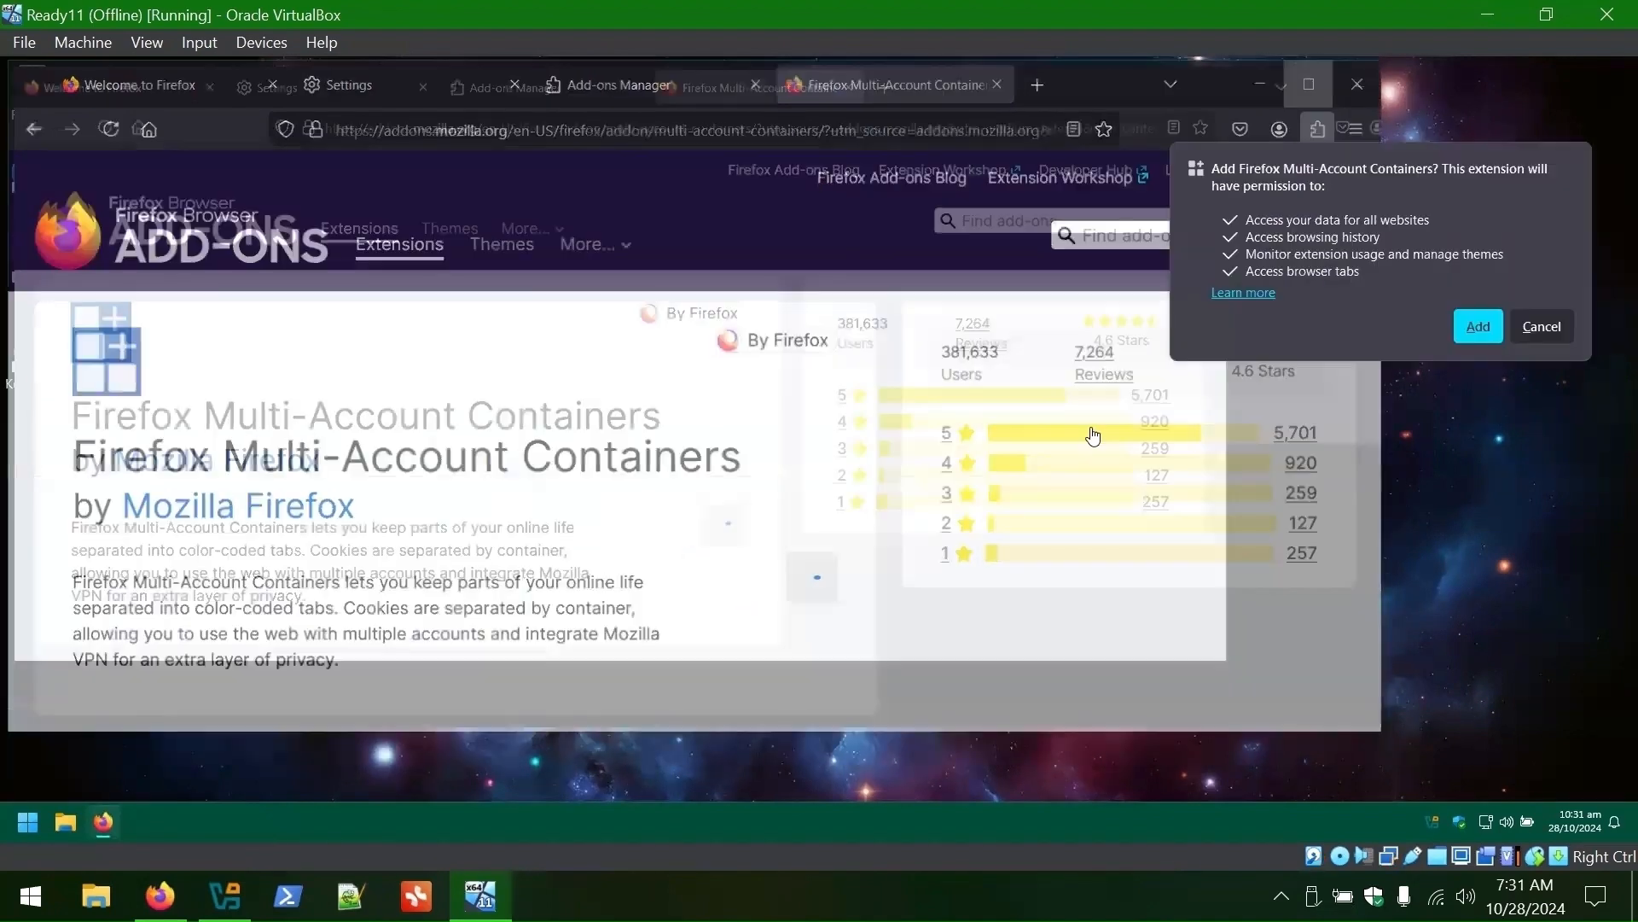
pyautogui.click(1477, 331)
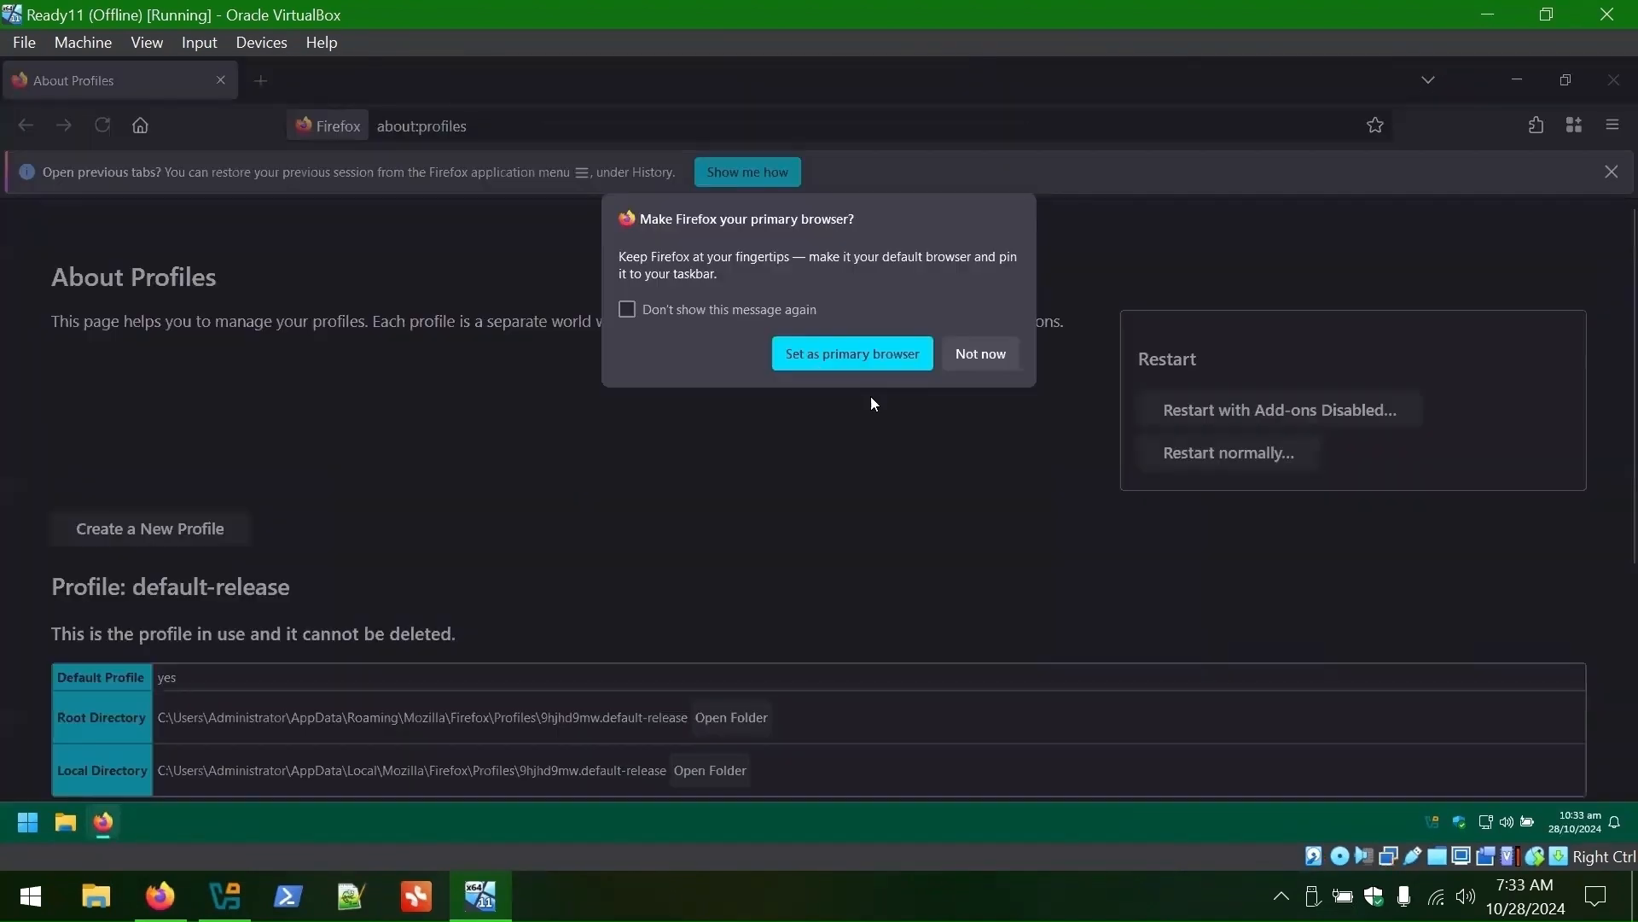
pyautogui.click(888, 351)
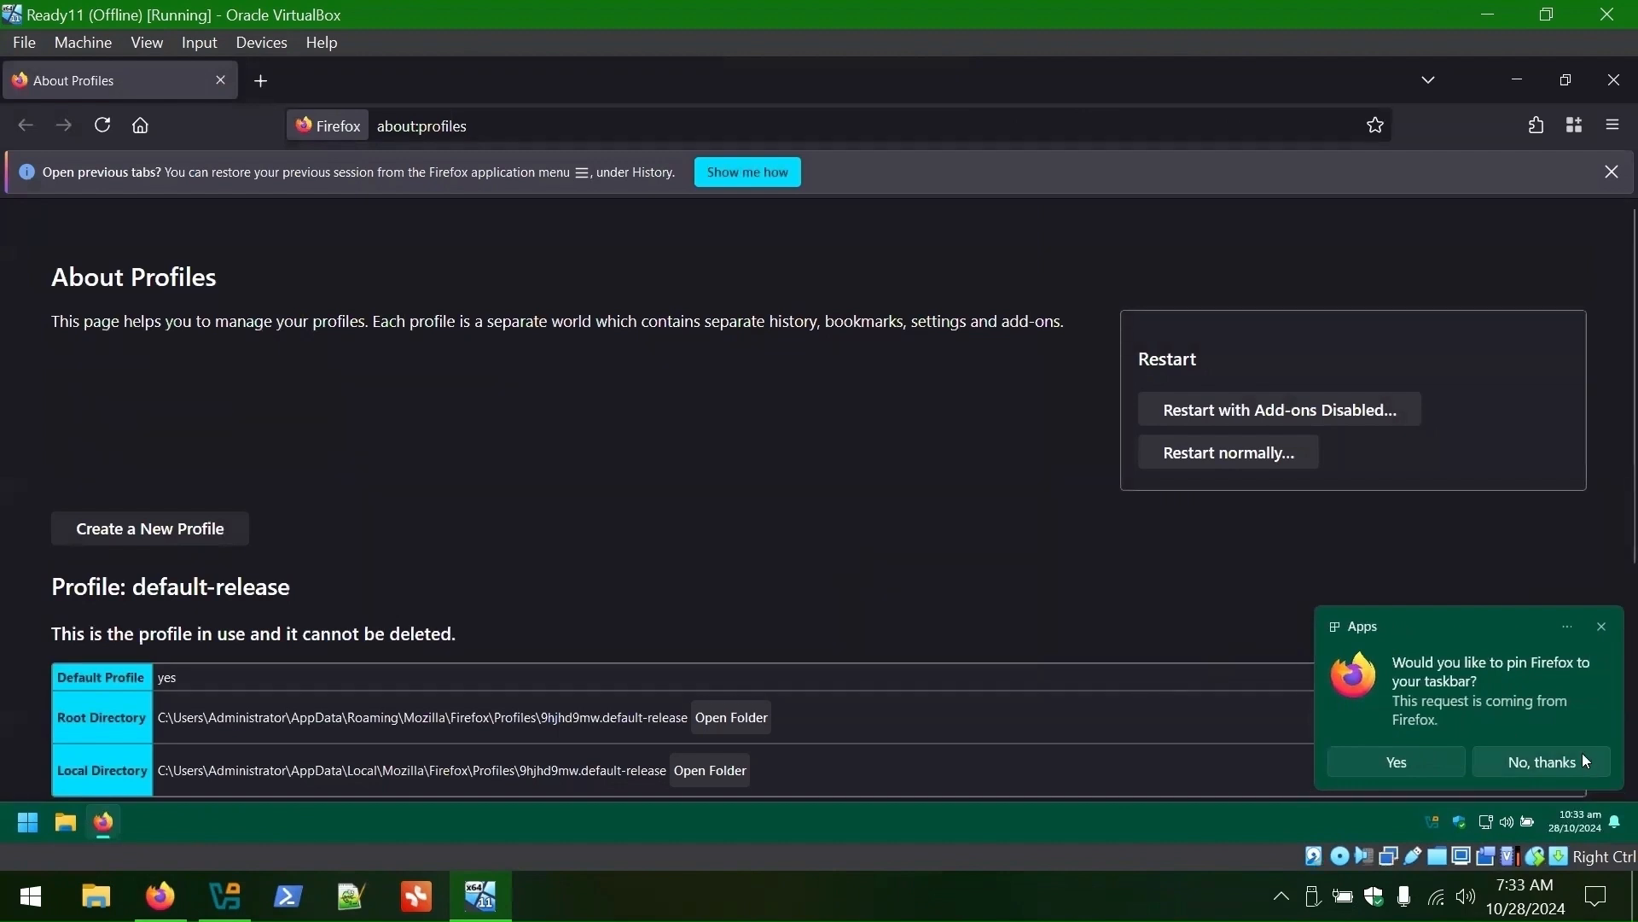
# - Decline pinning Firefox to the taskbar and rename the default-release profile to Standard
pyautogui.click(1568, 762)
pyautogui.scroll(-4, 781, 459)
pyautogui.click(105, 464)
pyautogui.write('Standard')
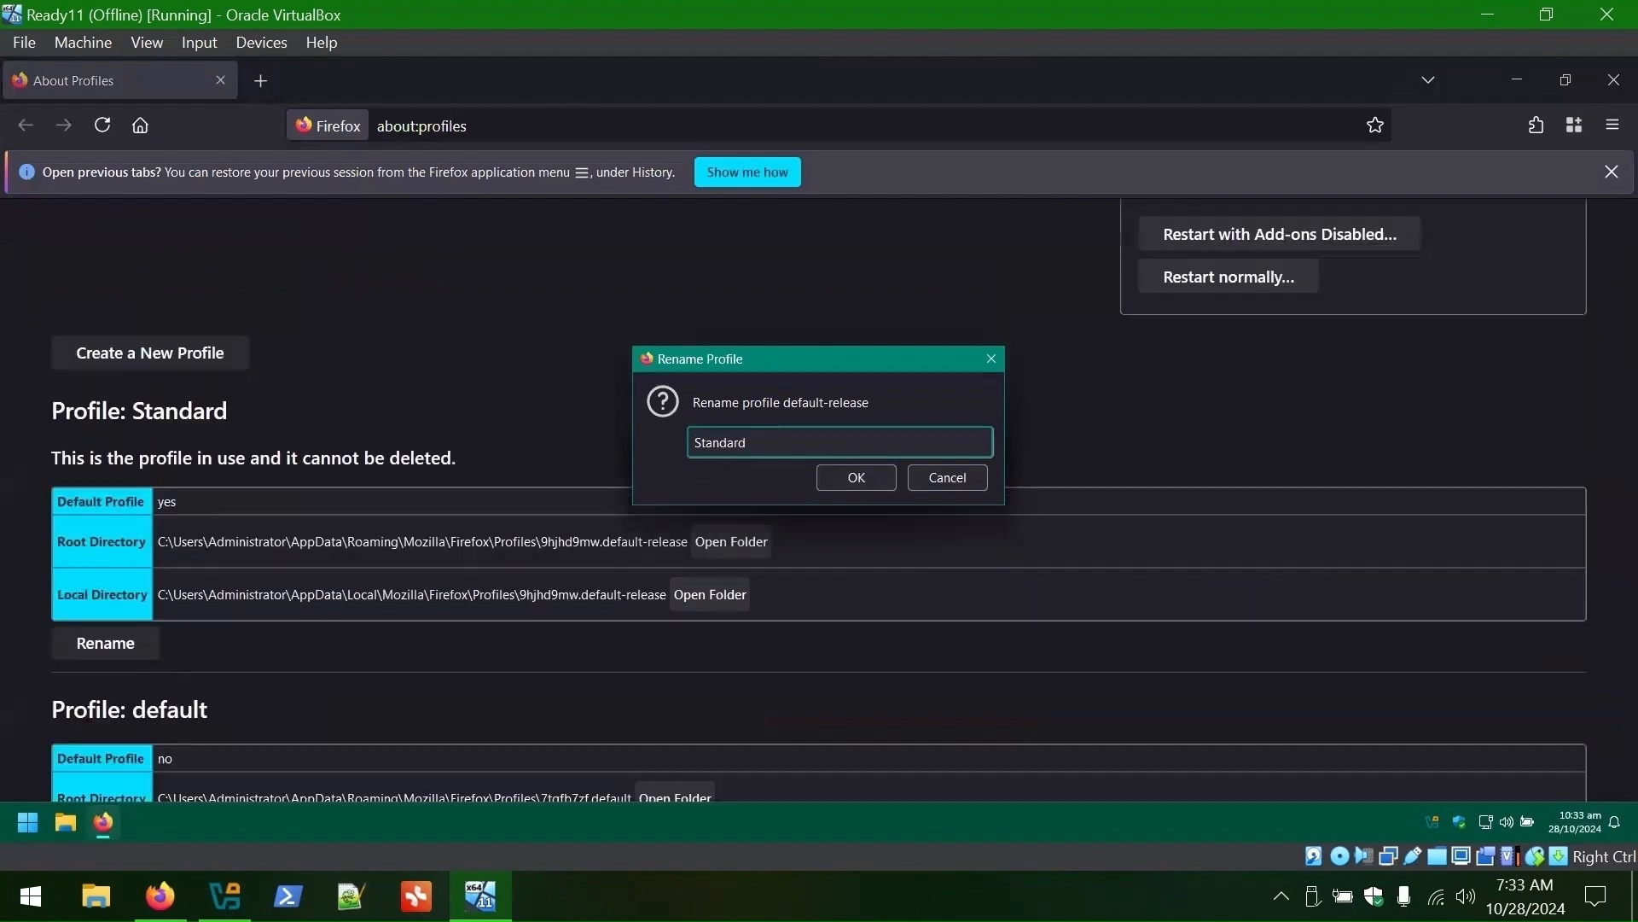
pyautogui.press('Return')
# - Remove the old default profile, deleting its files as well
pyautogui.scroll(-4, 708, 462)
pyautogui.click(252, 724)
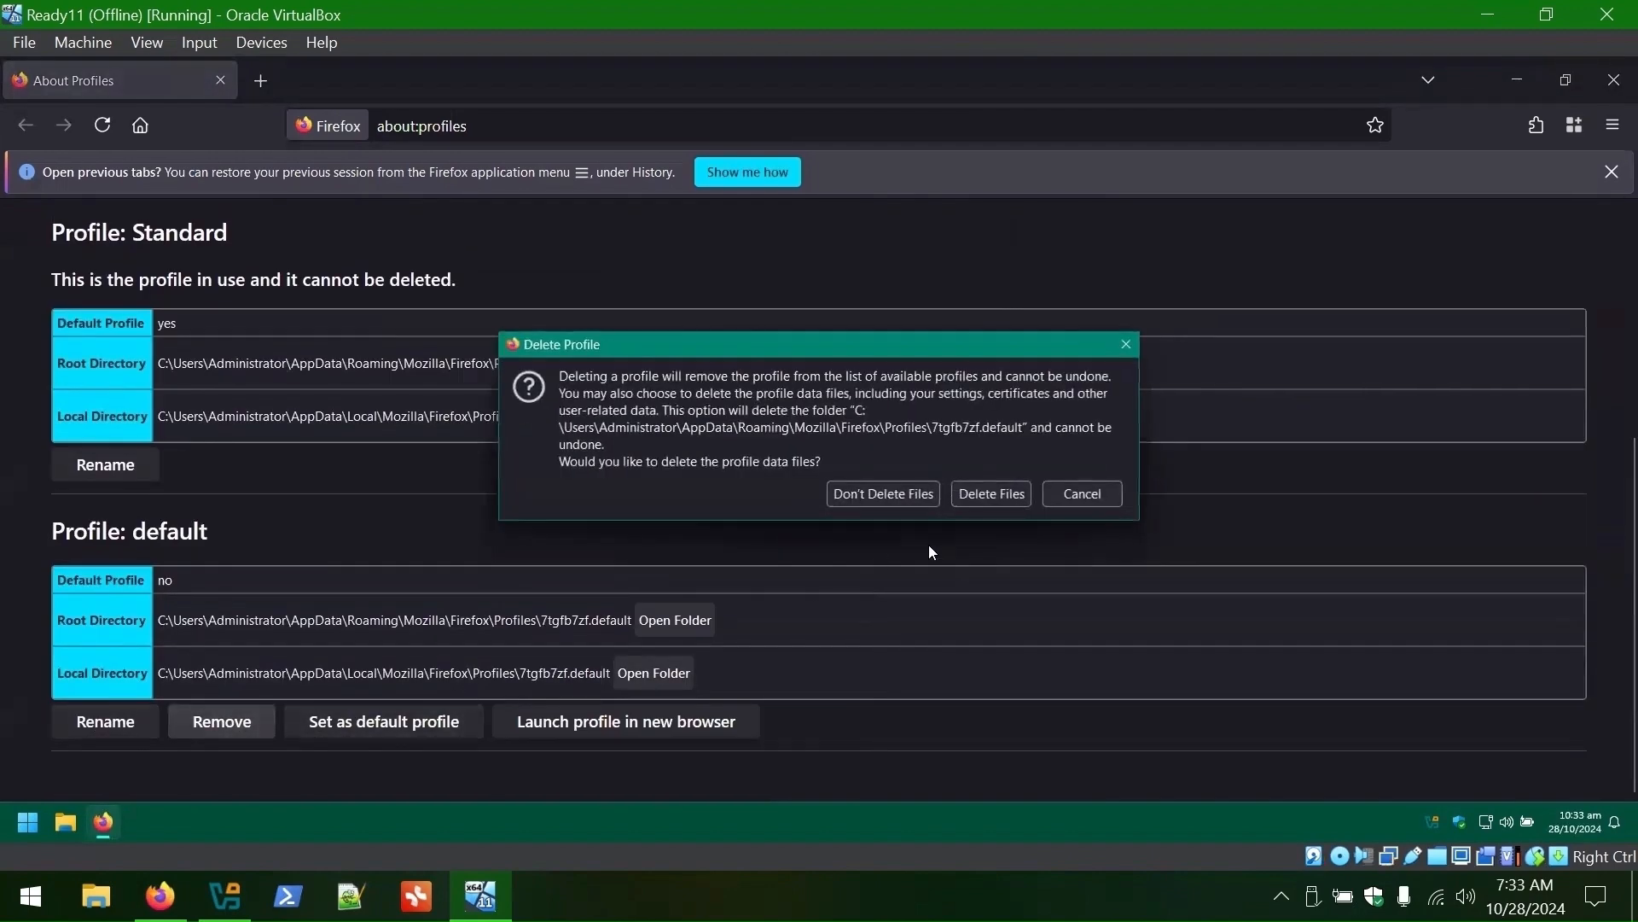
pyautogui.click(991, 492)
# - Create a new Firefox profile named ADMIN
pyautogui.scroll(-2, 951, 612)
pyautogui.click(150, 432)
pyautogui.click(961, 617)
pyautogui.write('ADMIN')
pyautogui.click(960, 617)
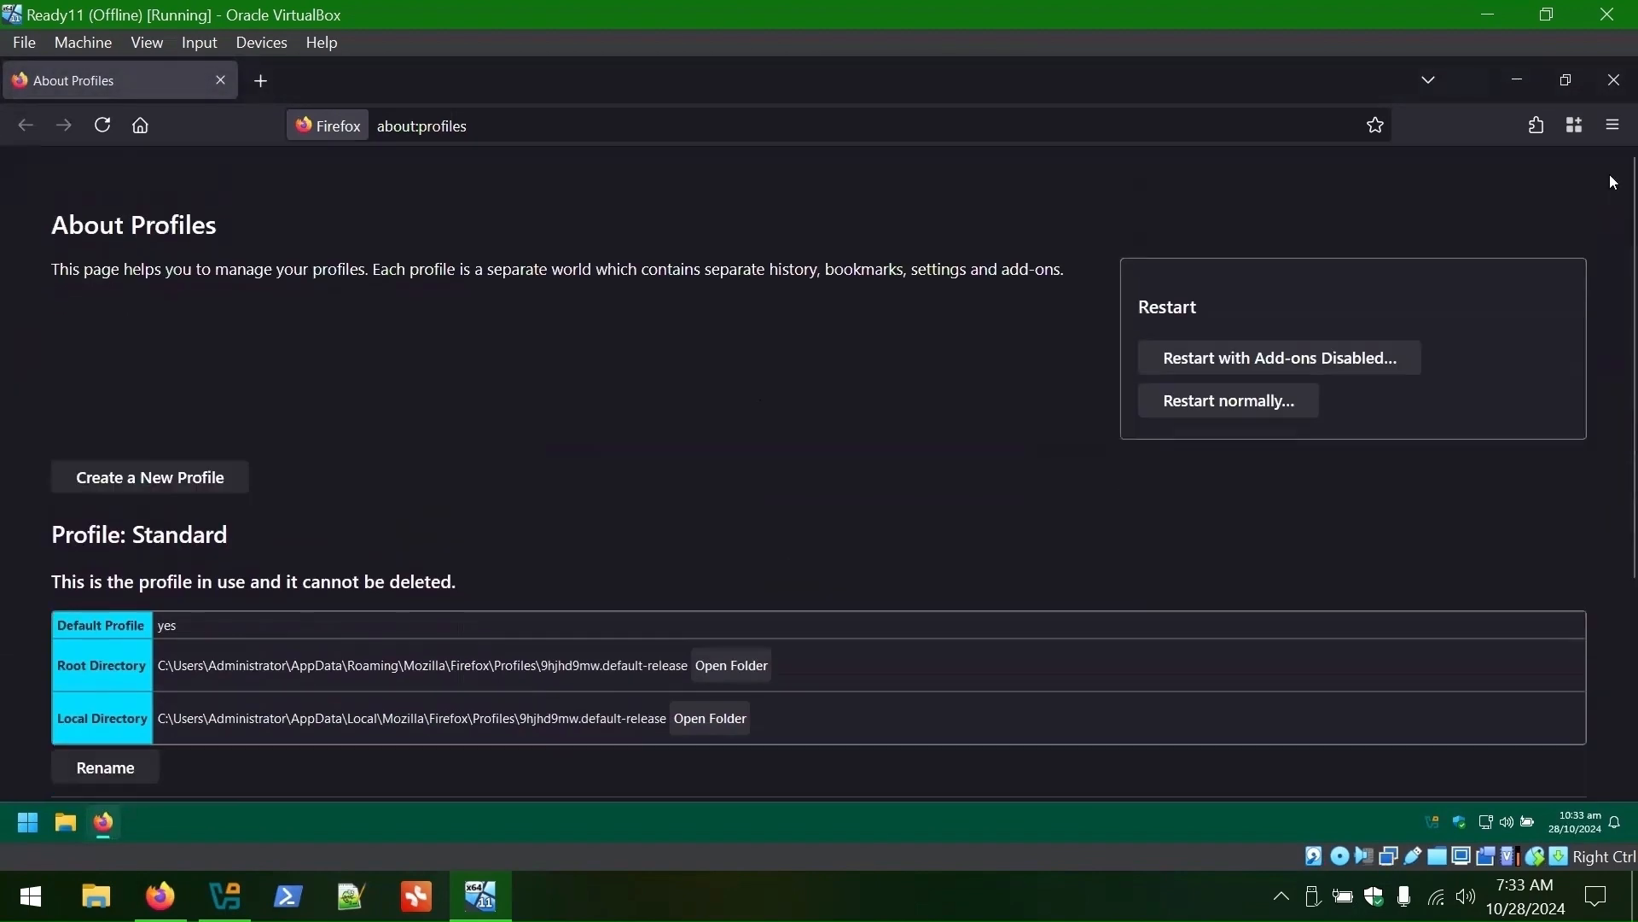
# - Open Firefox settings in a new tab
pyautogui.click(1613, 125)
pyautogui.click(1408, 674)
pyautogui.scroll(-4, 727, 427)
# - In Container Tabs settings, remove the Personal, Work, Banking and Shopping containers
pyautogui.scroll(-3, 727, 427)
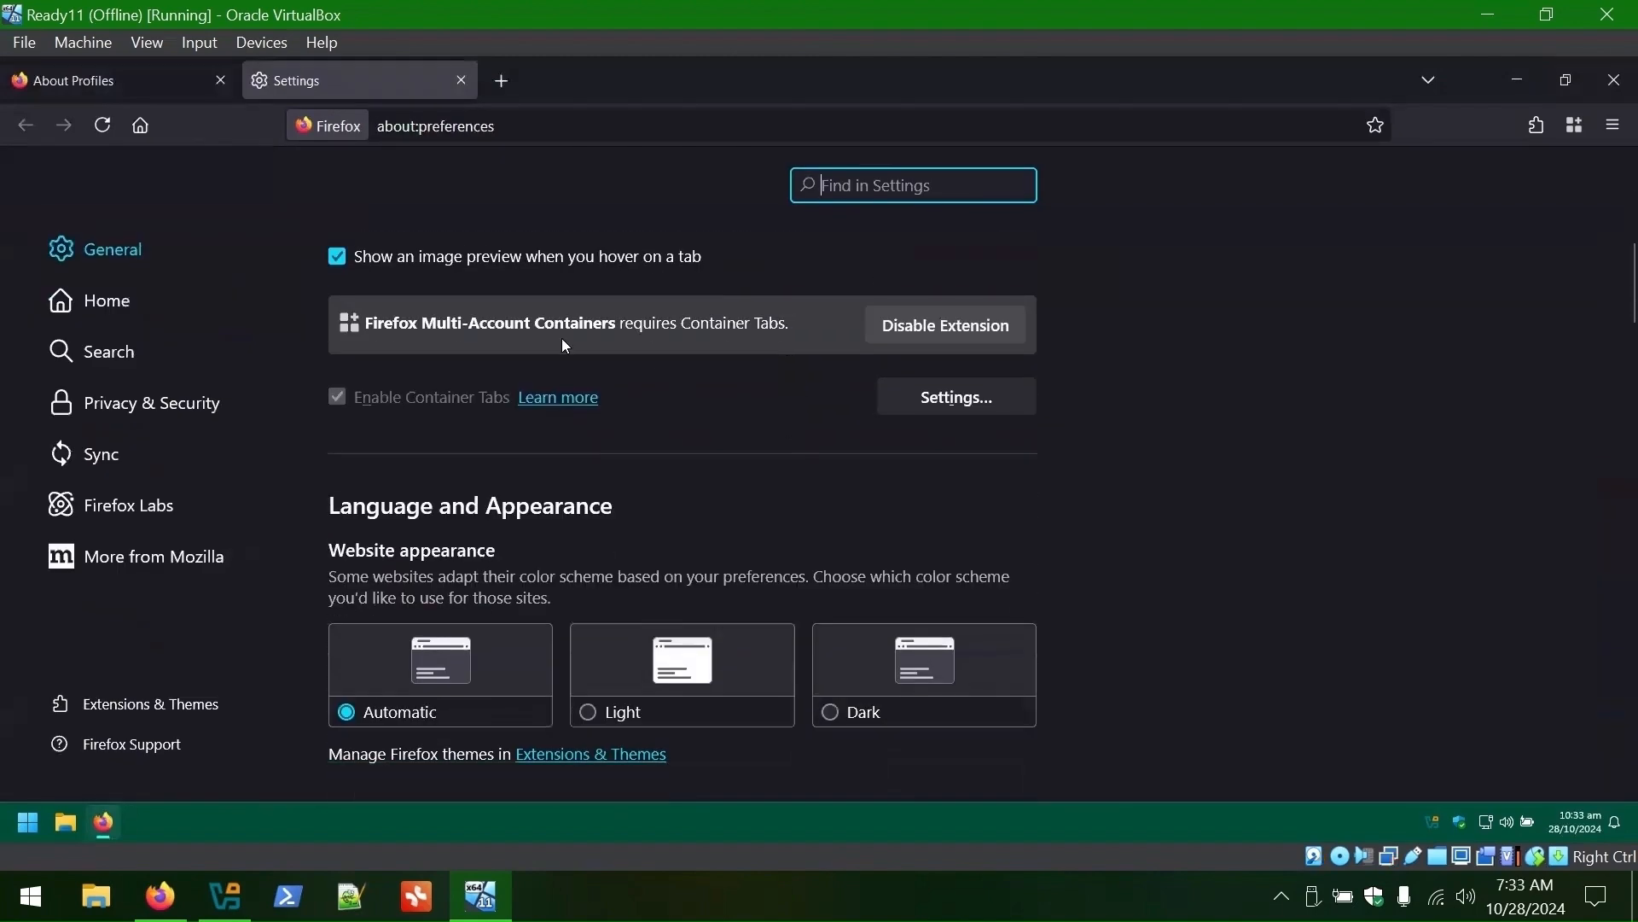
pyautogui.click(971, 408)
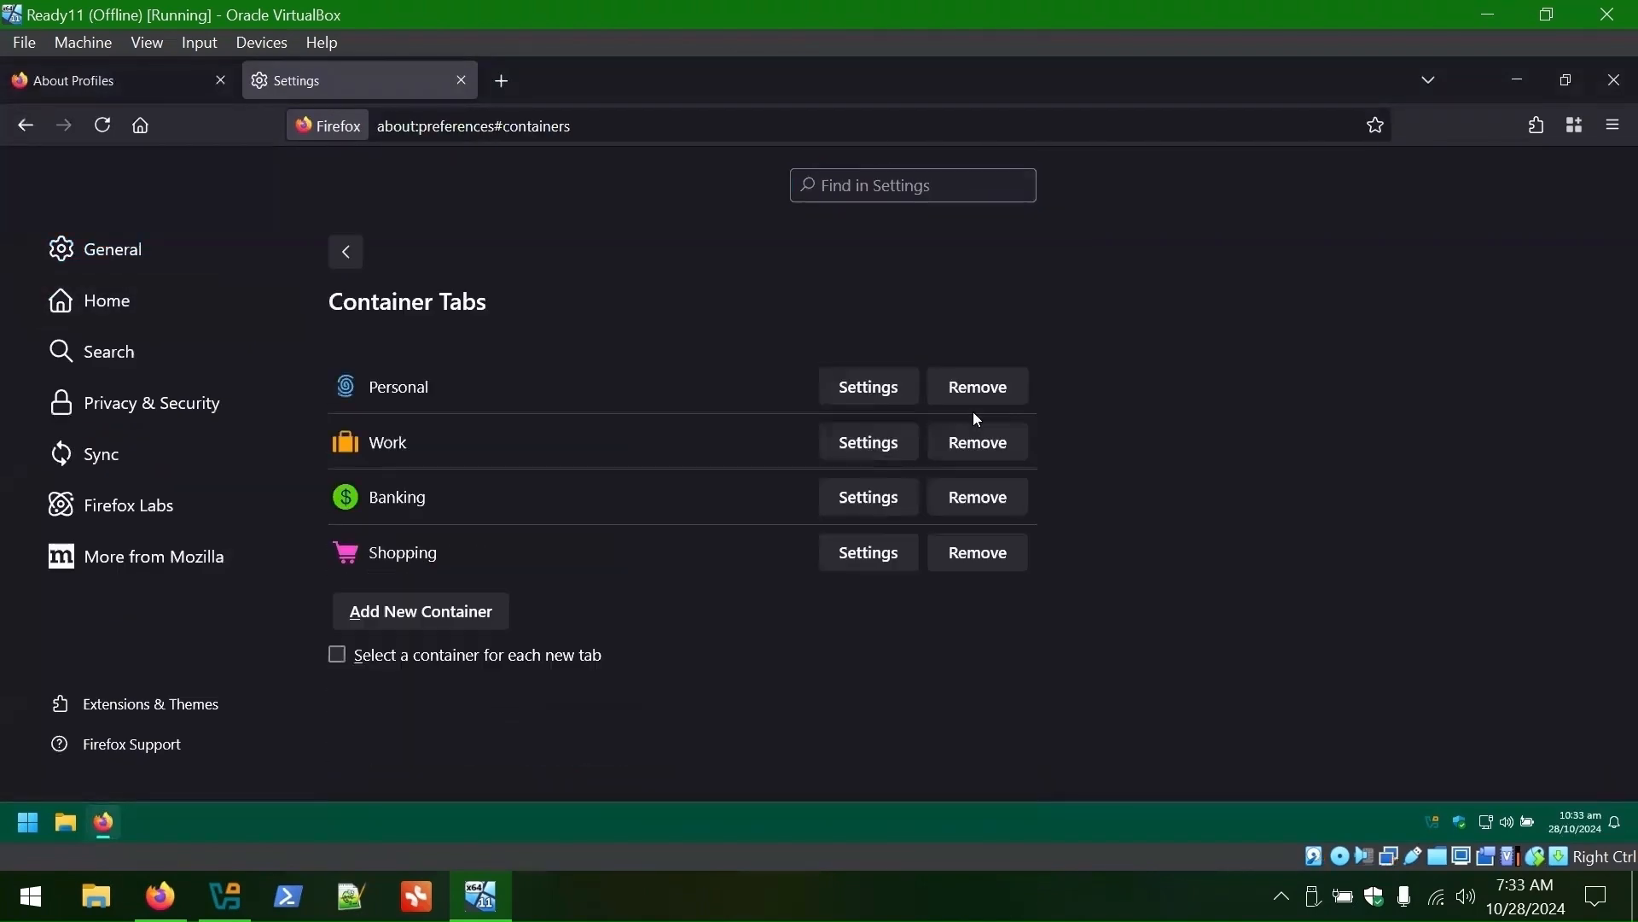
pyautogui.click(1009, 383)
pyautogui.click(1008, 385)
pyautogui.click(1007, 388)
pyautogui.click(1005, 391)
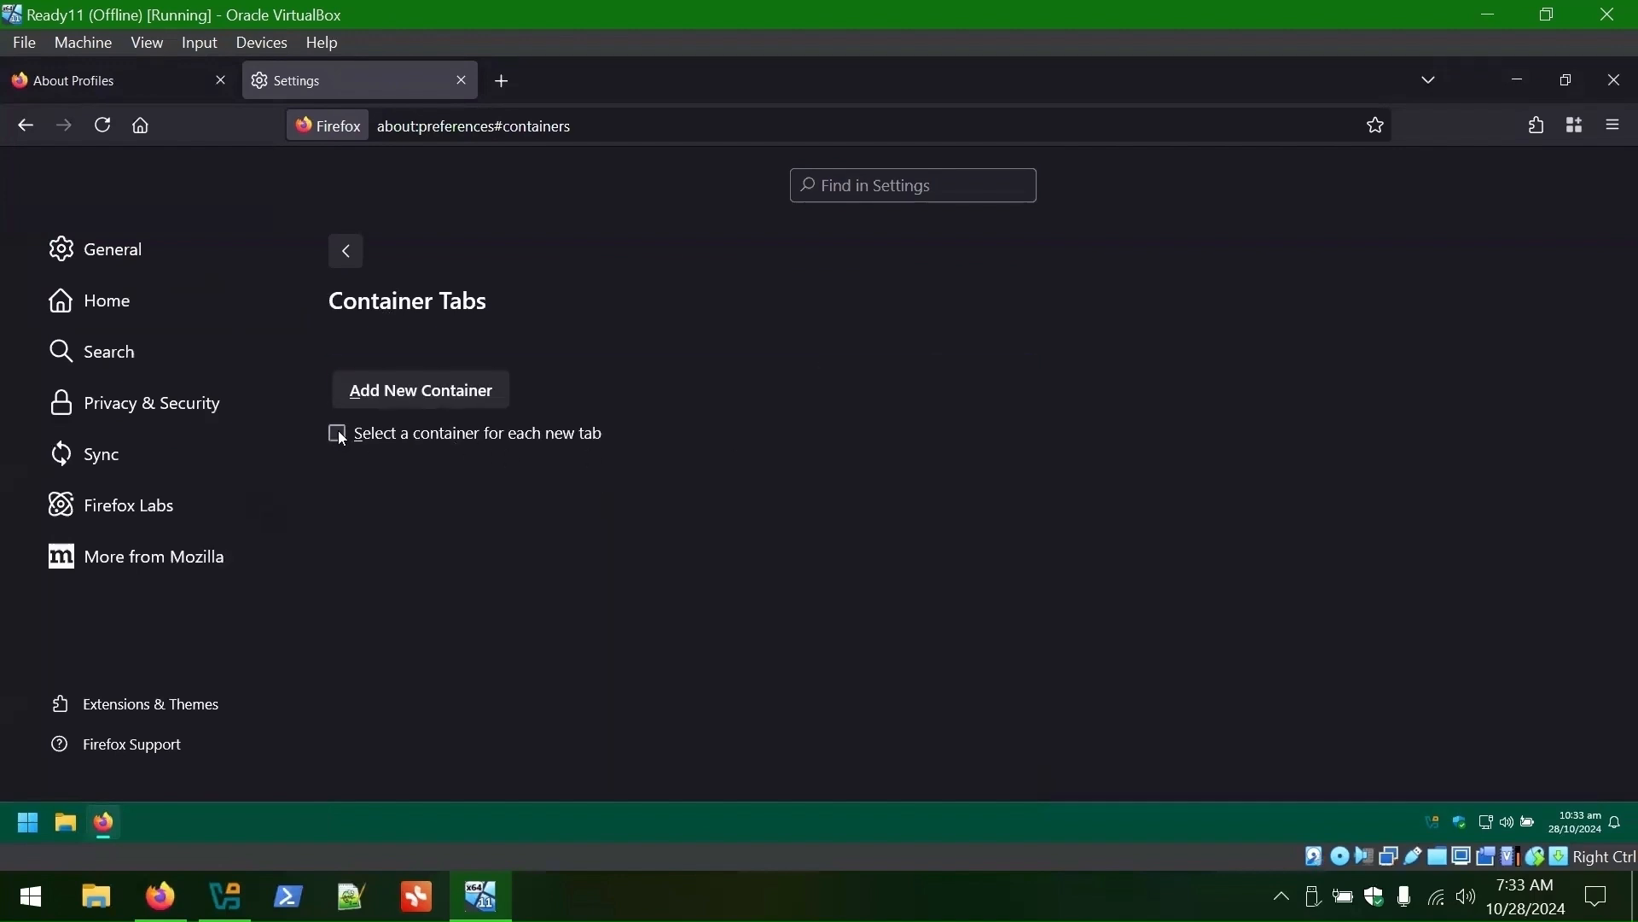
# - Require a container for each new tab and add the ADMIN, OSINT and SHARED CREDS containers
pyautogui.click(496, 80)
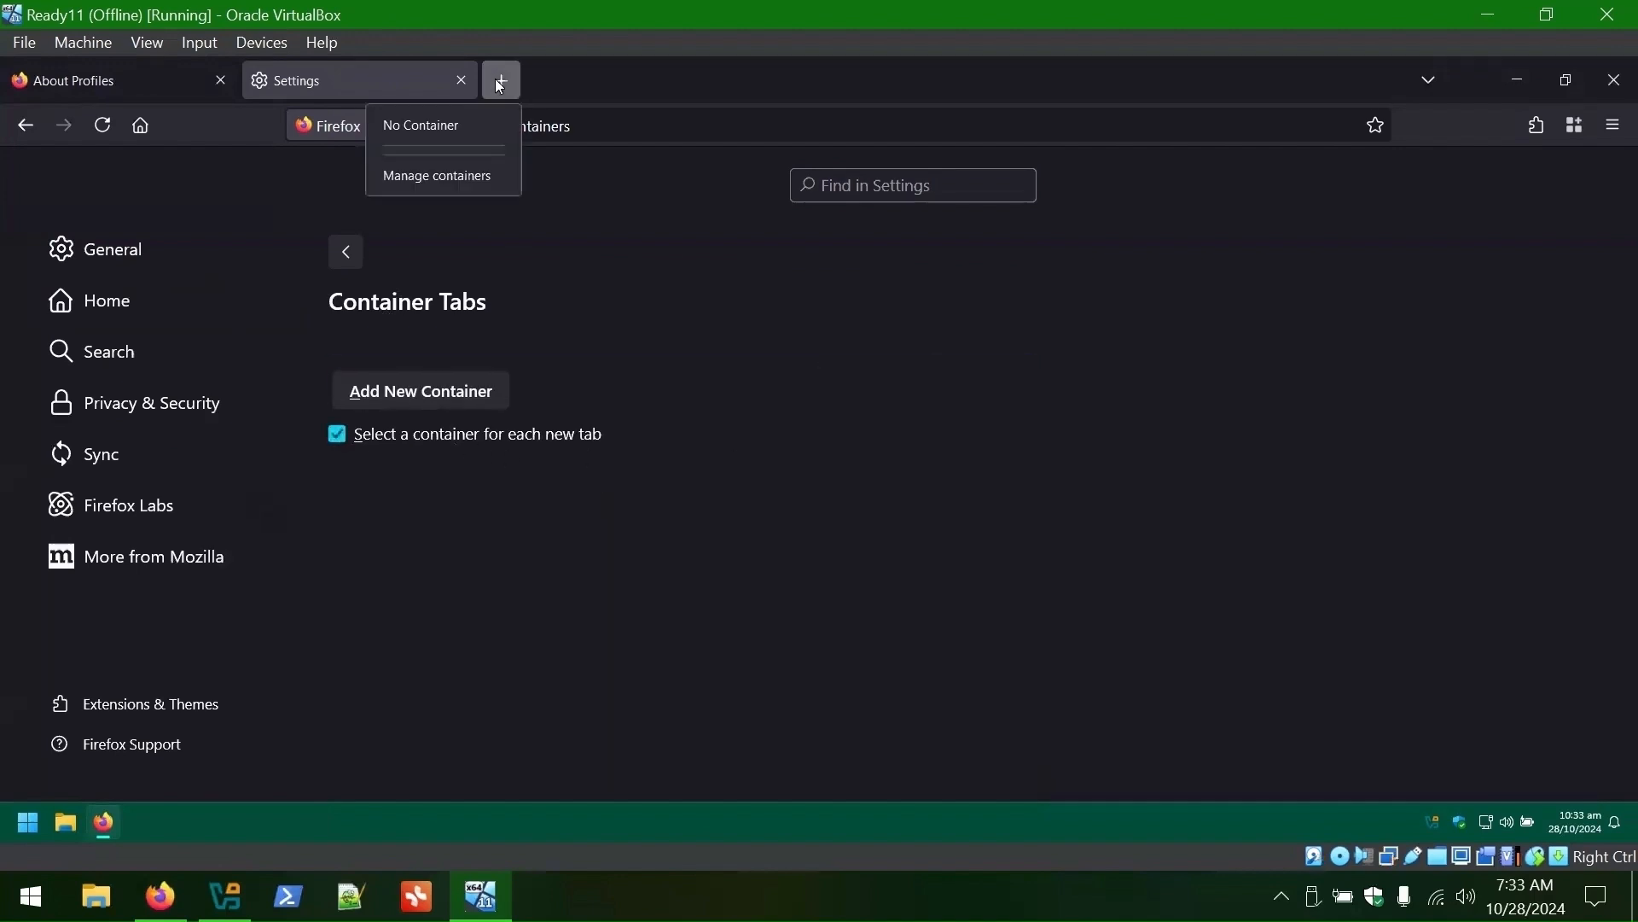
pyautogui.click(748, 459)
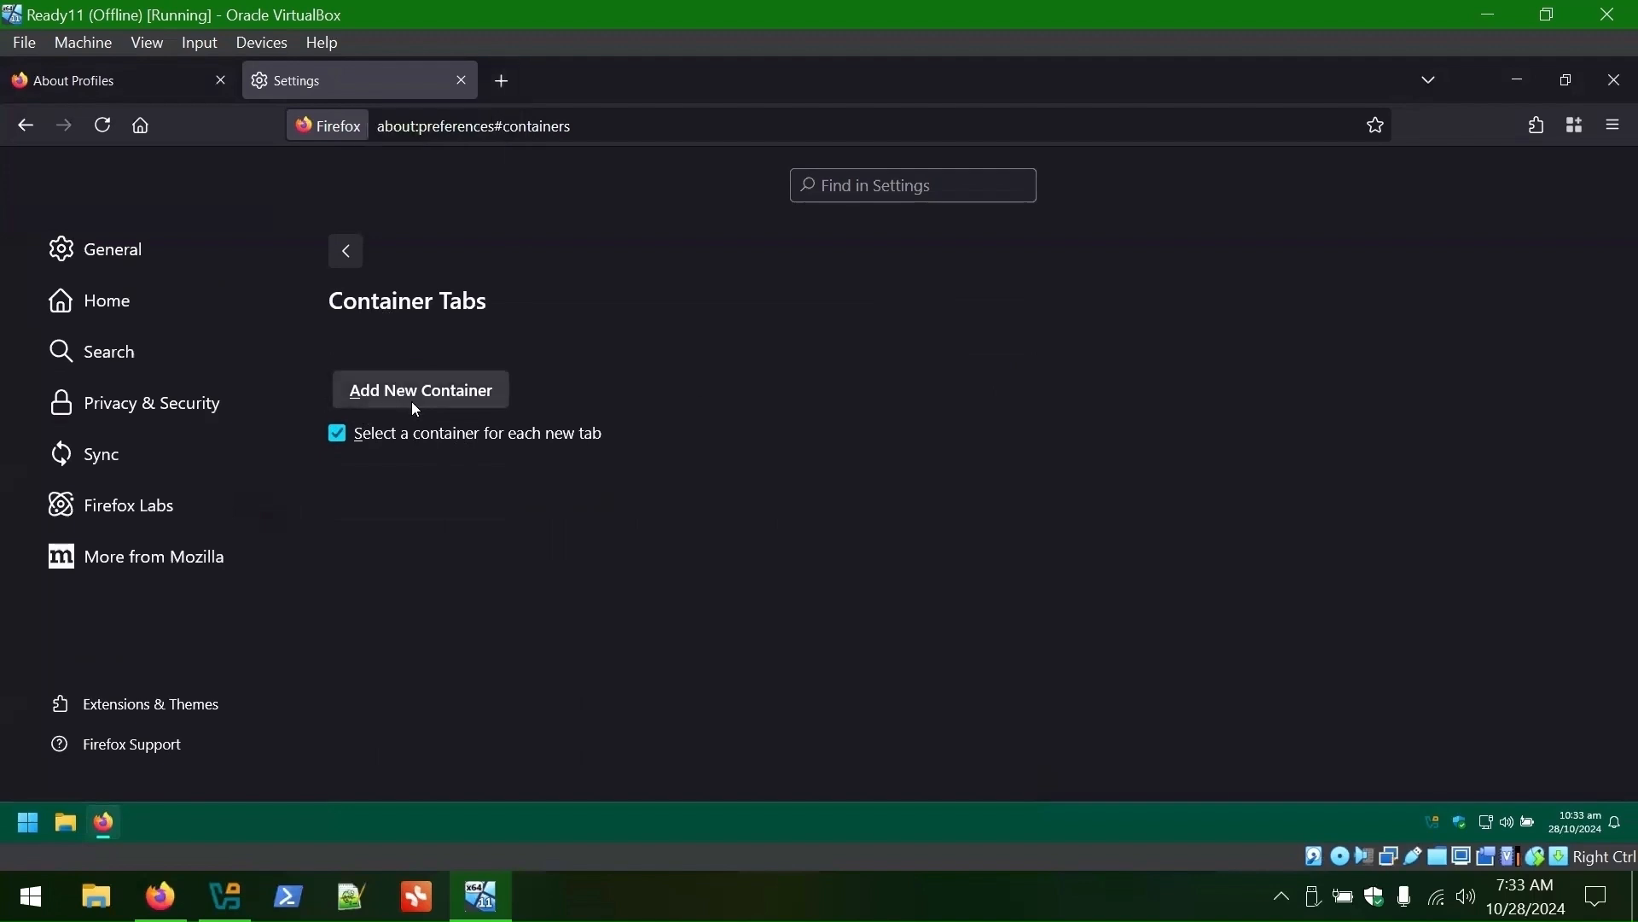
pyautogui.click(413, 398)
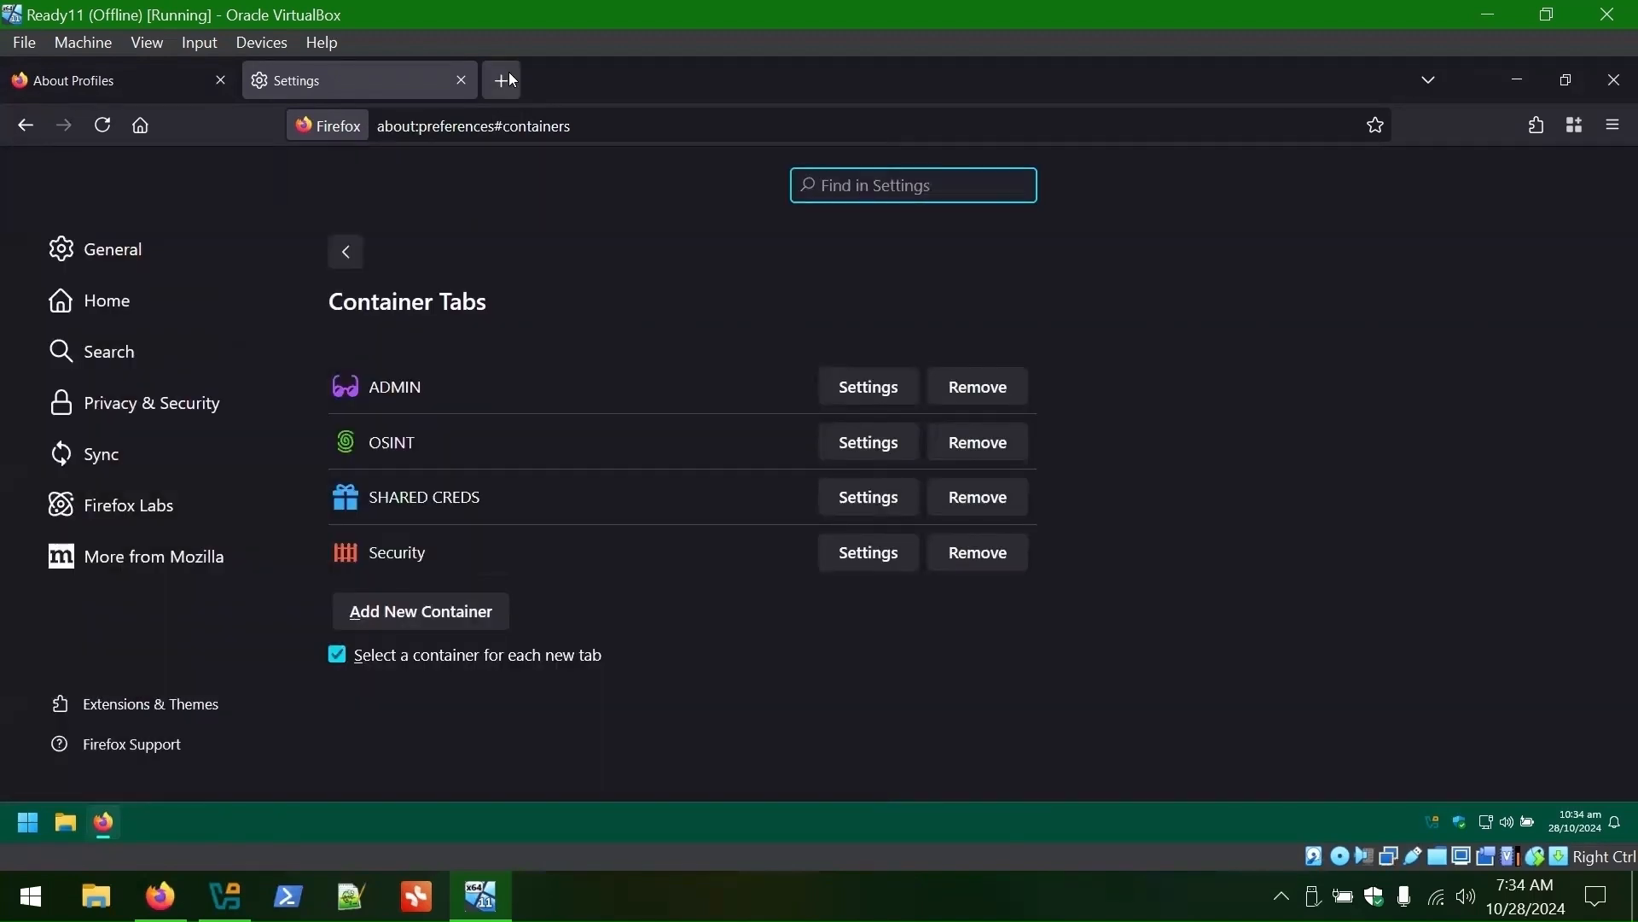
pyautogui.click(501, 80)
pyautogui.click(563, 171)
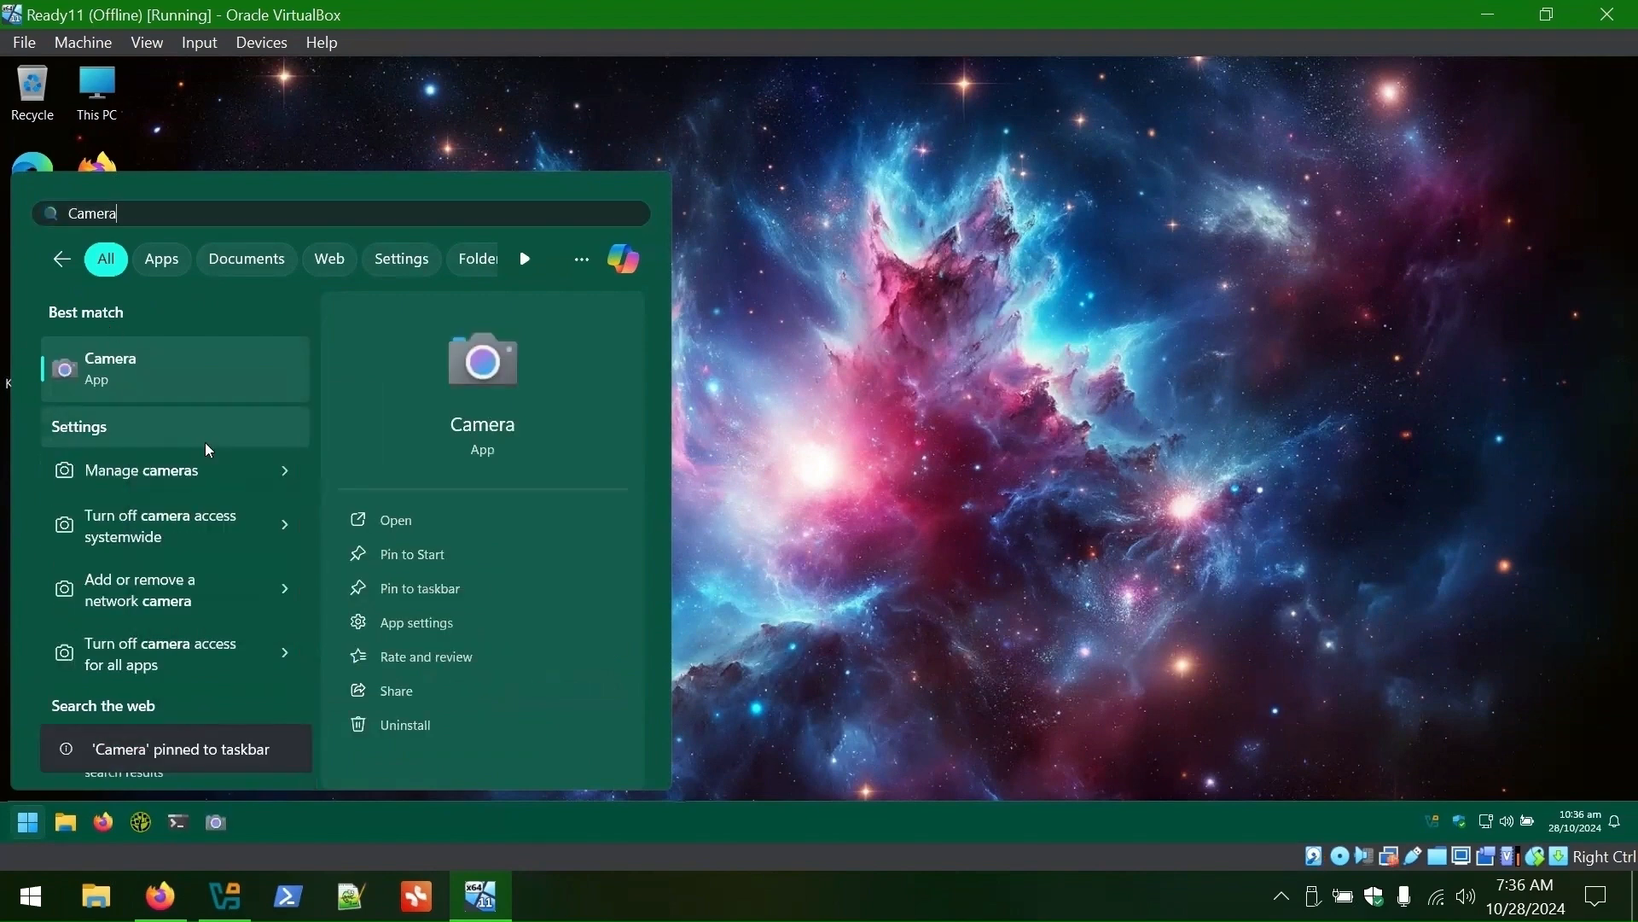
# - Move KeePass to the front of the taskbar and unpin Edge and File Explorer from Start
pyautogui.moveTo(267, 830); pyautogui.dragTo(68, 826)
pyautogui.click(792, 420)
pyautogui.click(27, 822)
pyautogui.rightClick(87, 323)
pyautogui.click(141, 341)
pyautogui.rightClick(87, 323)
pyautogui.click(141, 341)
pyautogui.rightClick(87, 324)
pyautogui.click(187, 353)
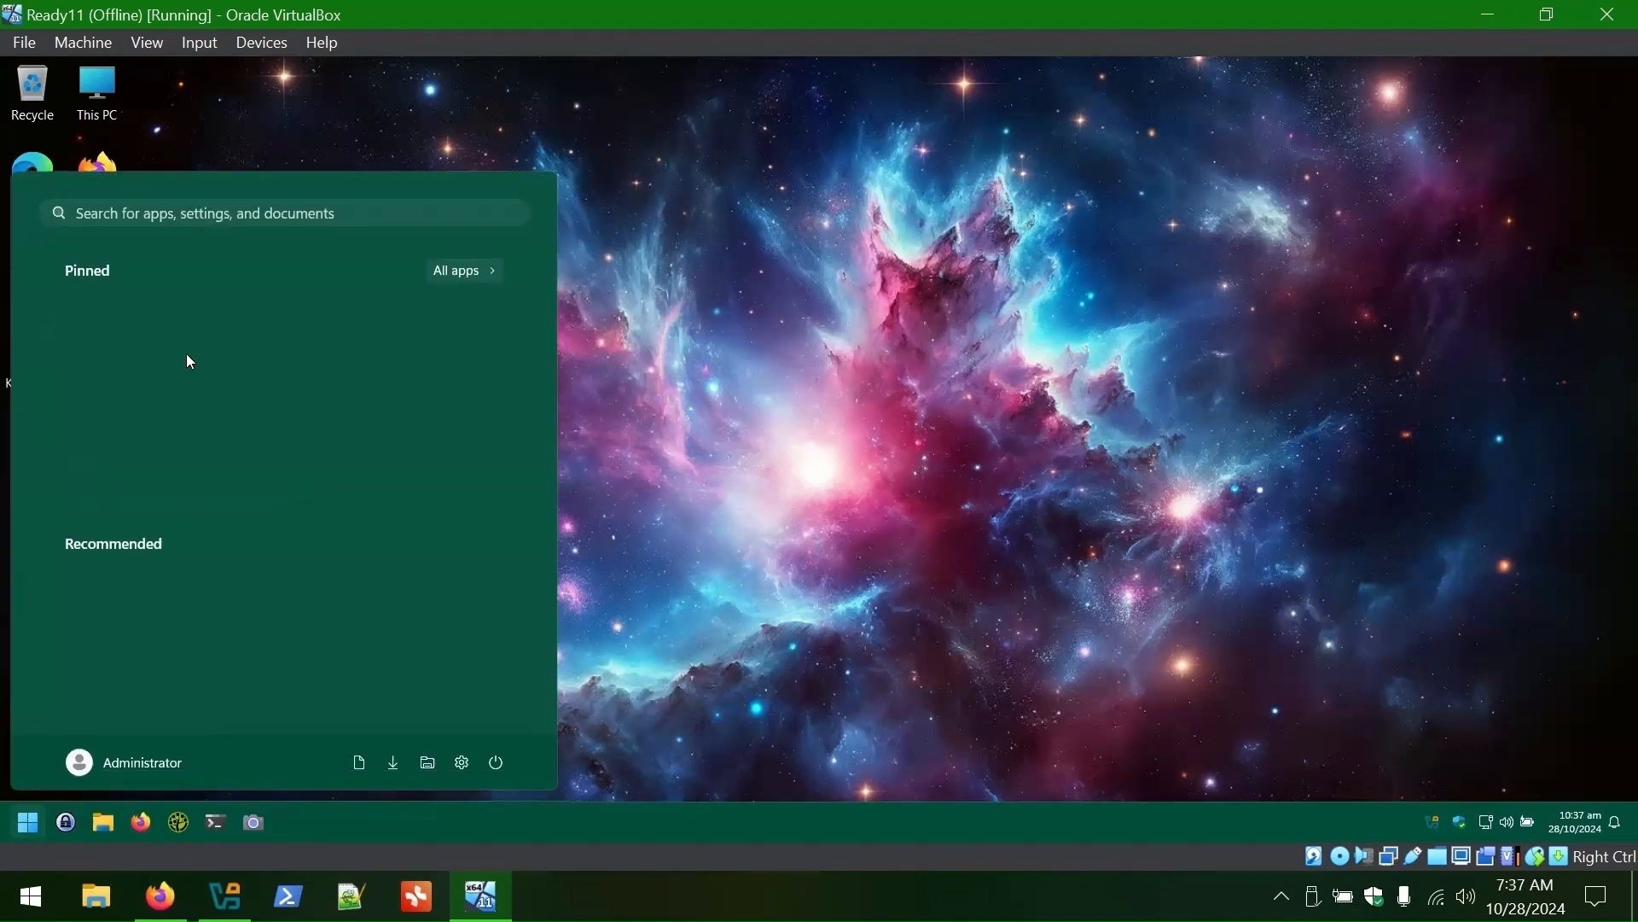
# - Search for and pin KeePass 2, File Explorer and Firefox to Start
pyautogui.click(194, 208)
pyautogui.write('keep')
pyautogui.click(412, 656)
pyautogui.moveTo(171, 214); pyautogui.dragTo(56, 213)
pyautogui.write('file')
pyautogui.rightClick(125, 369)
pyautogui.click(196, 520)
pyautogui.moveTo(165, 215); pyautogui.dragTo(56, 213)
pyautogui.write('fire')
pyautogui.rightClick(77, 383)
pyautogui.click(218, 540)
# - Search for and pin WinDirStat and Terminal to Start
pyautogui.doubleClick(168, 218)
pyautogui.write('windir')
pyautogui.rightClick(139, 370)
pyautogui.click(240, 522)
pyautogui.click(242, 207)
pyautogui.press('BackSpace')
pyautogui.write('termina')
pyautogui.rightClick(139, 374)
pyautogui.click(224, 482)
# - Pin Camera to Start, then reopen Start to check the new pins
pyautogui.doubleClick(164, 215)
pyautogui.write('camera')
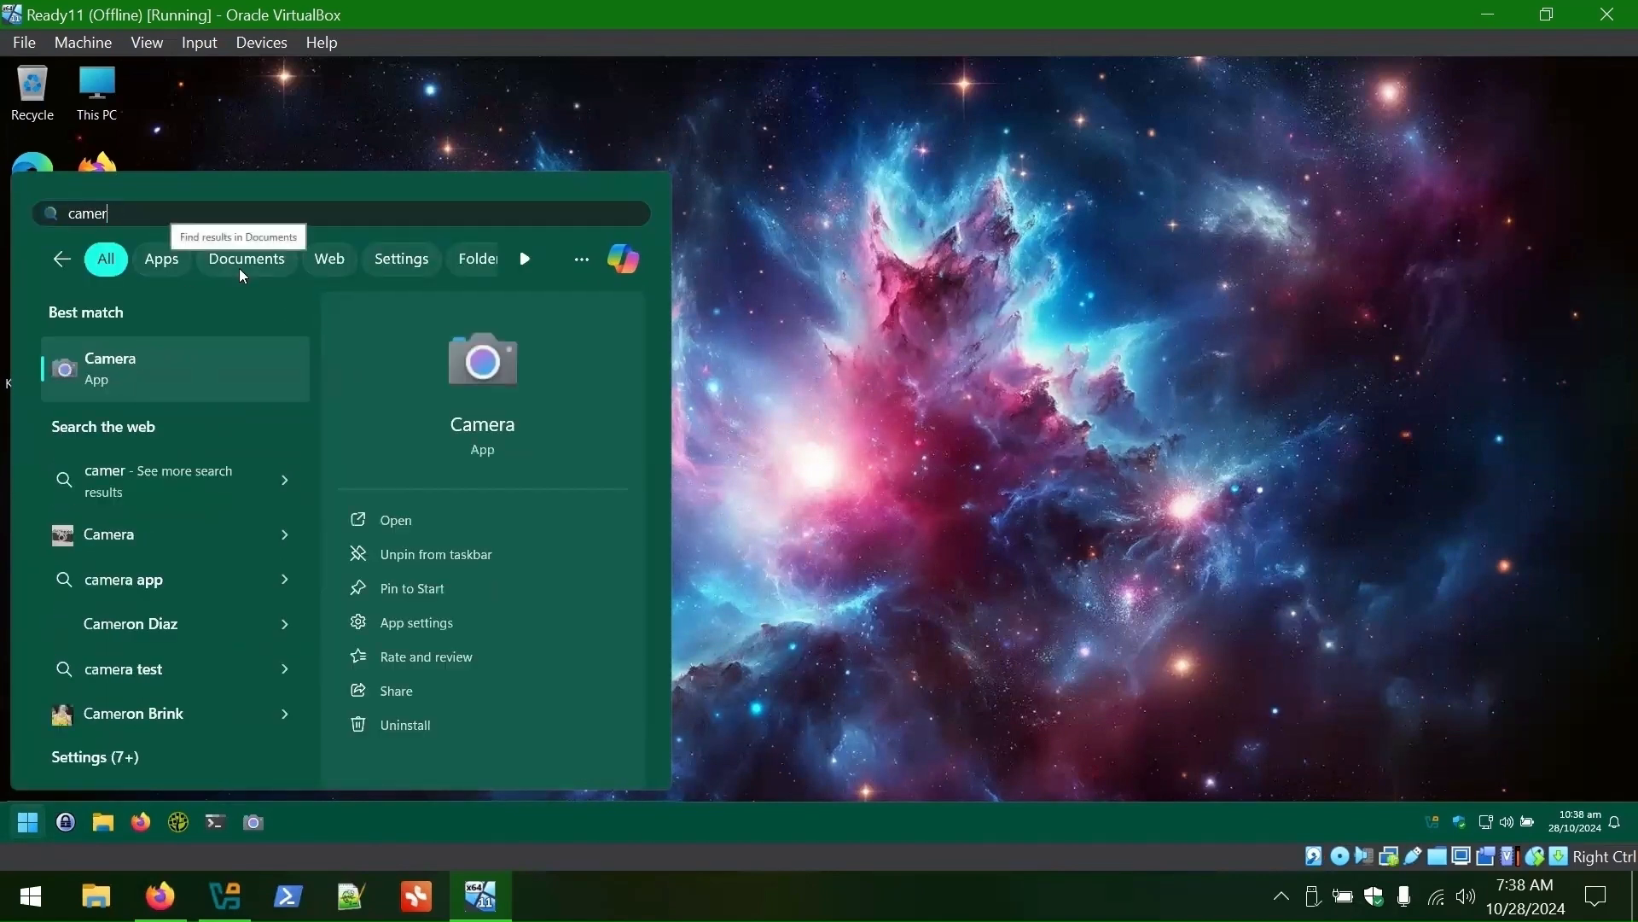
pyautogui.rightClick(128, 375)
pyautogui.click(239, 435)
pyautogui.click(28, 821)
pyautogui.click(28, 821)
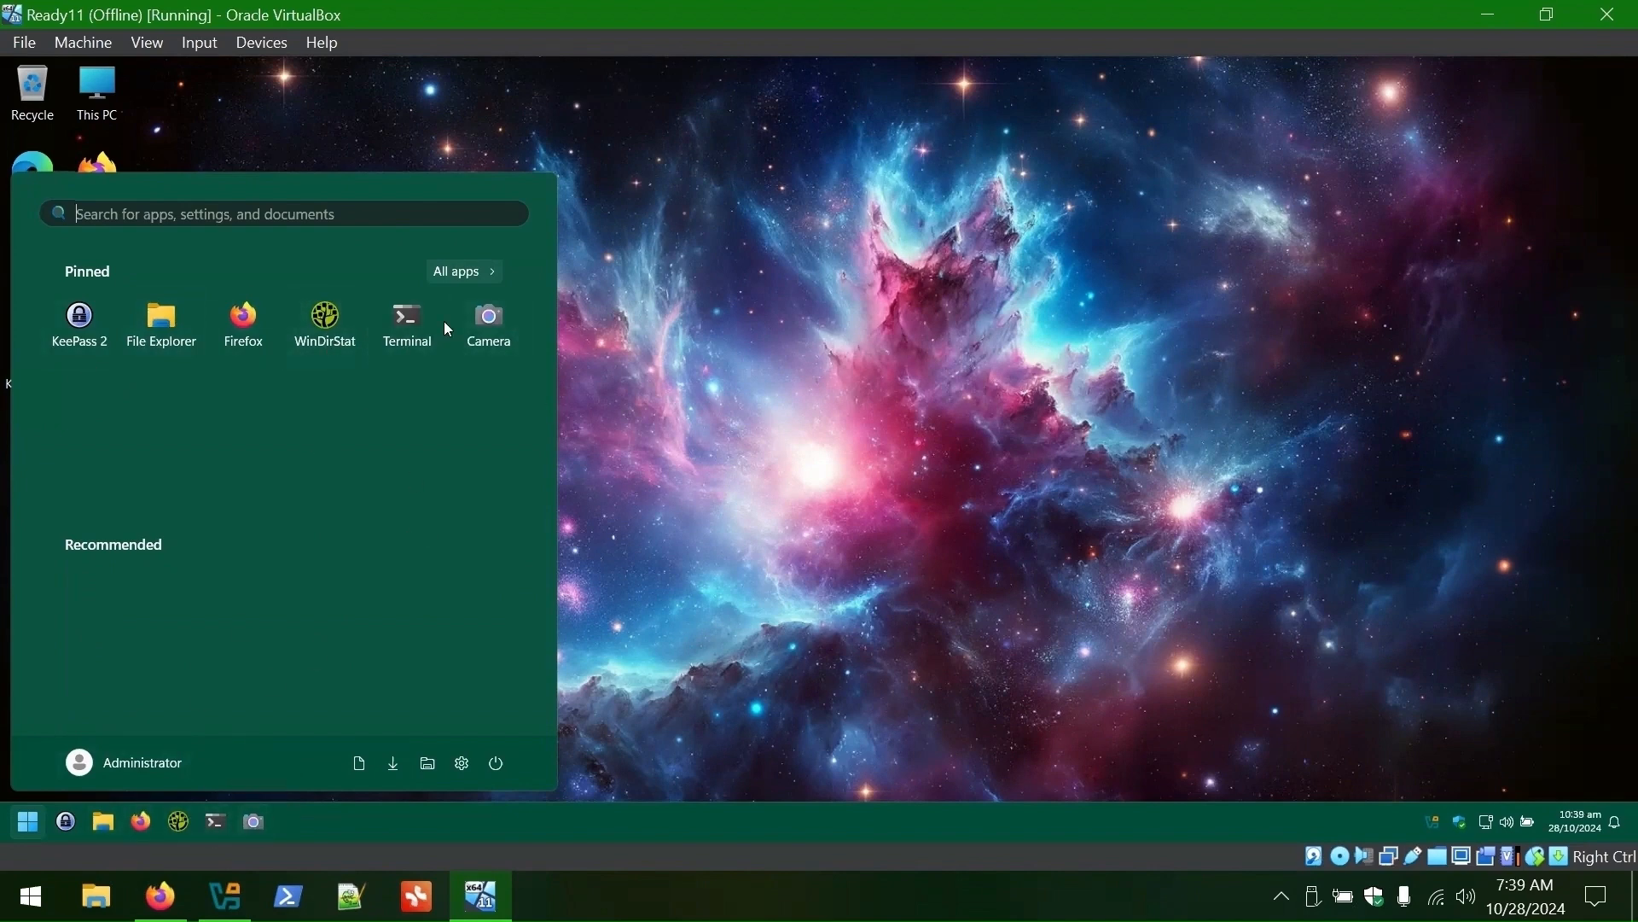
# - Launch PowerShell and snap it side by side with File Explorer showing the C: drive
pyautogui.click(649, 427)
pyautogui.doubleClick(97, 359)
pyautogui.click(917, 223)
pyautogui.click(103, 822)
pyautogui.moveTo(1247, 194)
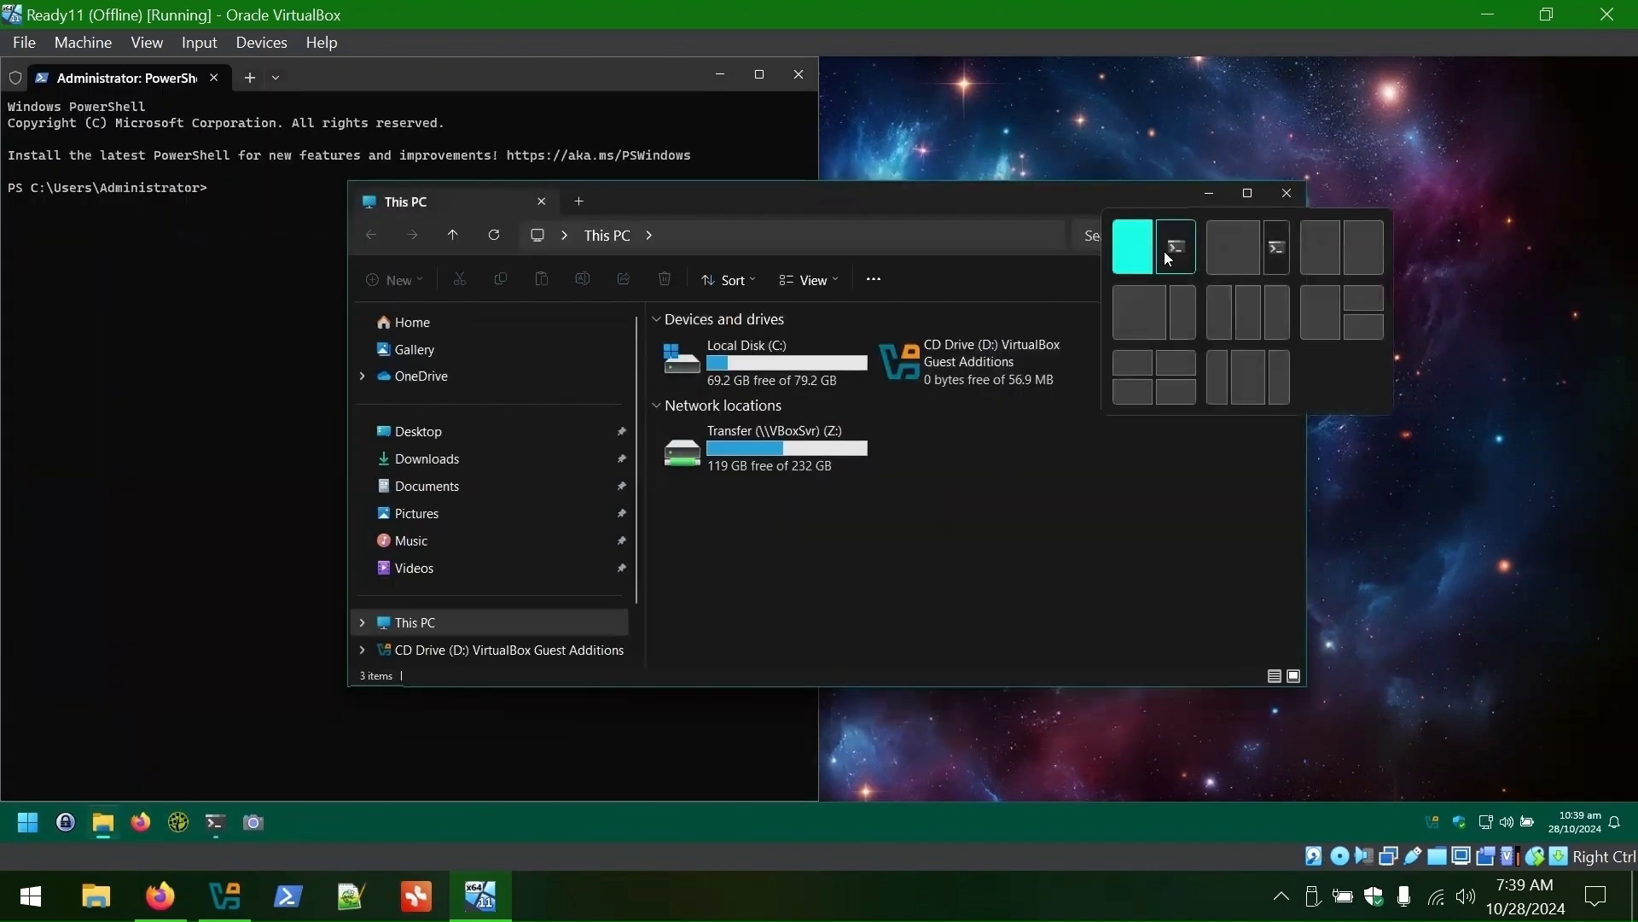
pyautogui.click(1146, 248)
pyautogui.click(1229, 427)
pyautogui.doubleClick(419, 232)
# - Browse to C:\Users\Administrator and run Export-StartLayout TaskbarIcons.json in PowerShell
pyautogui.click(1110, 426)
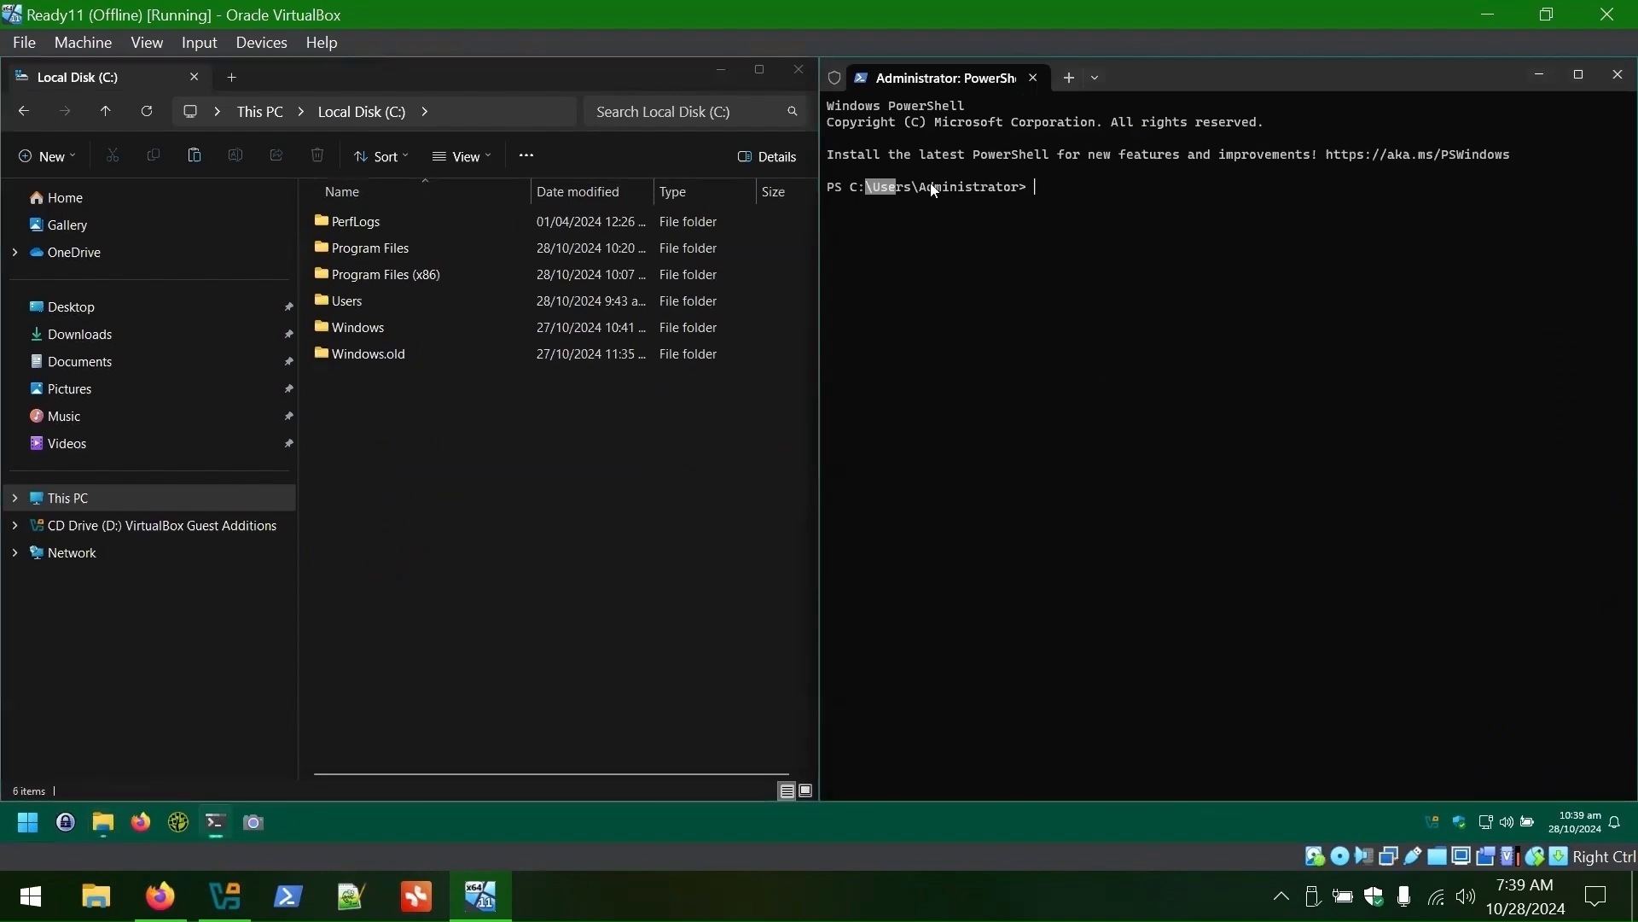
pyautogui.doubleClick(401, 302)
pyautogui.doubleClick(380, 223)
pyautogui.click(1109, 512)
pyautogui.write('Export-StartLayout ')
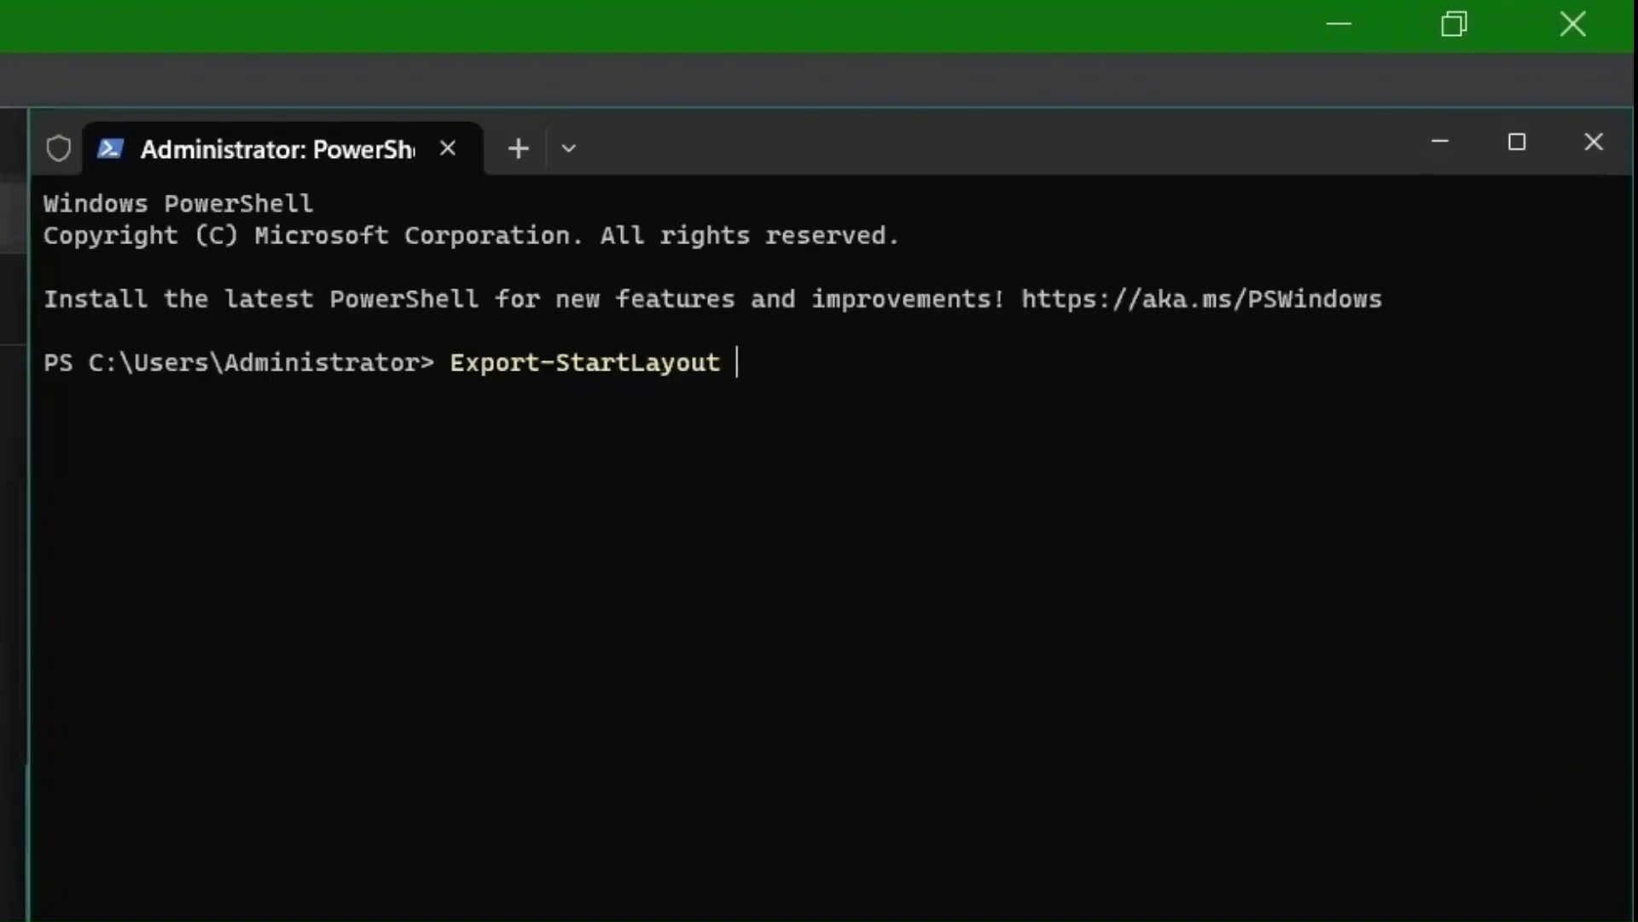
pyautogui.write('TaskbarIcons.json')
pyautogui.press('Return')
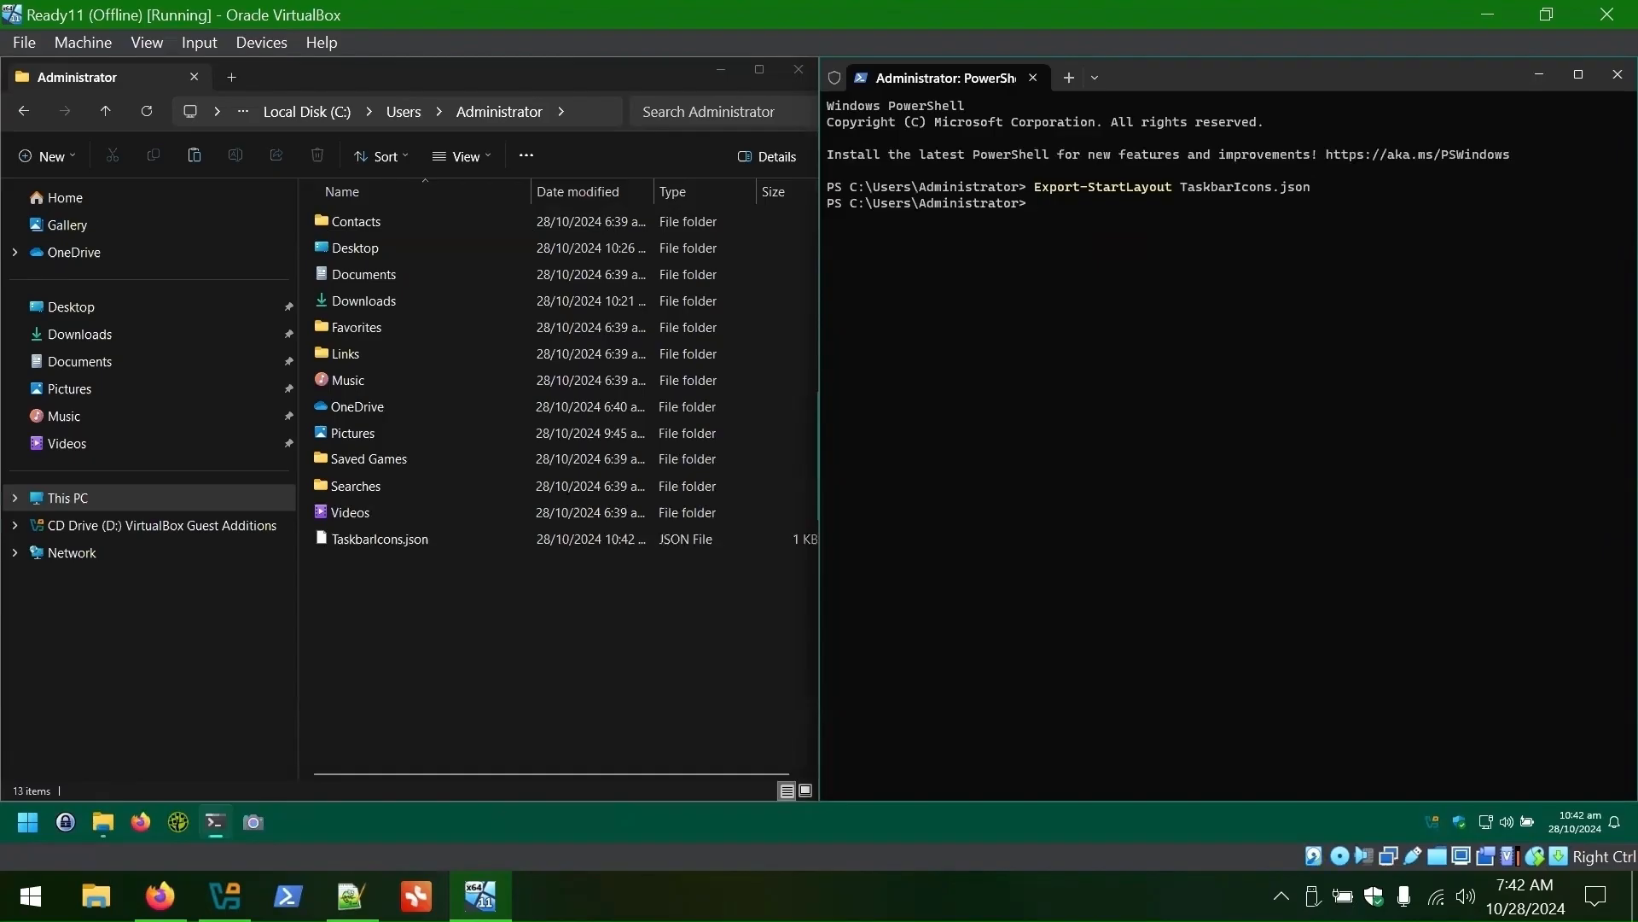
# - Open TaskbarIcons.json in Notepad via Open with
pyautogui.rightClick(386, 538)
pyautogui.click(597, 429)
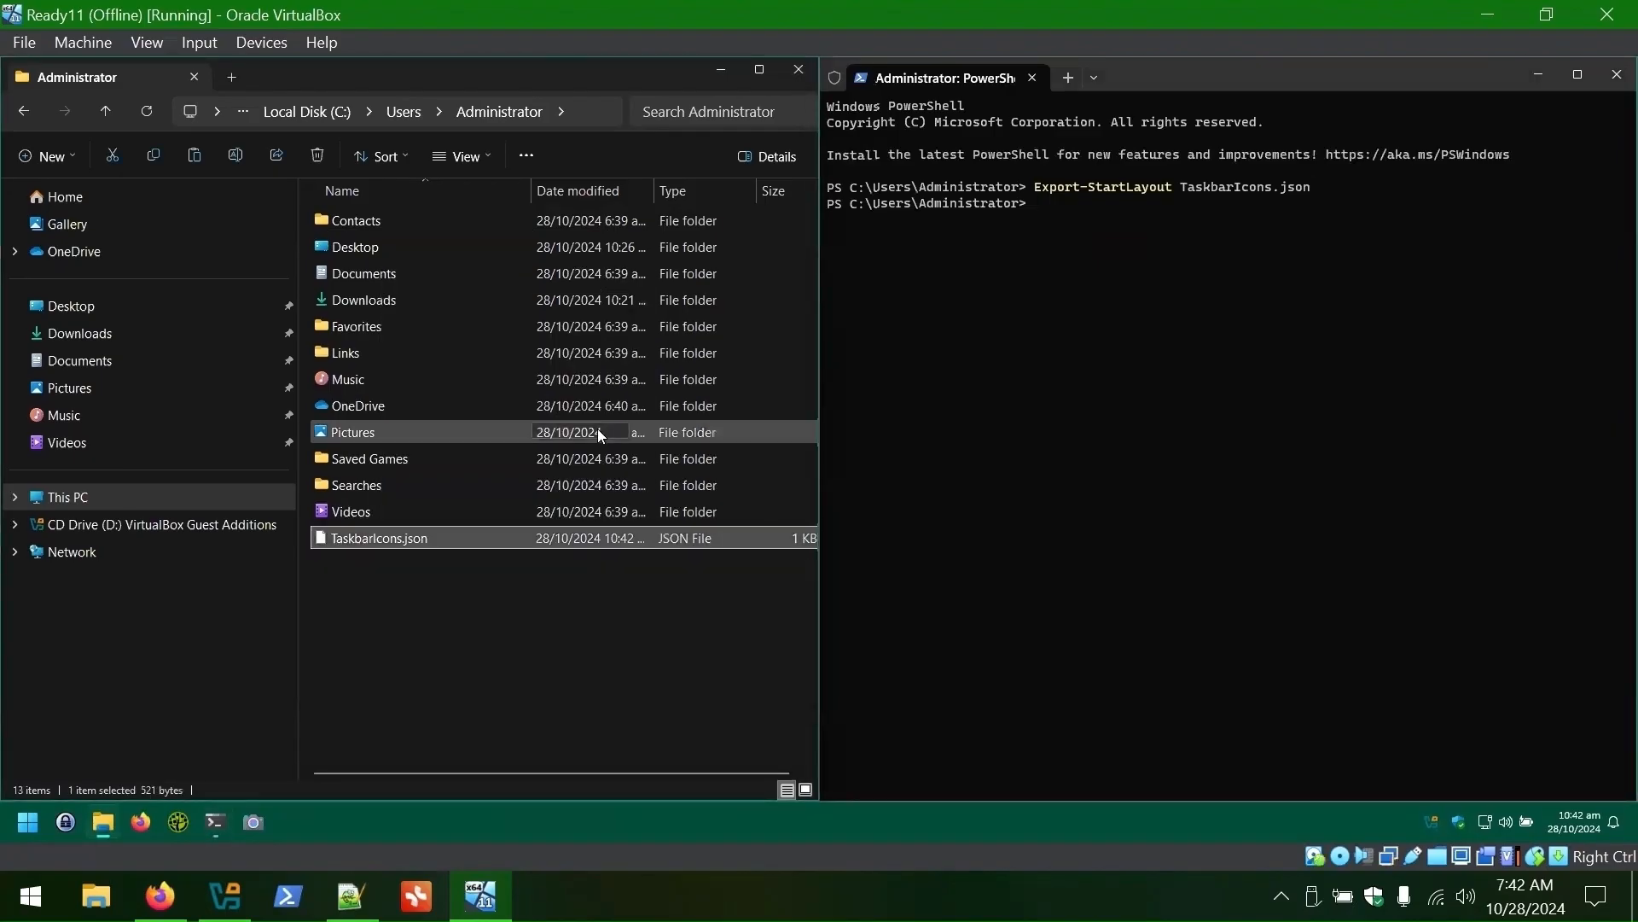
pyautogui.doubleClick(734, 376)
# - Dismiss the autosave tip, inspect the desktopAppLink and packagedAppId entries, then select all the JSON
pyautogui.click(400, 275)
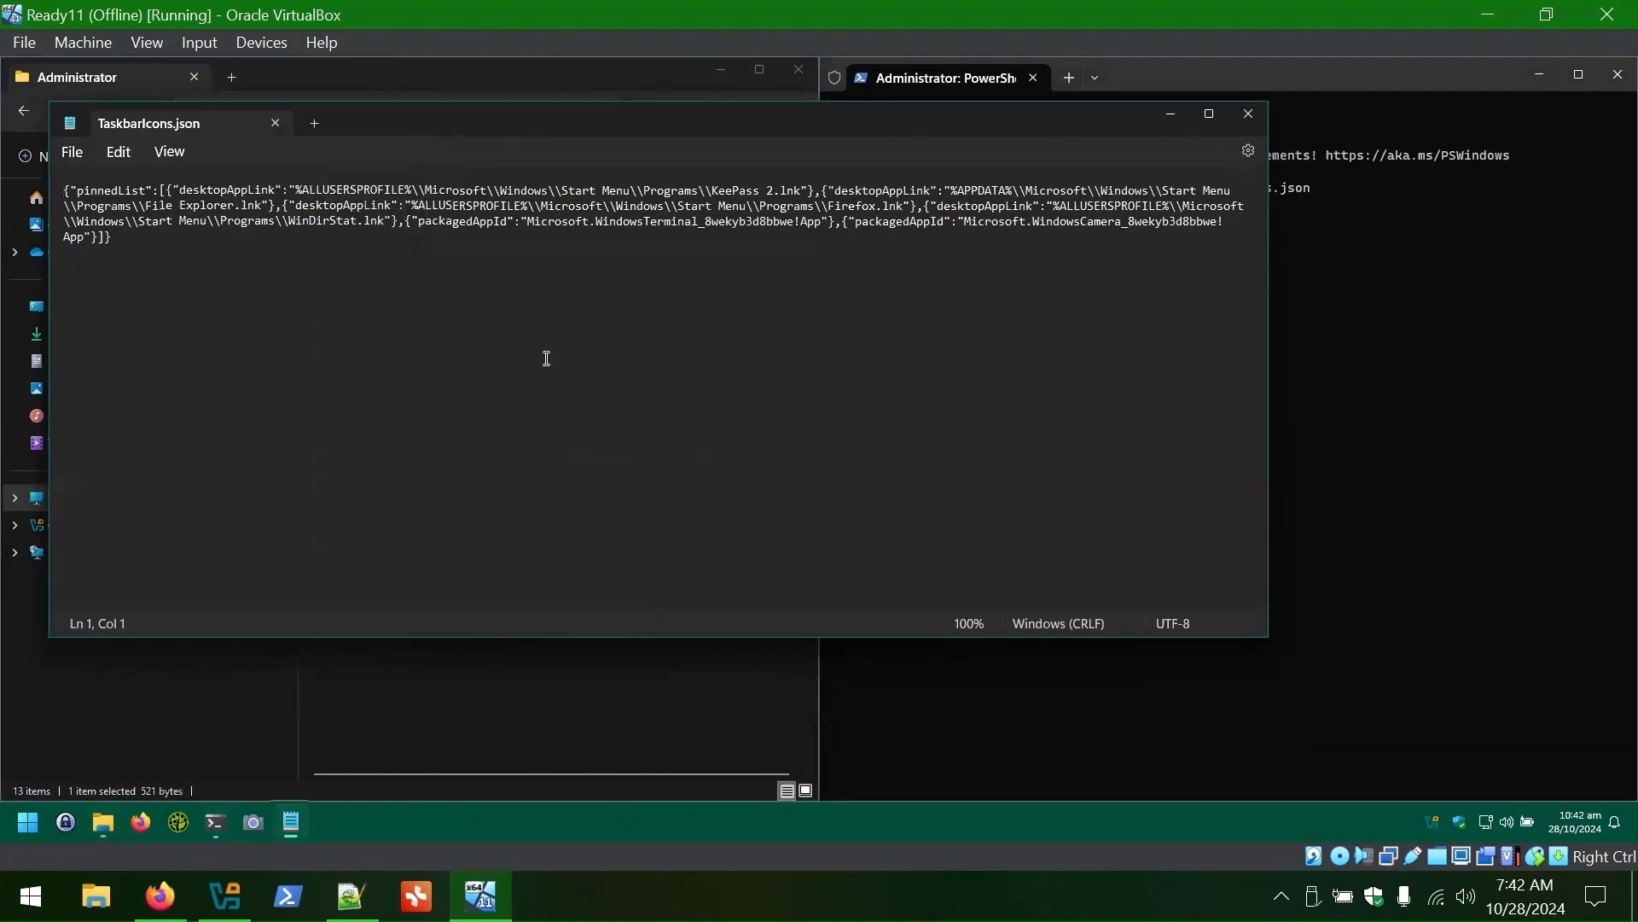
pyautogui.scroll(12, 547, 358)
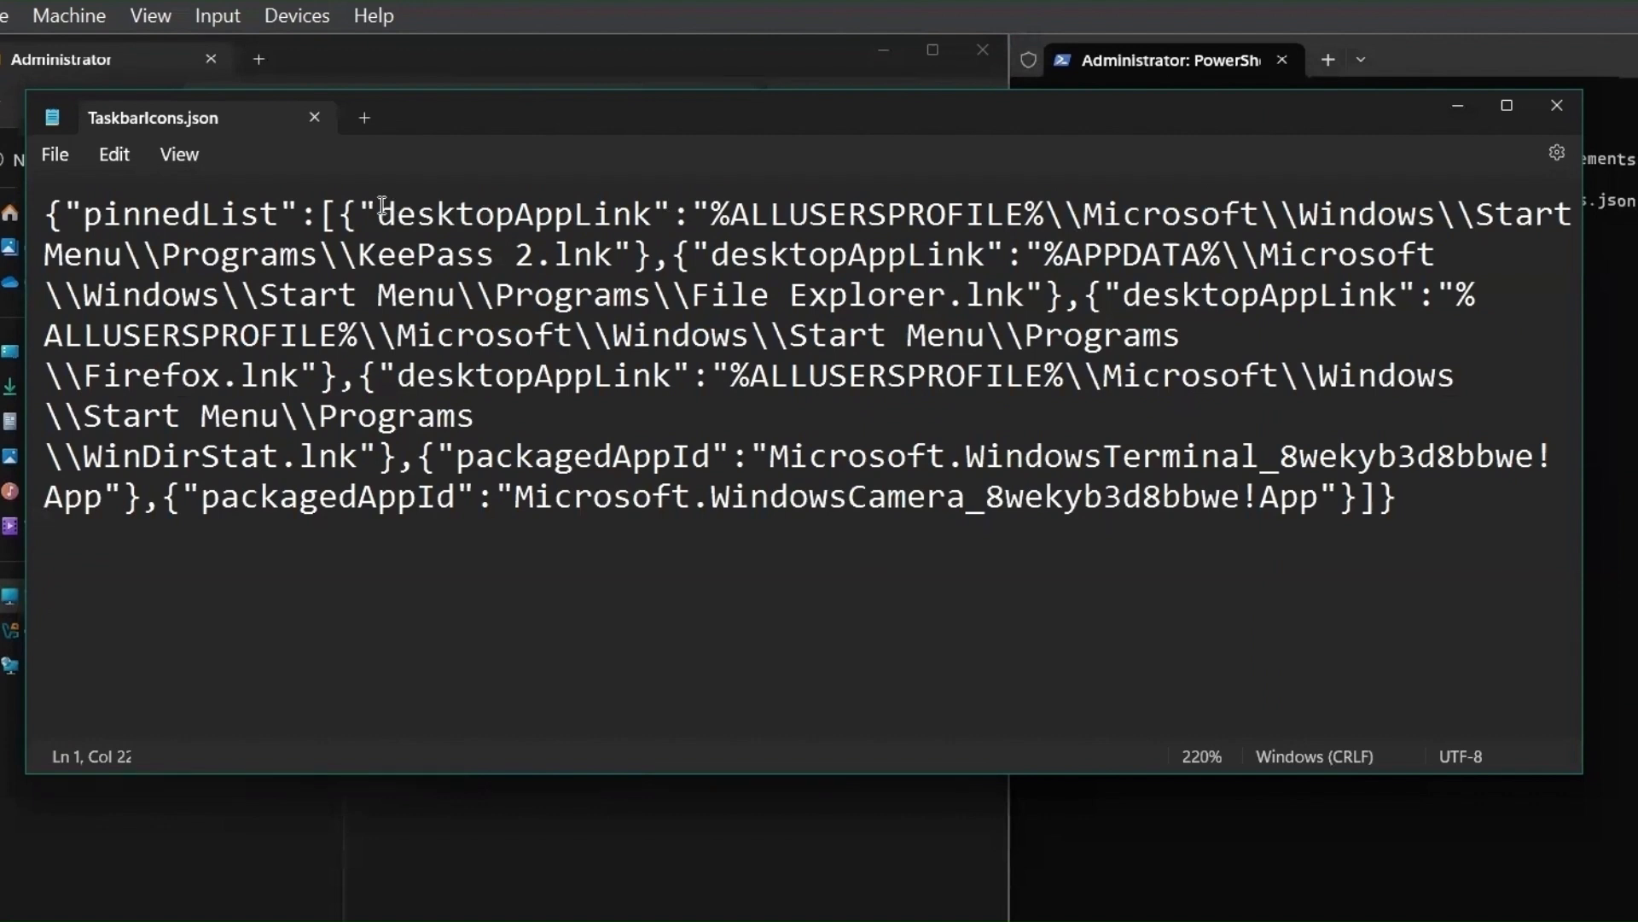
pyautogui.moveTo(325, 198); pyautogui.dragTo(537, 198)
pyautogui.moveTo(713, 213); pyautogui.dragTo(612, 259)
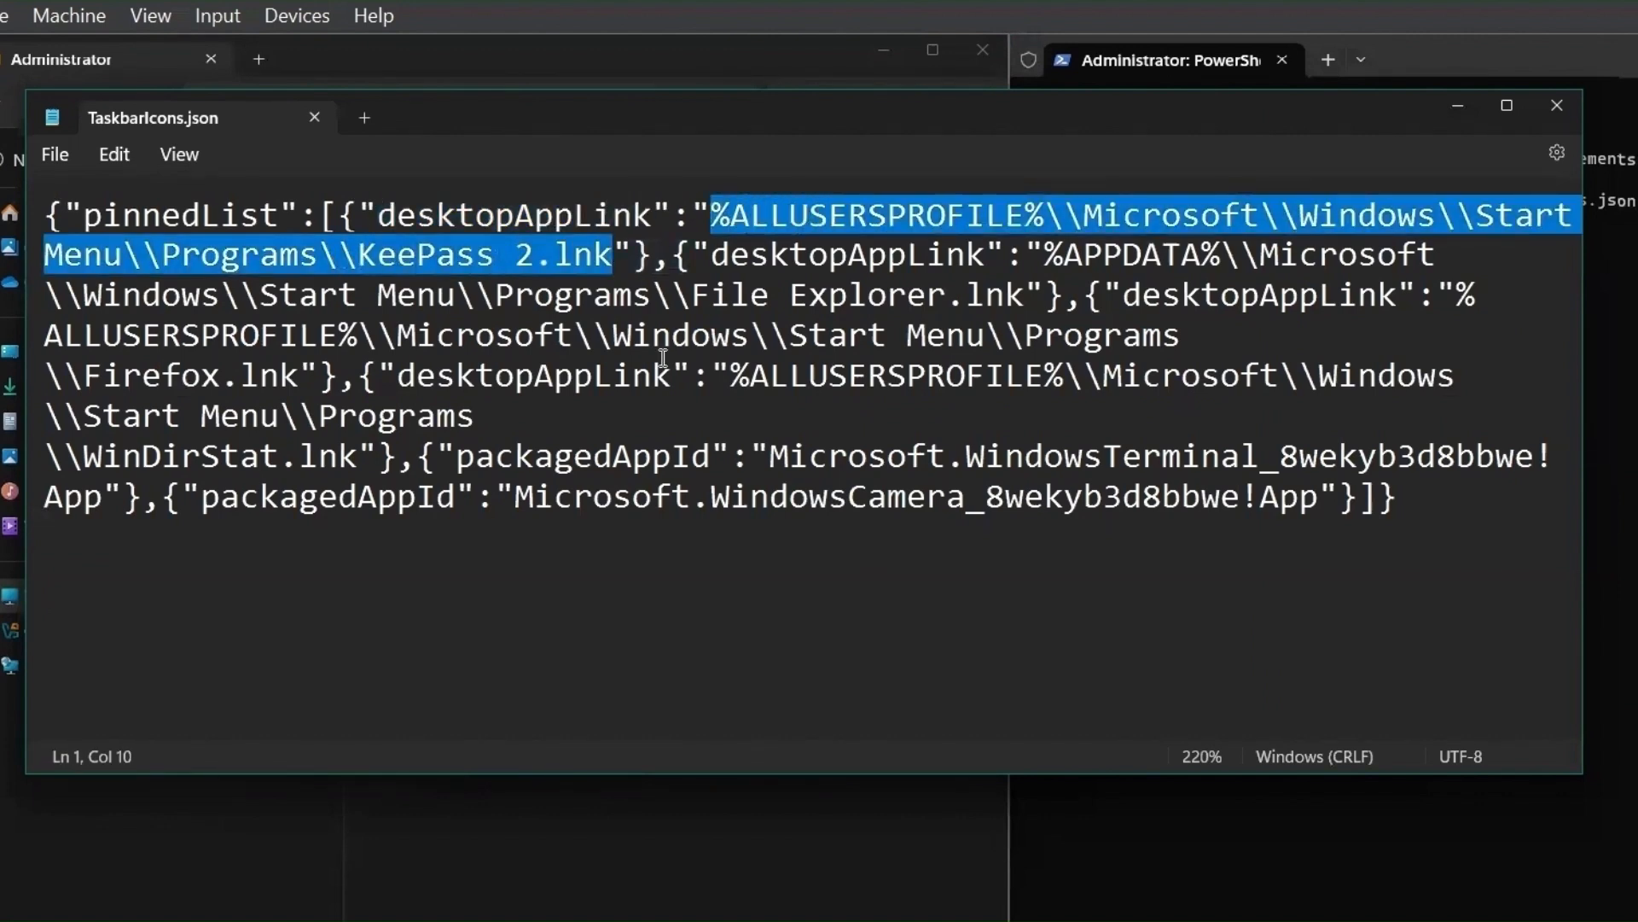
pyautogui.moveTo(713, 252); pyautogui.dragTo(1043, 295)
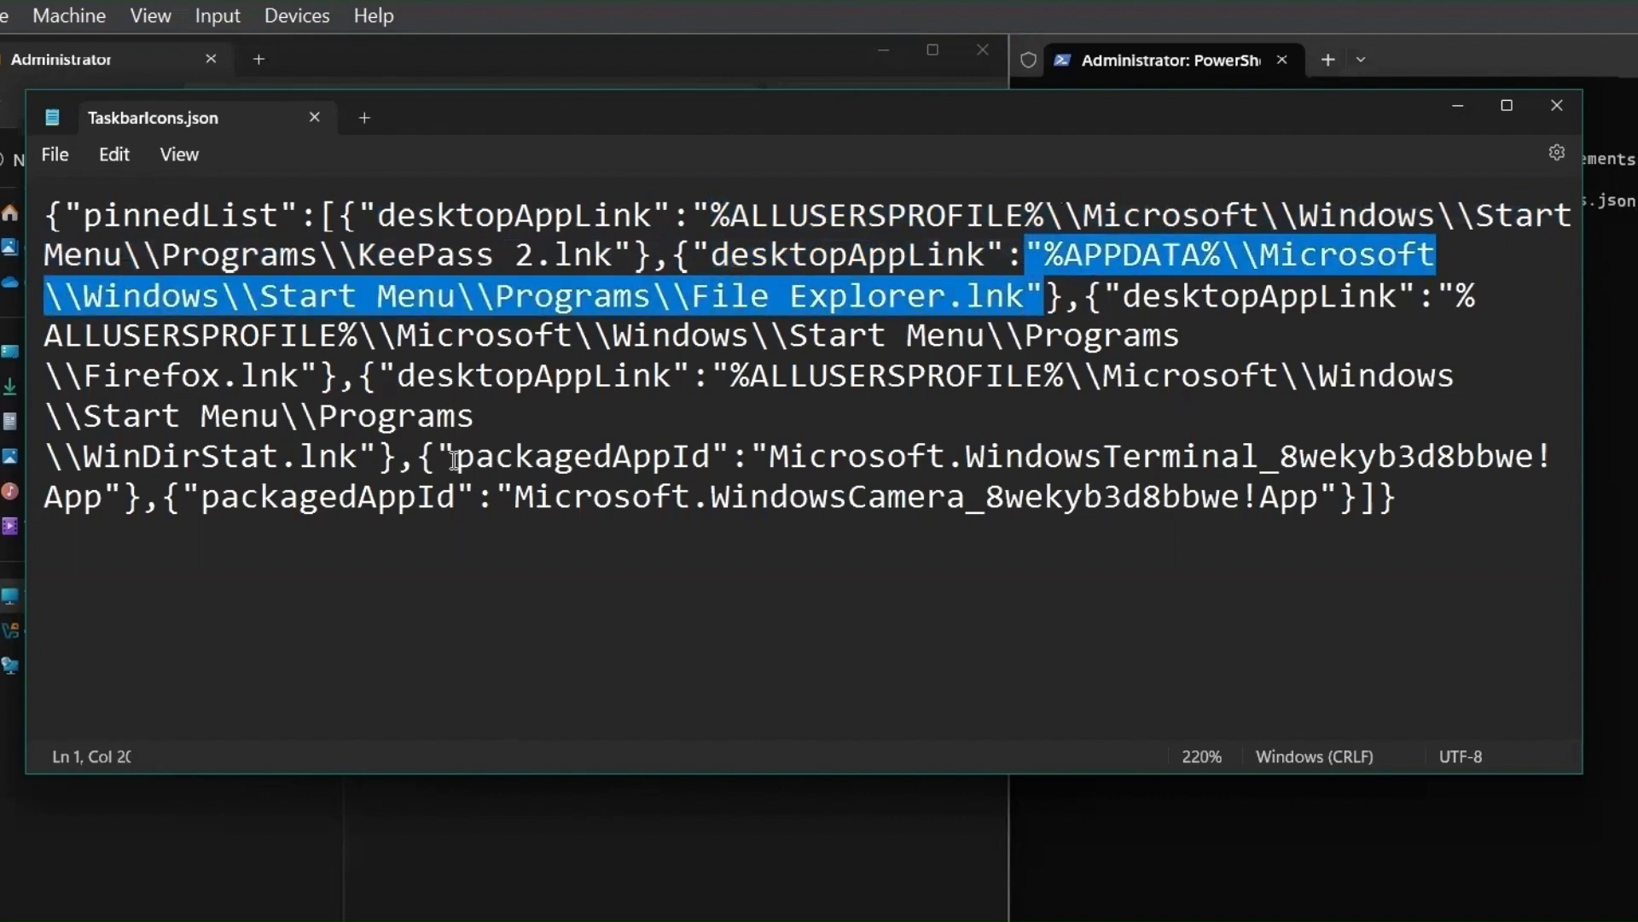
pyautogui.moveTo(457, 458); pyautogui.dragTo(541, 460)
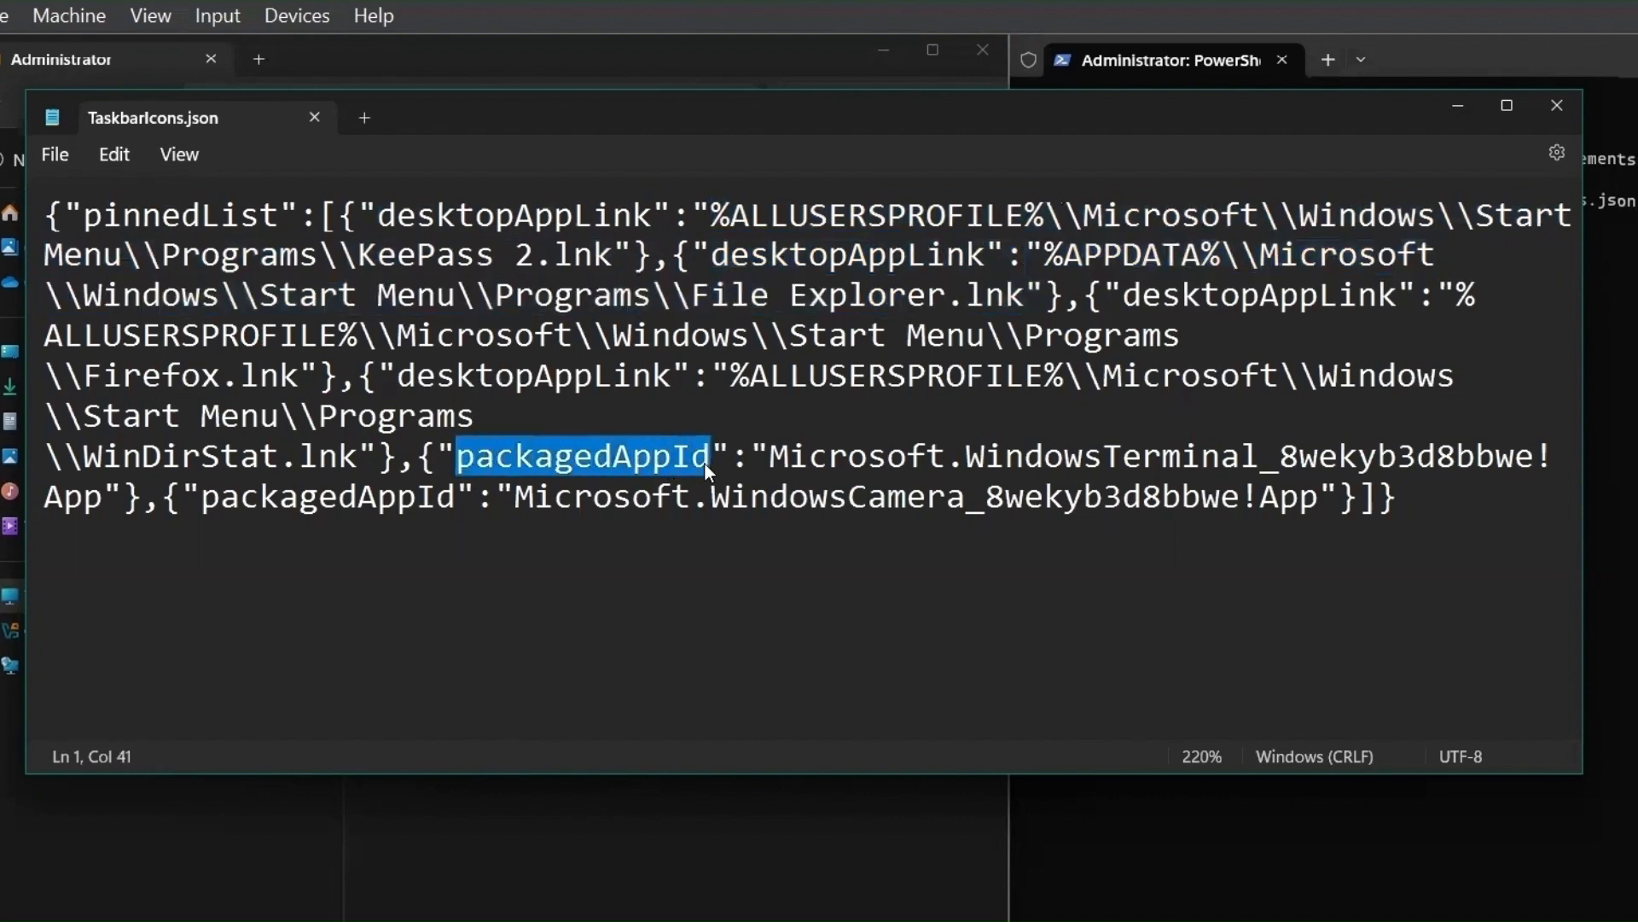
pyautogui.moveTo(748, 456); pyautogui.dragTo(120, 499)
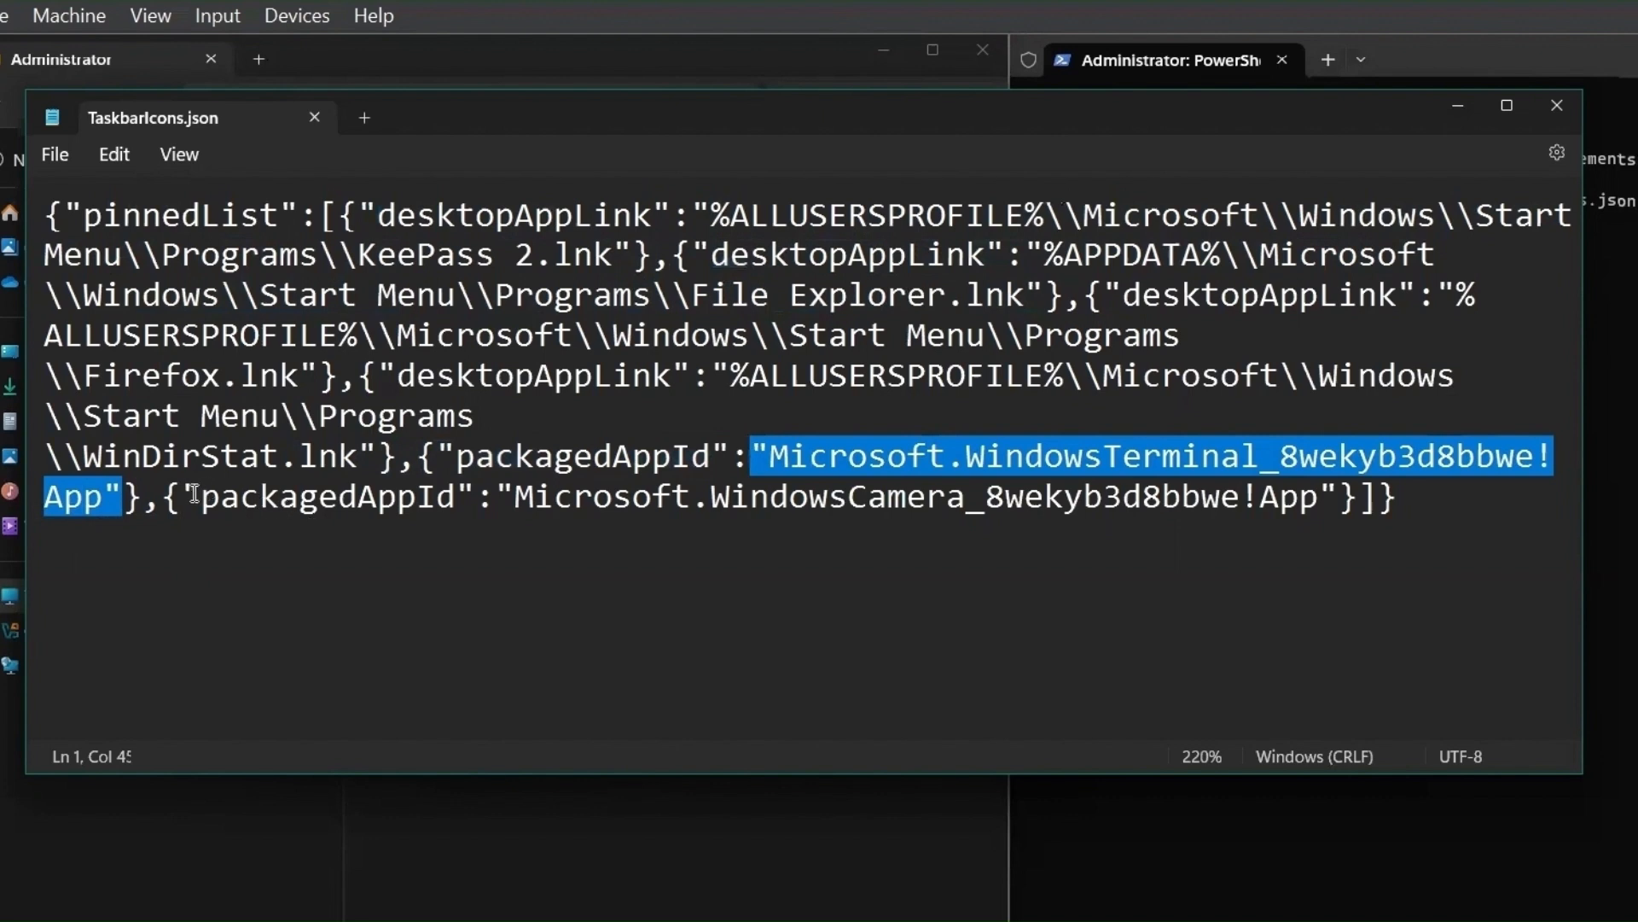
pyautogui.moveTo(188, 495); pyautogui.dragTo(1338, 503)
pyautogui.click(1338, 504)
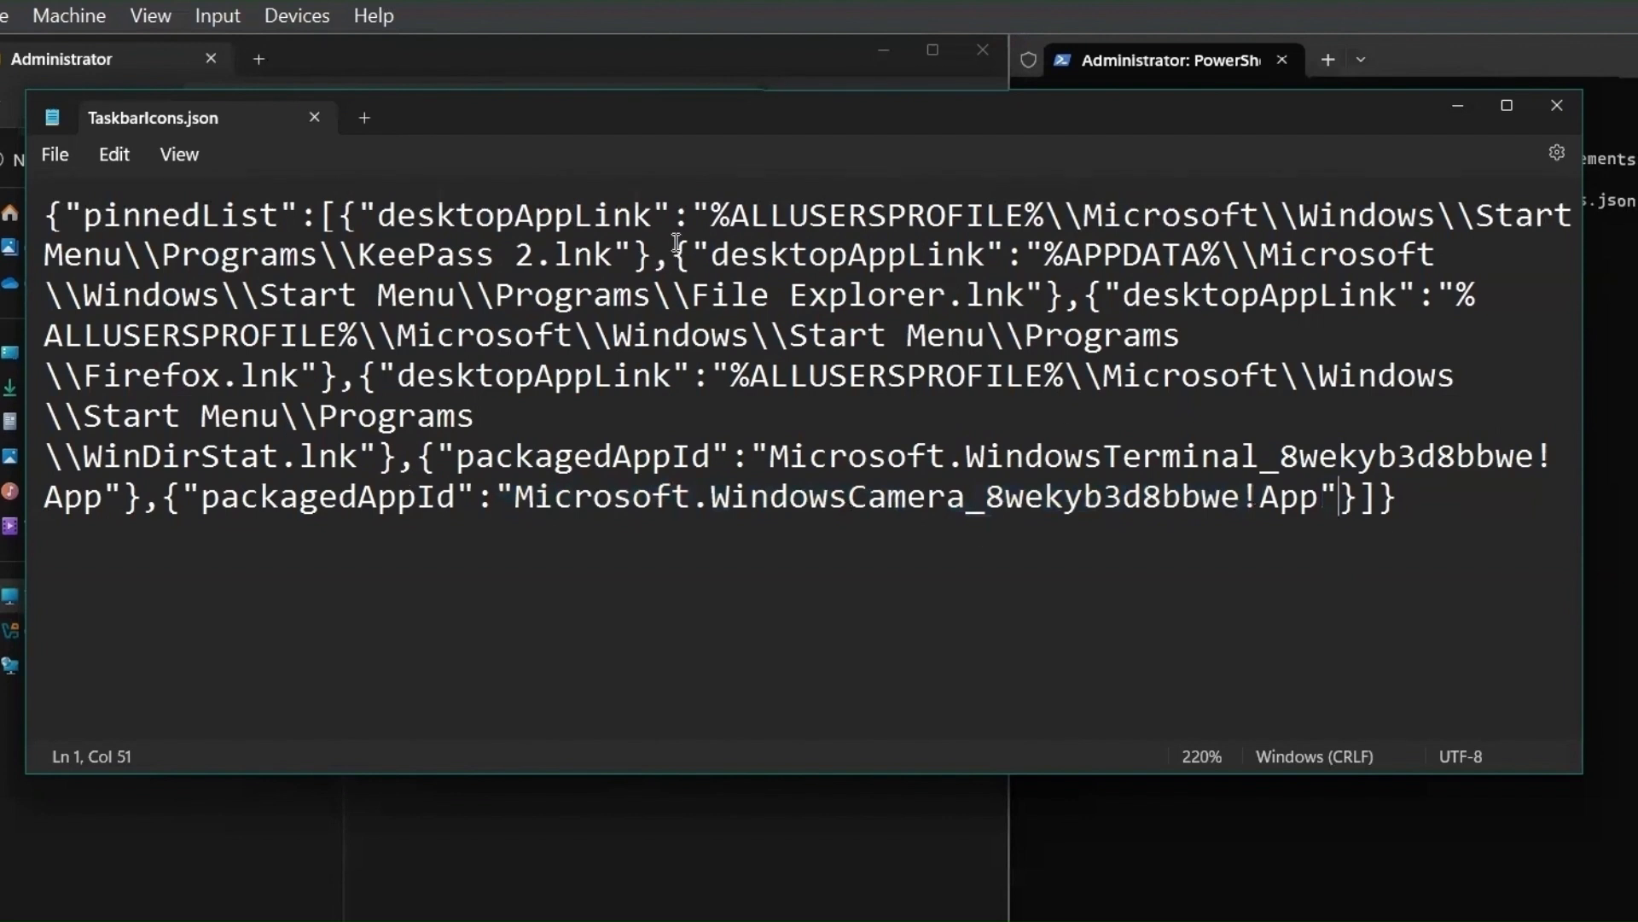
pyautogui.moveTo(1430, 498); pyautogui.dragTo(35, 186)
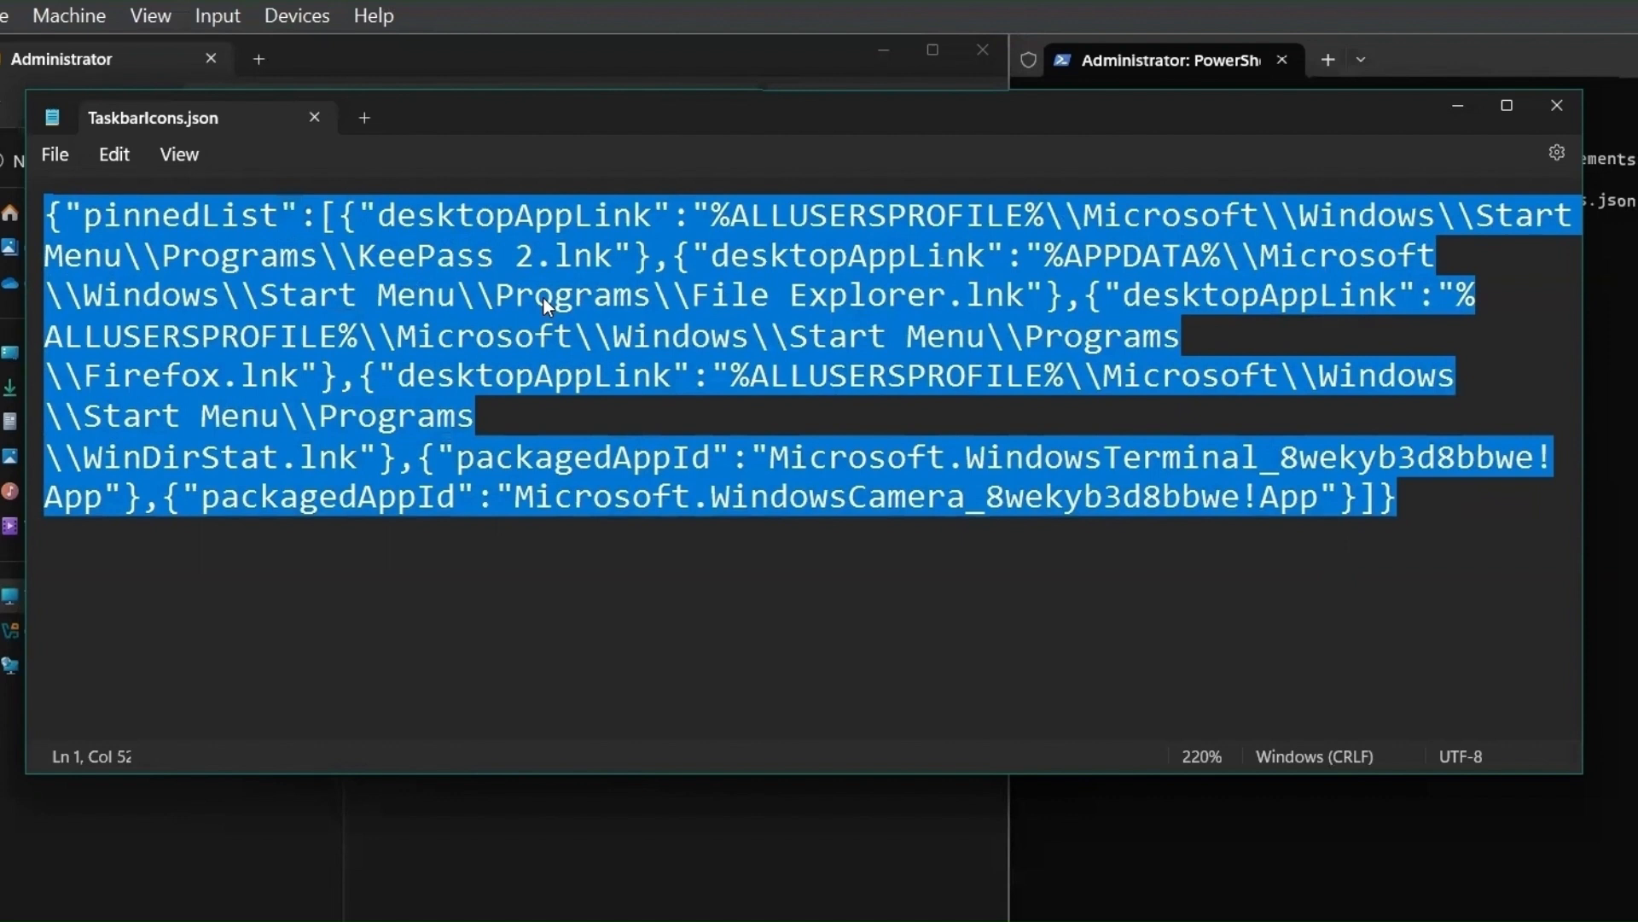
# - Replace all \\ with \ in TaskbarIcons.json, then close the Find and Replace panel
pyautogui.hotkey('ctrl', 'f')
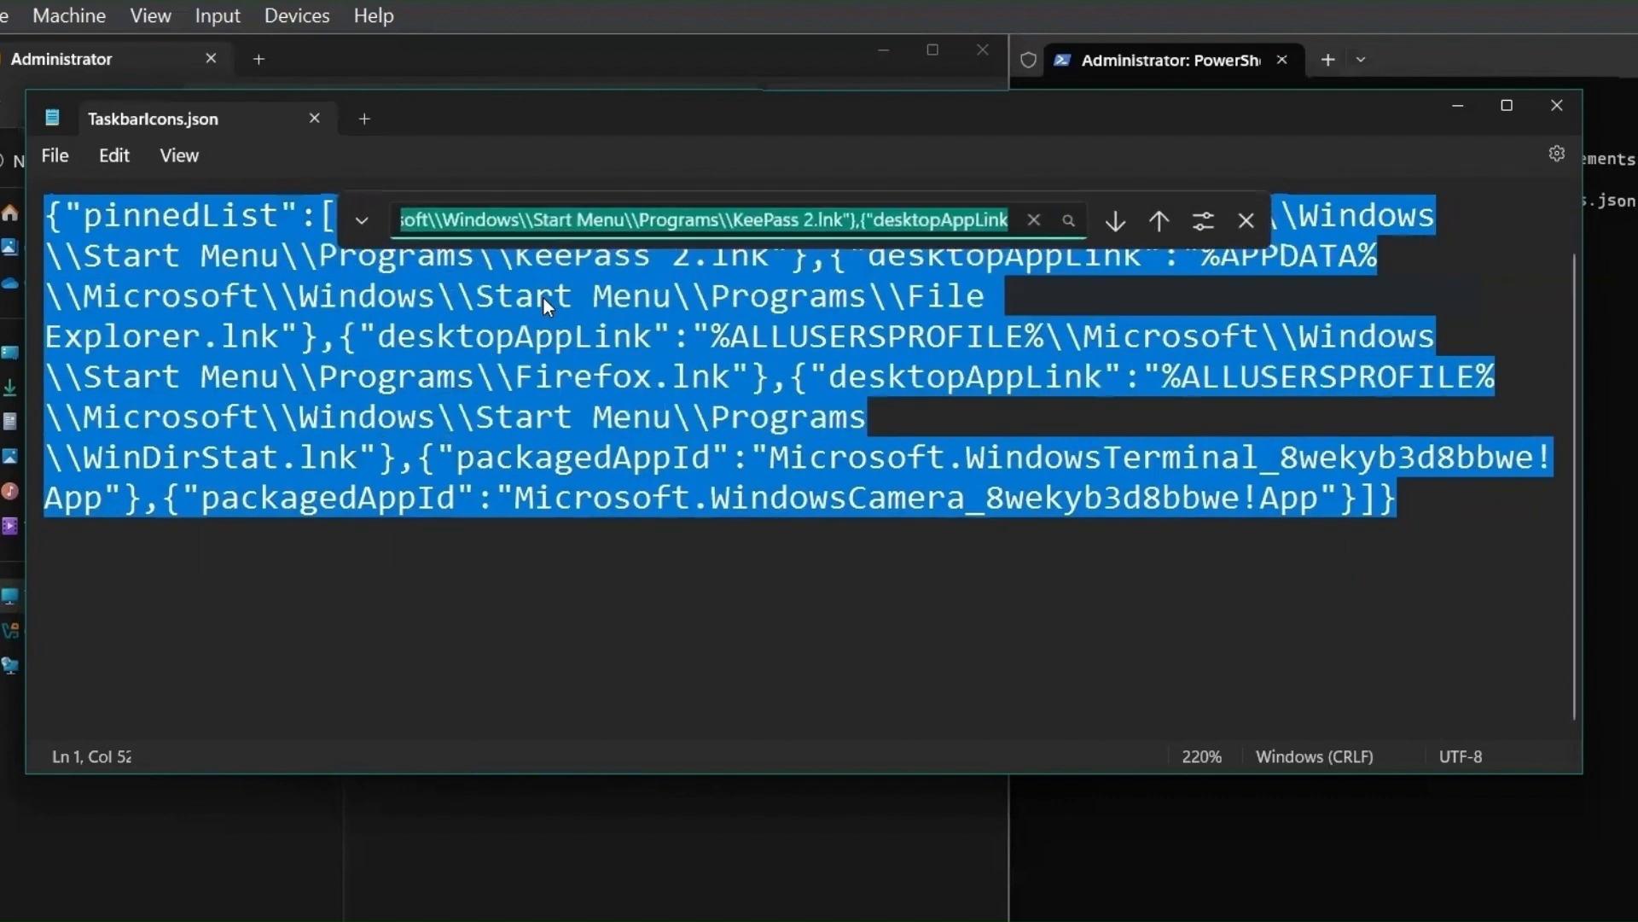
pyautogui.write('\\')
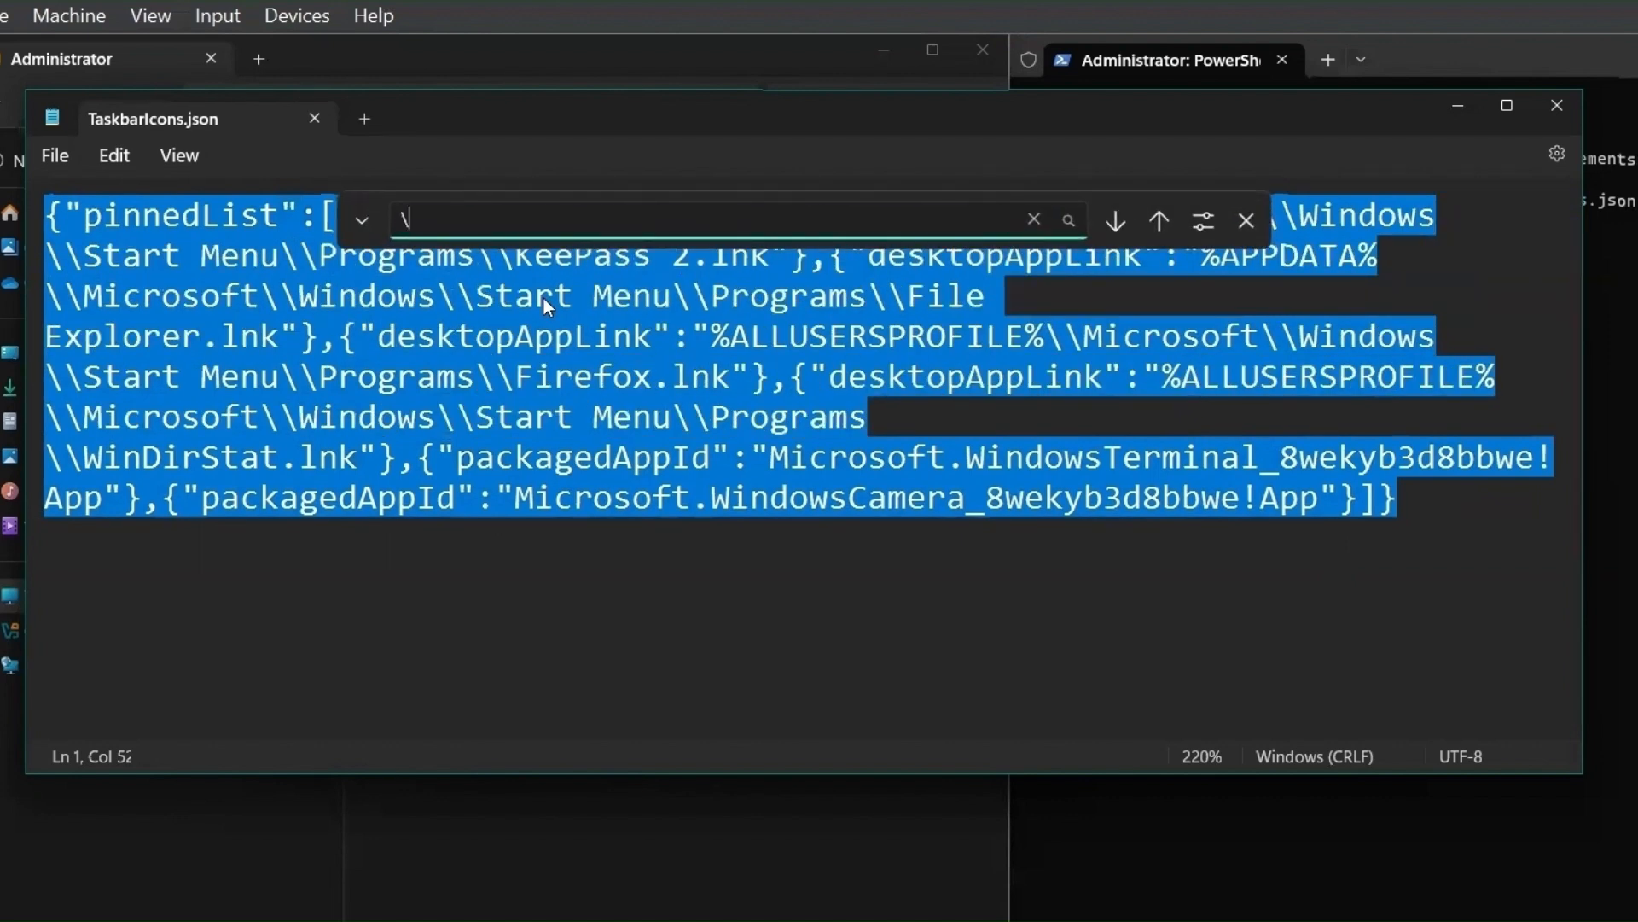
pyautogui.press('BackSpace')
pyautogui.write('\\\\')
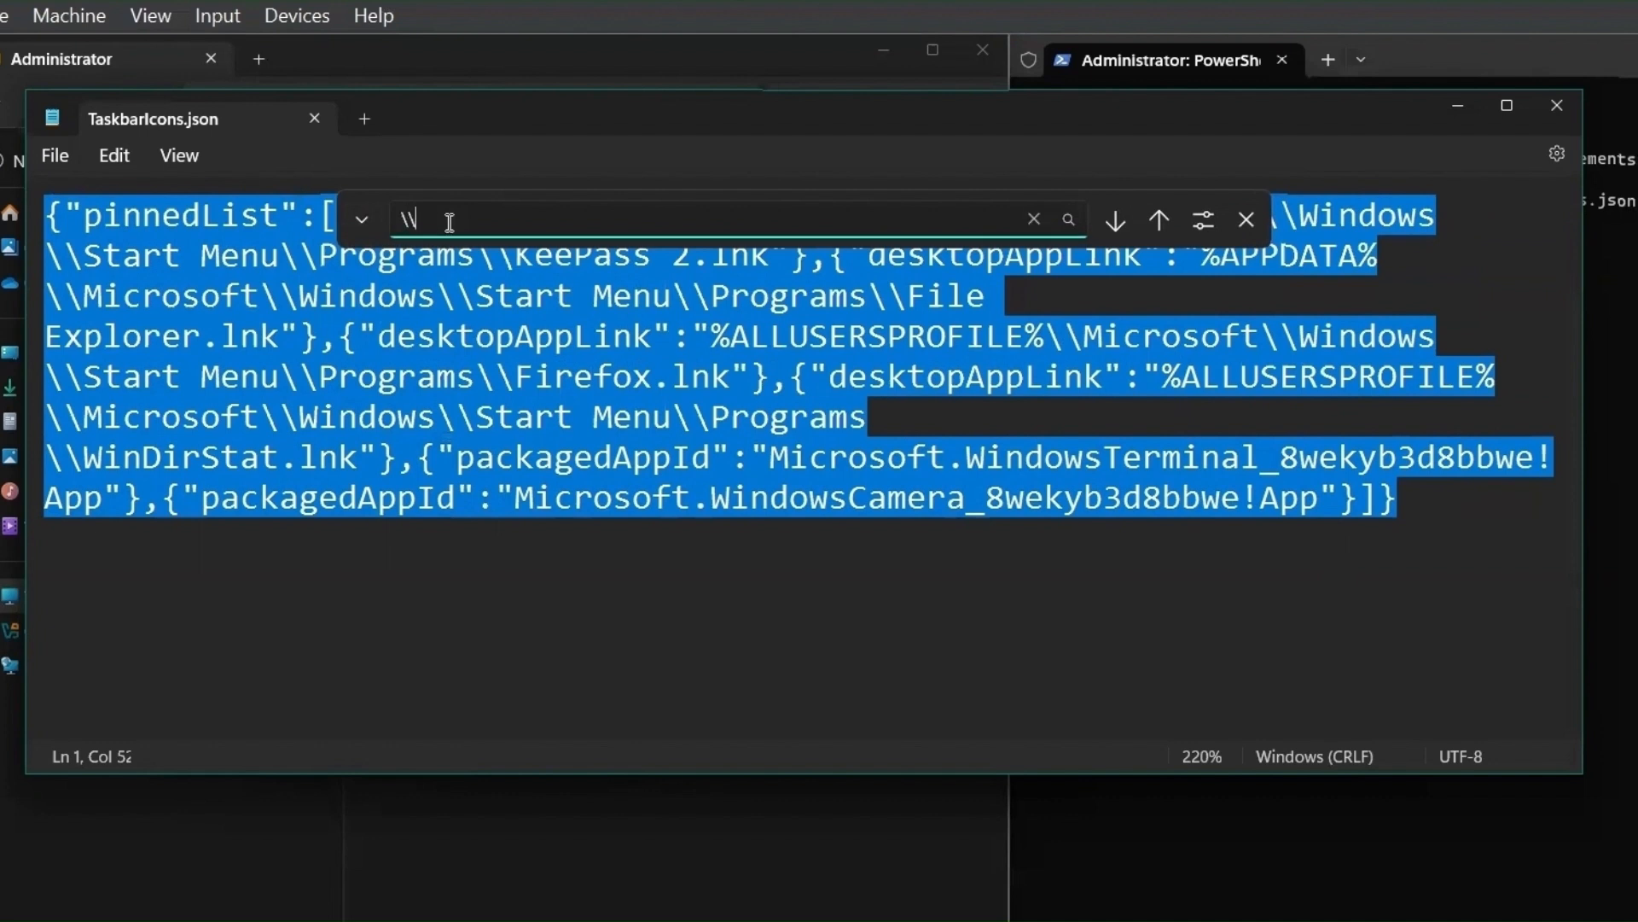
pyautogui.click(362, 219)
pyautogui.click(443, 270)
pyautogui.write('\\')
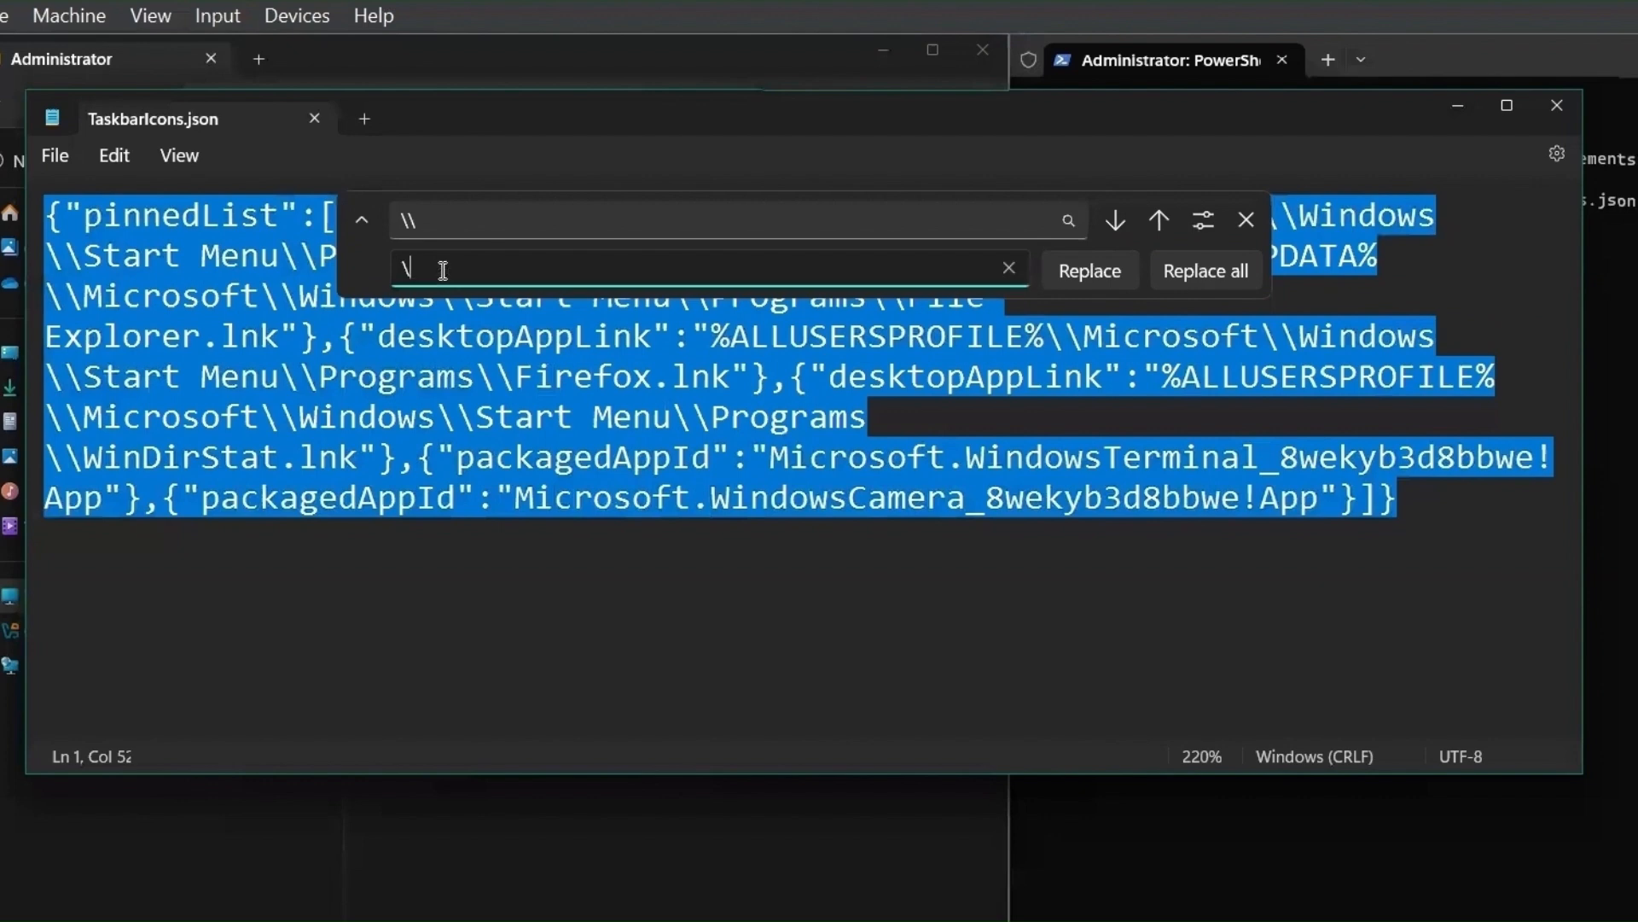
pyautogui.click(1200, 271)
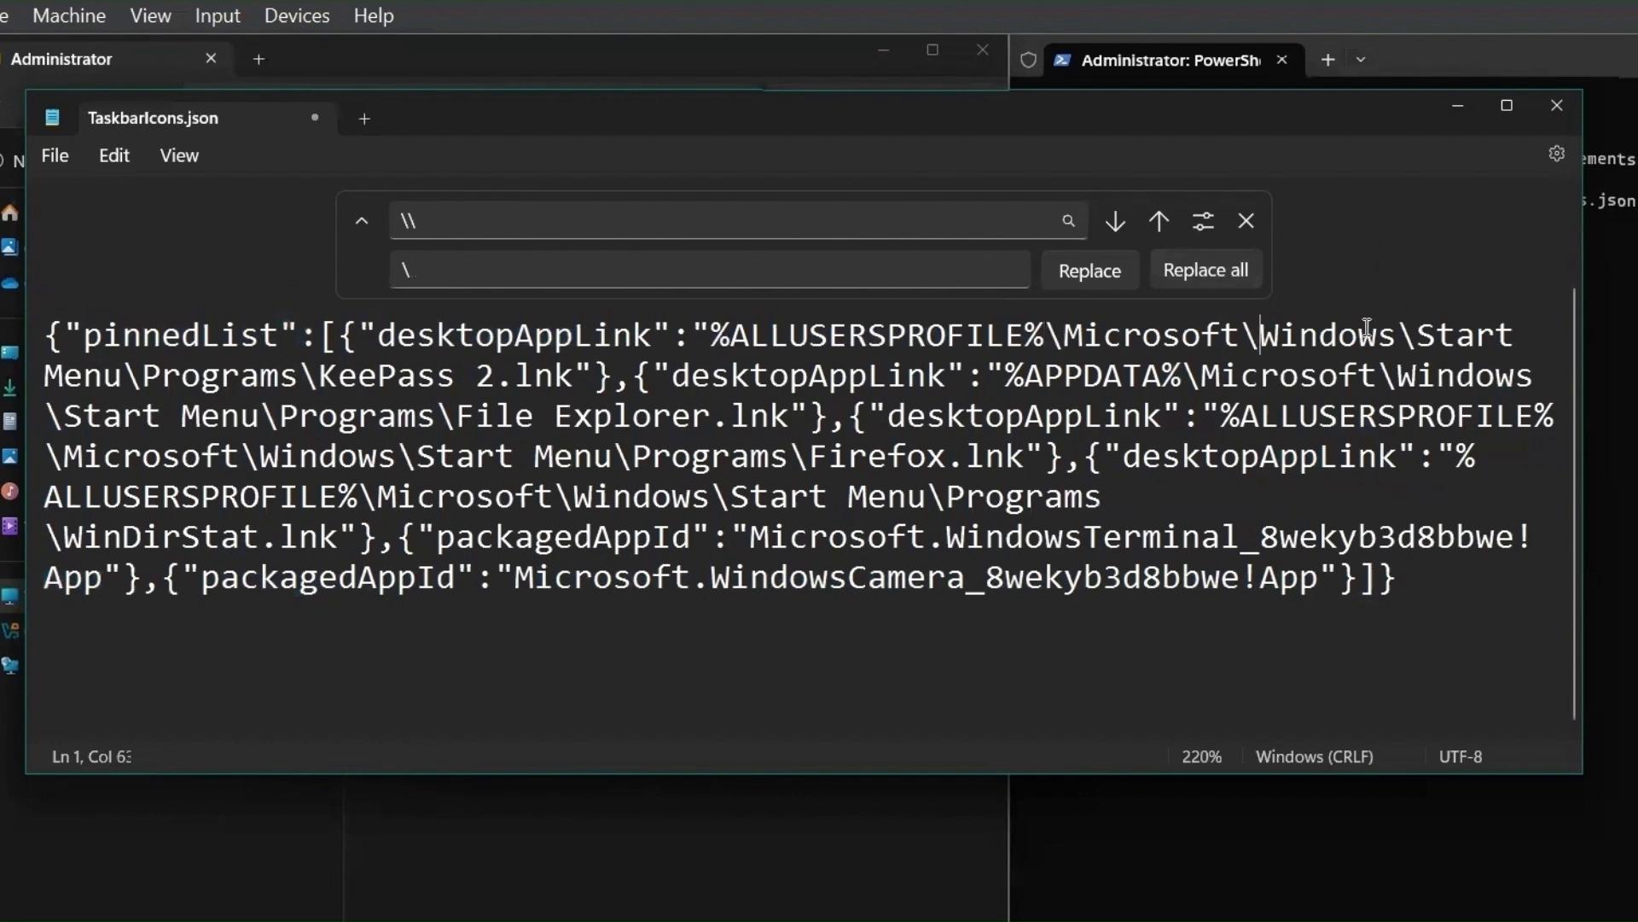
pyautogui.click(1408, 336)
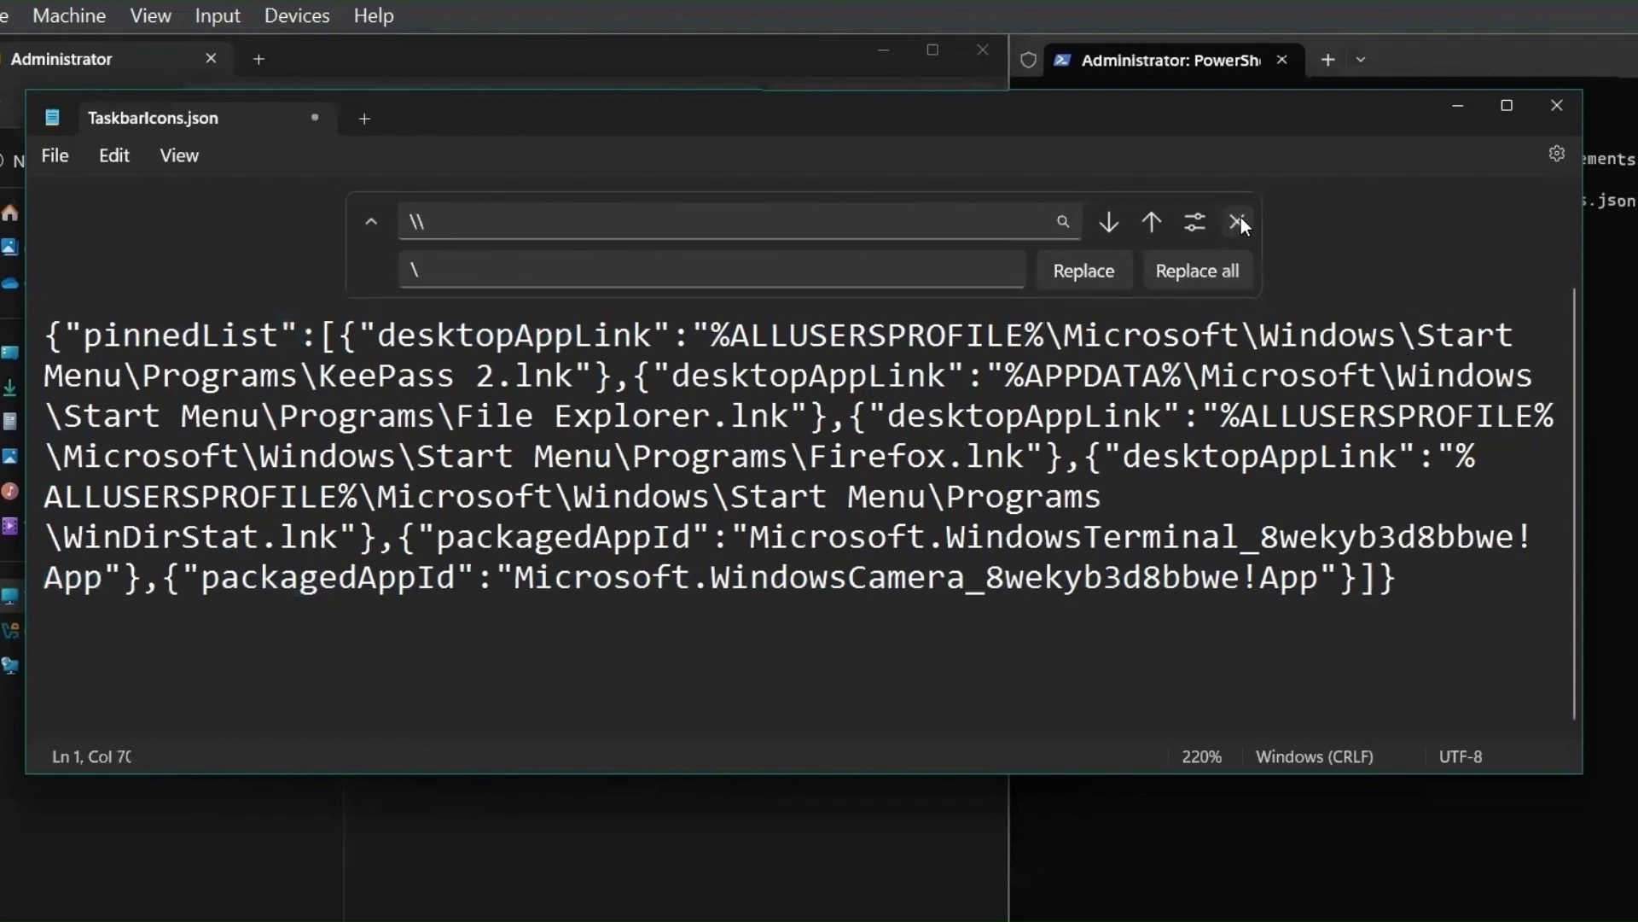
pyautogui.click(1246, 221)
pyautogui.click(834, 418)
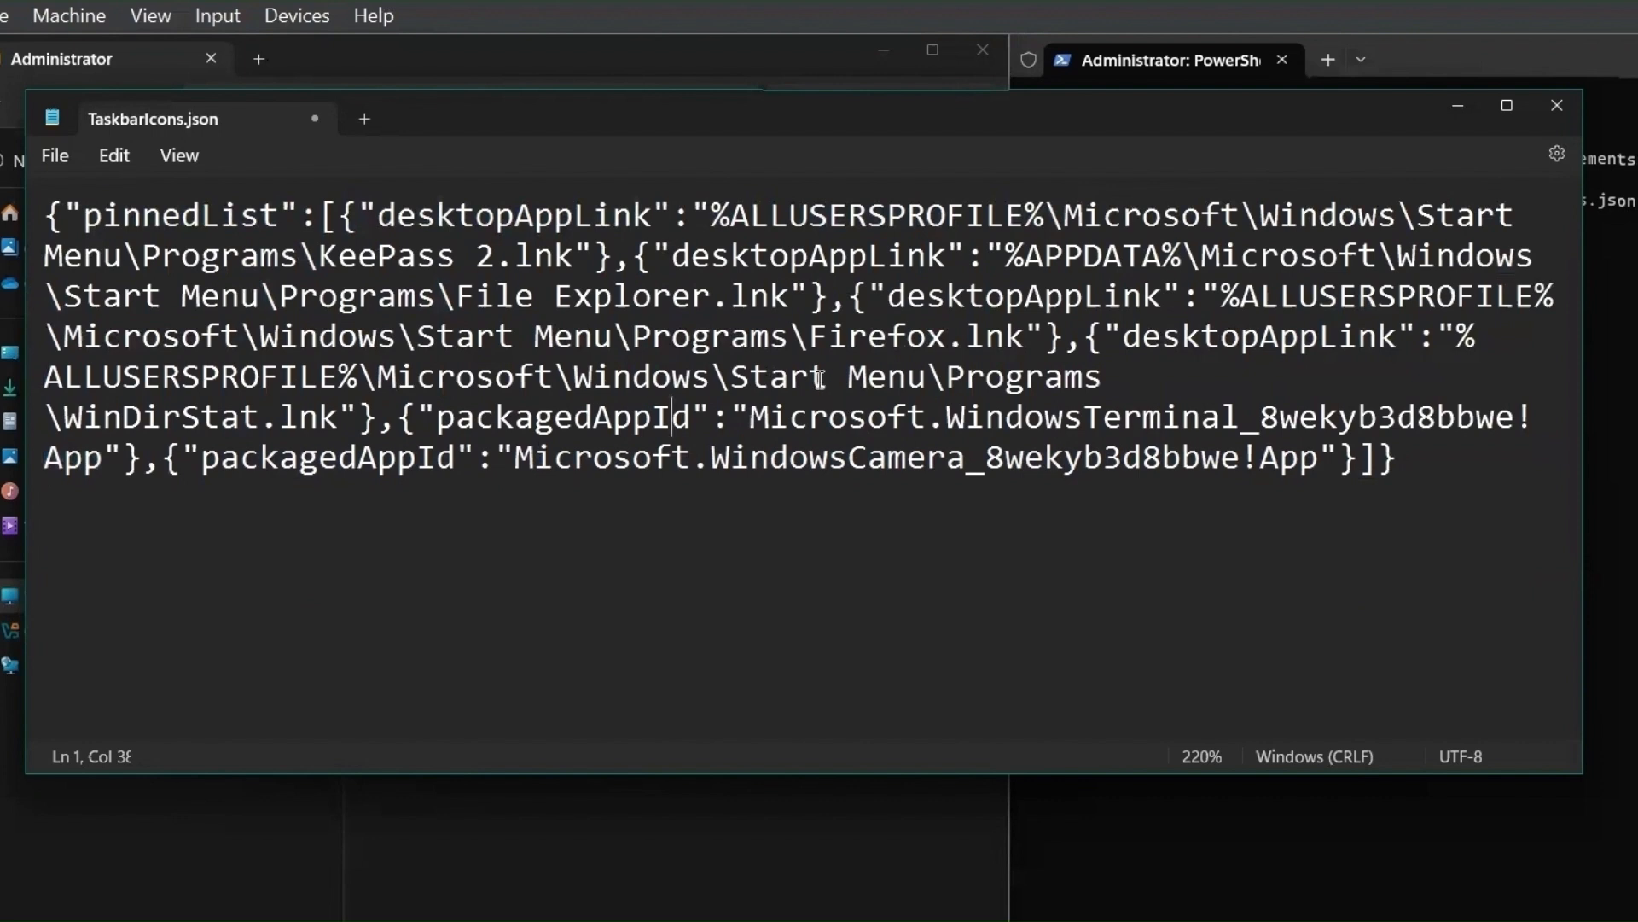
# - Snap Notepad beside File Explorer and open LayoutModification from Transfer (Z:) in Notepad
pyautogui.moveTo(1507, 107)
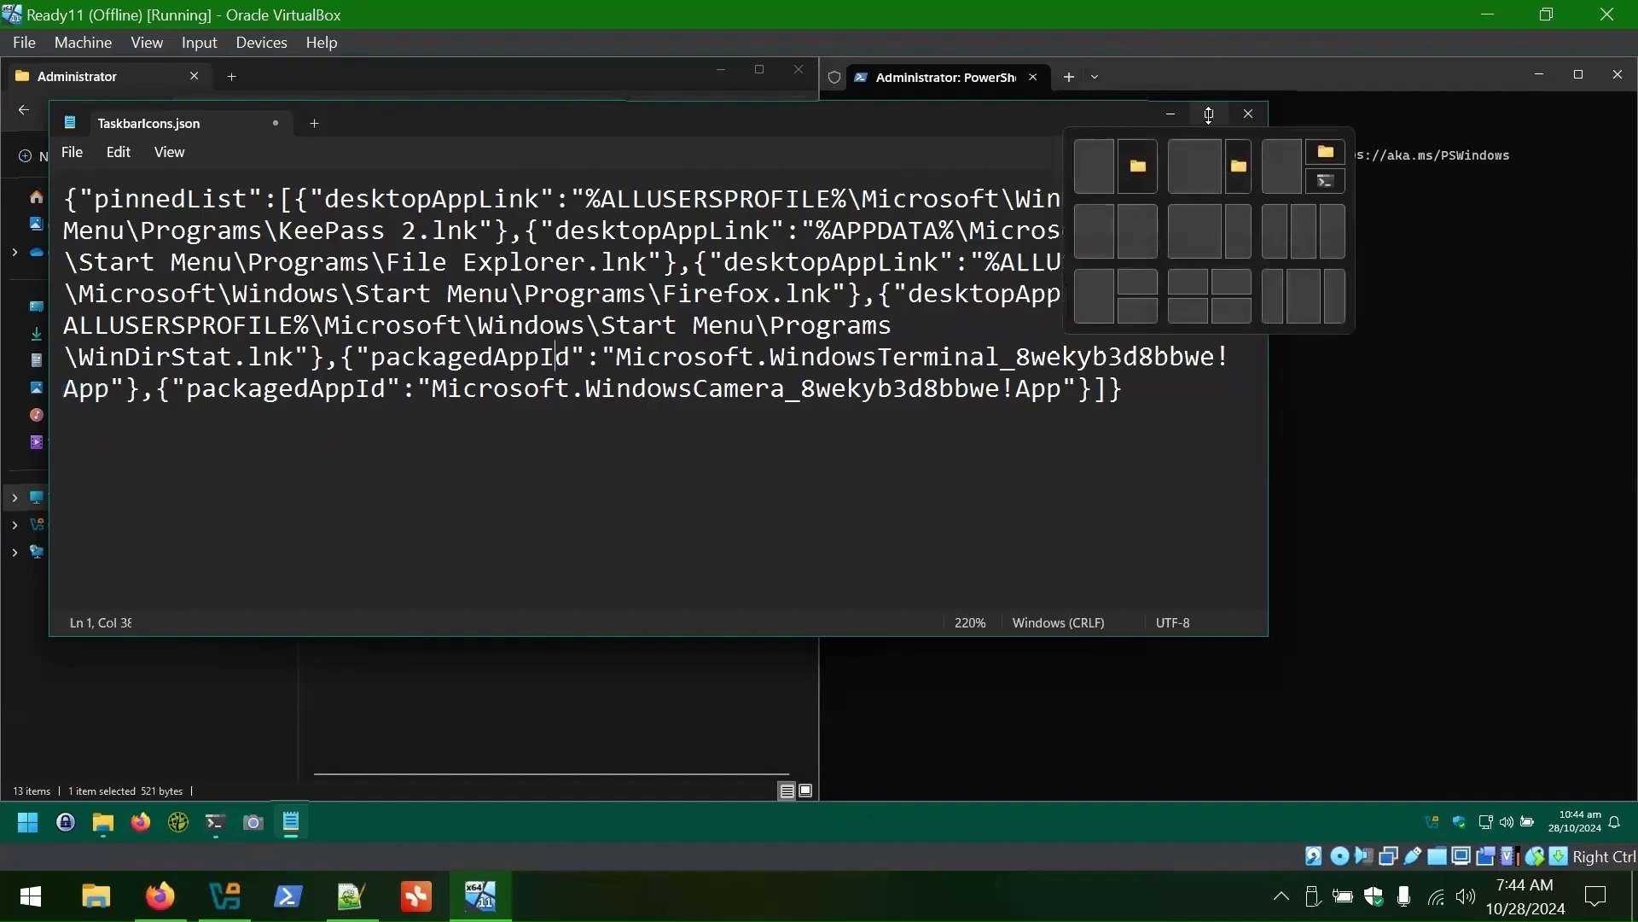
pyautogui.click(1429, 270)
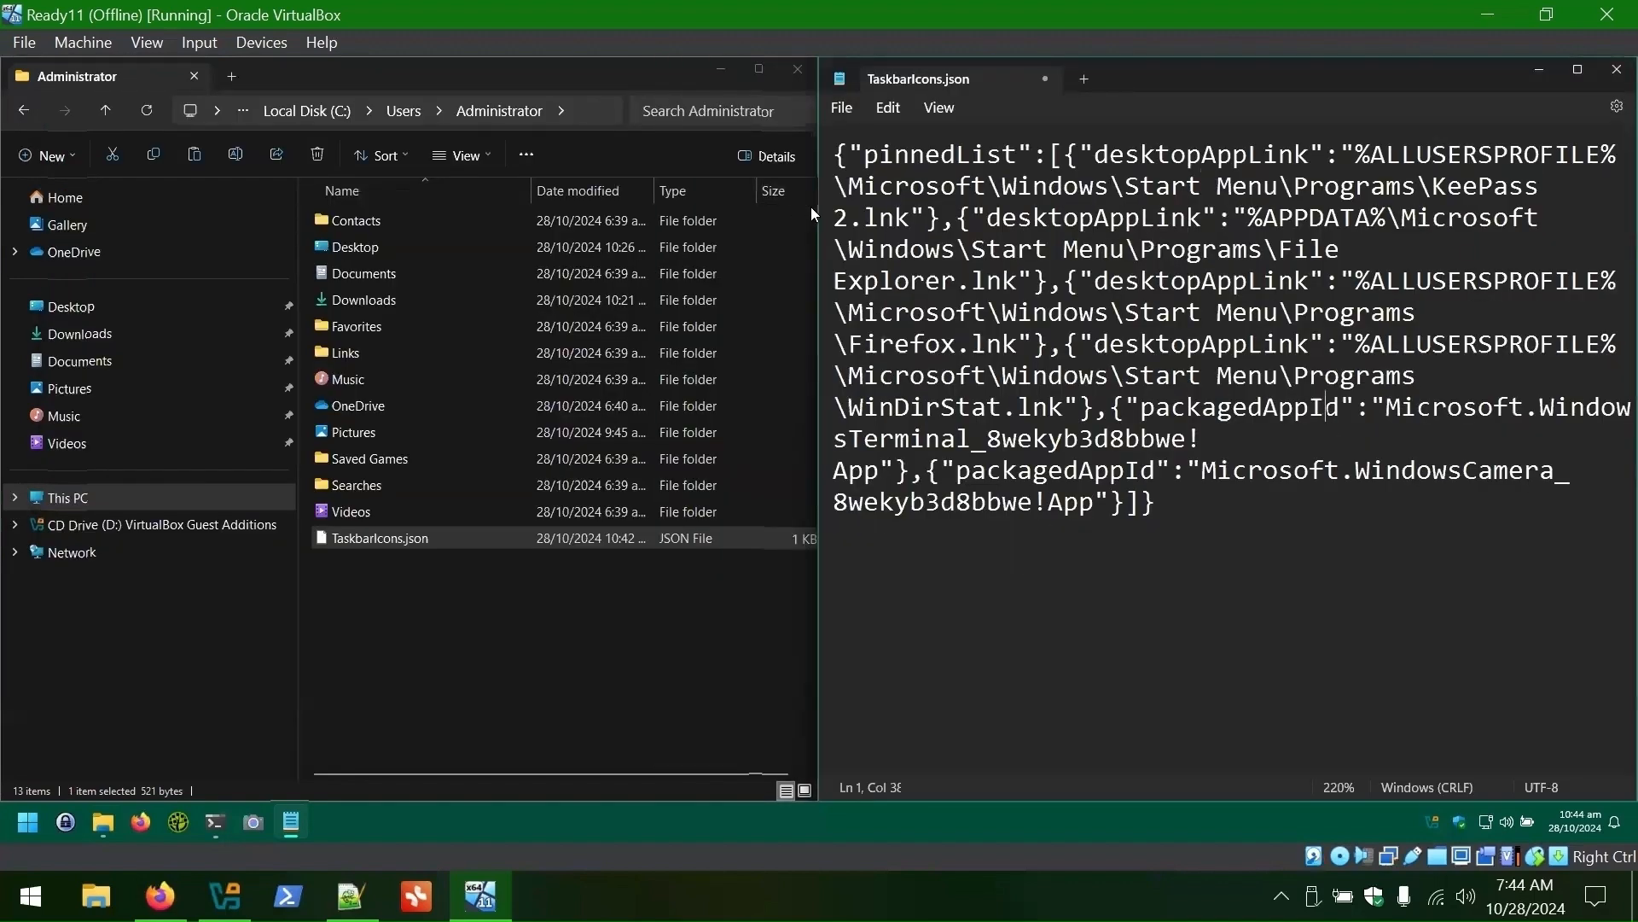
pyautogui.moveTo(810, 211); pyautogui.dragTo(949, 365)
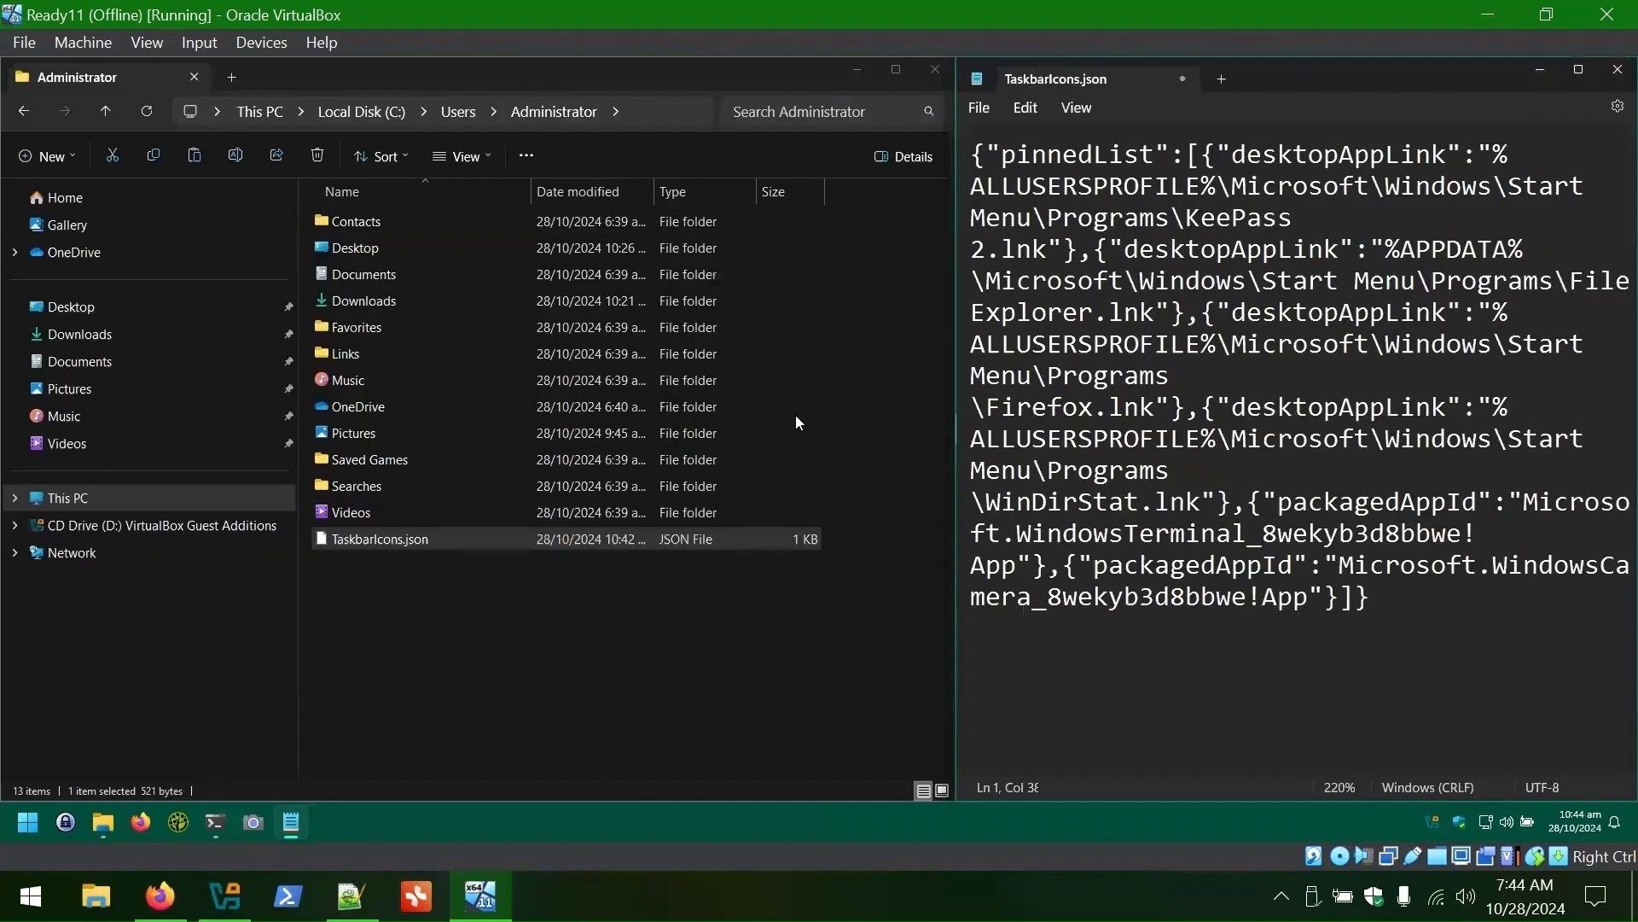
pyautogui.click(68, 497)
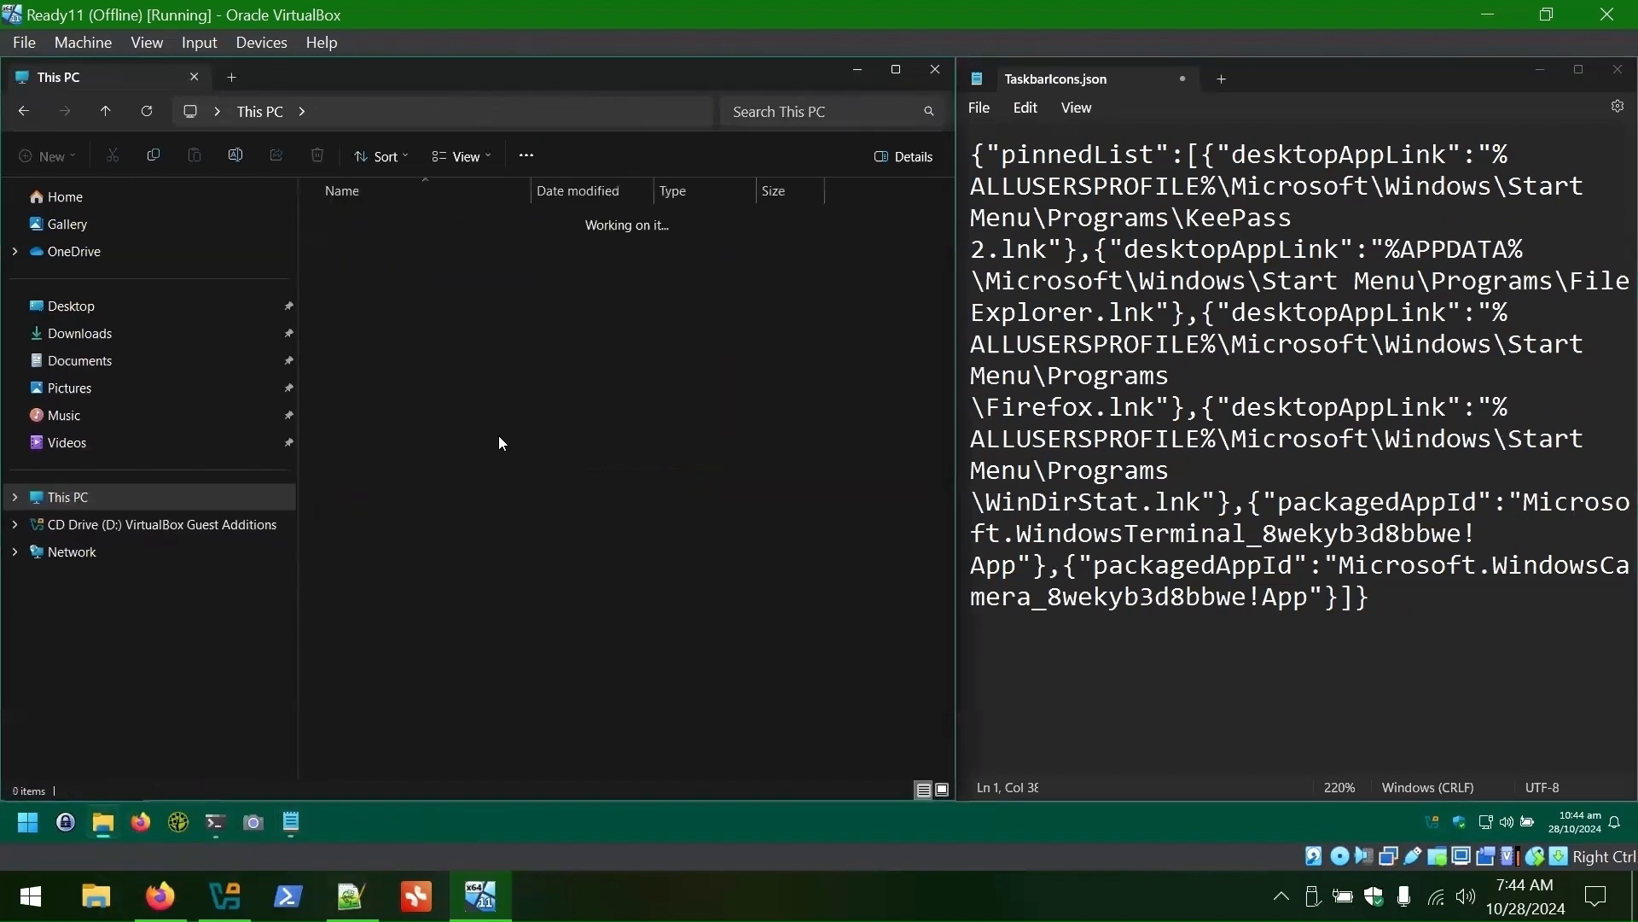
pyautogui.rightClick(376, 331)
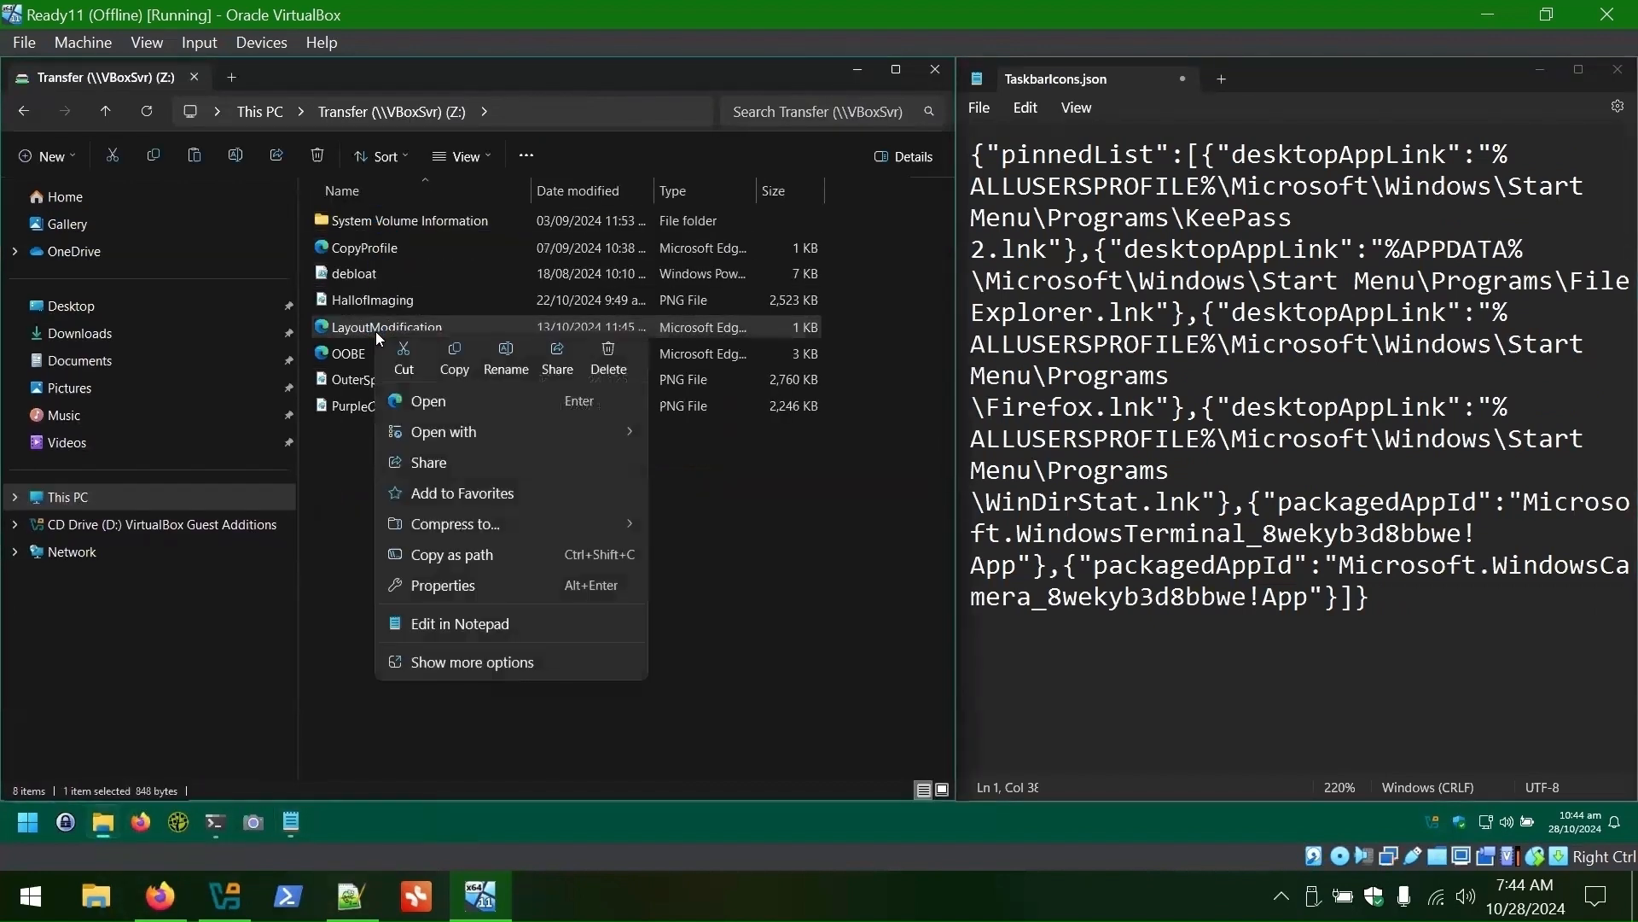
pyautogui.click(435, 623)
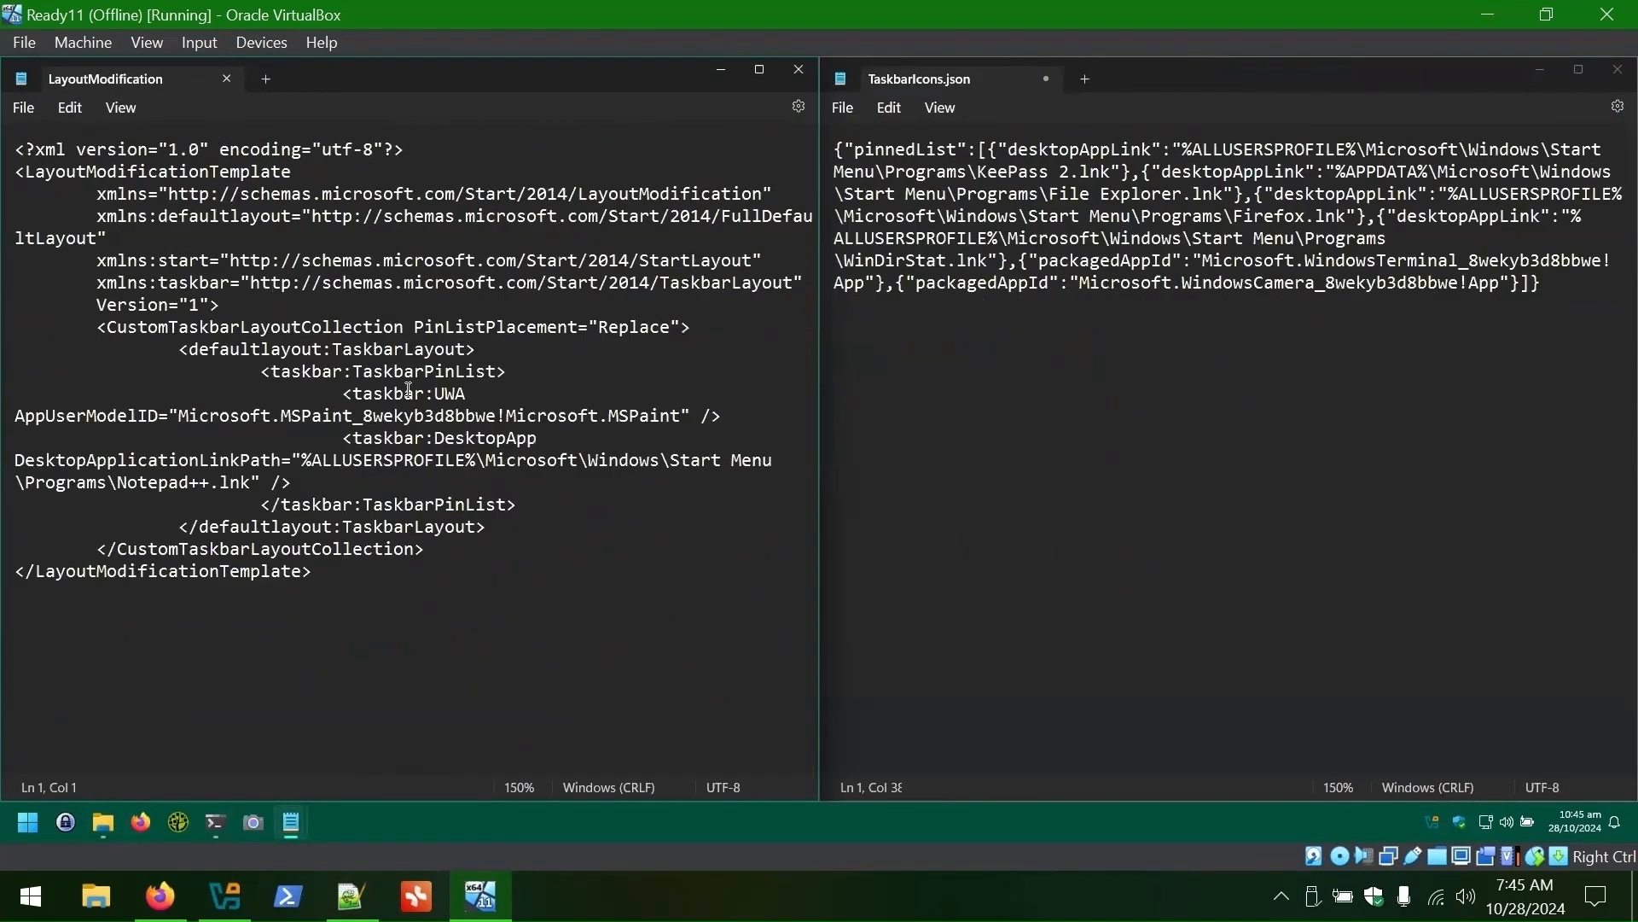
# - Clear the template's old DesktopApplicationLinkPath value and the MSPaint app ID
pyautogui.click(49, 164)
pyautogui.moveTo(106, 327); pyautogui.dragTo(681, 329)
pyautogui.click(418, 392)
pyautogui.click(848, 344)
pyautogui.moveTo(819, 367); pyautogui.dragTo(1329, 428)
pyautogui.moveTo(1578, 595); pyautogui.dragTo(1345, 150)
pyautogui.click(1451, 373)
pyautogui.moveTo(260, 416); pyautogui.dragTo(835, 395)
pyautogui.press('BackSpace')
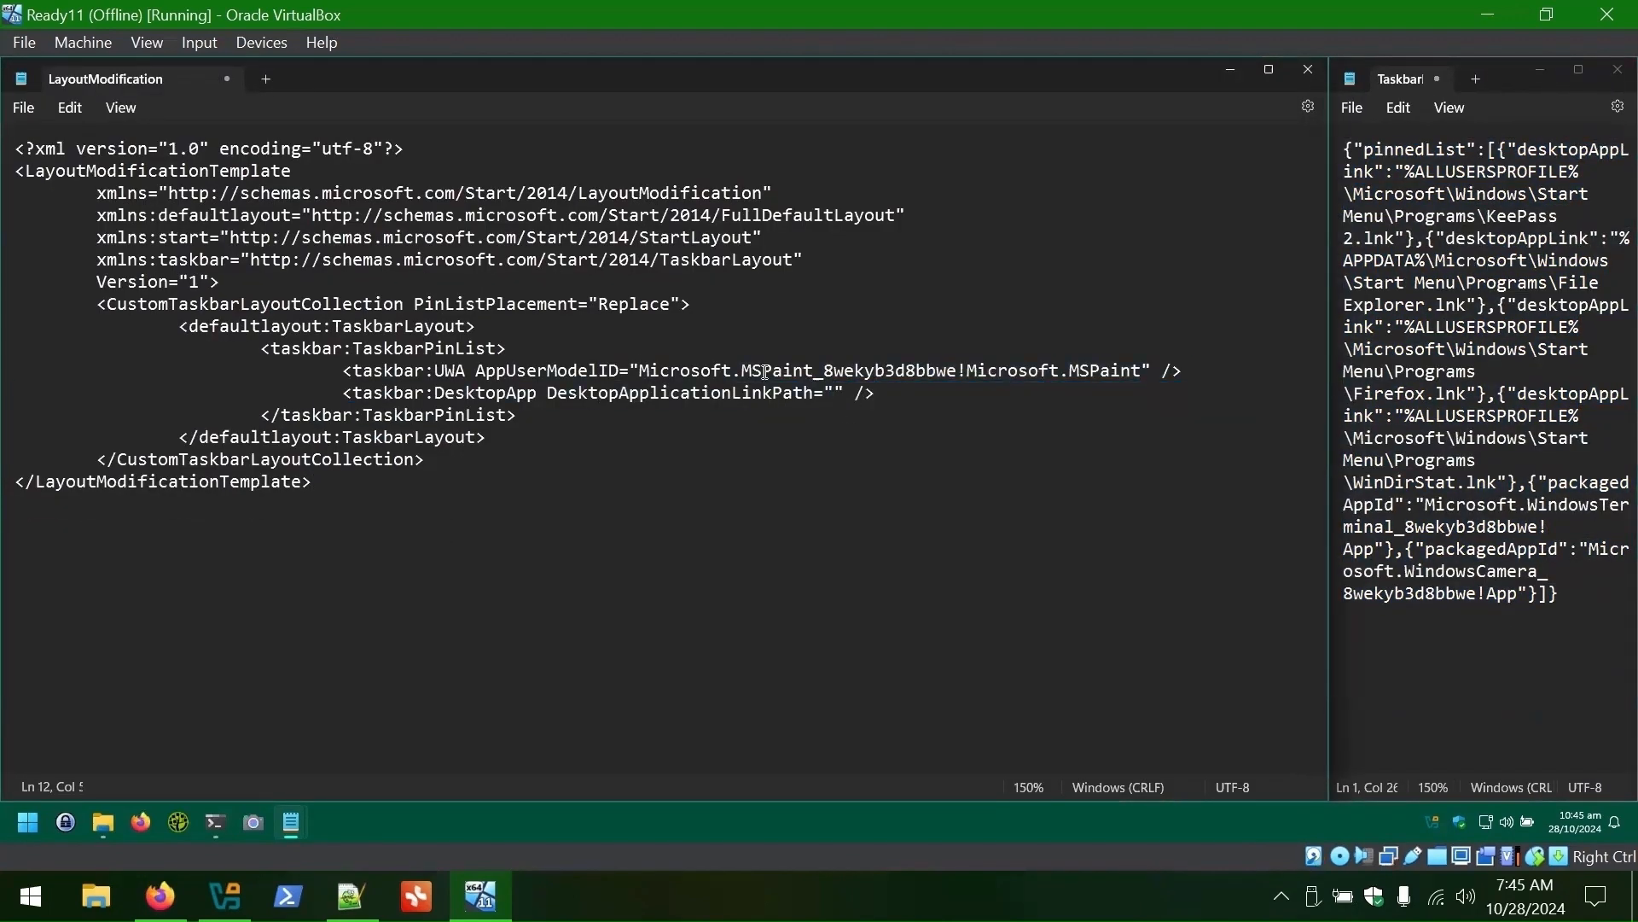
pyautogui.moveTo(640, 370); pyautogui.dragTo(1148, 383)
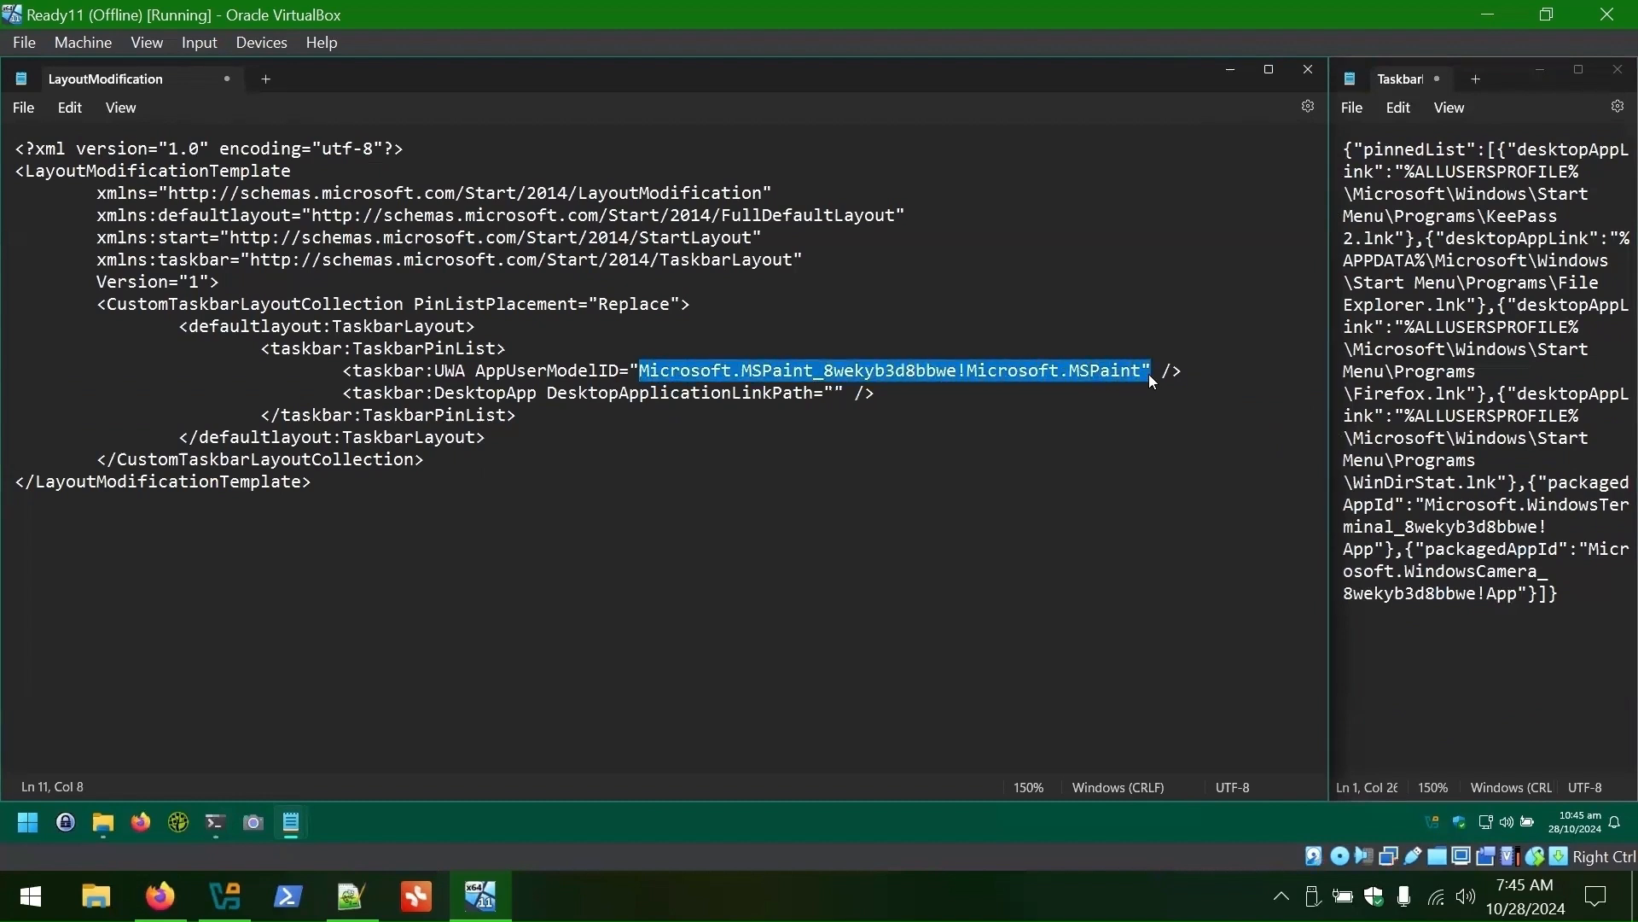
pyautogui.press('BackSpace')
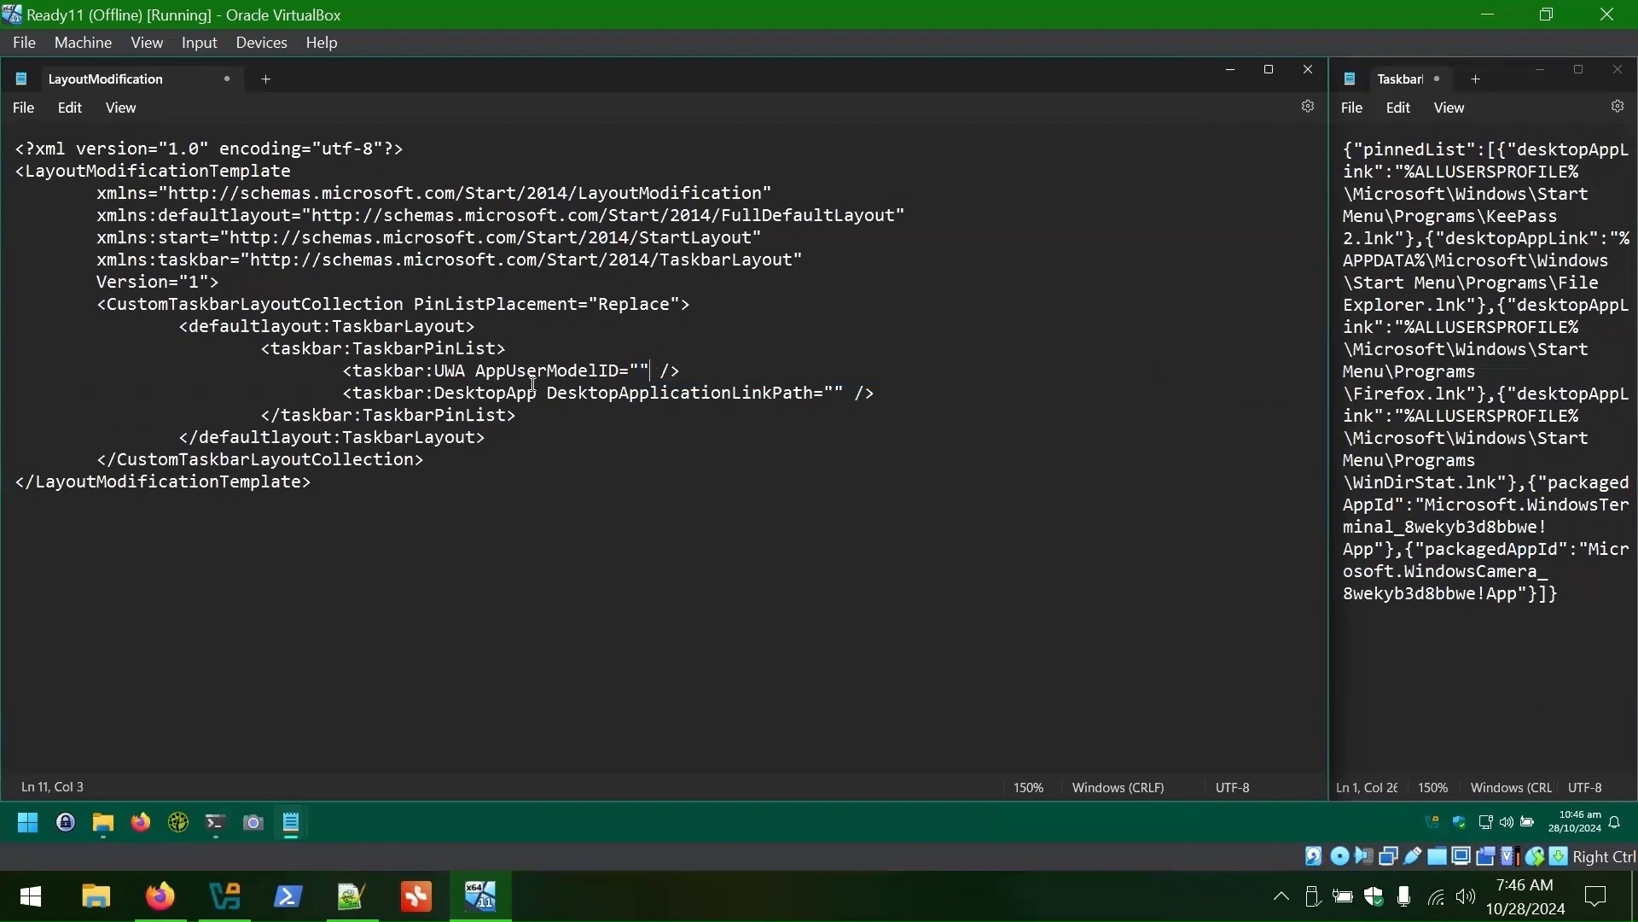
# - Paste the KeePass 2 shortcut path from the JSON into the DesktopApp link path
pyautogui.click(384, 392)
pyautogui.moveTo(425, 370); pyautogui.dragTo(622, 375)
pyautogui.click(437, 395)
pyautogui.doubleClick(642, 374)
pyautogui.doubleClick(831, 395)
pyautogui.click(1437, 159)
pyautogui.moveTo(1386, 171); pyautogui.dragTo(1406, 240)
pyautogui.hotkey('ctrl', 'c')
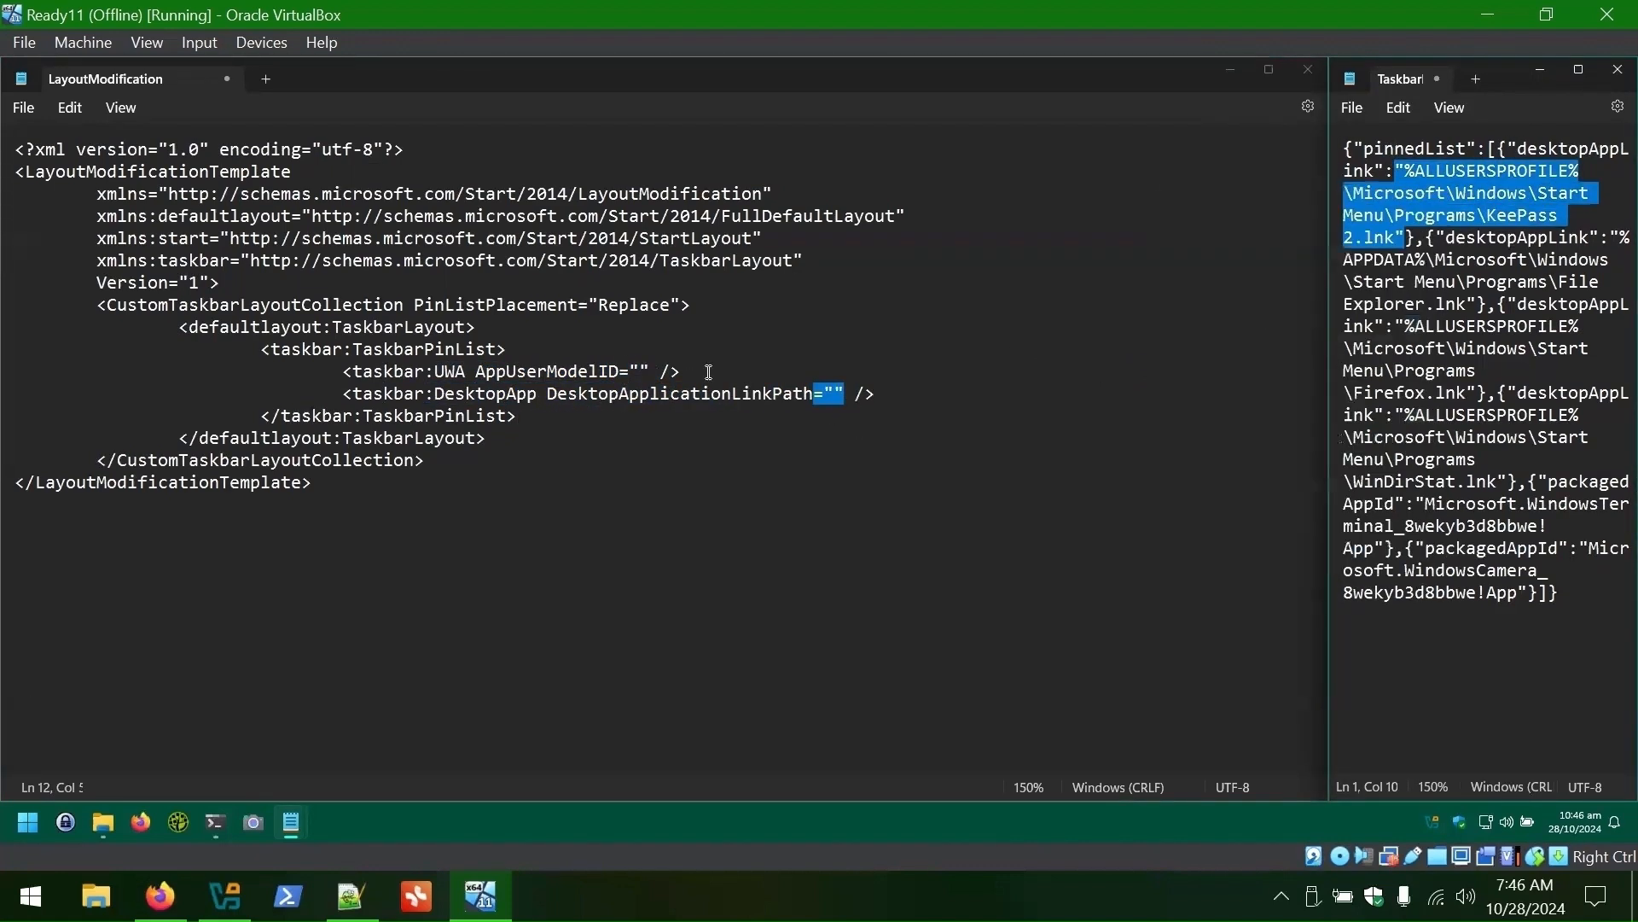
pyautogui.doubleClick(1544, 152)
pyautogui.click(849, 394)
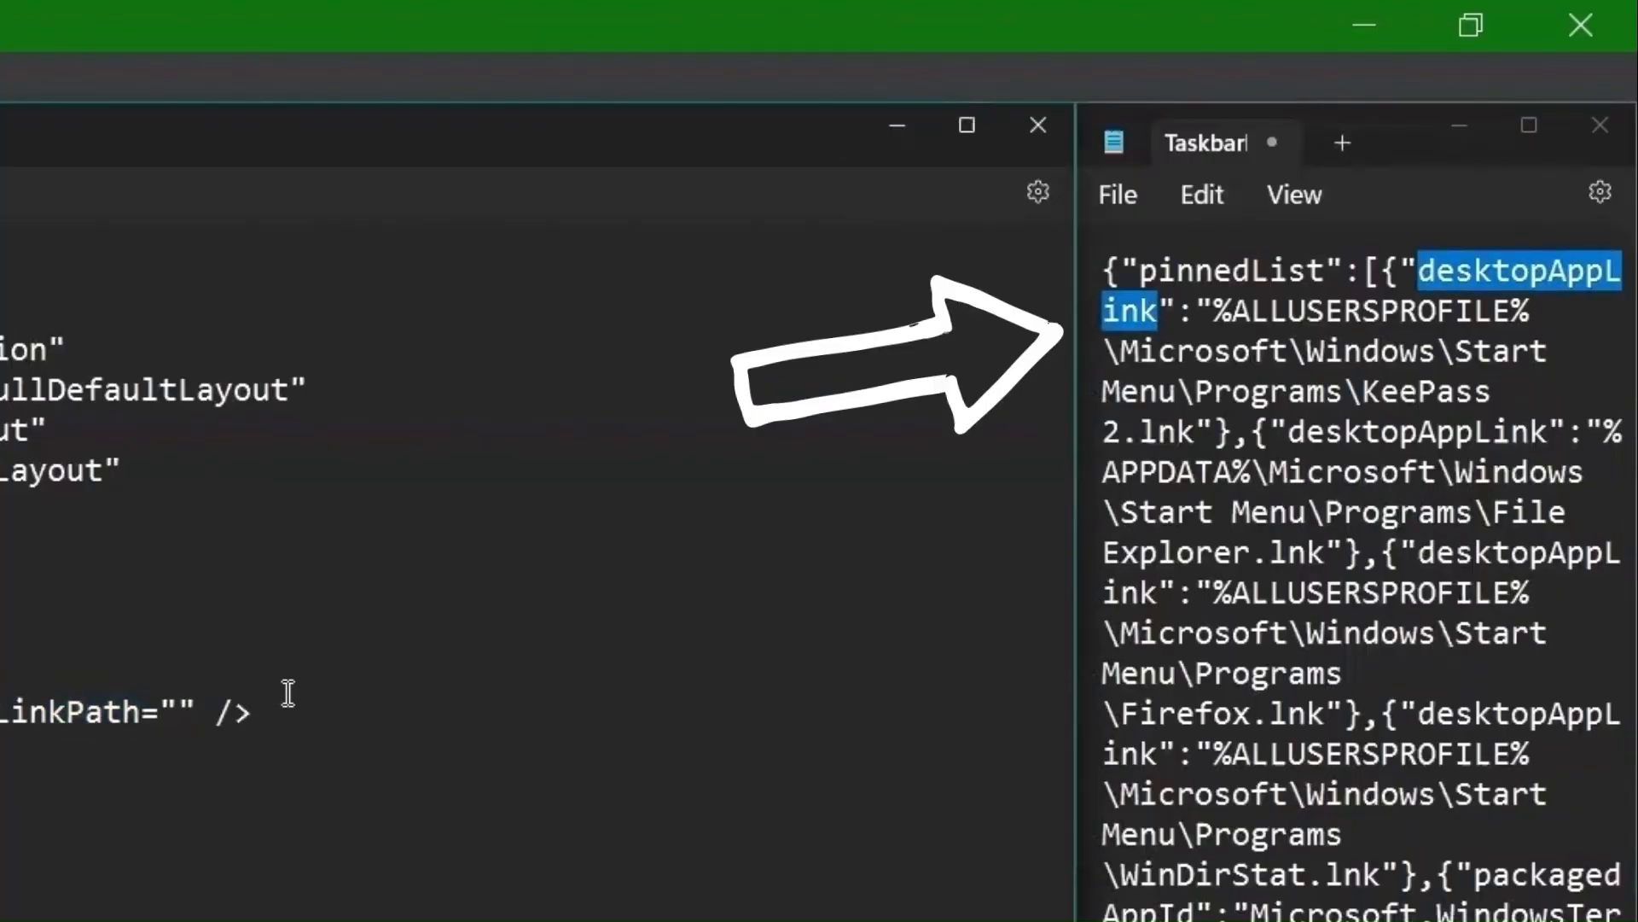
pyautogui.hotkey('ctrl', 'v')
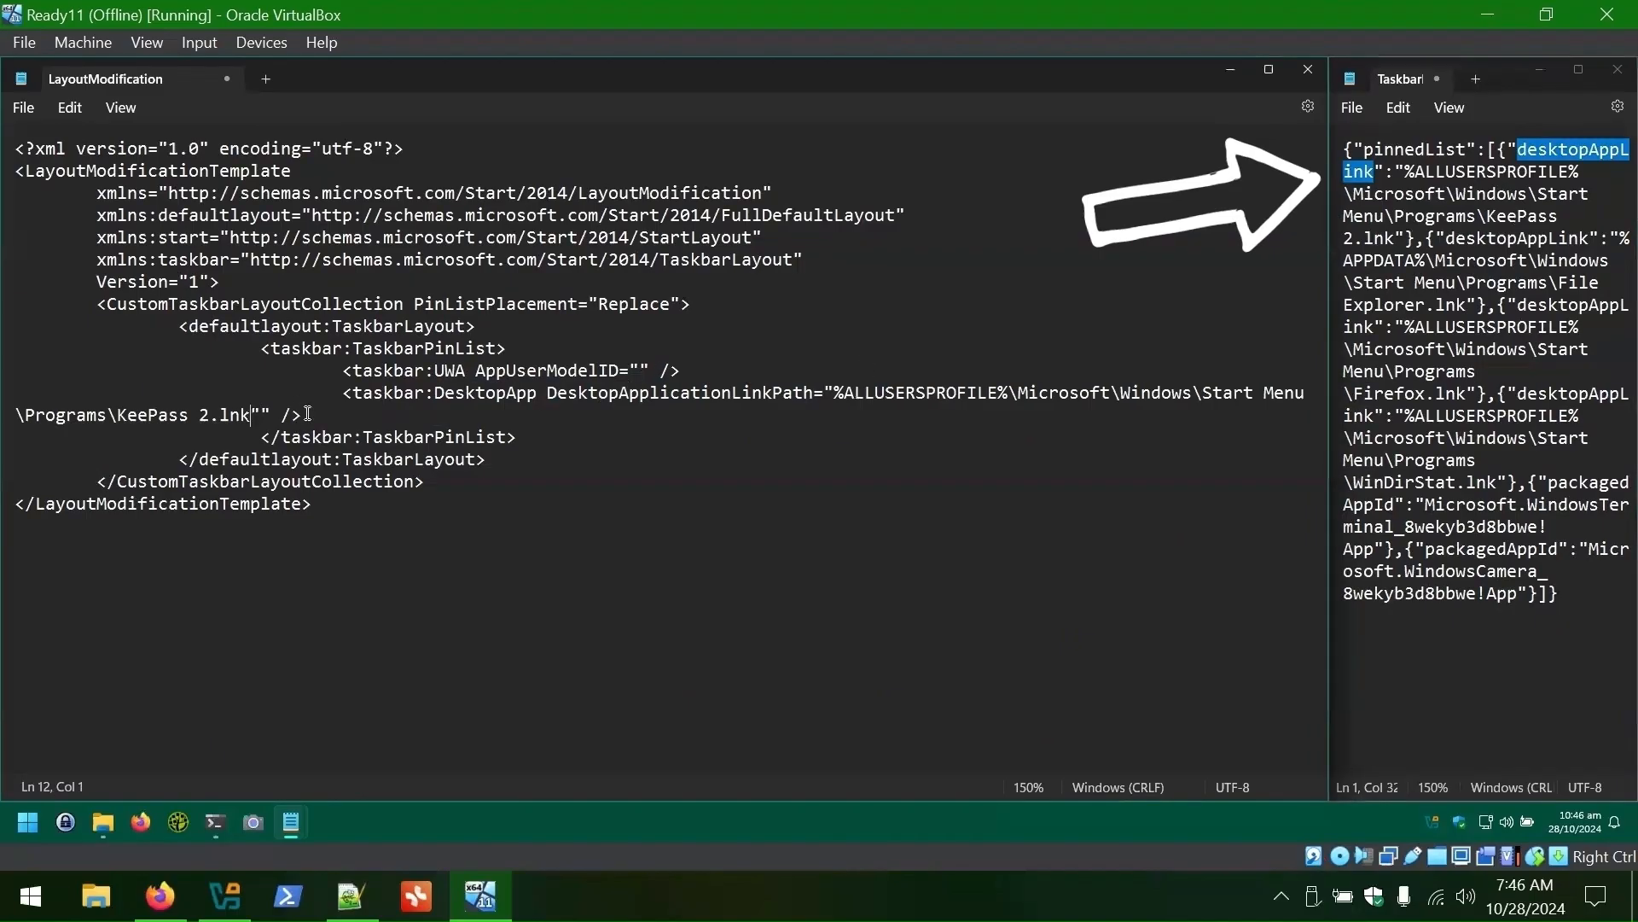
# - Duplicate the KeePass 2 DesktopApp line and replace its path with the File Explorer path
pyautogui.click(825, 394)
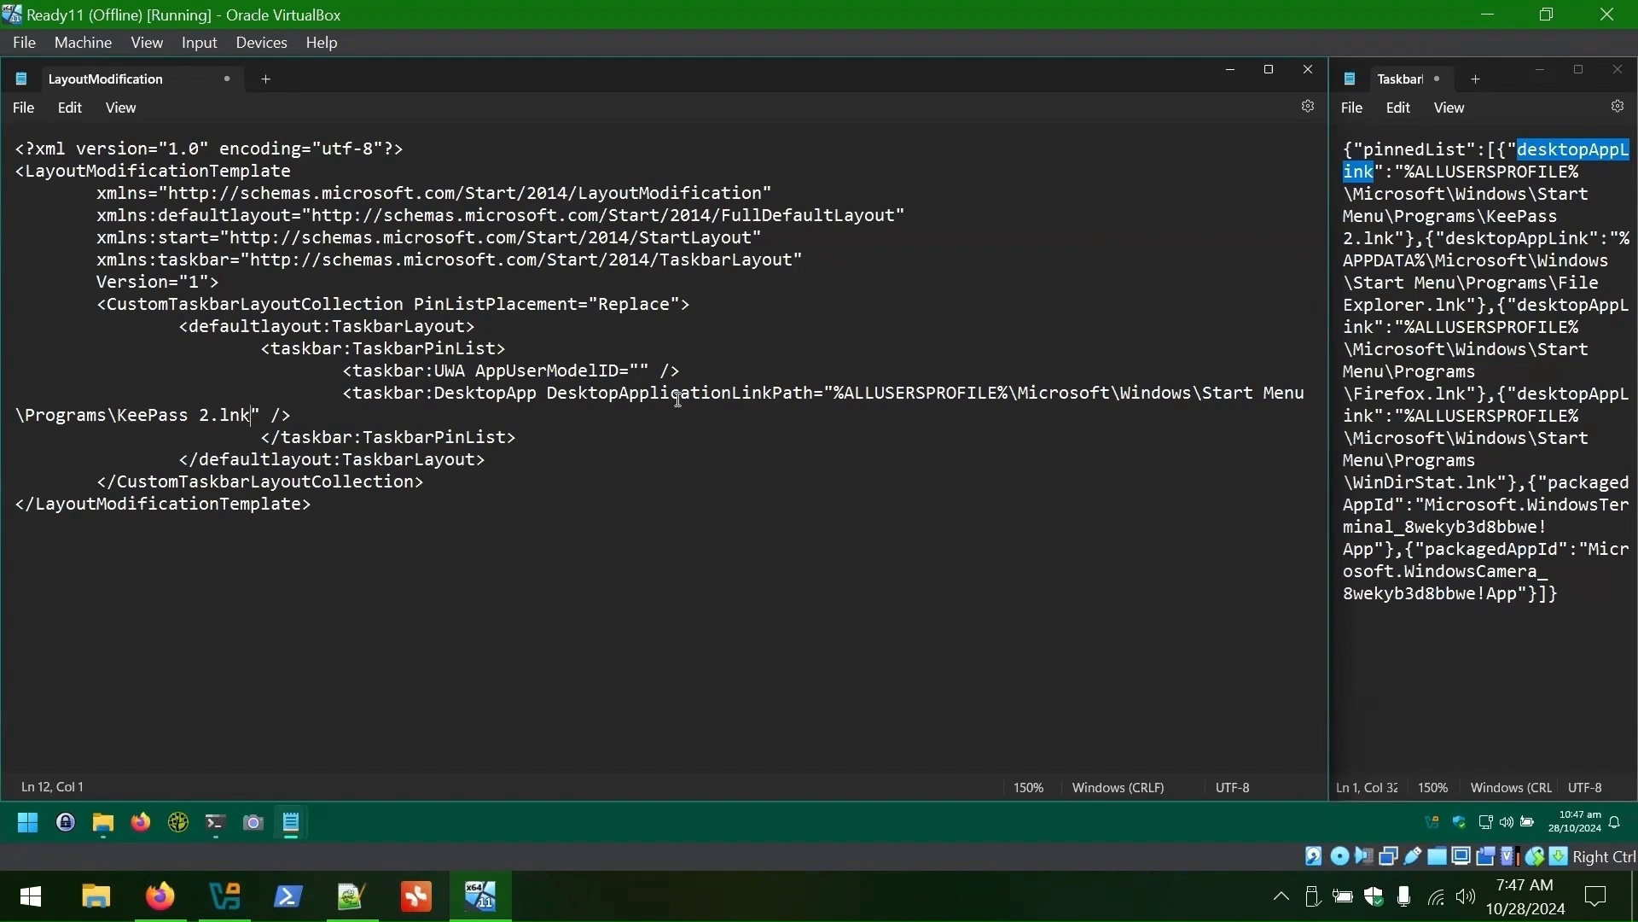
pyautogui.moveTo(292, 417); pyautogui.dragTo(344, 398)
pyautogui.hotkey('ctrl', 'c')
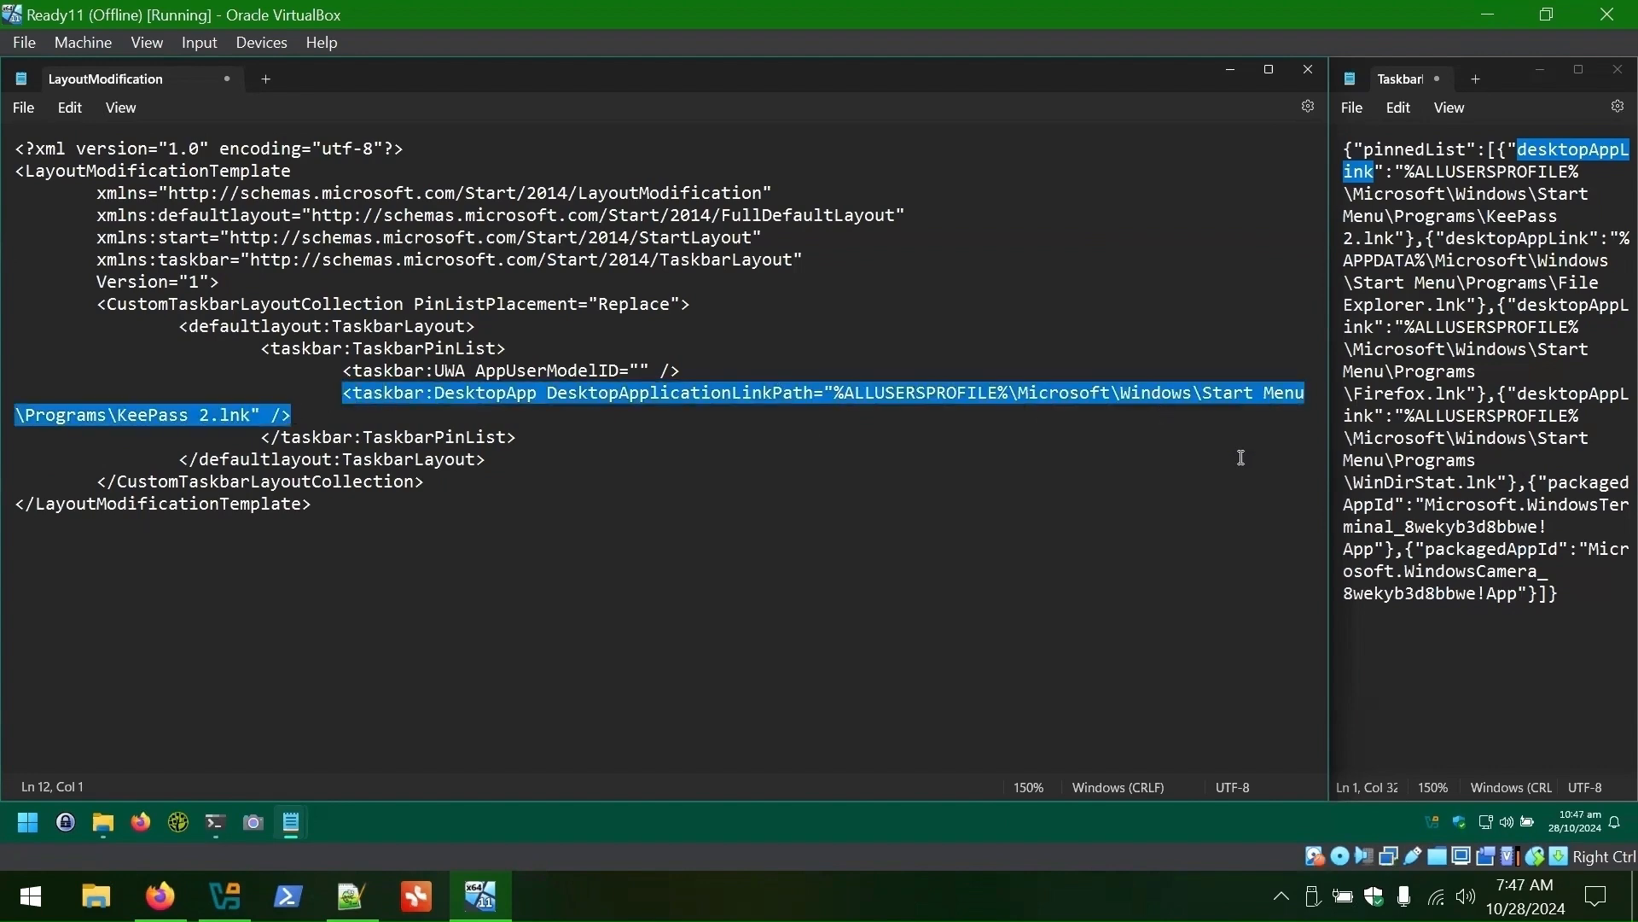
pyautogui.hotkey('ctrl', '-')
pyautogui.hotkey('ctrl', '-')
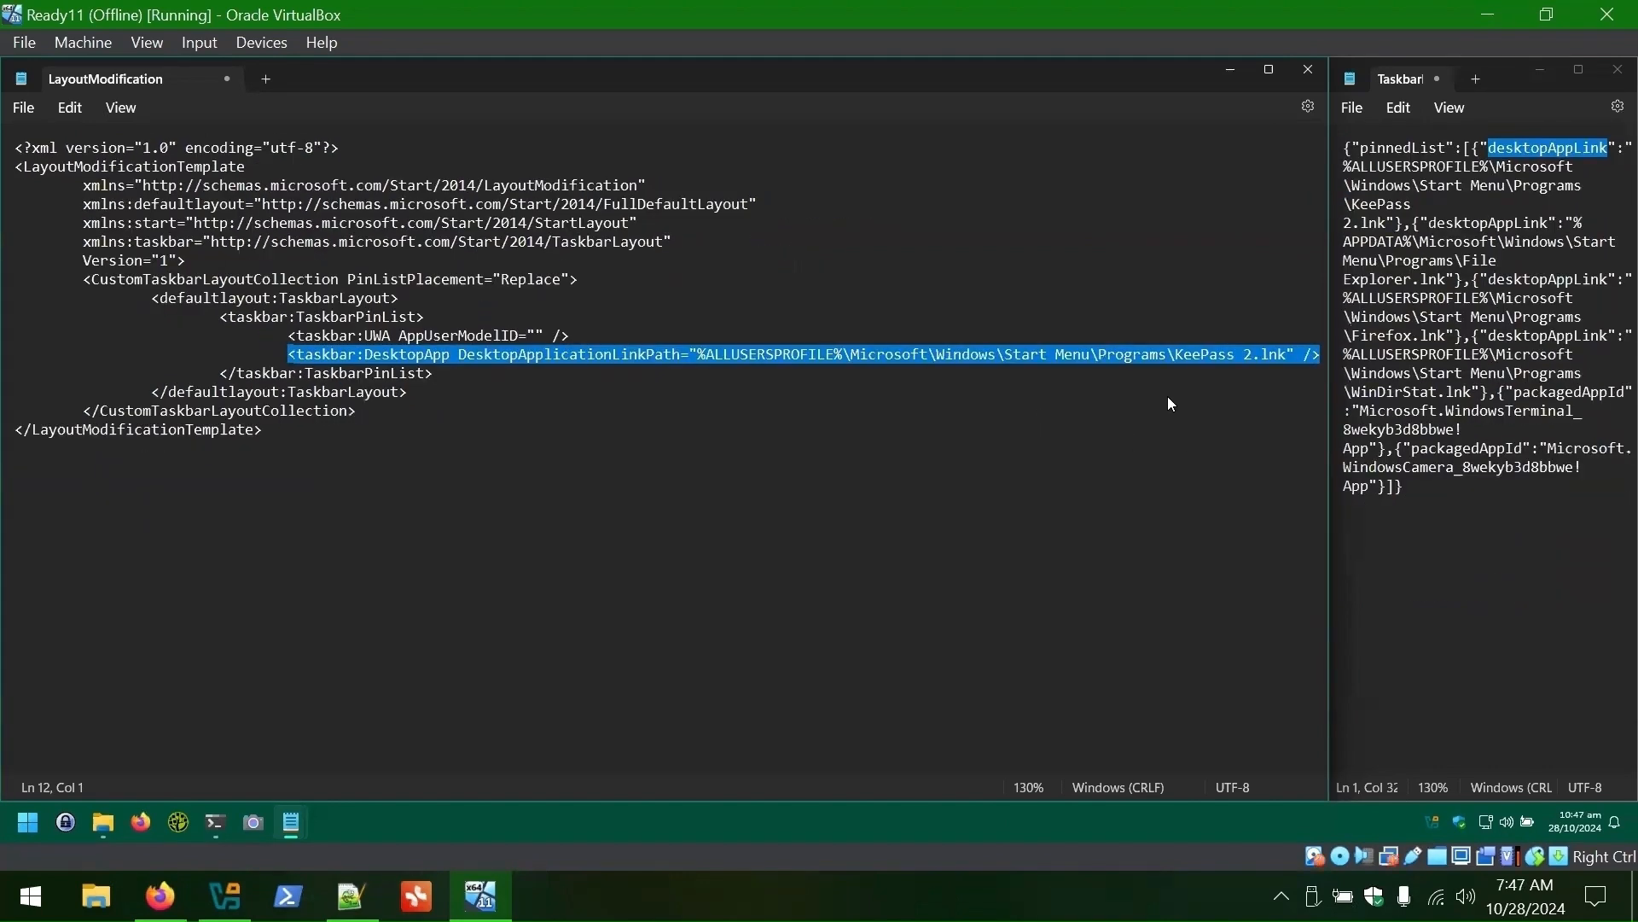
pyautogui.click(1326, 358)
pyautogui.press('Return')
pyautogui.hotkey('ctrl', 'v')
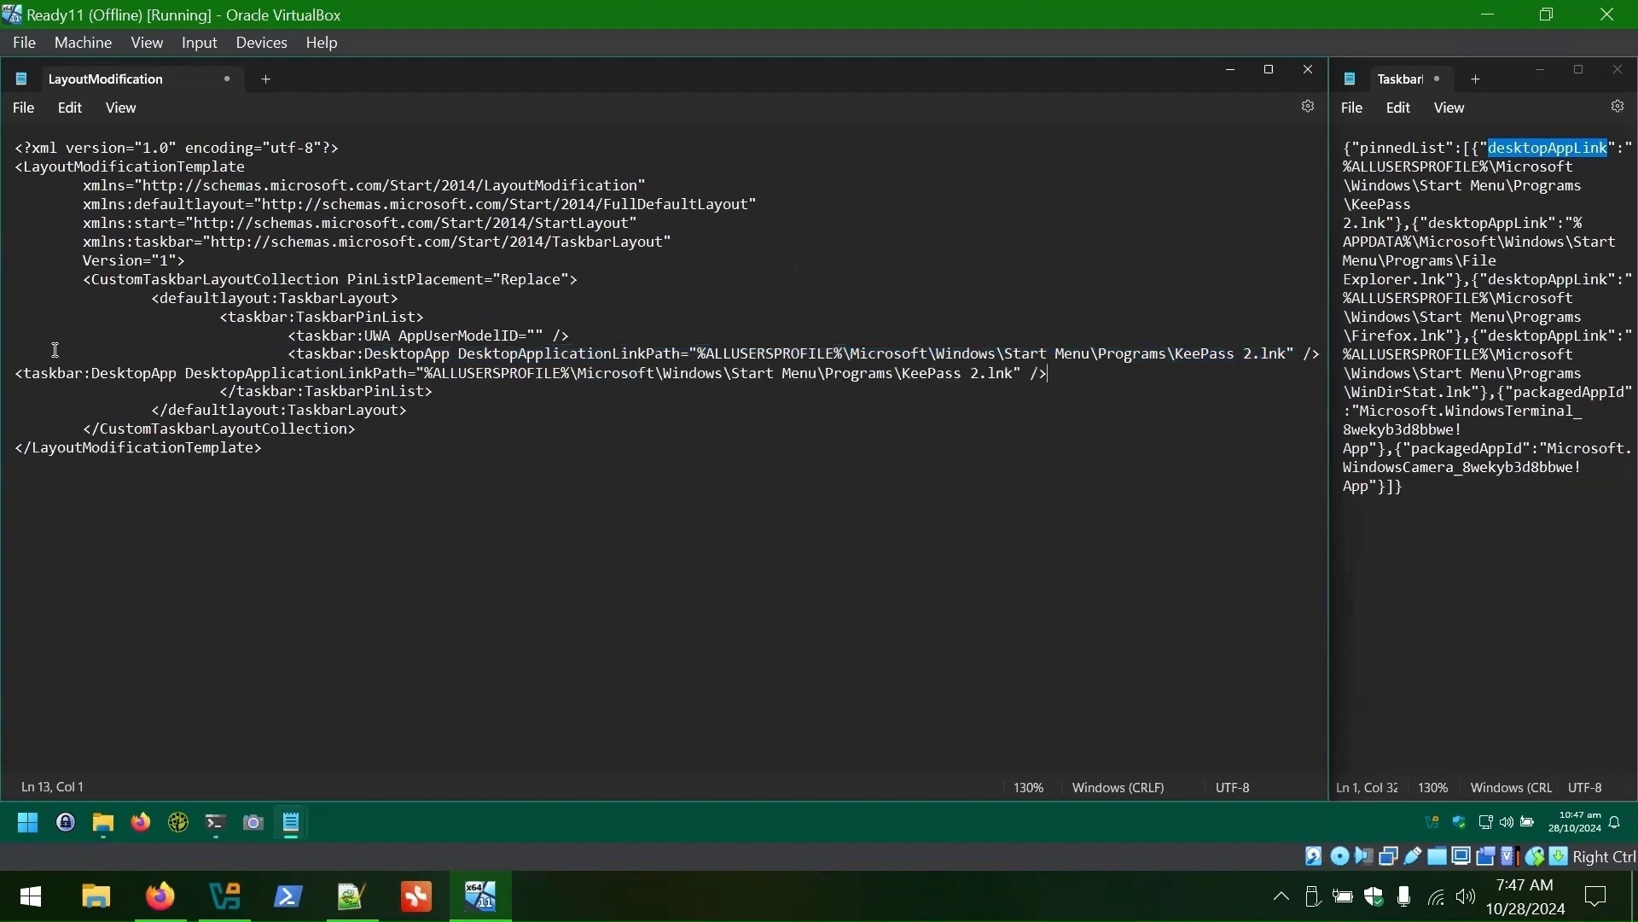
pyautogui.click(15, 373)
pyautogui.press('Tab')
pyautogui.press('Tab')
pyautogui.press('Tab')
pyautogui.press('Tab')
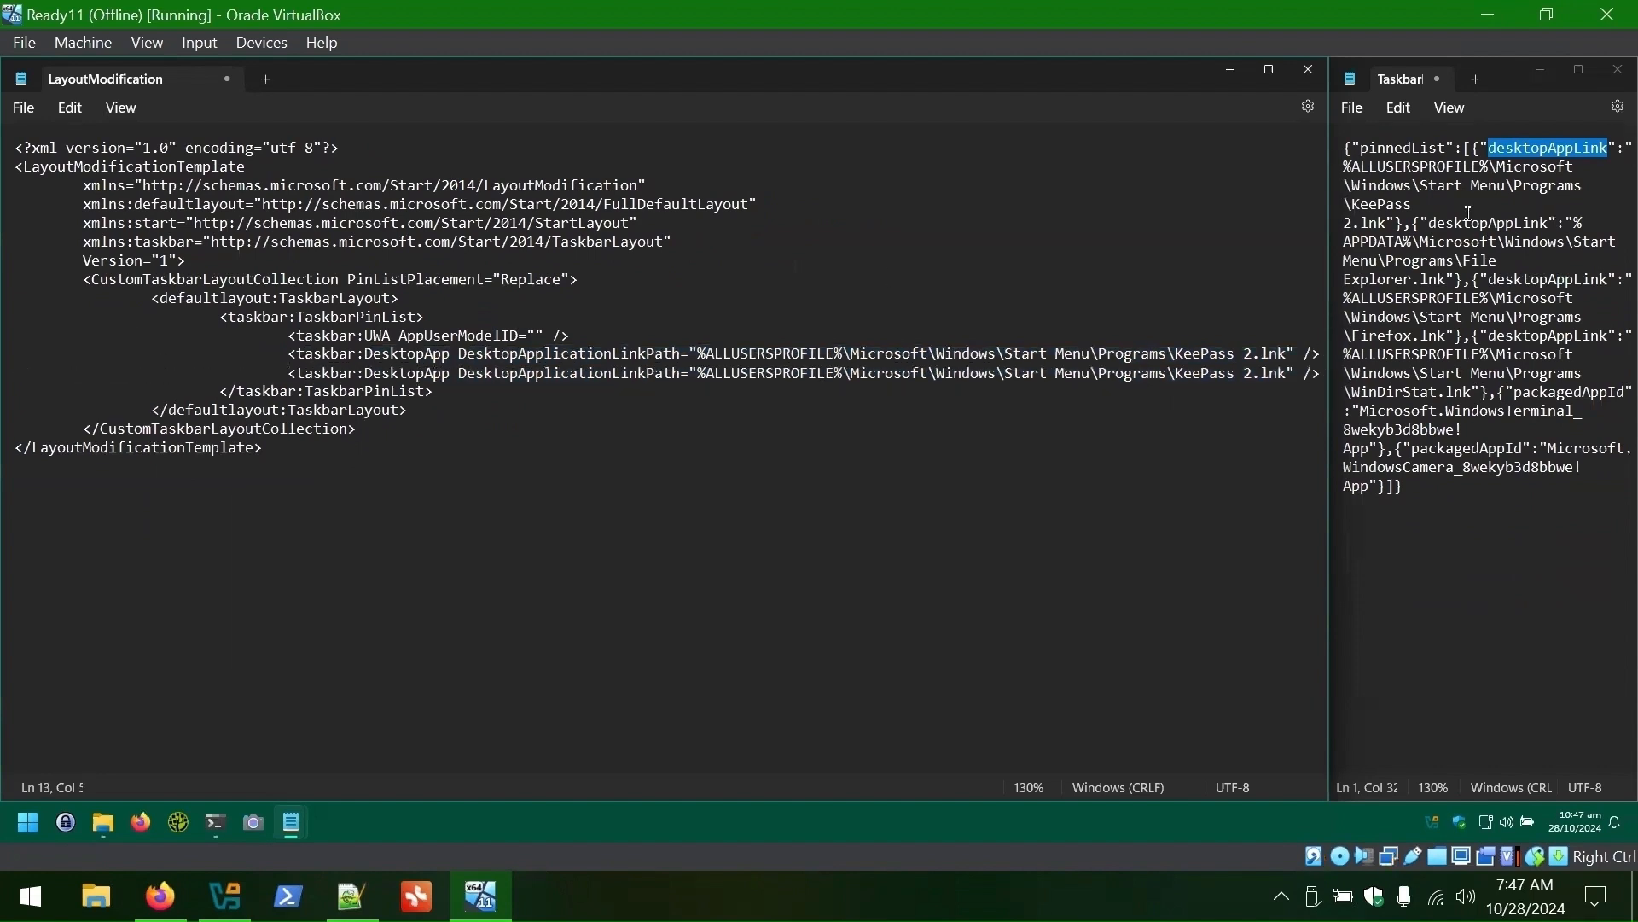
pyautogui.moveTo(1556, 223); pyautogui.dragTo(1454, 279)
pyautogui.moveTo(1295, 373); pyautogui.dragTo(356, 373)
pyautogui.write(':"%APPDATA%\\Microsoft\\Windows\\Start Menu\\Programs\\File Explorer.lnk"')
# - Add DesktopApp lines carrying the Firefox and WinDirStat shortcut paths
pyautogui.write('<taskbar:DesktopApp DesktopApplicationLinkPath=:"%APPDATA%\\Microsoft\\Windows\\Start Menu\\Programs\\File Explorer.lnk" />')
pyautogui.moveTo(1625, 279); pyautogui.dragTo(1454, 335)
pyautogui.moveTo(706, 391); pyautogui.dragTo(1261, 392)
pyautogui.write('%ALLUSERSPROFILE%\\Microsoft\\Windows\\Start Menu\\Programs\\Firefox.lnk')
pyautogui.click(1314, 392)
pyautogui.press('Return')
pyautogui.moveTo(1617, 335); pyautogui.dragTo(1479, 392)
pyautogui.write('<taskbar:DesktopApp DesktopApplicationLinkPath=:"%ALLUSERSPROFILE%\\Microsoft\\Windows\\Start Menu\\Programs\\Firefox.lnk" />')
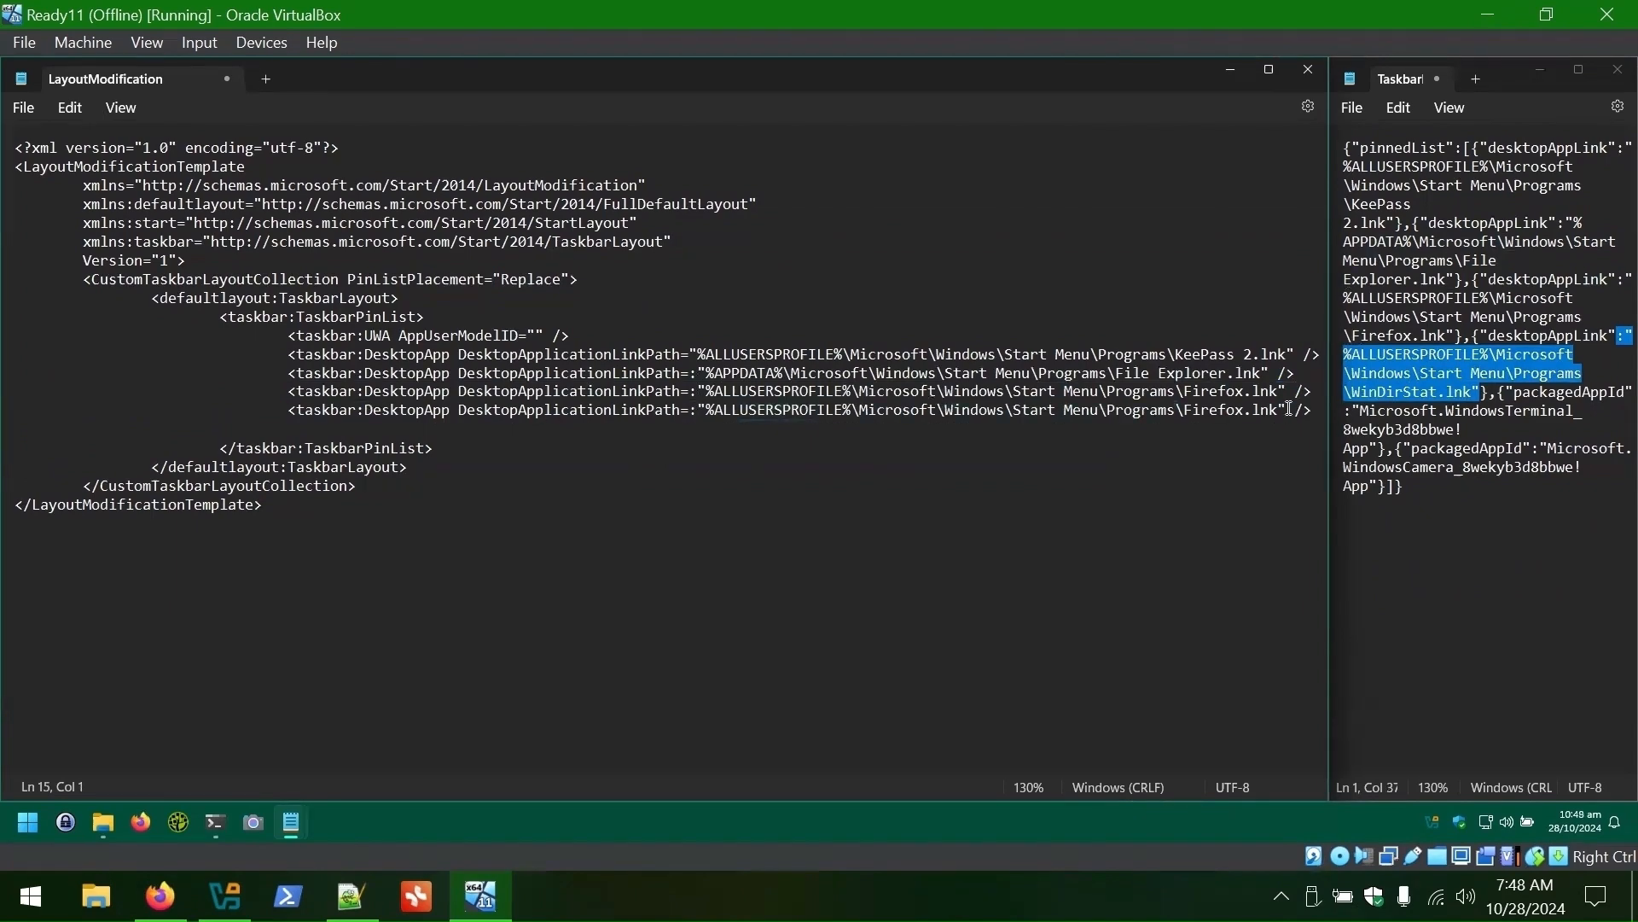
pyautogui.moveTo(1286, 410); pyautogui.dragTo(698, 411)
# - Finish the WinDirStat path and move the indented UWA line below it
pyautogui.write(':"%ALLUSERSPROFILE%\\Microsoft\\Windows\\Start Menu\\Programs\\WinDirStat.lnk"')
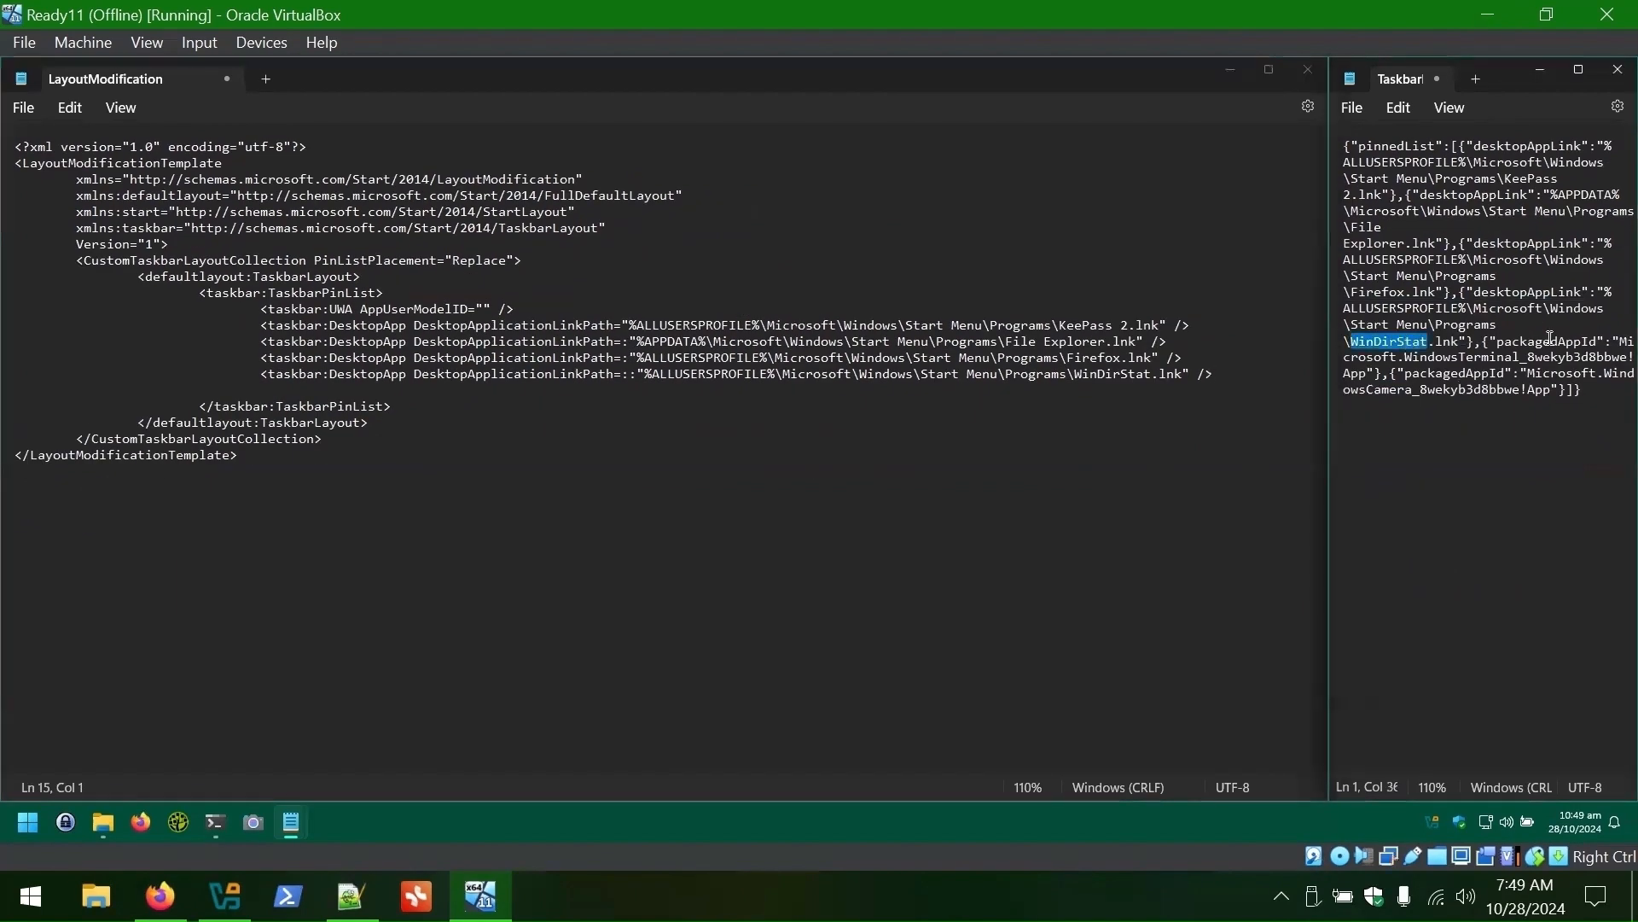
pyautogui.doubleClick(1547, 342)
pyautogui.moveTo(260, 309); pyautogui.dragTo(514, 309)
pyautogui.hotkey('ctrl', 'x')
pyautogui.click(1242, 358)
pyautogui.press('Return')
# - Put the WindowsTerminal app ID into the UWA line and duplicate that line below
pyautogui.hotkey('ctrl', 'v')
pyautogui.press('Home')
pyautogui.press('Tab')
pyautogui.press('Tab')
pyautogui.press('Tab')
pyautogui.press('Tab')
pyautogui.moveTo(1612, 341); pyautogui.dragTo(1374, 377)
pyautogui.hotkey('ctrl', 'c')
pyautogui.moveTo(492, 374); pyautogui.dragTo(476, 374)
pyautogui.hotkey('ctrl', 'v')
pyautogui.moveTo(845, 374); pyautogui.dragTo(261, 376)
pyautogui.hotkey('ctrl', 'c')
pyautogui.click(876, 373)
pyautogui.press('Down')
pyautogui.hotkey('ctrl', 'v')
pyautogui.doubleClick(1449, 374)
pyautogui.click(827, 389)
# - Set the duplicated UWA line to Microsoft.WindowsCamera_8wekyb3d8bbwe!App and highlight the LayoutModificationTemplate tags
pyautogui.moveTo(1020, 341); pyautogui.dragTo(601, 341)
pyautogui.hotkey('ctrl', 'v')
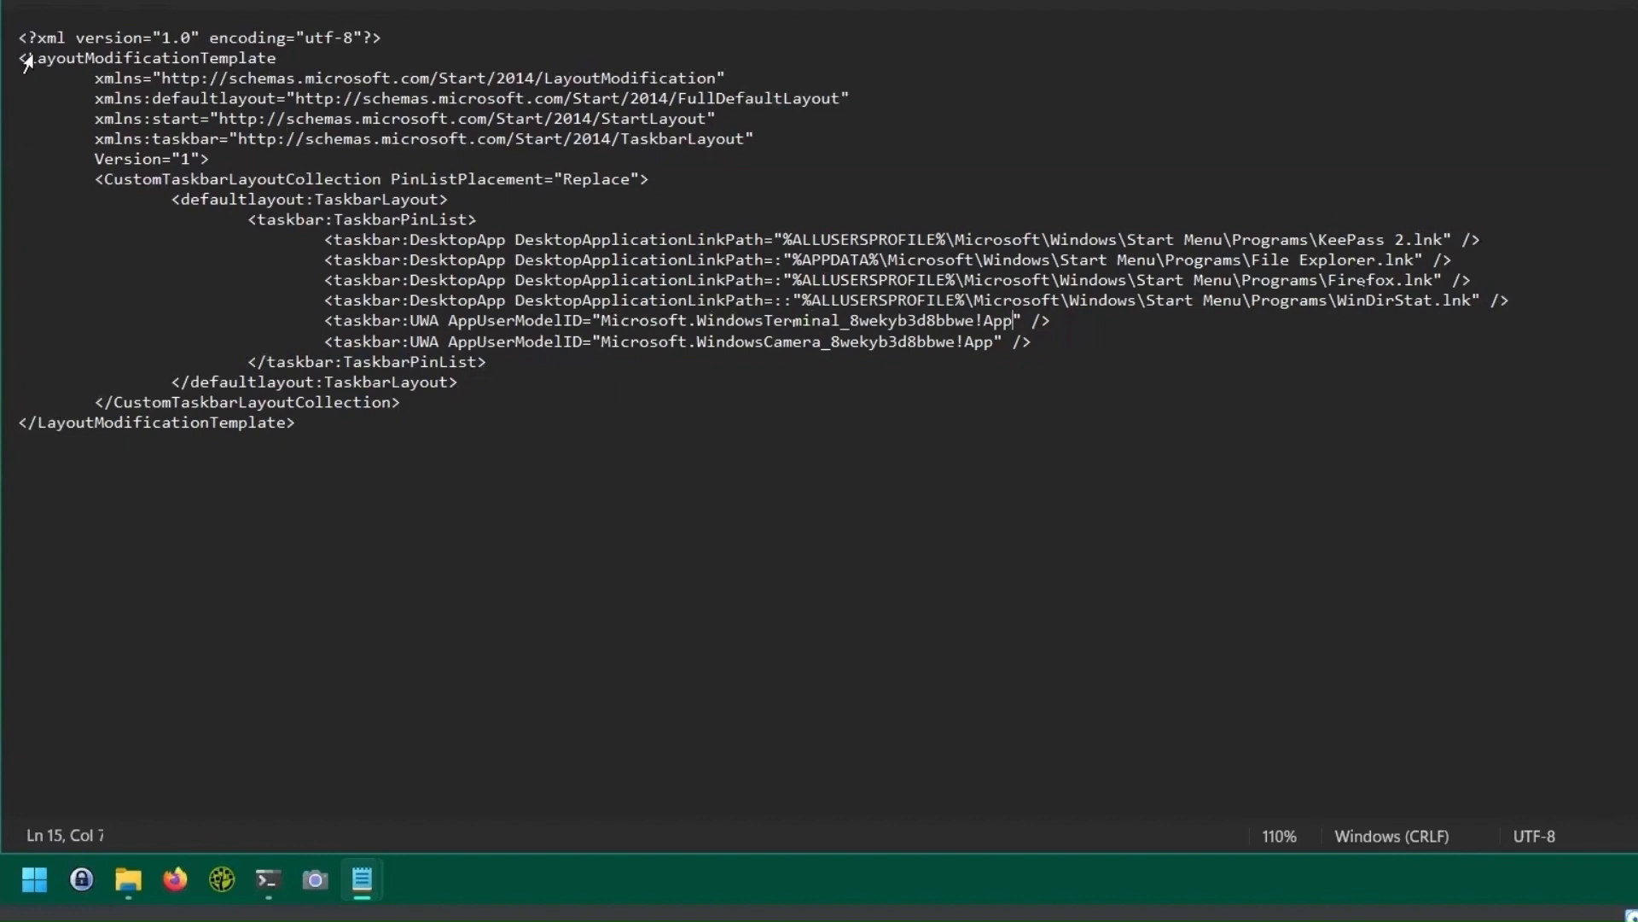
pyautogui.moveTo(282, 54); pyautogui.dragTo(37, 59)
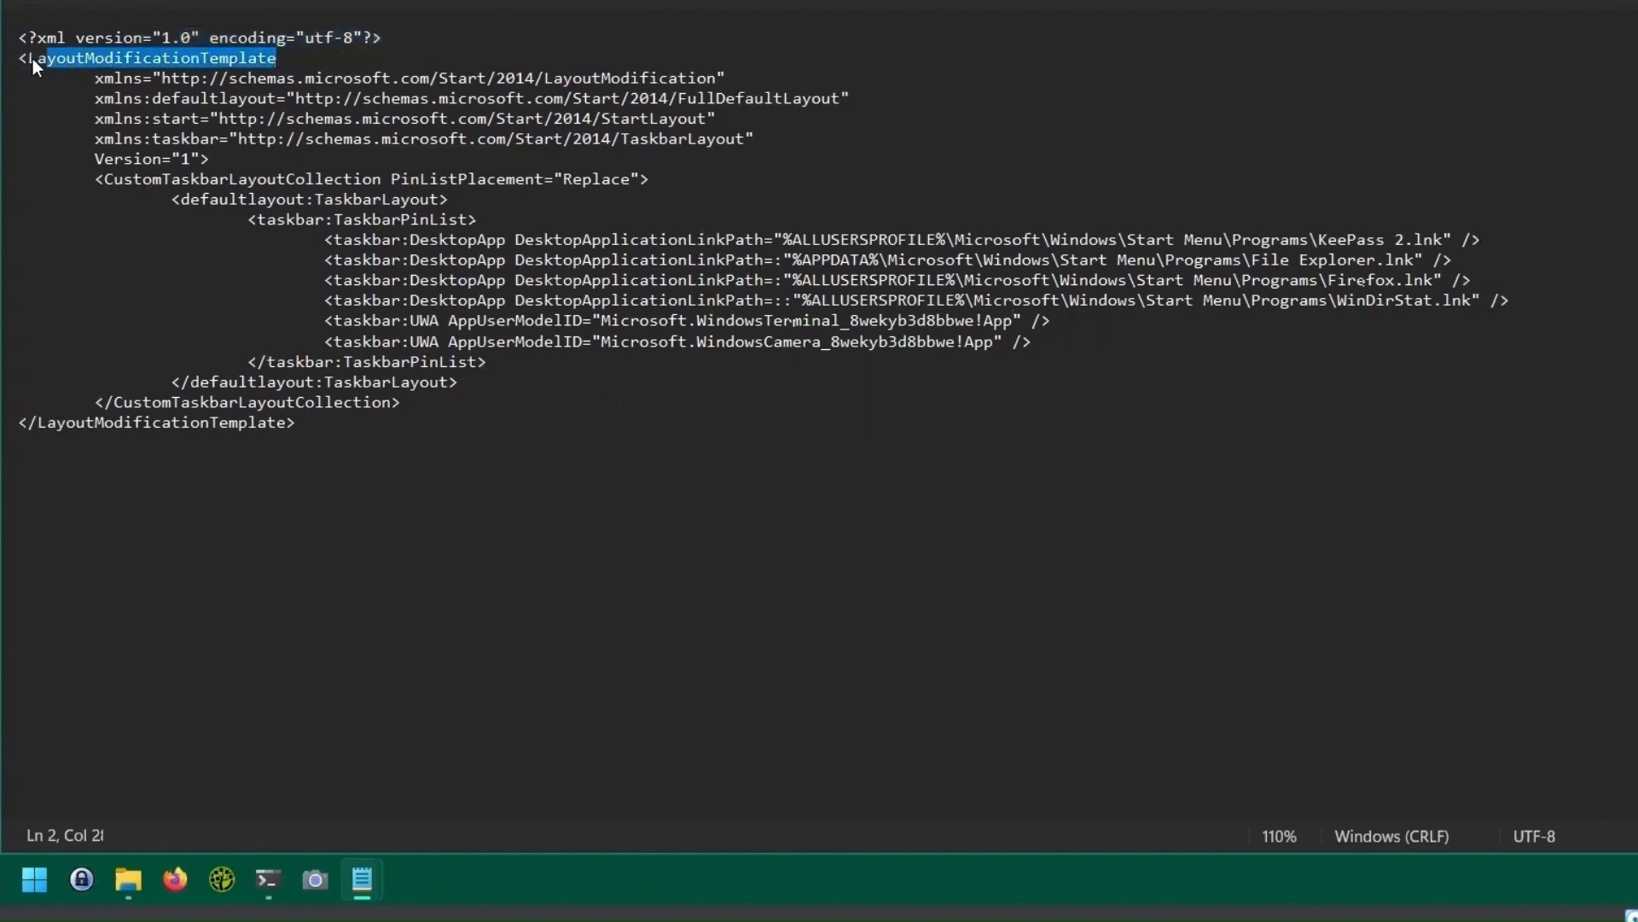
pyautogui.moveTo(301, 422); pyautogui.dragTo(10, 422)
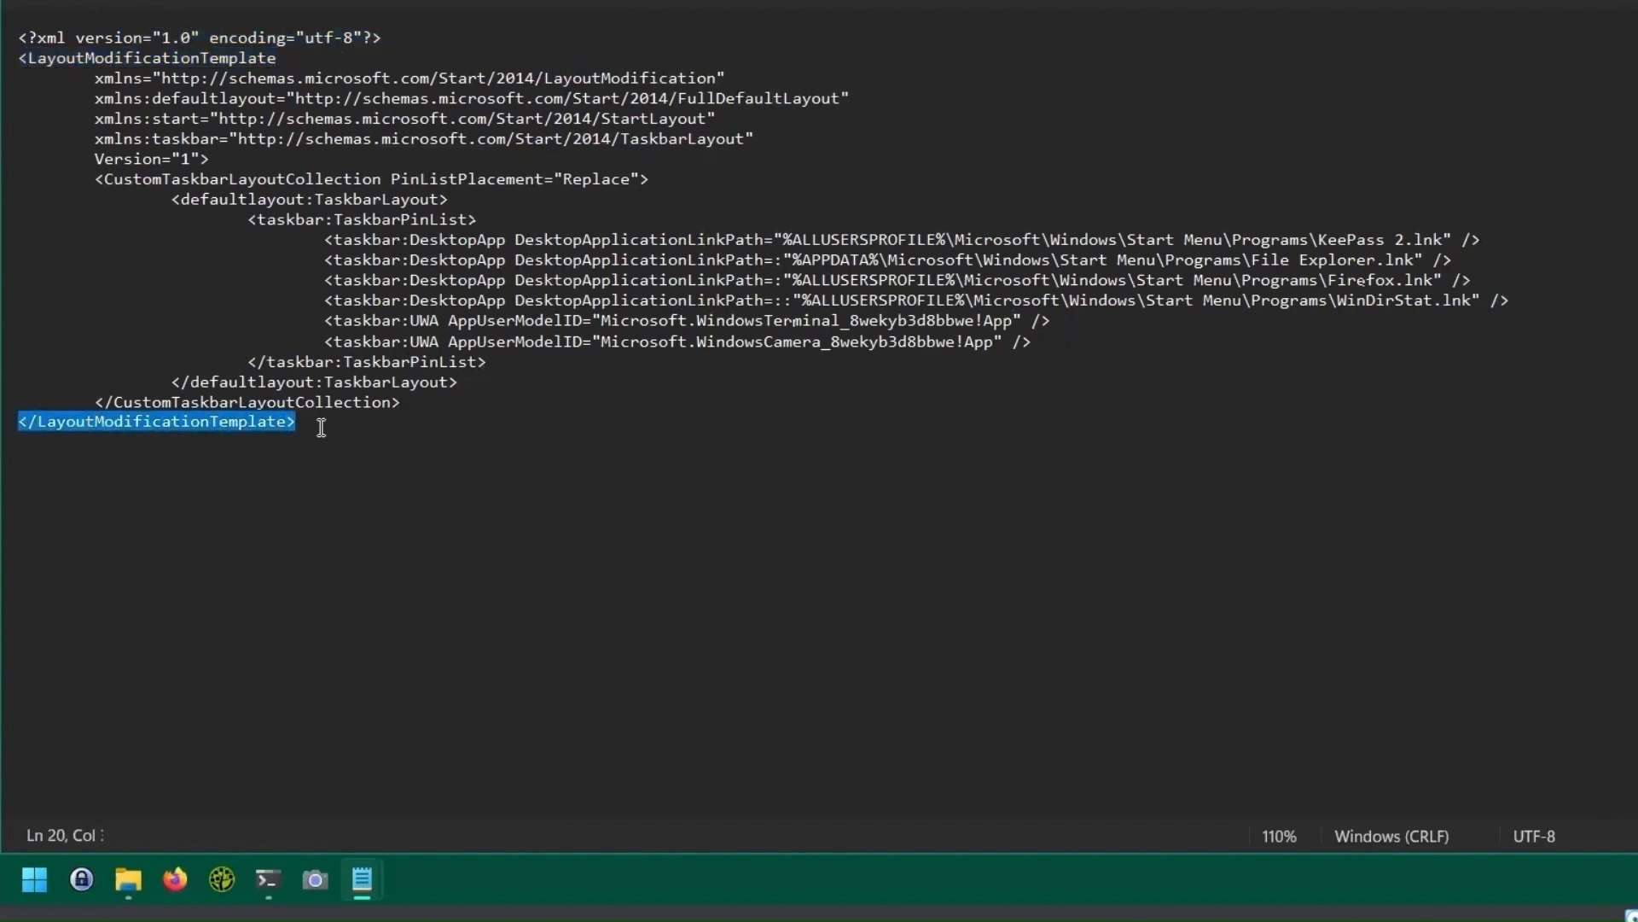
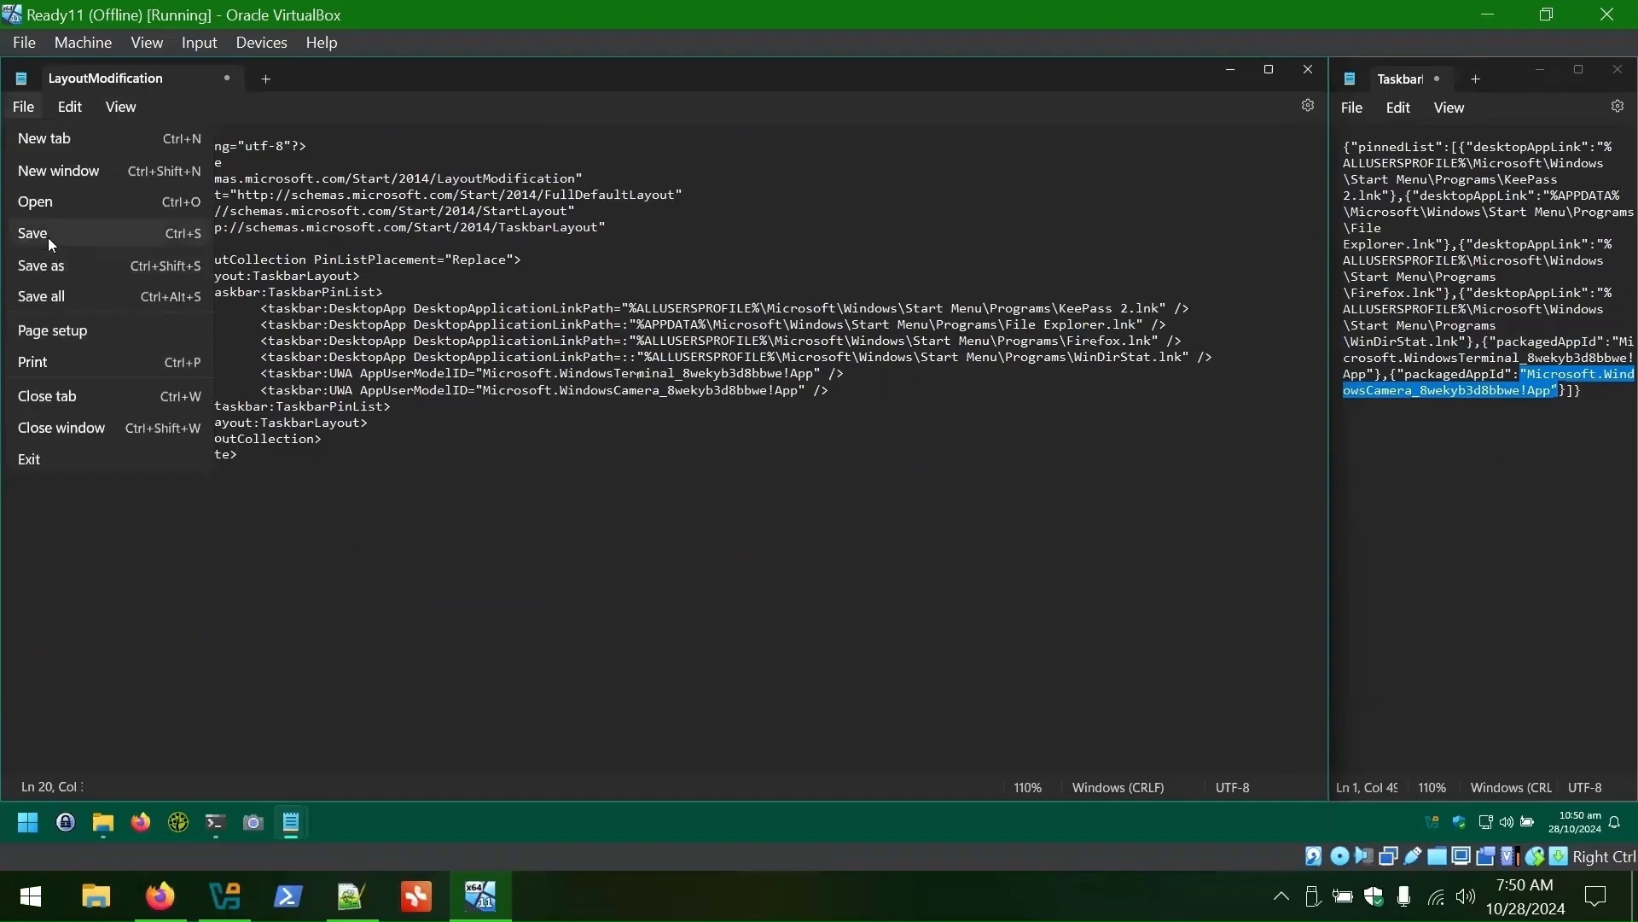
# - Save the edited layout XML and browse Explorer to C:\Users
pyautogui.click(48, 237)
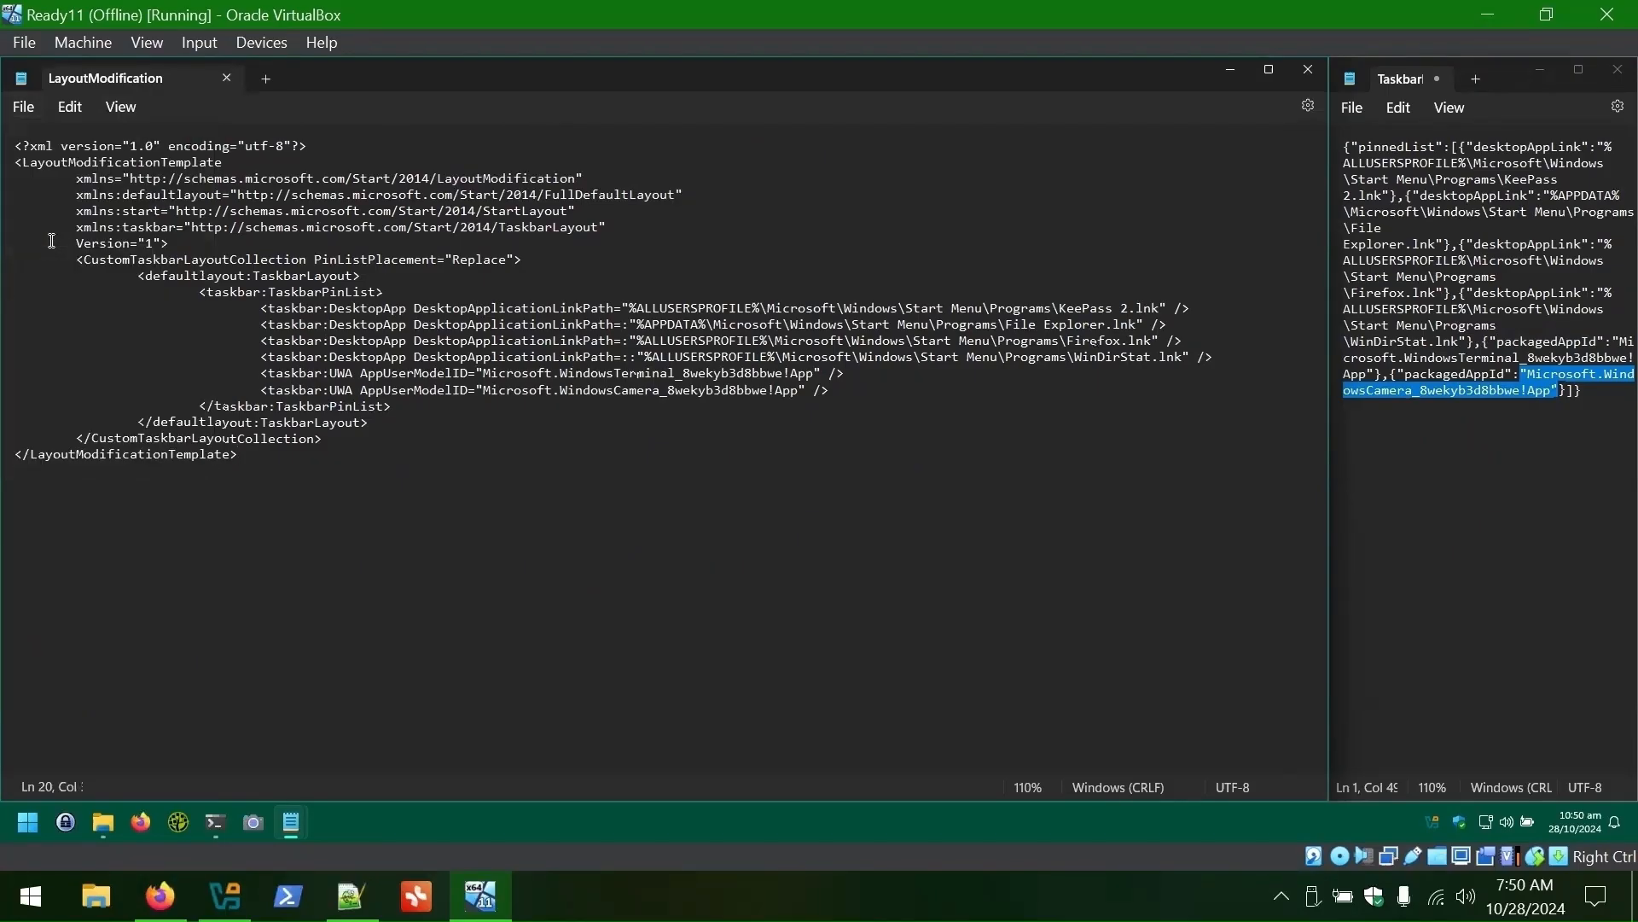
pyautogui.click(100, 823)
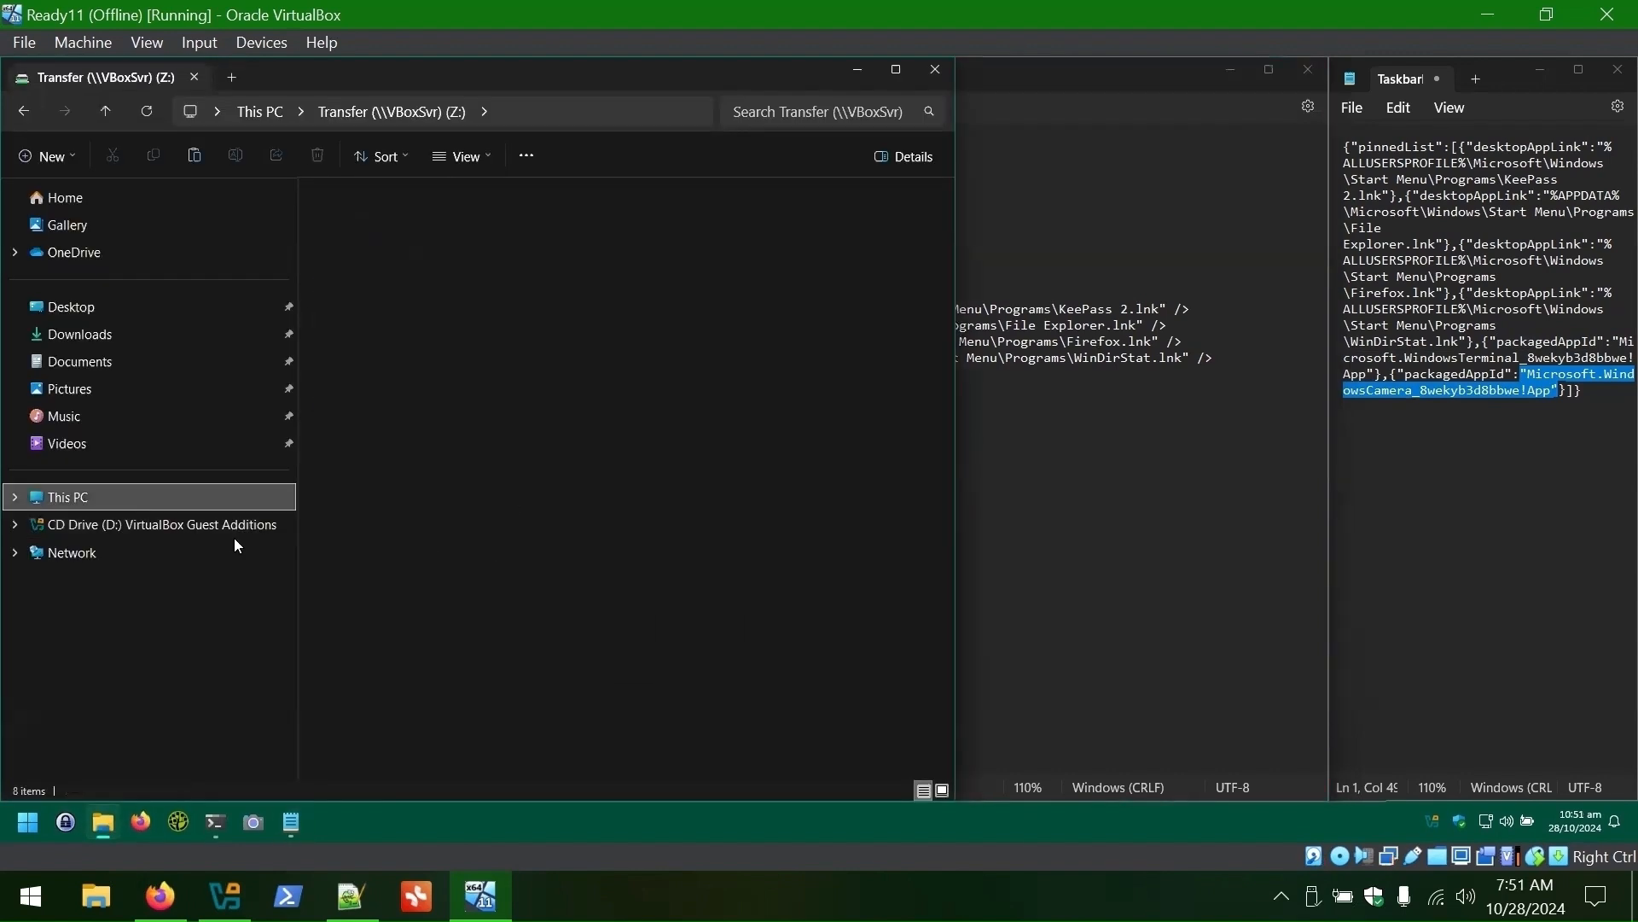
pyautogui.click(69, 497)
pyautogui.doubleClick(343, 302)
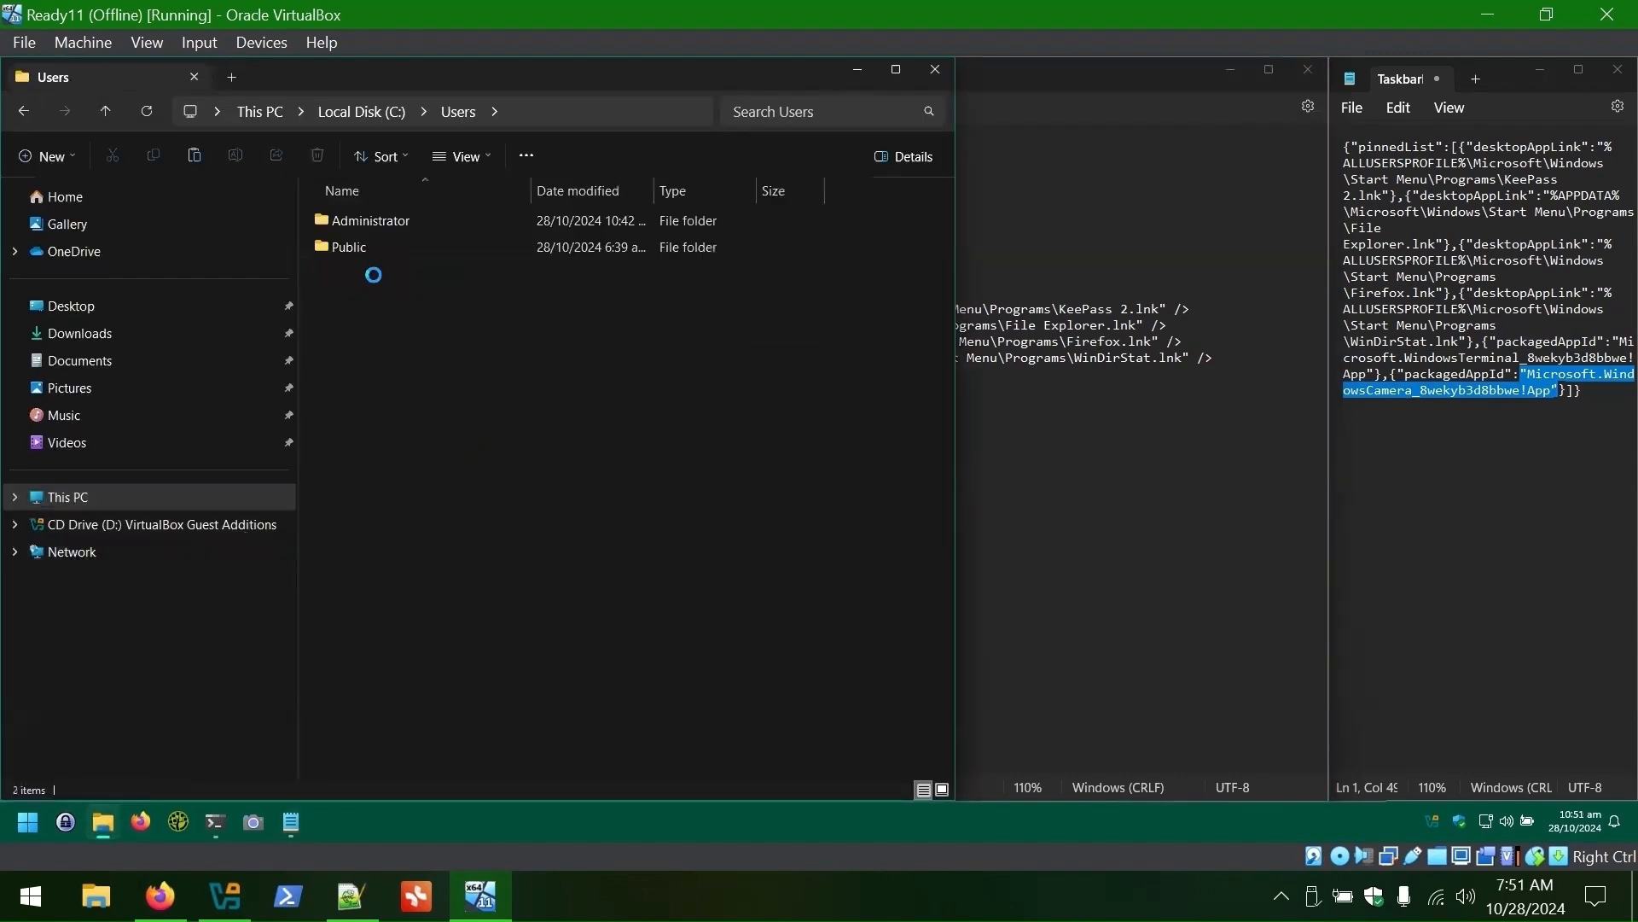
pyautogui.doubleClick(384, 222)
# - Locate LayoutModification in AppData\Local\Microsoft\Windows\Shell, then close Explorer and Notepad
pyautogui.click(637, 111)
pyautogui.click(576, 109)
pyautogui.write('\\appdata')
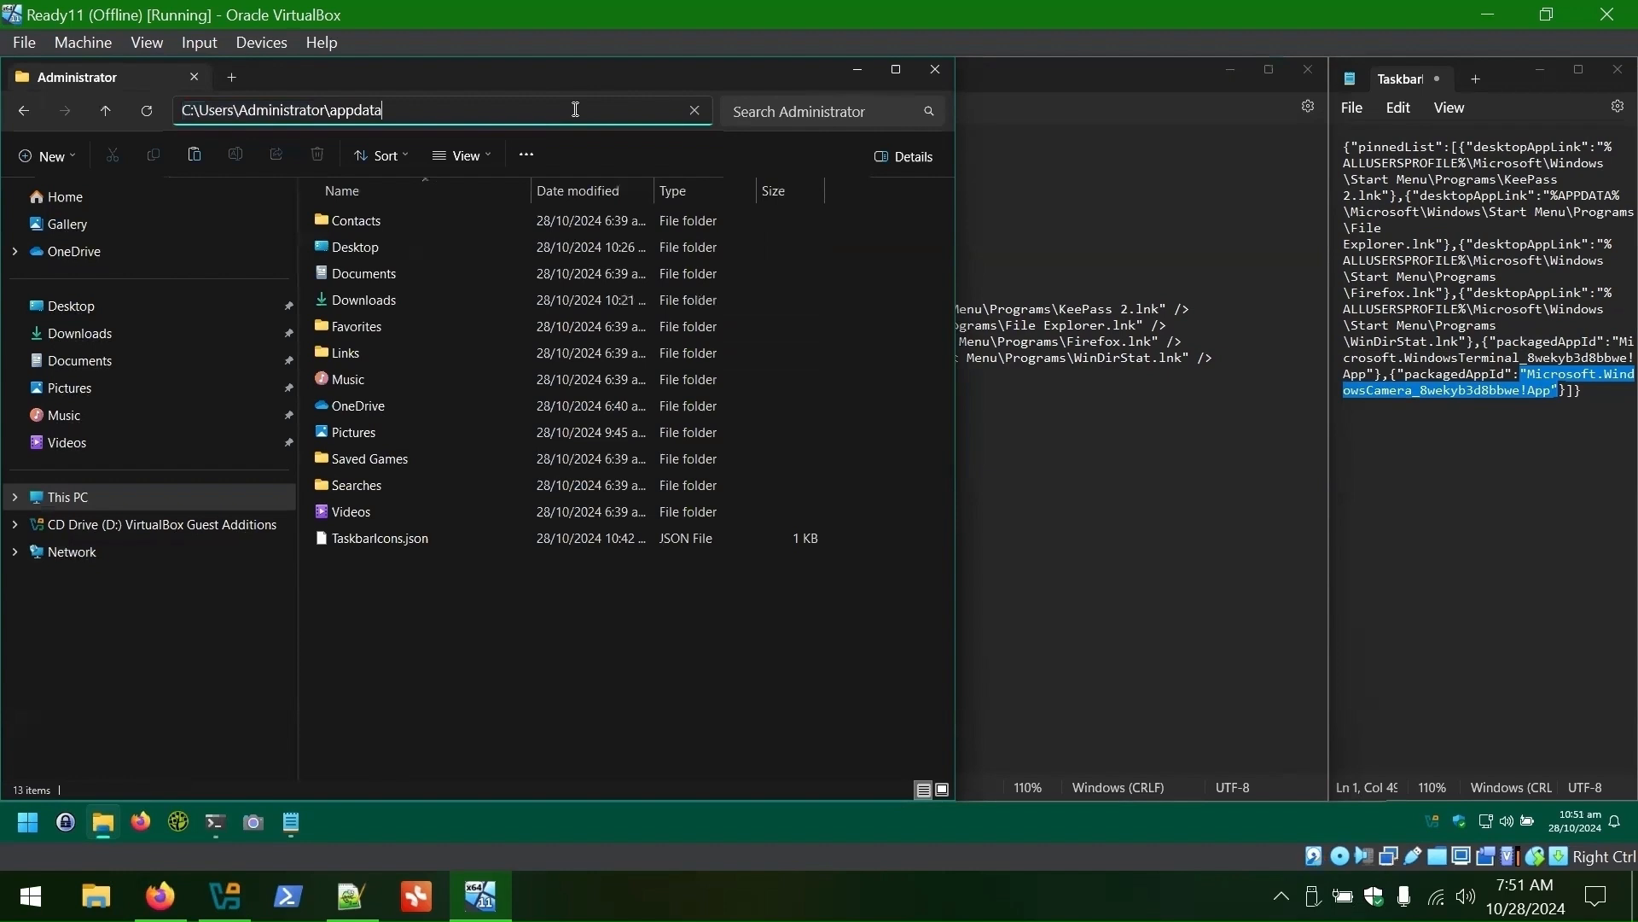
pyautogui.press('Return')
pyautogui.click(368, 220)
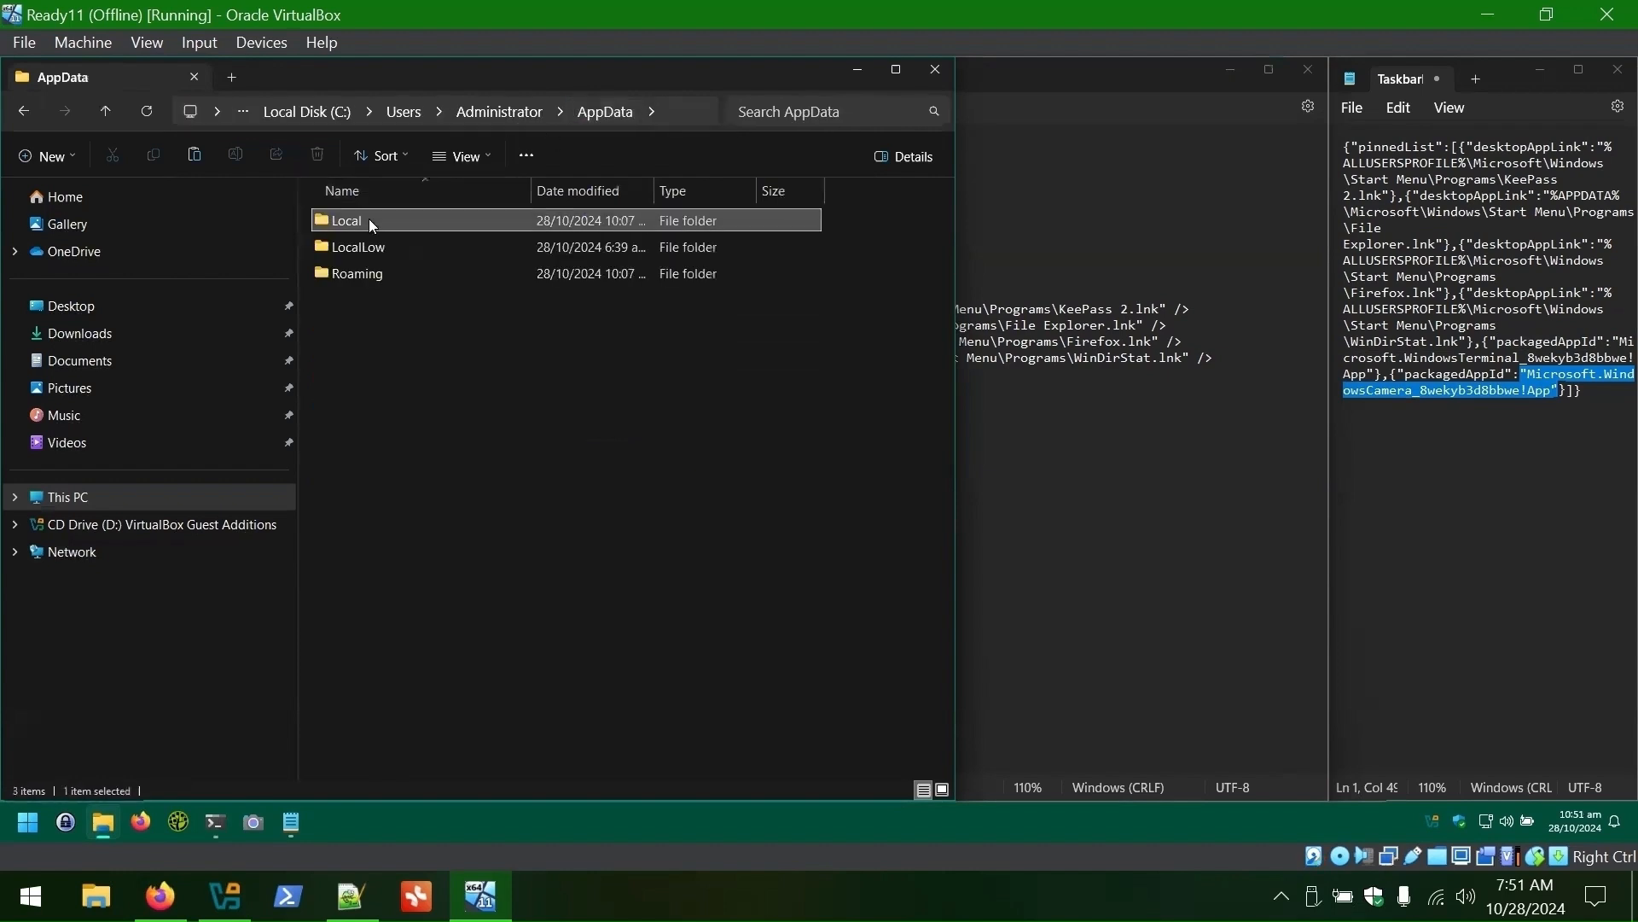
pyautogui.doubleClick(372, 223)
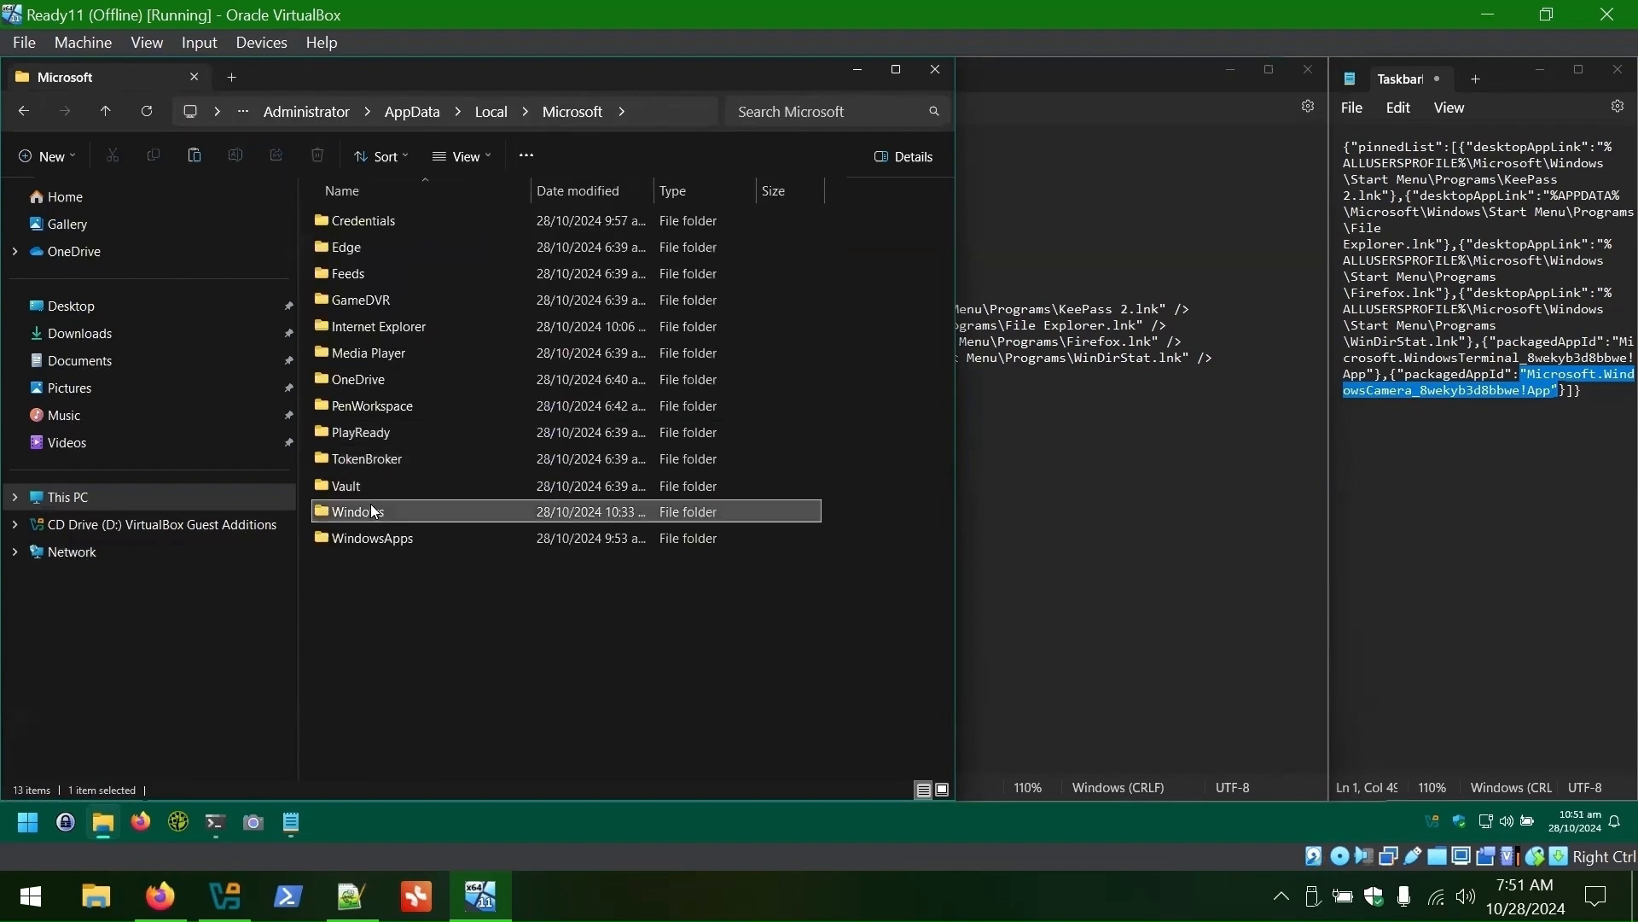
pyautogui.doubleClick(370, 504)
pyautogui.doubleClick(363, 674)
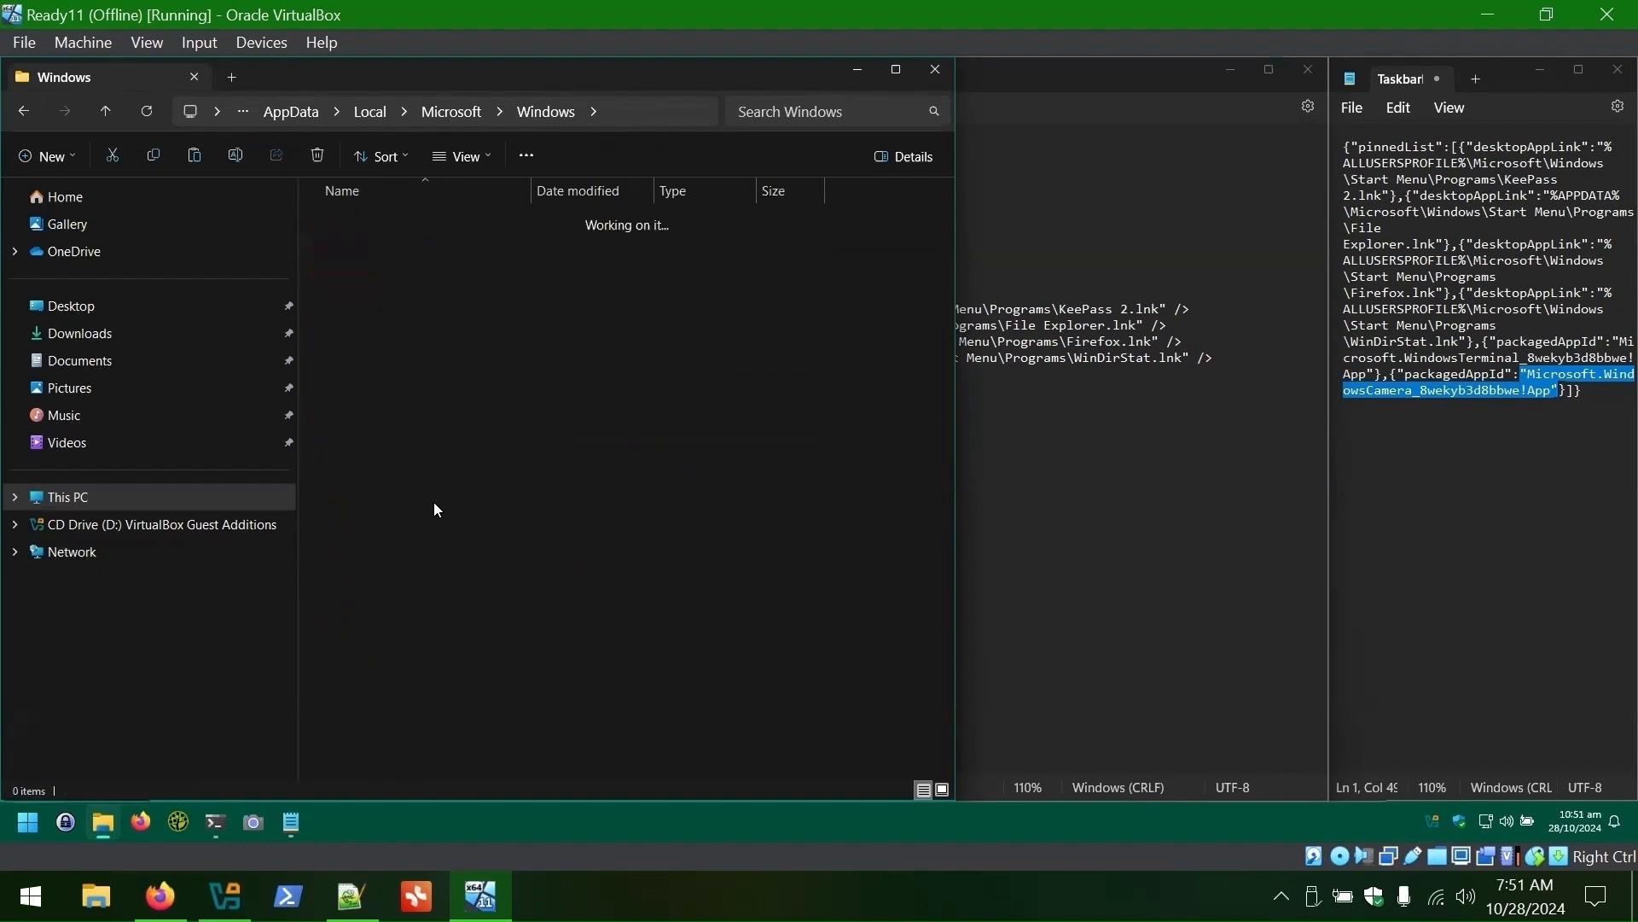
pyautogui.click(402, 252)
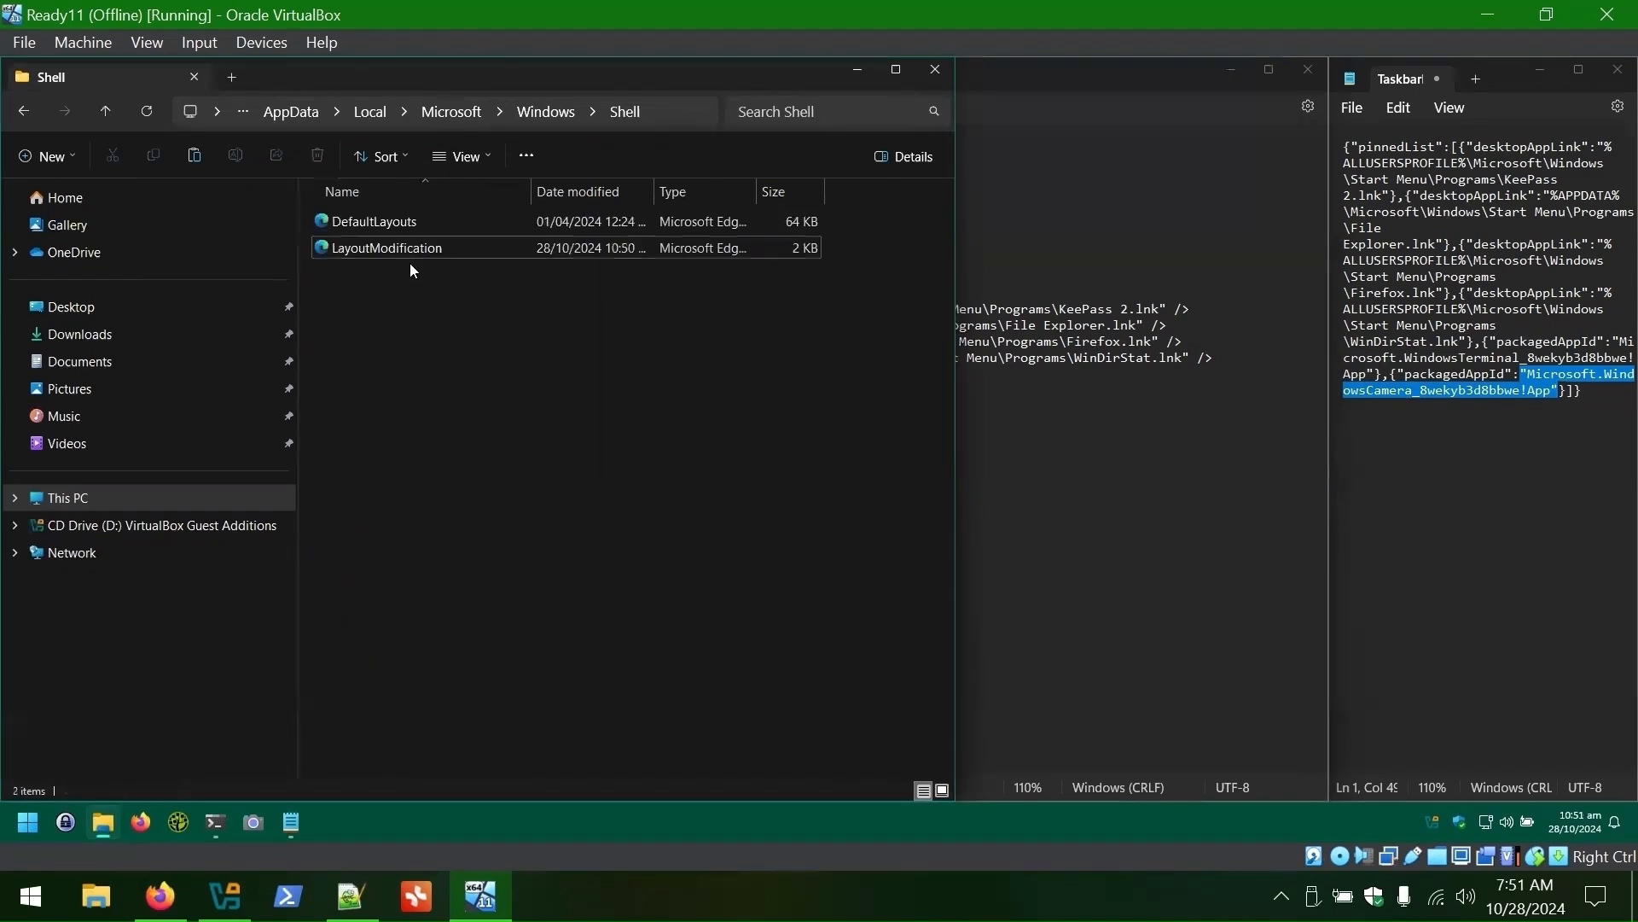
pyautogui.click(935, 69)
pyautogui.click(1308, 69)
# - Close PowerShell and delete TaskbarIcons.json from C:\Users\Administrator
pyautogui.click(1604, 78)
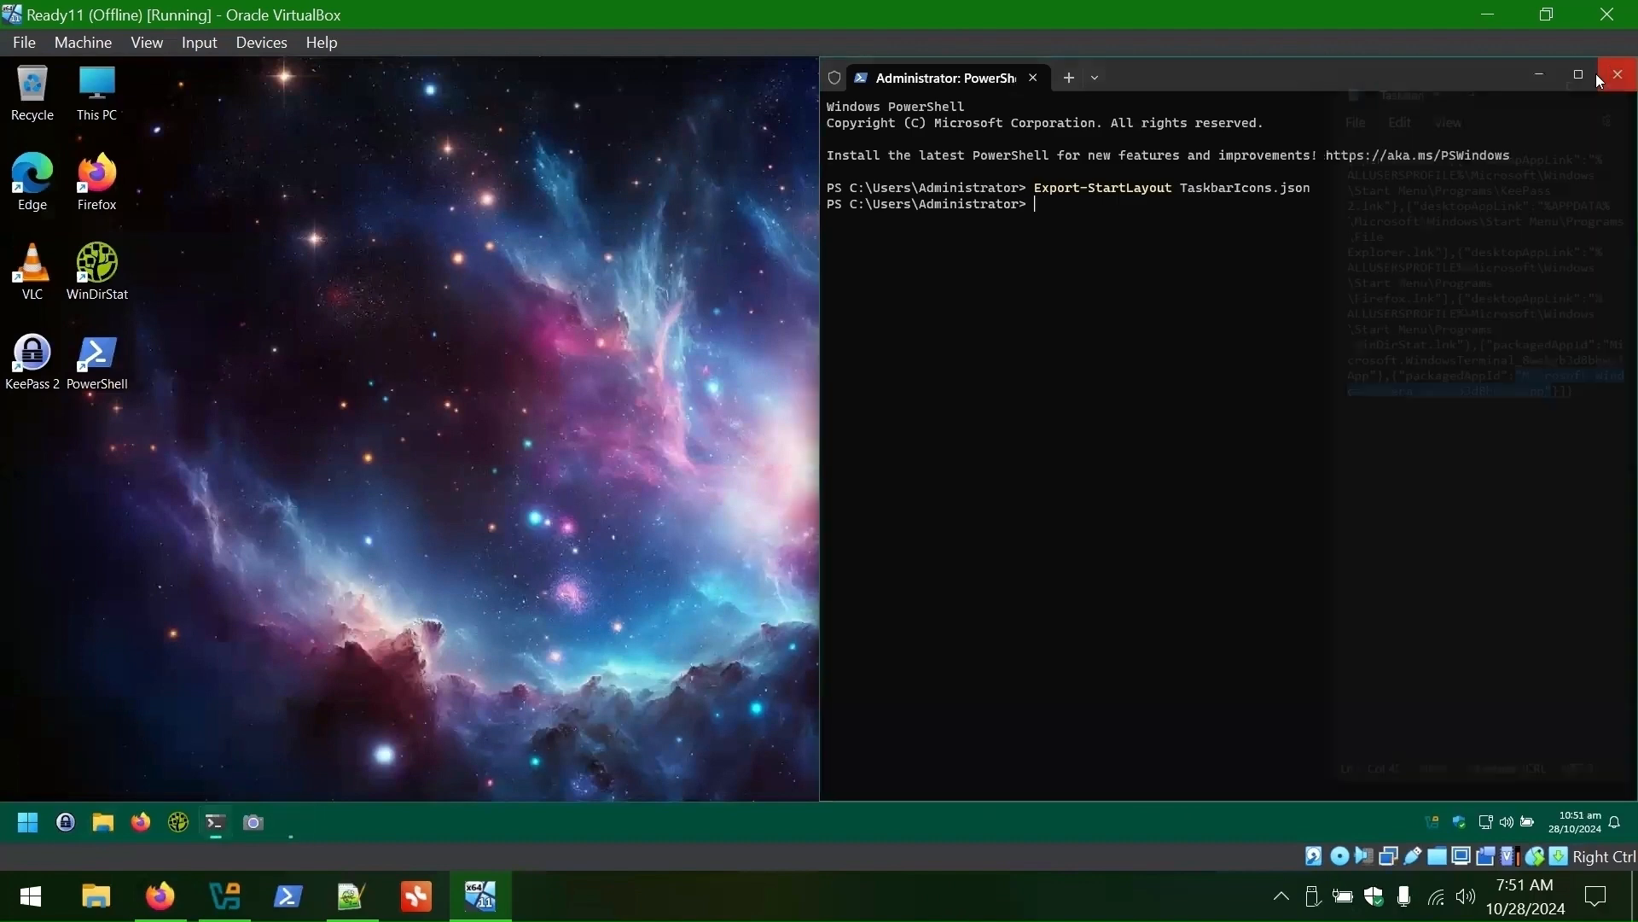
pyautogui.click(1604, 78)
pyautogui.click(103, 821)
pyautogui.doubleClick(730, 334)
pyautogui.doubleClick(695, 424)
pyautogui.doubleClick(708, 339)
pyautogui.click(730, 655)
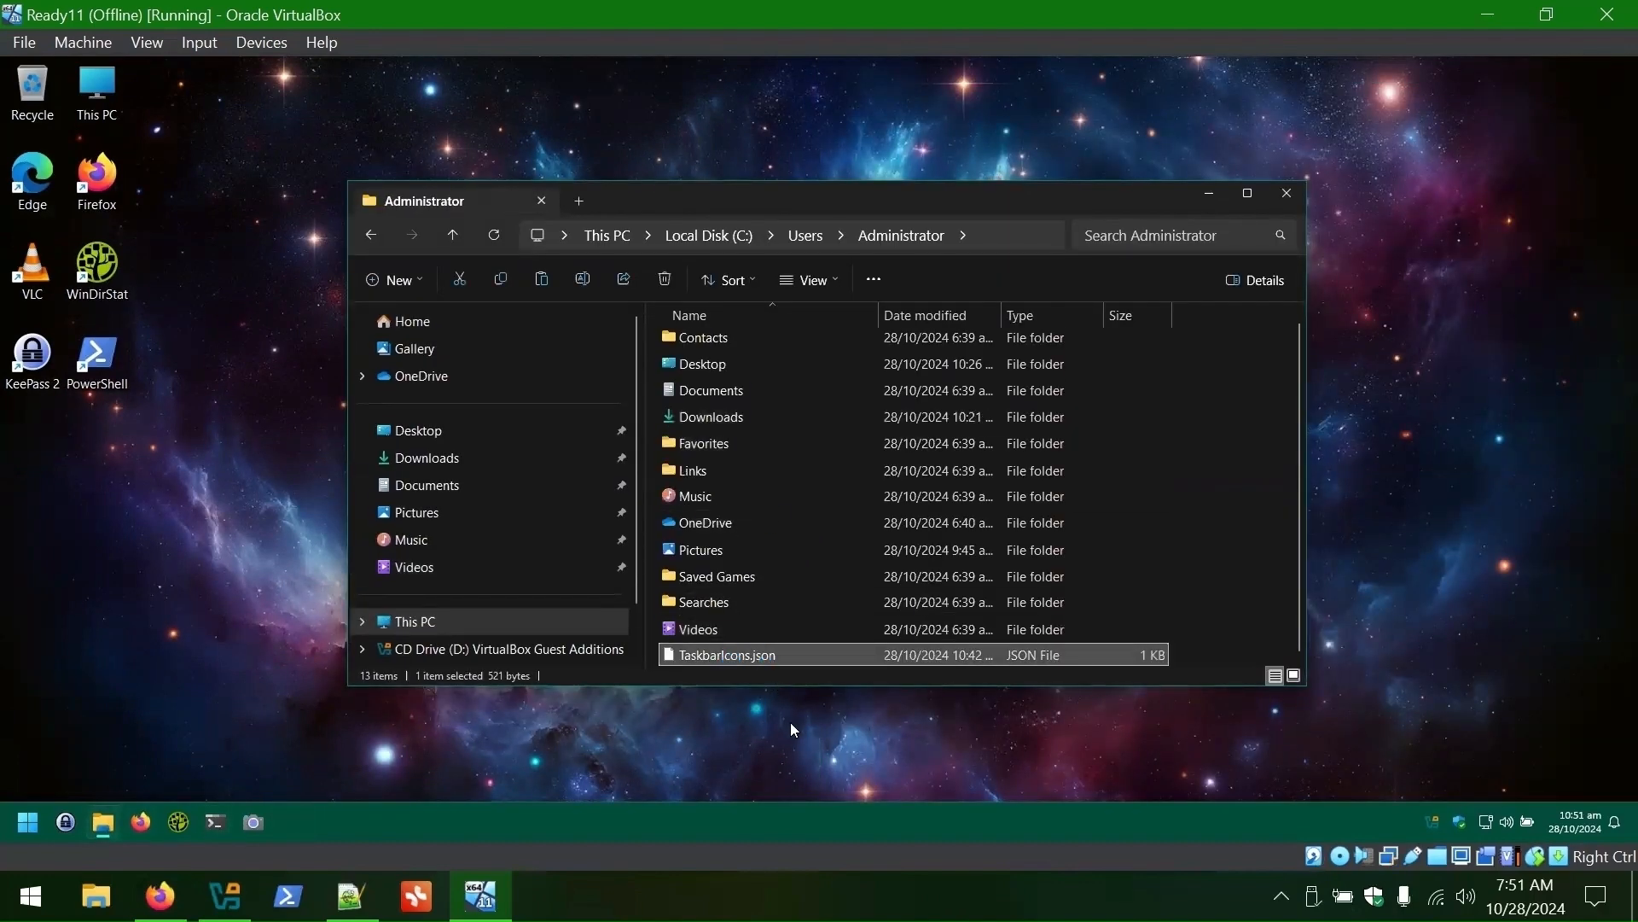
pyautogui.press('Delete')
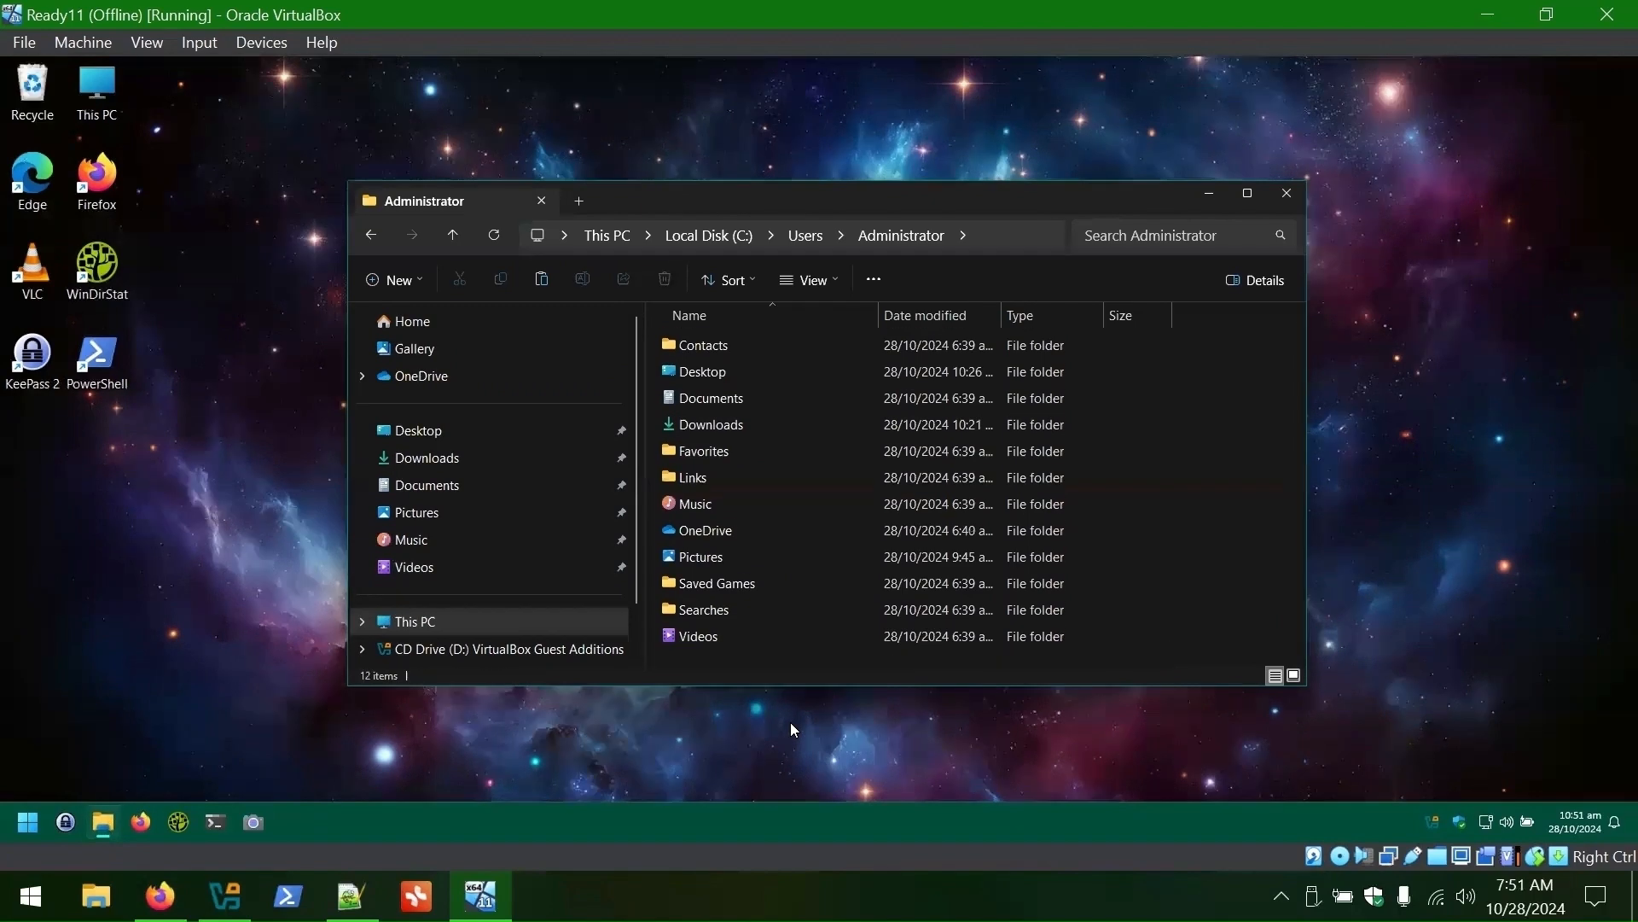
# - Empty the Recycle Bin and close the Explorer window
pyautogui.rightClick(31, 94)
pyautogui.click(162, 184)
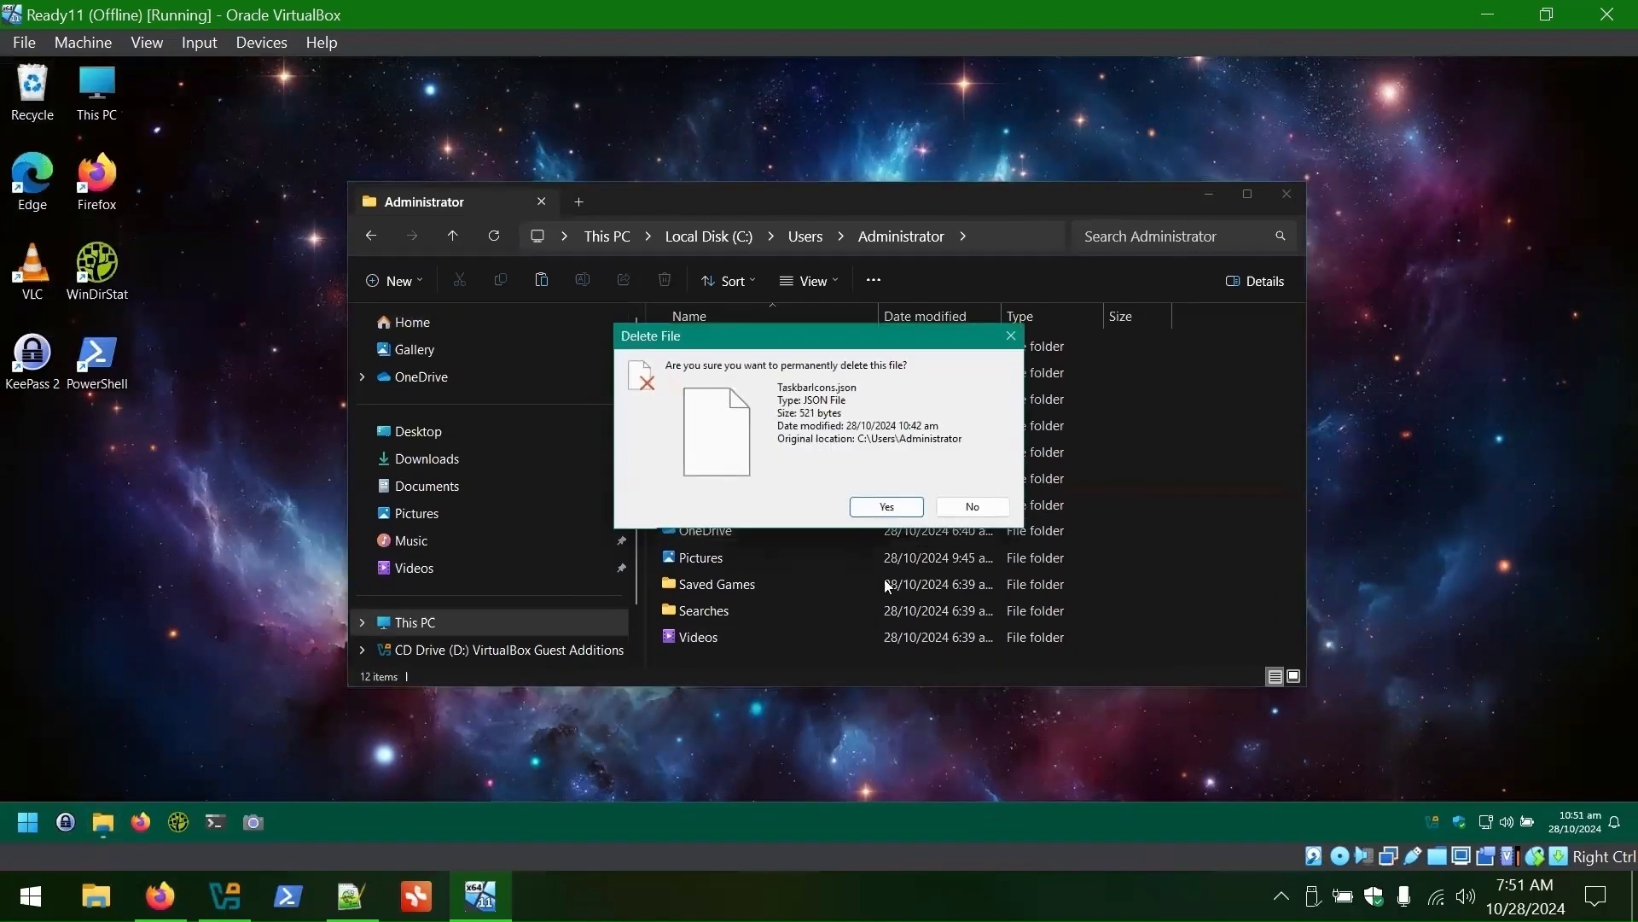
pyautogui.click(886, 505)
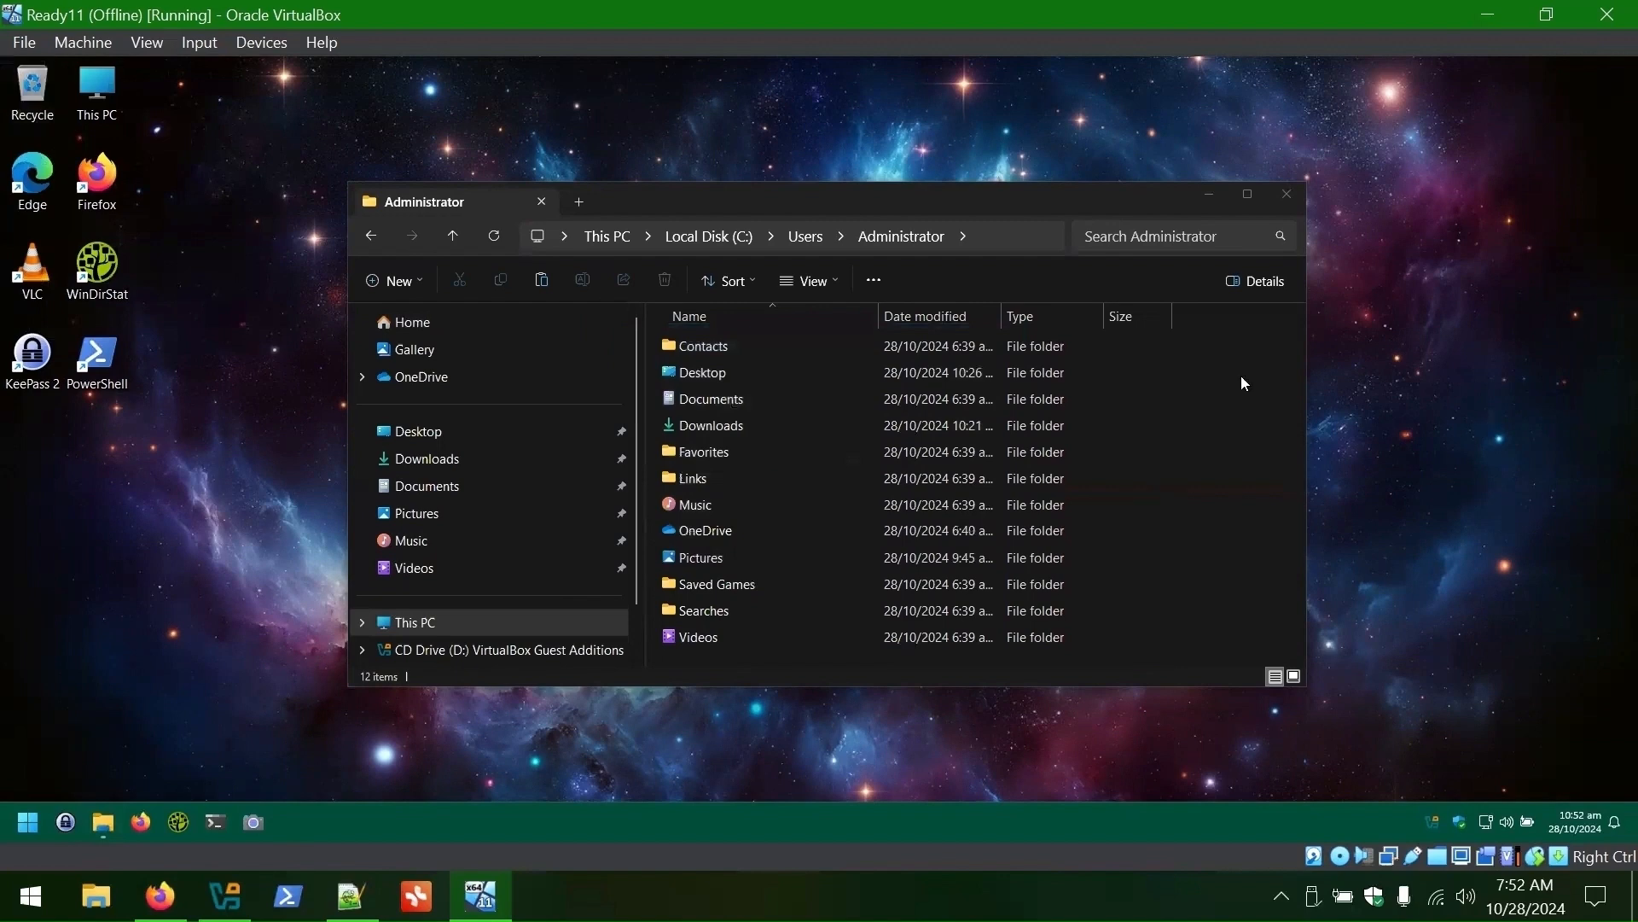
pyautogui.click(1296, 193)
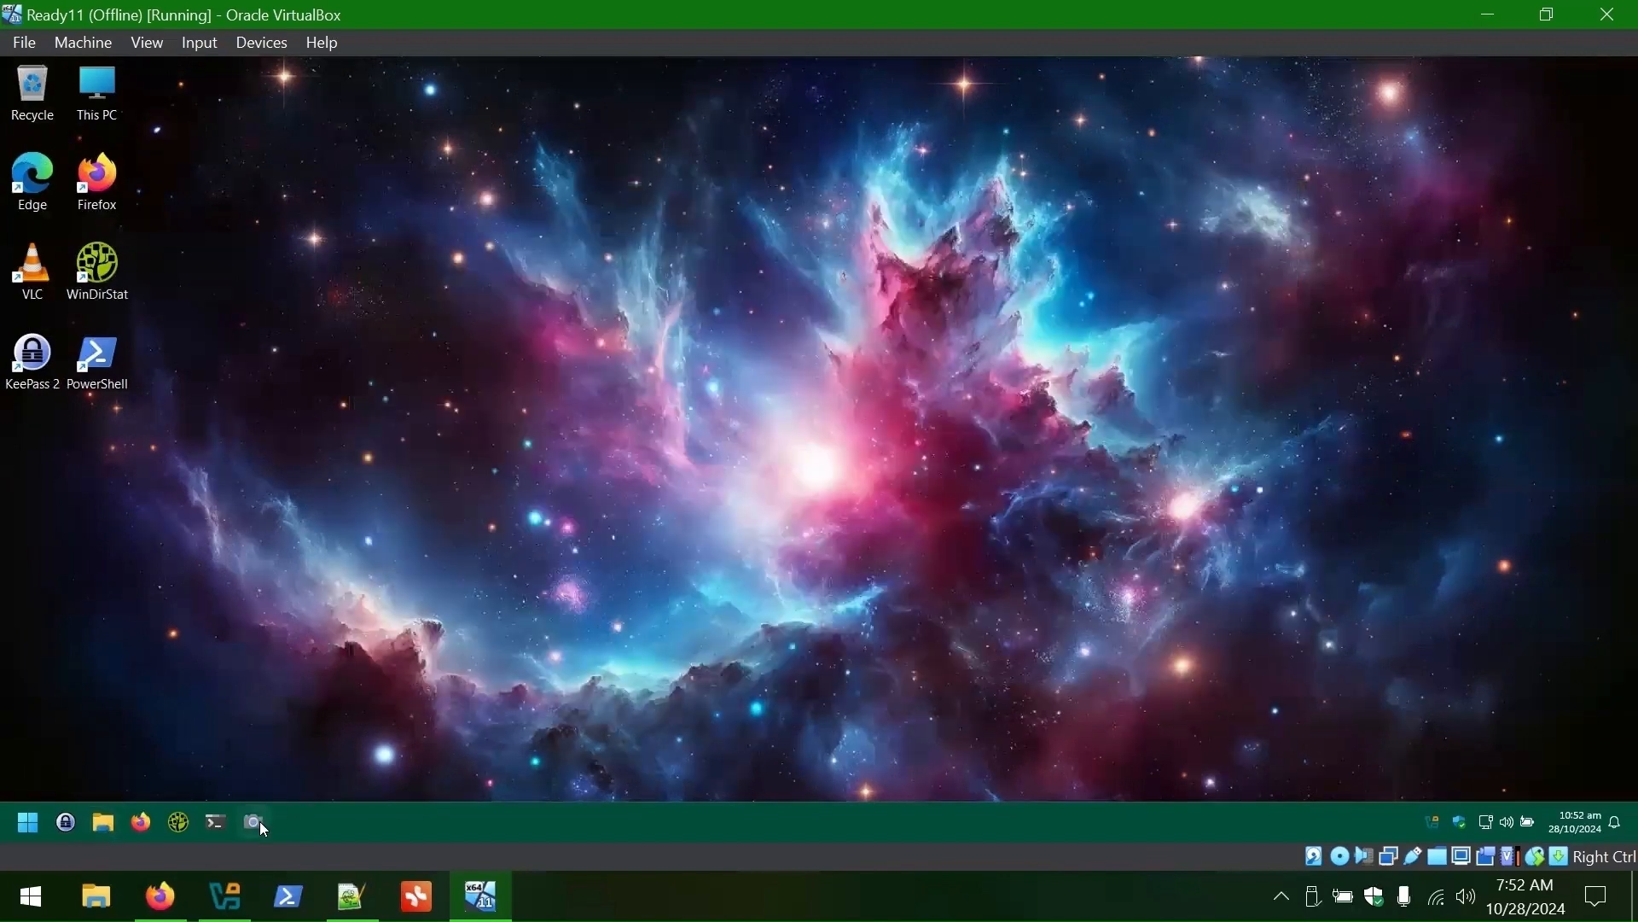
# - Unpin Camera, Terminal, WinDirStat, Firefox, File Explorer and KeePass 2 from the taskbar
pyautogui.rightClick(258, 821)
pyautogui.click(244, 777)
pyautogui.rightClick(217, 819)
pyautogui.click(175, 772)
pyautogui.rightClick(178, 821)
pyautogui.click(157, 776)
pyautogui.rightClick(138, 820)
pyautogui.click(113, 773)
pyautogui.rightClick(104, 821)
pyautogui.click(110, 773)
pyautogui.rightClick(66, 821)
pyautogui.click(84, 776)
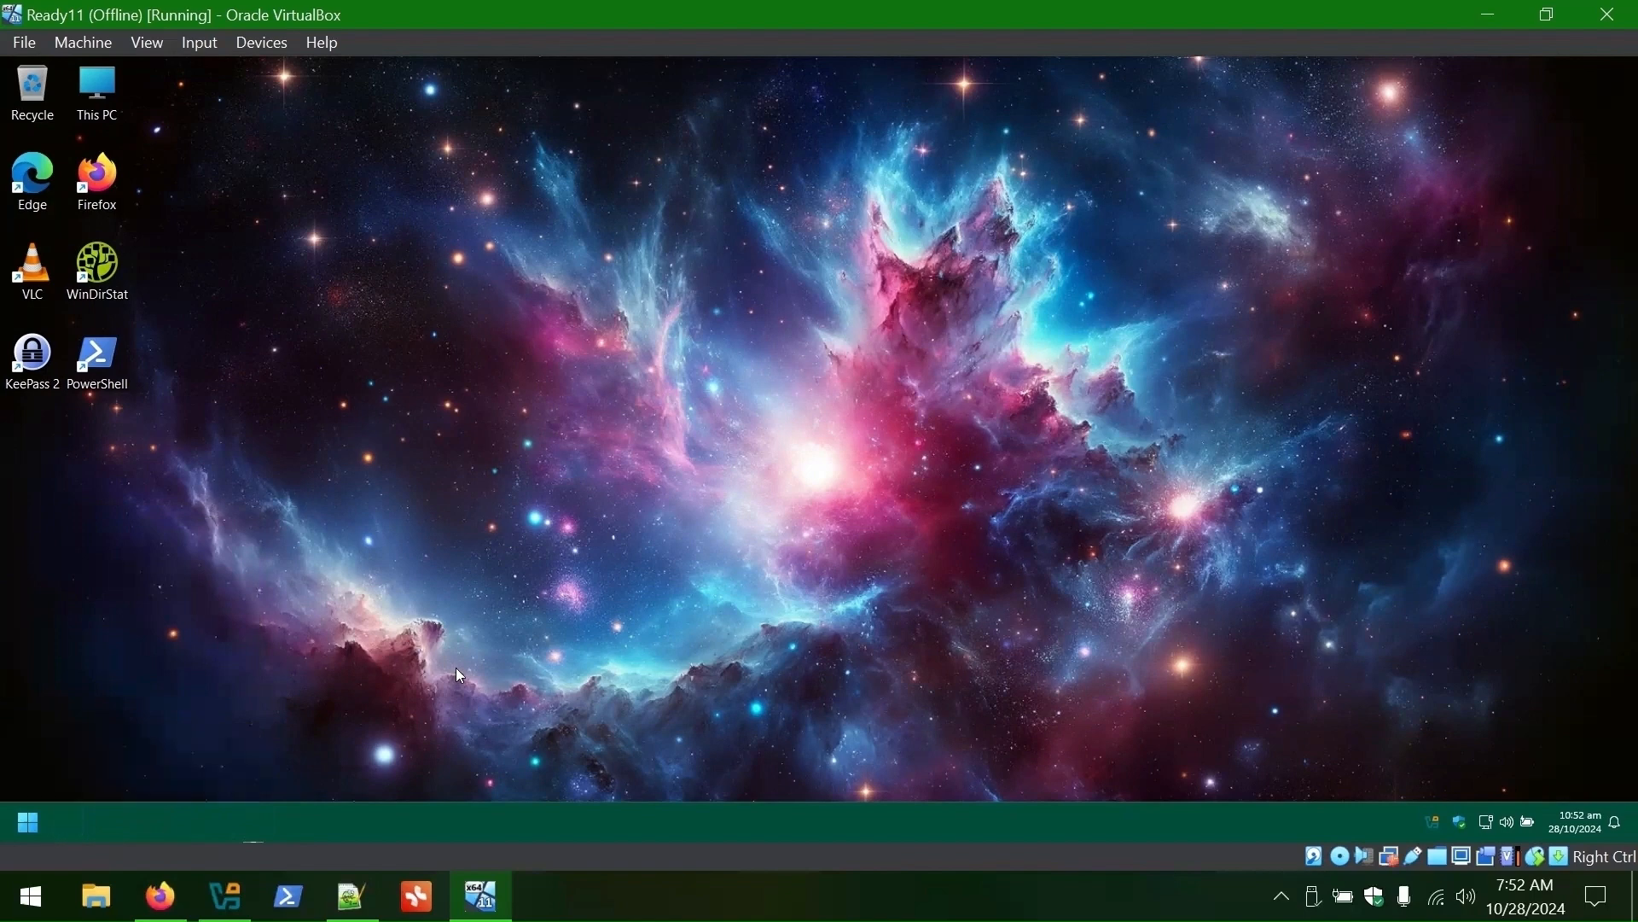
# - Unpin KeePass 2, File Explorer, Firefox and the other tiles from Start
pyautogui.click(34, 817)
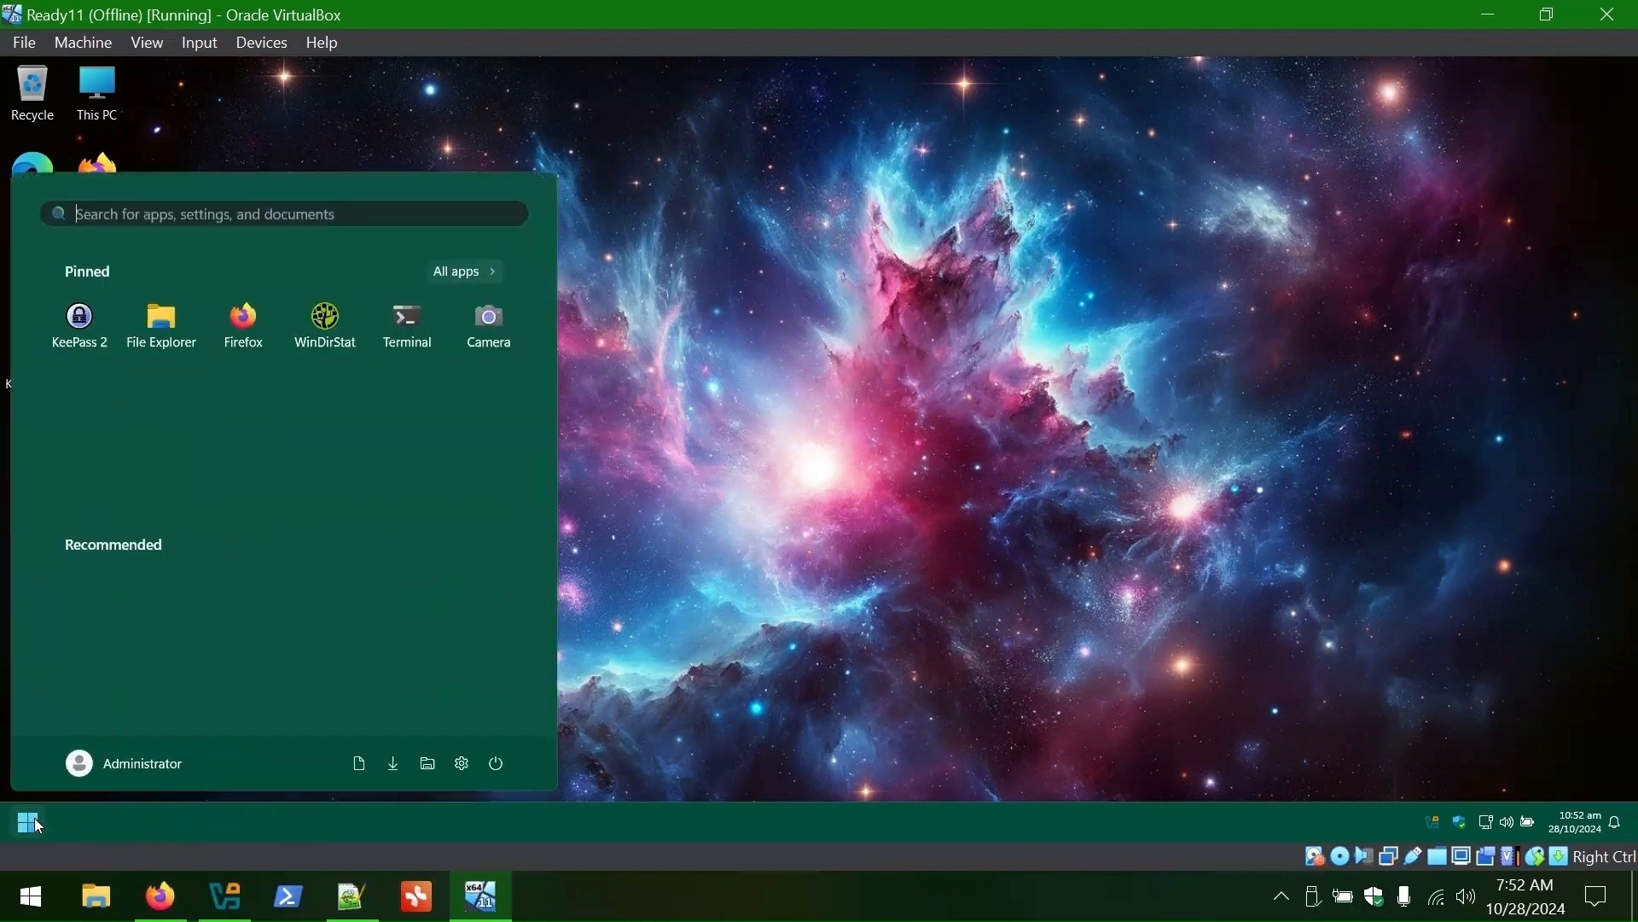
pyautogui.rightClick(94, 328)
pyautogui.click(179, 339)
pyautogui.rightClick(85, 317)
pyautogui.click(171, 322)
pyautogui.rightClick(86, 320)
pyautogui.click(144, 309)
pyautogui.rightClick(78, 319)
pyautogui.click(141, 337)
pyautogui.click(801, 478)
pyautogui.click(24, 822)
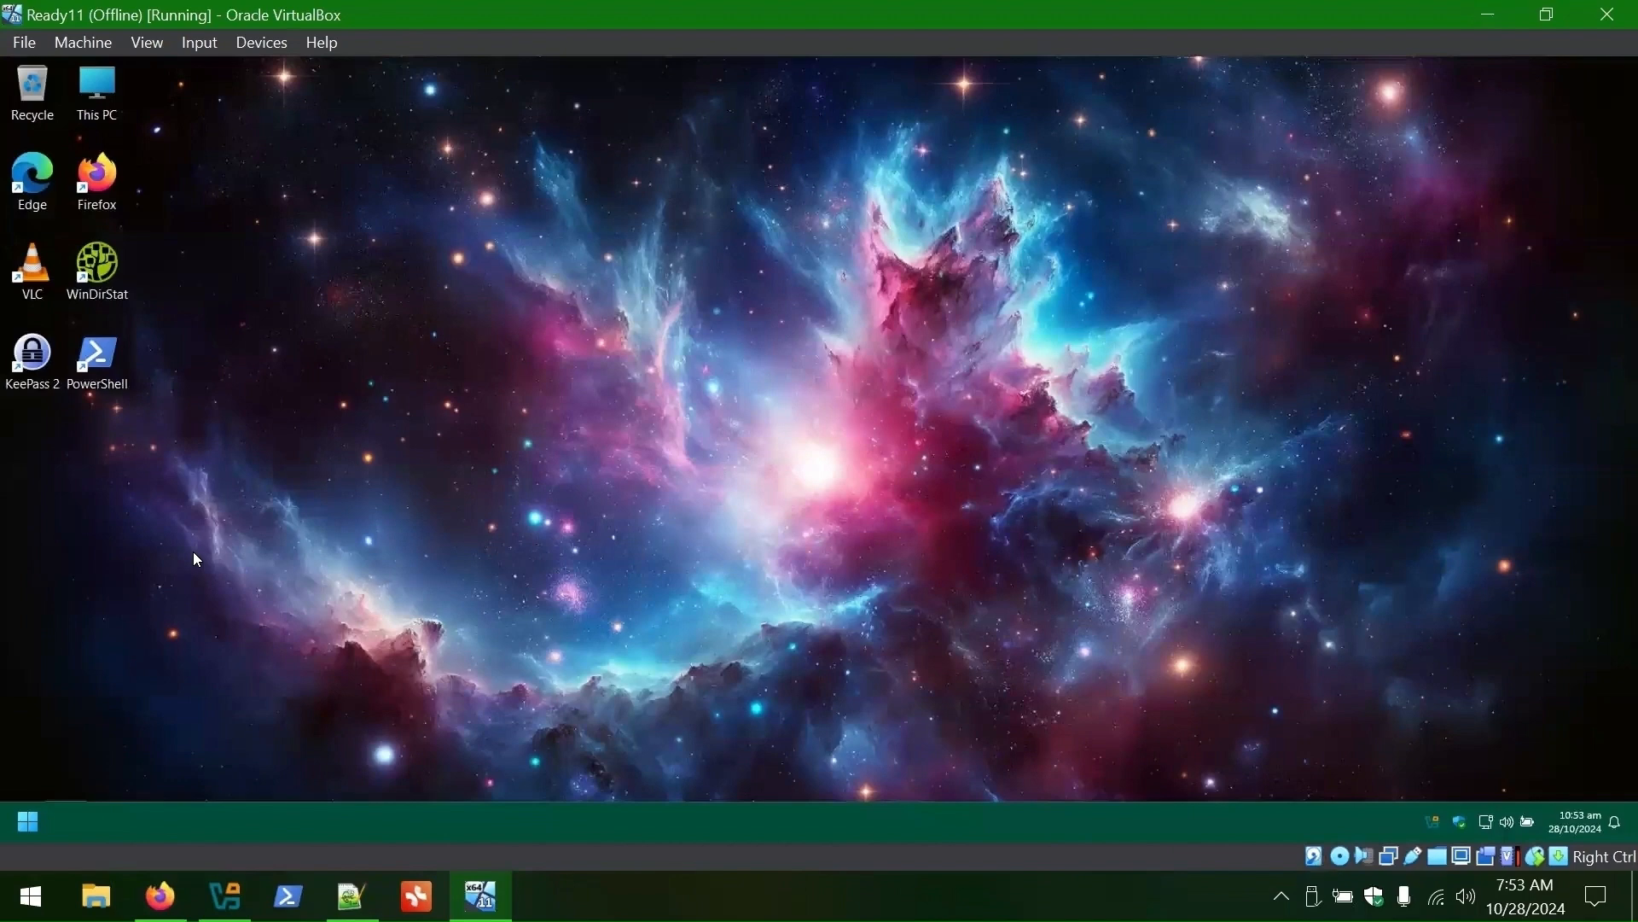
# - Launch File Explorer from Start search and open C:\Users\Administrator
pyautogui.click(31, 824)
pyautogui.write('file')
pyautogui.rightClick(126, 364)
pyautogui.click(213, 428)
pyautogui.click(393, 525)
pyautogui.doubleClick(742, 358)
pyautogui.doubleClick(770, 430)
pyautogui.doubleClick(708, 341)
# - Navigate to AppData\Local\Microsoft\Windows\Shell
pyautogui.click(893, 236)
pyautogui.write('\\AppData')
pyautogui.press('Return')
pyautogui.doubleClick(715, 347)
pyautogui.doubleClick(715, 425)
pyautogui.doubleClick(713, 624)
pyautogui.scroll(-5, 715, 546)
pyautogui.doubleClick(715, 522)
# - Edit LayoutModification in Notepad, delete the stray colons on lines 12 and 13, and save
pyautogui.rightClick(707, 374)
pyautogui.click(778, 666)
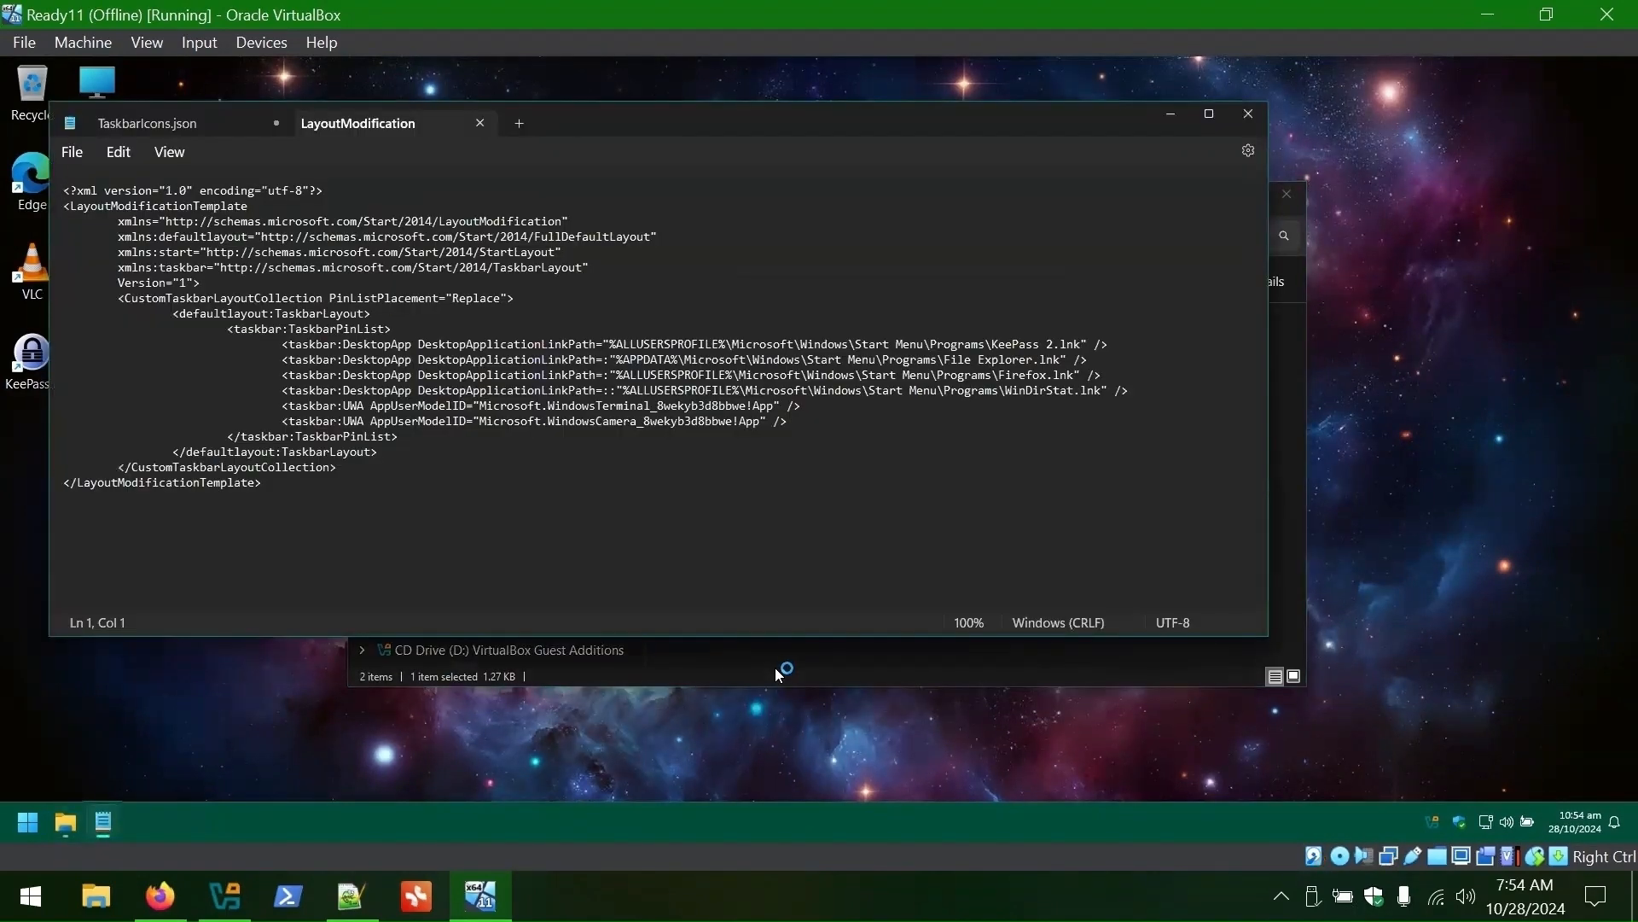
pyautogui.scroll(1, 599, 343)
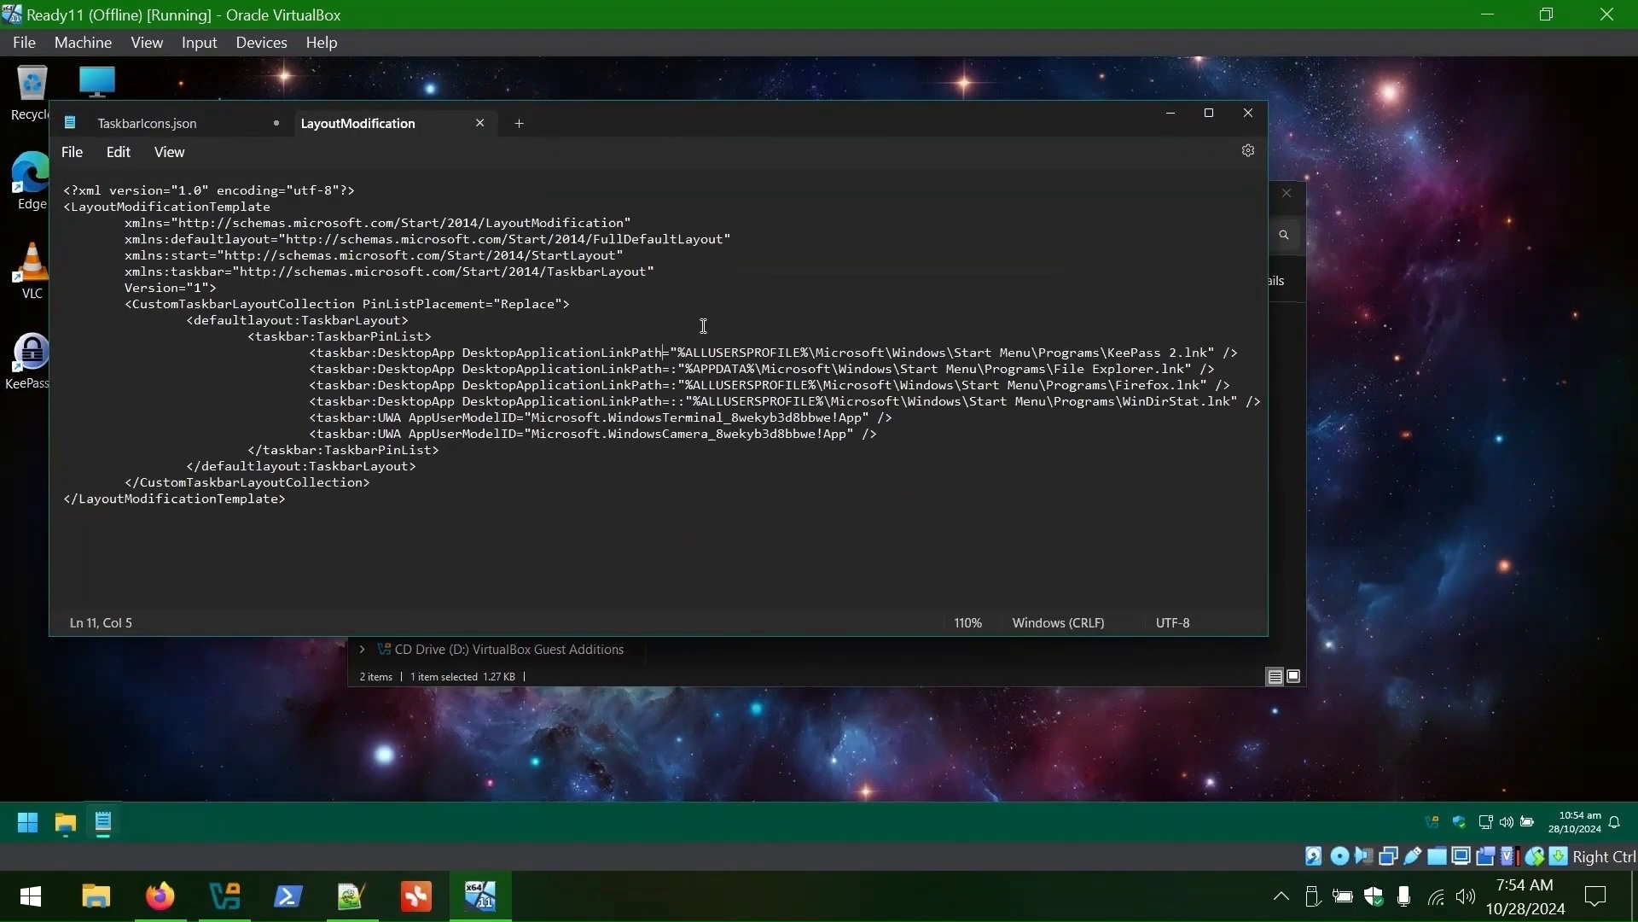
pyautogui.press('Delete')
pyautogui.press('Down')
pyautogui.press('Delete')
pyautogui.press('Down')
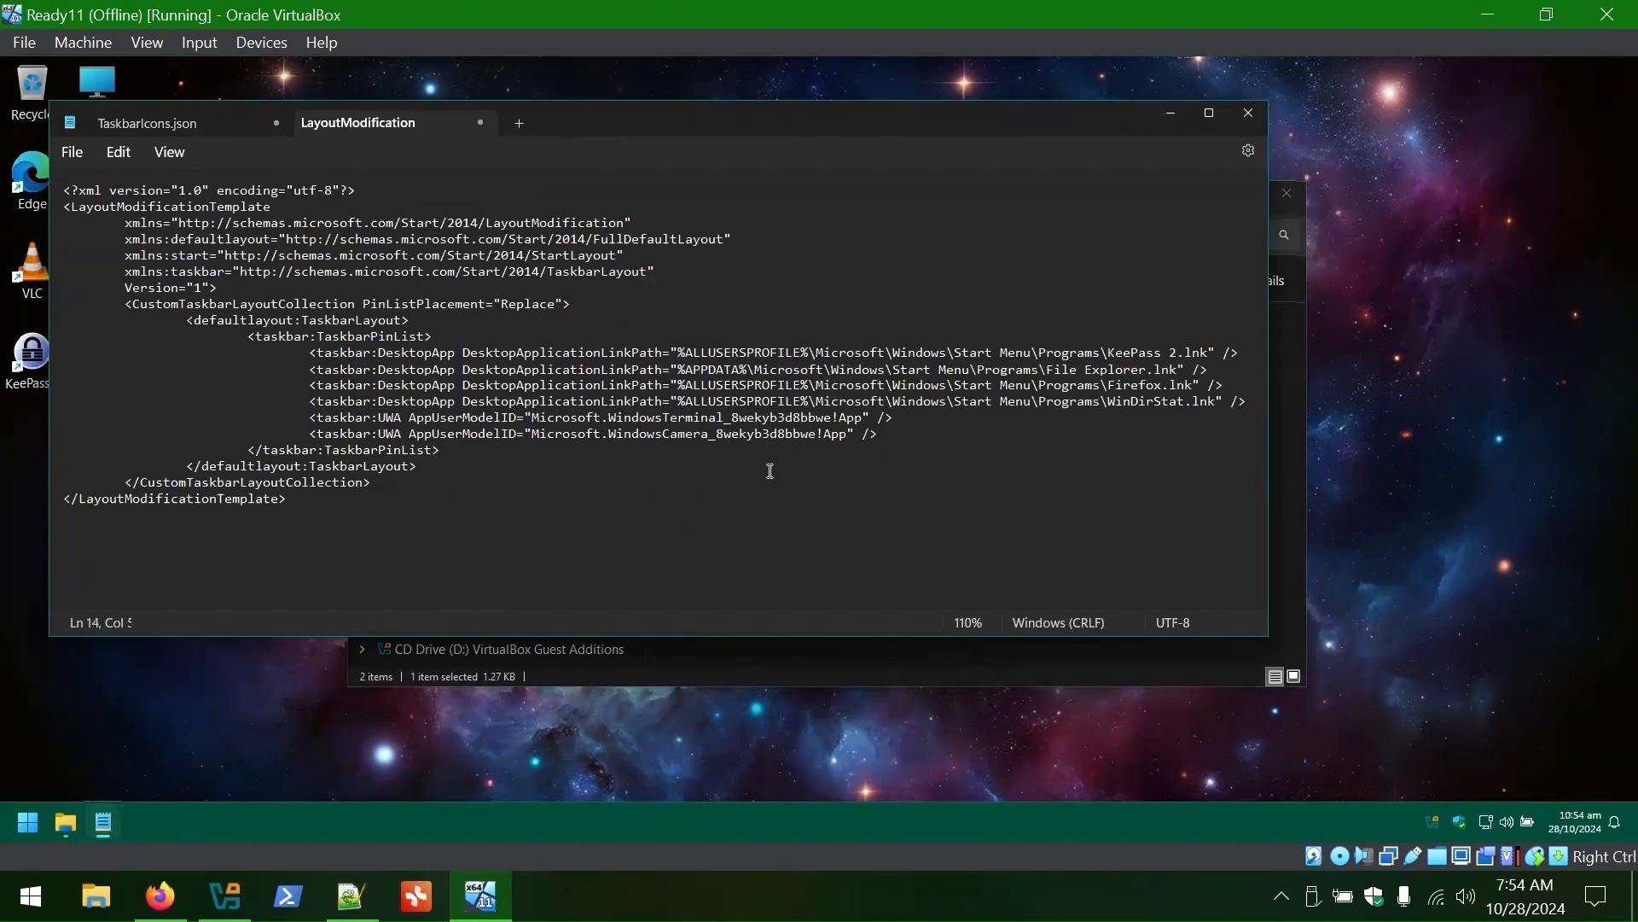
pyautogui.click(73, 152)
pyautogui.click(110, 280)
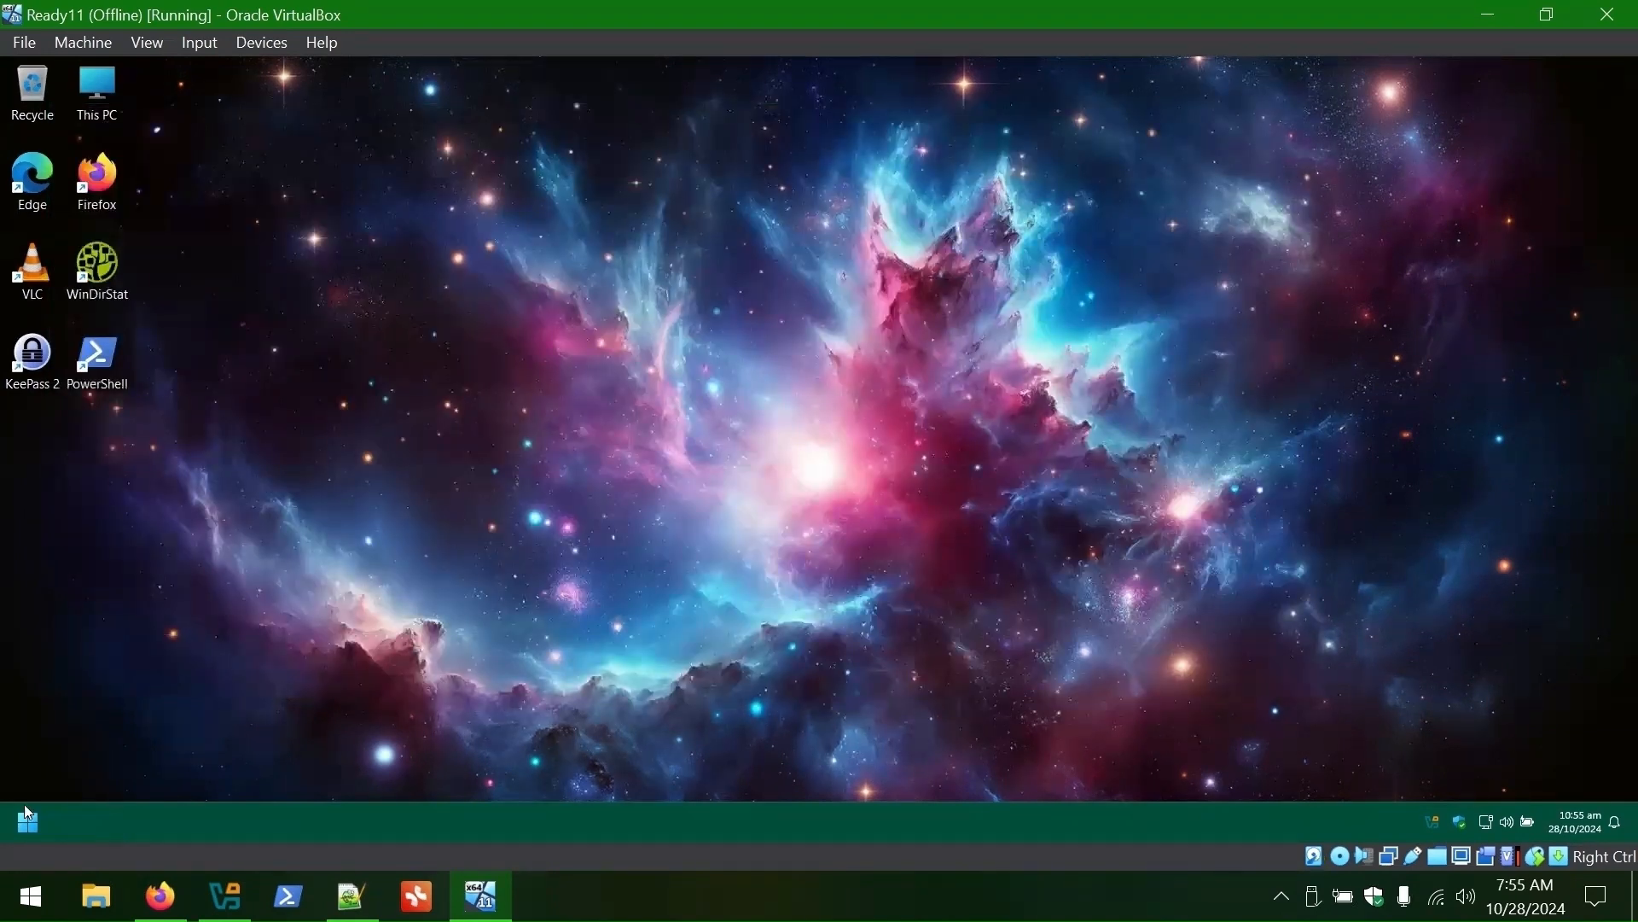
pyautogui.click(497, 763)
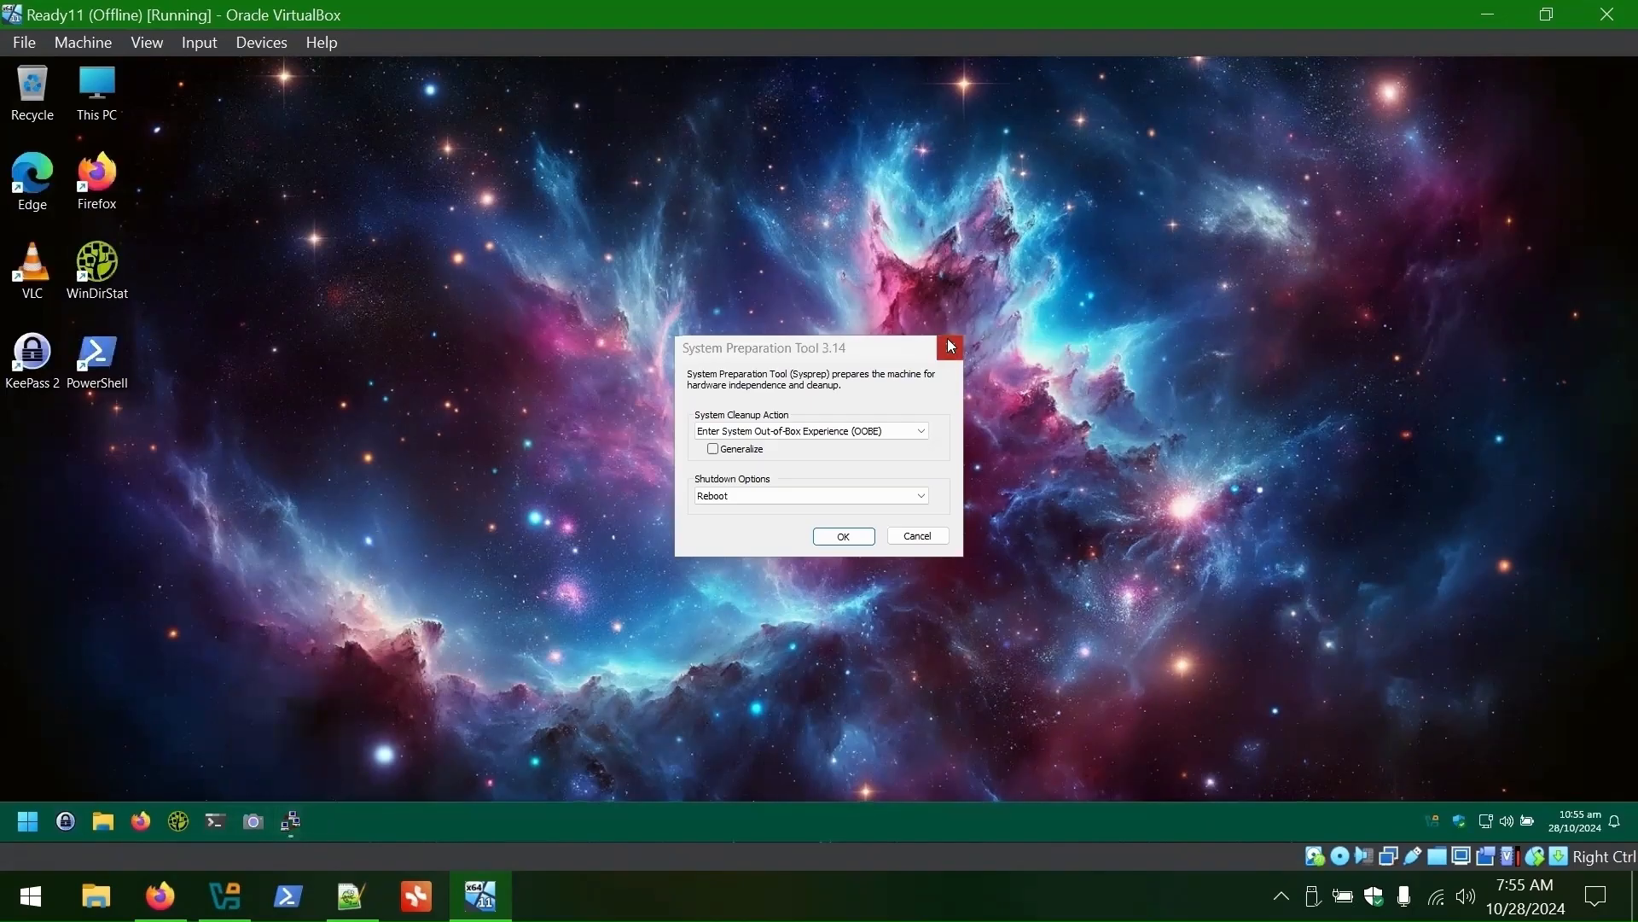
# - Close Sysprep and unpin Camera, Terminal, WinDirStat, Firefox, File Explorer and KeePass 2 from the taskbar
pyautogui.click(951, 346)
pyautogui.rightClick(249, 827)
pyautogui.click(231, 773)
pyautogui.rightClick(216, 822)
pyautogui.click(170, 778)
pyautogui.rightClick(178, 822)
pyautogui.click(171, 773)
pyautogui.rightClick(141, 822)
pyautogui.click(123, 771)
pyautogui.rightClick(104, 822)
pyautogui.click(87, 773)
pyautogui.rightClick(66, 822)
pyautogui.click(60, 774)
# - Pin the 'voice' search result and Terminal to Start via Start search
pyautogui.click(33, 819)
pyautogui.write('Firefox')
pyautogui.press('BackSpace')
pyautogui.press('BackSpace')
pyautogui.press('BackSpace')
pyautogui.press('BackSpace')
pyautogui.press('BackSpace')
pyautogui.press('BackSpace')
pyautogui.press('BackSpace')
pyautogui.write('Windi')
pyautogui.press('BackSpace')
pyautogui.press('BackSpace')
pyautogui.press('BackSpace')
pyautogui.press('BackSpace')
pyautogui.press('BackSpace')
pyautogui.press('BackSpace')
pyautogui.write('voice')
pyautogui.rightClick(128, 368)
pyautogui.click(120, 413)
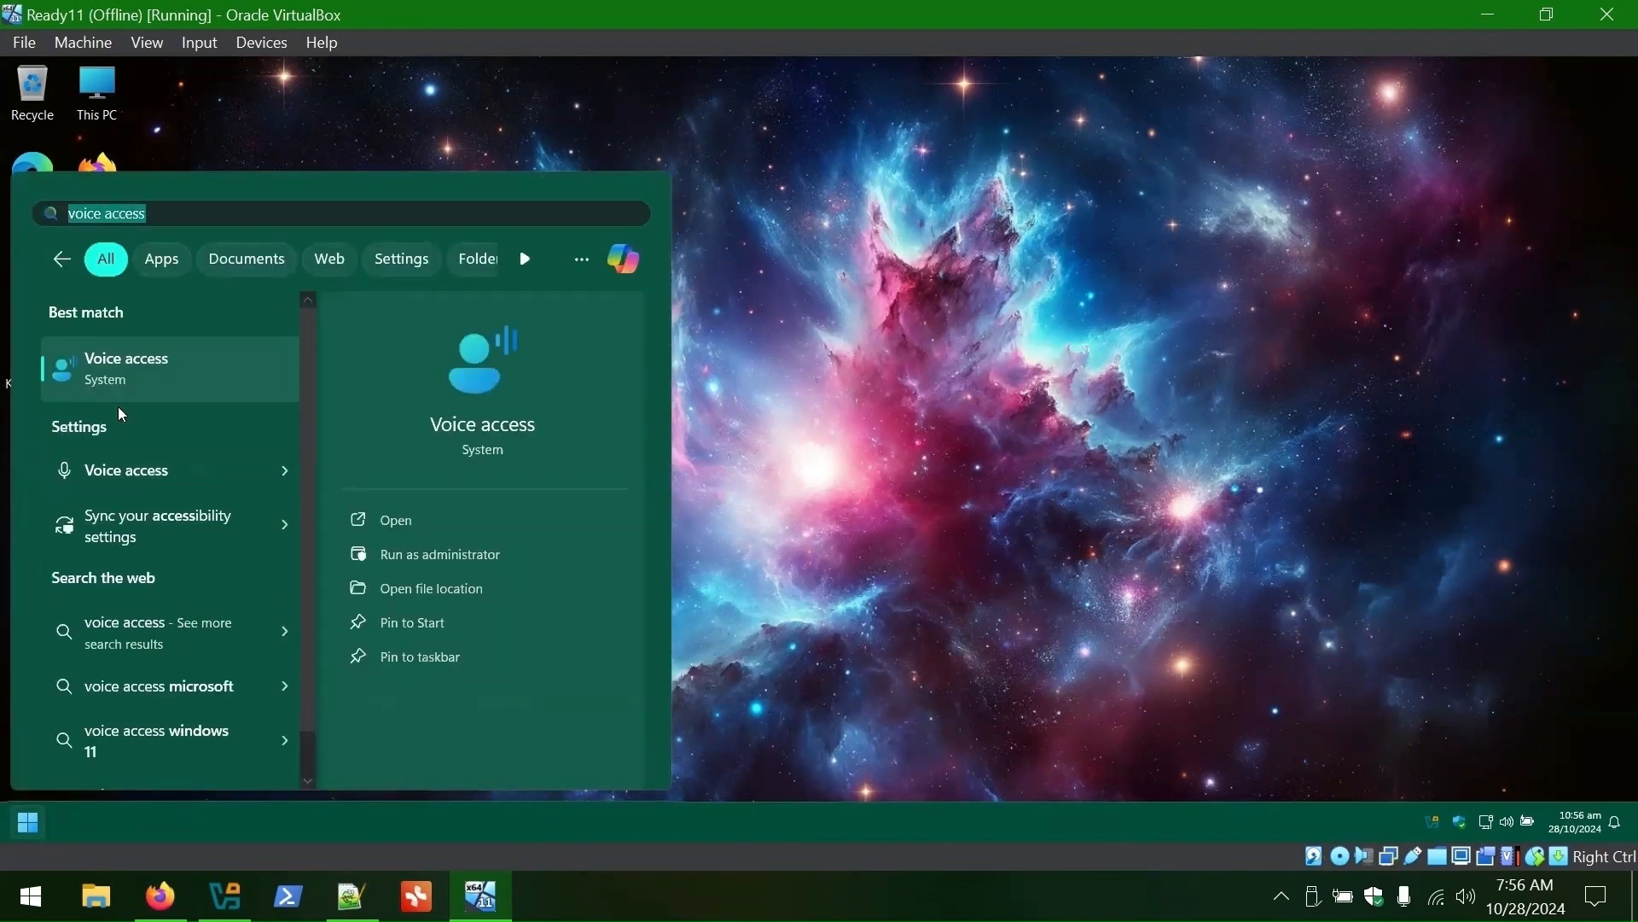
pyautogui.write('Terminal')
pyautogui.rightClick(128, 368)
pyautogui.click(135, 427)
# - Pin File Explorer and KeePass 2 to Start, then close the Start menu
pyautogui.write('File')
pyautogui.rightClick(131, 369)
pyautogui.click(188, 430)
pyautogui.write('This pc')
pyautogui.press('BackSpace')
pyautogui.press('BackSpace')
pyautogui.press('BackSpace')
pyautogui.press('BackSpace')
pyautogui.press('BackSpace')
pyautogui.press('BackSpace')
pyautogui.press('BackSpace')
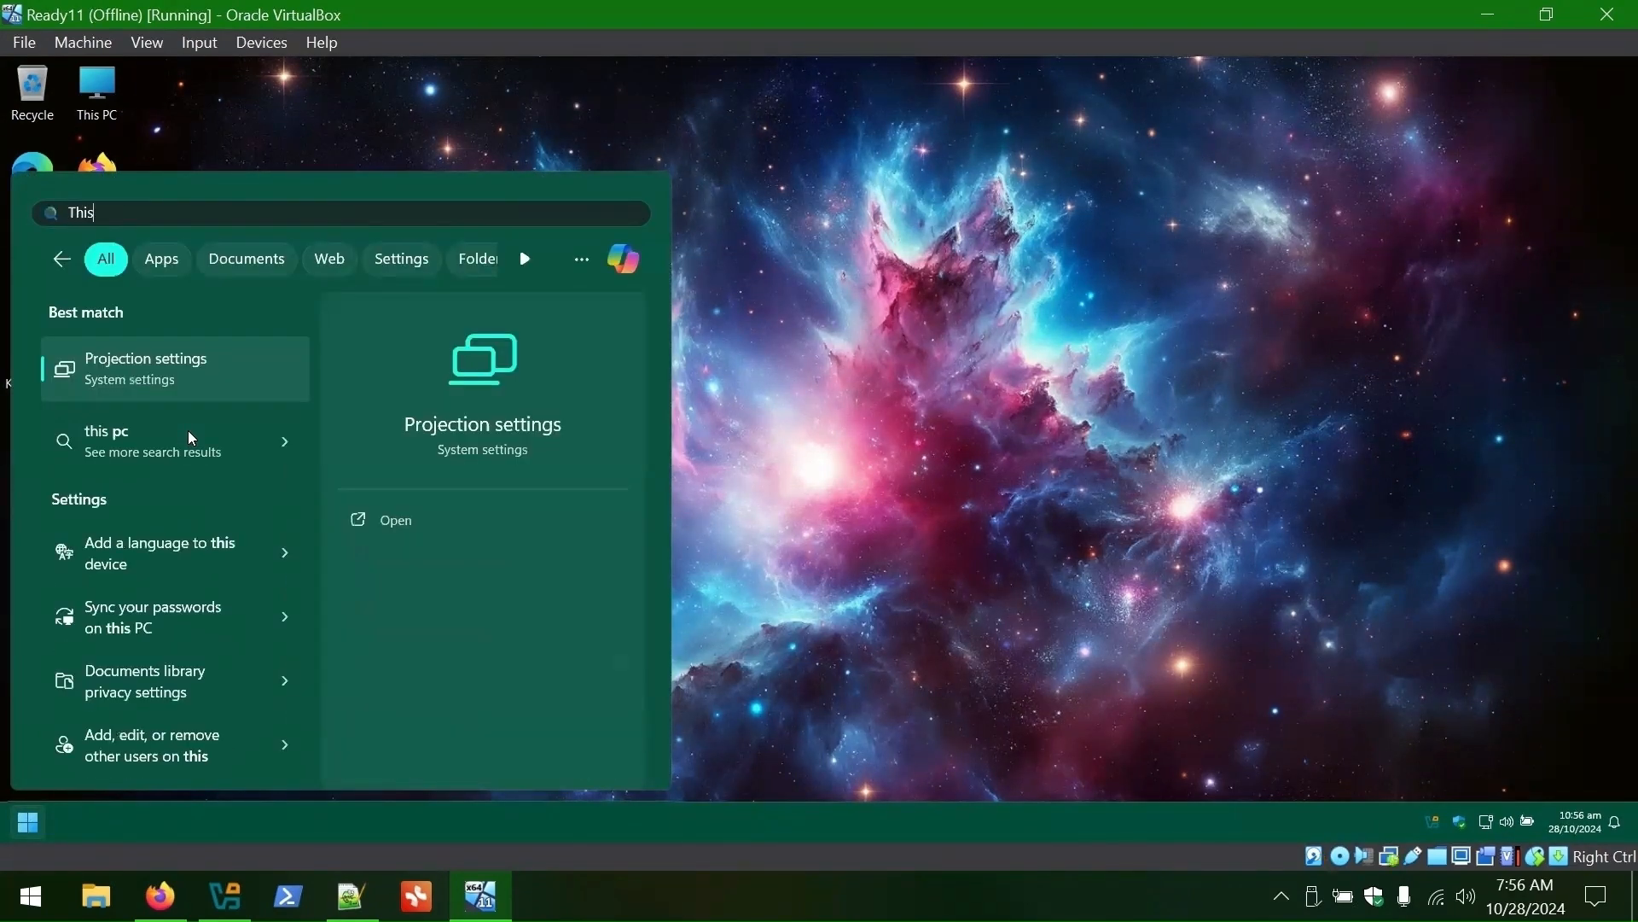
pyautogui.write('Setting')
pyautogui.rightClick(141, 368)
pyautogui.click(133, 224)
pyautogui.write('keepas')
pyautogui.rightClick(125, 366)
pyautogui.click(162, 433)
pyautogui.click(32, 824)
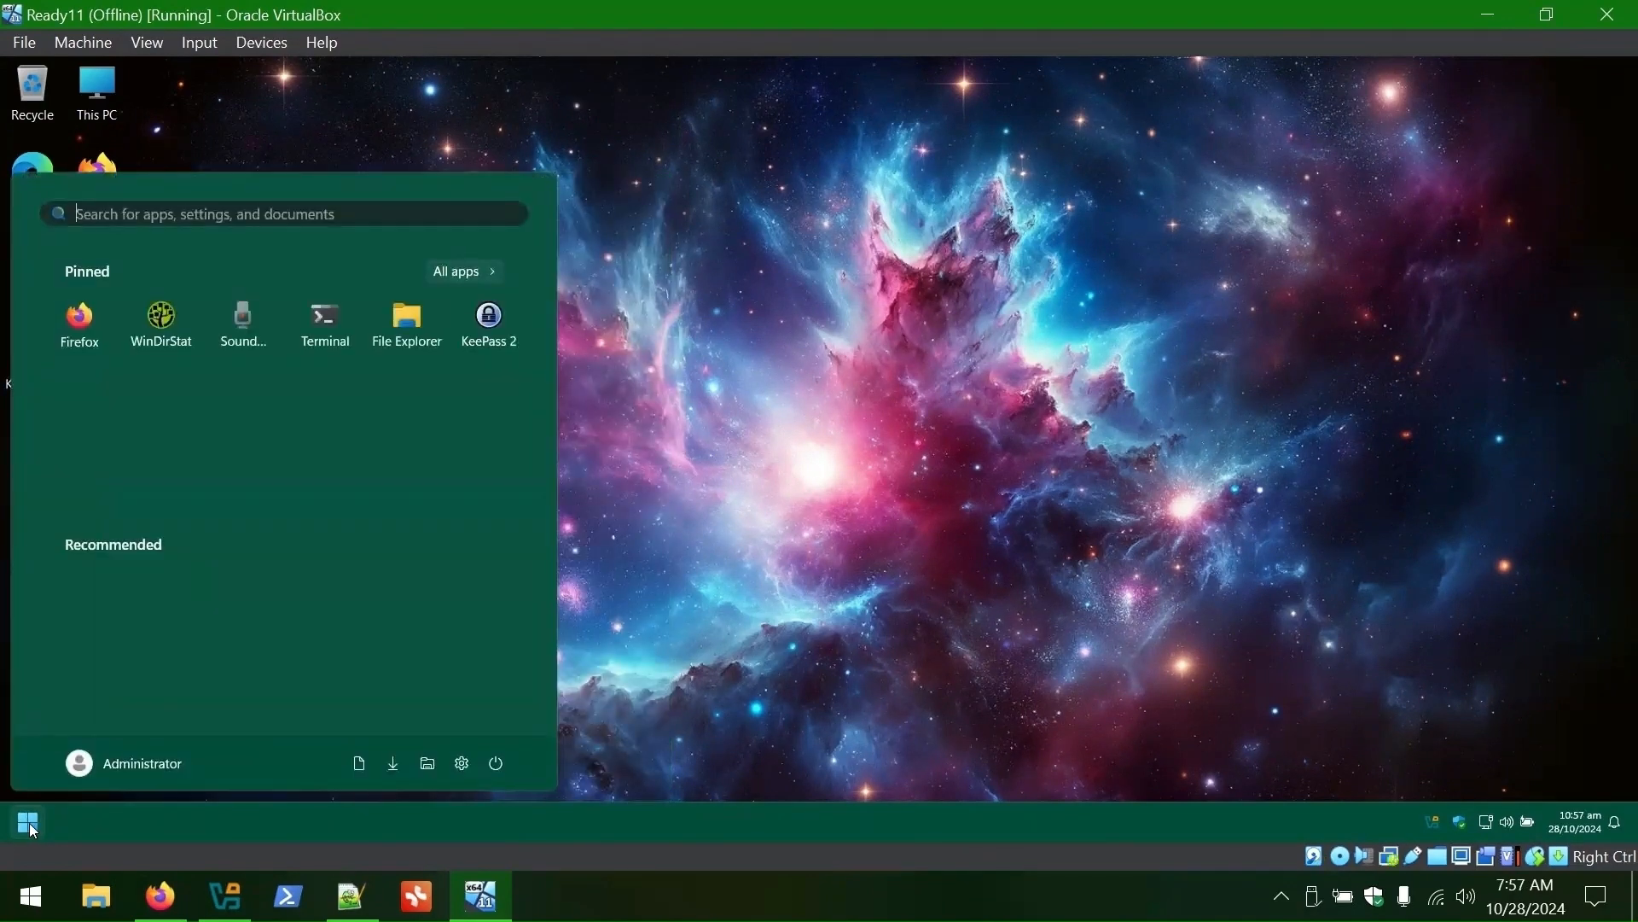
pyautogui.click(1035, 511)
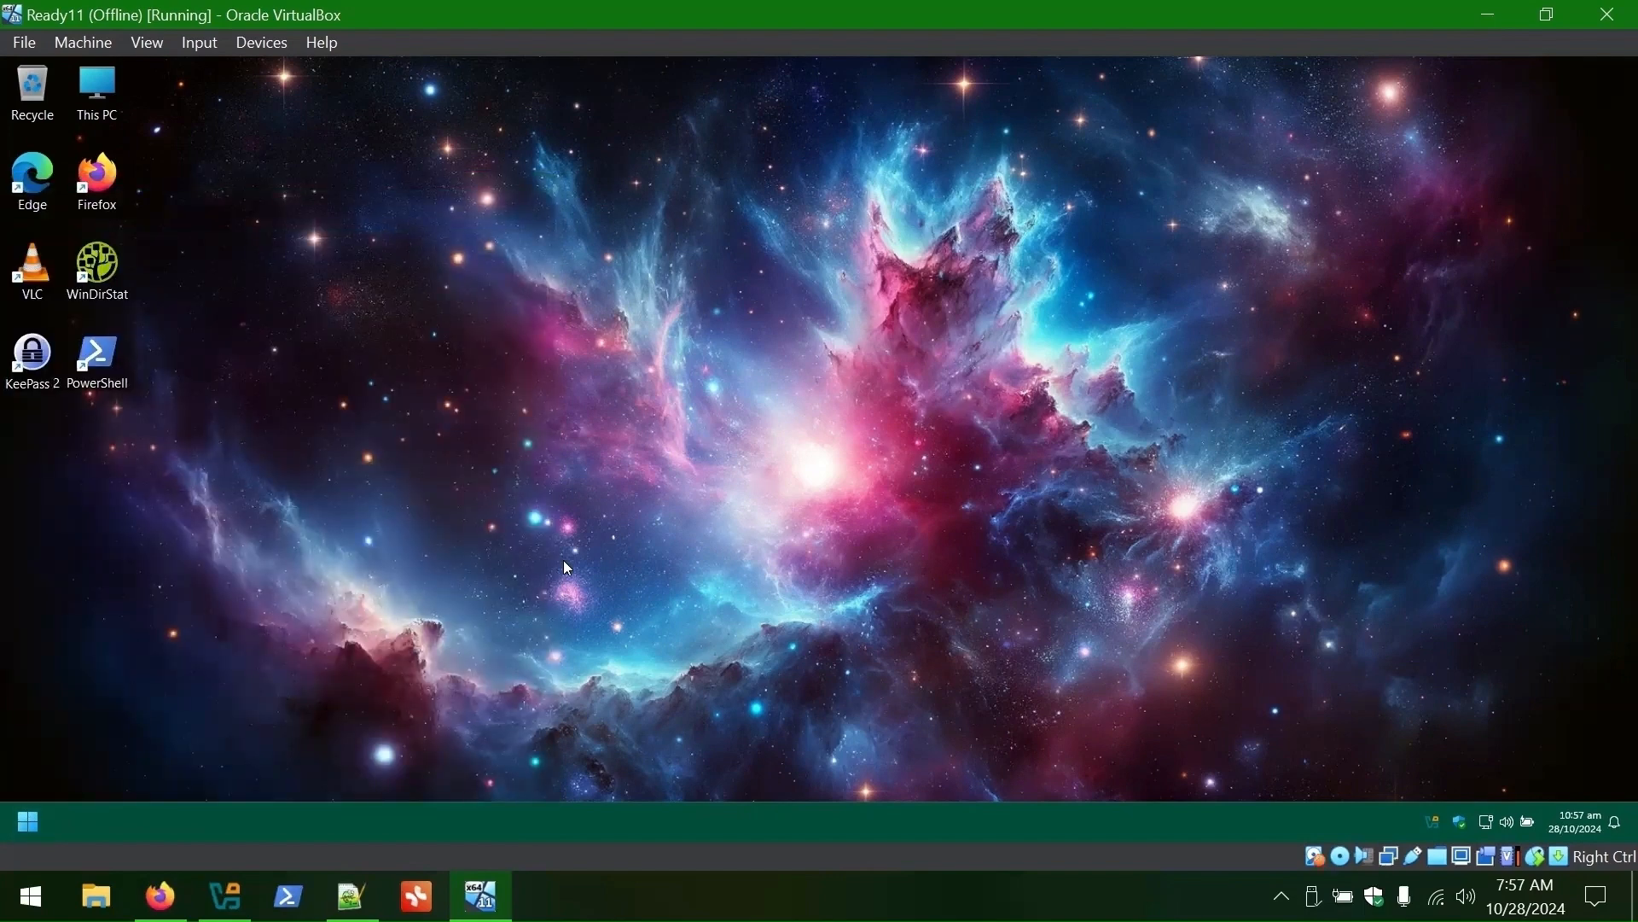
# - Check for Windows updates in Settings and restart to install them
pyautogui.click(36, 826)
pyautogui.click(462, 763)
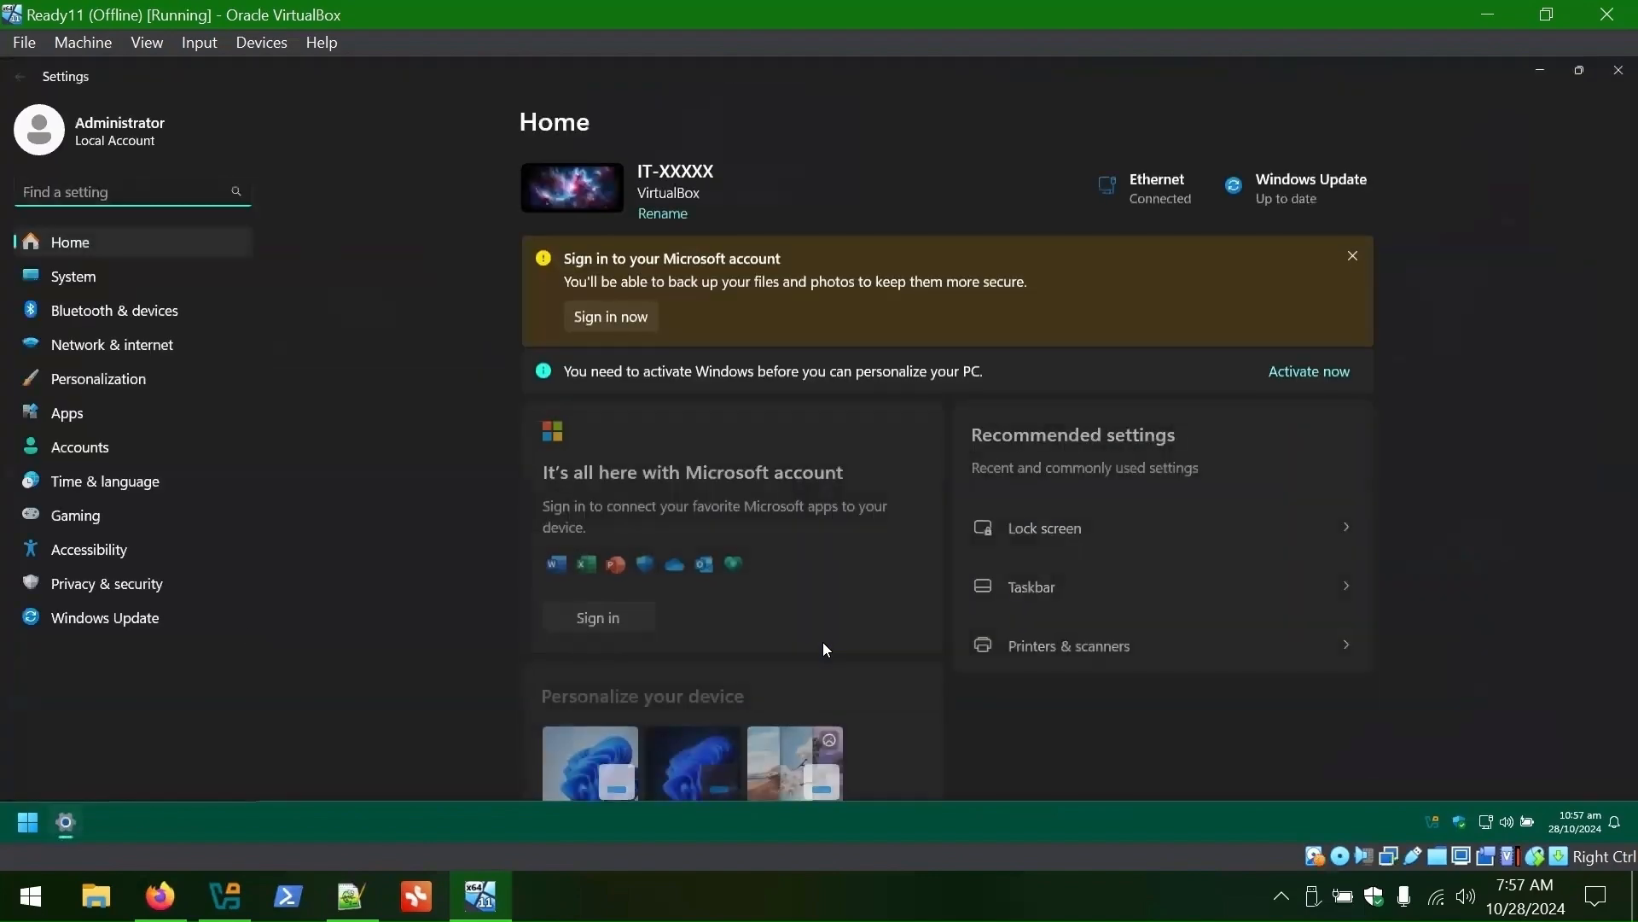
pyautogui.click(104, 622)
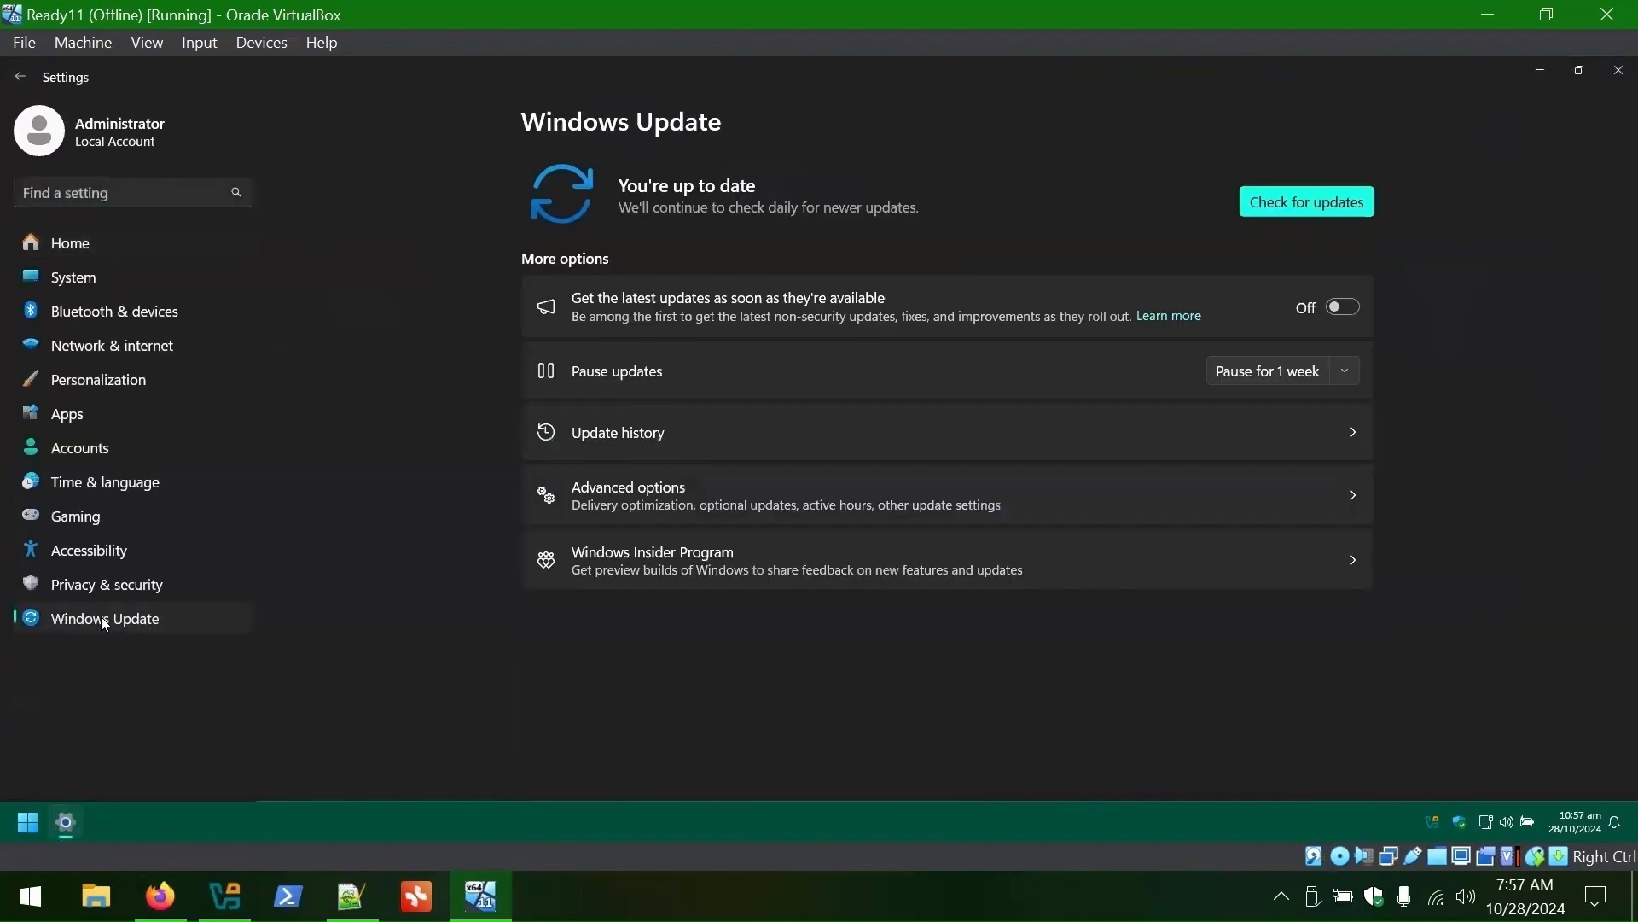
pyautogui.click(785, 482)
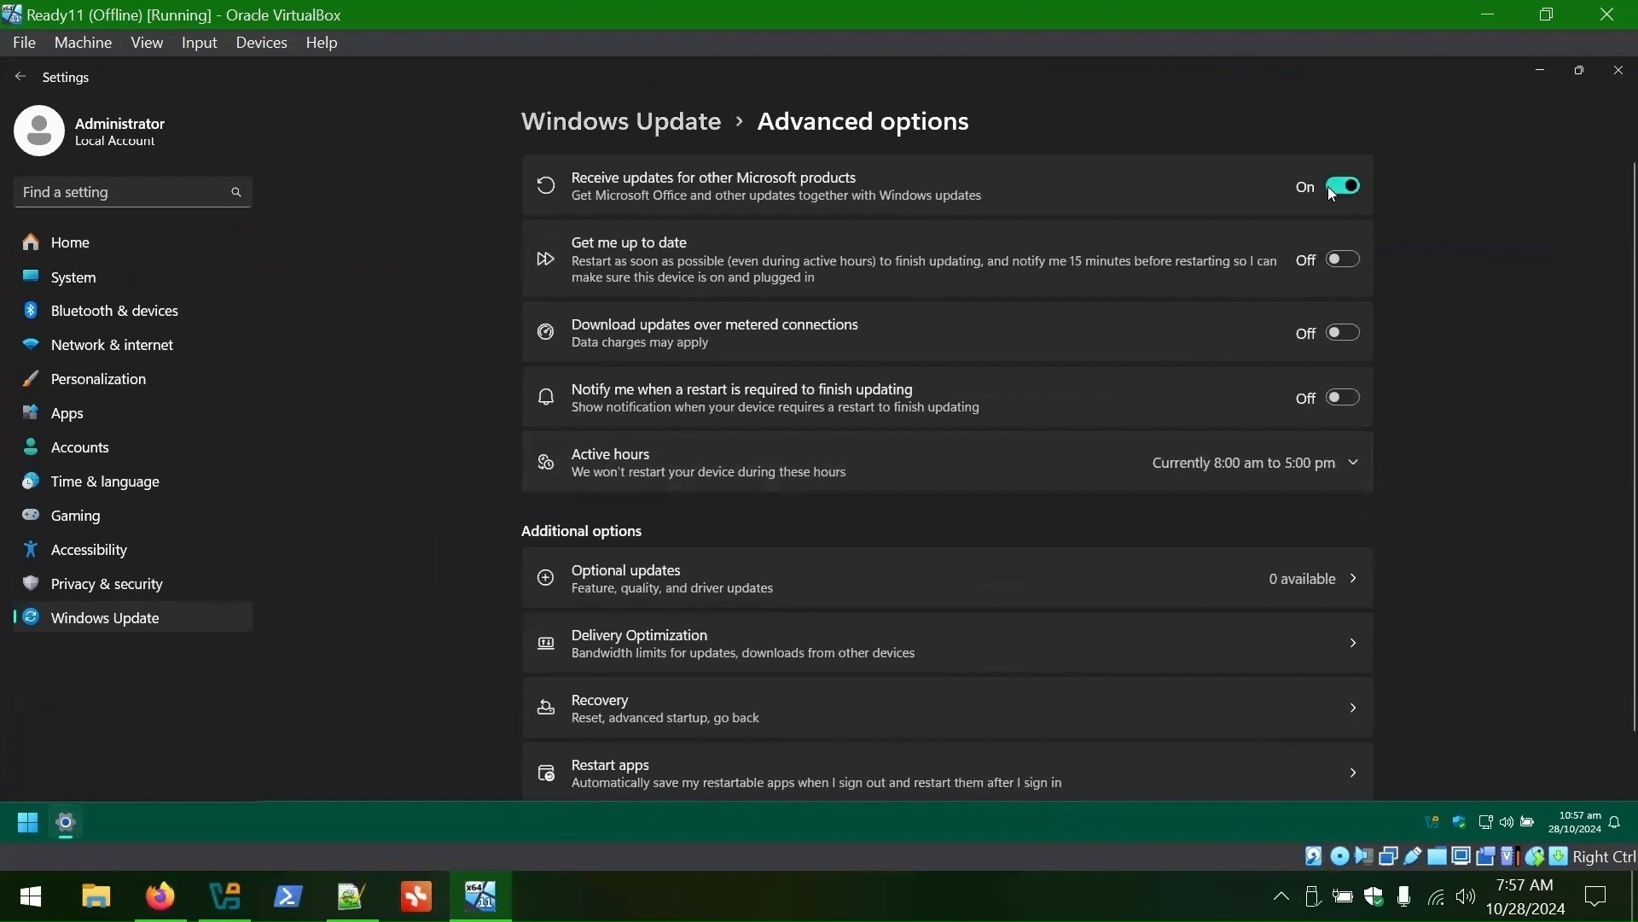
pyautogui.click(561, 135)
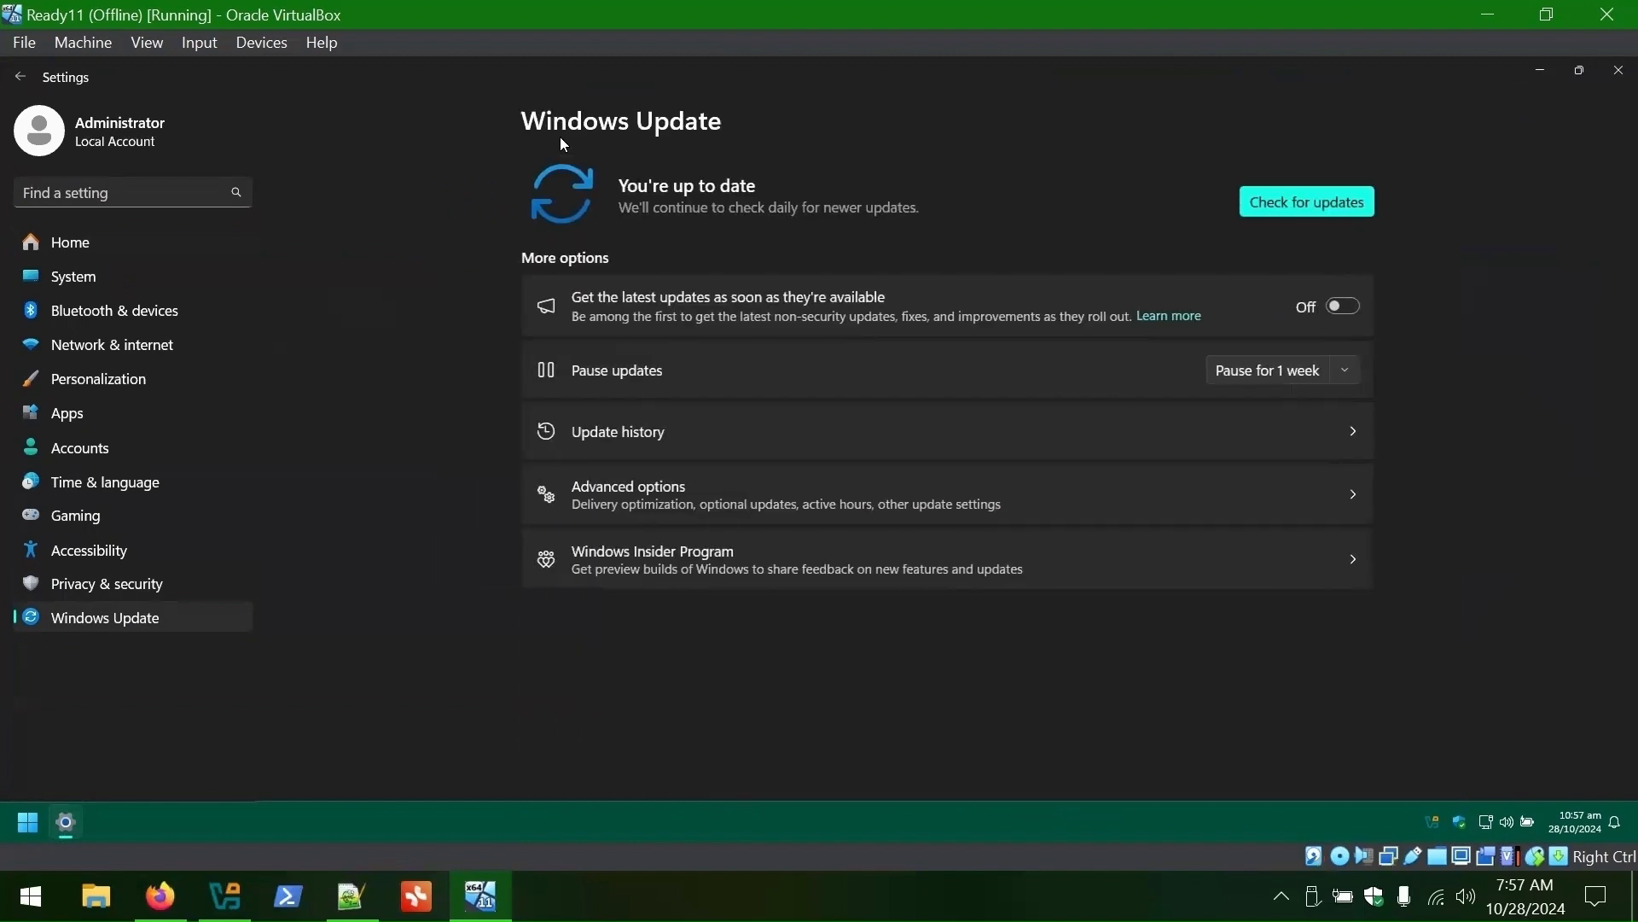
pyautogui.click(1281, 198)
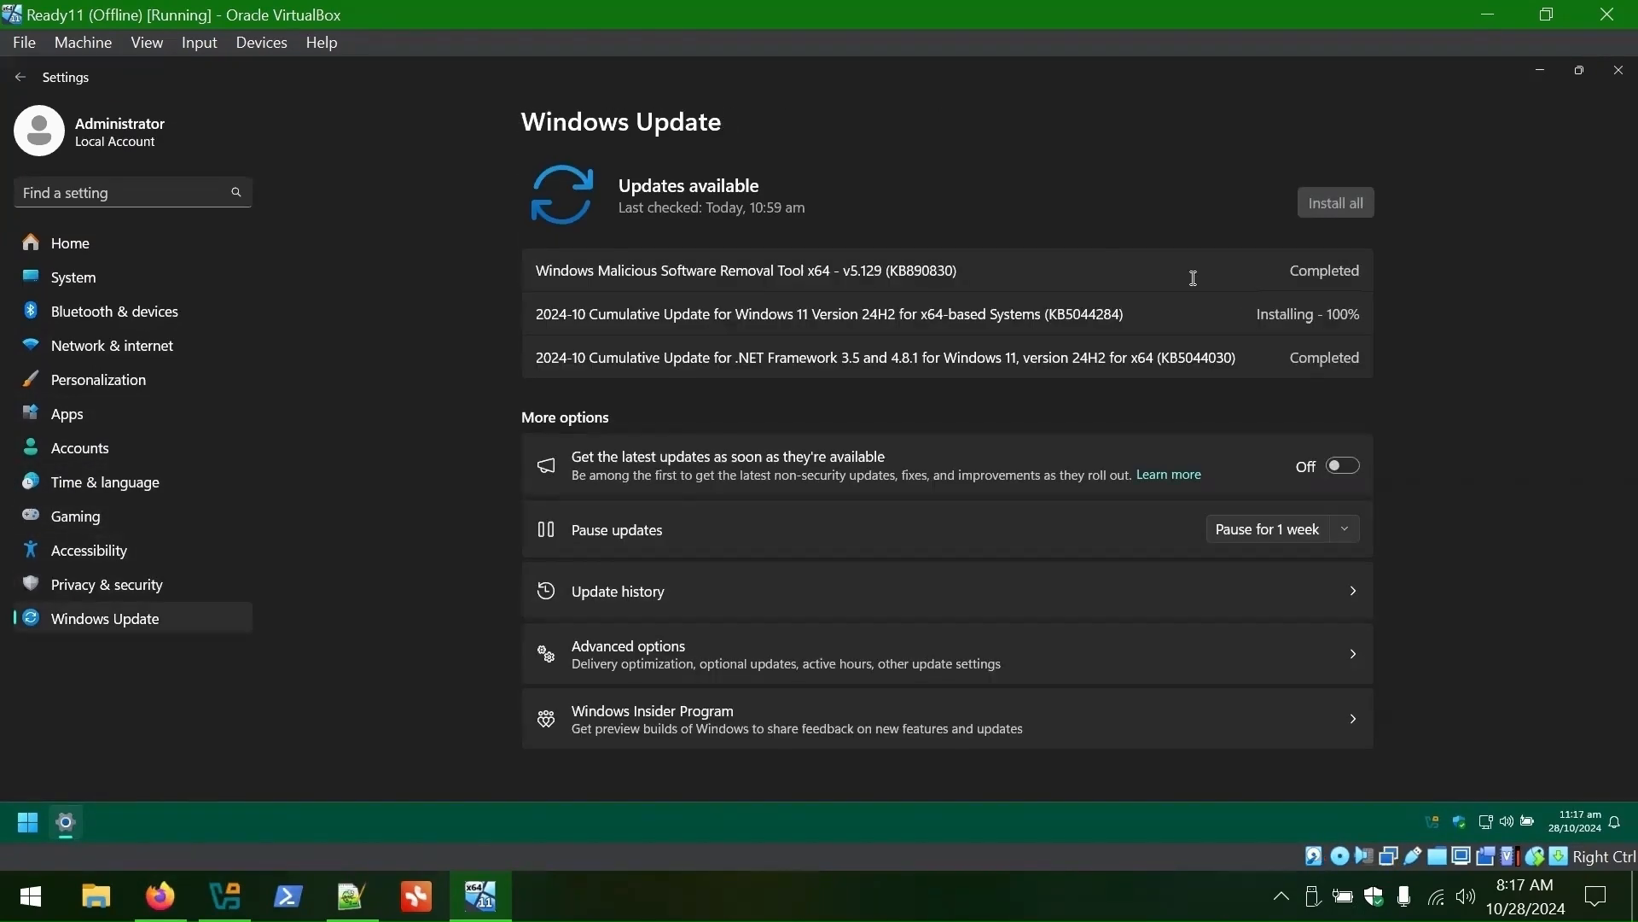
pyautogui.click(1293, 205)
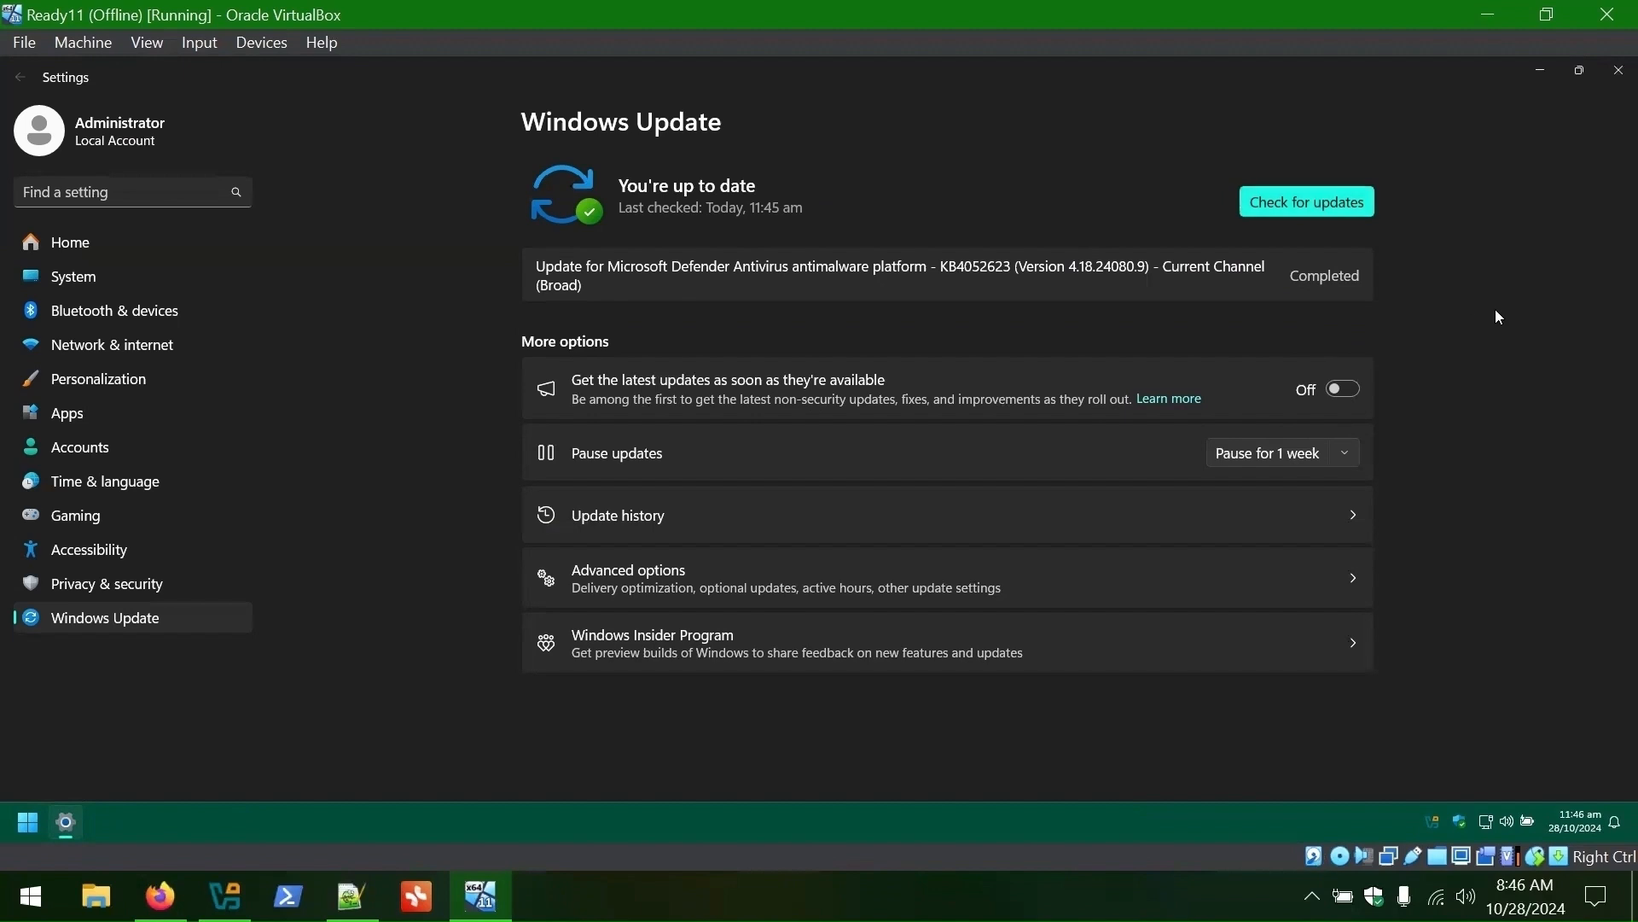
pyautogui.click(1619, 70)
# - Shut down the guest and take a VirtualBox snapshot named Configured
pyautogui.click(28, 822)
pyautogui.click(504, 773)
pyautogui.click(507, 694)
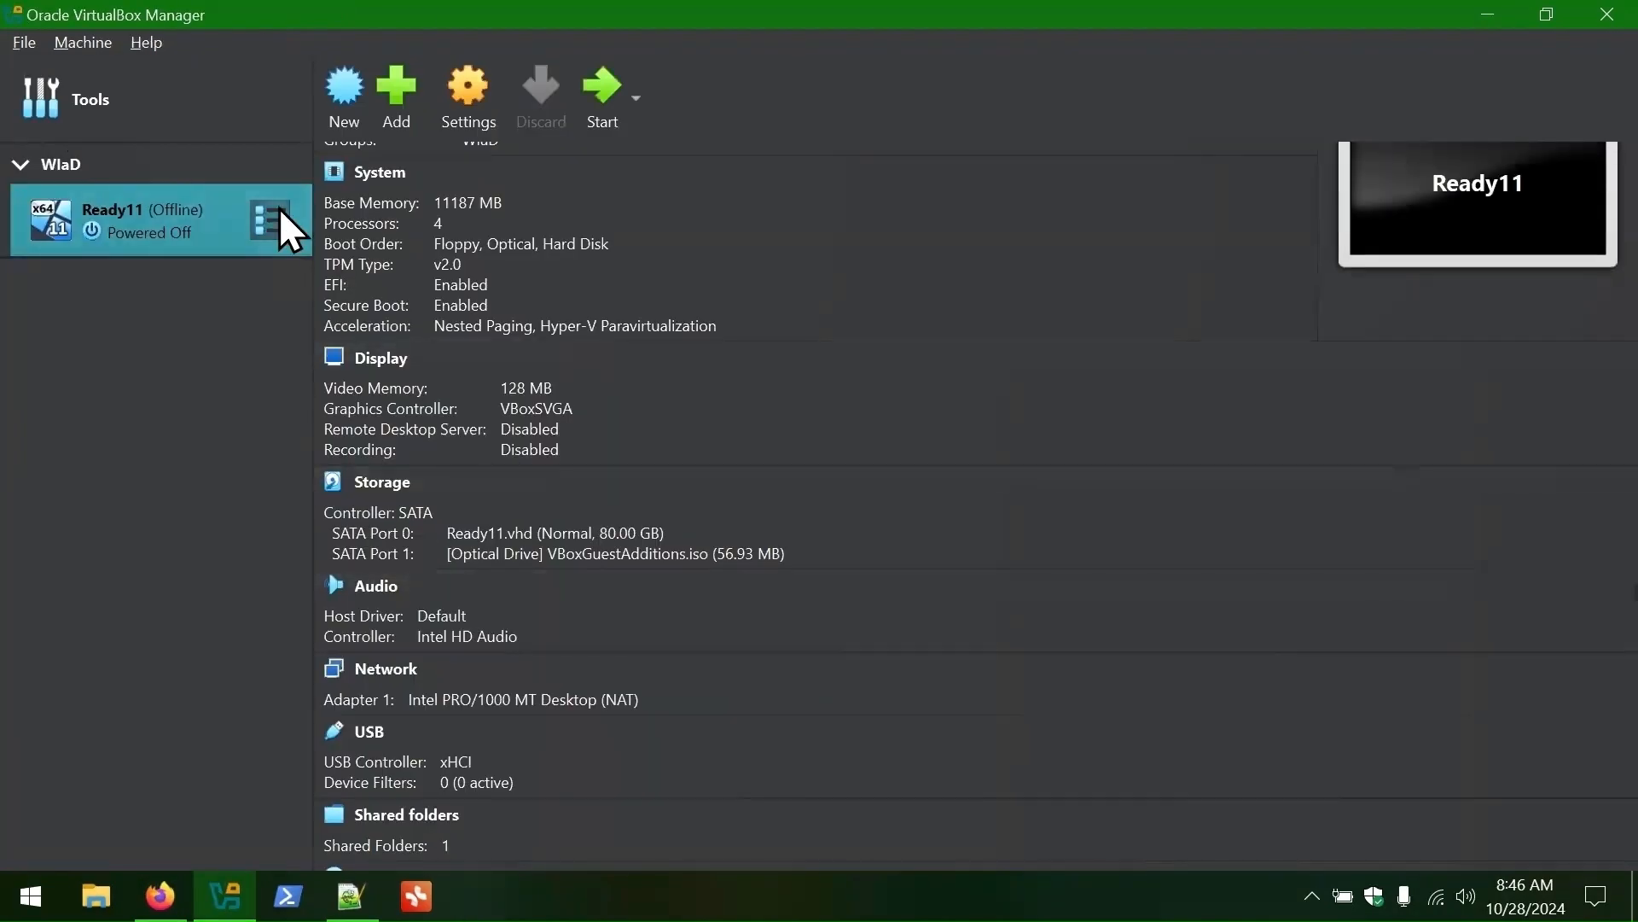
pyautogui.click(280, 213)
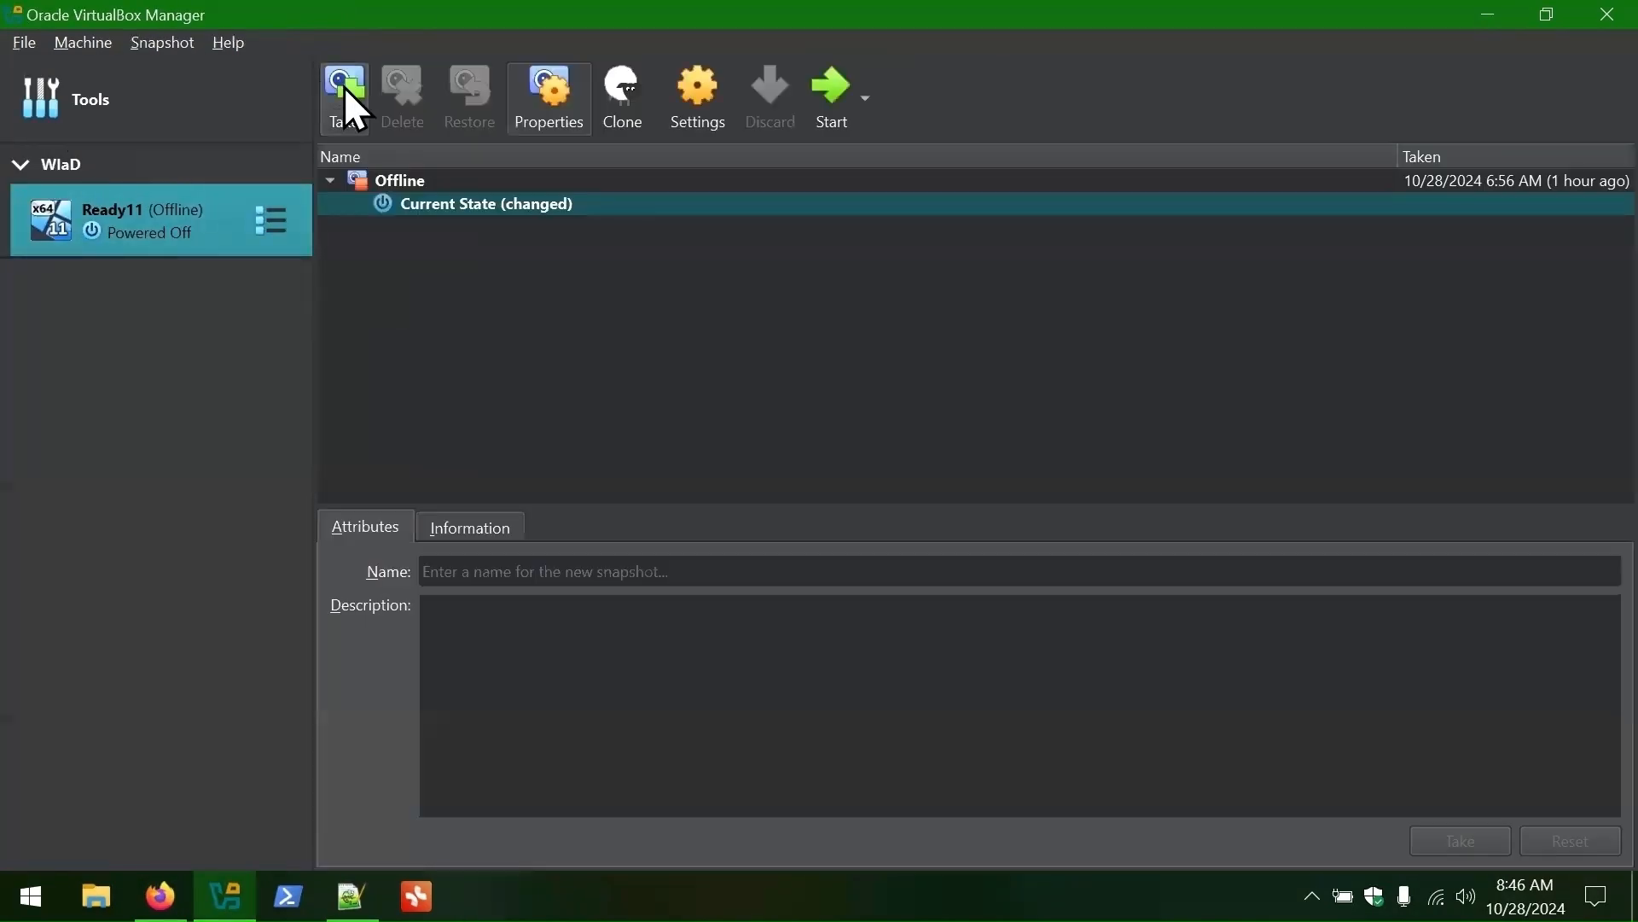
pyautogui.click(345, 89)
pyautogui.write('Configured')
pyautogui.press('Return')
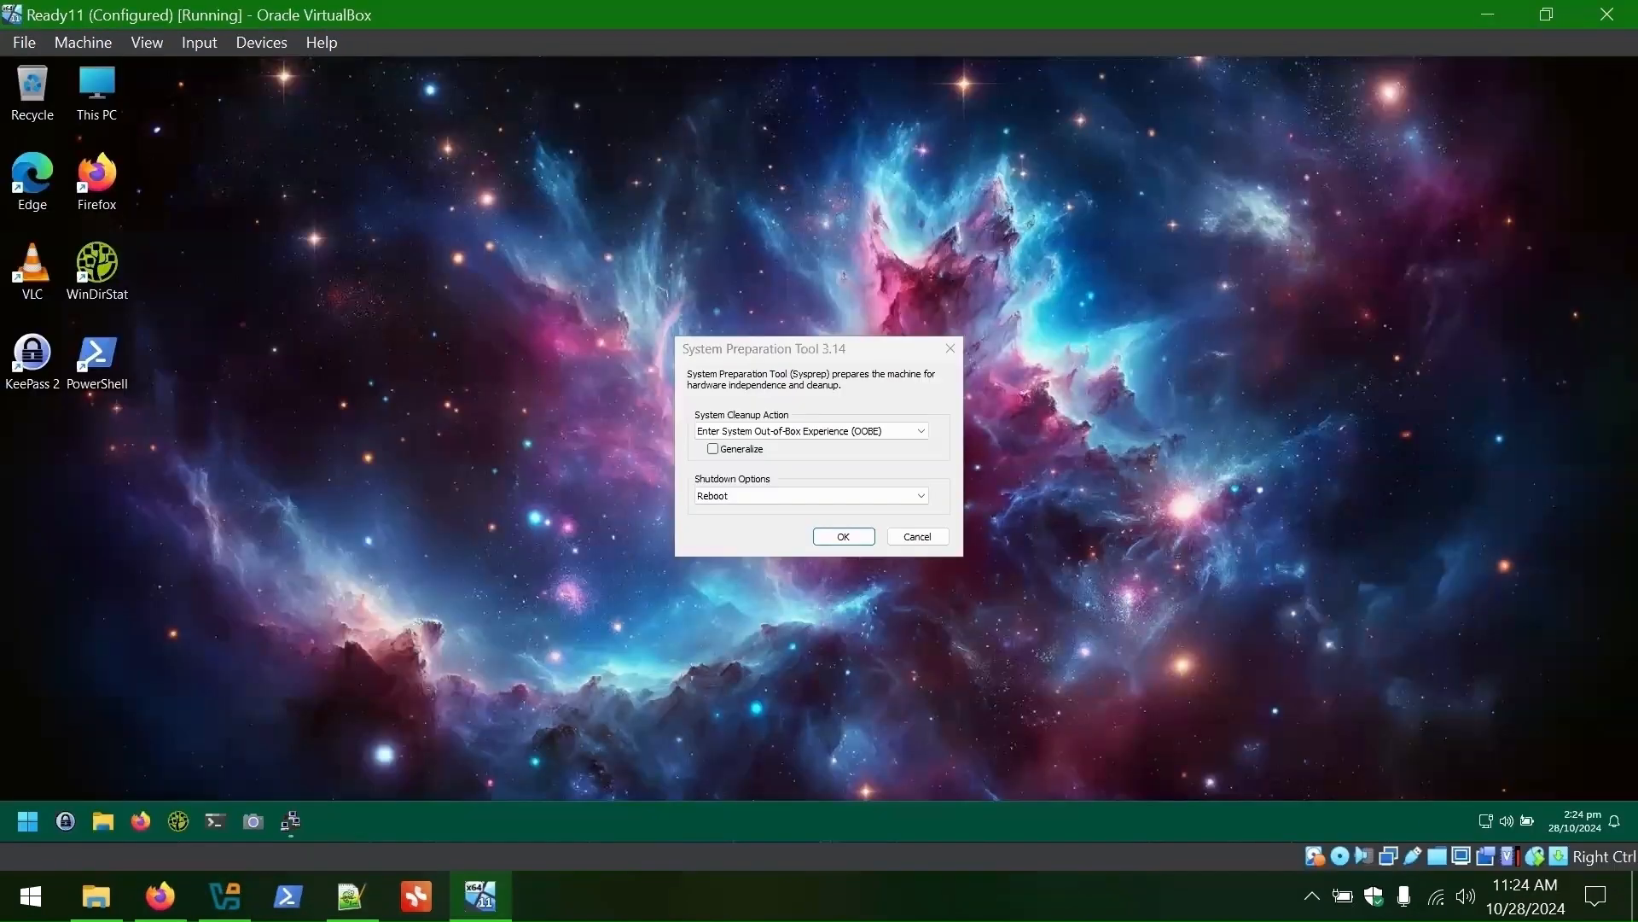
# - Unpin a pinned app and File Explorer from the guest taskbar
pyautogui.rightClick(215, 820)
pyautogui.click(162, 775)
pyautogui.rightClick(103, 821)
pyautogui.click(120, 773)
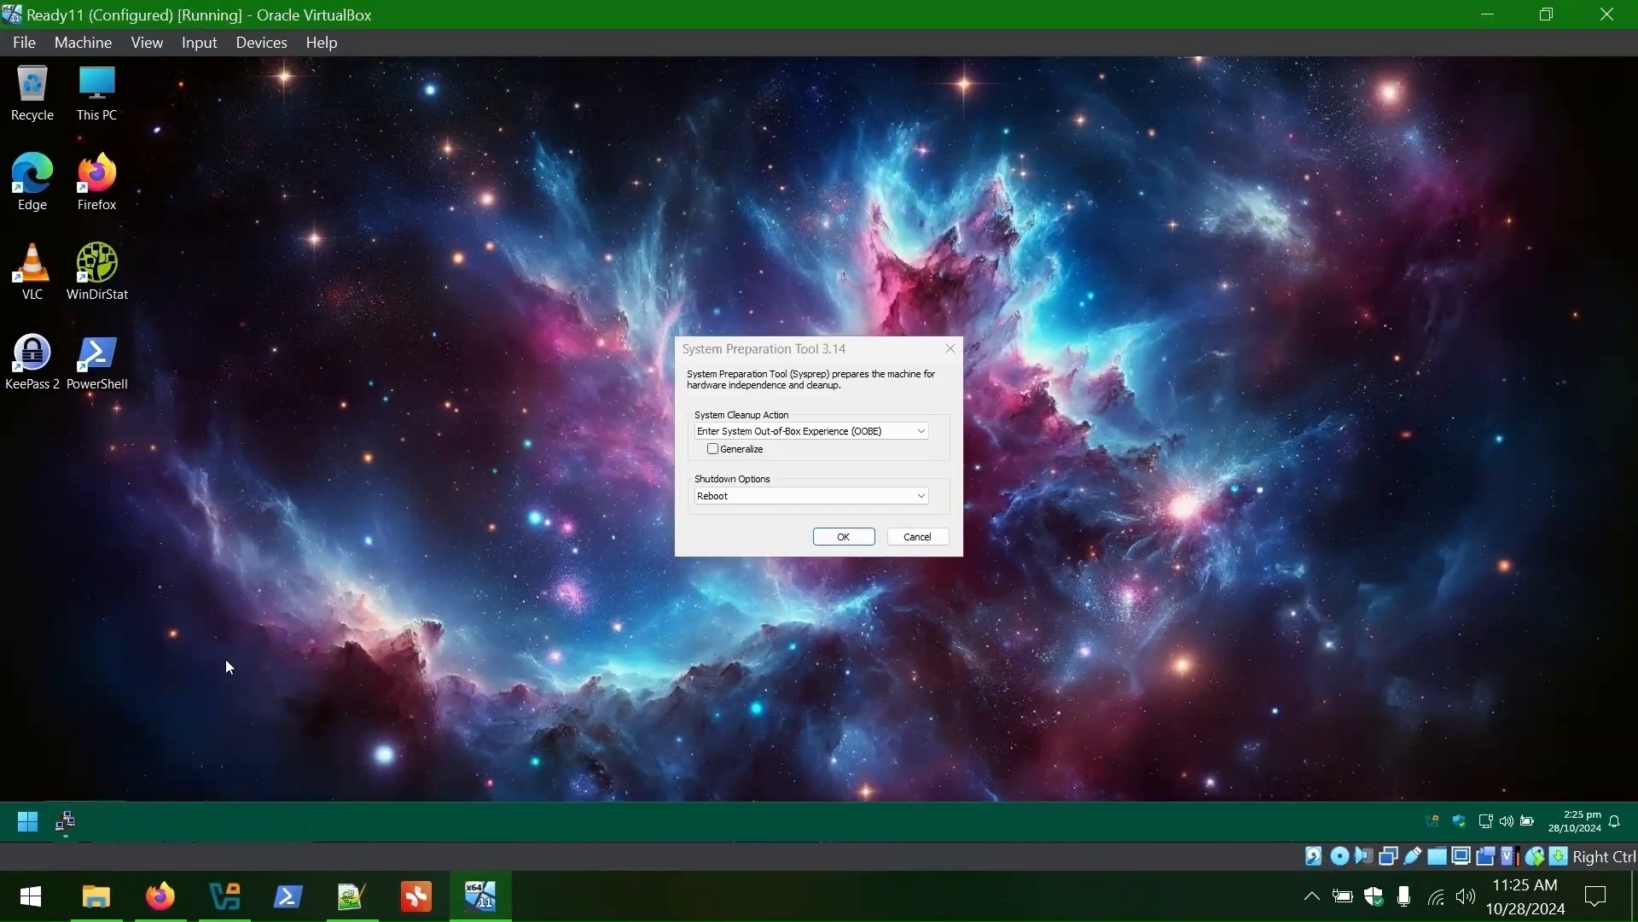
# - Create a new folder named WizardsRUs on Local Disk (C:)
pyautogui.press('super')
pyautogui.click(407, 322)
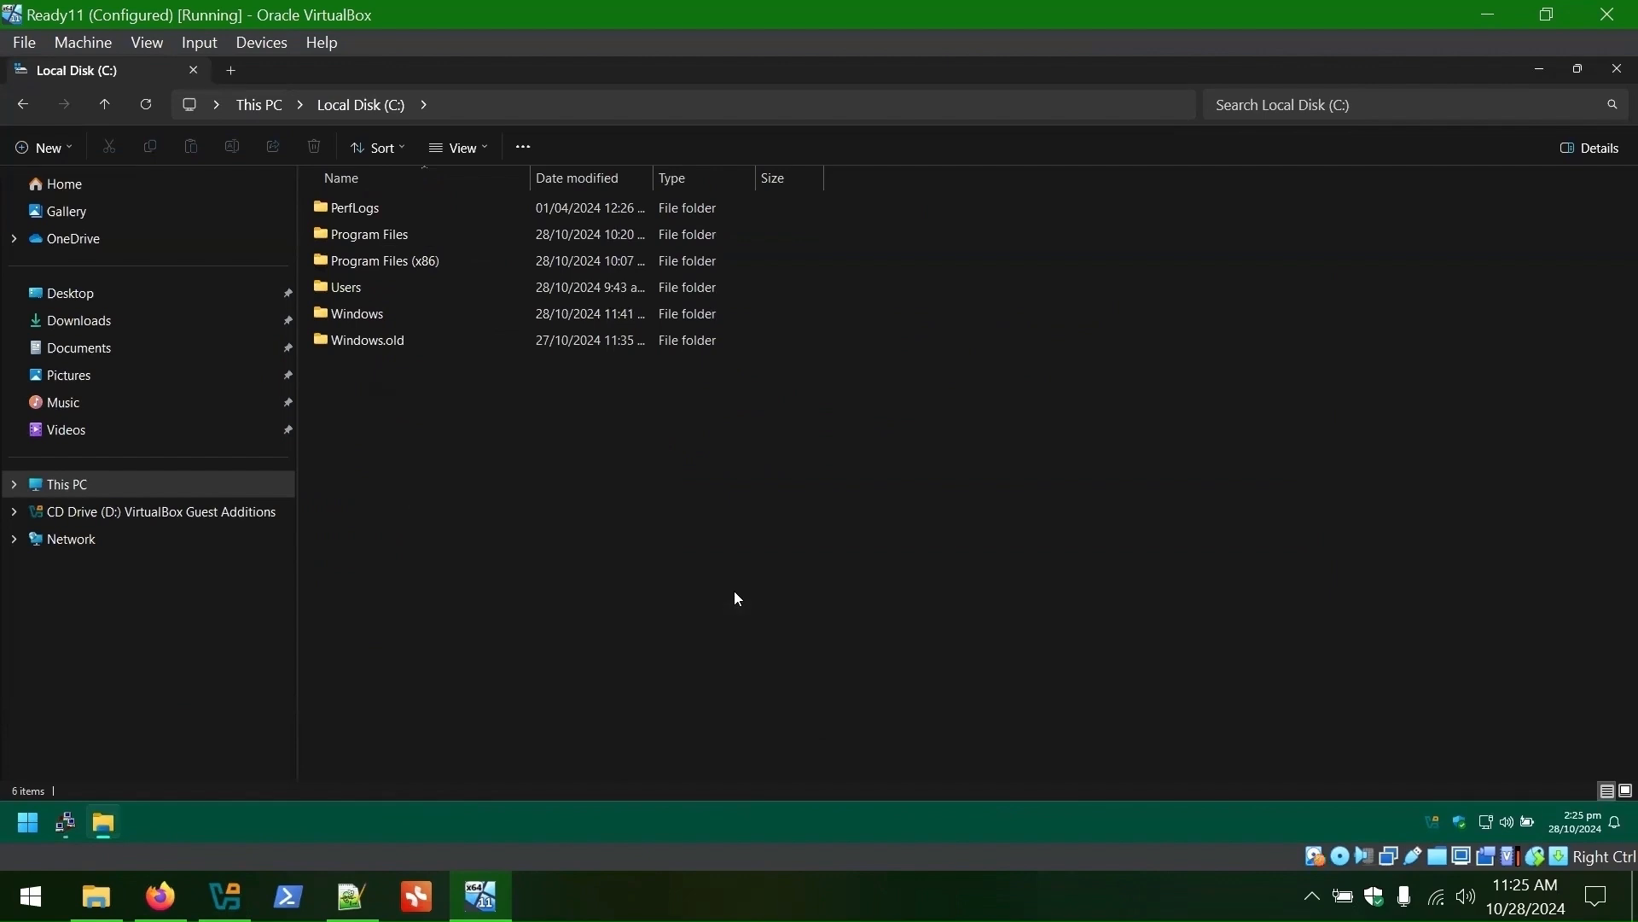
pyautogui.hotkey('ctrl', 'shift', 'n')
pyautogui.write('WizardsRUs')
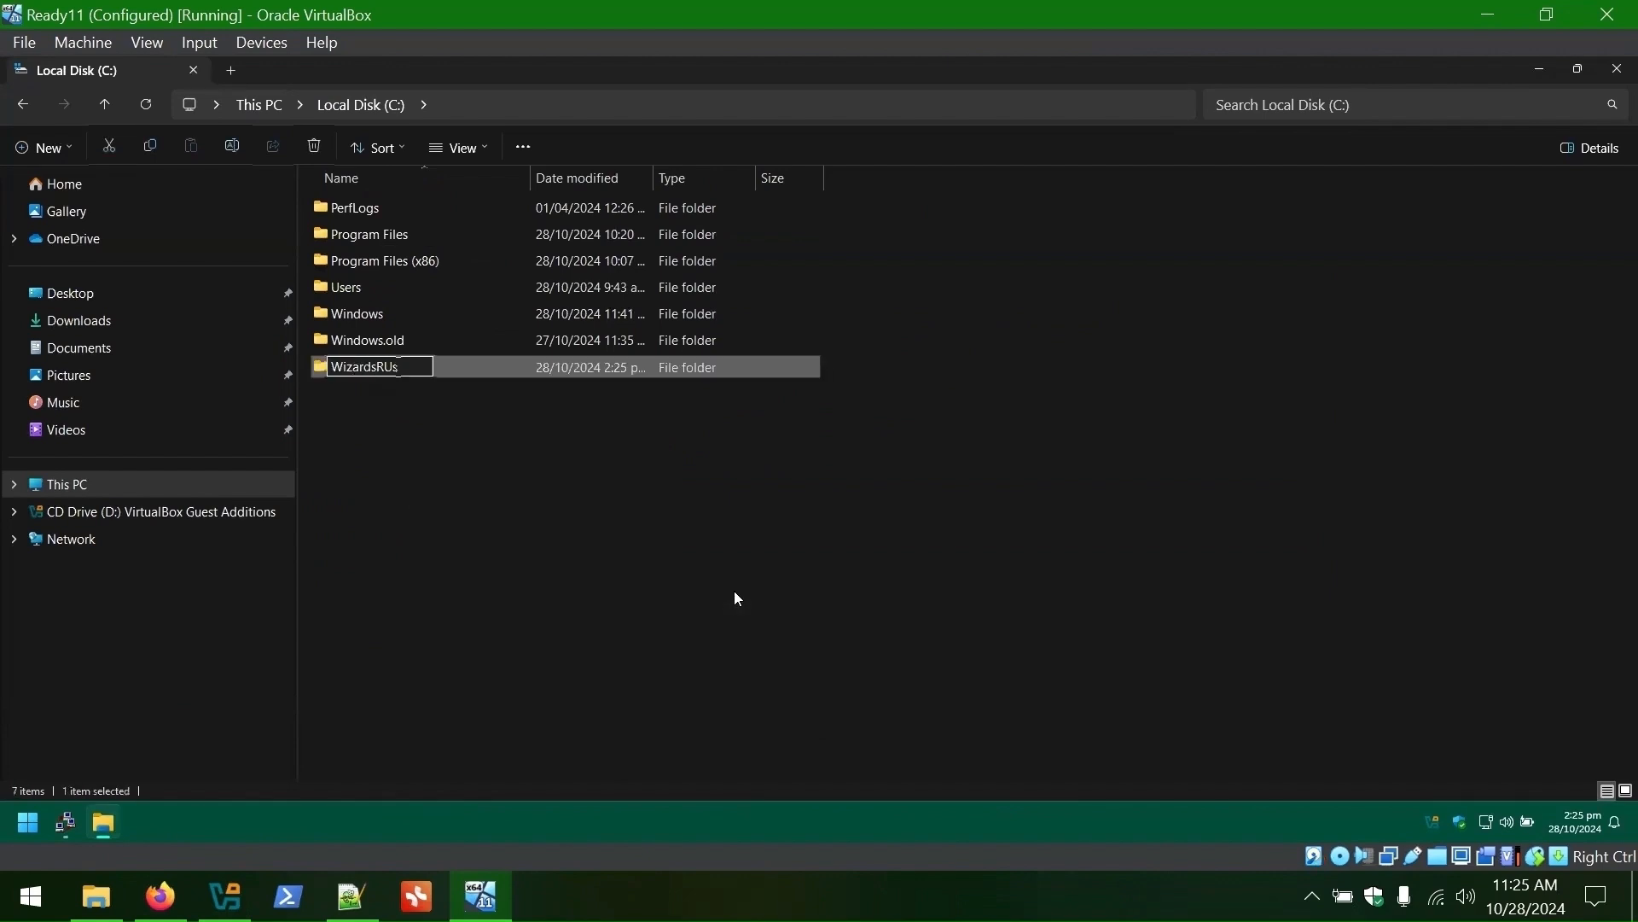
pyautogui.press('Return')
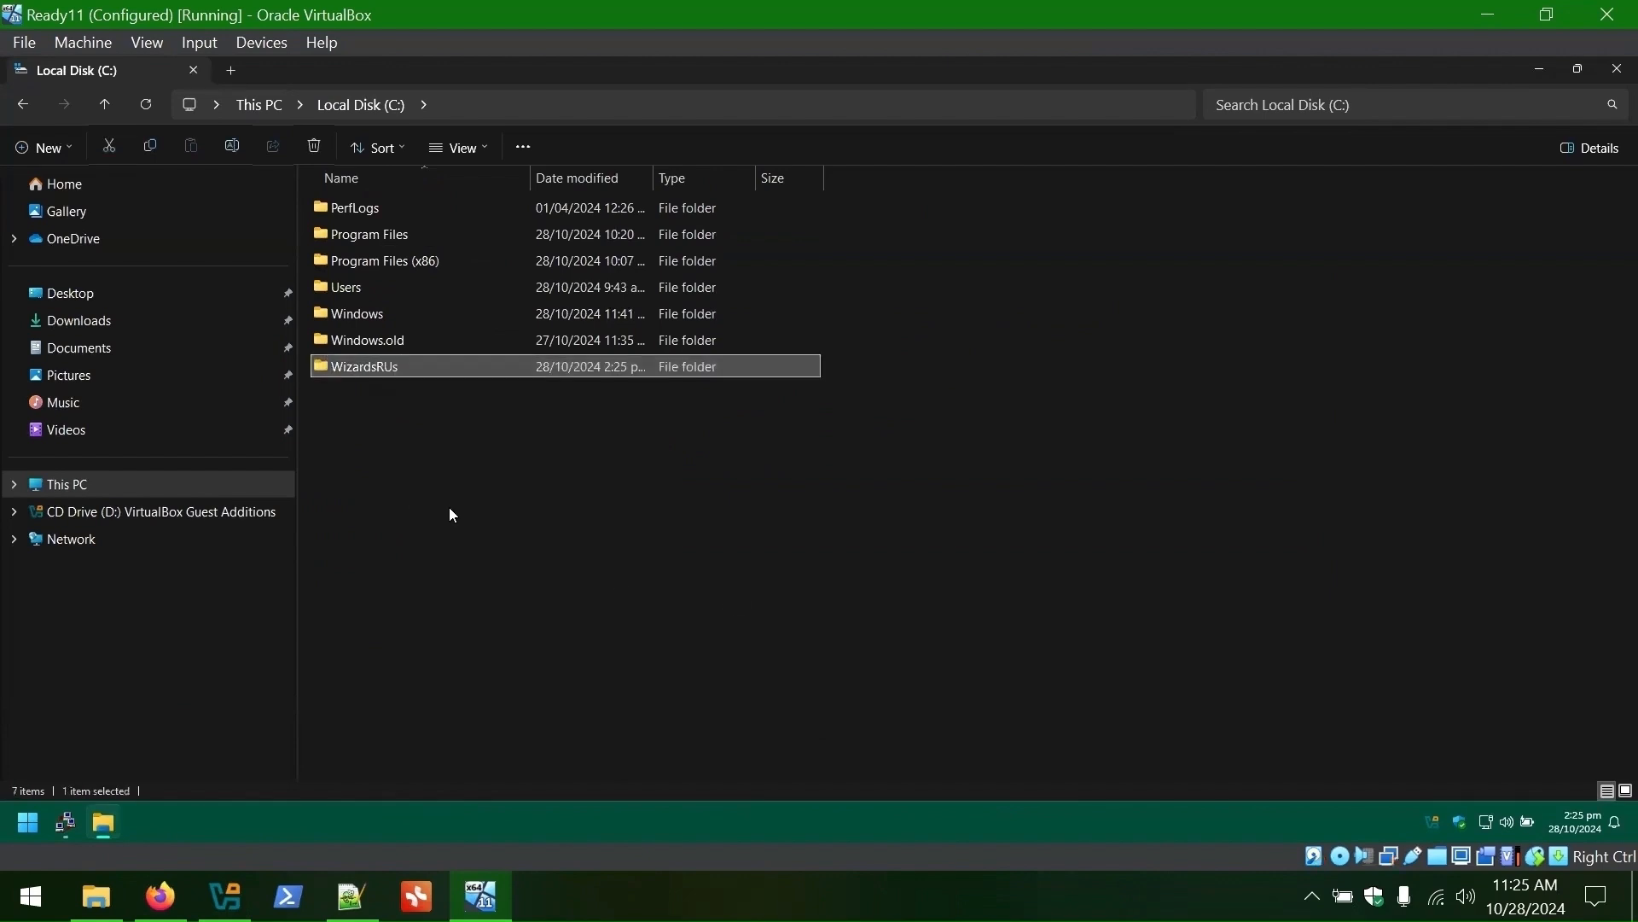
# - Copy the CopyProfile and OOBE files from the Transfer network share
pyautogui.click(80, 495)
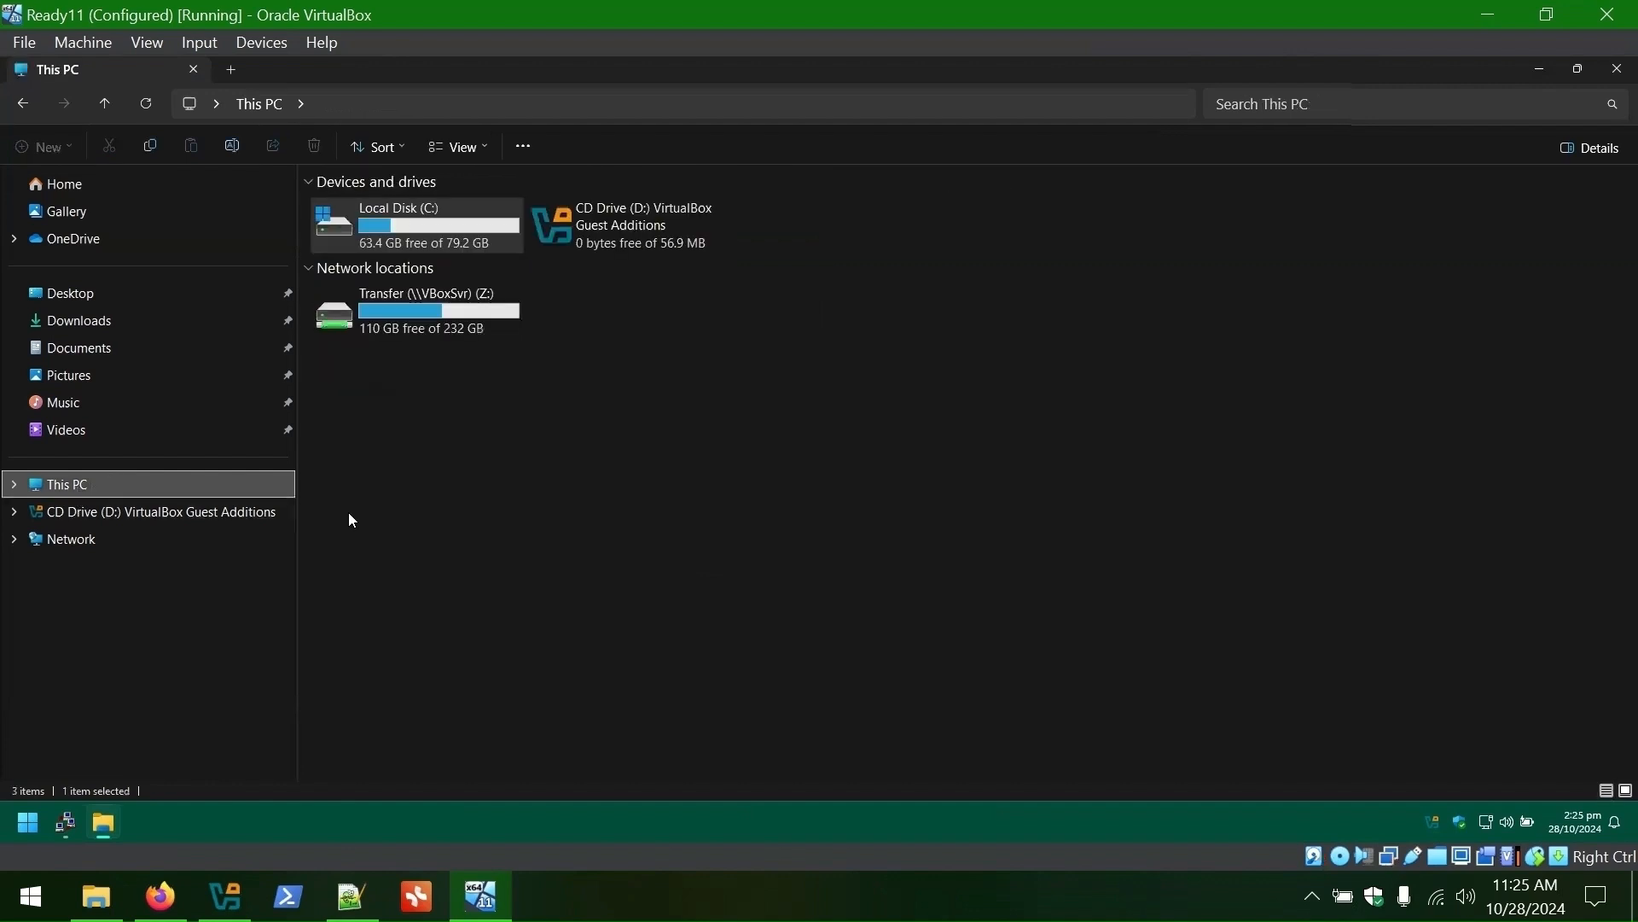
pyautogui.doubleClick(391, 334)
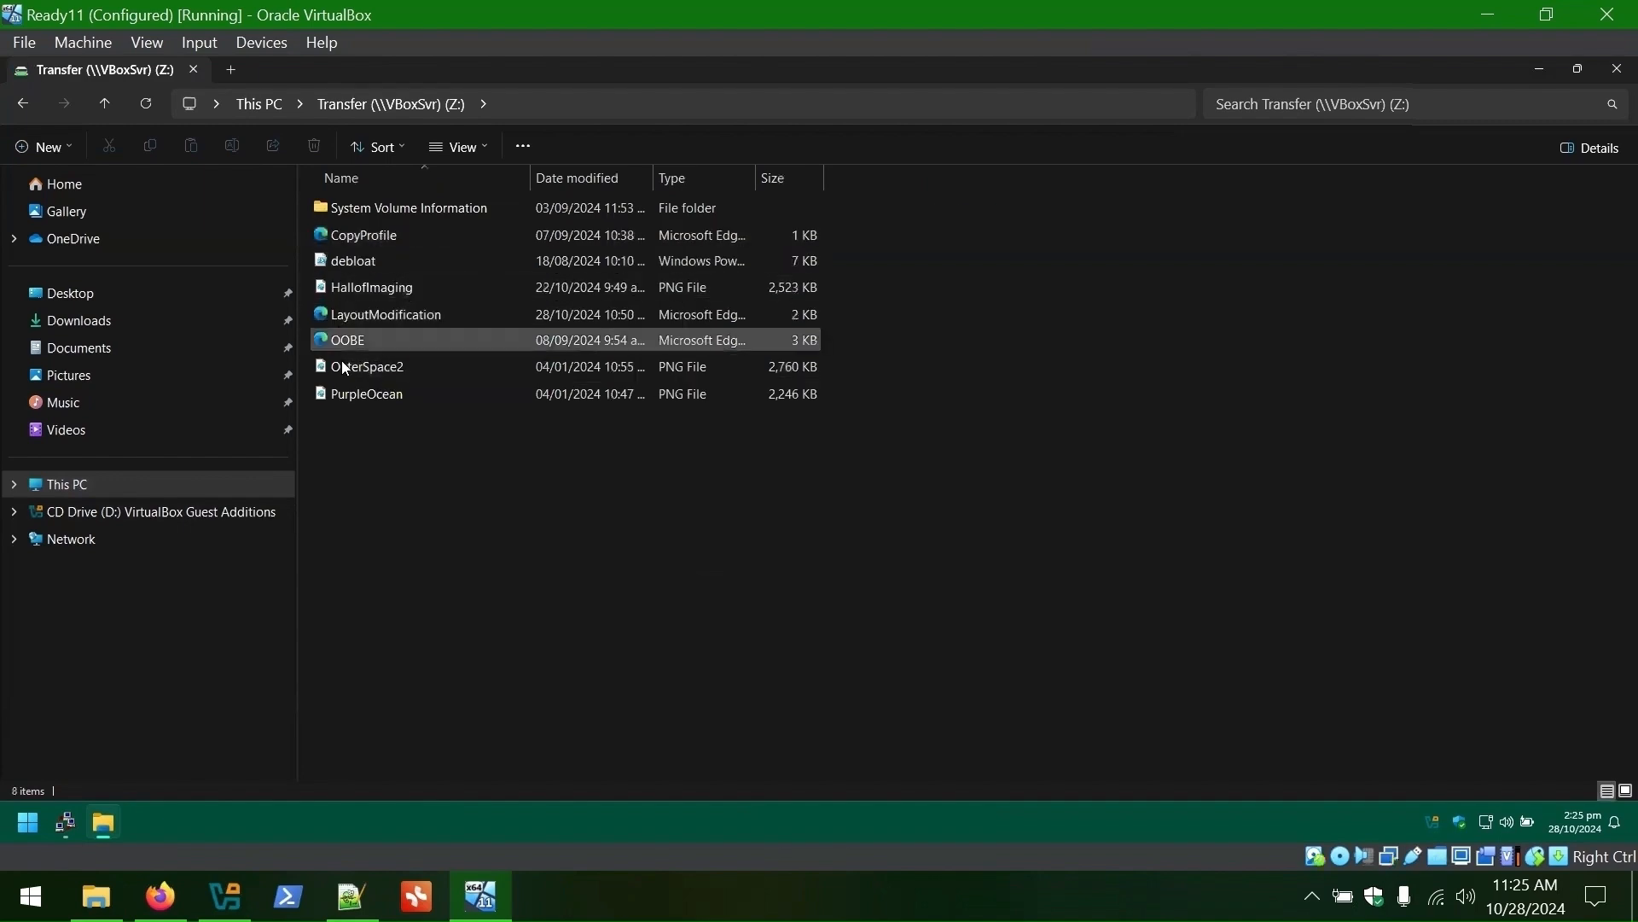
pyautogui.click(379, 241)
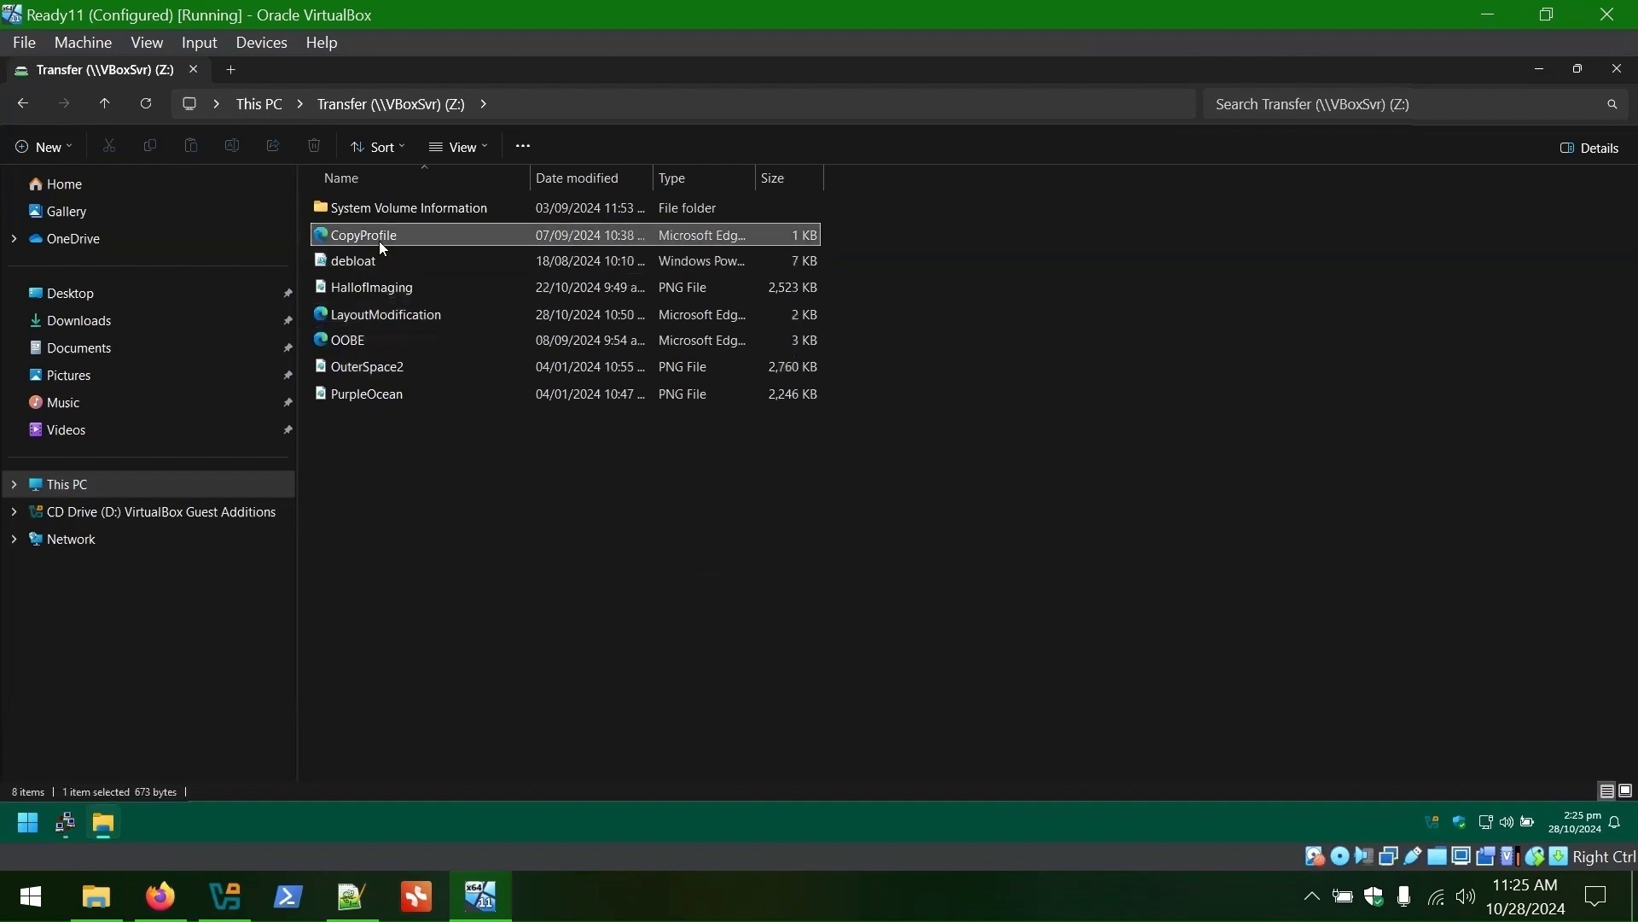
pyautogui.keyDown('ctrl'); pyautogui.click(358, 345); pyautogui.keyUp('ctrl')
pyautogui.hotkey('ctrl', 'c')
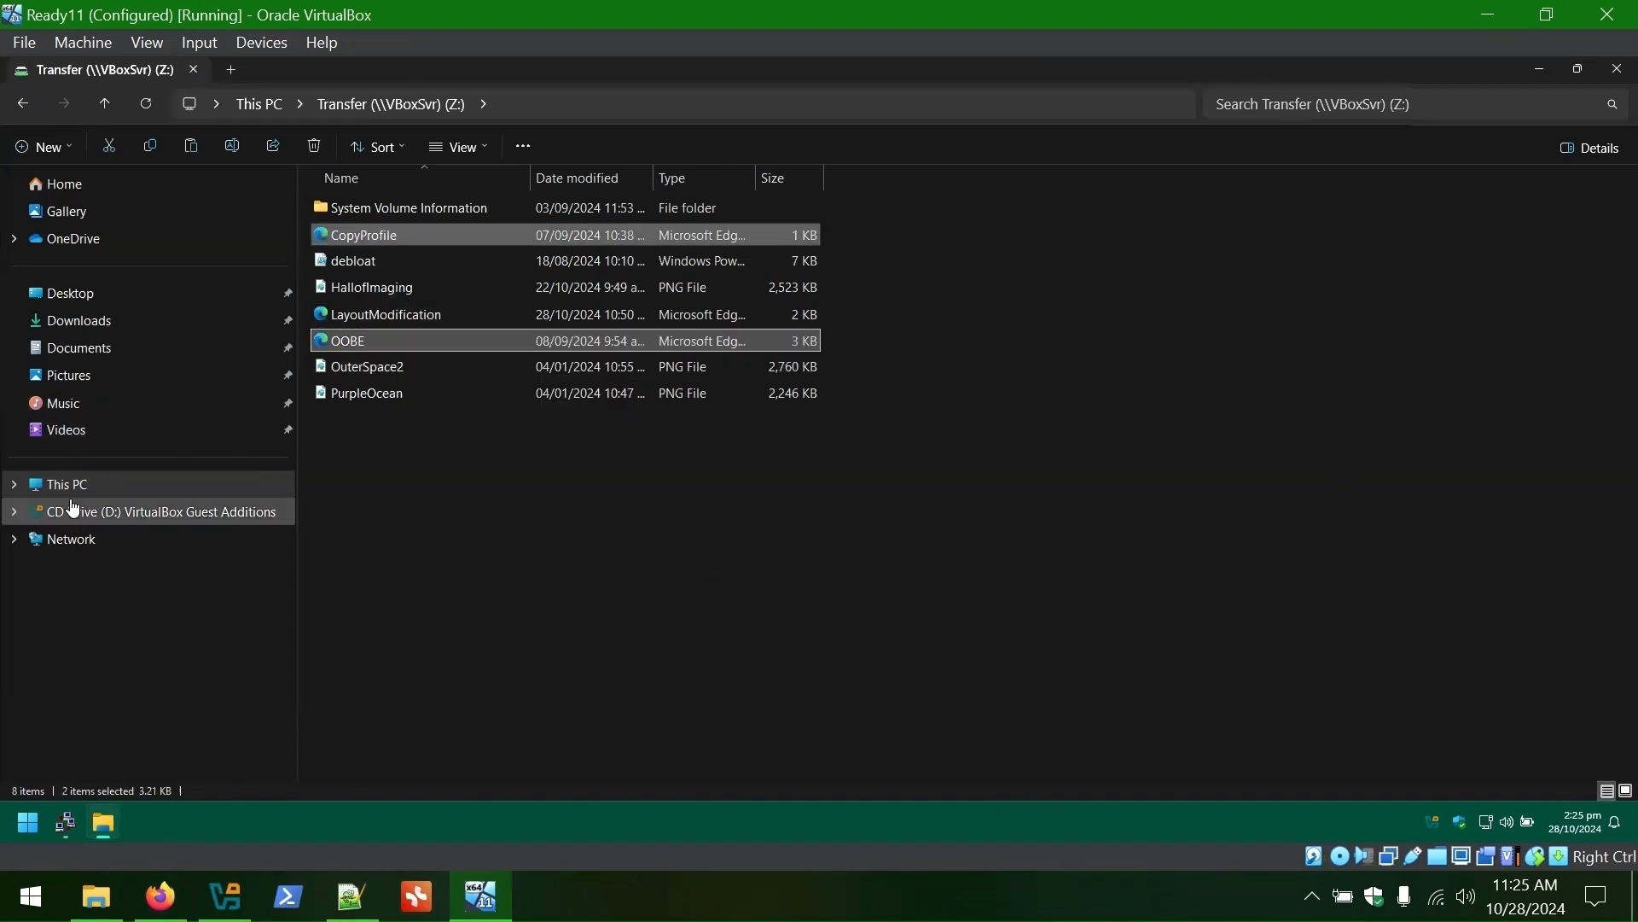
# - Paste CopyProfile and OOBE into C:\WizardsRUs
pyautogui.click(22, 105)
pyautogui.doubleClick(367, 214)
pyautogui.doubleClick(367, 366)
pyautogui.rightClick(410, 299)
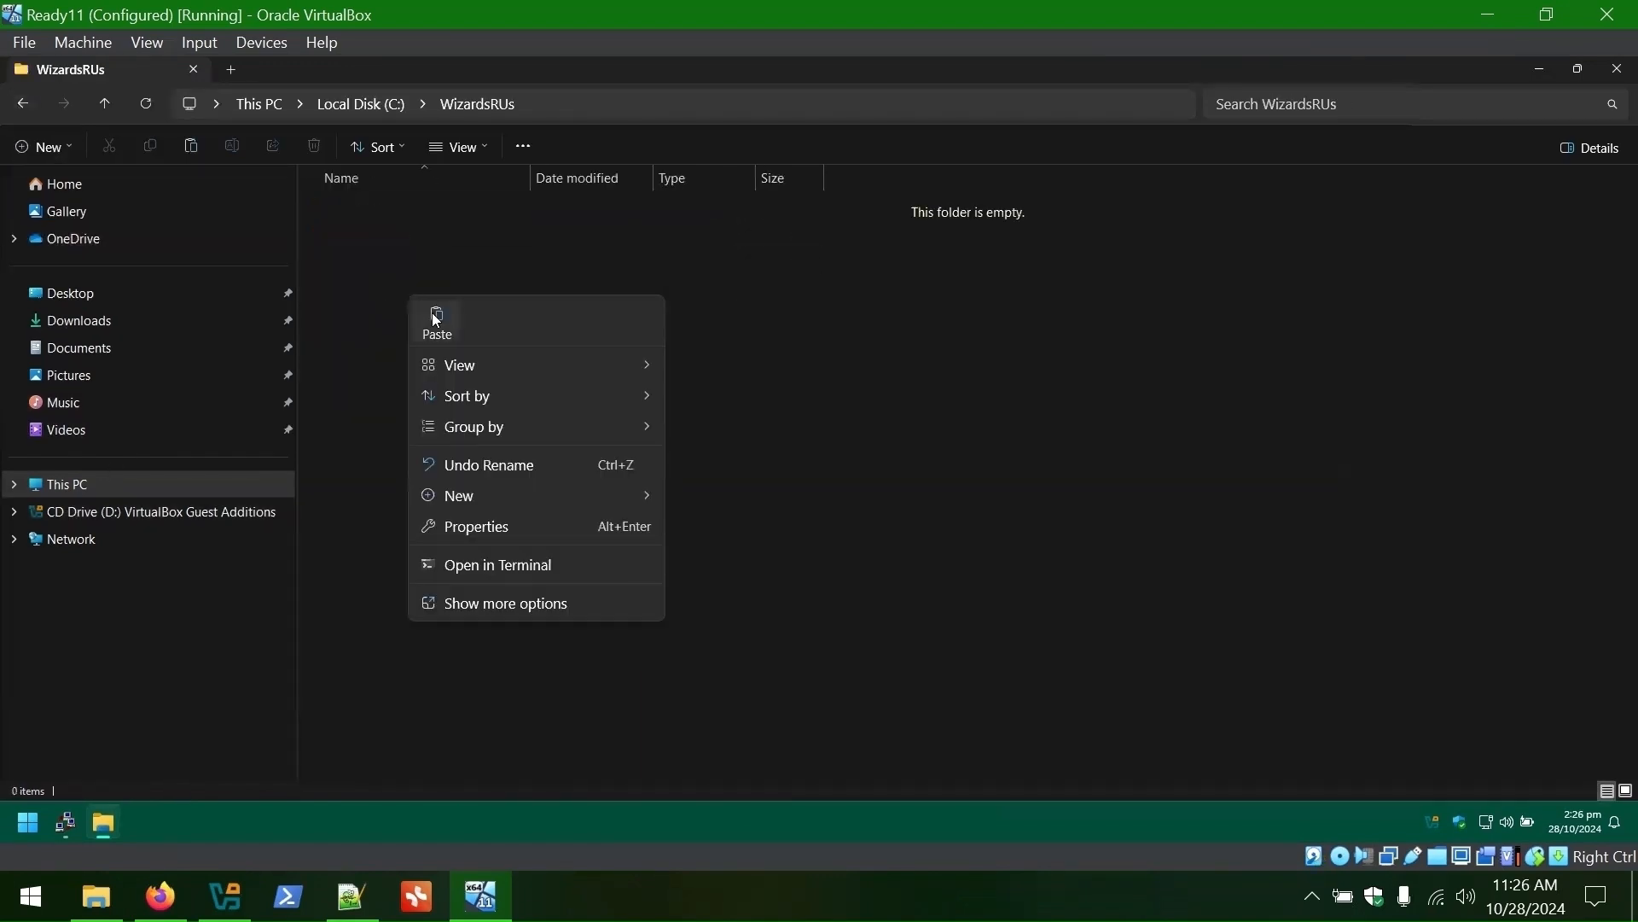
pyautogui.click(432, 312)
pyautogui.rightClick(162, 547)
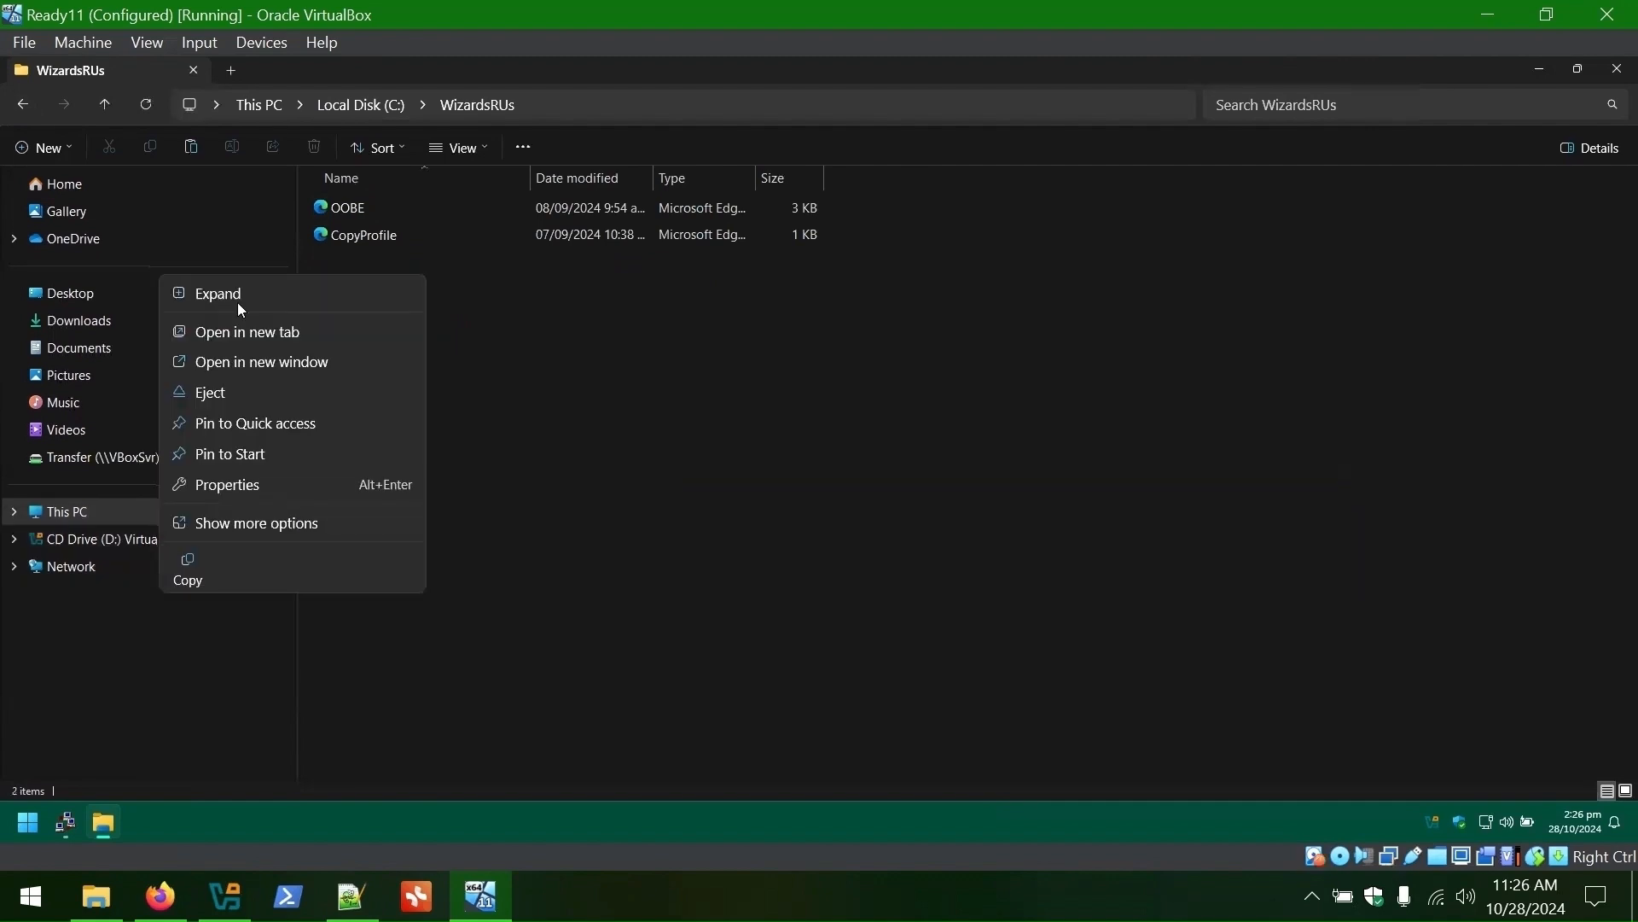
pyautogui.press('Escape')
# - Run Disk Cleanup on drive C: with extra file categories ticked
pyautogui.click(27, 823)
pyautogui.write('disk clean')
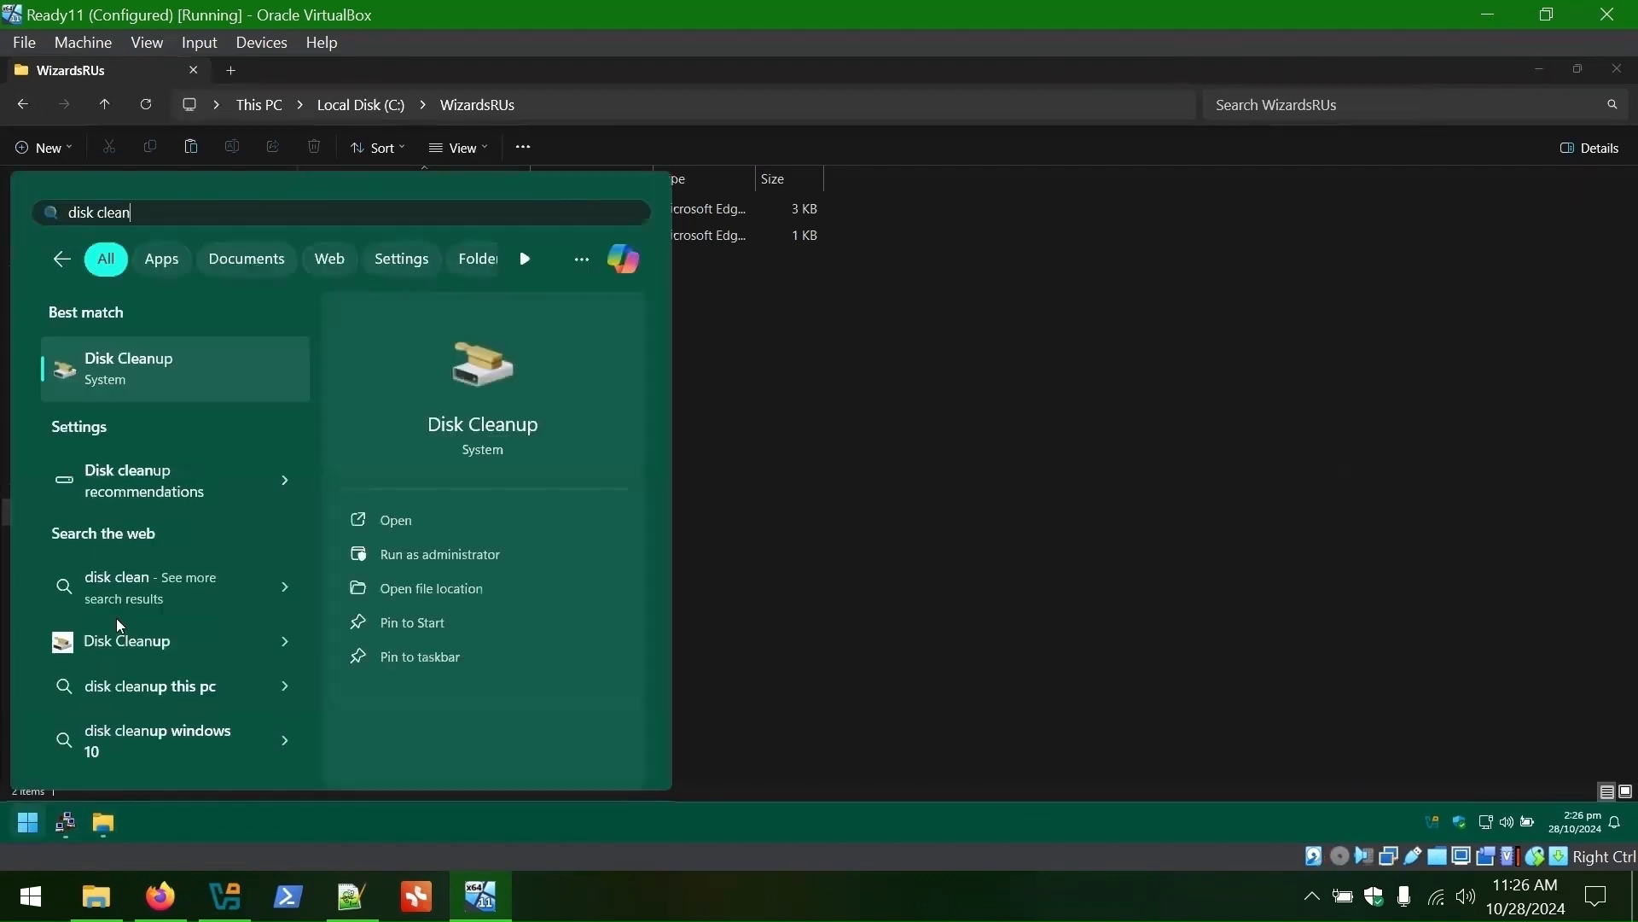
pyautogui.press('Return')
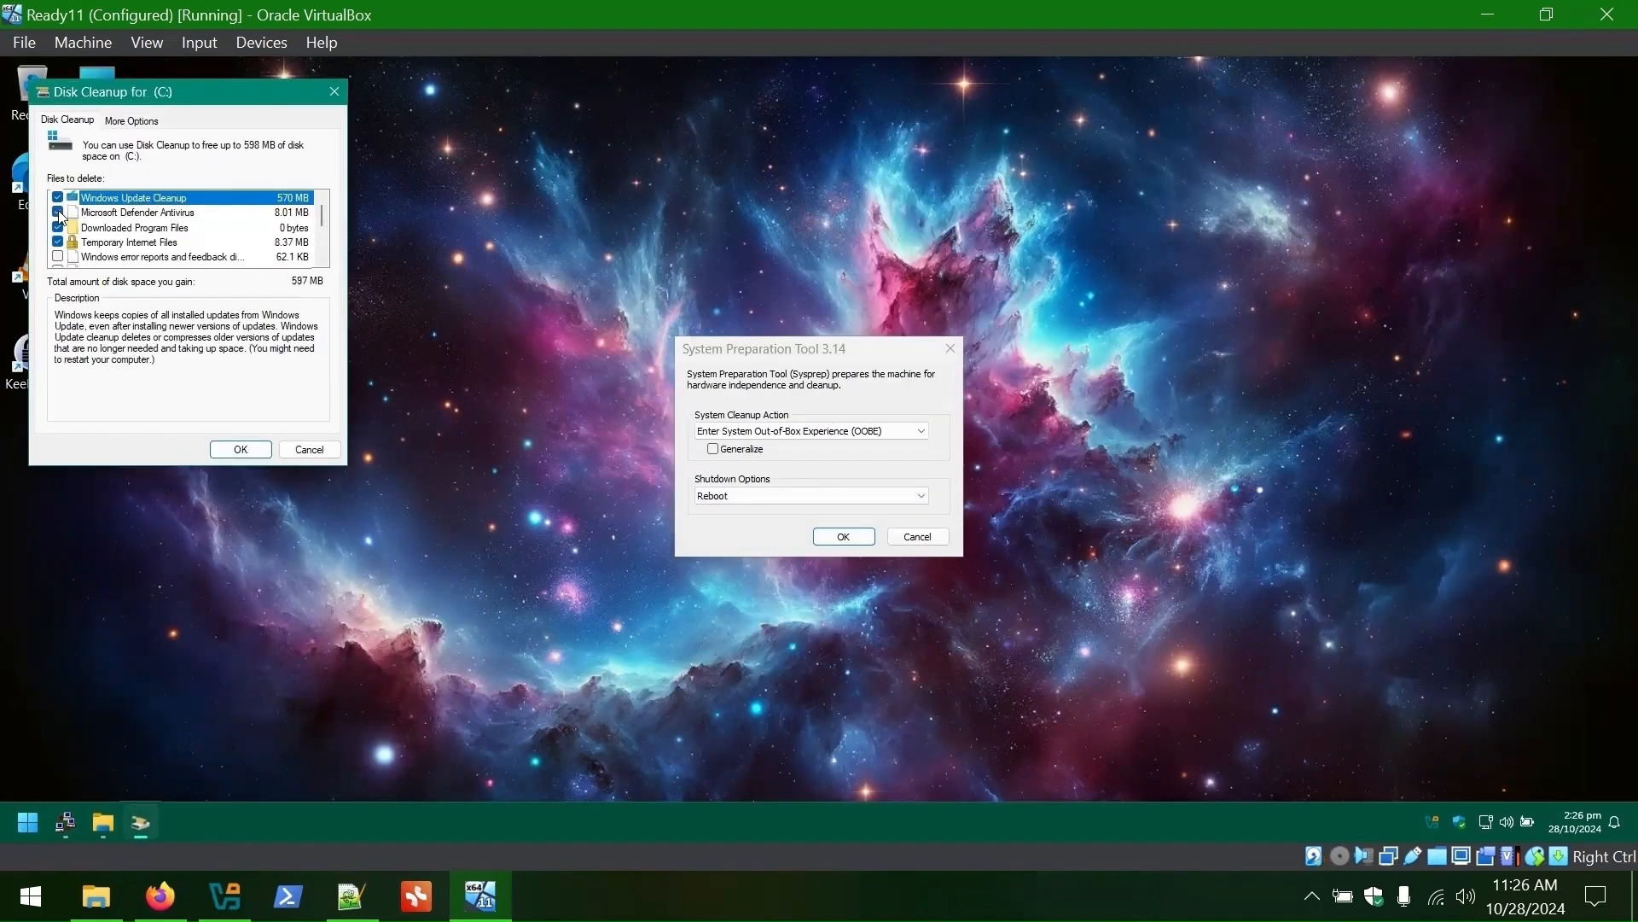
pyautogui.scroll(-1, 59, 262)
pyautogui.click(59, 227)
pyautogui.scroll(-1, 59, 229)
pyautogui.click(59, 242)
pyautogui.click(60, 227)
pyautogui.scroll(2, 60, 227)
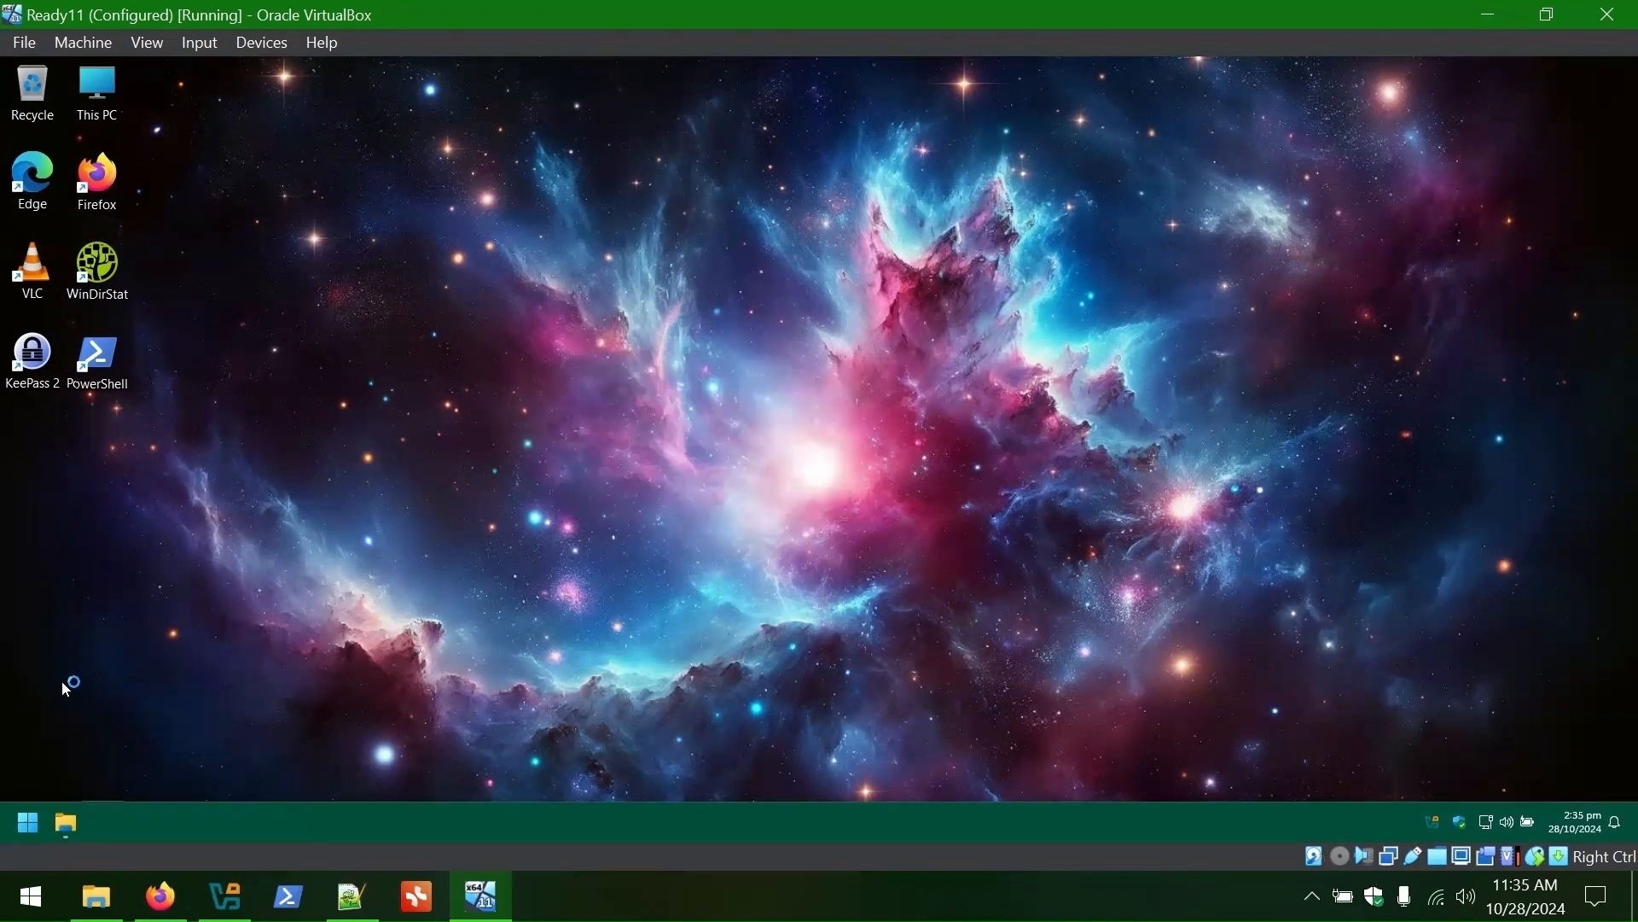
# - Uninstall VirtualBox Guest Additions from All apps, then power off the VM
pyautogui.click(38, 827)
pyautogui.click(465, 272)
pyautogui.scroll(-8, 208, 517)
pyautogui.click(208, 517)
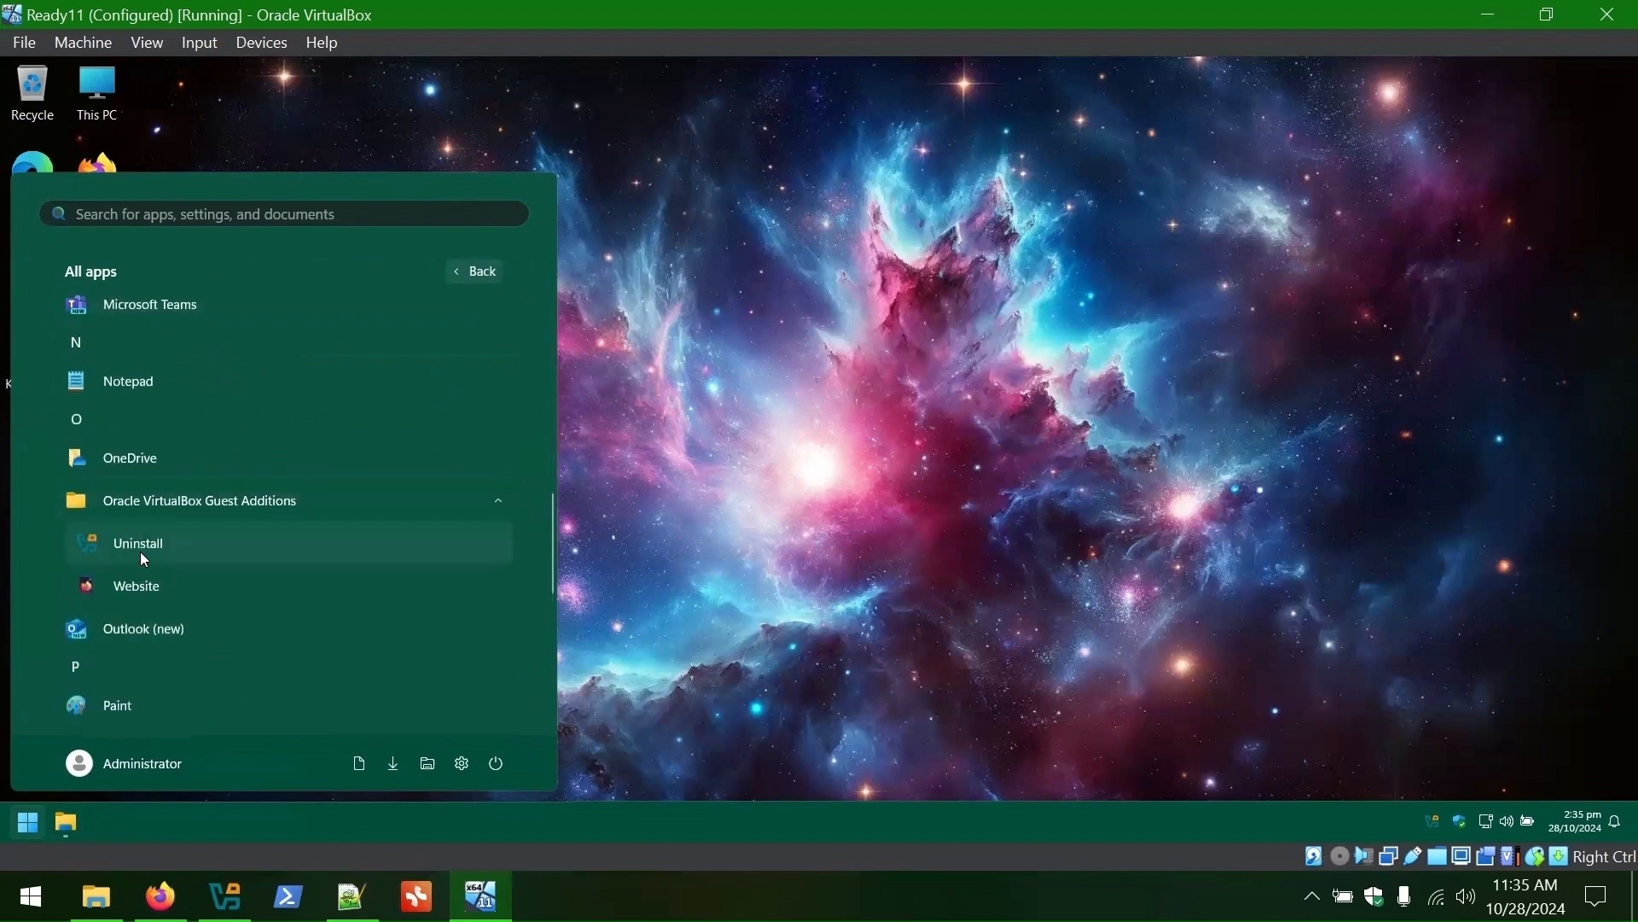
pyautogui.click(140, 551)
pyautogui.click(886, 512)
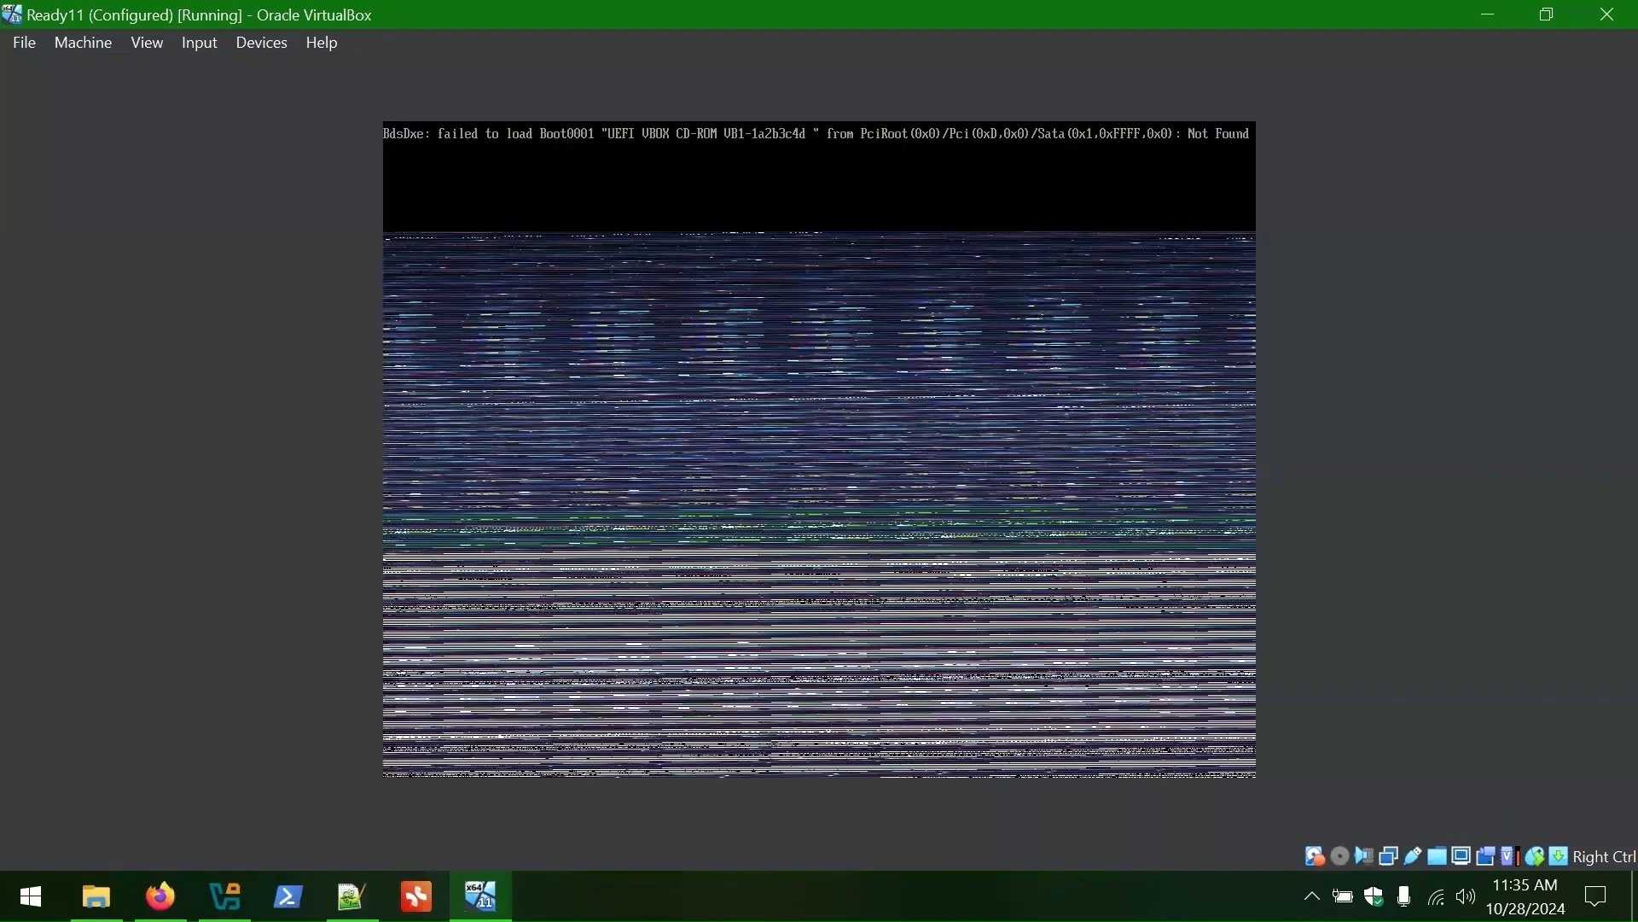
pyautogui.click(1607, 13)
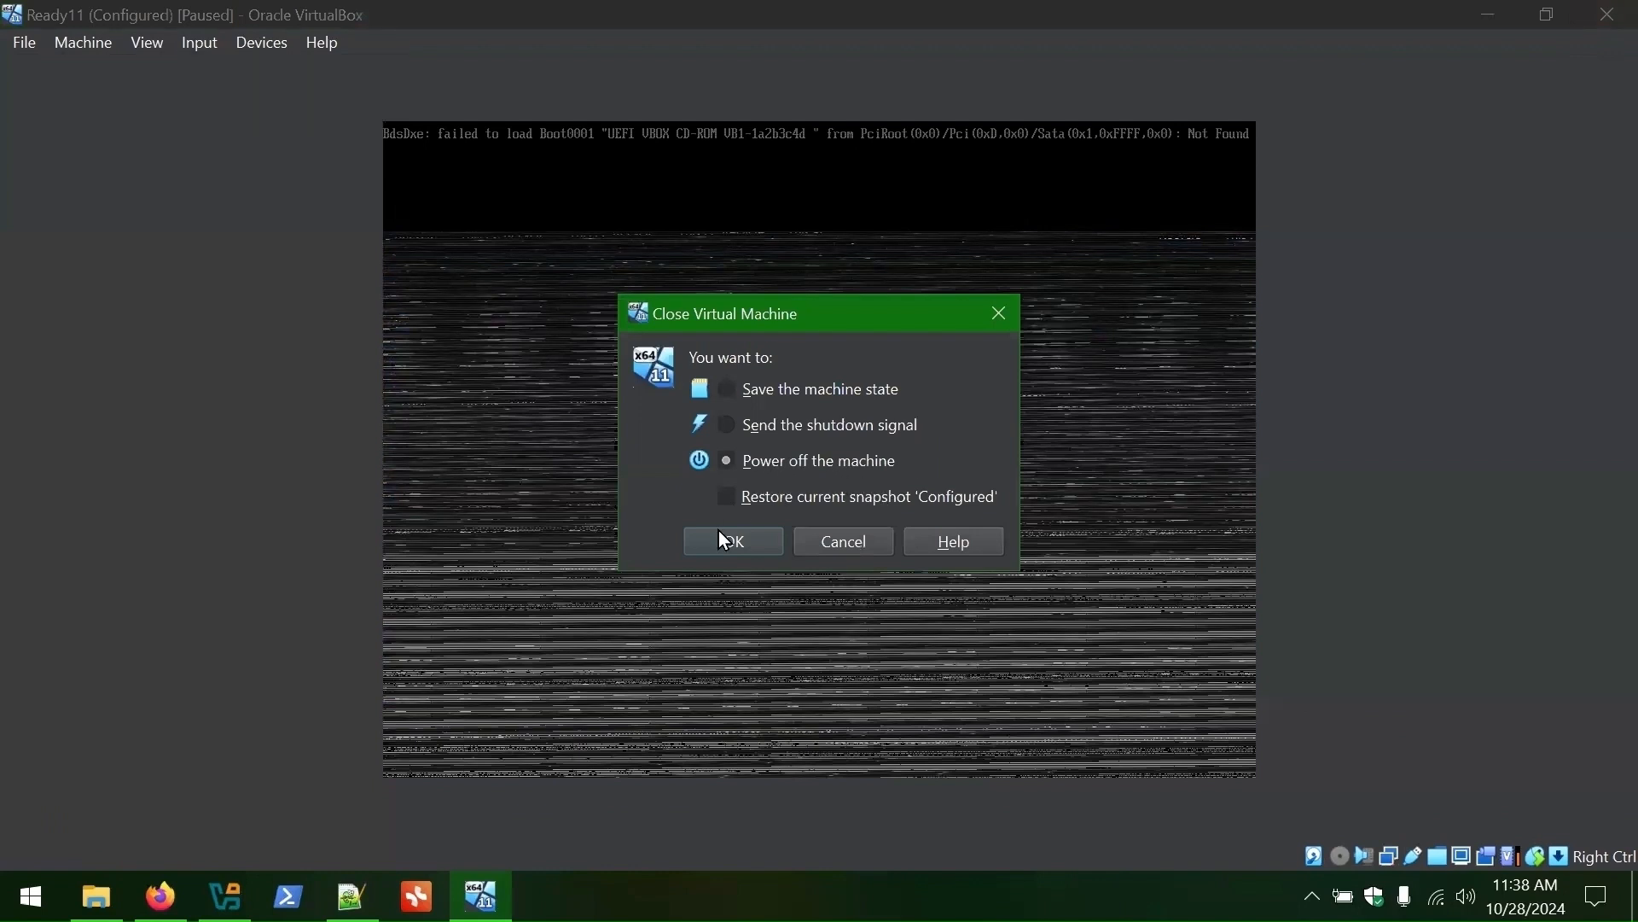
pyautogui.click(734, 546)
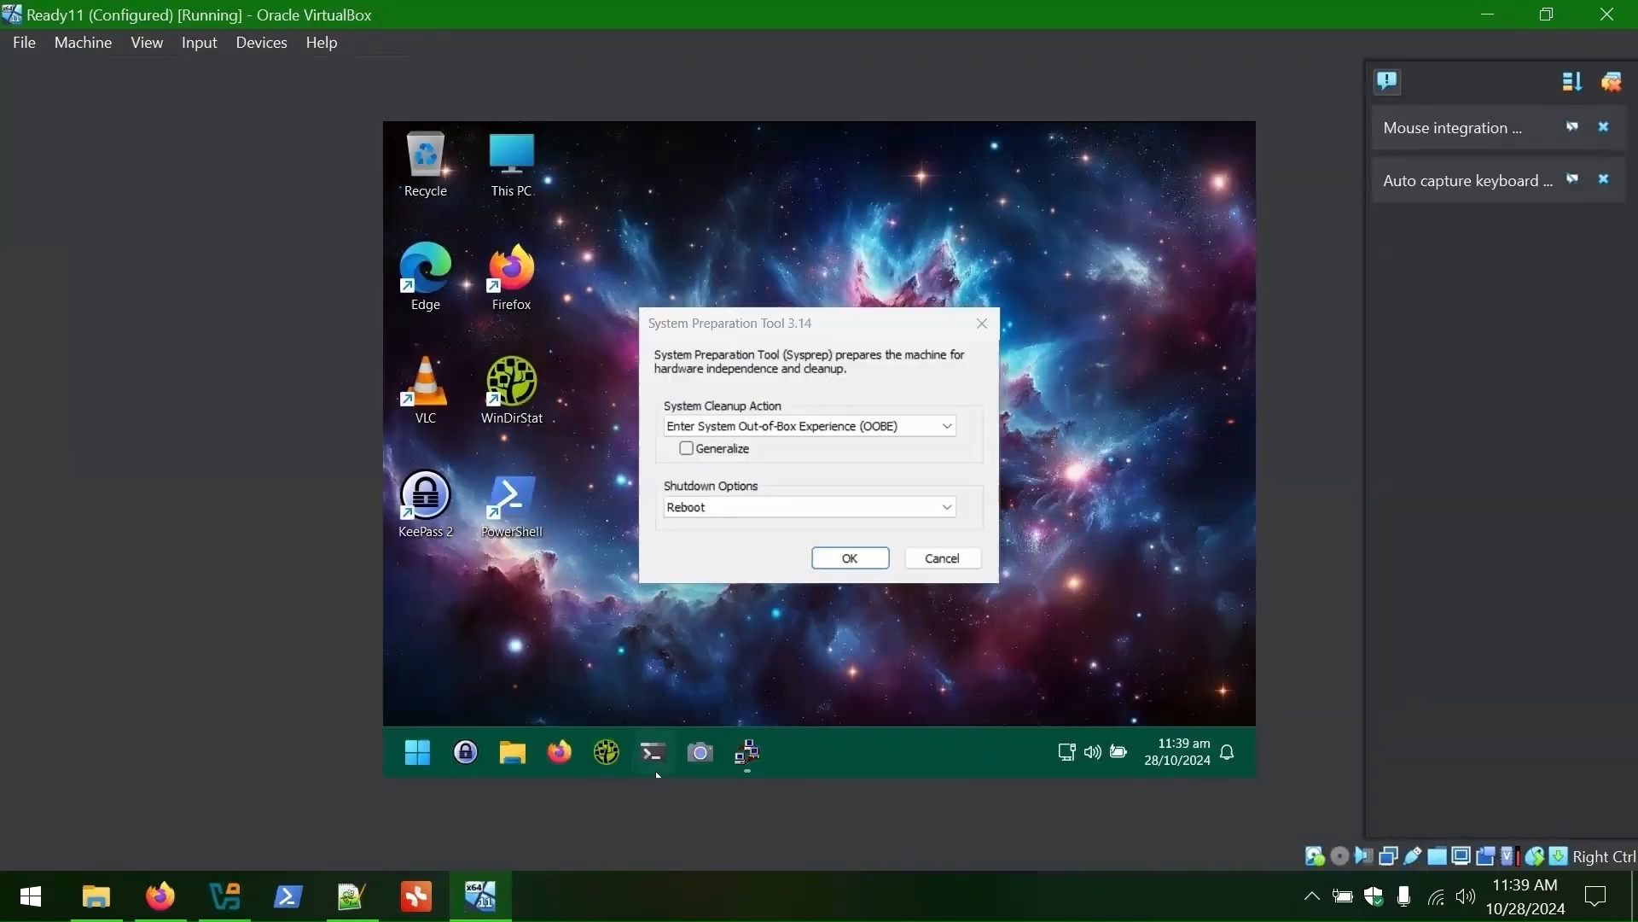
# - Remove Z: from Quick access and cut CopyProfile from C:\WizardsRUs
pyautogui.click(461, 762)
pyautogui.rightClick(413, 550)
pyautogui.click(597, 368)
pyautogui.doubleClick(746, 258)
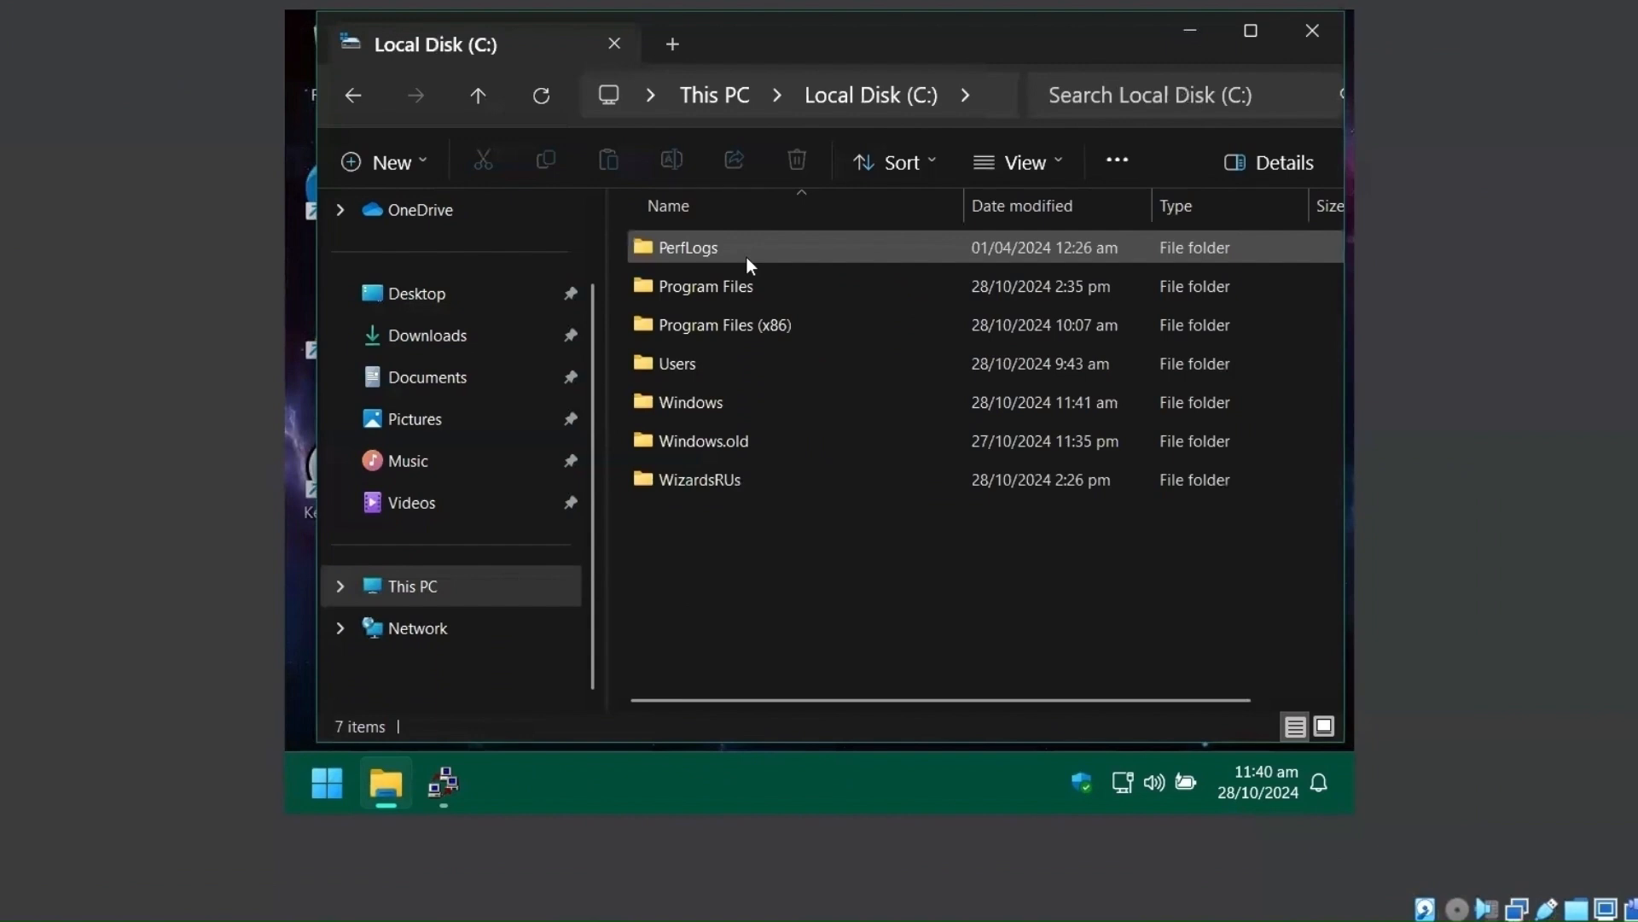
pyautogui.doubleClick(710, 480)
pyautogui.rightClick(691, 245)
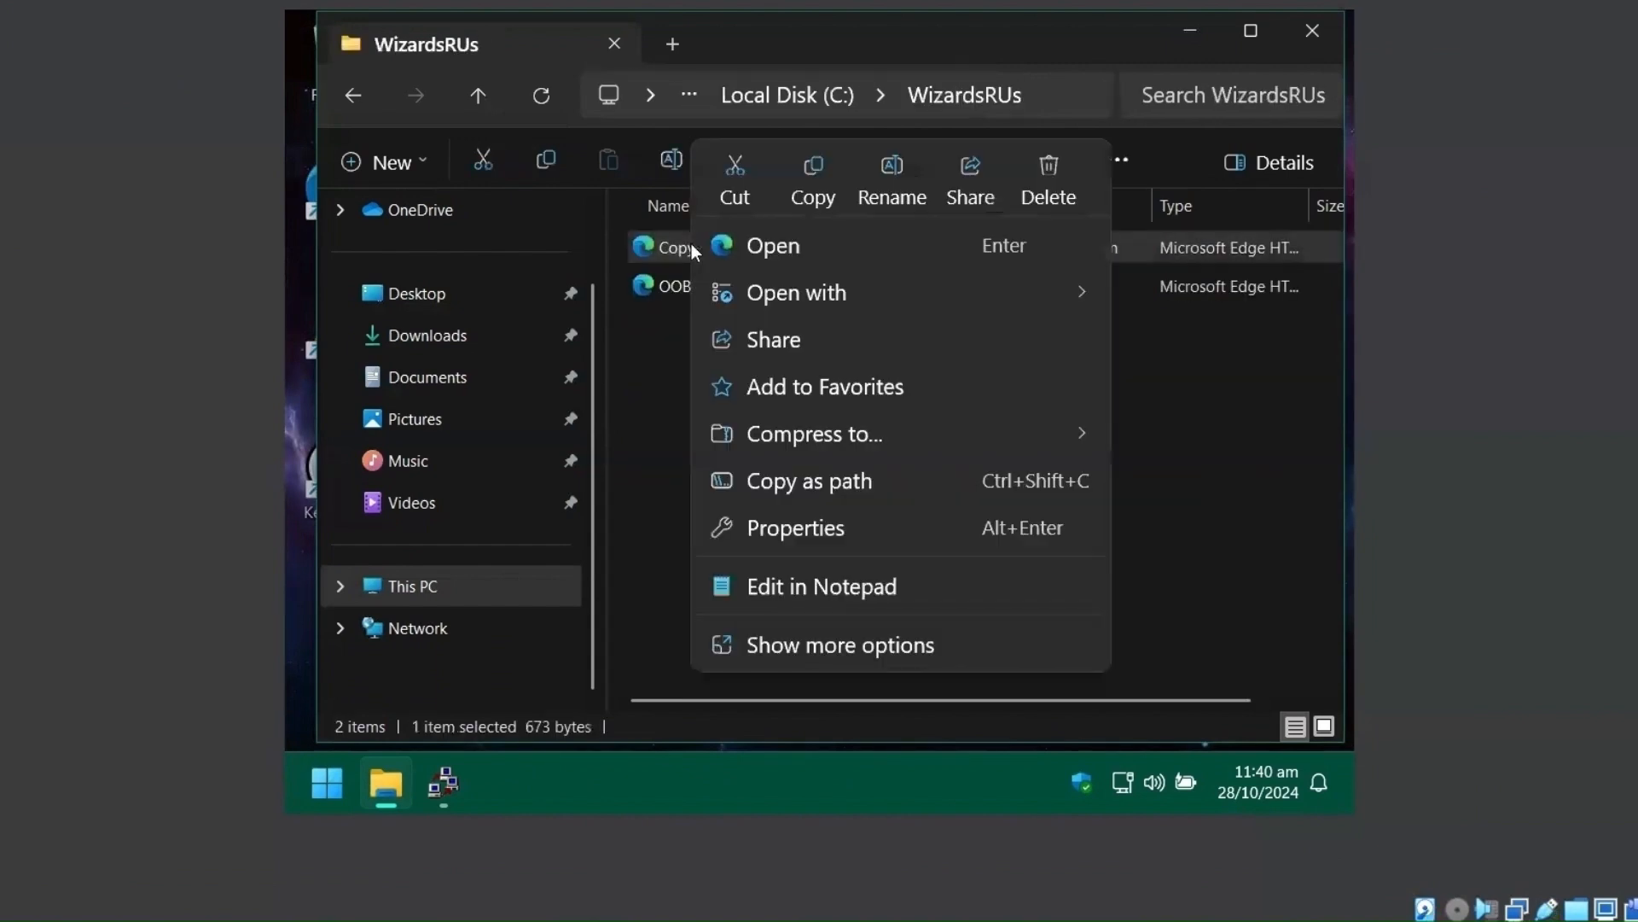
pyautogui.click(732, 171)
# - Paste CopyProfile into the Sysprep folder and rename it to unattend
pyautogui.click(412, 585)
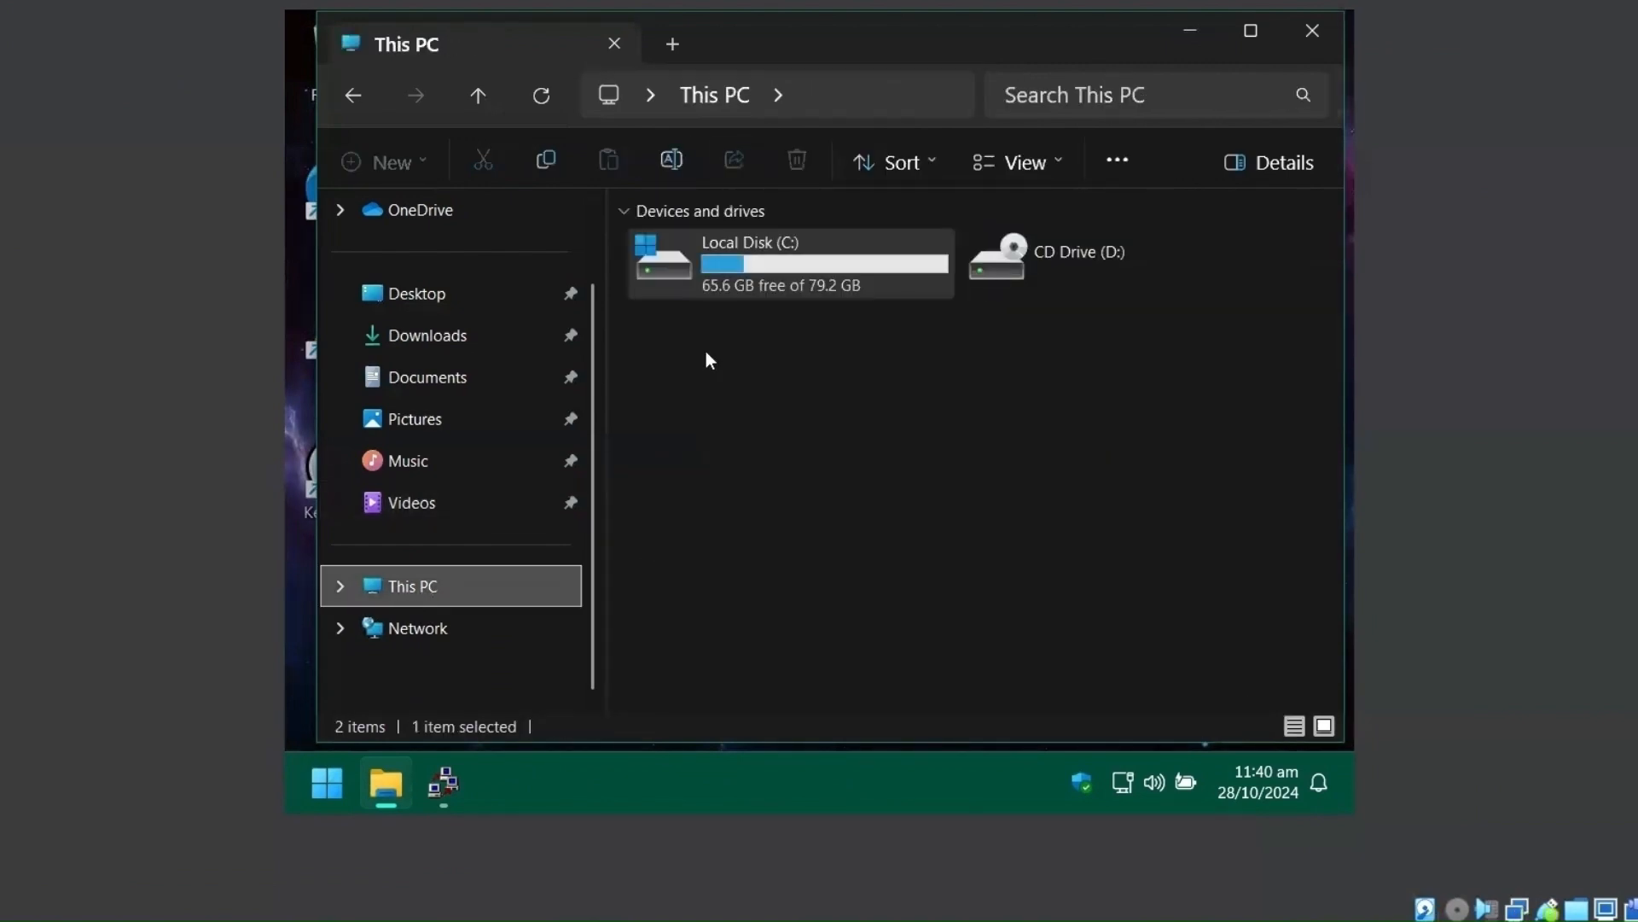
pyautogui.doubleClick(726, 260)
pyautogui.doubleClick(710, 402)
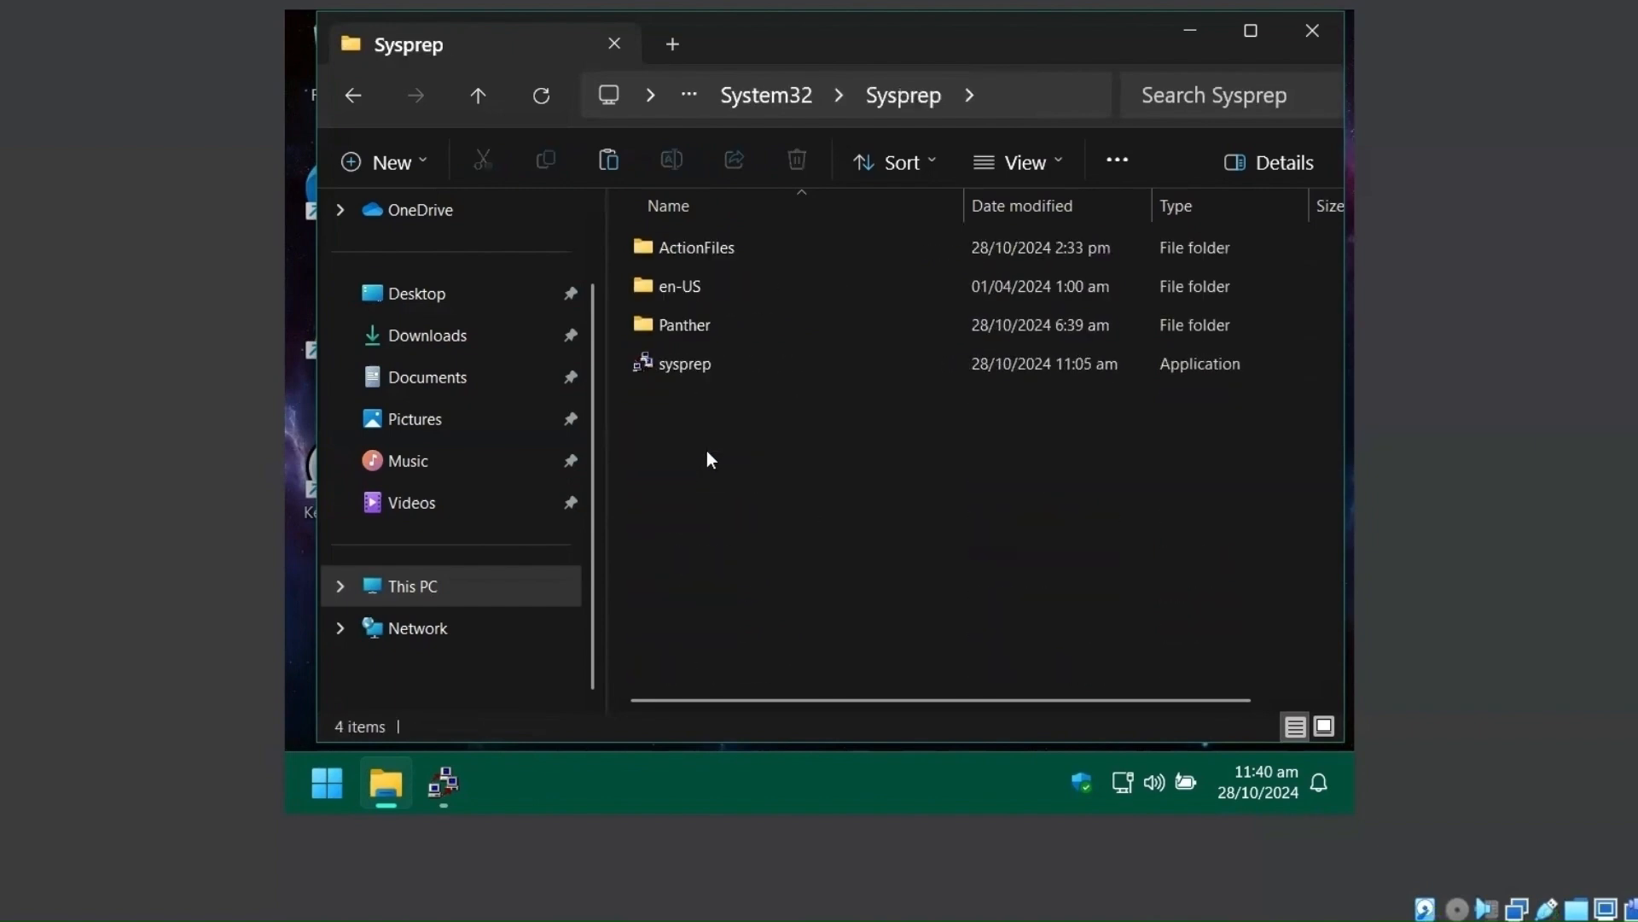
pyautogui.rightClick(706, 450)
pyautogui.click(744, 485)
pyautogui.click(698, 407)
pyautogui.write('unattend')
pyautogui.press('Return')
pyautogui.click(751, 504)
# - Minimize File Explorer and shut down the Windows VM
pyautogui.click(1193, 32)
pyautogui.click(327, 783)
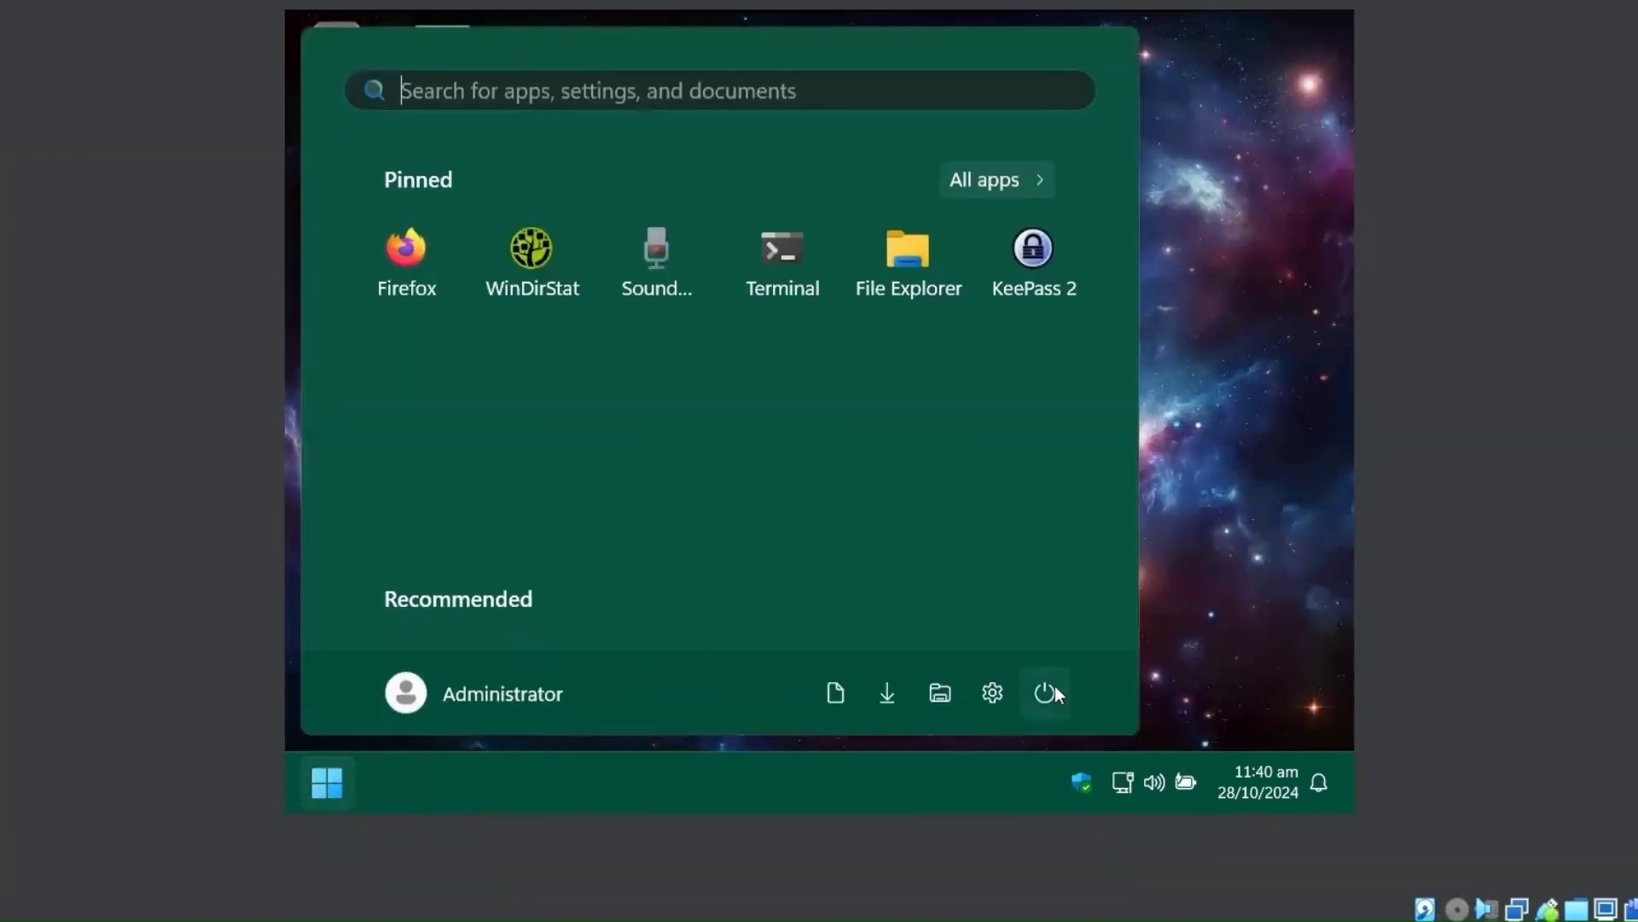
pyautogui.click(1051, 691)
pyautogui.click(1068, 589)
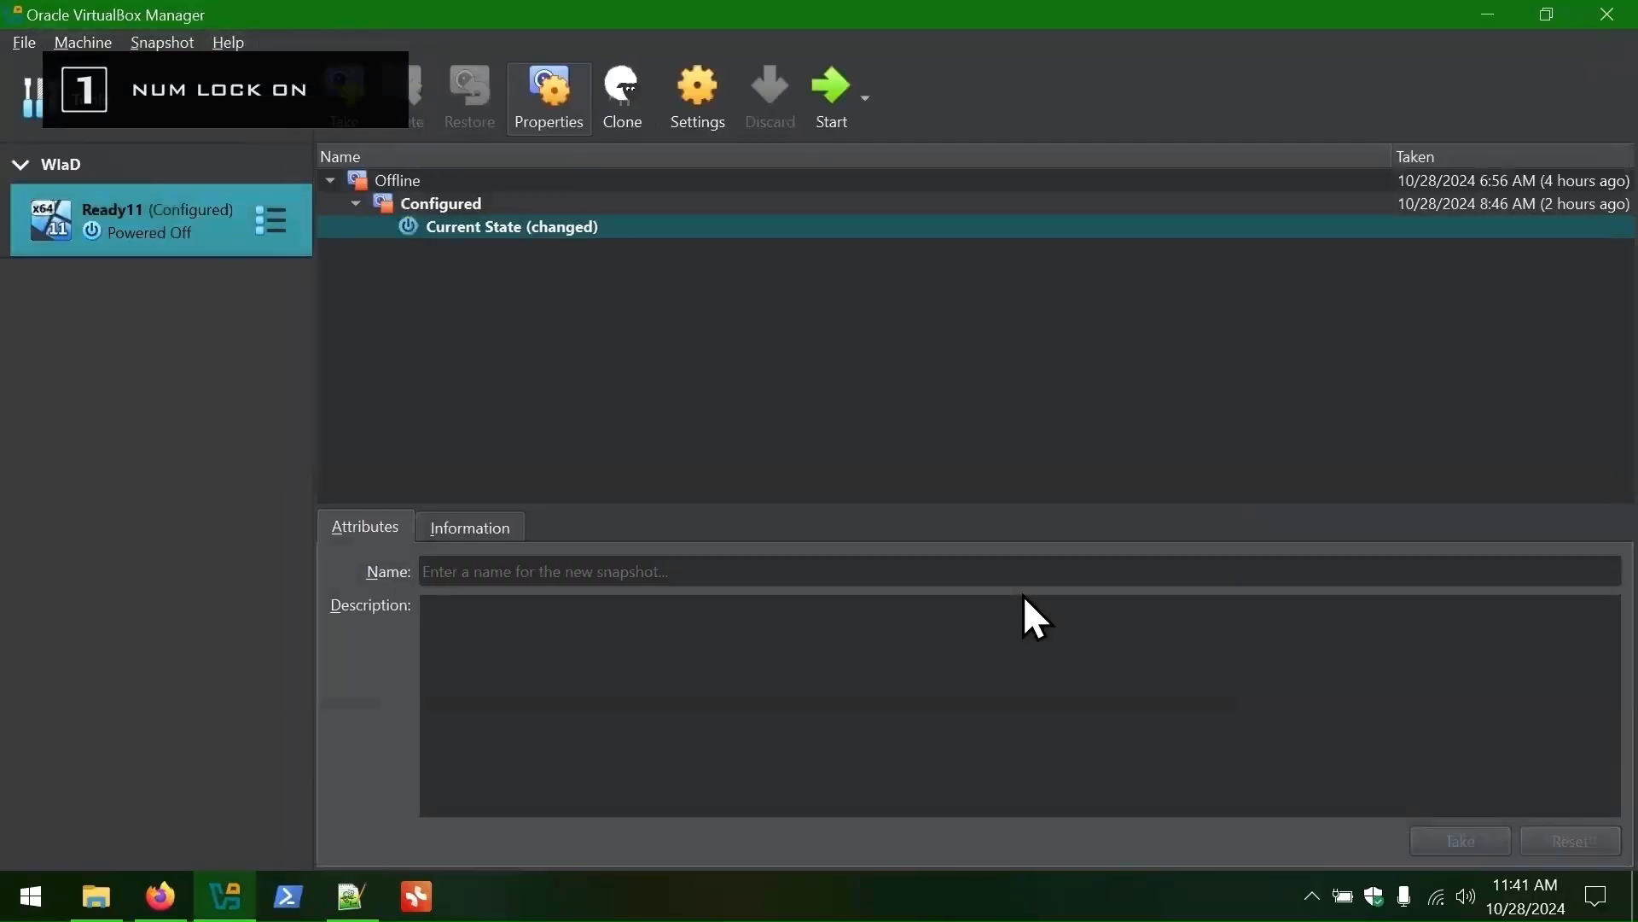
# - Take a CopyProfile snapshot of Ready11, then start the machine again
pyautogui.click(348, 110)
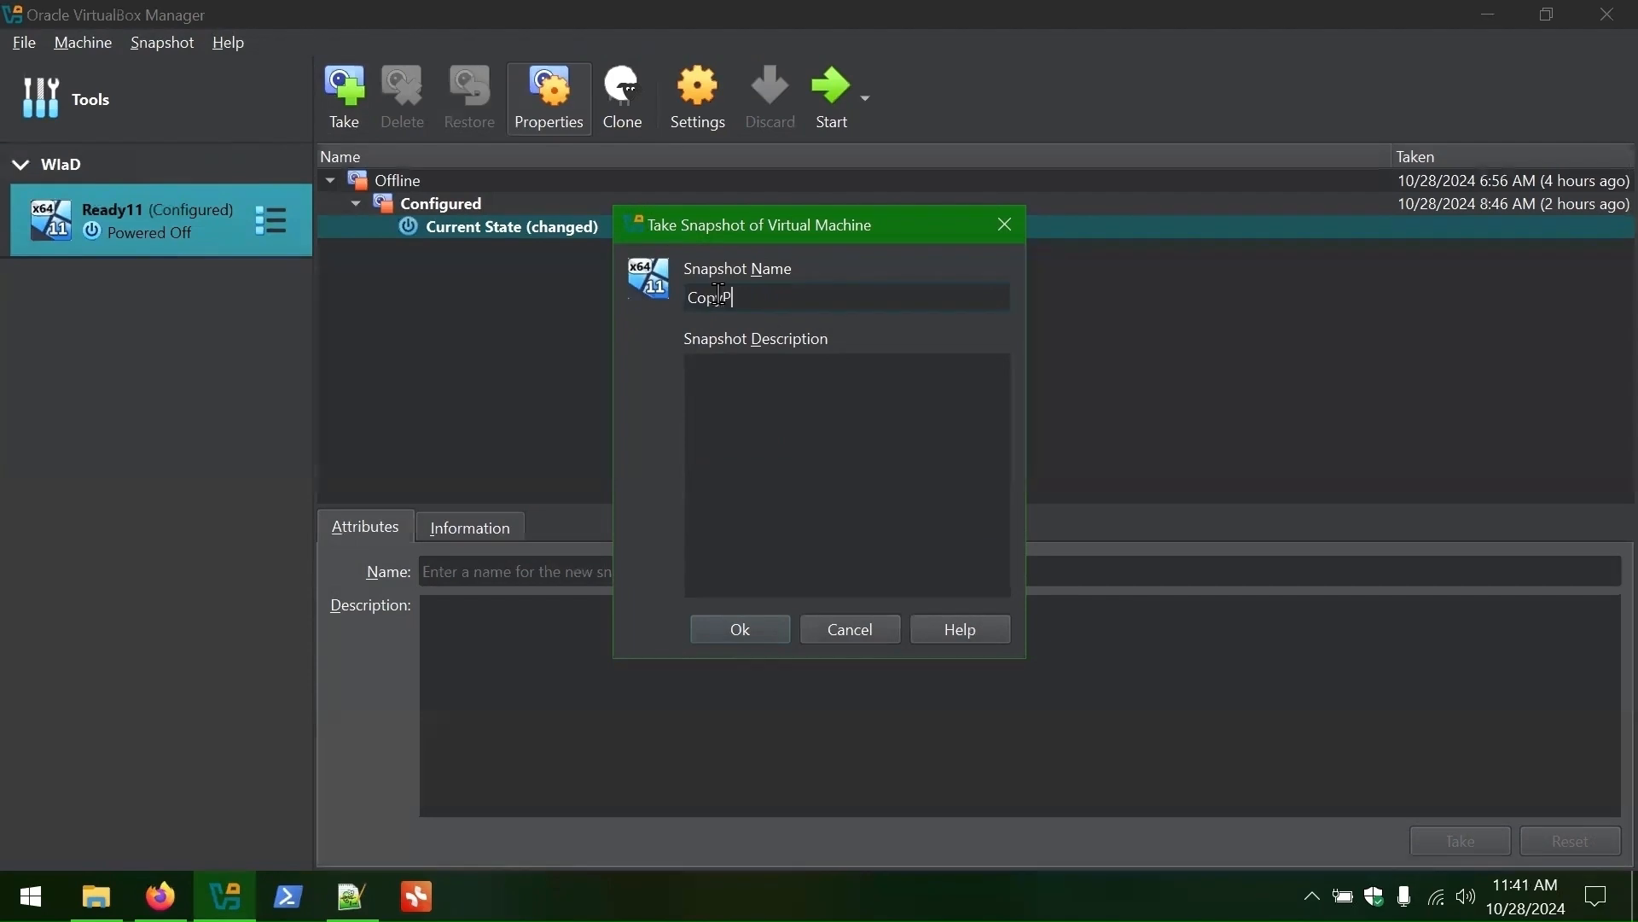
pyautogui.click(744, 629)
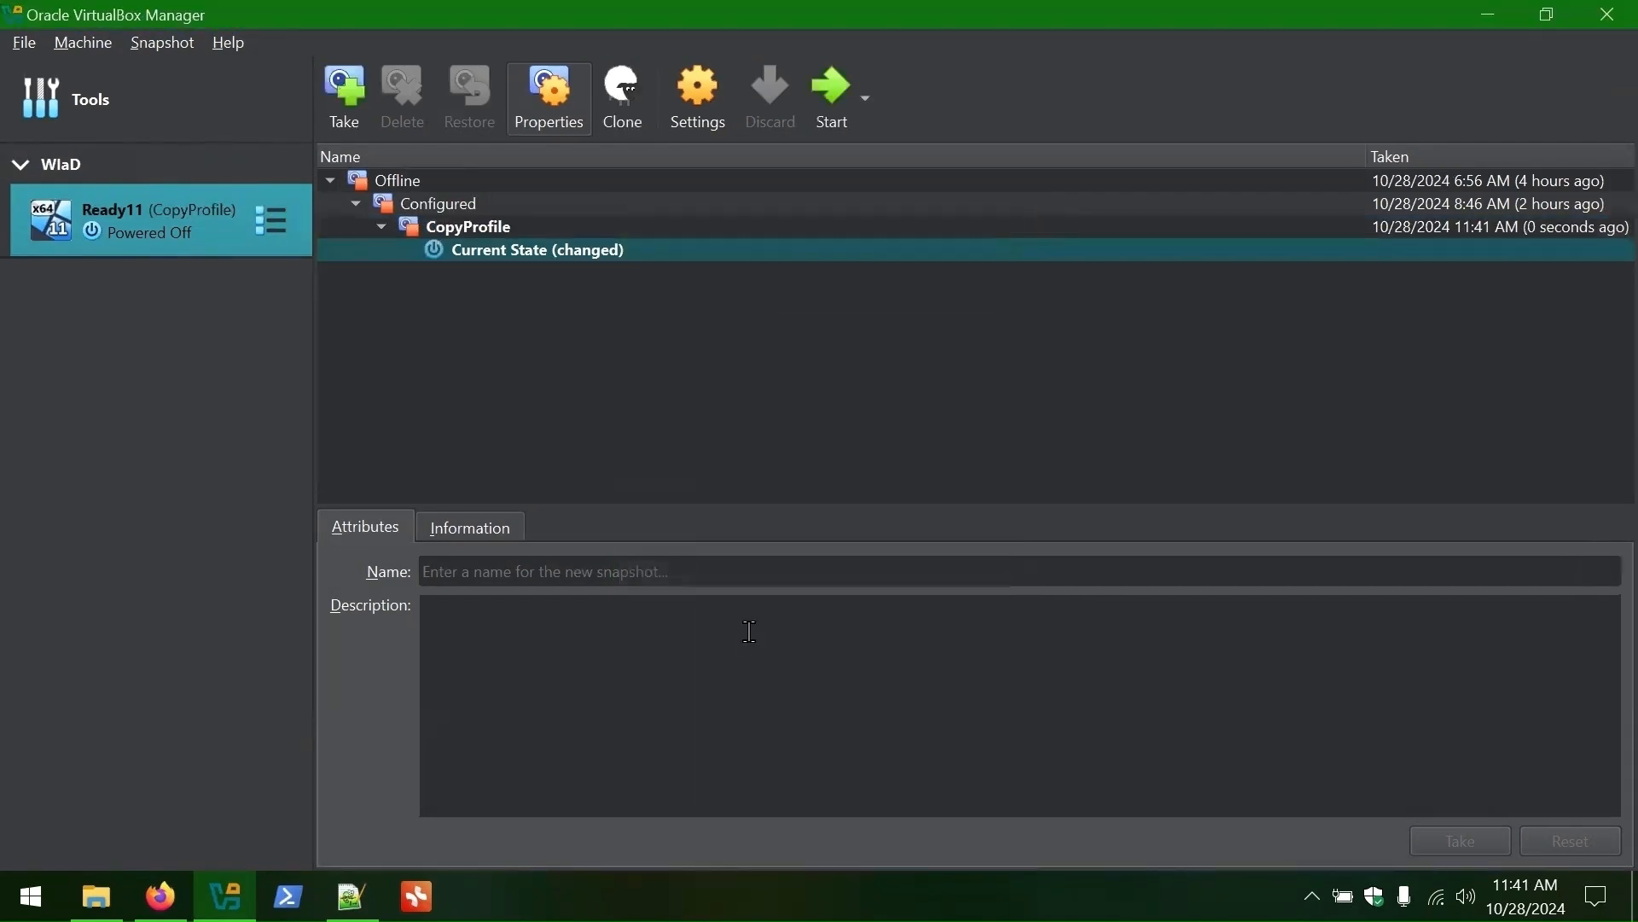
pyautogui.doubleClick(157, 233)
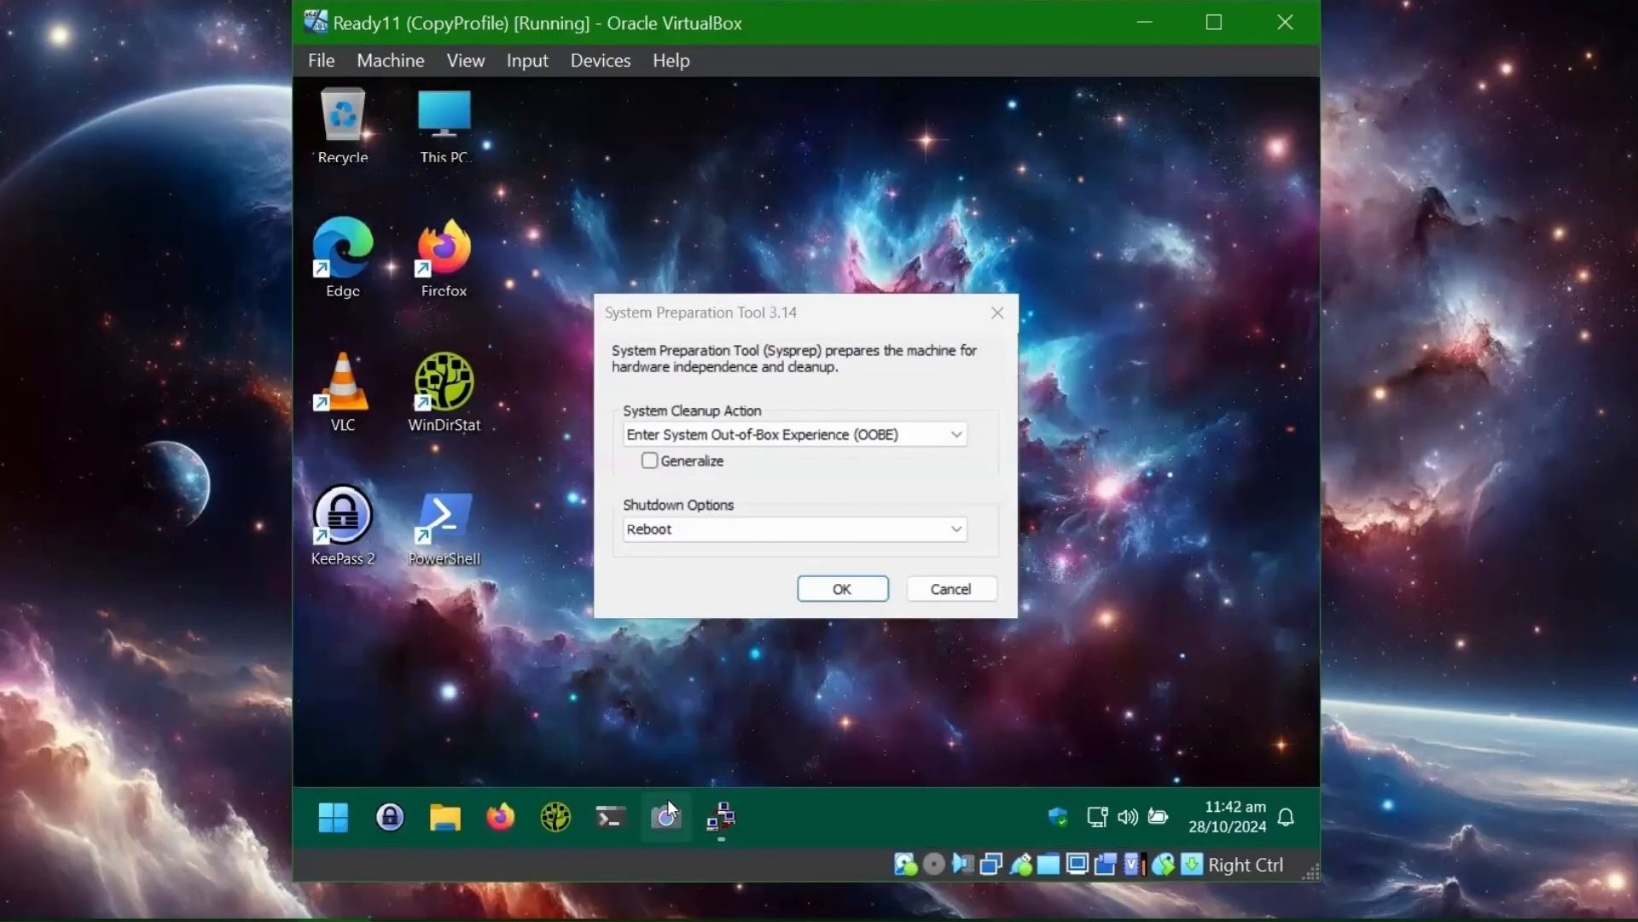
pyautogui.rightClick(503, 811)
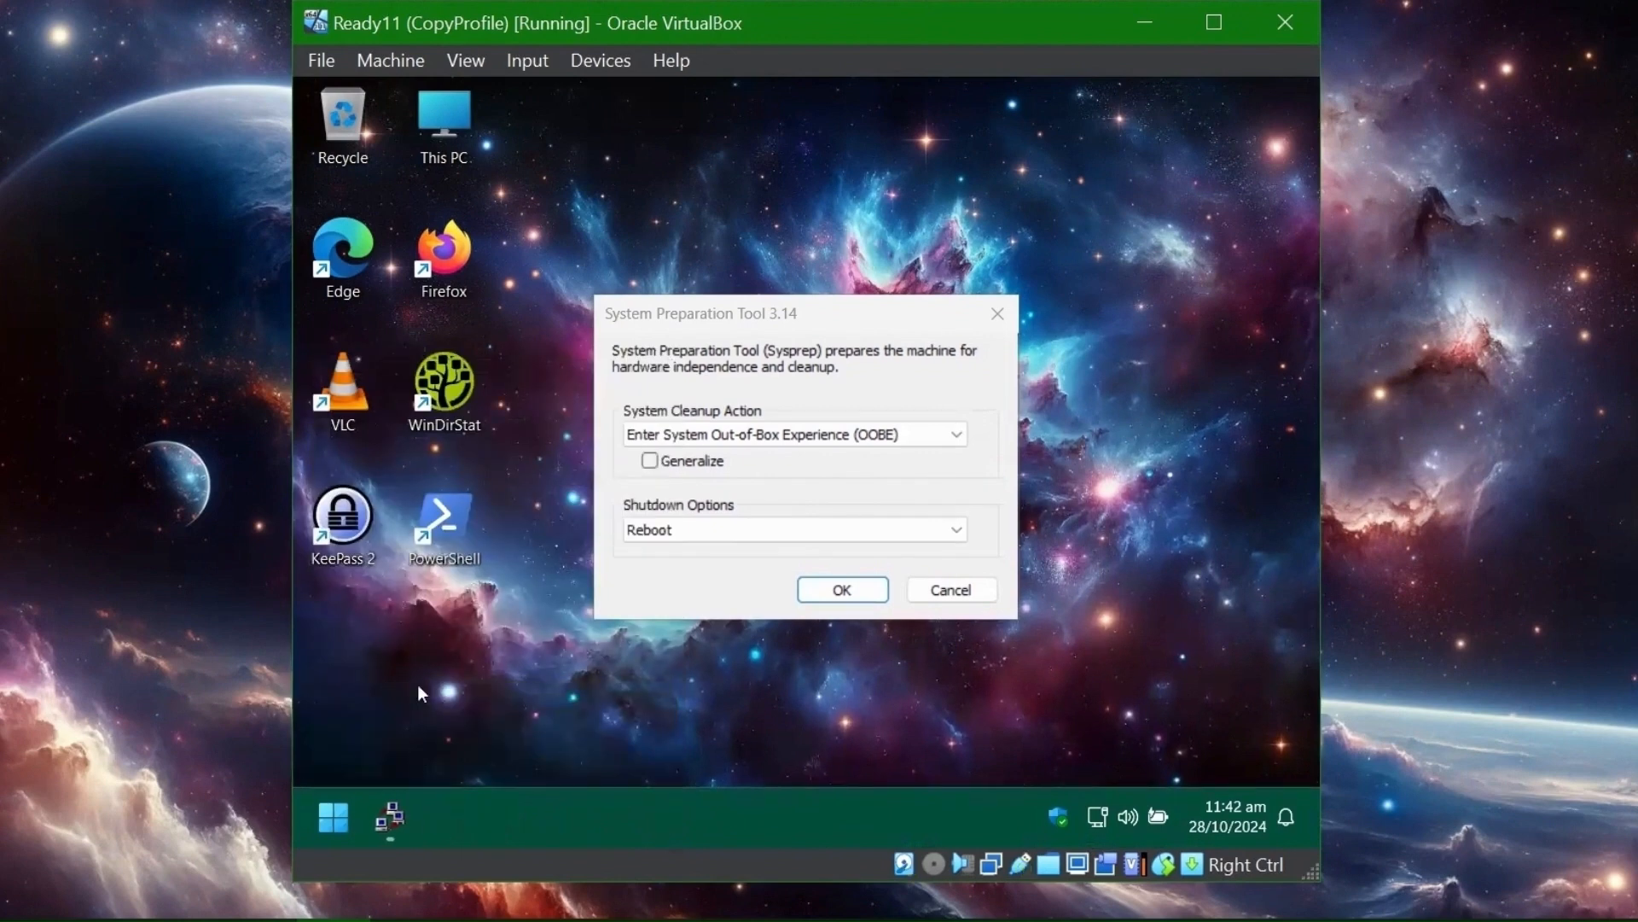
# - Run Sysprep with Generalize ticked and Shutdown, then restart Ready11 from VirtualBox
pyautogui.click(650, 464)
pyautogui.click(682, 528)
pyautogui.click(741, 587)
pyautogui.click(845, 588)
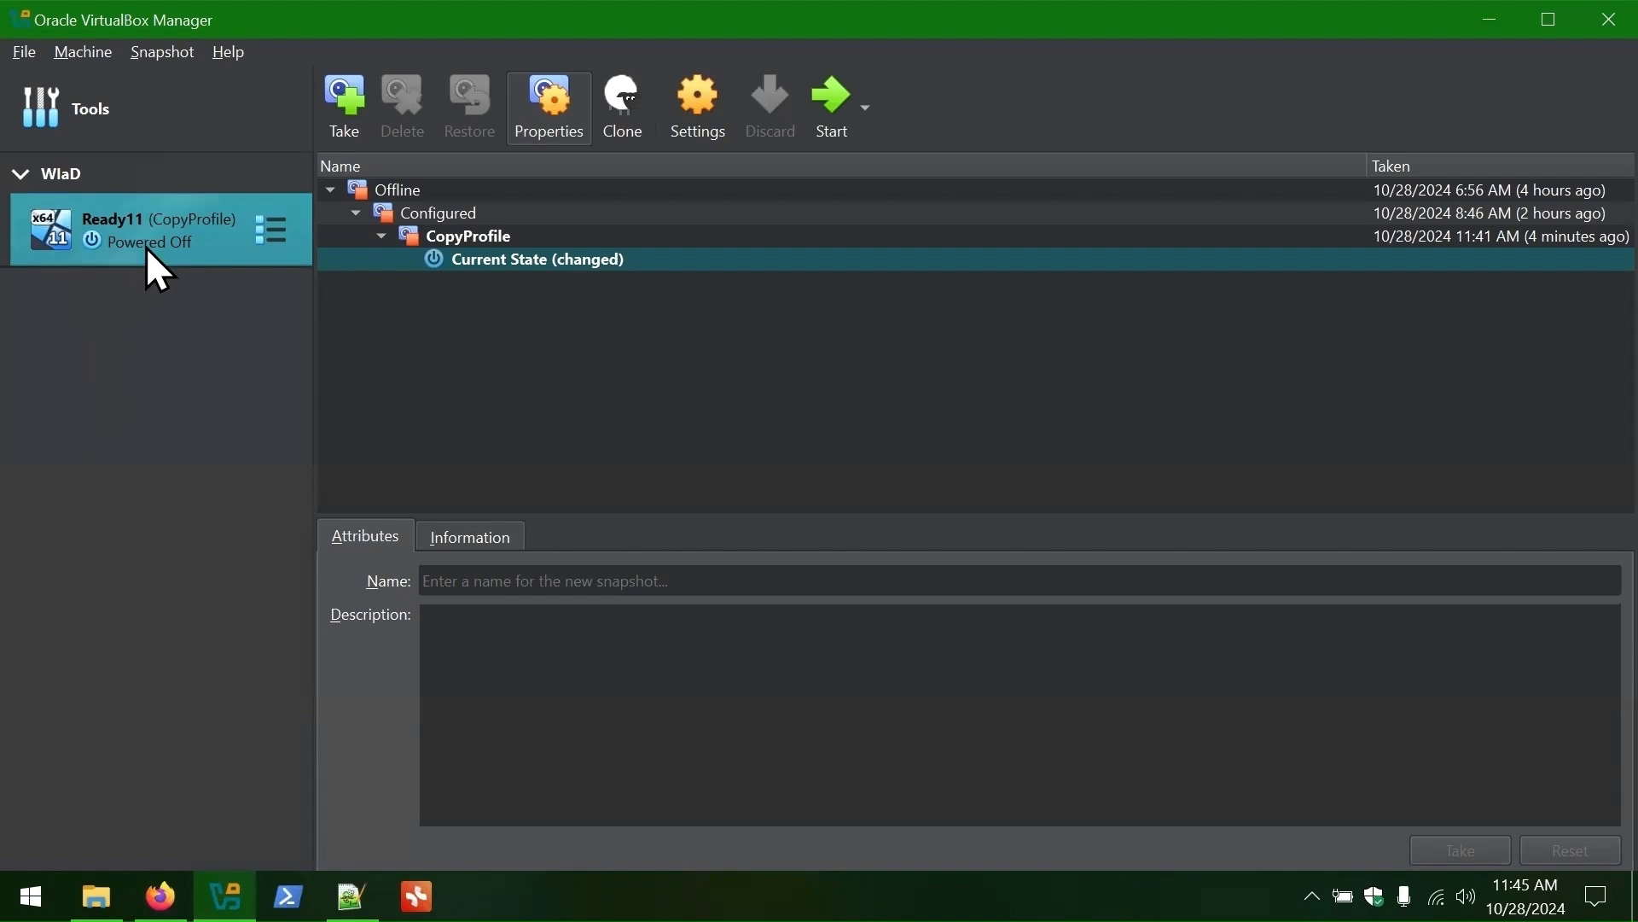
pyautogui.doubleClick(160, 227)
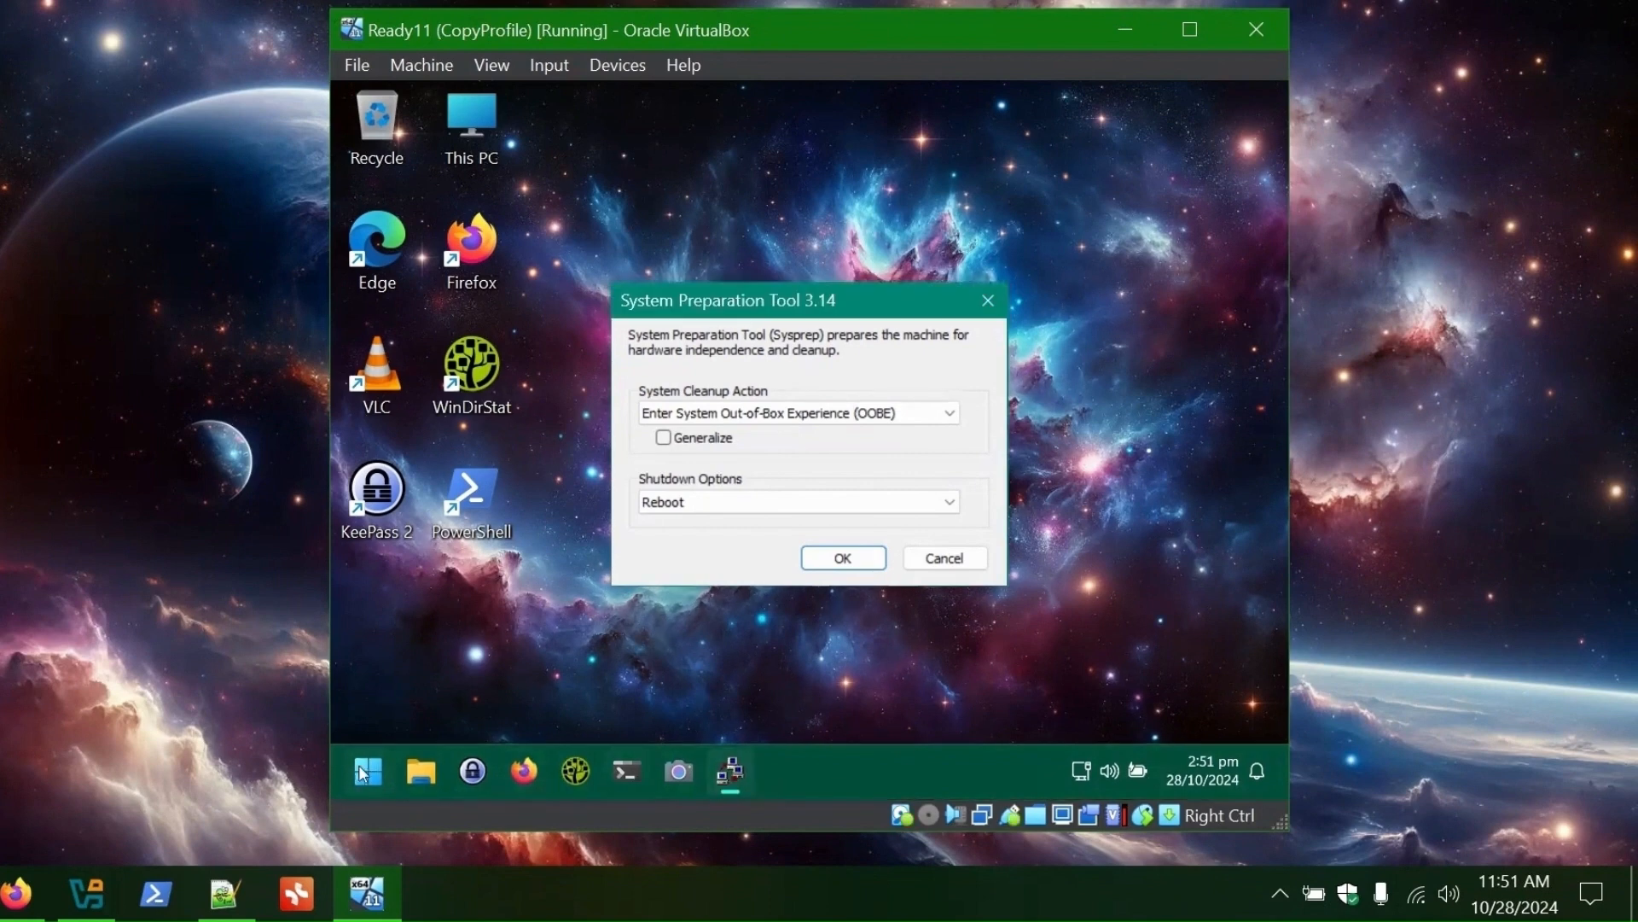
# - Launch Firefox, dismiss the default-browser prompt, and close it
pyautogui.press('super')
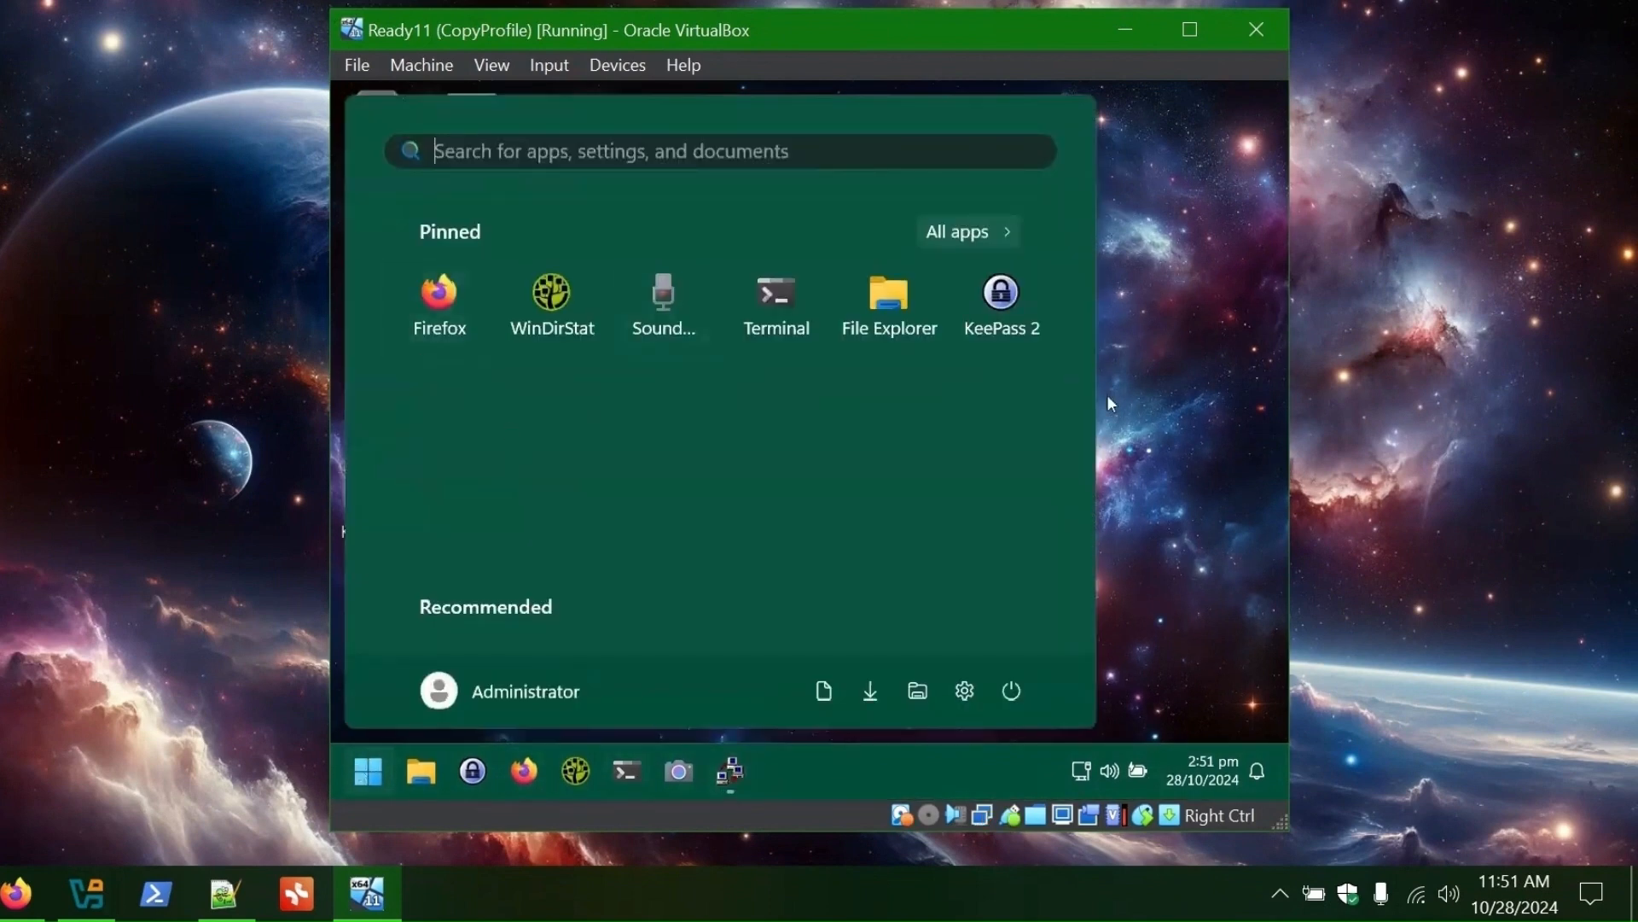
pyautogui.click(439, 303)
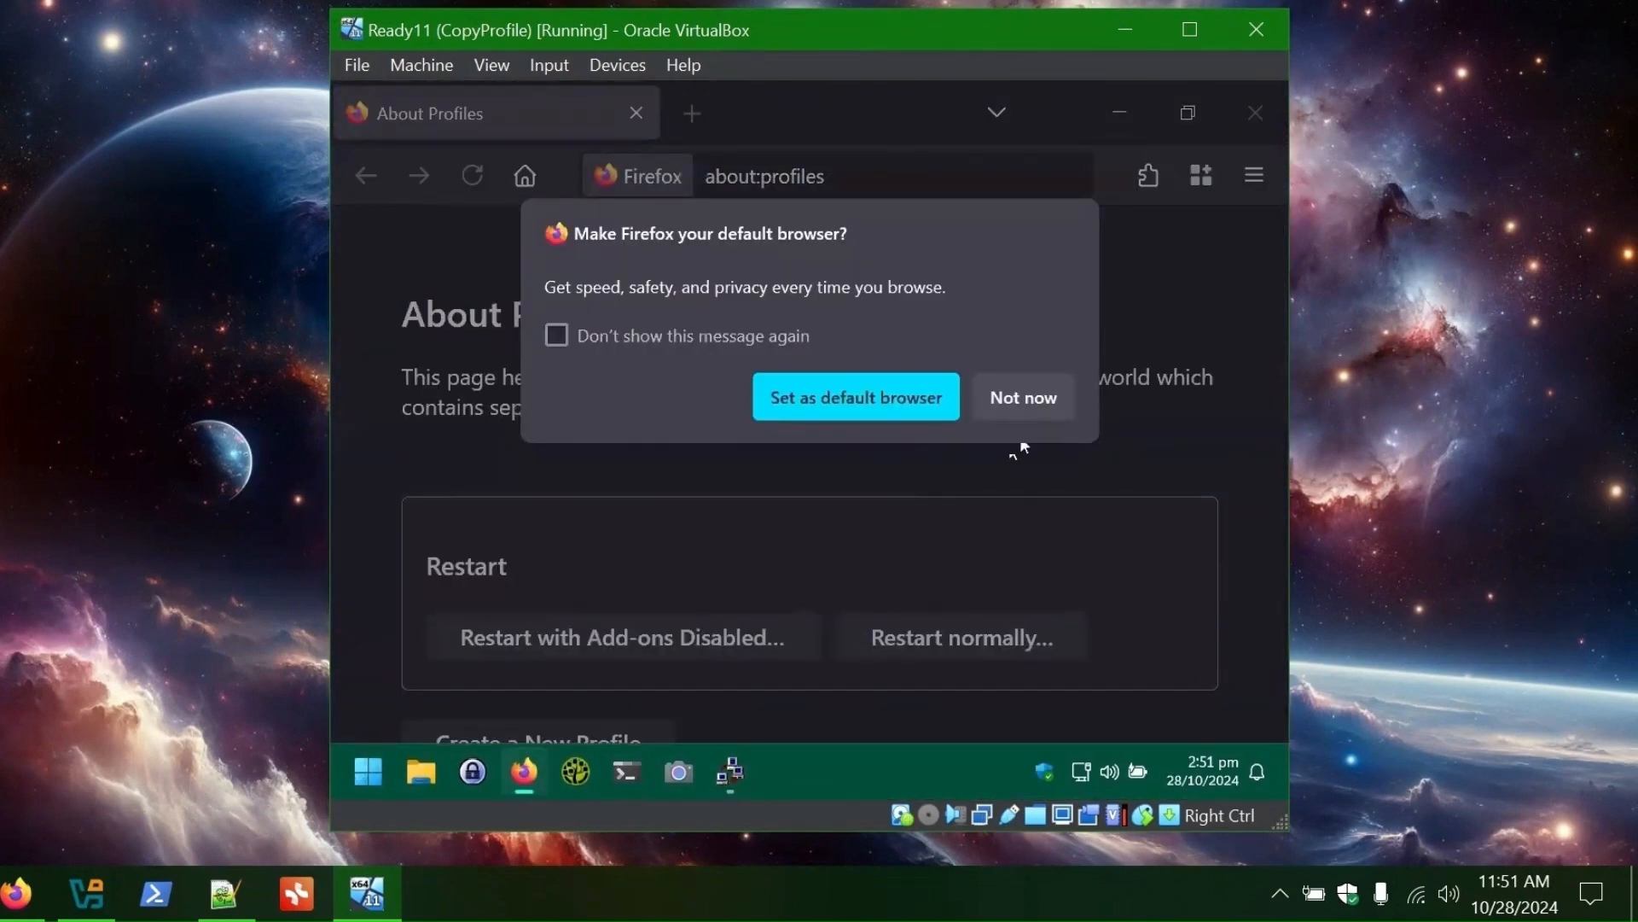
pyautogui.click(1023, 398)
pyautogui.scroll(-5, 747, 341)
pyautogui.scroll(5, 747, 342)
pyautogui.click(1258, 116)
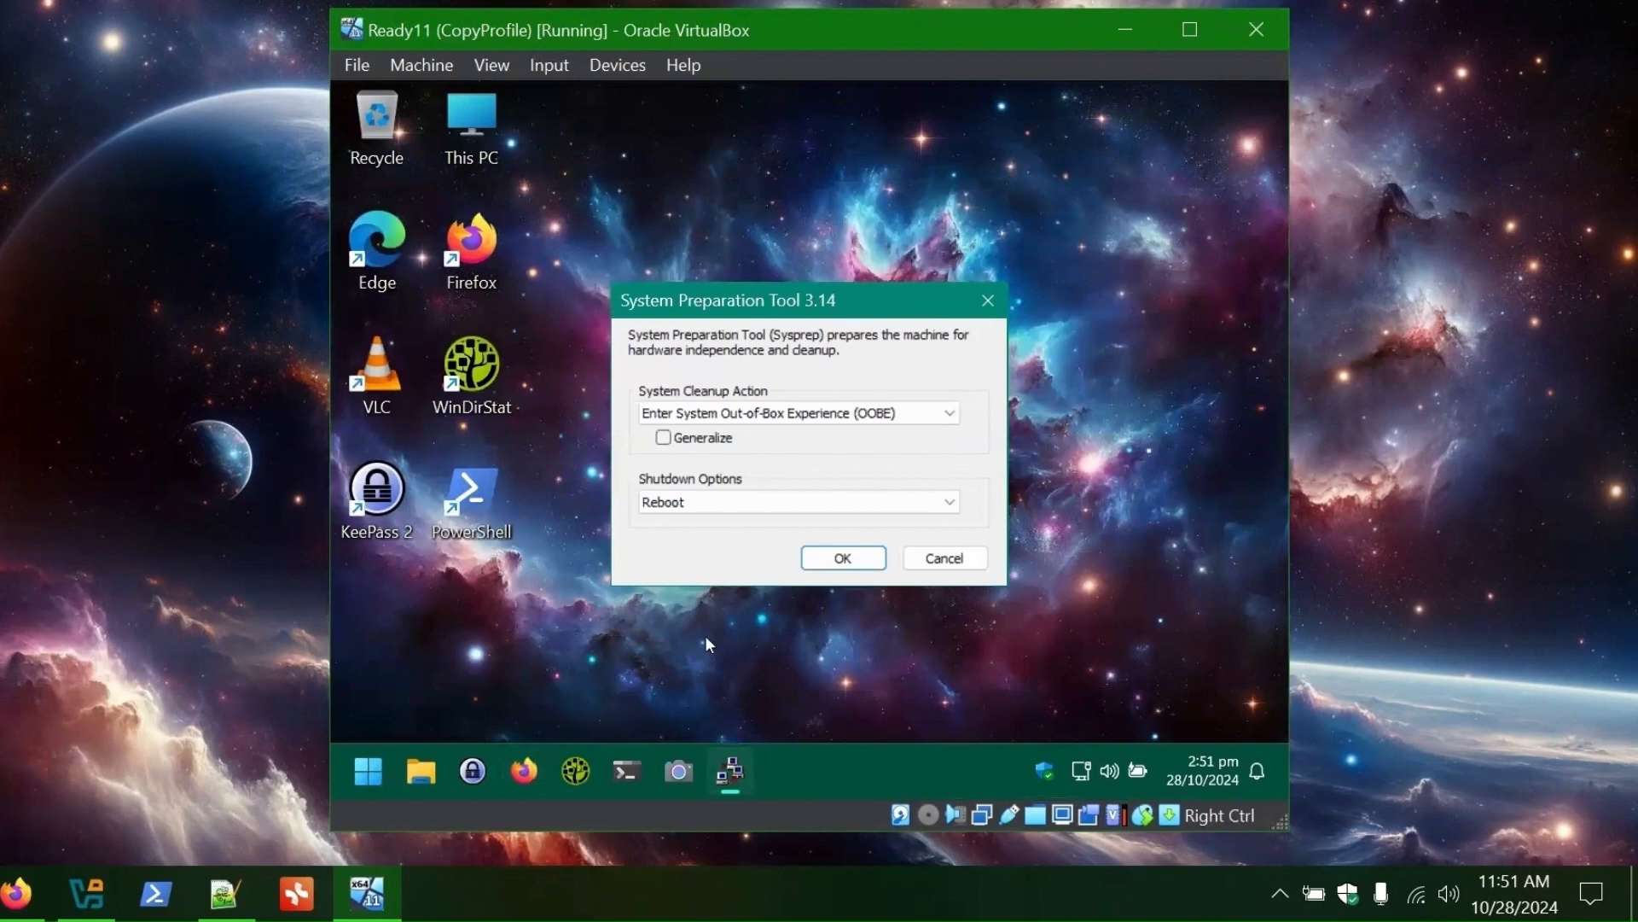
# - Bring up the Terminal and File Explorer taskbar jump lists
pyautogui.rightClick(628, 772)
pyautogui.click(597, 714)
pyautogui.rightClick(420, 770)
# - Copy the OOBE file from C:\WizardsRUs
pyautogui.click(889, 298)
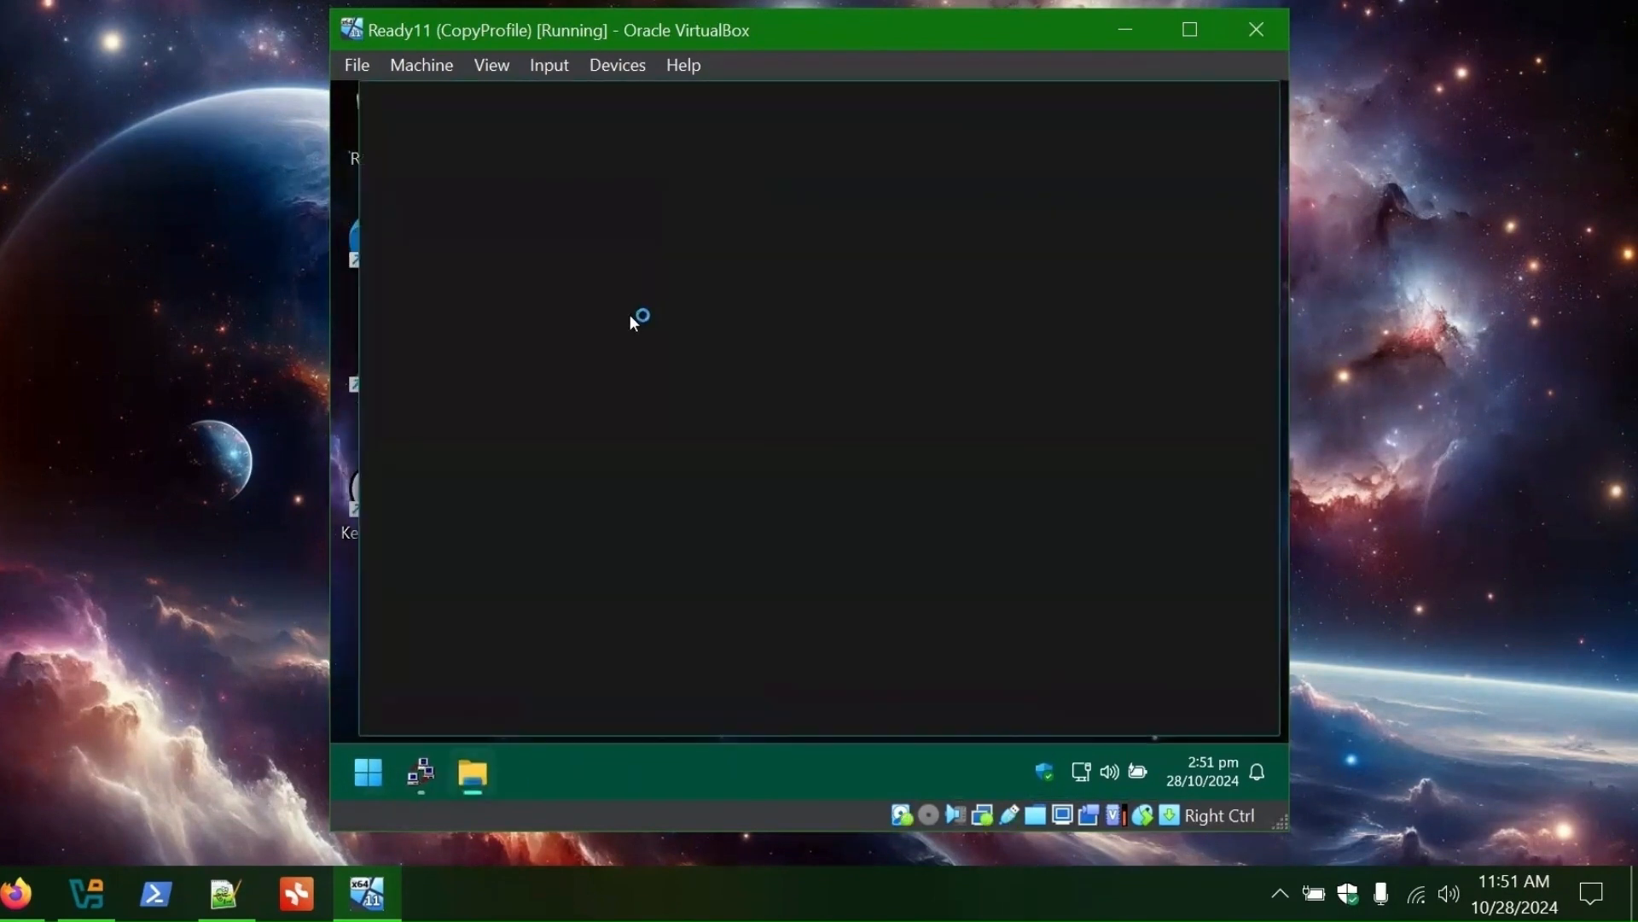
pyautogui.doubleClick(768, 310)
pyautogui.doubleClick(713, 523)
pyautogui.click(710, 302)
pyautogui.rightClick(710, 302)
pyautogui.click(793, 340)
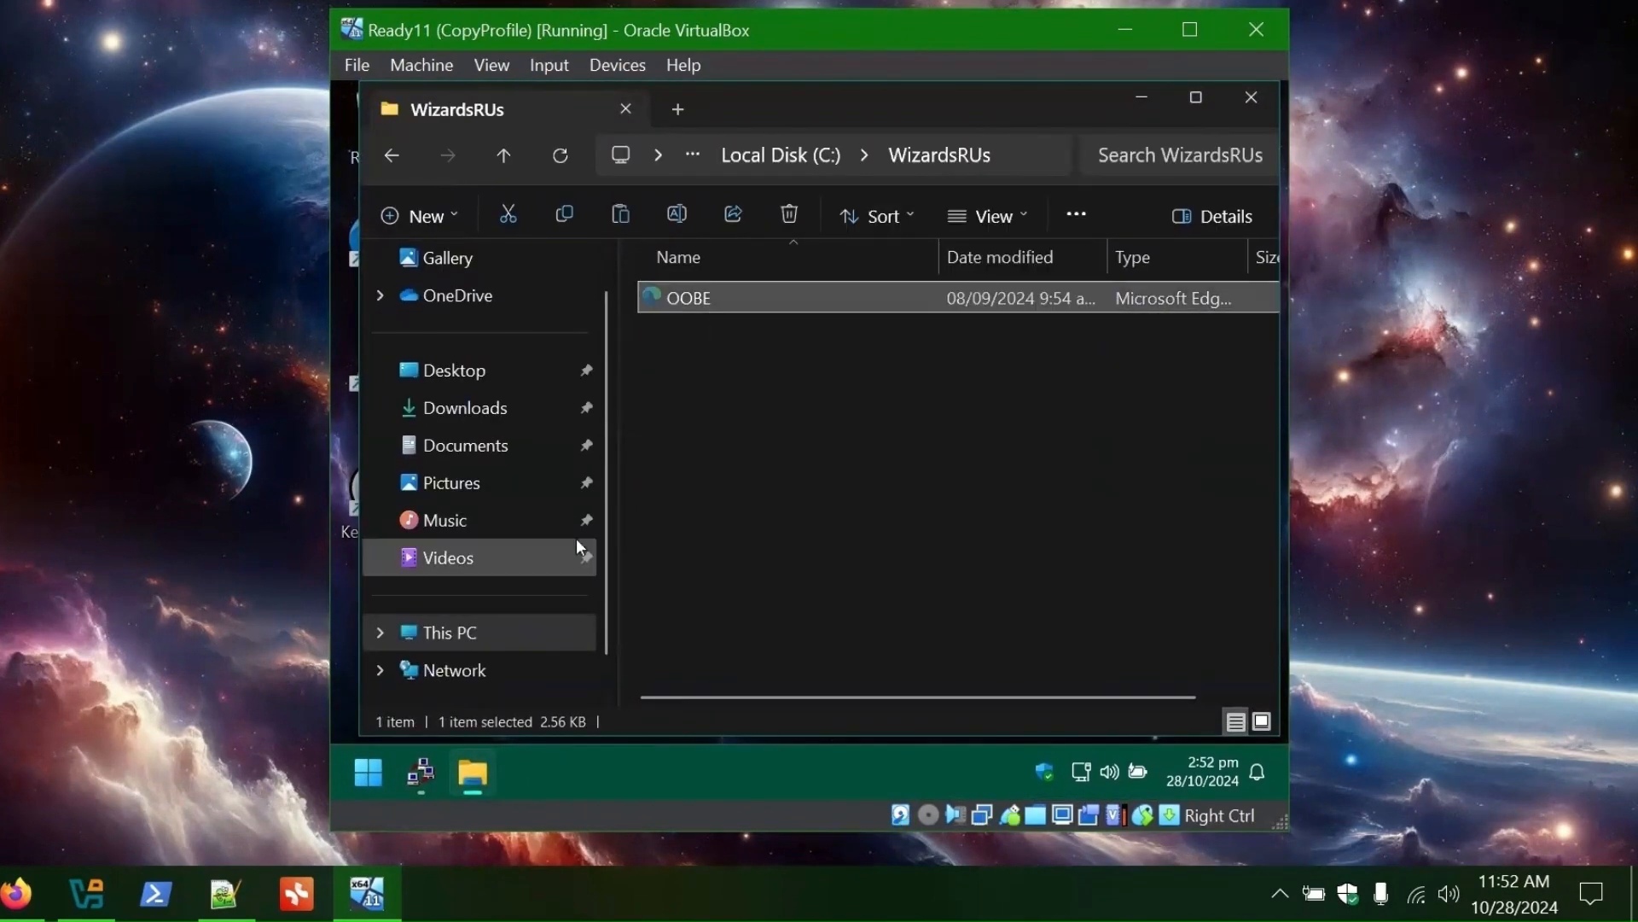
pyautogui.click(503, 629)
# - Delete the existing unattend file in C:\Windows\System32\Sysprep
pyautogui.doubleClick(715, 320)
pyautogui.doubleClick(715, 483)
pyautogui.scroll(-20, 719, 449)
pyautogui.doubleClick(708, 373)
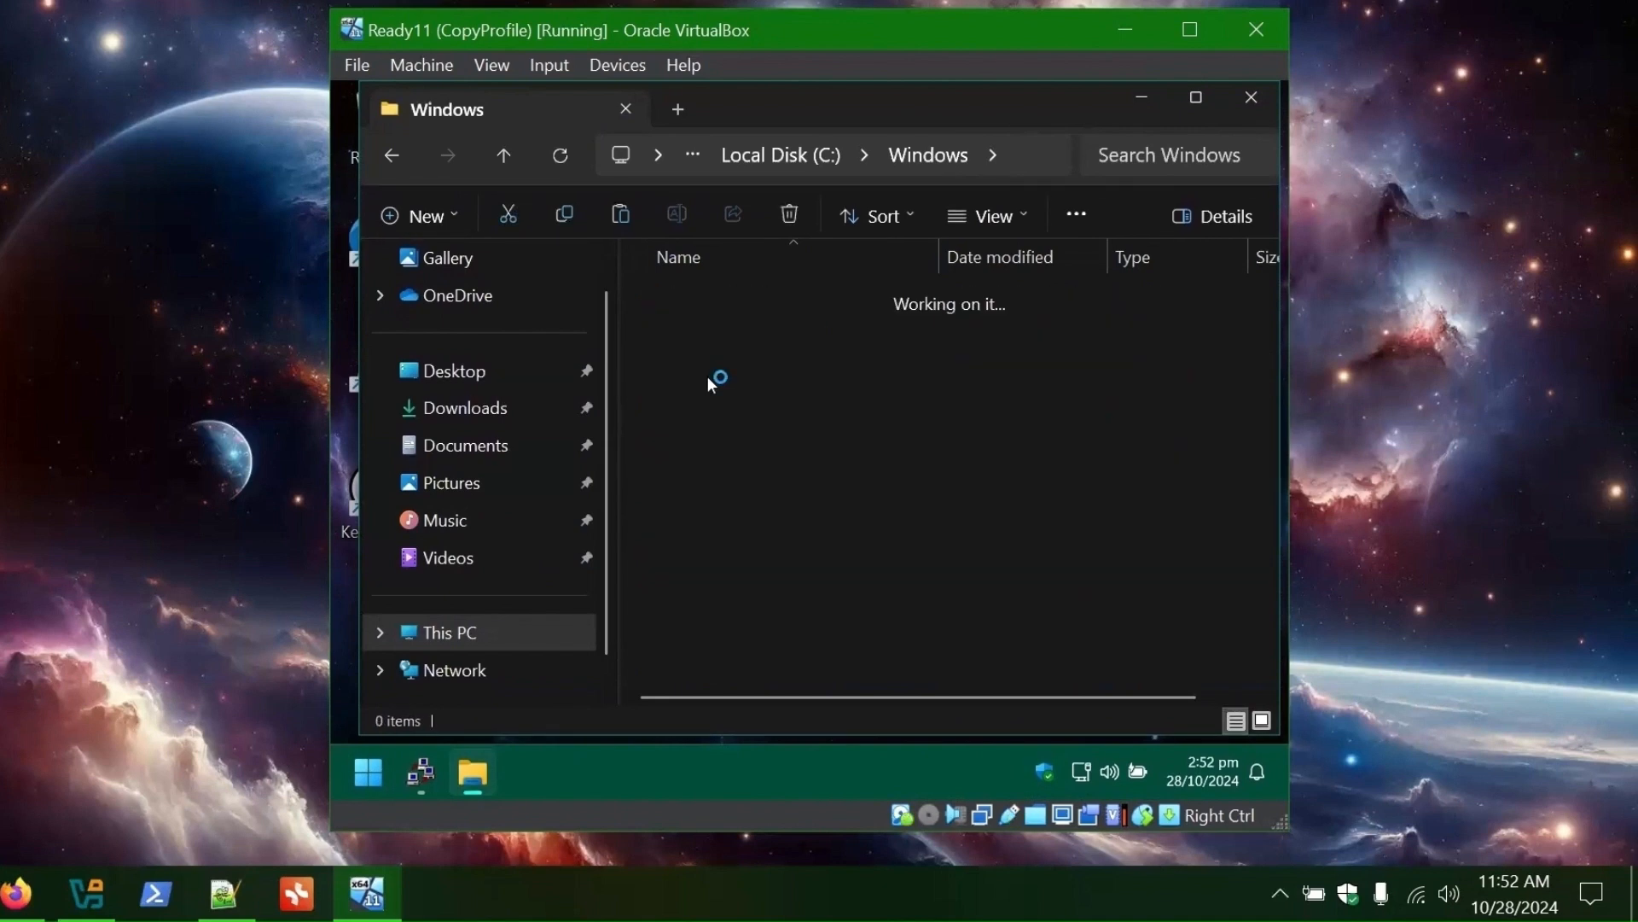
pyautogui.scroll(-20, 795, 531)
pyautogui.click(688, 598)
pyautogui.doubleClick(689, 604)
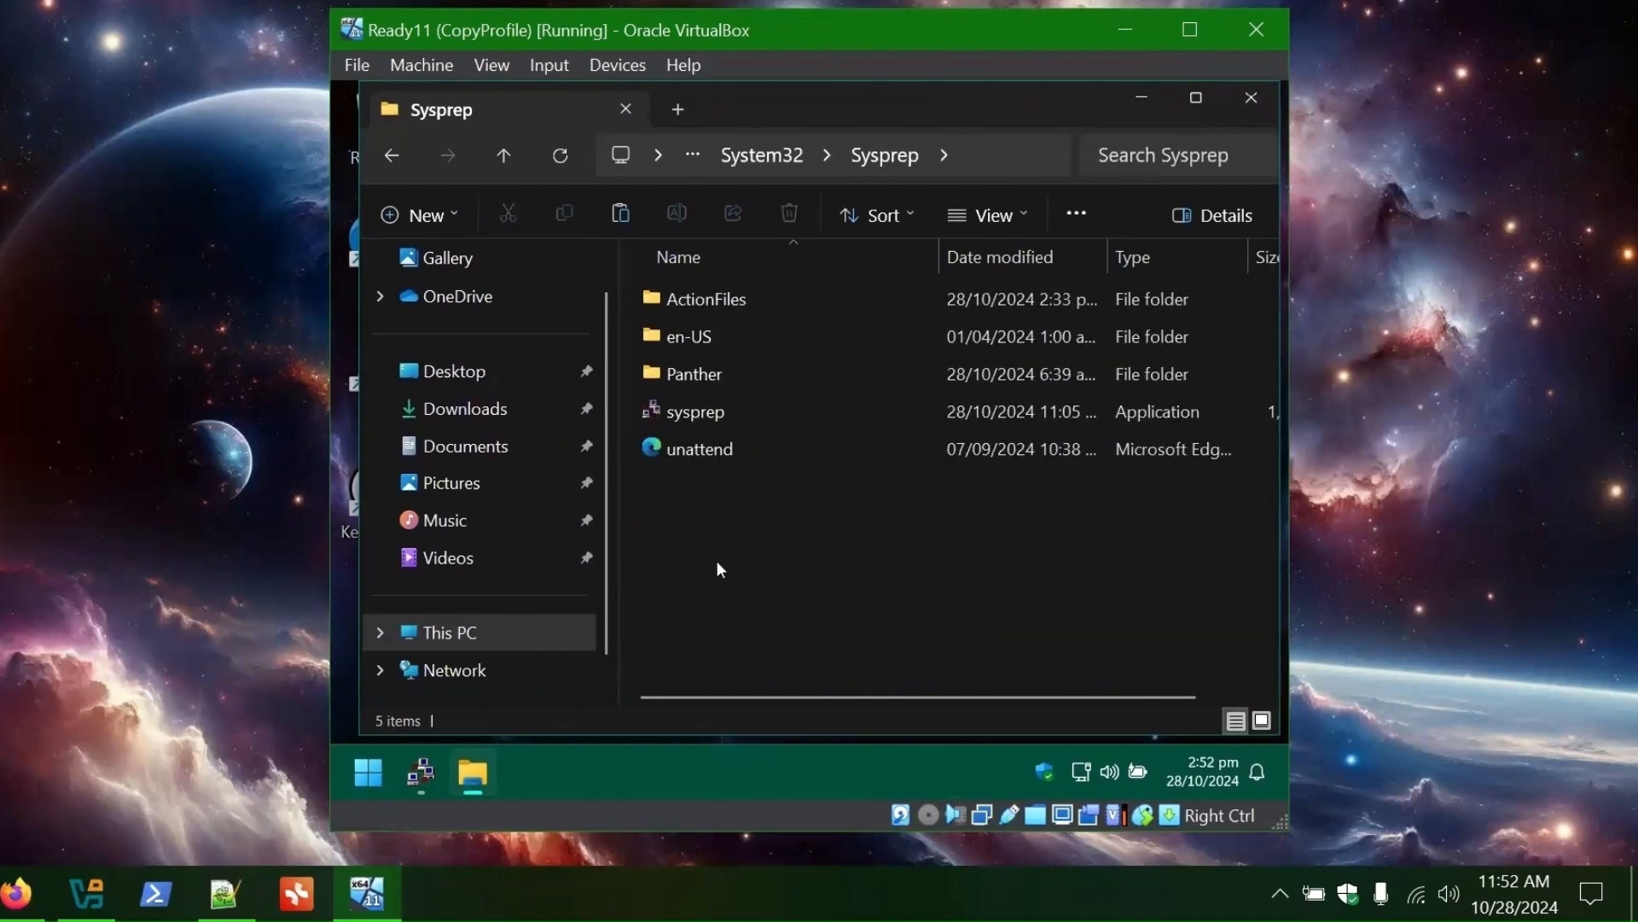
pyautogui.click(705, 449)
pyautogui.press('Delete')
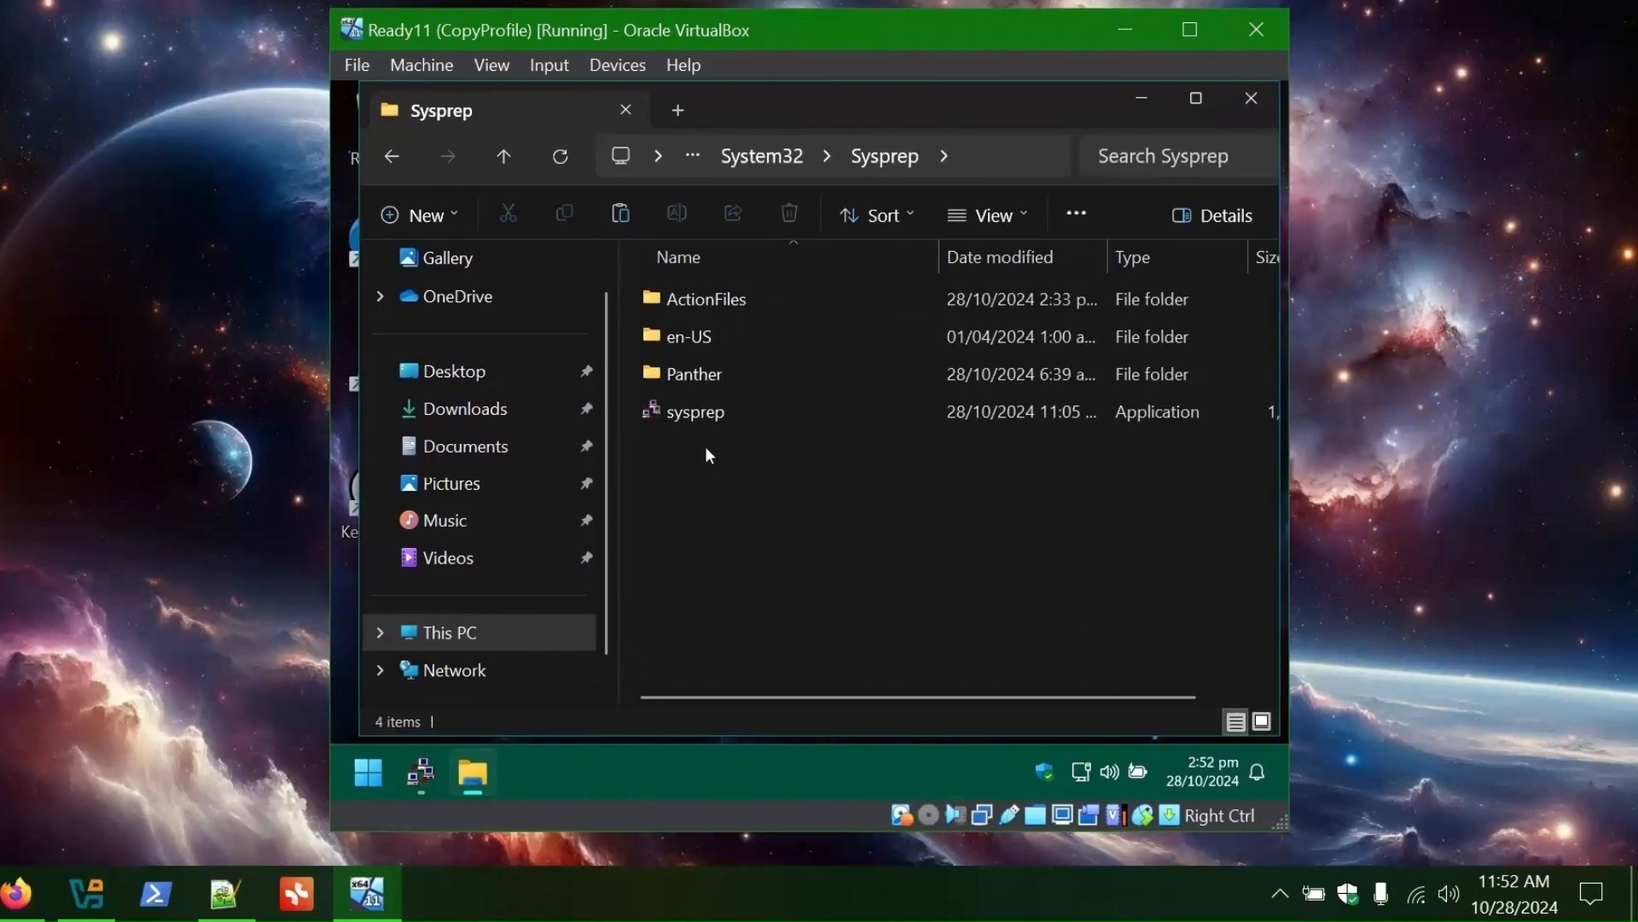
# - Paste OOBE into the Sysprep folder and rename it to unattend
pyautogui.rightClick(706, 495)
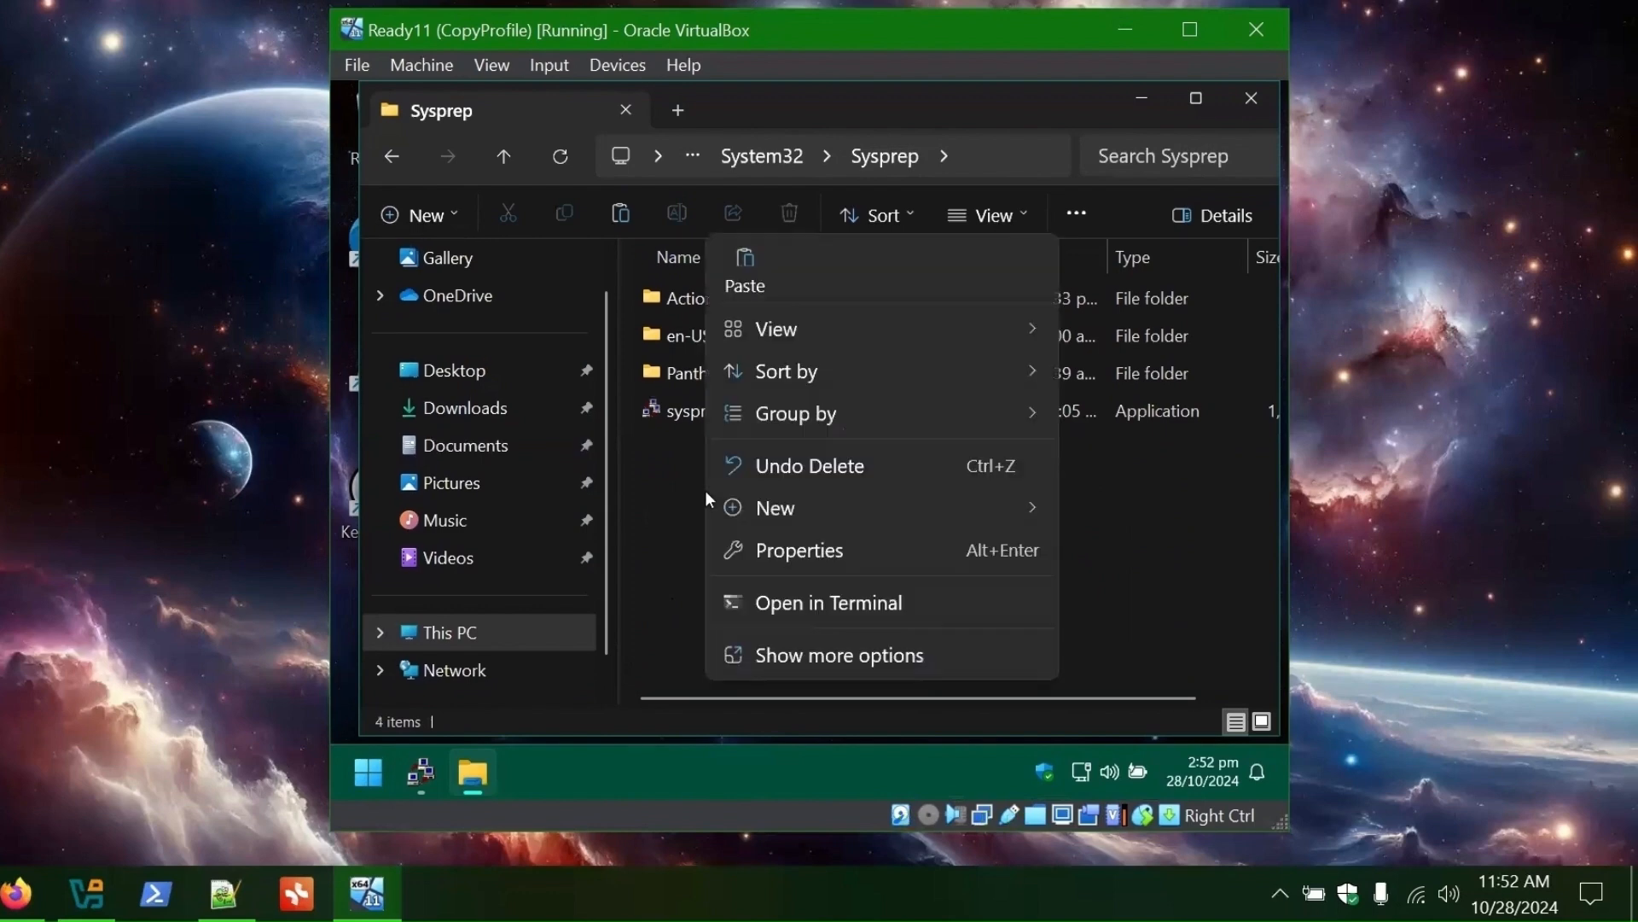
pyautogui.click(755, 264)
pyautogui.click(693, 448)
pyautogui.write('unattend')
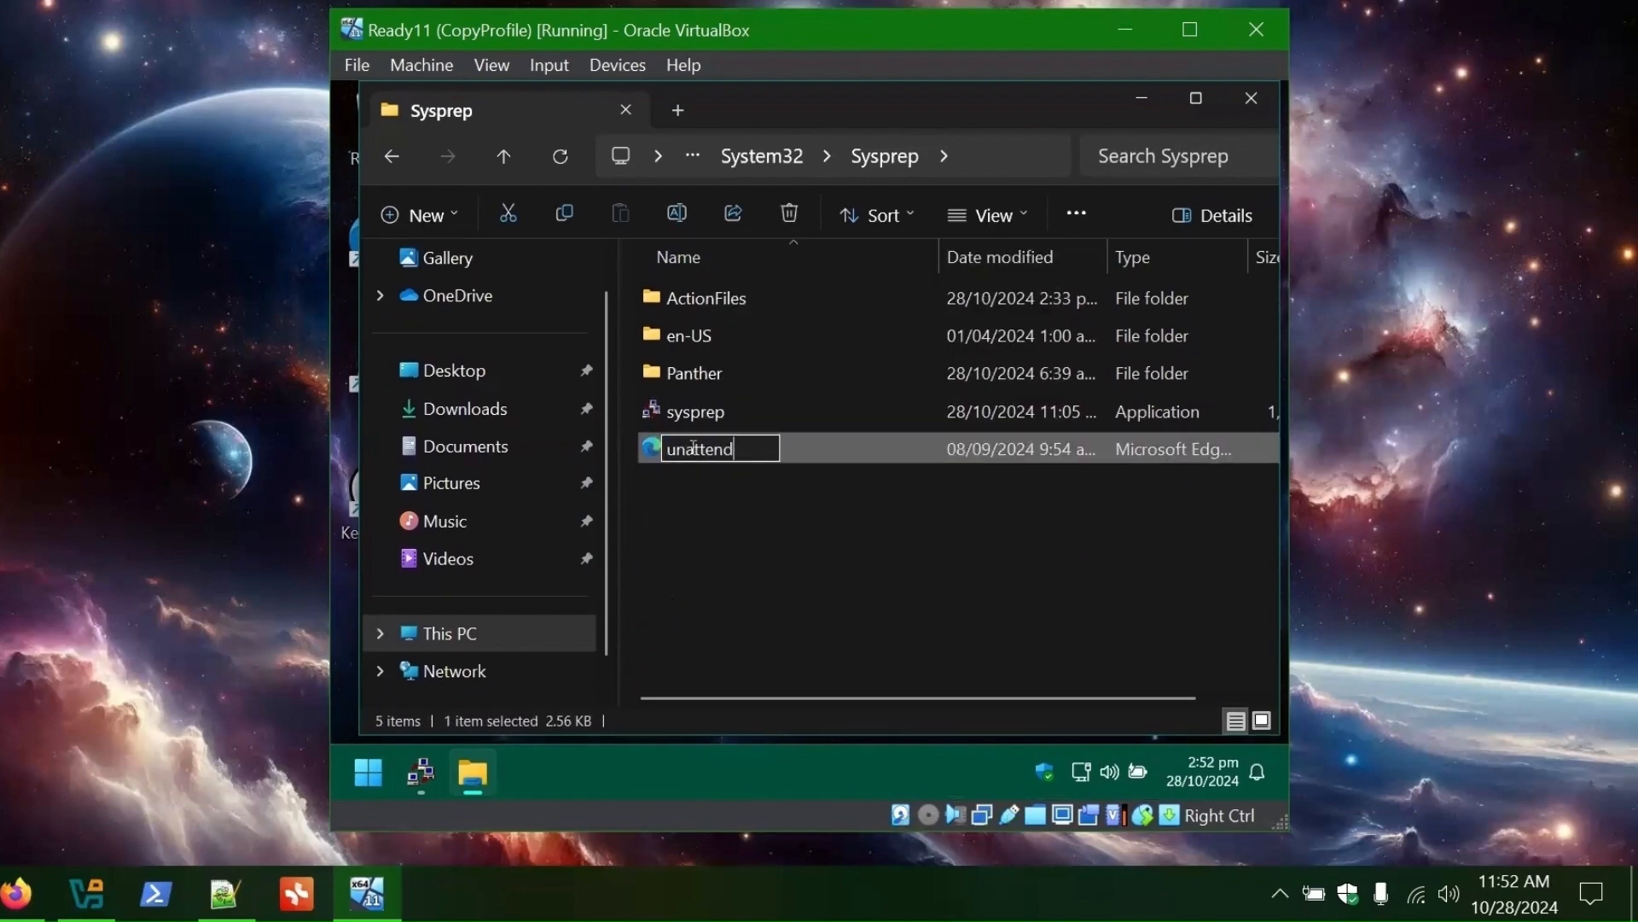
pyautogui.press('Return')
# - Shut down the VM, take an OOBE snapshot, and start Ready11 again
pyautogui.click(376, 776)
pyautogui.click(1011, 691)
pyautogui.click(1014, 592)
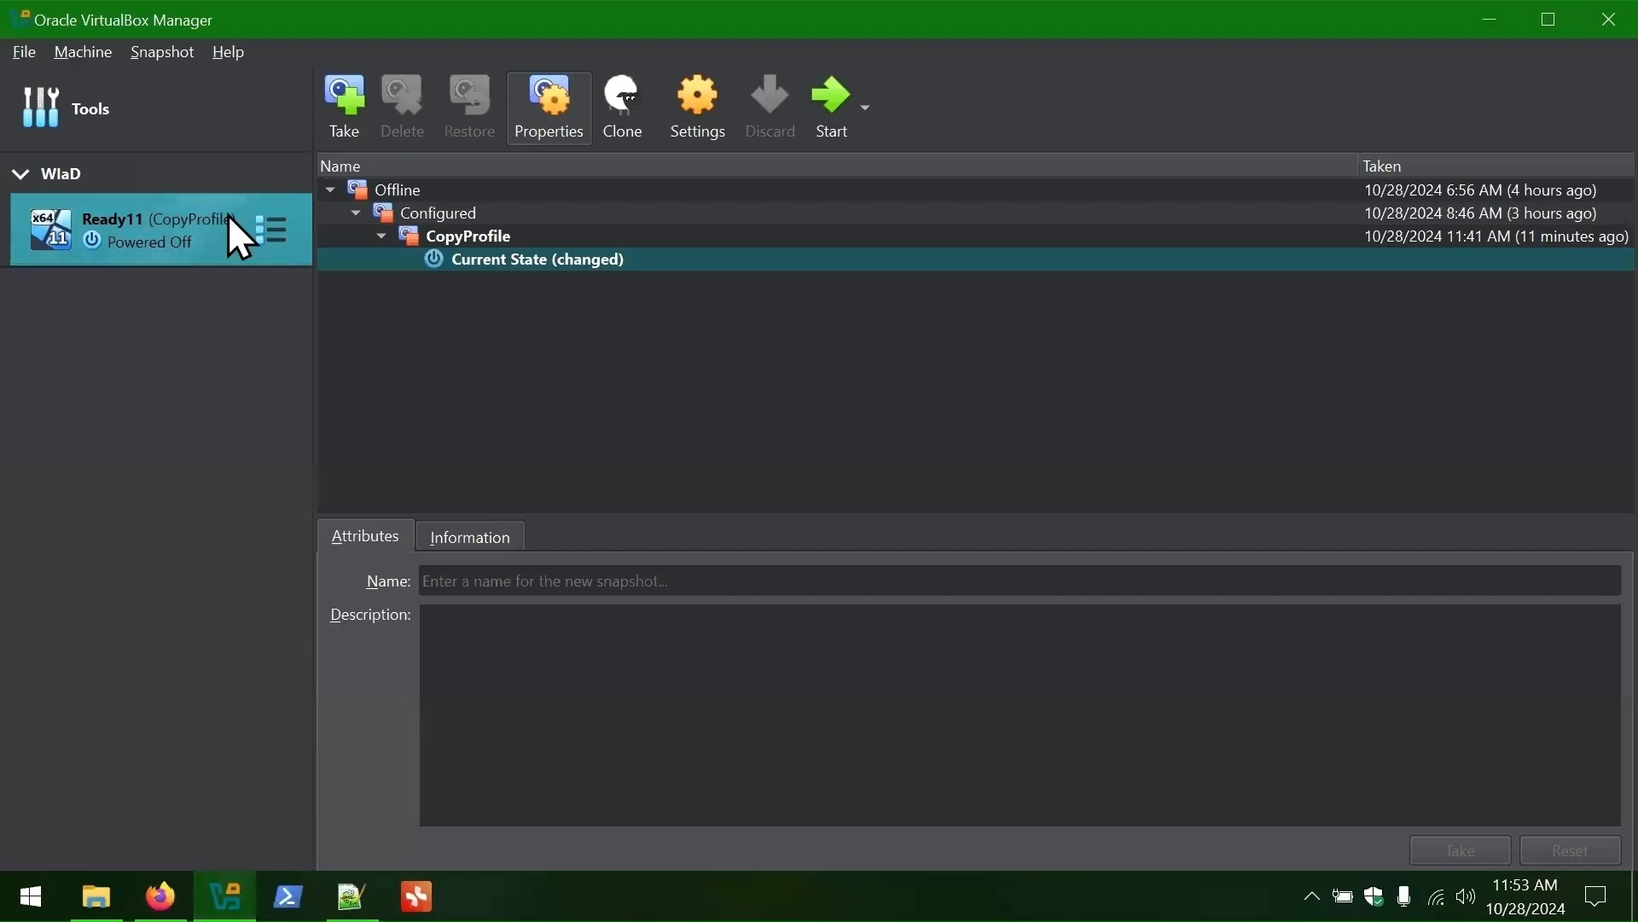
pyautogui.click(344, 107)
pyautogui.write('OOBE')
pyautogui.click(751, 642)
pyautogui.doubleClick(139, 228)
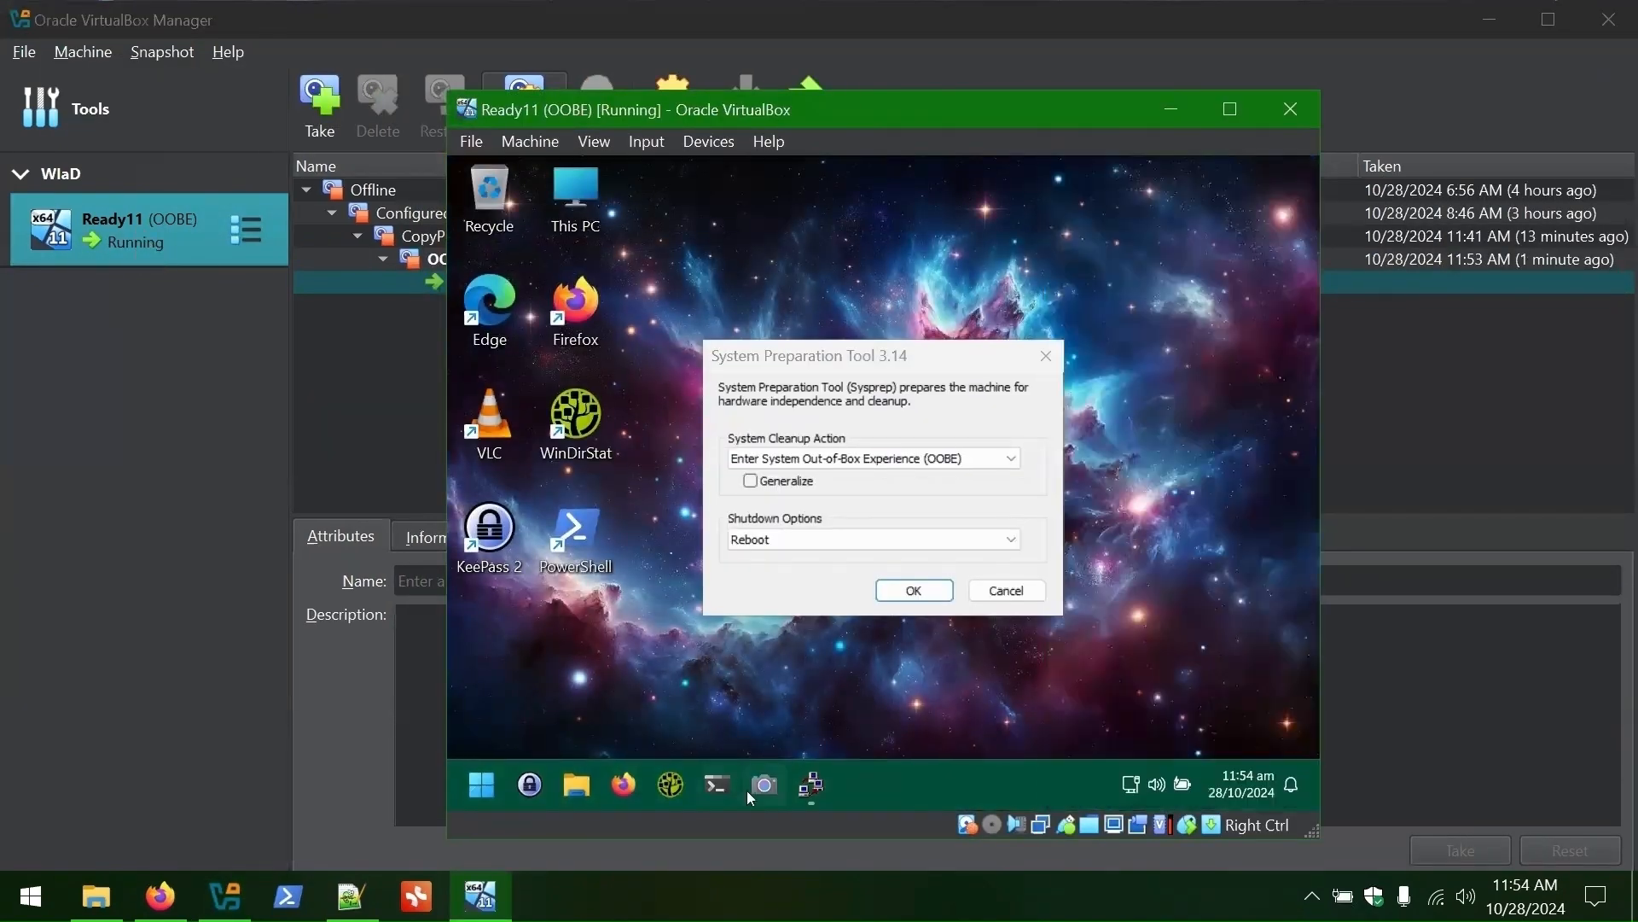
# - Unpin KeePass 2, then run Sysprep with Generalize and Shutdown
pyautogui.rightClick(530, 785)
pyautogui.click(582, 726)
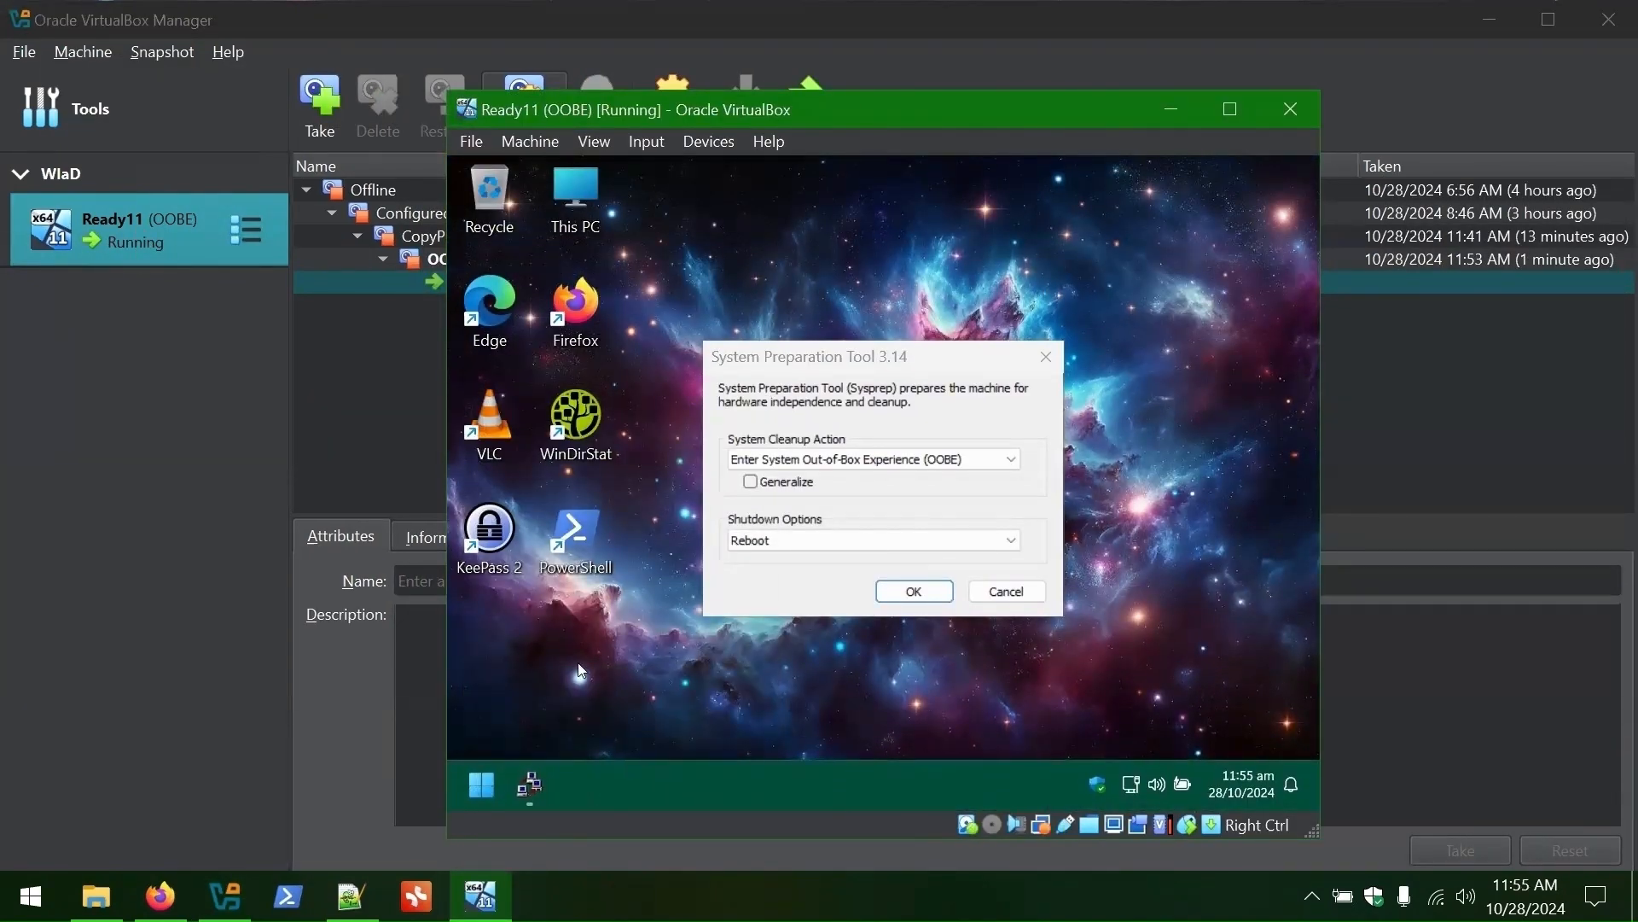
pyautogui.click(751, 483)
pyautogui.click(766, 540)
pyautogui.click(768, 589)
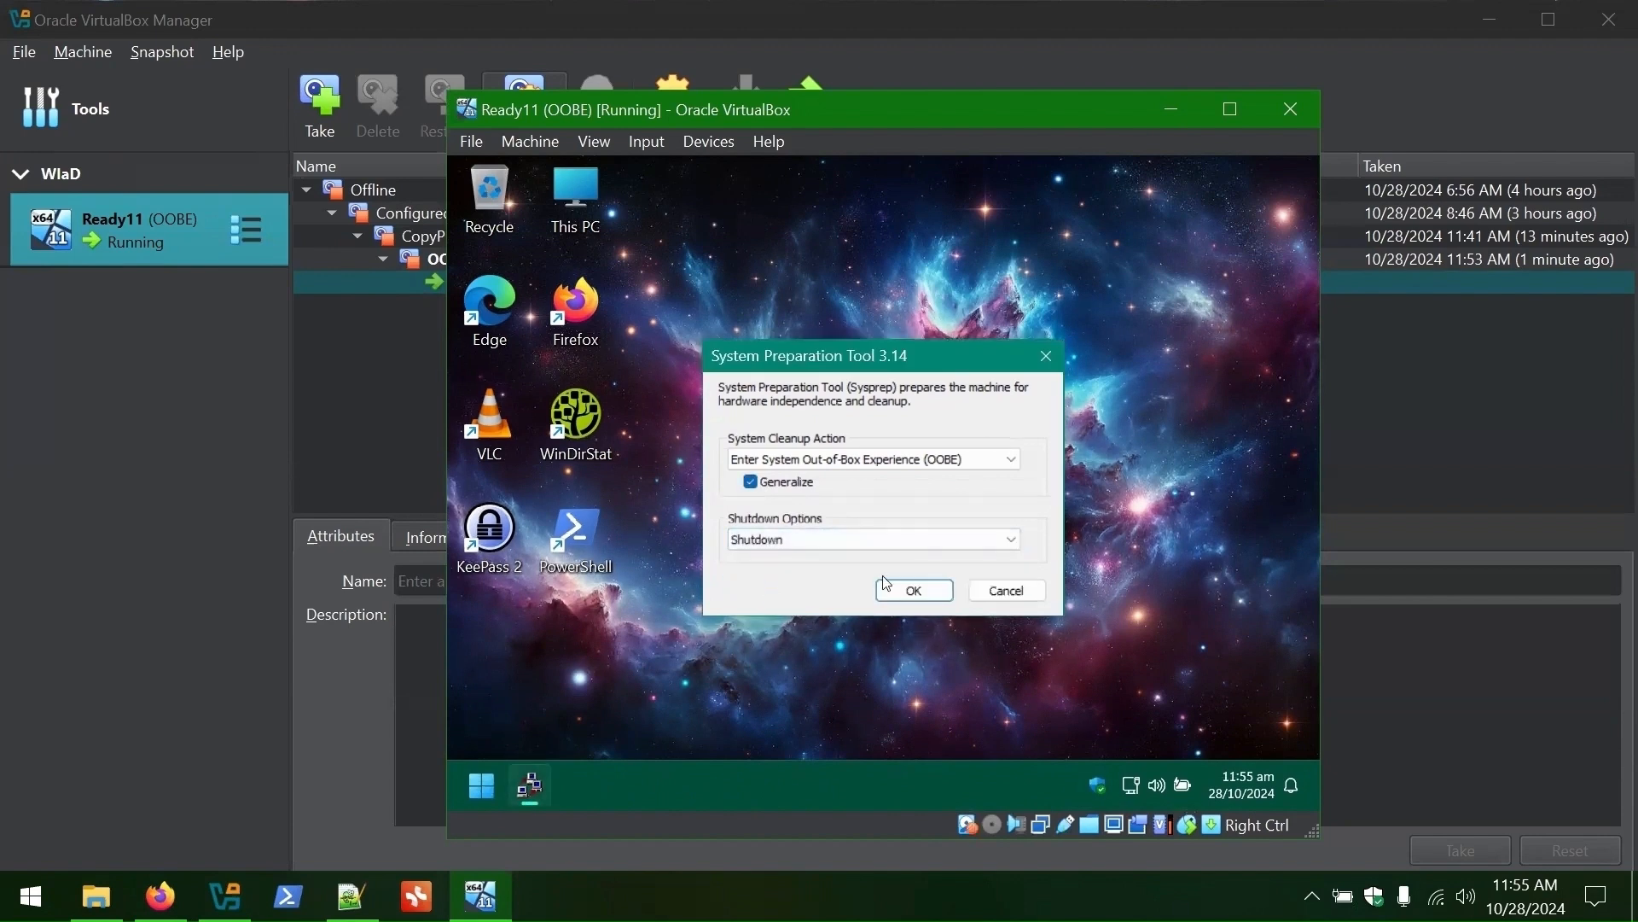
pyautogui.click(907, 595)
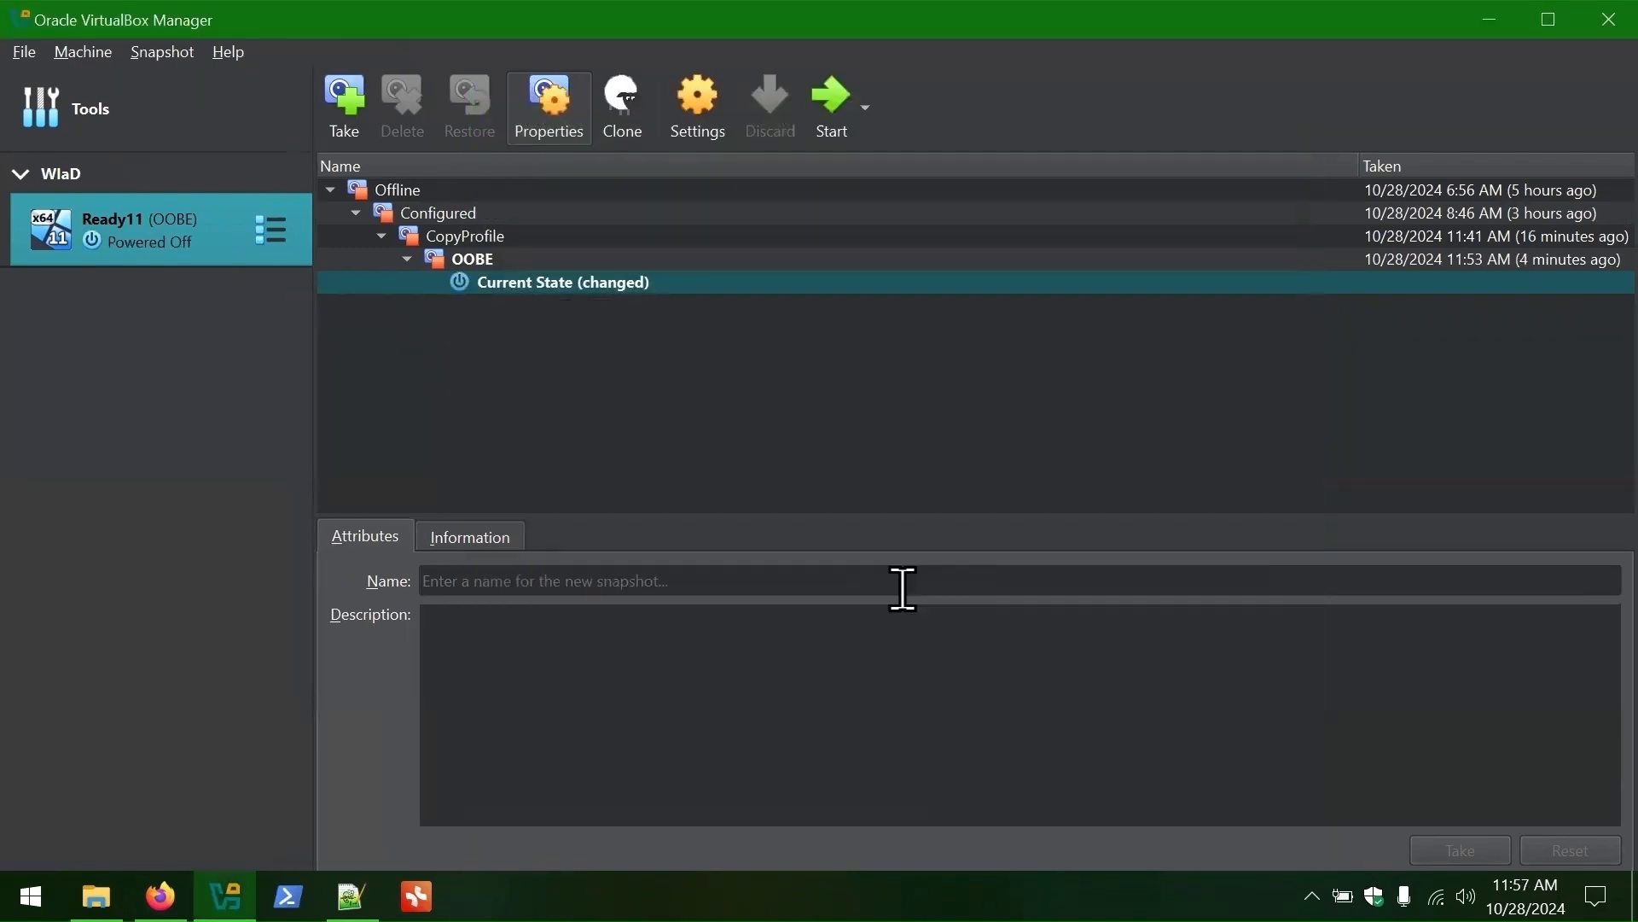
# - Take a ReadyForCapture snapshot and switch the machine view to Details
pyautogui.click(344, 119)
pyautogui.write('Ready')
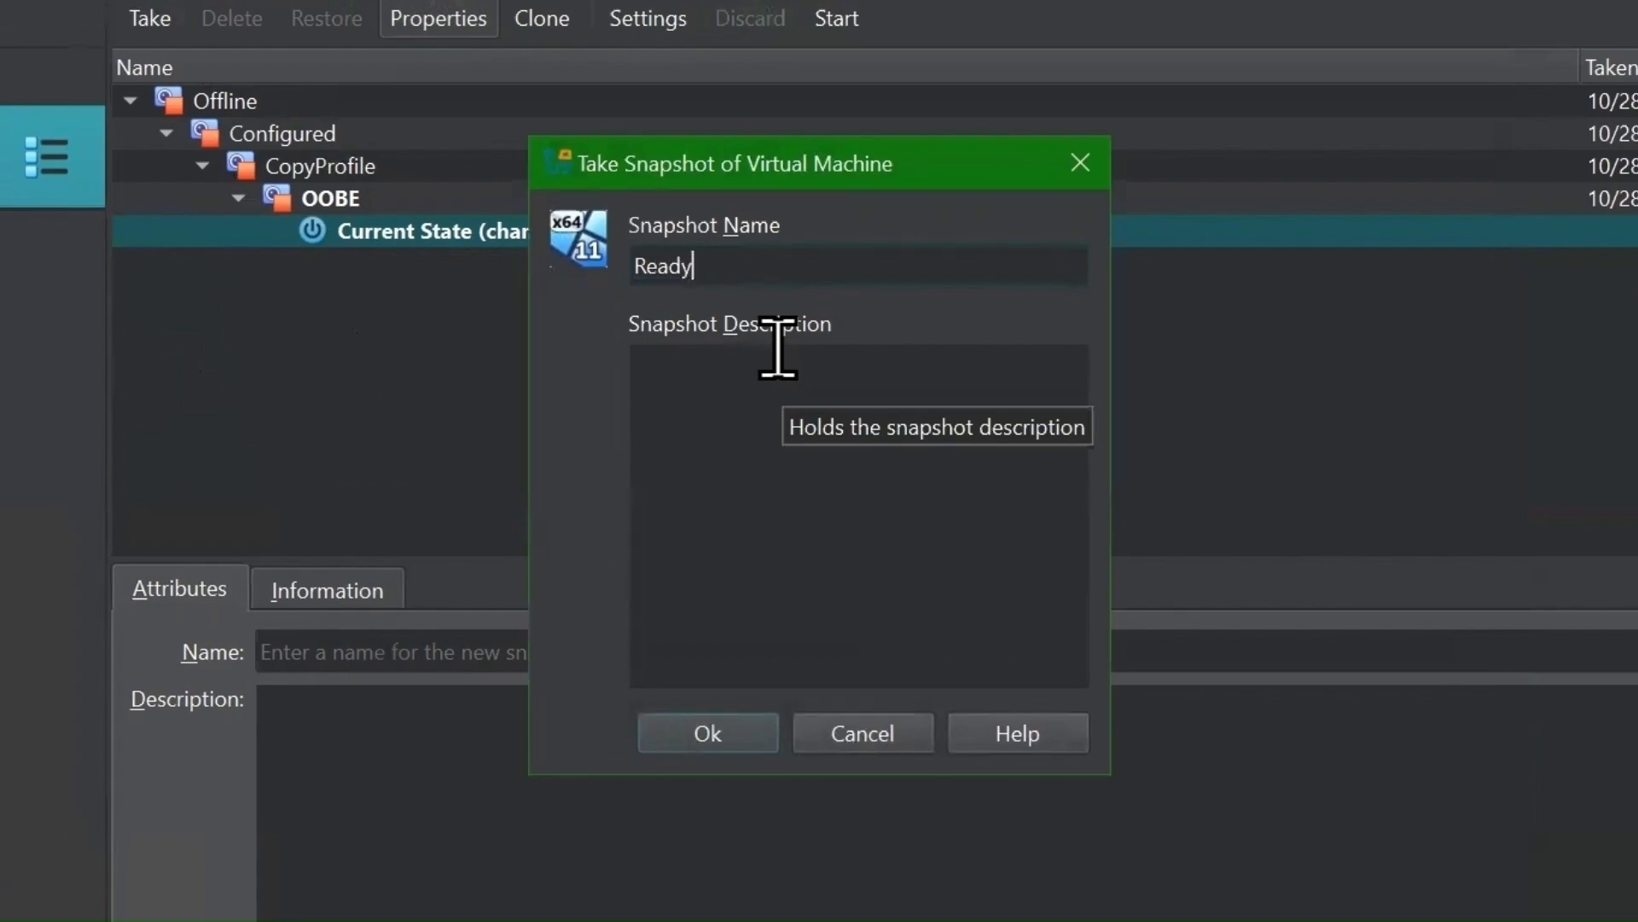
pyautogui.write('ForCap')
pyautogui.write('ture')
pyautogui.press('Return')
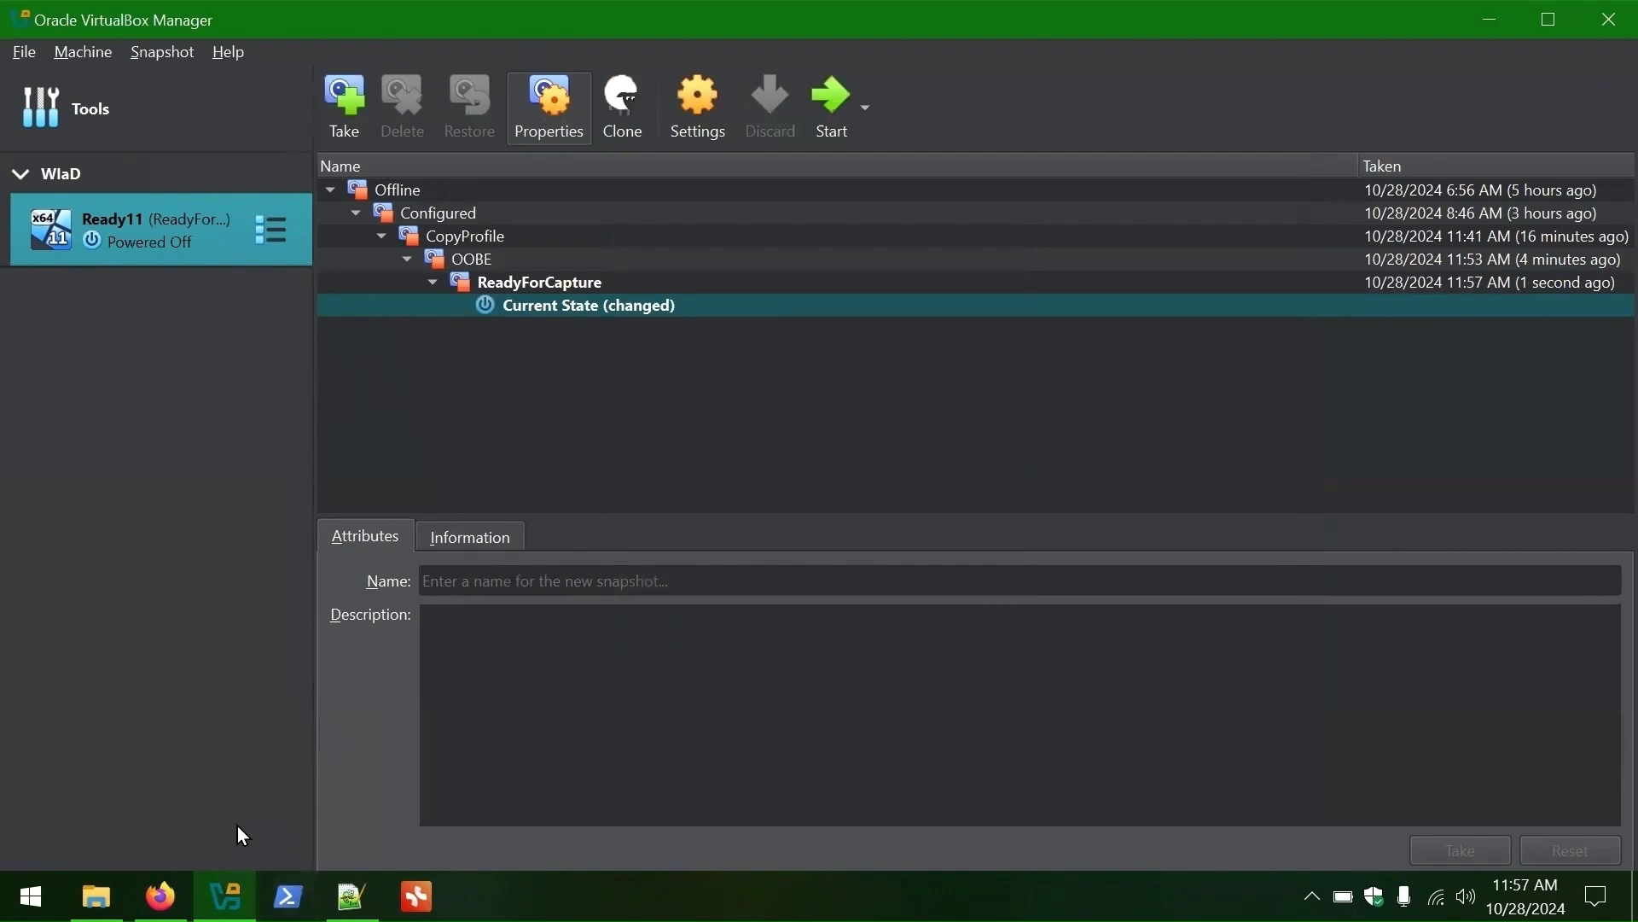
pyautogui.click(266, 233)
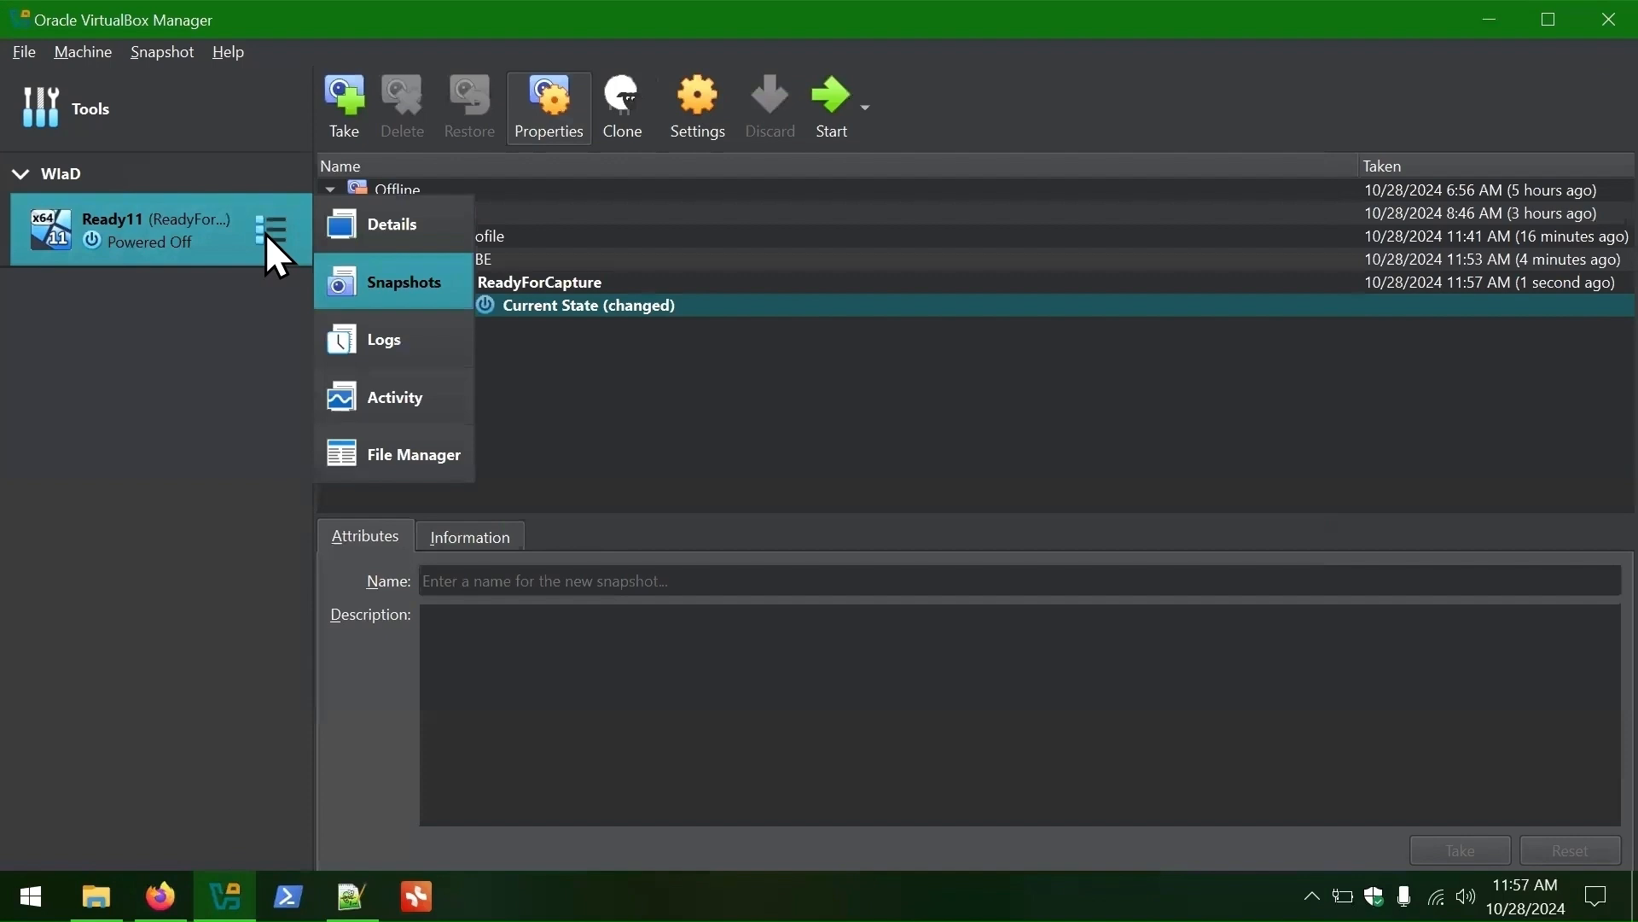
pyautogui.click(362, 230)
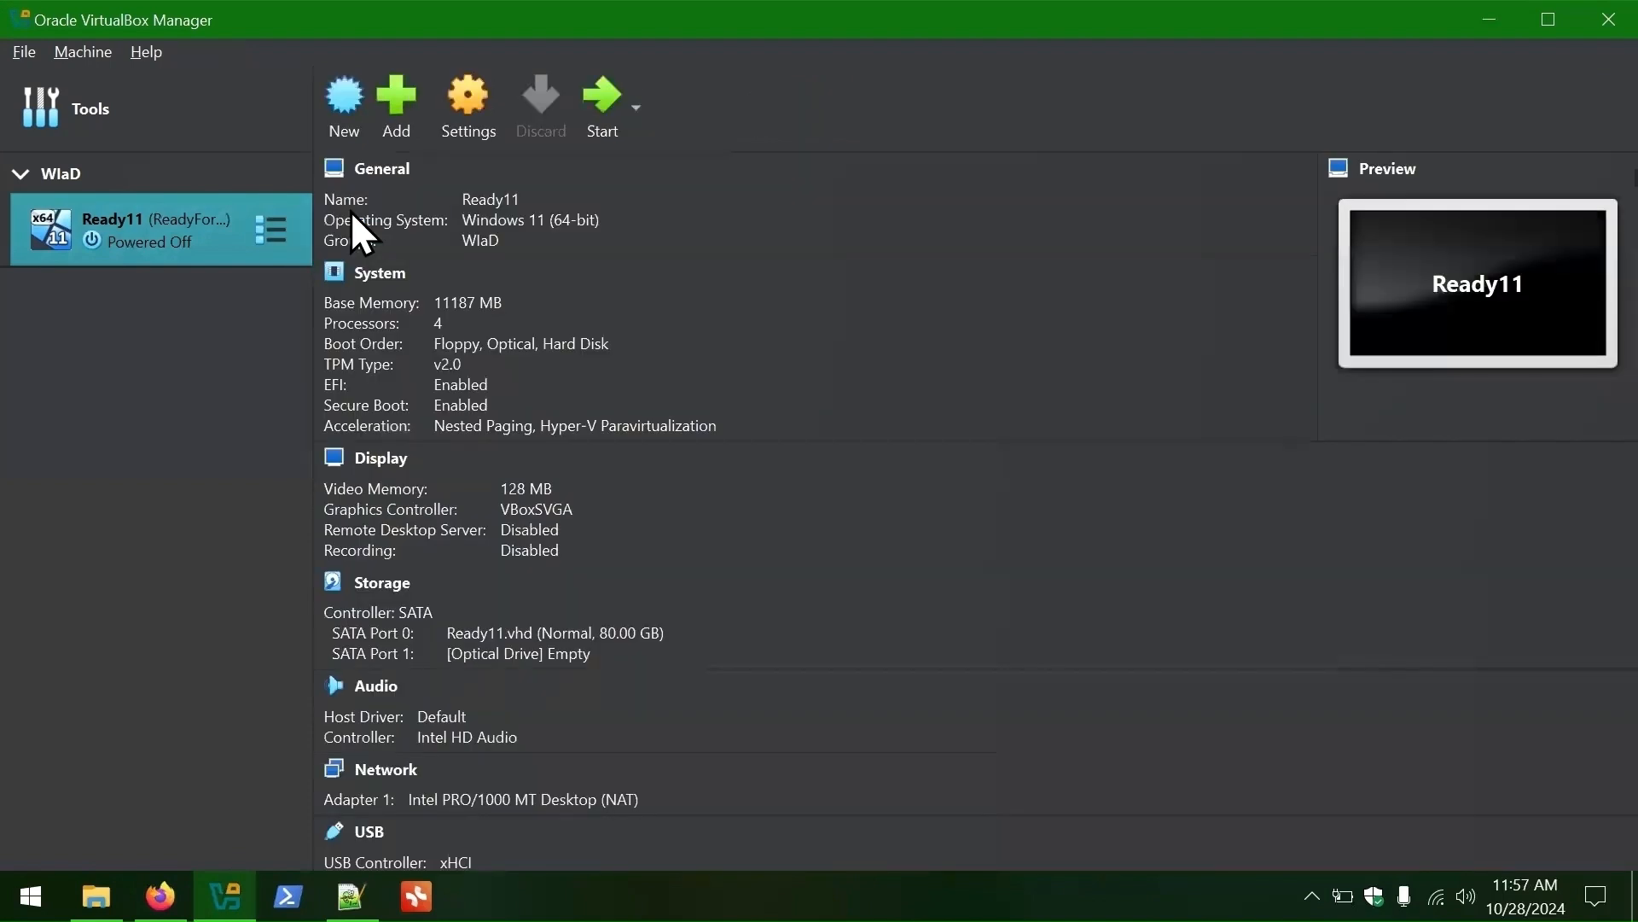
# - Check the snapshot folder path in Ready11's advanced general settings
pyautogui.rightClick(167, 230)
pyautogui.click(183, 239)
pyautogui.click(714, 292)
pyautogui.click(916, 337)
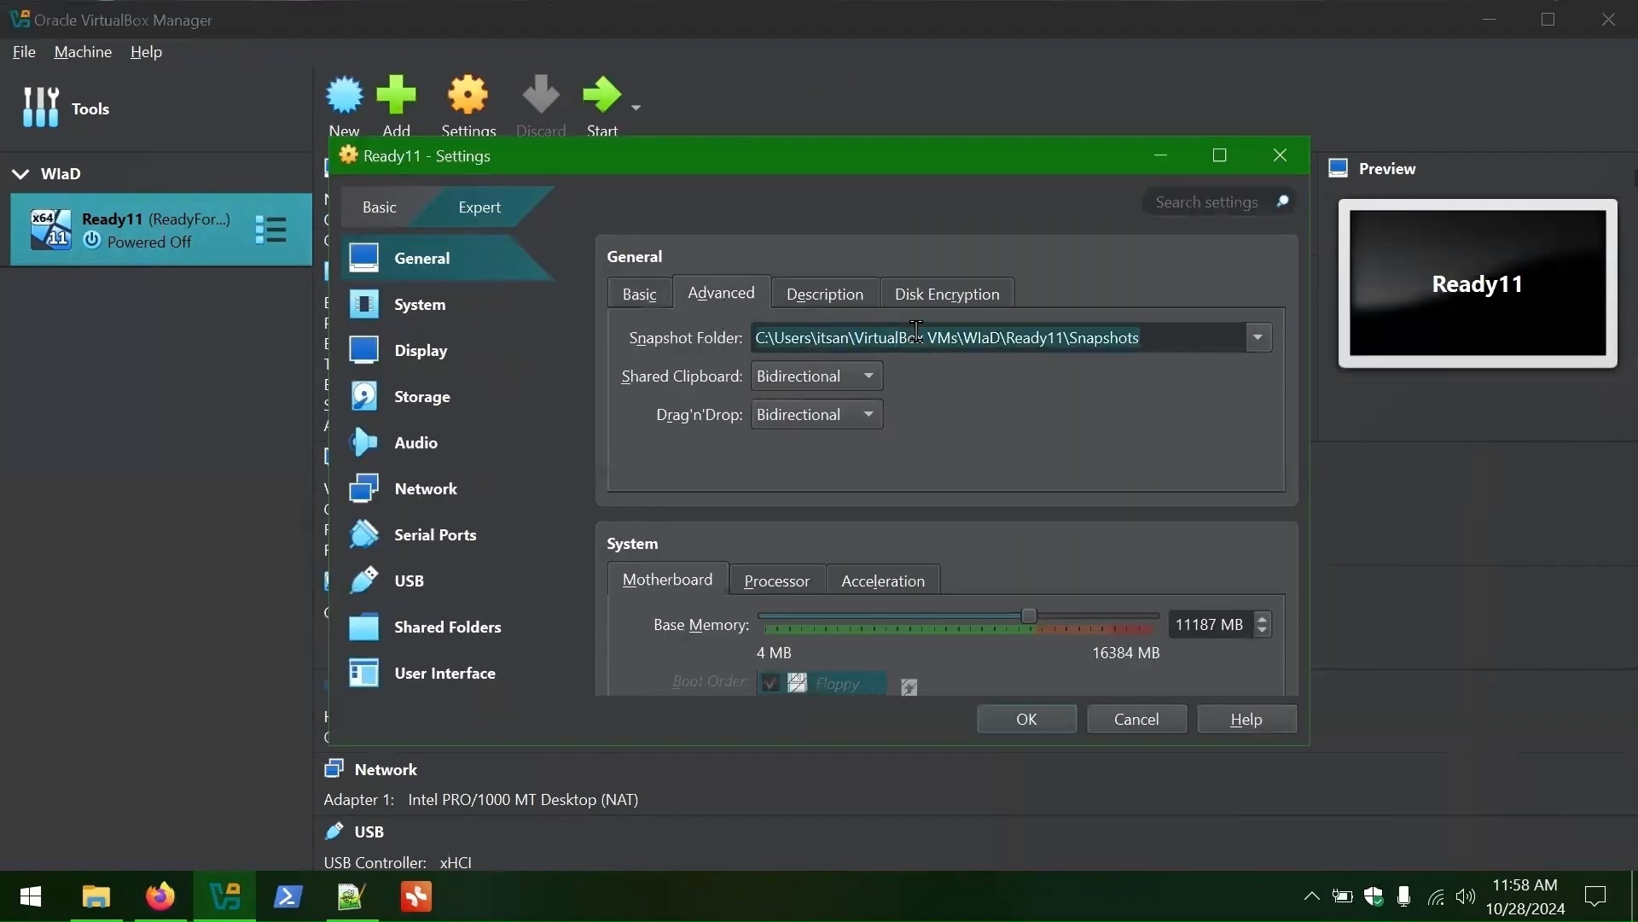
# - Browse to VirtualBox VMs\WIaD\Ready11\Snapshots on the host and sort by date modified
pyautogui.click(96, 896)
pyautogui.doubleClick(304, 662)
pyautogui.doubleClick(304, 370)
pyautogui.doubleClick(299, 789)
pyautogui.doubleClick(290, 368)
pyautogui.doubleClick(292, 369)
pyautogui.doubleClick(300, 381)
pyautogui.click(657, 321)
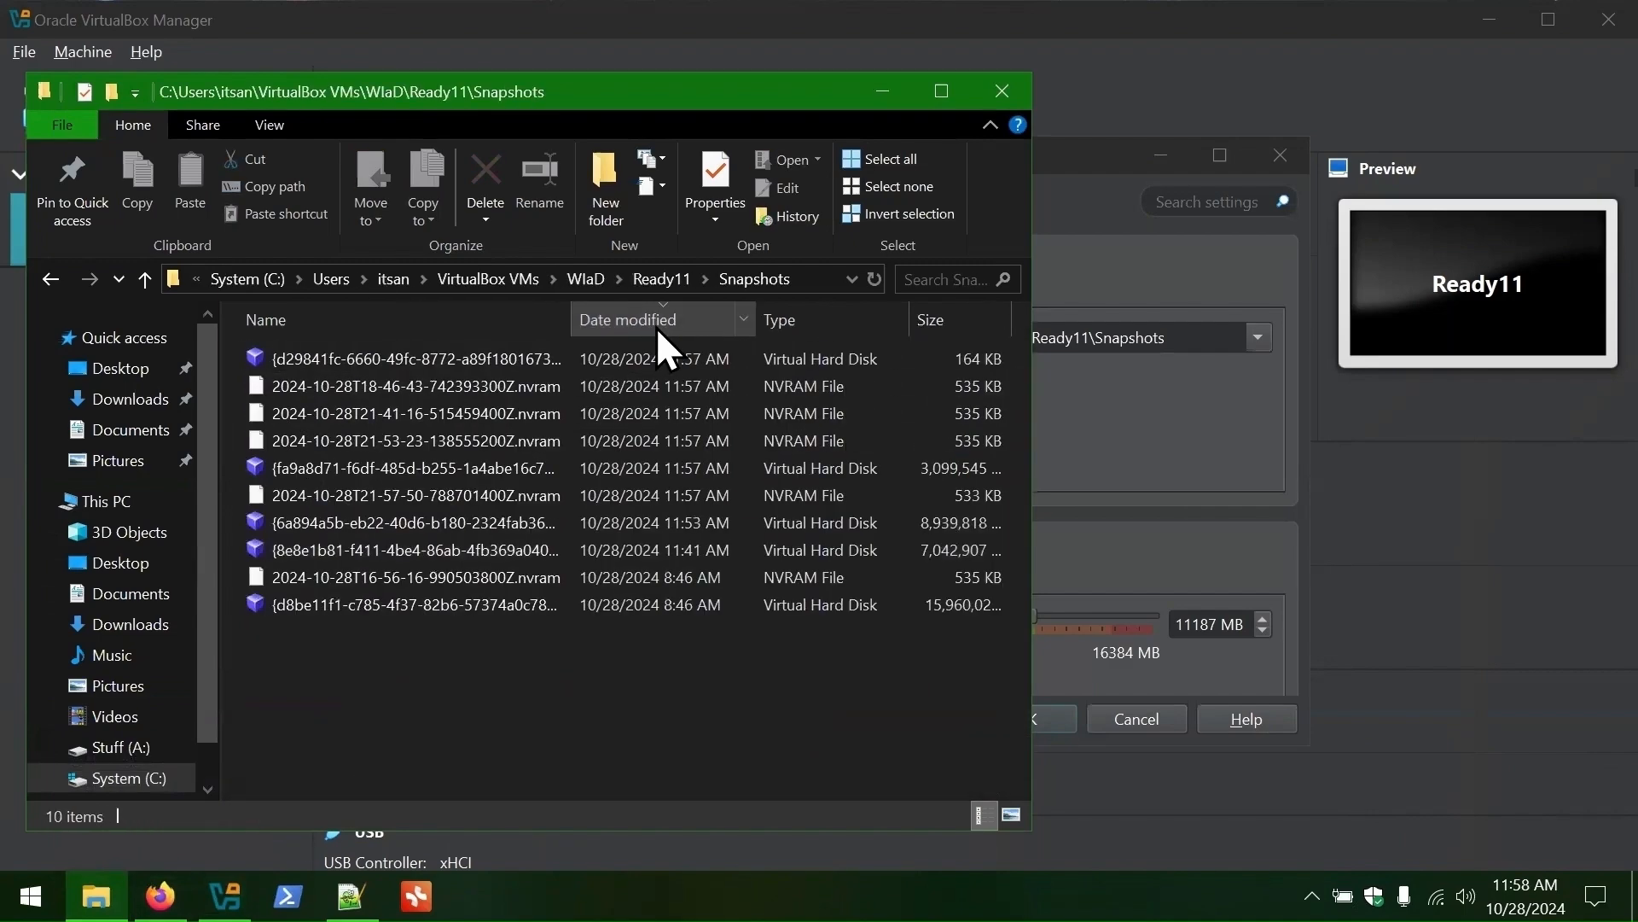
# - Open Disk Management via a 'disk' search and select the System (C:) volume
pyautogui.press('super')
pyautogui.write('disk')
pyautogui.click(212, 191)
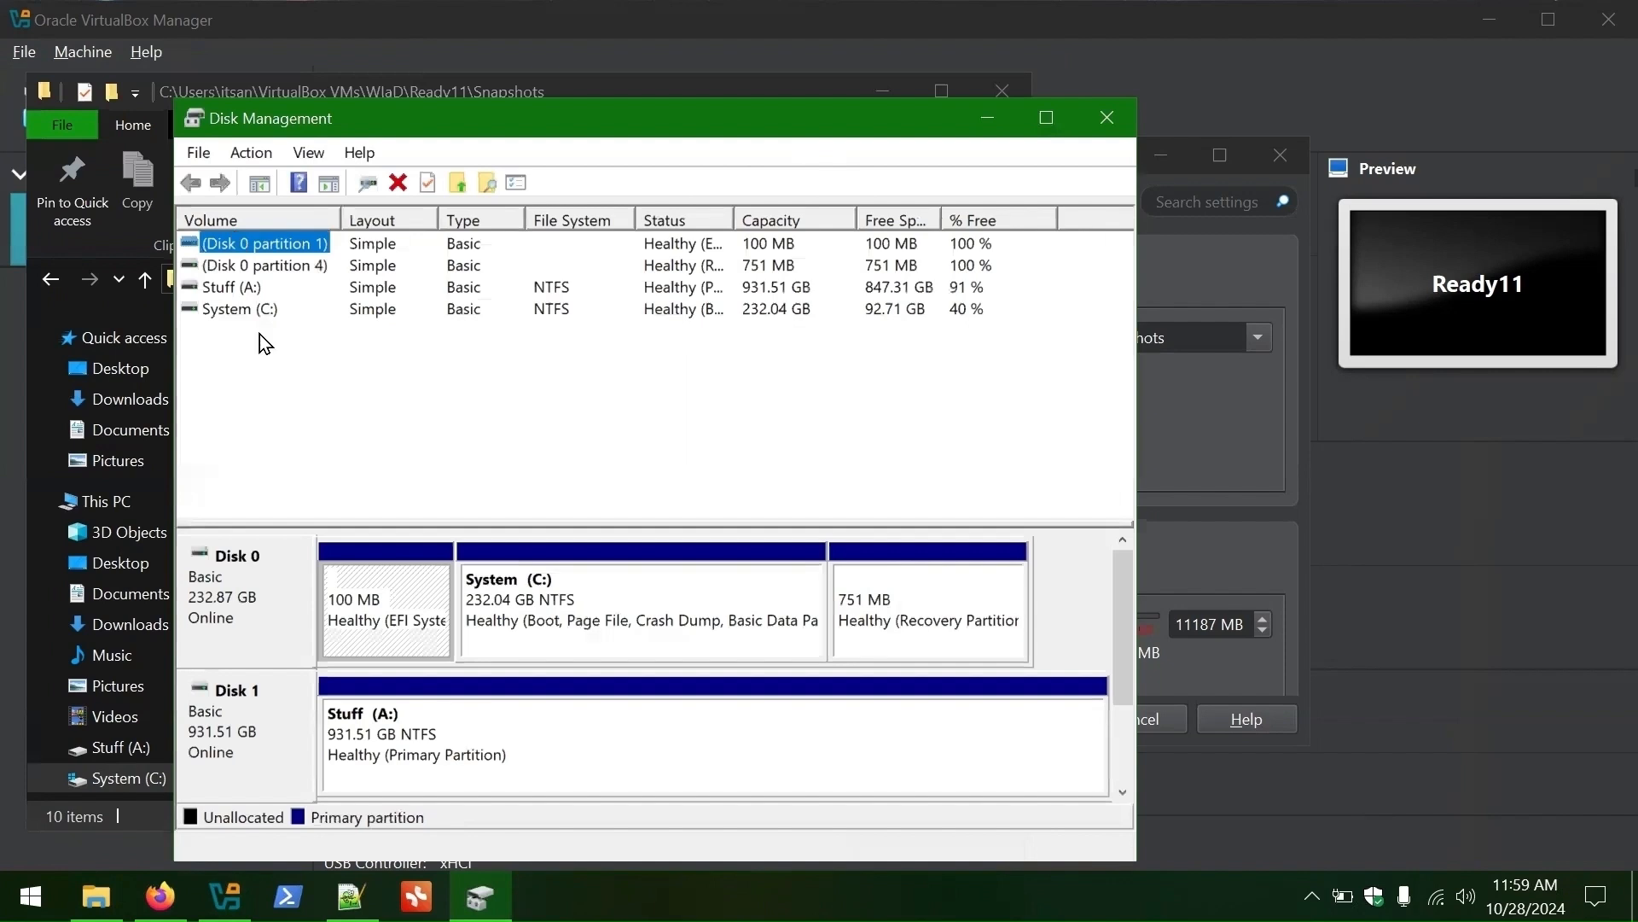
pyautogui.click(243, 308)
# - Attach the newest Ready11 snapshot VHD from the Snapshots folder as a read-only disk
pyautogui.click(251, 152)
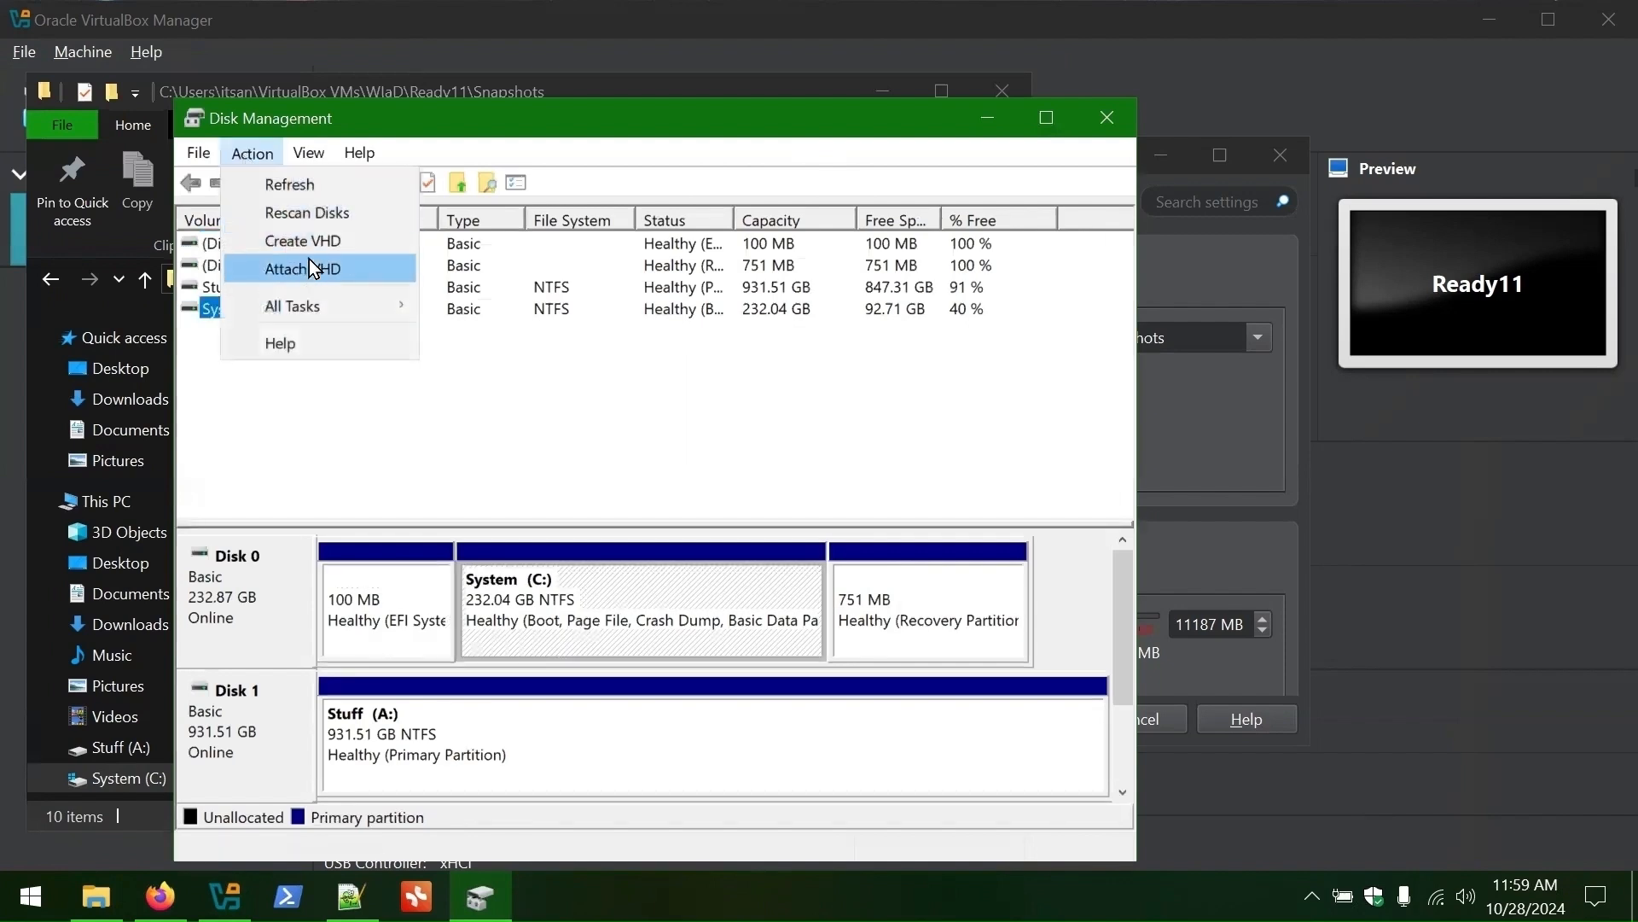
pyautogui.click(314, 268)
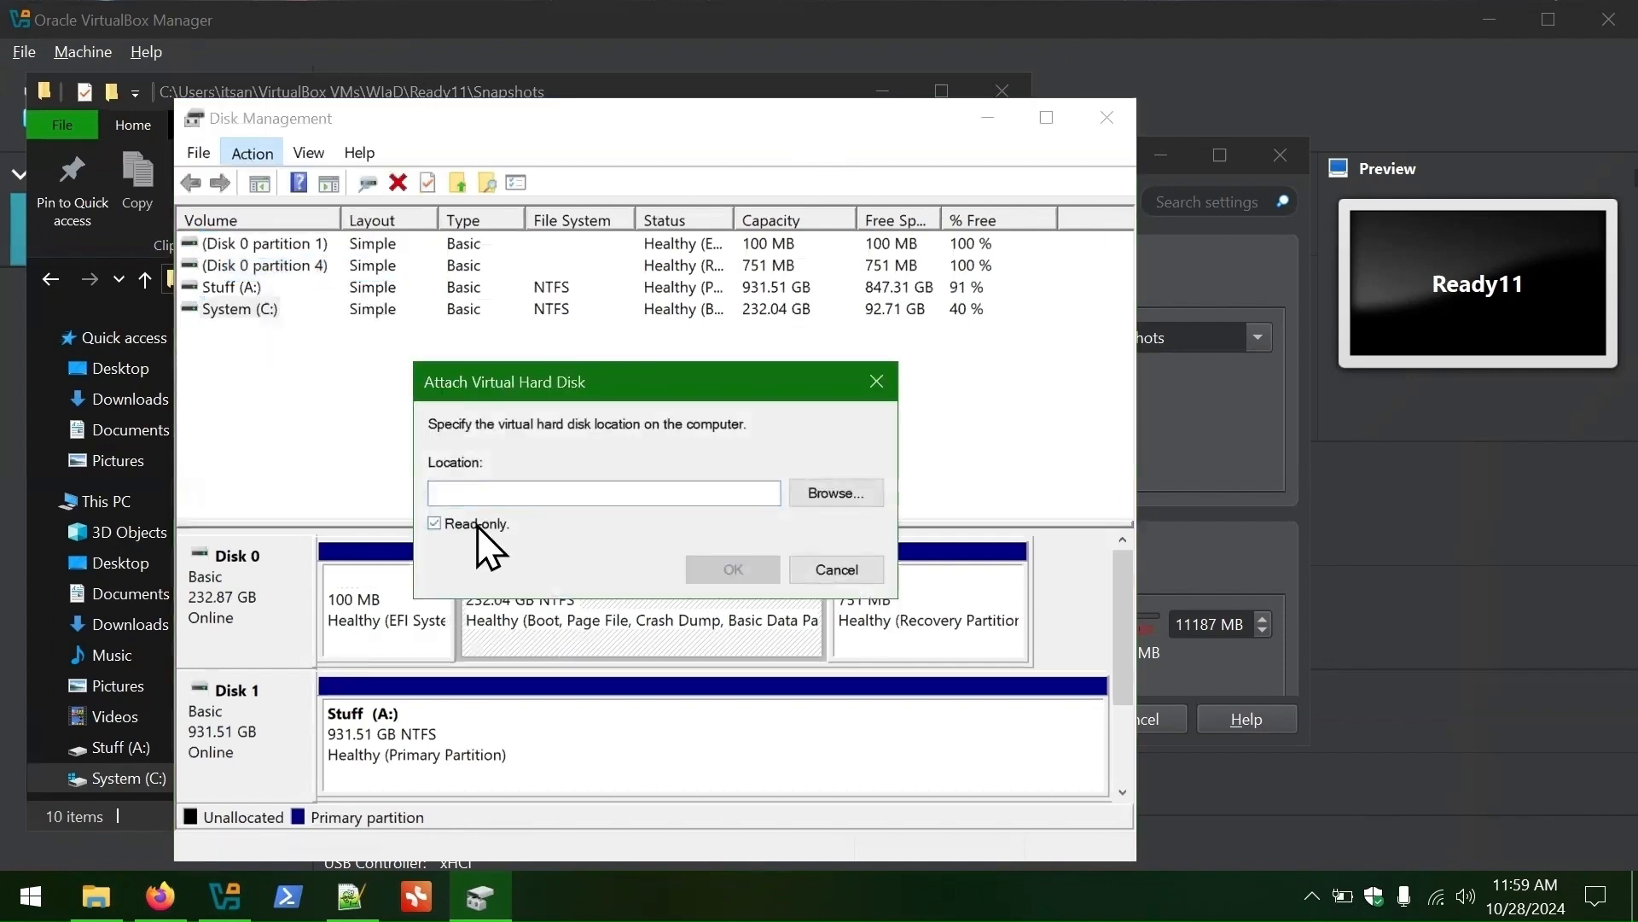
pyautogui.click(863, 493)
pyautogui.doubleClick(719, 590)
pyautogui.doubleClick(751, 529)
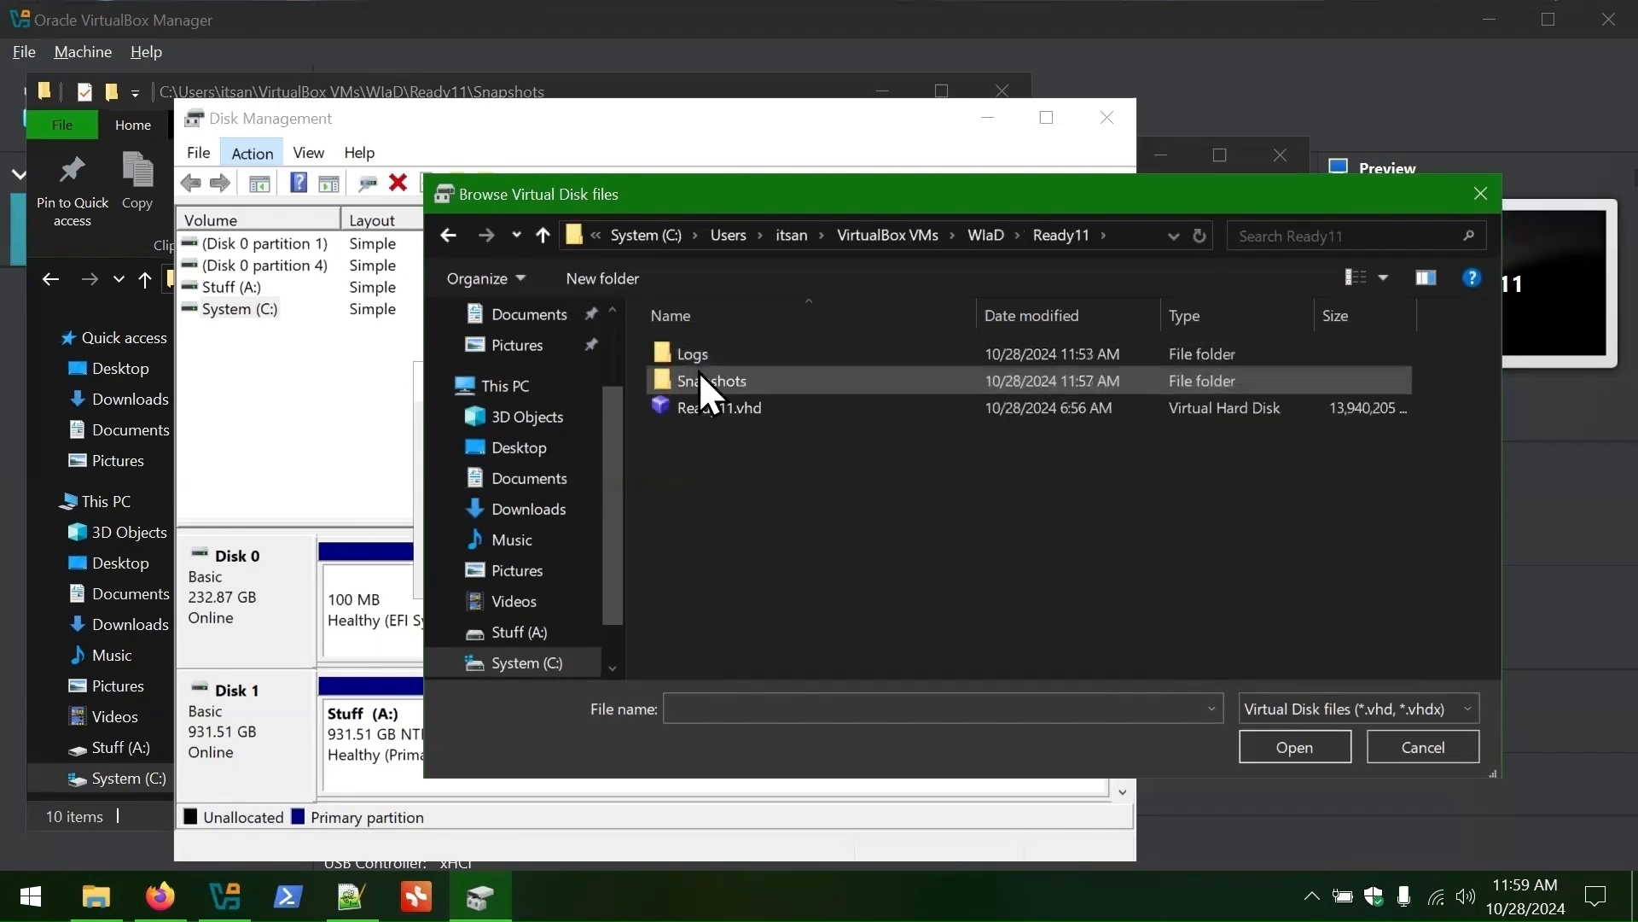
pyautogui.doubleClick(699, 376)
pyautogui.click(1344, 315)
pyautogui.click(1357, 314)
pyautogui.click(872, 352)
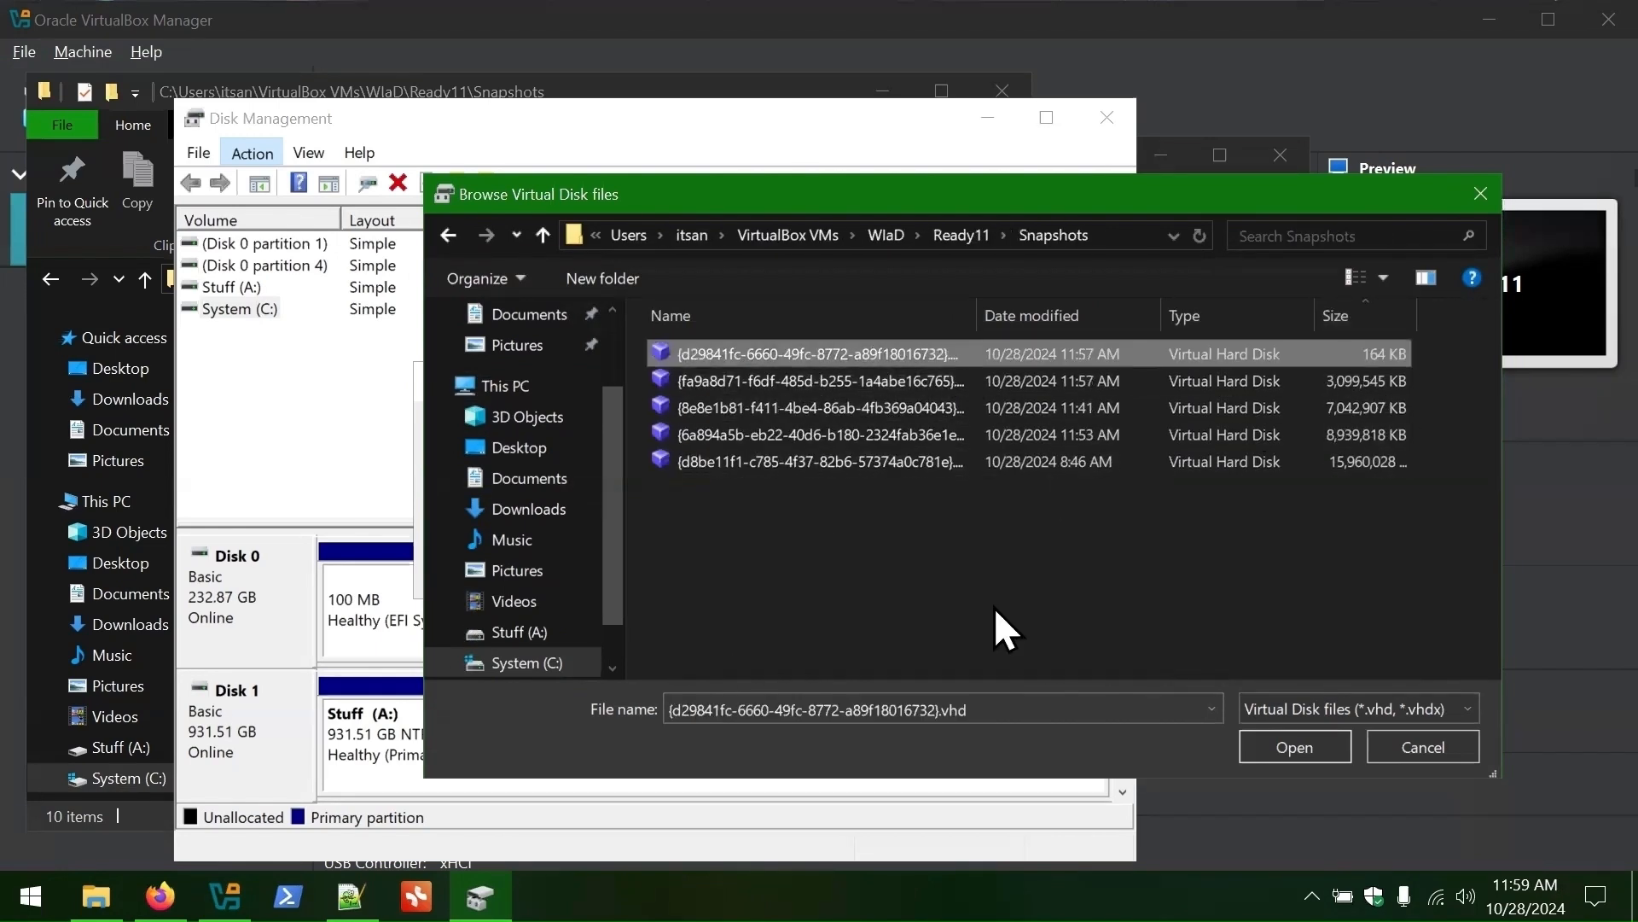
pyautogui.click(1318, 739)
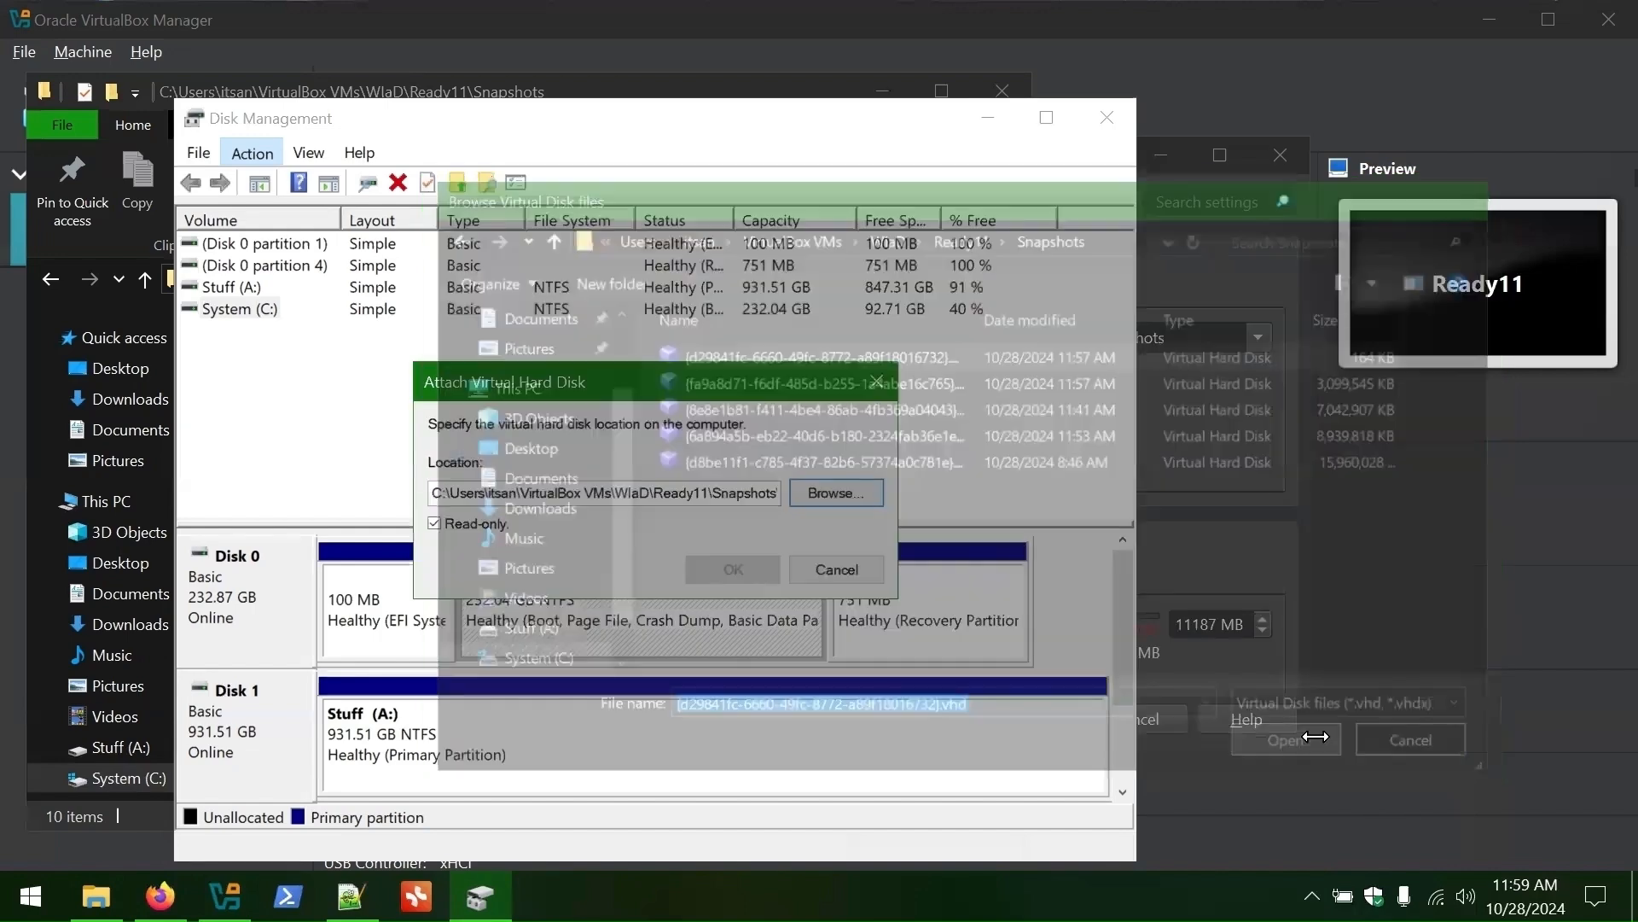
pyautogui.click(718, 570)
# - Select the new Disk 2 partition and check the drives in File Explorer before returning
pyautogui.click(209, 288)
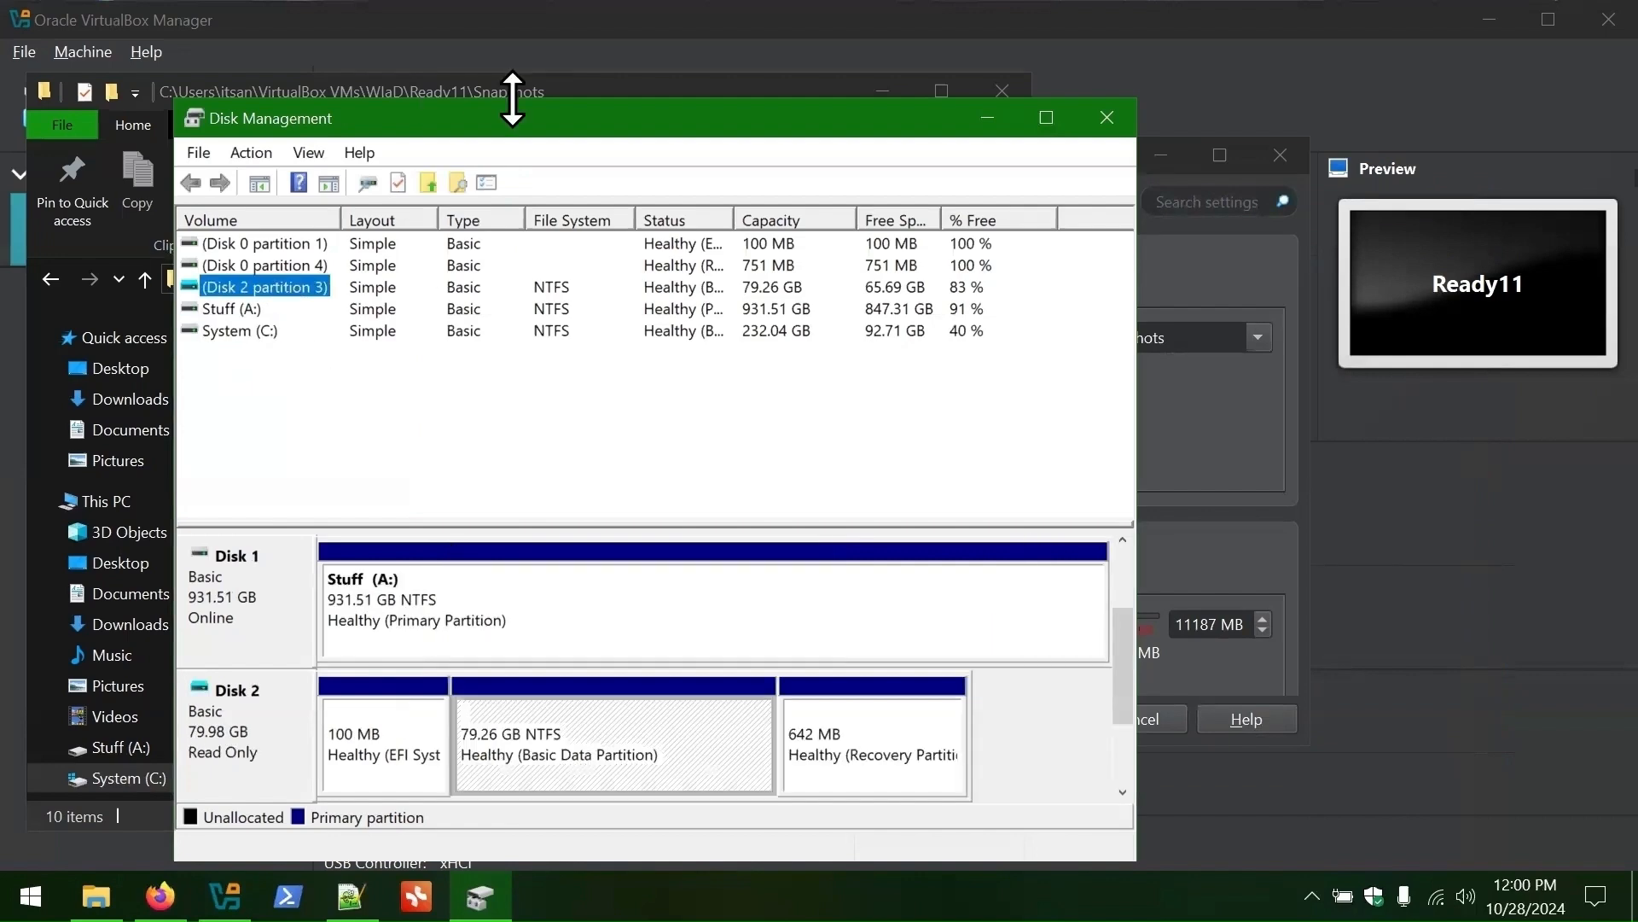
pyautogui.click(107, 502)
pyautogui.doubleClick(346, 674)
pyautogui.click(106, 502)
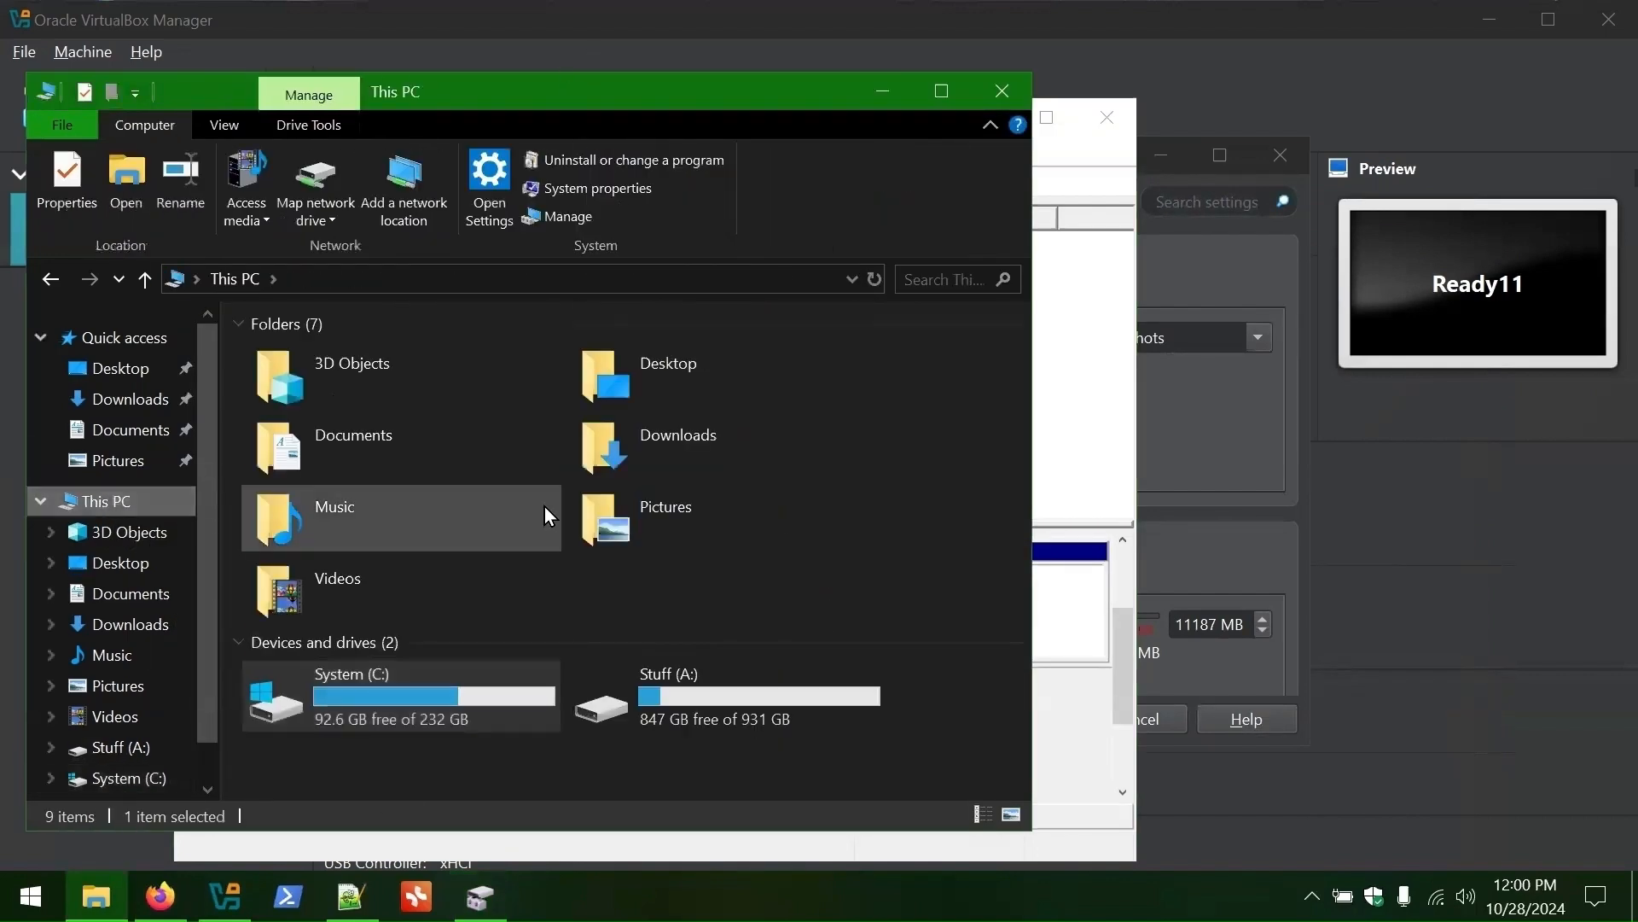
pyautogui.click(957, 93)
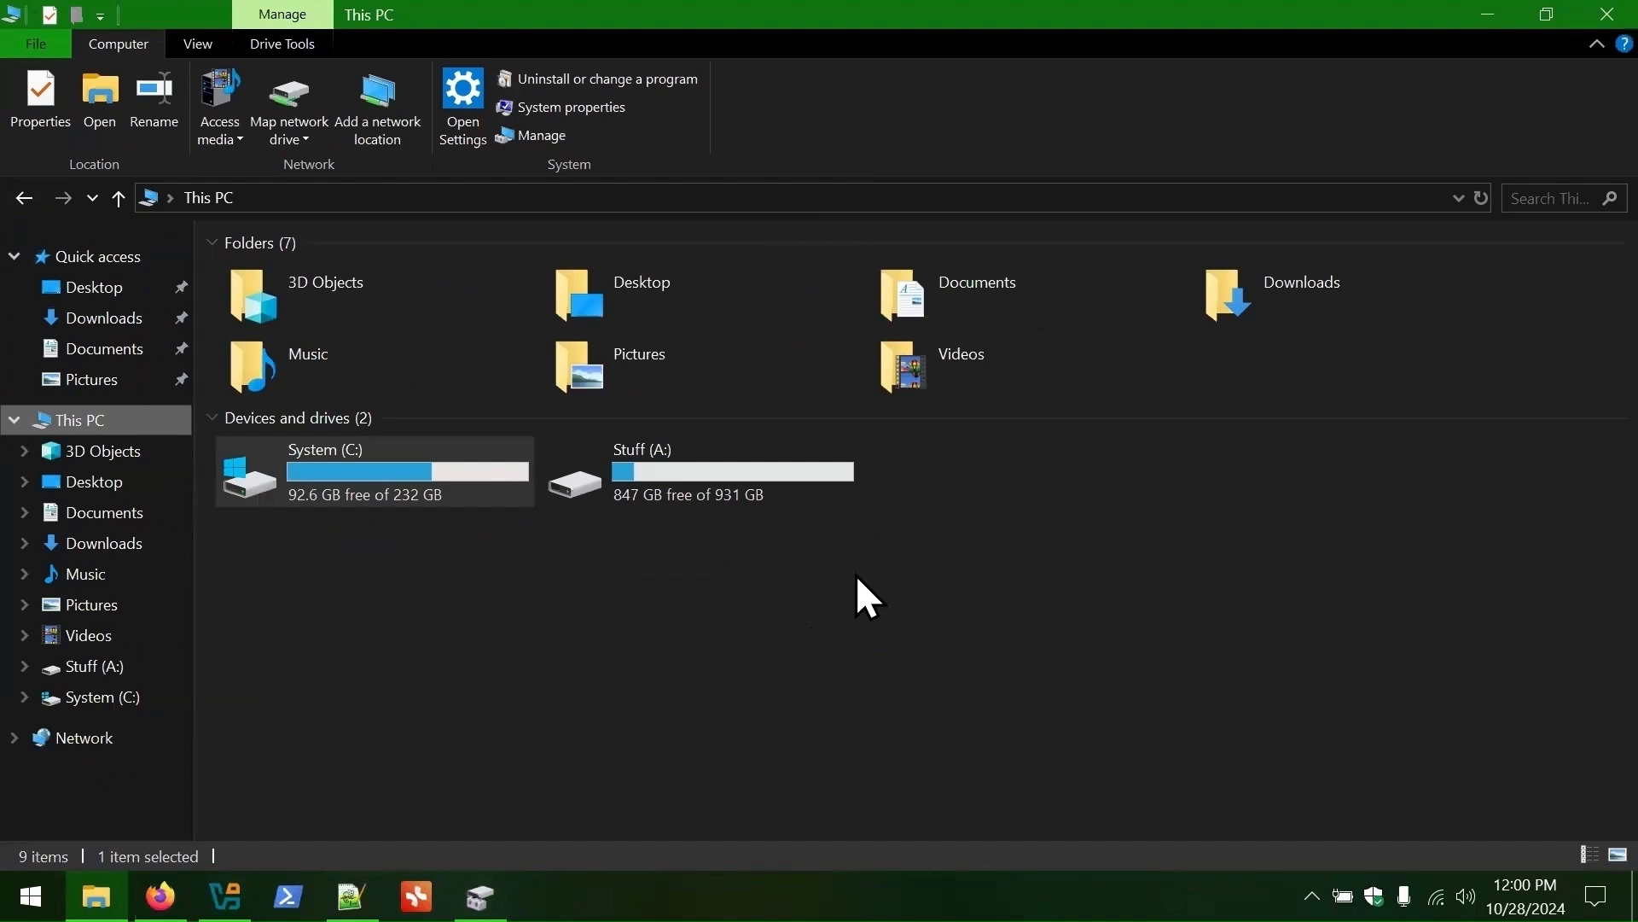
pyautogui.click(804, 598)
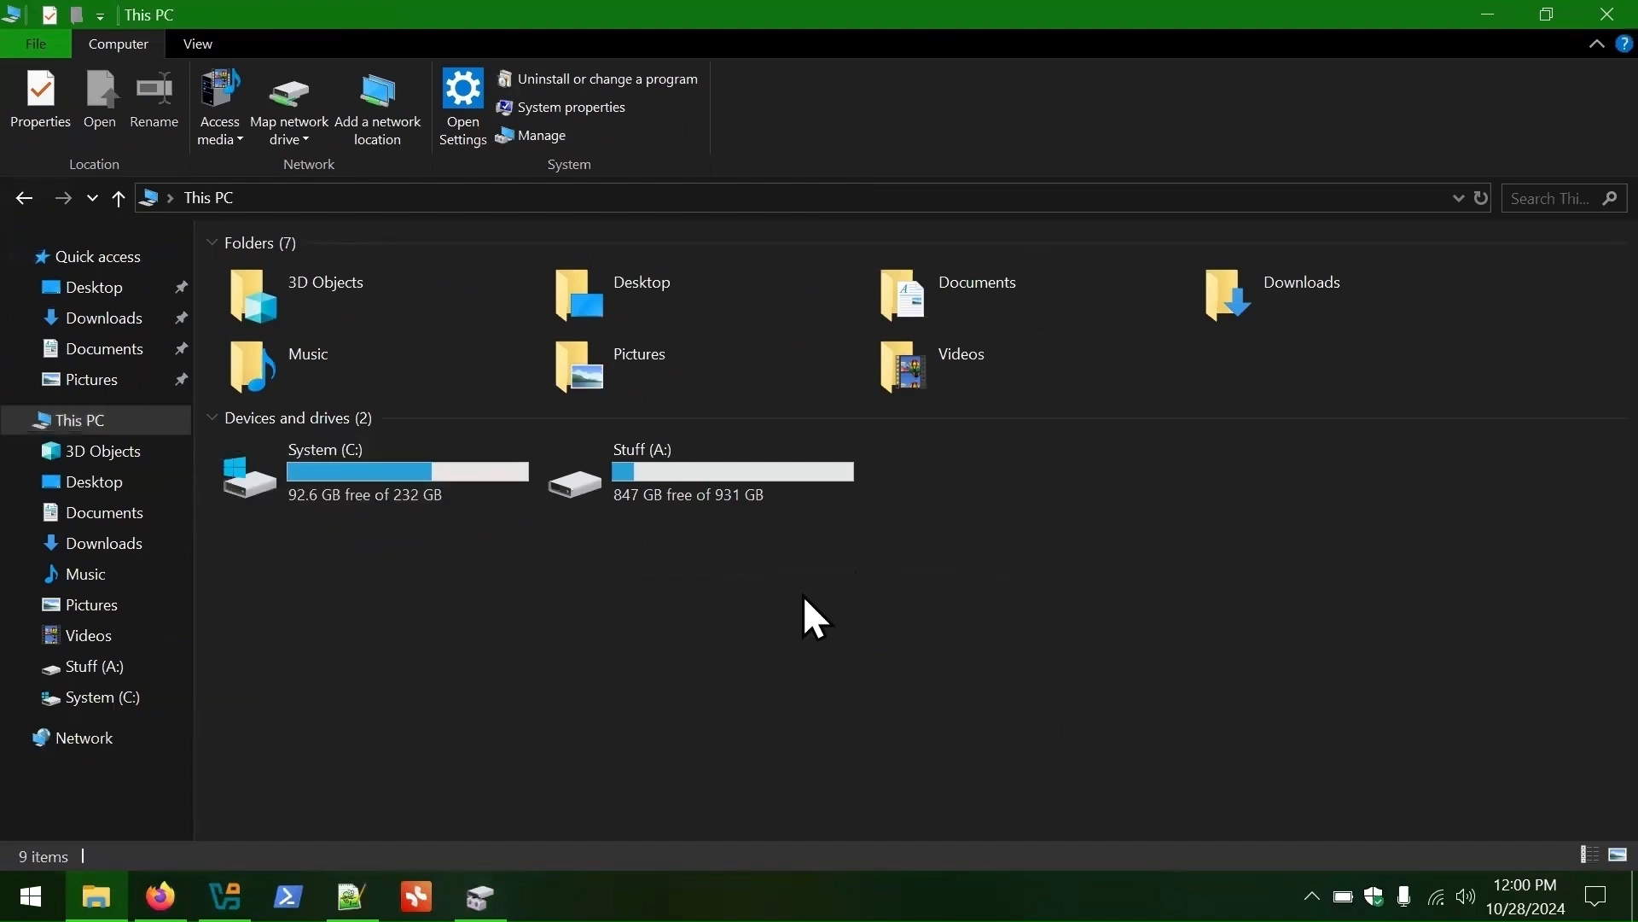
pyautogui.click(1489, 15)
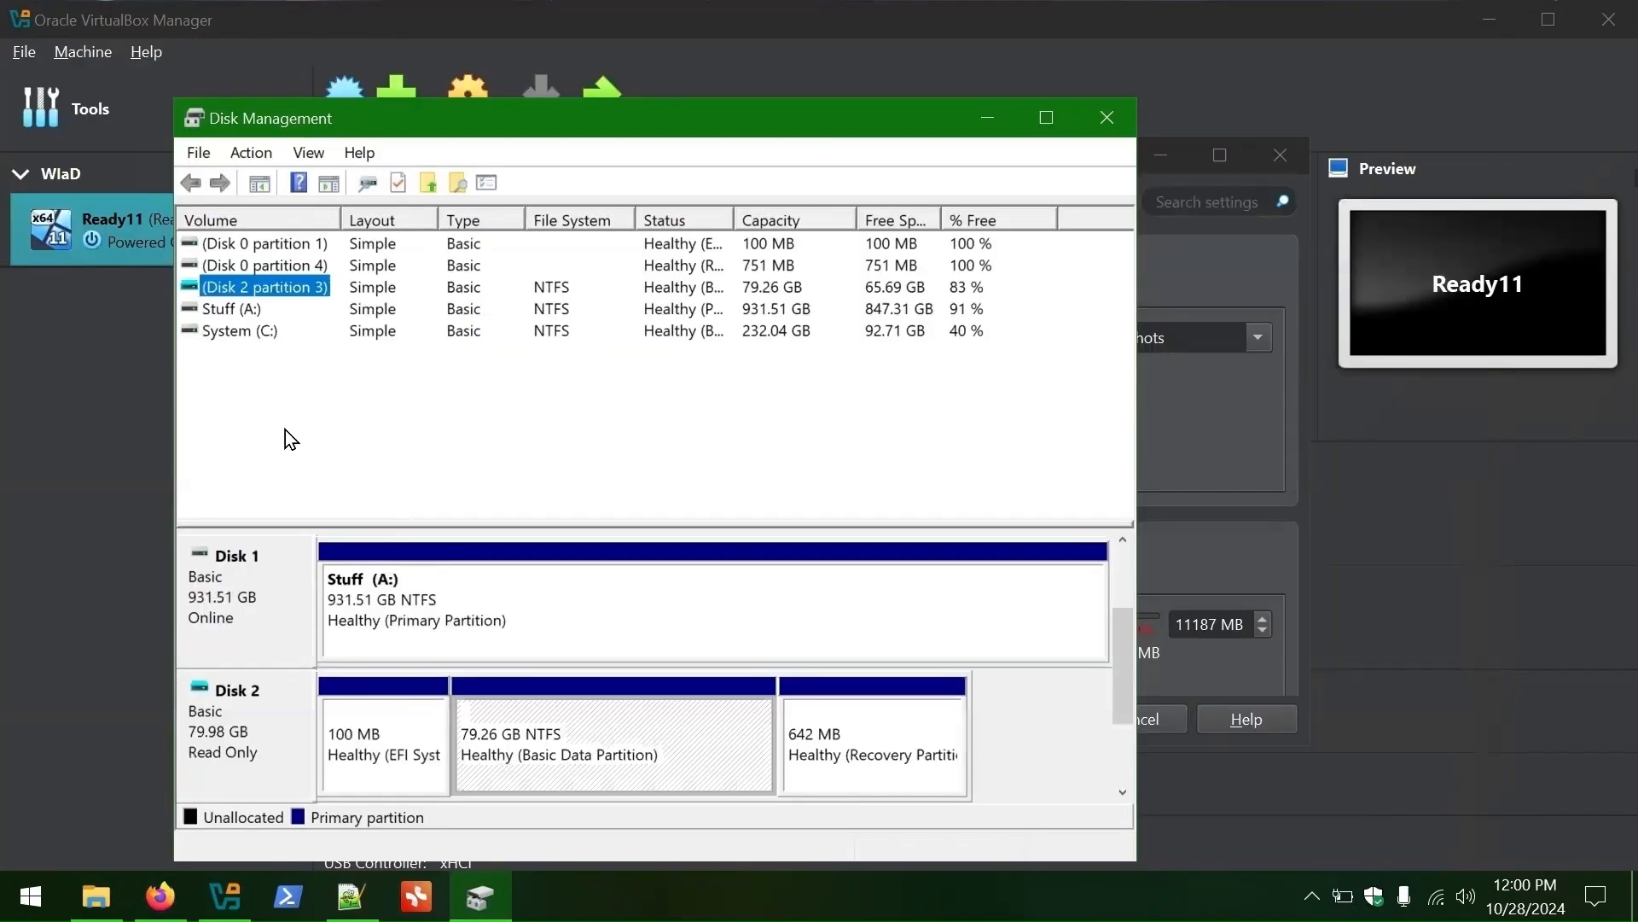
# - Copy the Disk 2 volume object name from its Security properties and return to the capture notes
pyautogui.rightClick(255, 284)
pyautogui.click(394, 580)
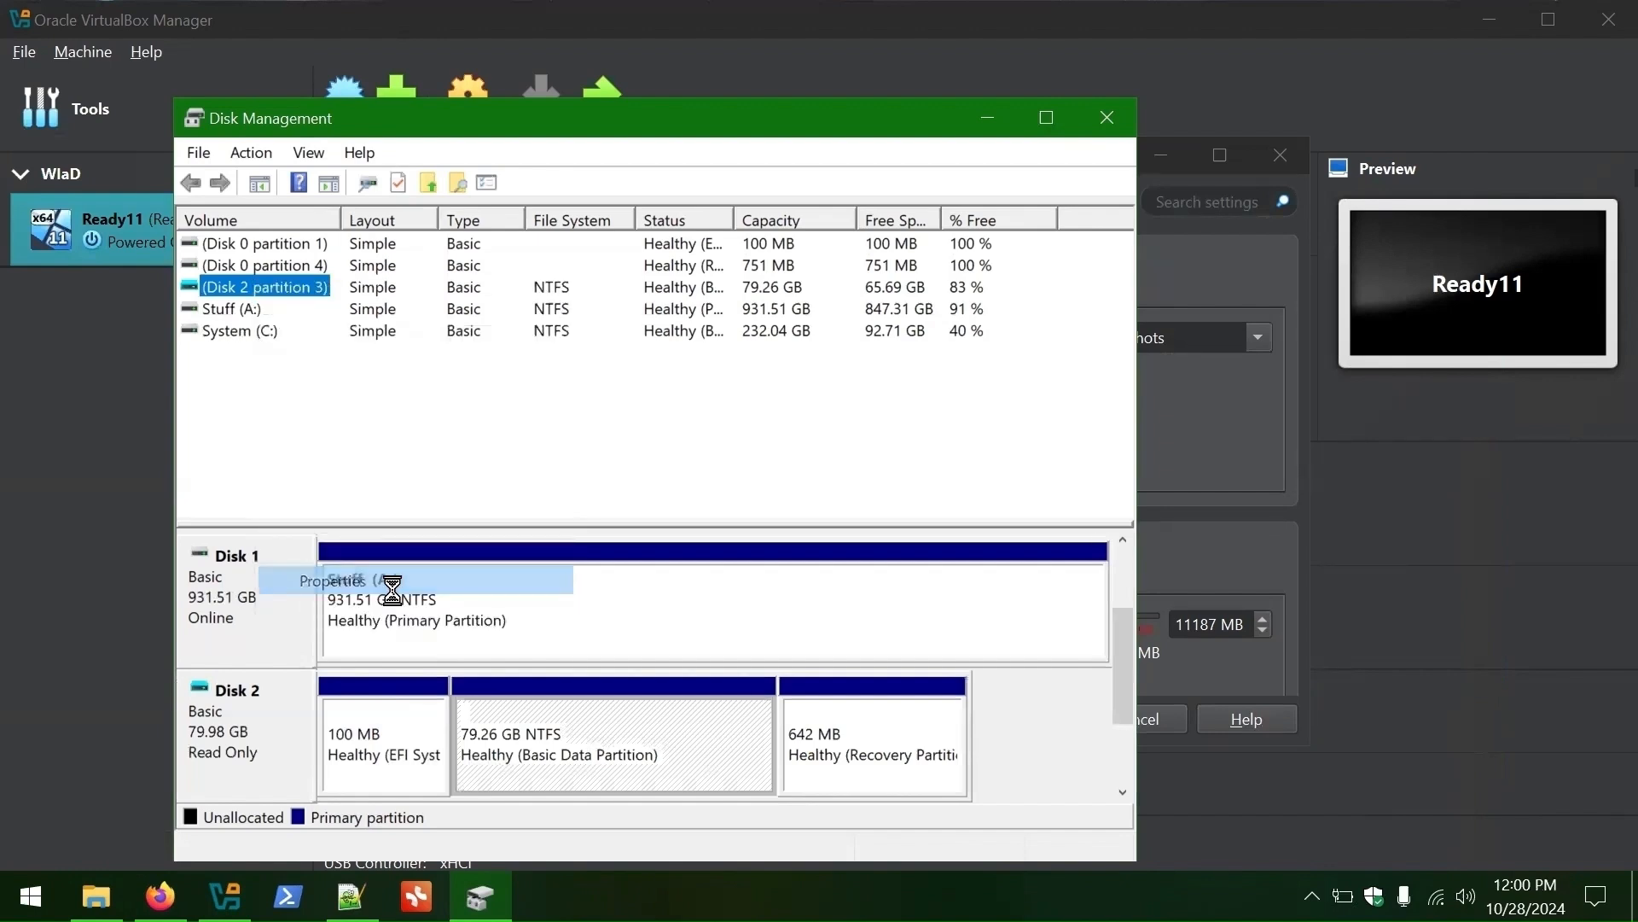
pyautogui.click(501, 316)
pyautogui.click(567, 317)
pyautogui.click(637, 316)
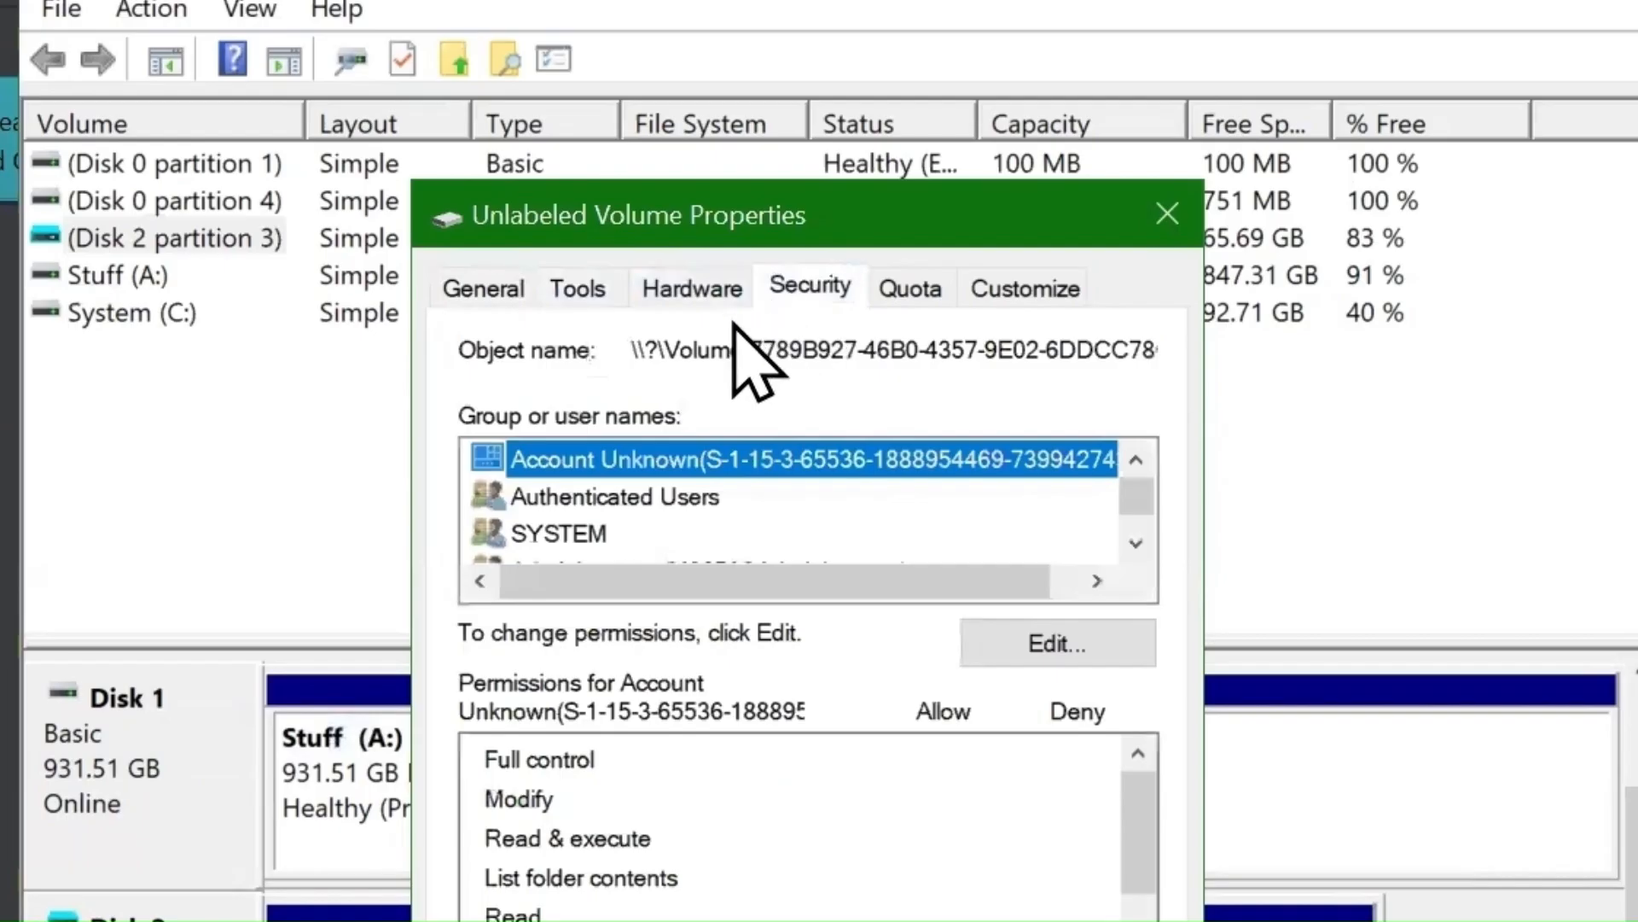
pyautogui.click(632, 350)
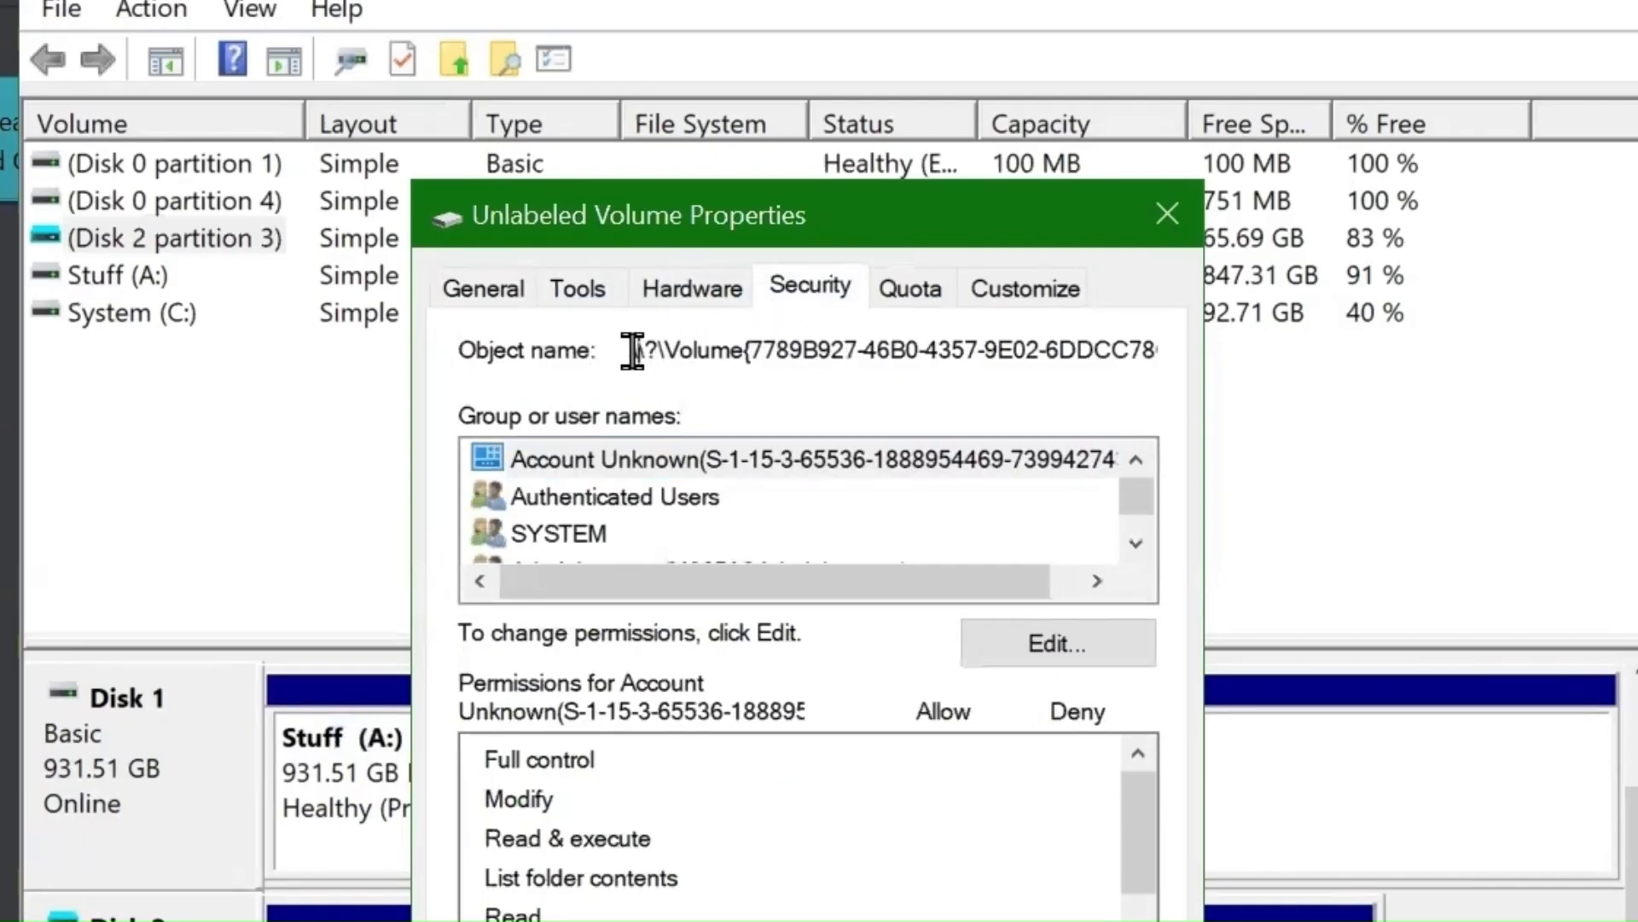
pyautogui.hotkey('shift', 'Right')
pyautogui.hotkey('shift', 'Right')
pyautogui.hotkey('shift', 'Right')
pyautogui.hotkey('shift', 'Right')
pyautogui.hotkey('shift', 'Right')
pyautogui.hotkey('shift', 'Right')
pyautogui.hotkey('shift', 'Right')
pyautogui.hotkey('shift', 'Right')
pyautogui.hotkey('shift', 'Right')
pyautogui.hotkey('shift', 'Right')
pyautogui.hotkey('shift', 'Right')
pyautogui.hotkey('shift', 'Right')
pyautogui.hotkey('shift', 'Right')
pyautogui.hotkey('shift', 'Right')
pyautogui.hotkey('shift', 'Right')
pyautogui.hotkey('shift', 'Right')
pyautogui.hotkey('shift', 'Right')
pyautogui.hotkey('shift', 'Right')
pyautogui.hotkey('shift', 'Right')
pyautogui.hotkey('shift', 'Right')
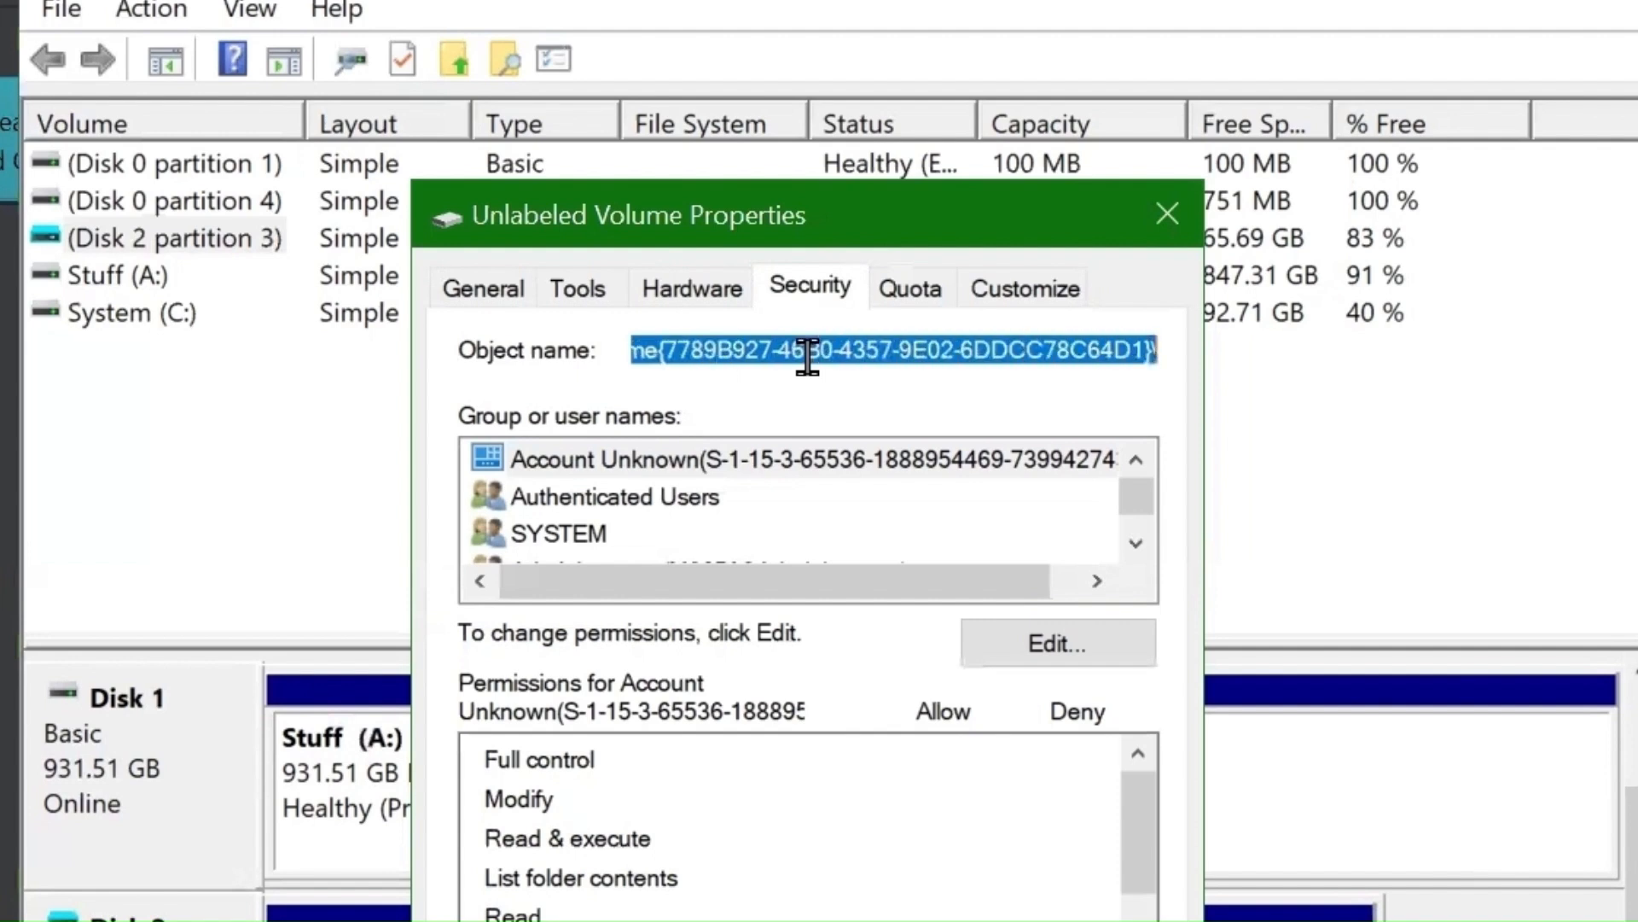
pyautogui.rightClick(808, 358)
pyautogui.click(909, 498)
pyautogui.click(611, 832)
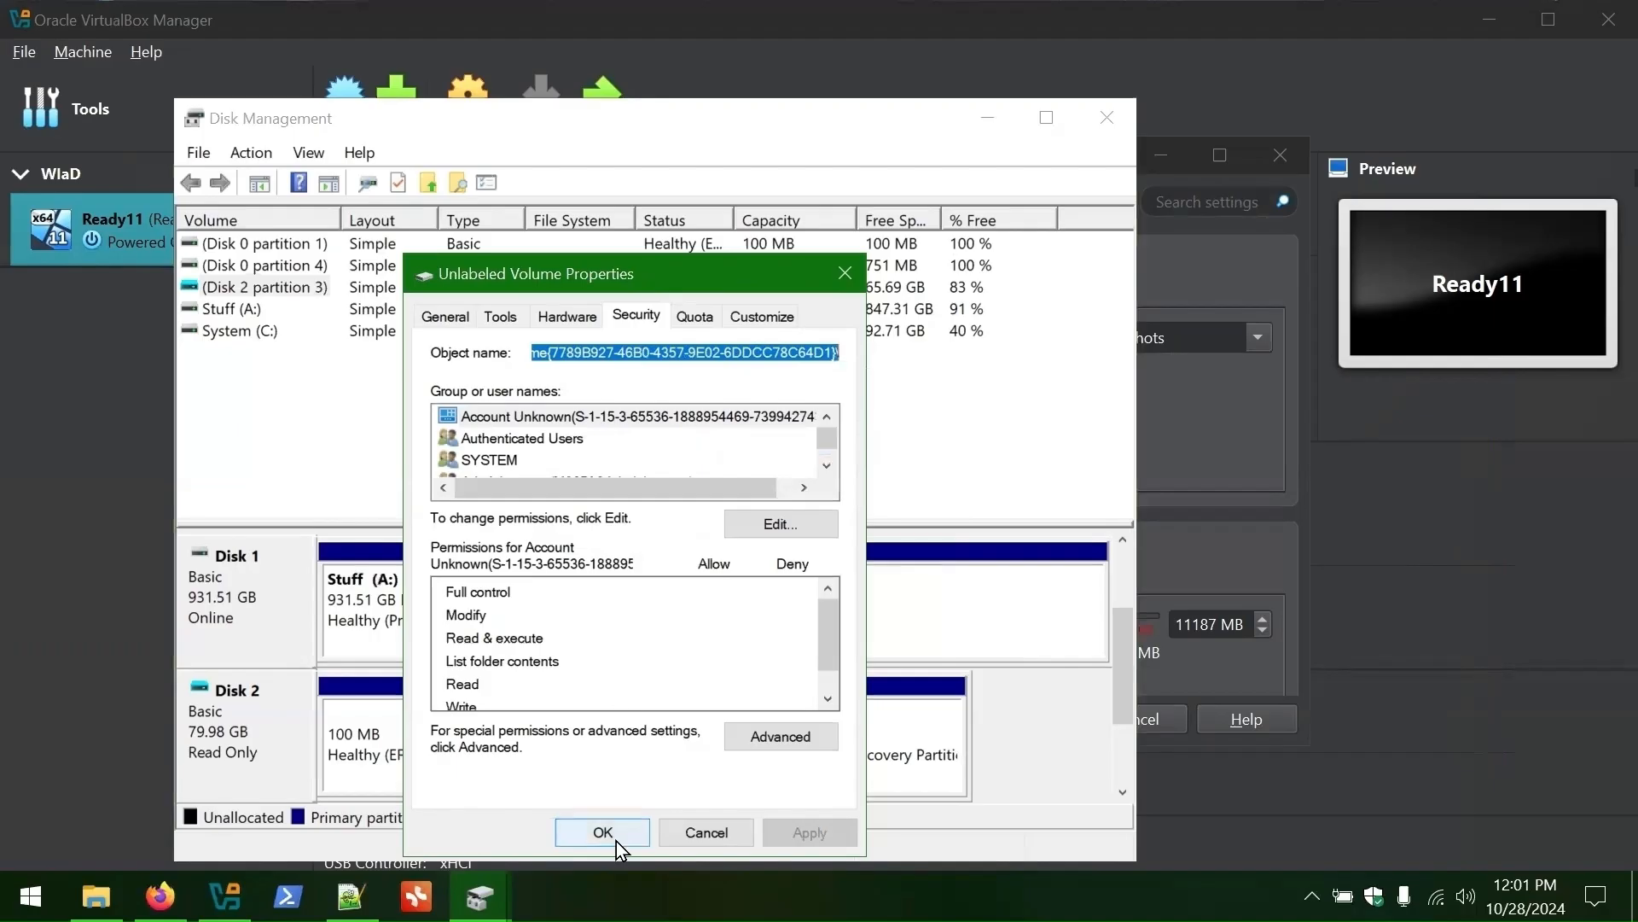
pyautogui.click(350, 896)
pyautogui.scroll(5, 242, 478)
# - Paste the mounted volume path after the note on line 12
pyautogui.scroll(-1, 256, 401)
pyautogui.click(515, 333)
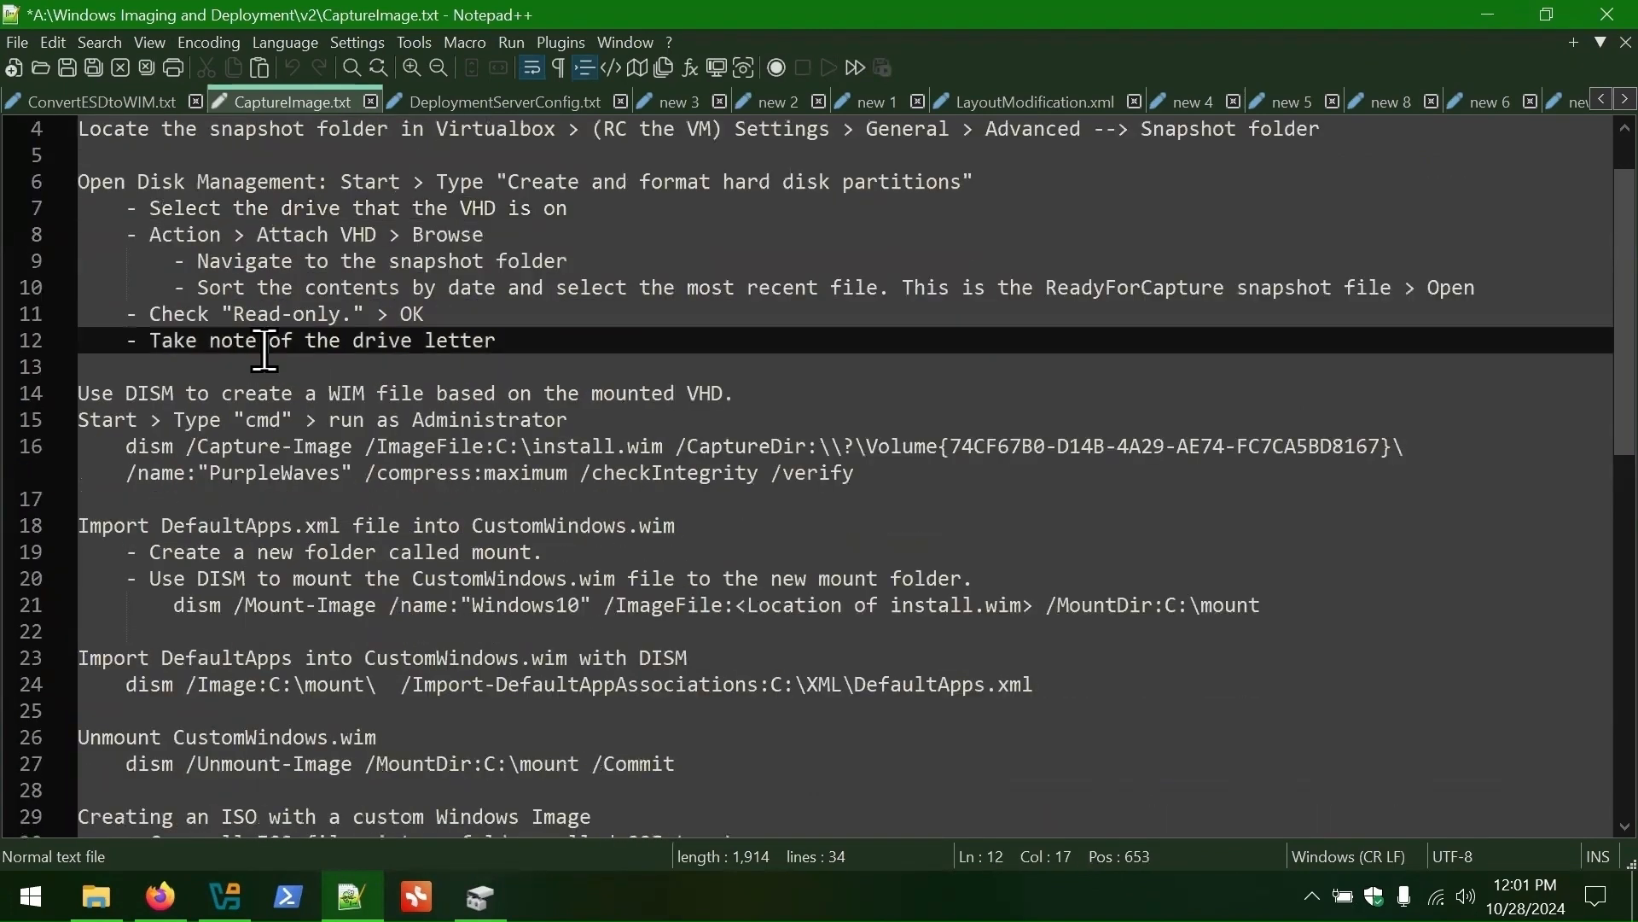
pyautogui.write('-')
pyautogui.hotkey('ctrl', 'v')
# - Edit the dism command to use the new volume path, image name OuterSpace and OuterSpace.wim
pyautogui.click(298, 403)
pyautogui.click(381, 430)
pyautogui.click(328, 449)
pyautogui.click(592, 447)
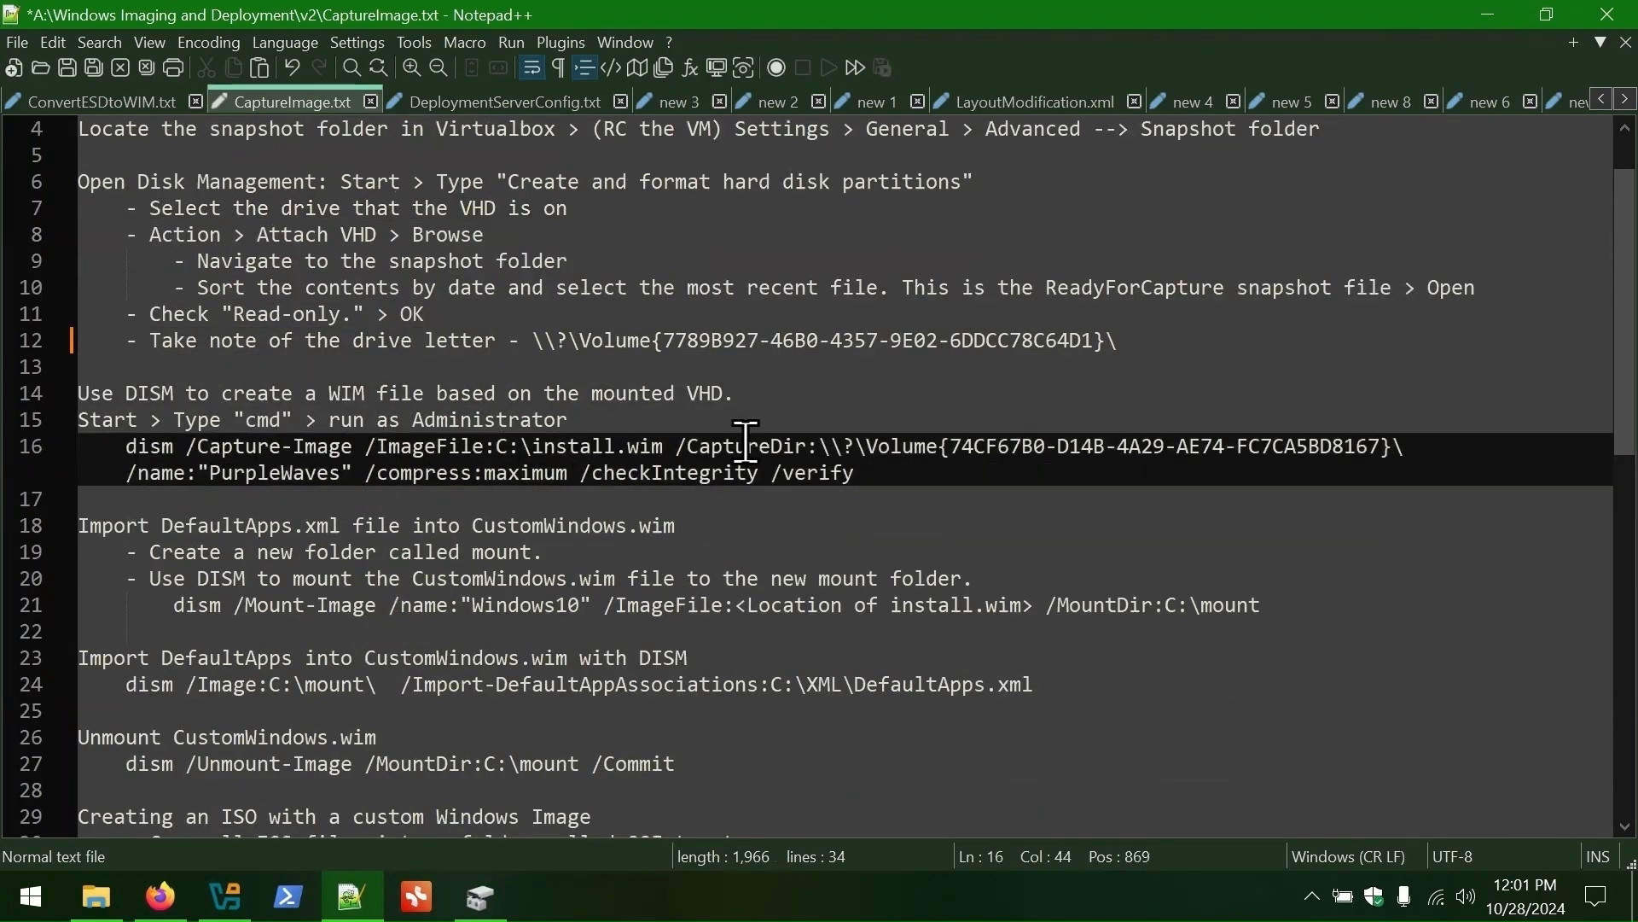
pyautogui.moveTo(820, 446); pyautogui.dragTo(1404, 448)
pyautogui.hotkey('ctrl', 'v')
pyautogui.doubleClick(335, 475)
pyautogui.write('OuterSpace')
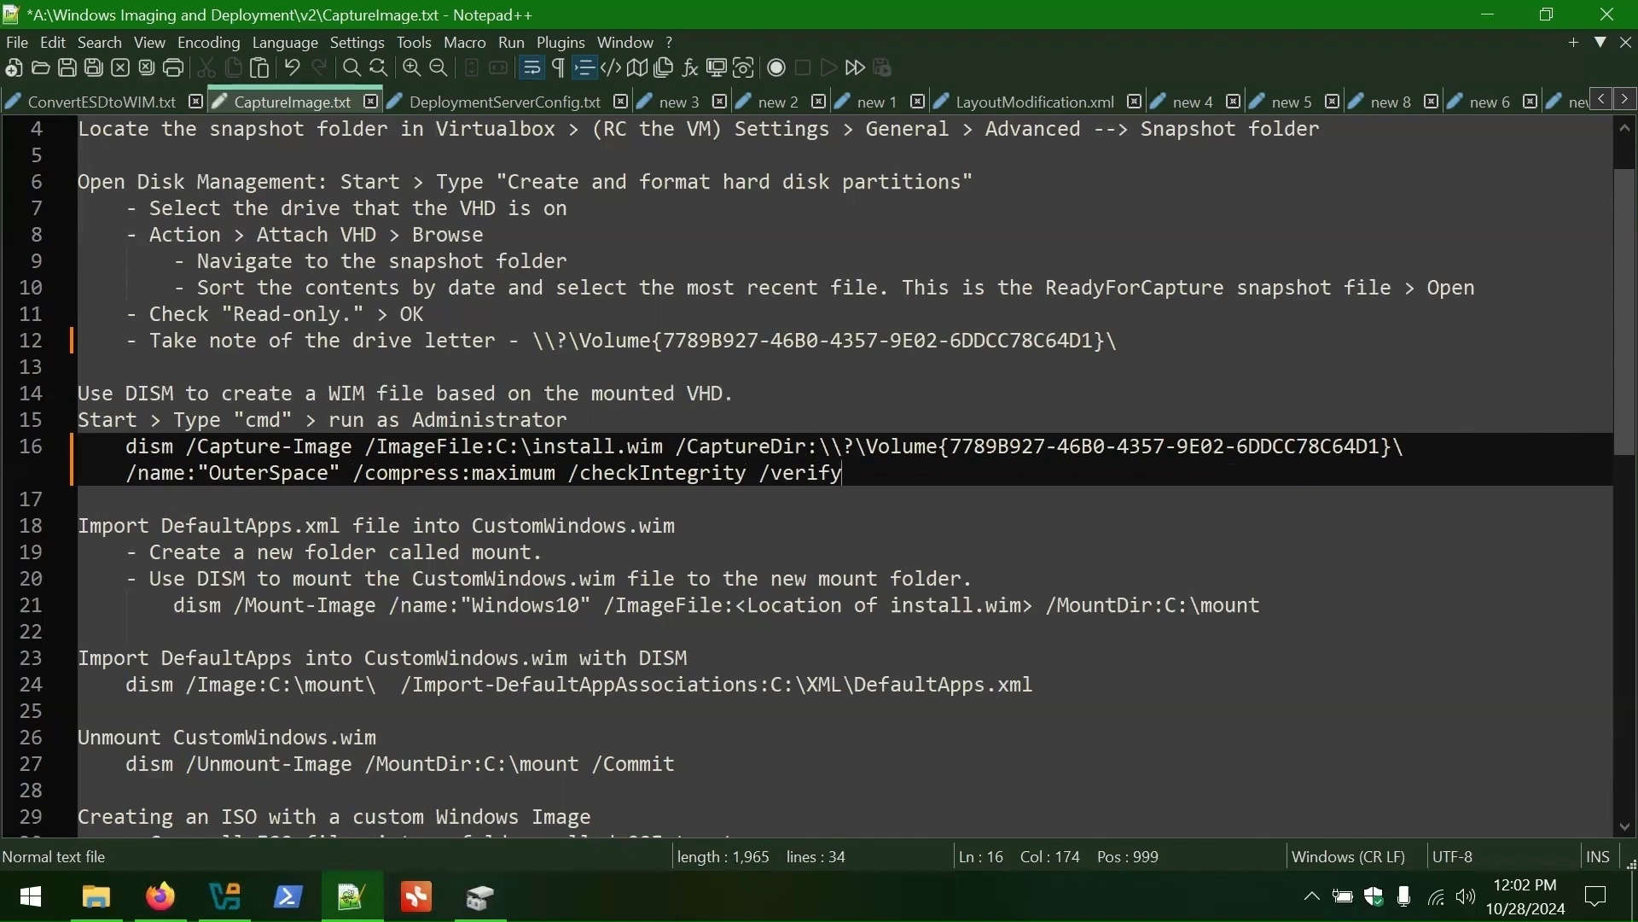
pyautogui.doubleClick(589, 447)
pyautogui.press('BackSpace')
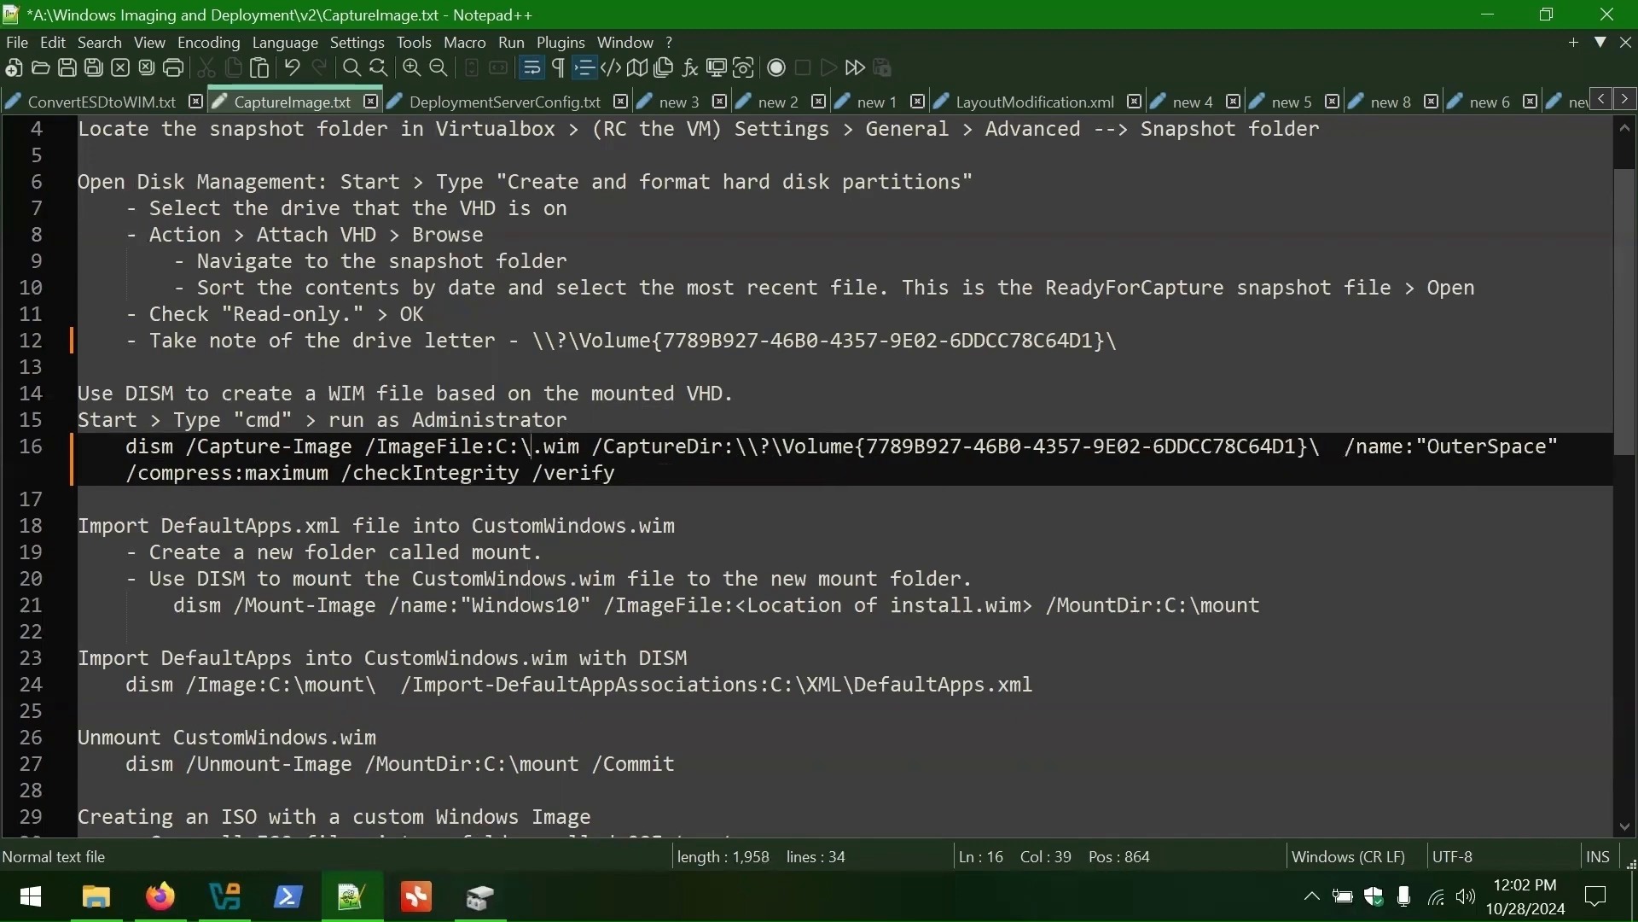
pyautogui.write('OuterSpace')
# - Copy the updated dism command and launch Command Prompt as administrator
pyautogui.moveTo(885, 476); pyautogui.dragTo(189, 462)
pyautogui.rightClick(184, 453)
pyautogui.click(246, 399)
pyautogui.press('super')
pyautogui.write('cmd')
pyautogui.click(657, 436)
pyautogui.rightClick(452, 331)
# - Snap Command Prompt left beside Explorer showing C:, then run the OuterSpace.wim dism capture
pyautogui.press('super+Left')
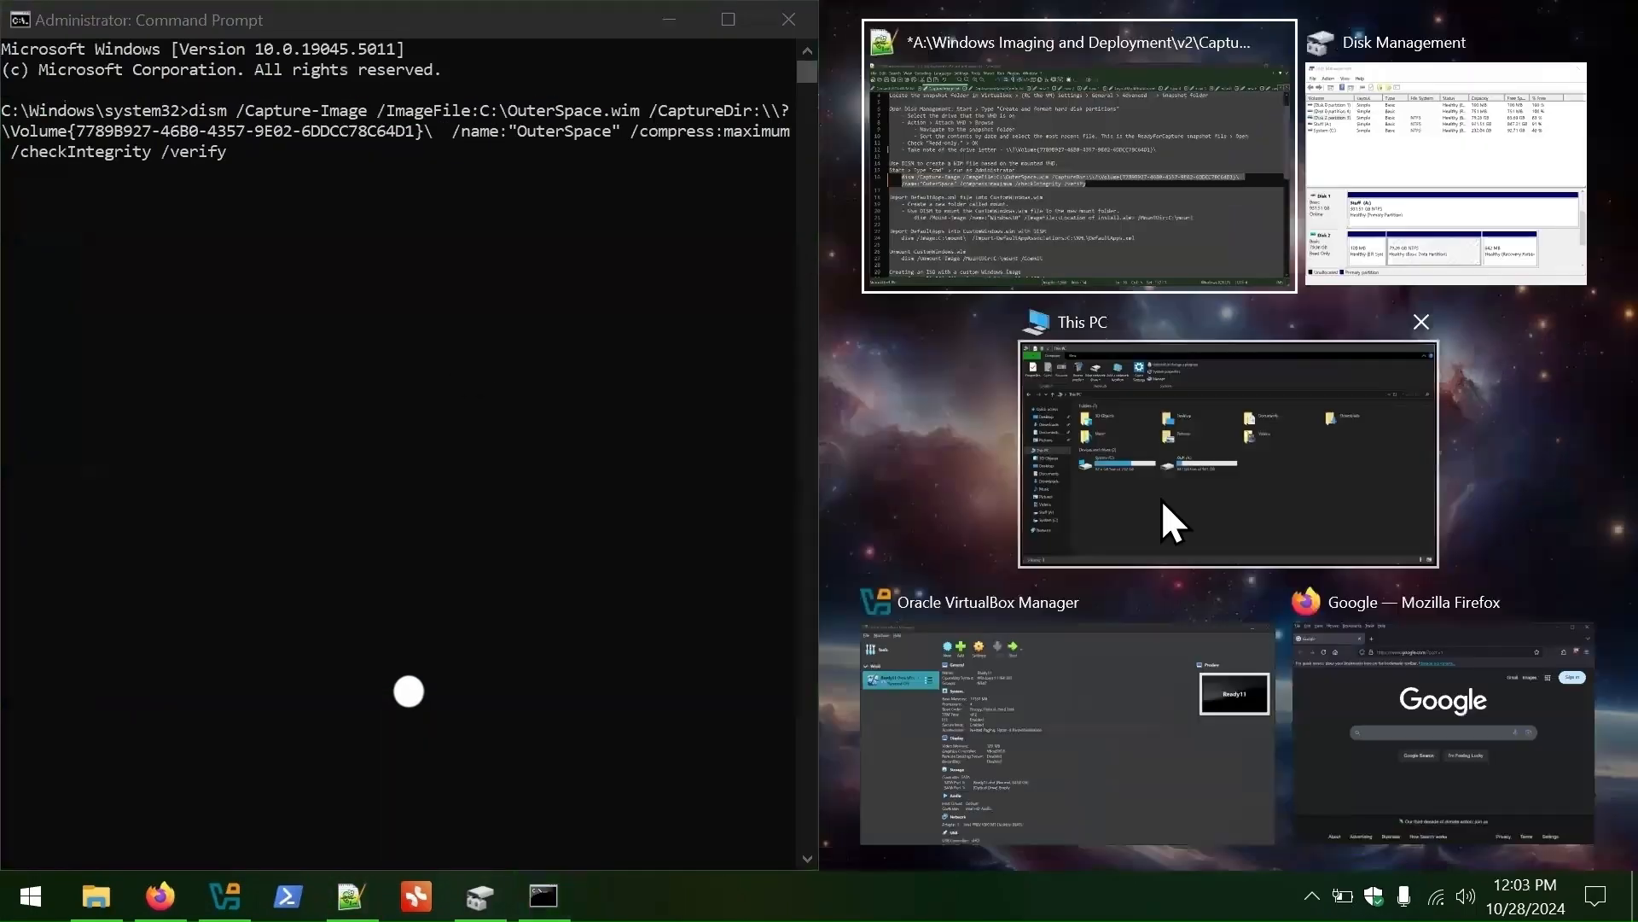
pyautogui.click(1050, 433)
pyautogui.doubleClick(1180, 704)
pyautogui.click(518, 108)
pyautogui.moveTo(511, 111); pyautogui.dragTo(632, 111)
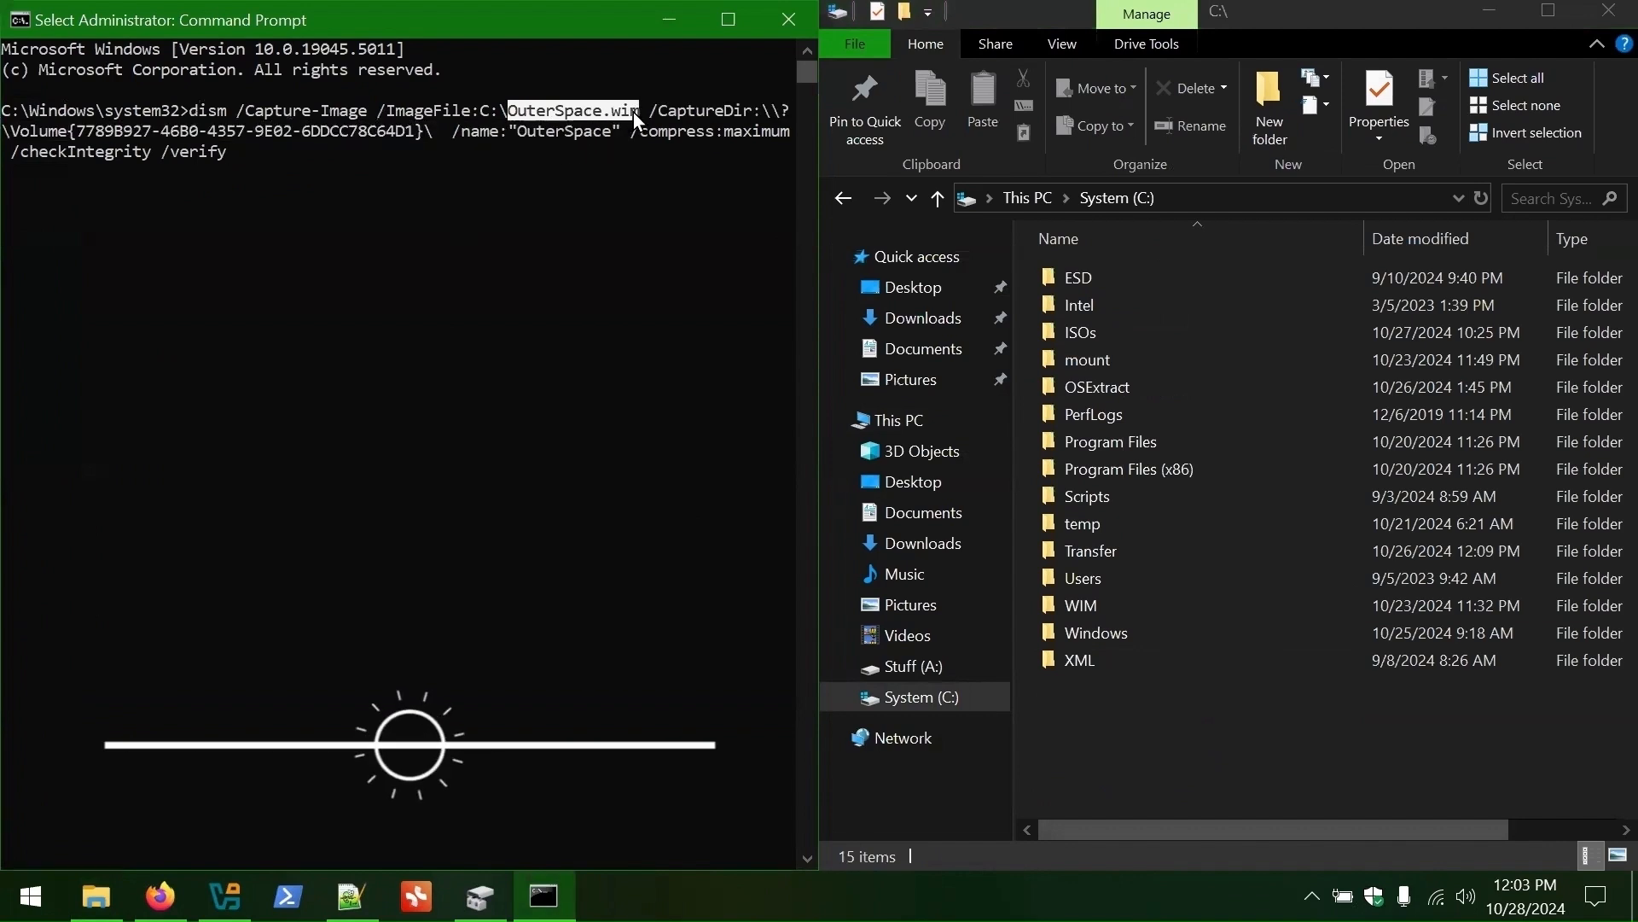
pyautogui.press('Return')
pyautogui.press('Return')
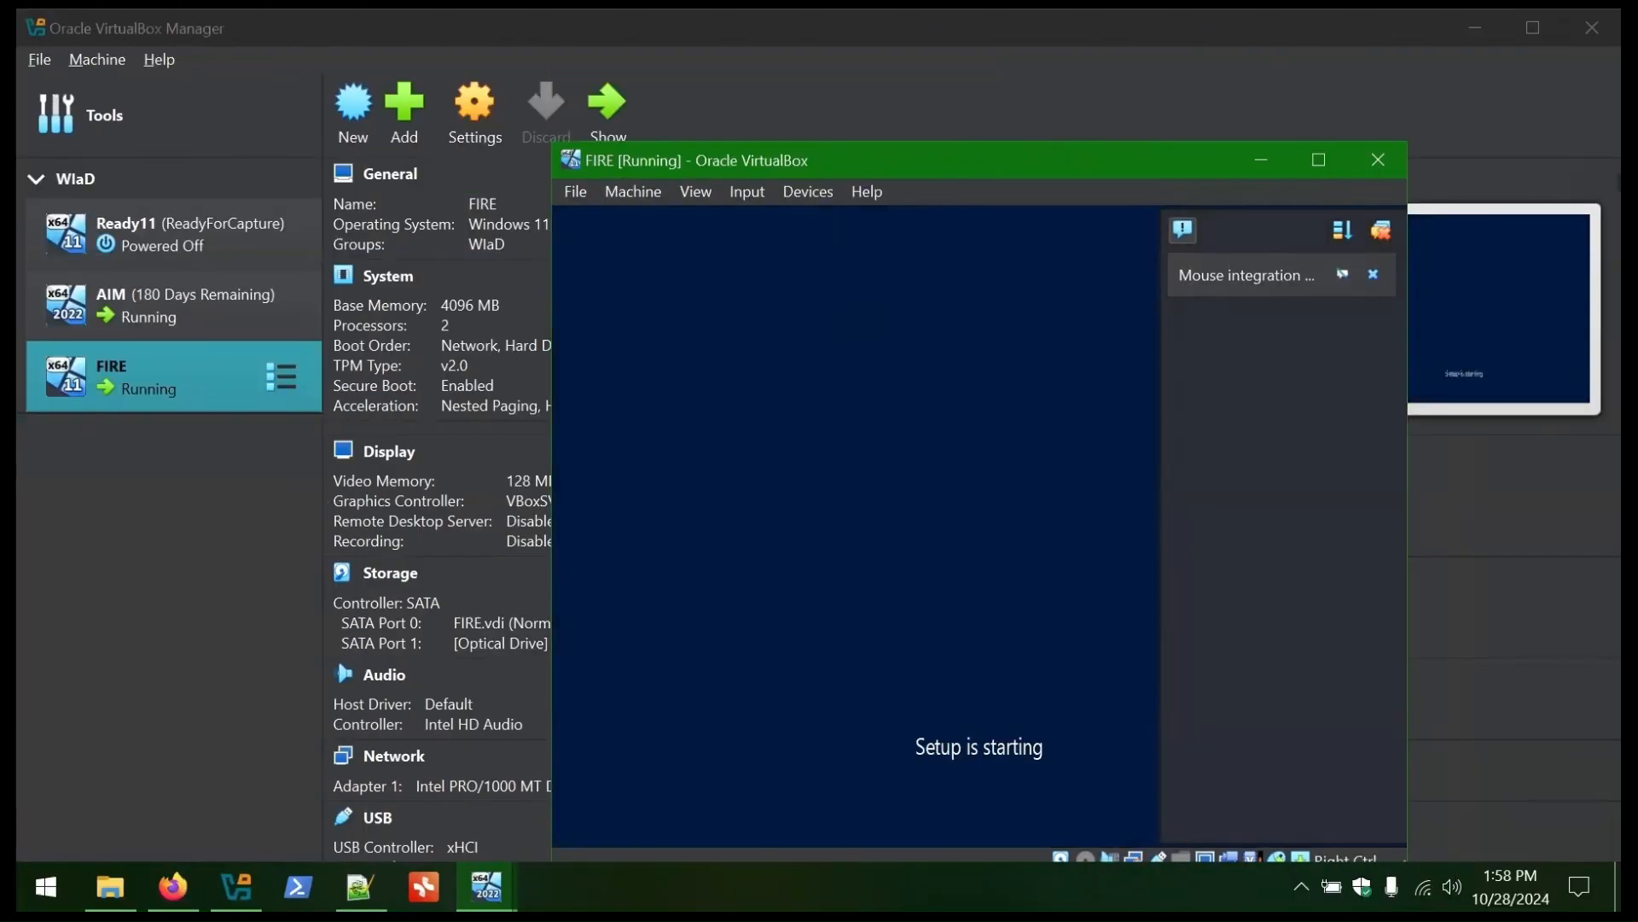
# - Get past the Windows Deployment Services notice and locale choice to the server login
pyautogui.click(1195, 637)
pyautogui.click(1048, 515)
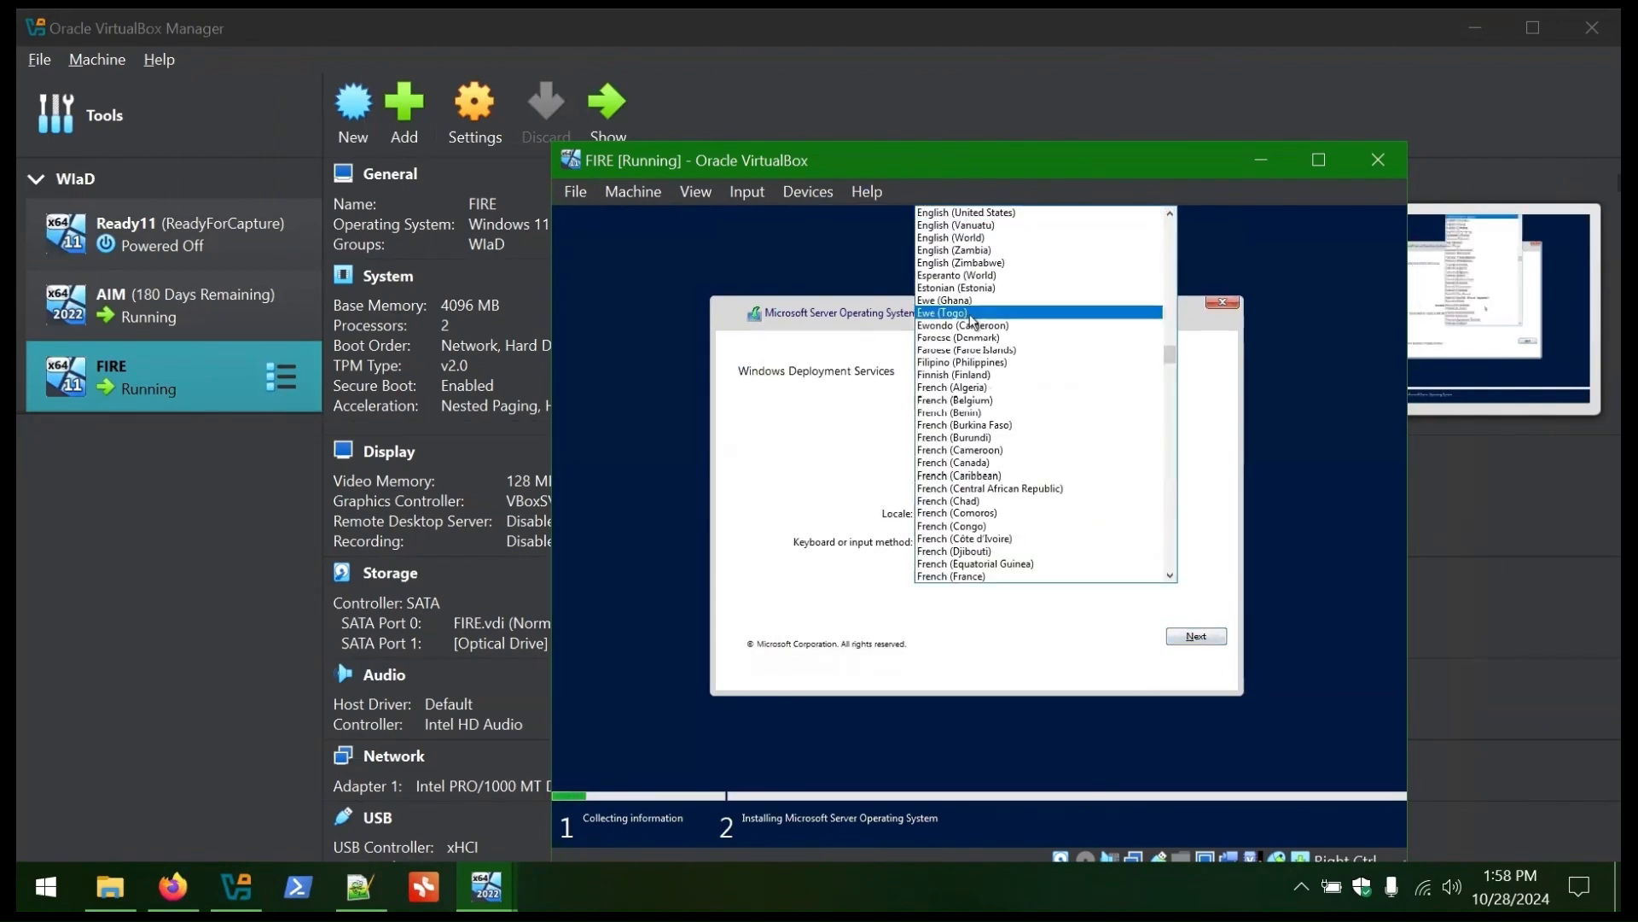
pyautogui.click(1192, 638)
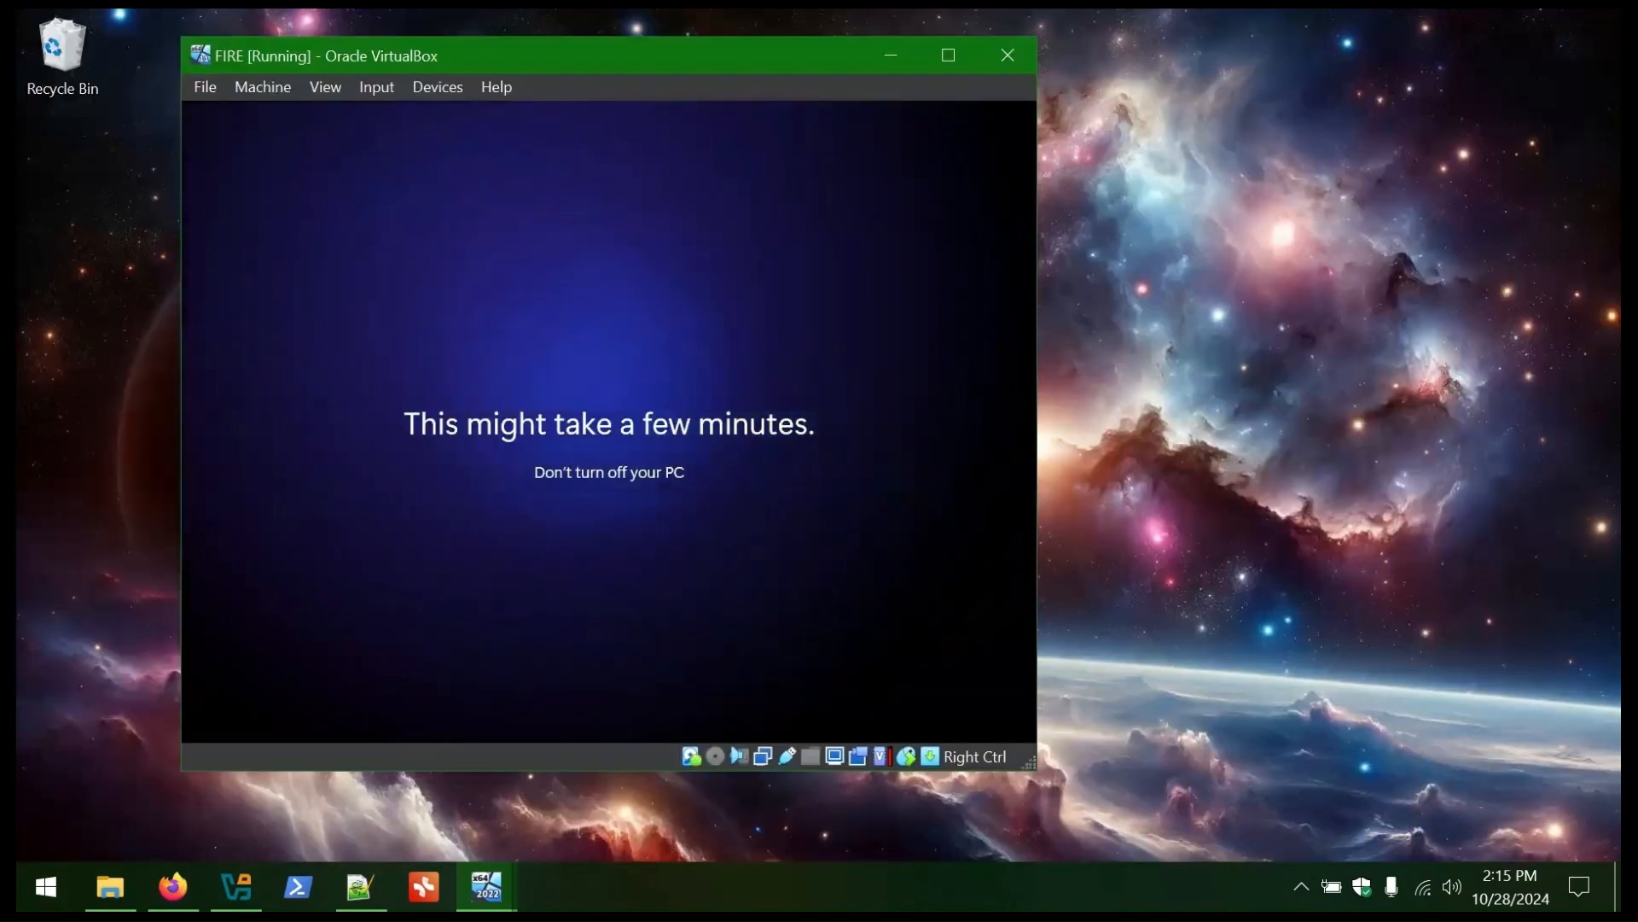